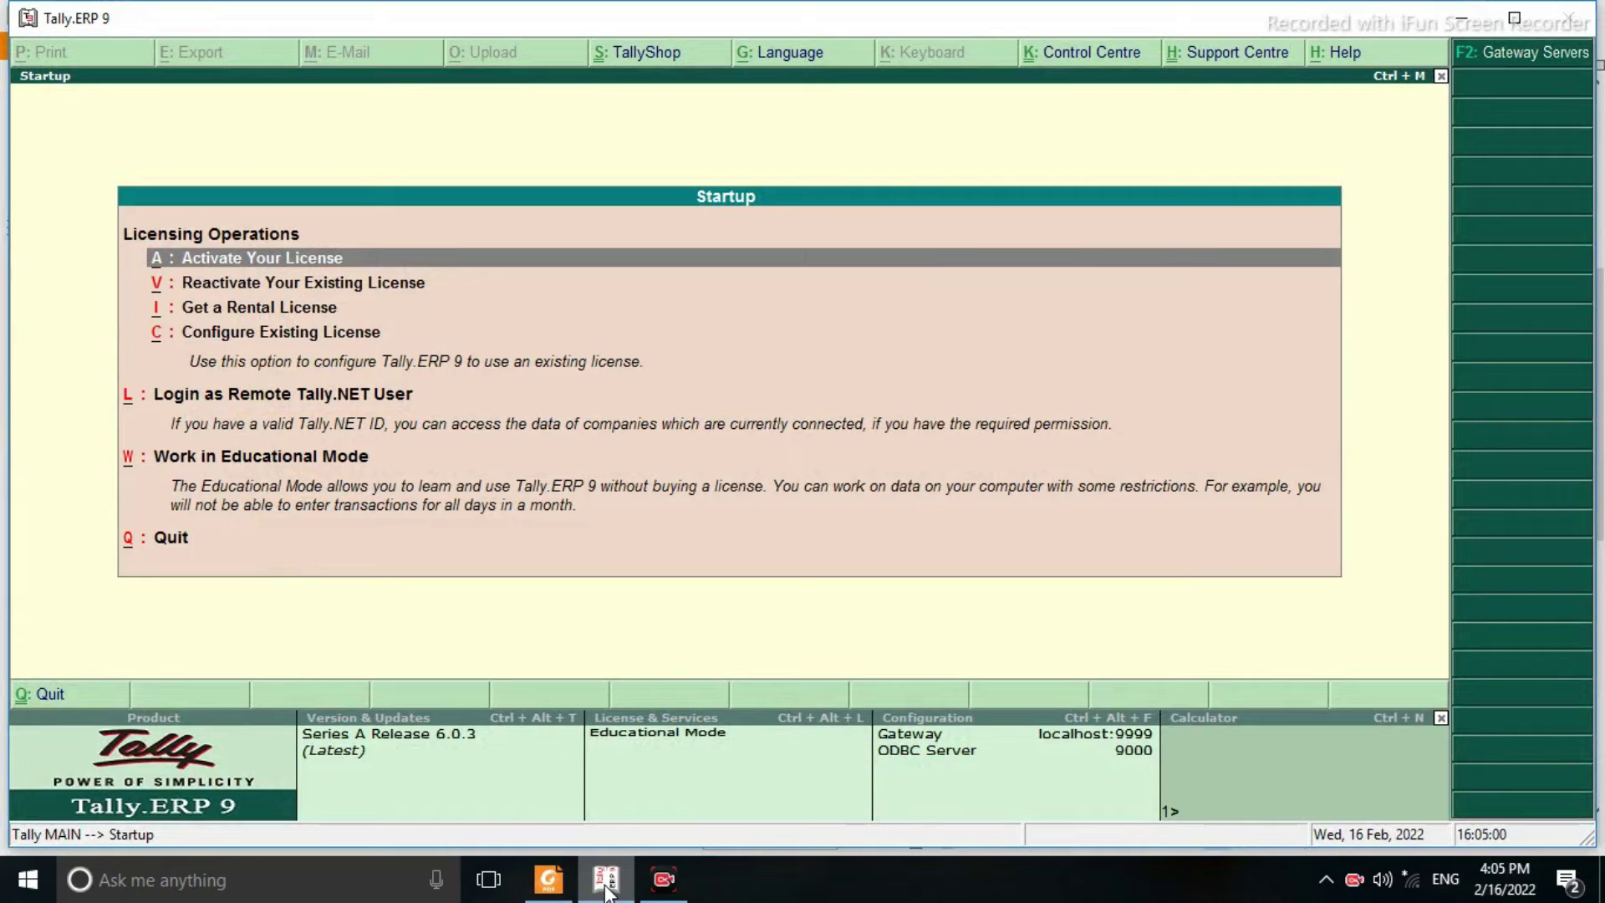
Start working in Educational Mode and decline the TallyHelp fix offered for the Apt Tech Computer company
key(Down)
key(Down)
key(Down)
key(Down)
key(Down)
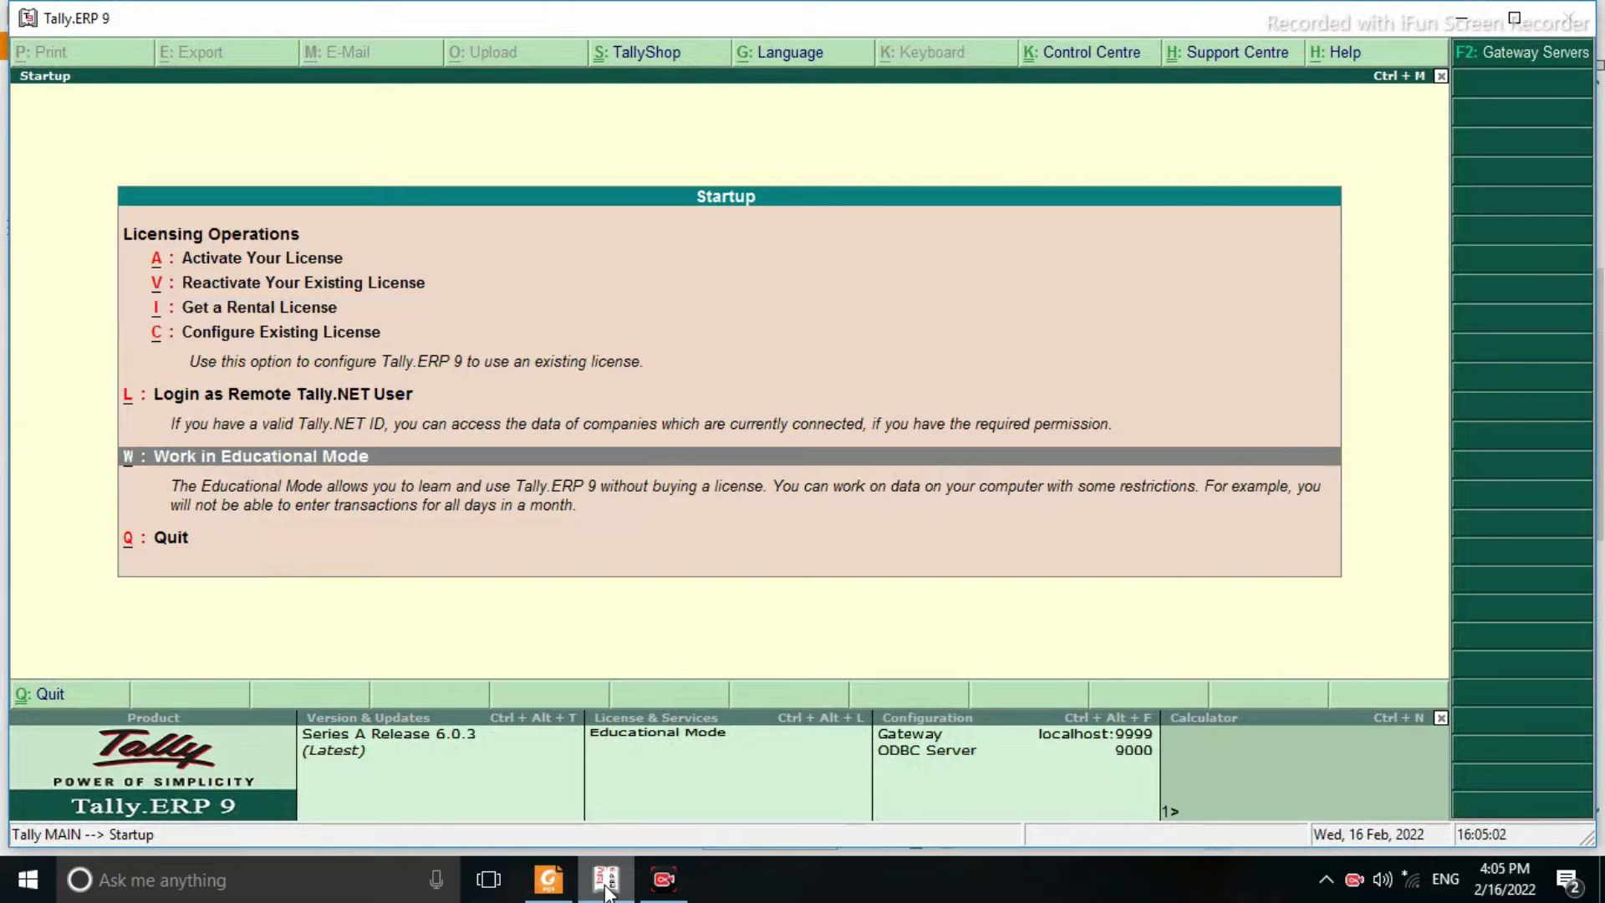
key(Return)
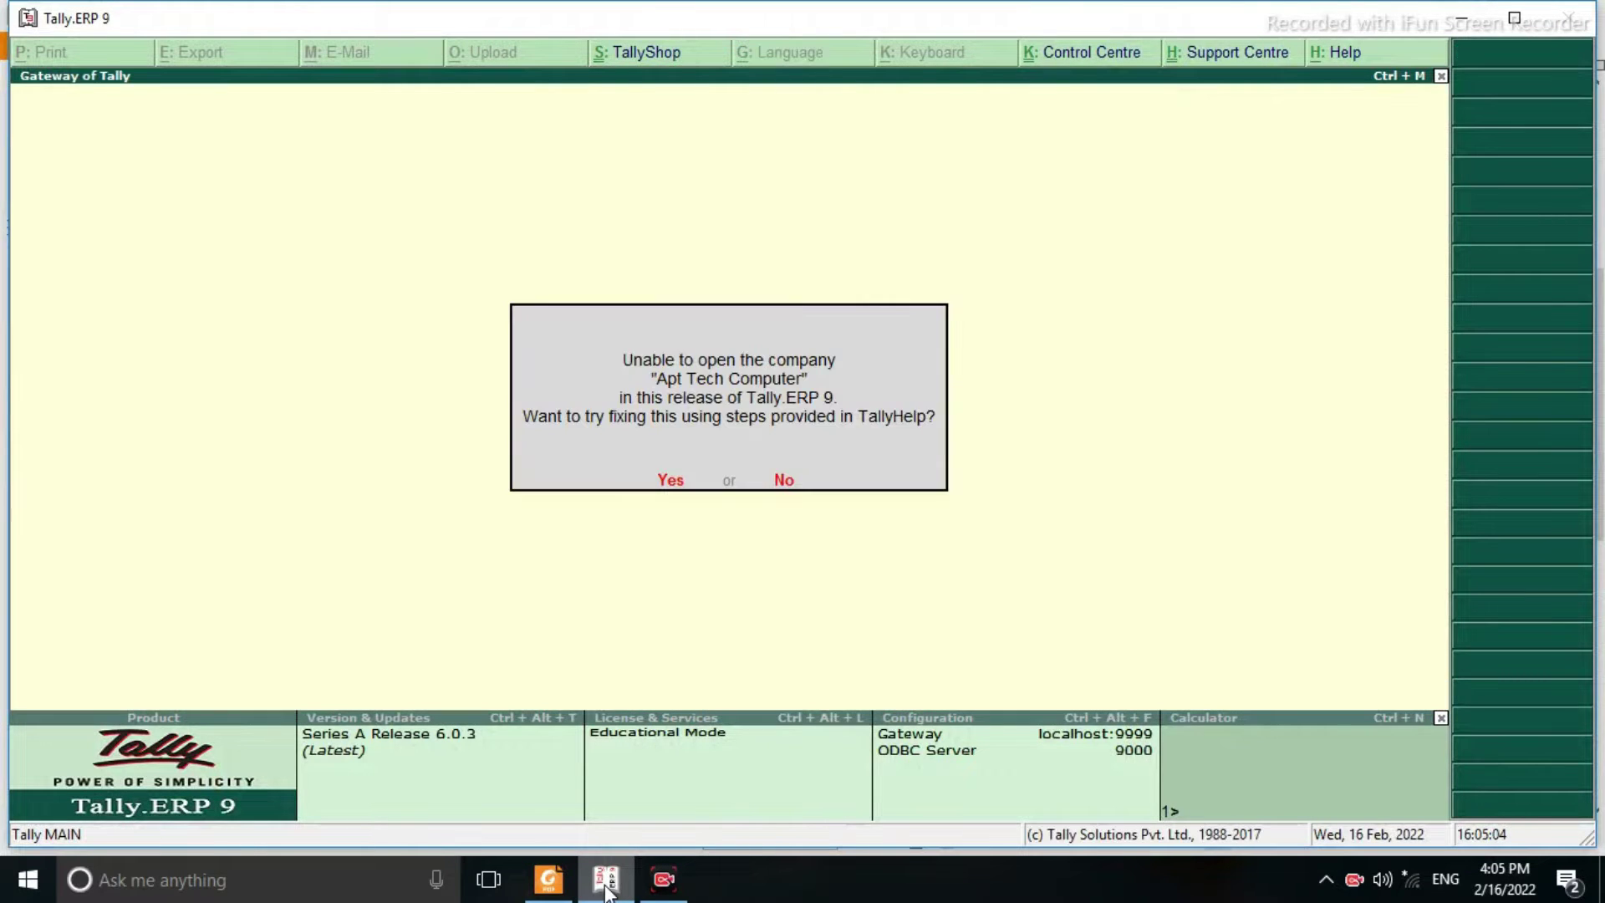
key(n)
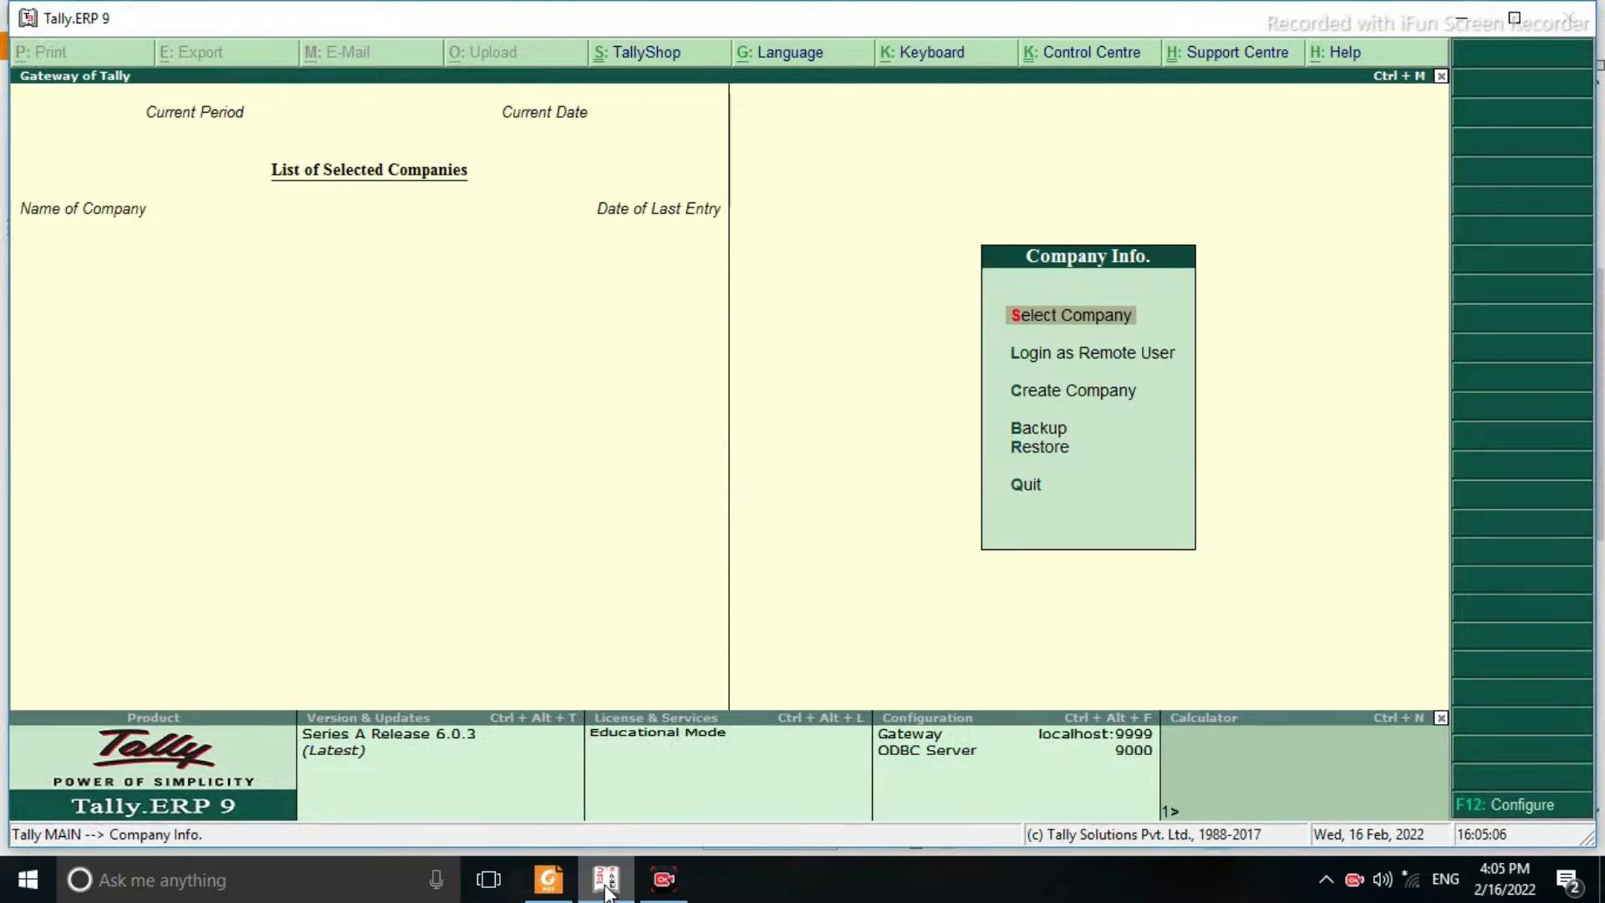
Begin creating a new company with the name Stock Transfer
key(Down)
key(Down)
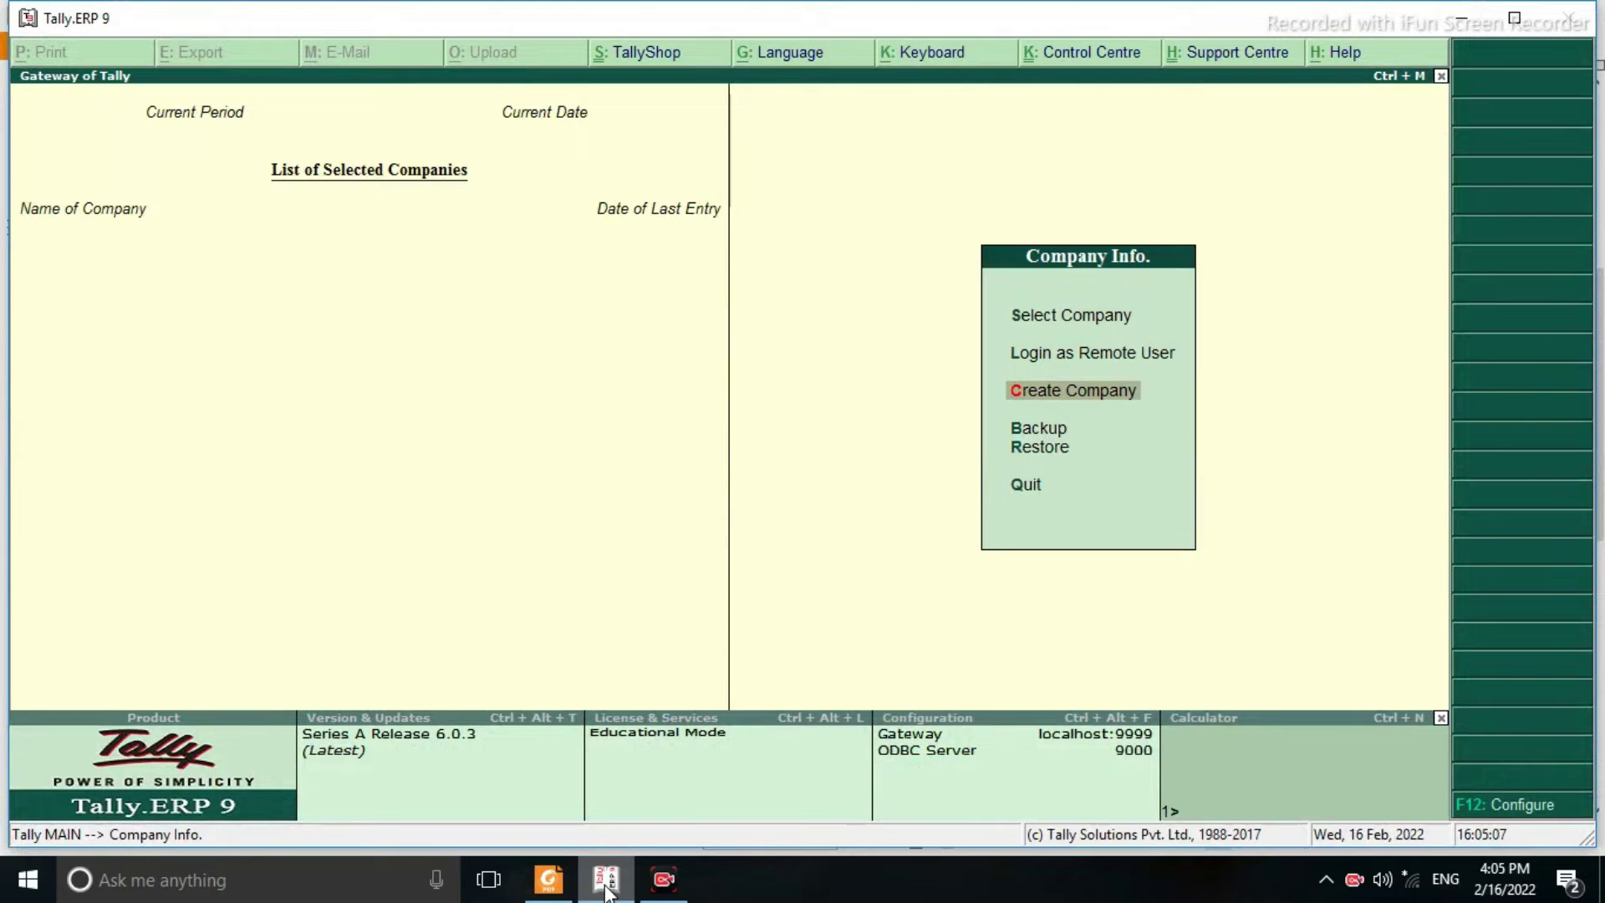
key(Return)
text(Stock Transfer)
key(Return)
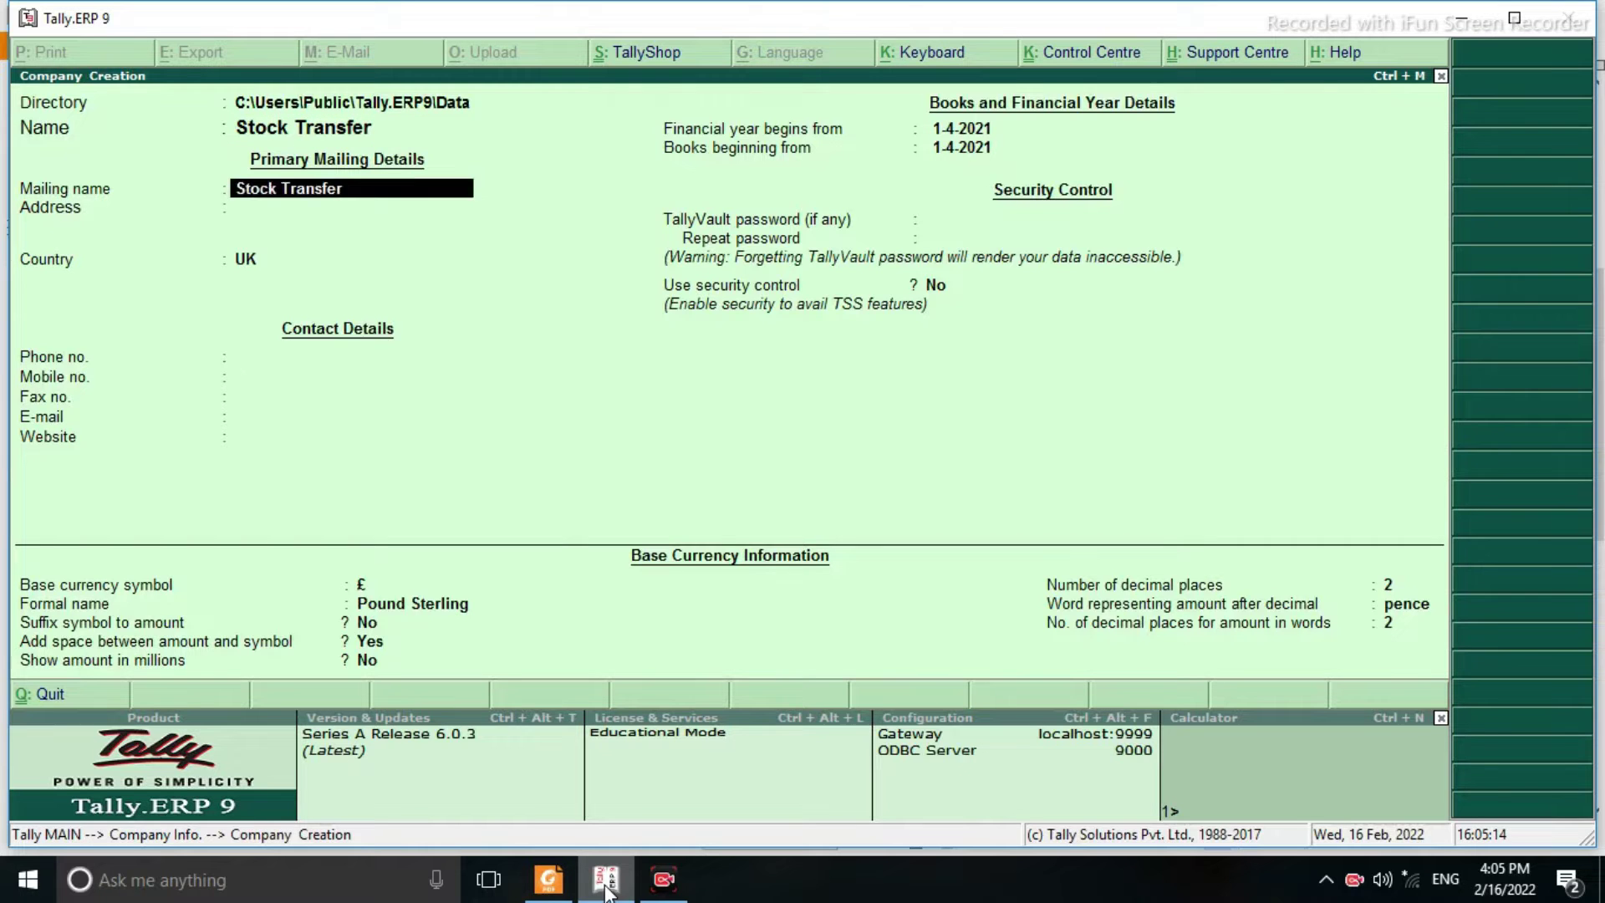
Keep the mailing name, set the company's country to India and state to Uttar Pradesh, and enter its pincode
key(Return)
key(Return)
text(Ind)
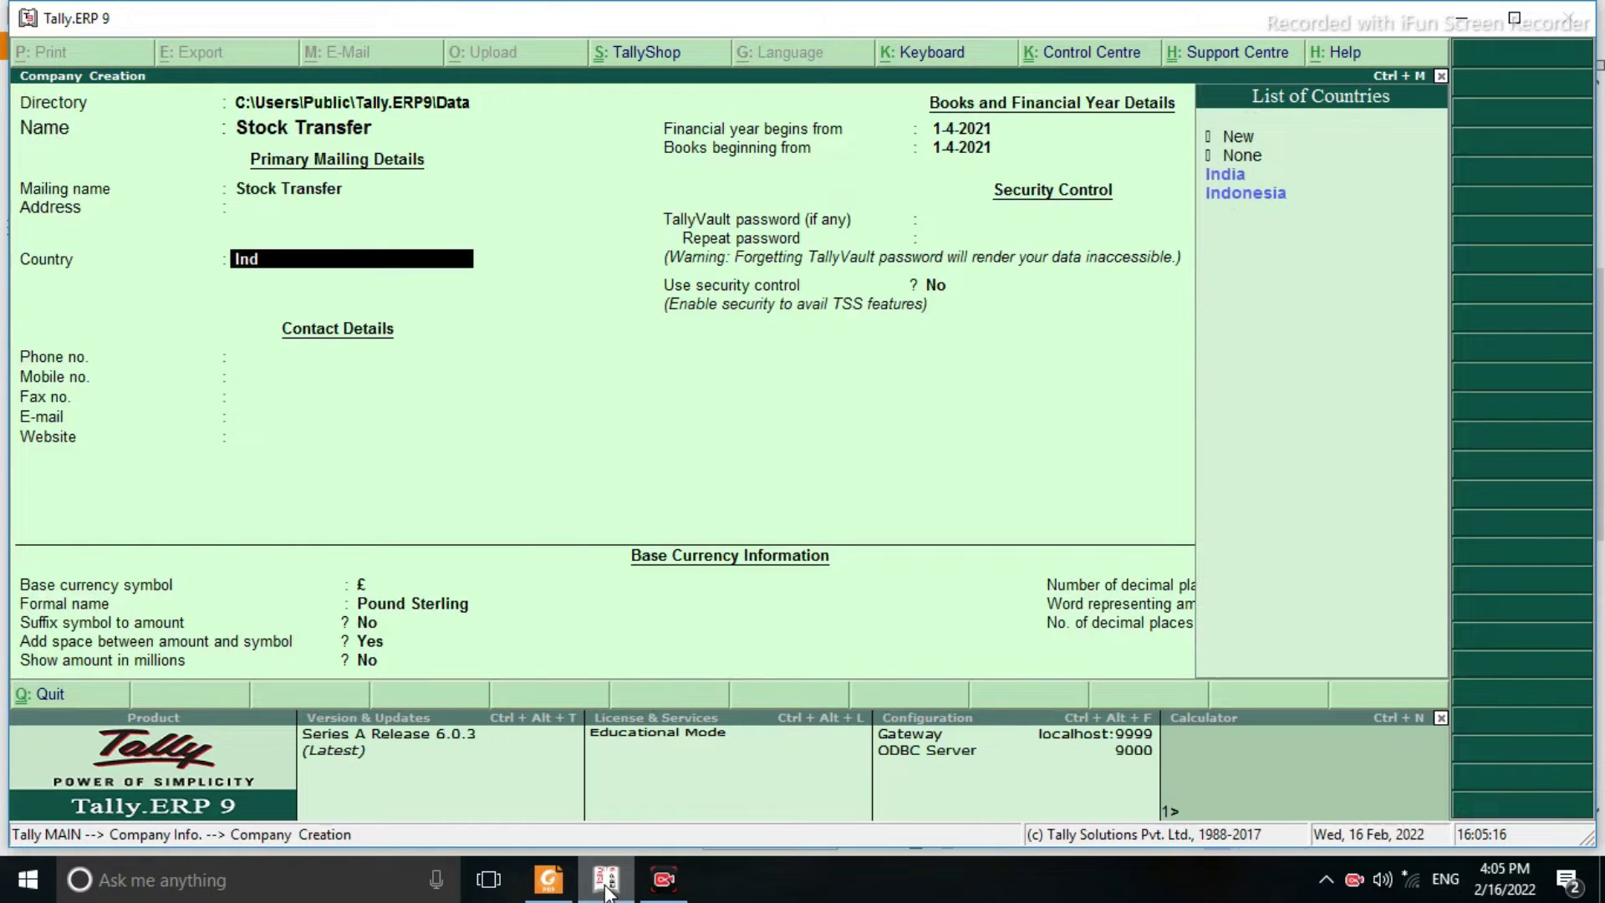
key(Return)
text(Ut)
key(Down)
key(Down)
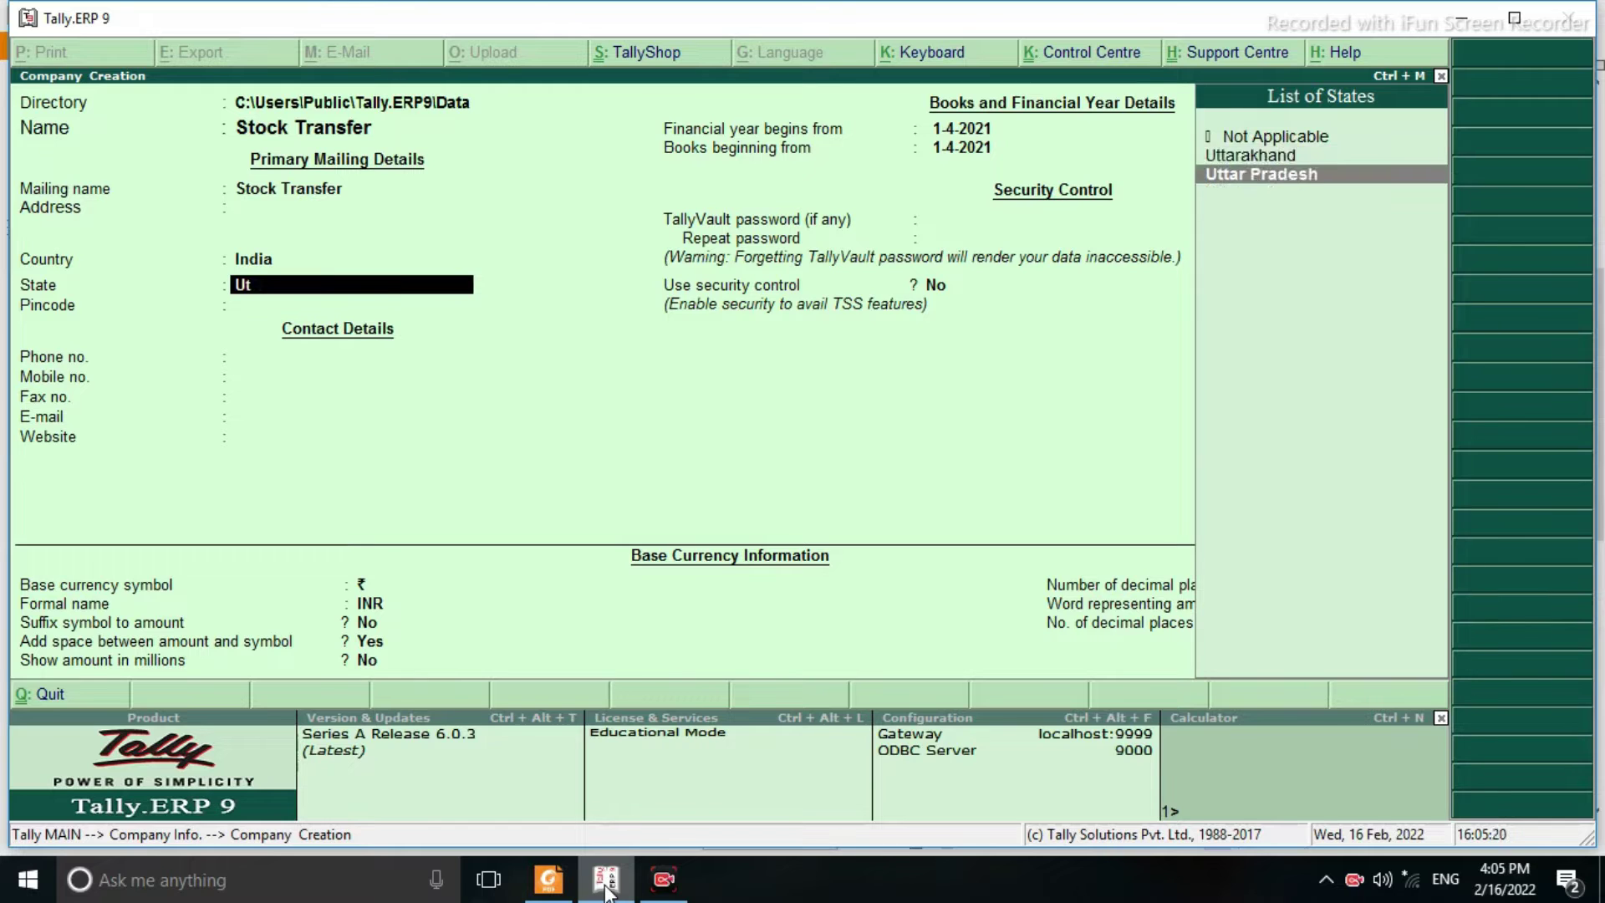
key(Return)
text(275304)
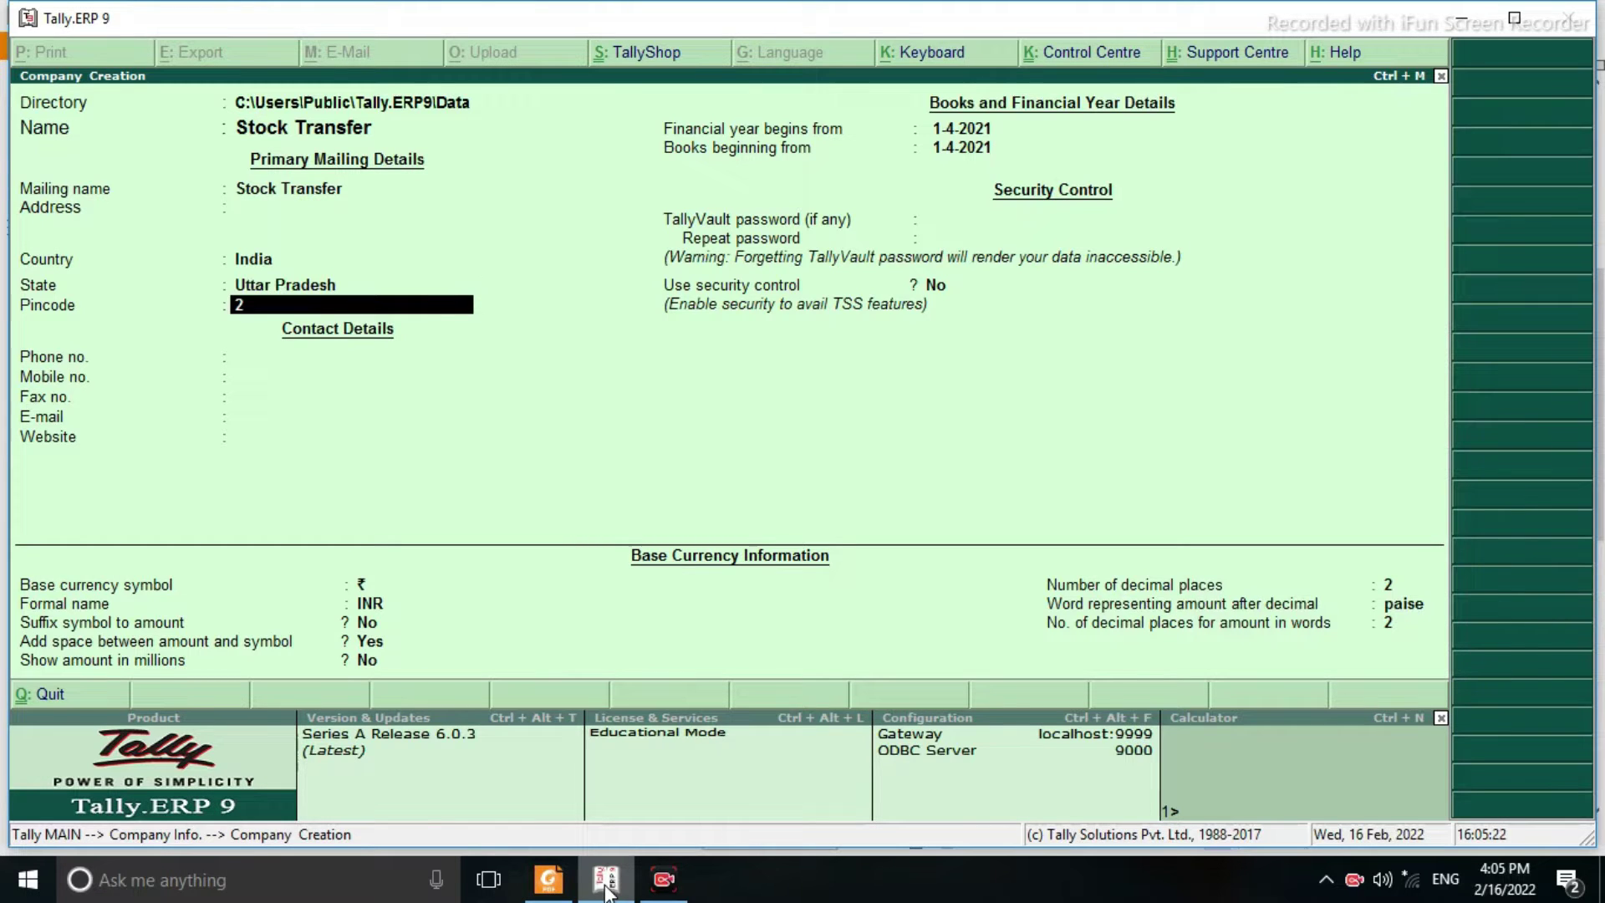
Leave the contact details blank, keep the default financial year, security and currency settings, and save the company
key(Return)
key(Return)
key(Return)
key(Return)
key(Return)
key(Return)
key(Return)
key(Return)
key(Return)
key(Return)
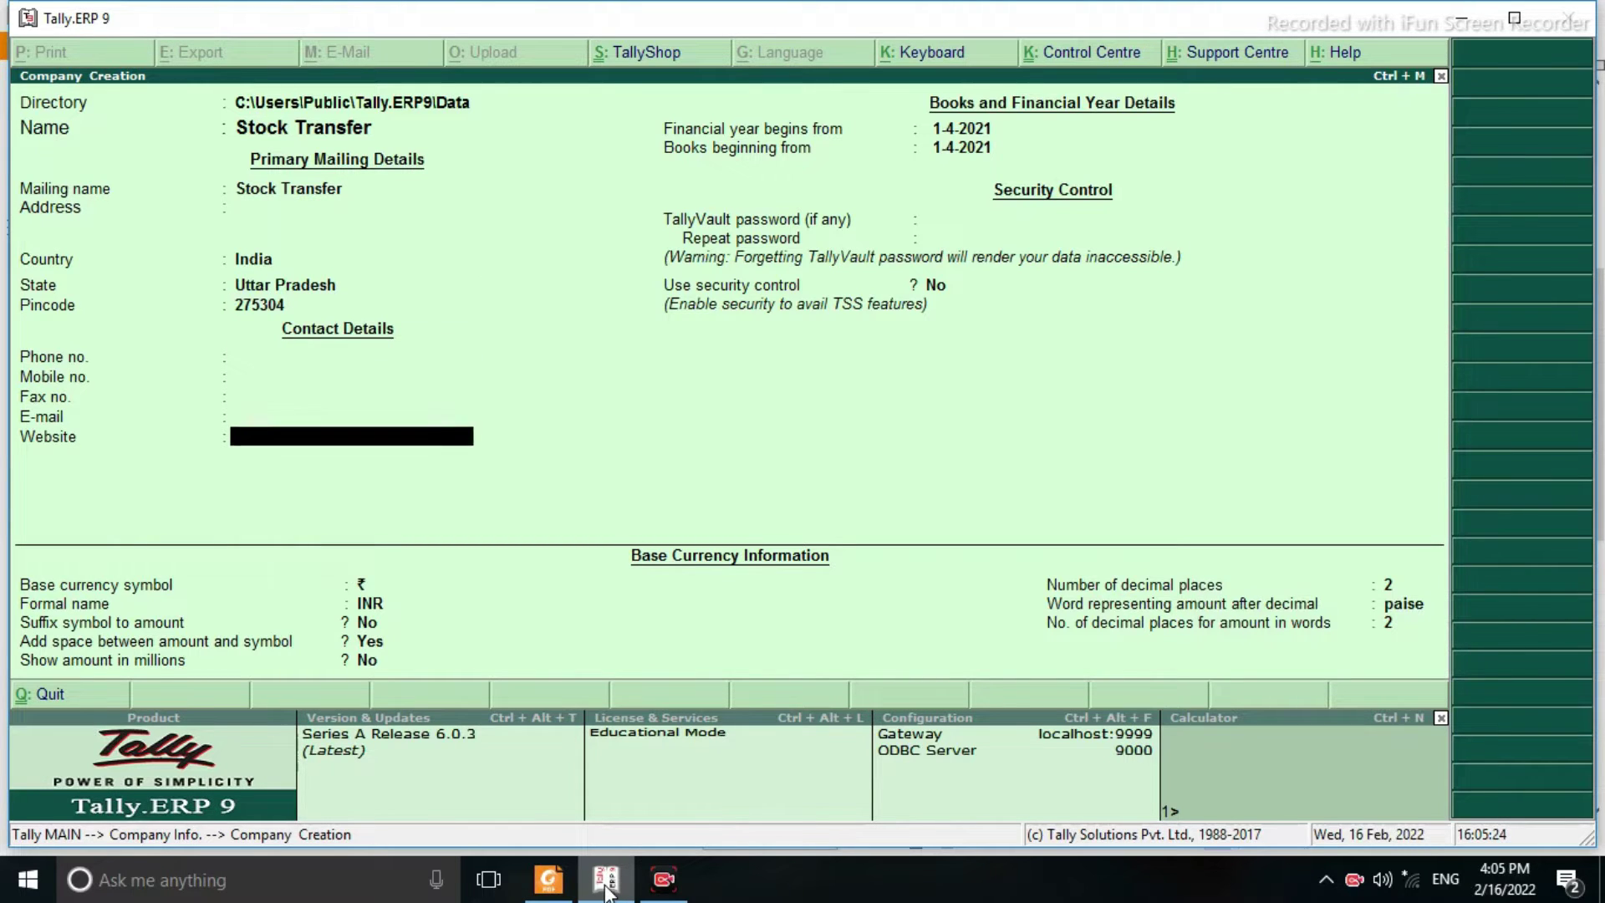
key(Return)
key(Return)
key(Return)
key(Return)
key(Return)
key(Return)
key(Return)
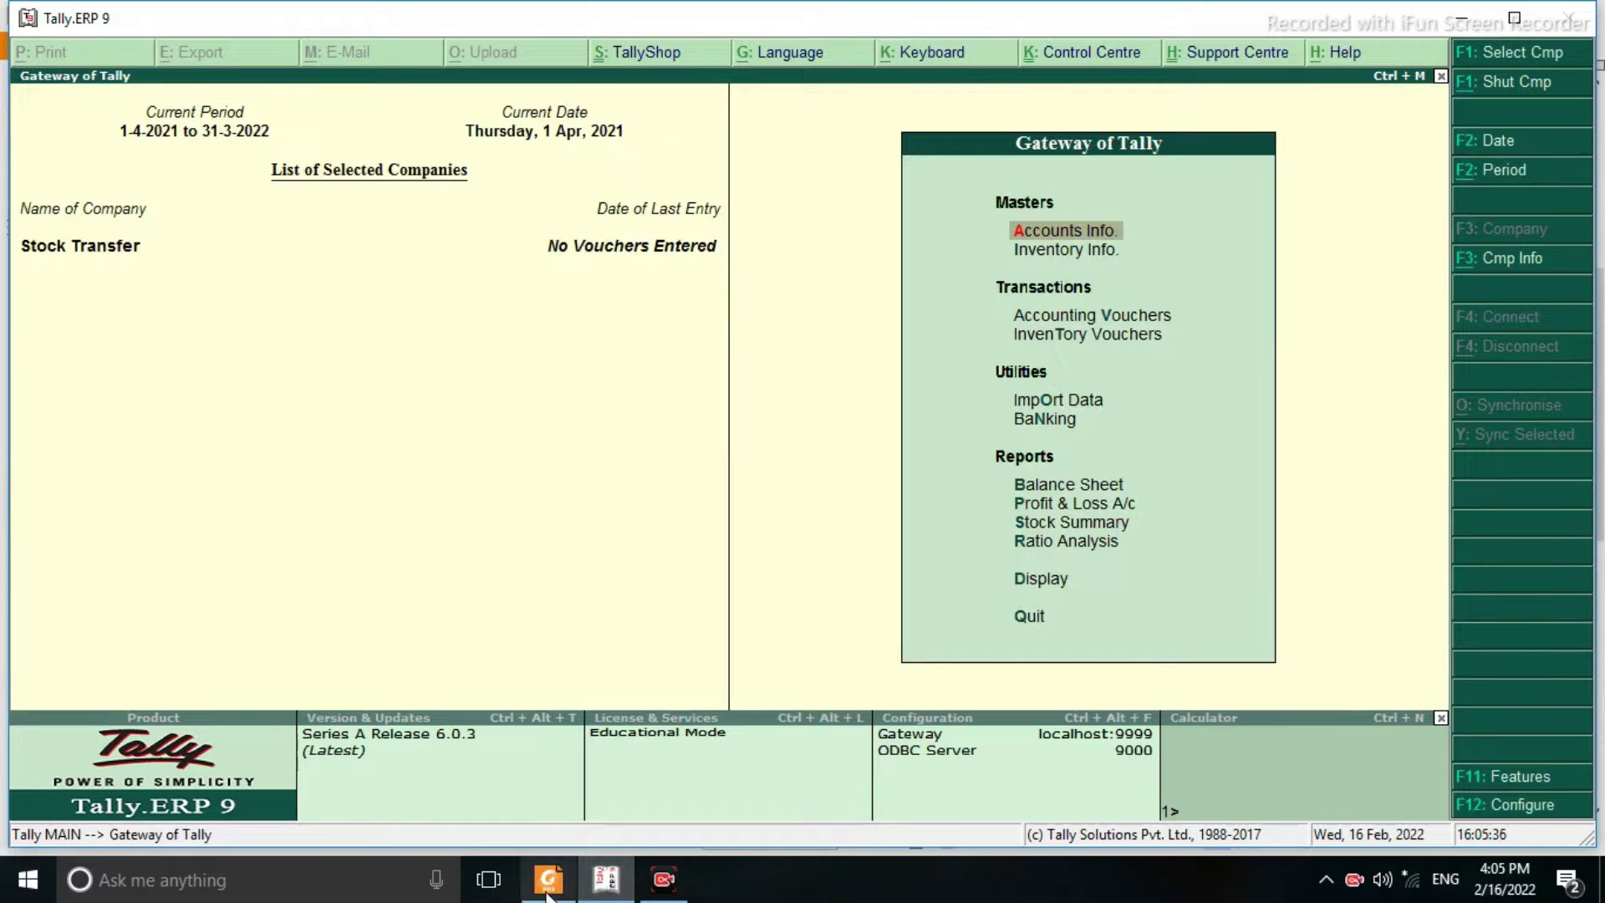
Switch to stock transfer.pdf in Foxit Reader and examine the item tables and godown transfers of Questions 1 to 3
mouse_move(549, 880)
click(595, 780)
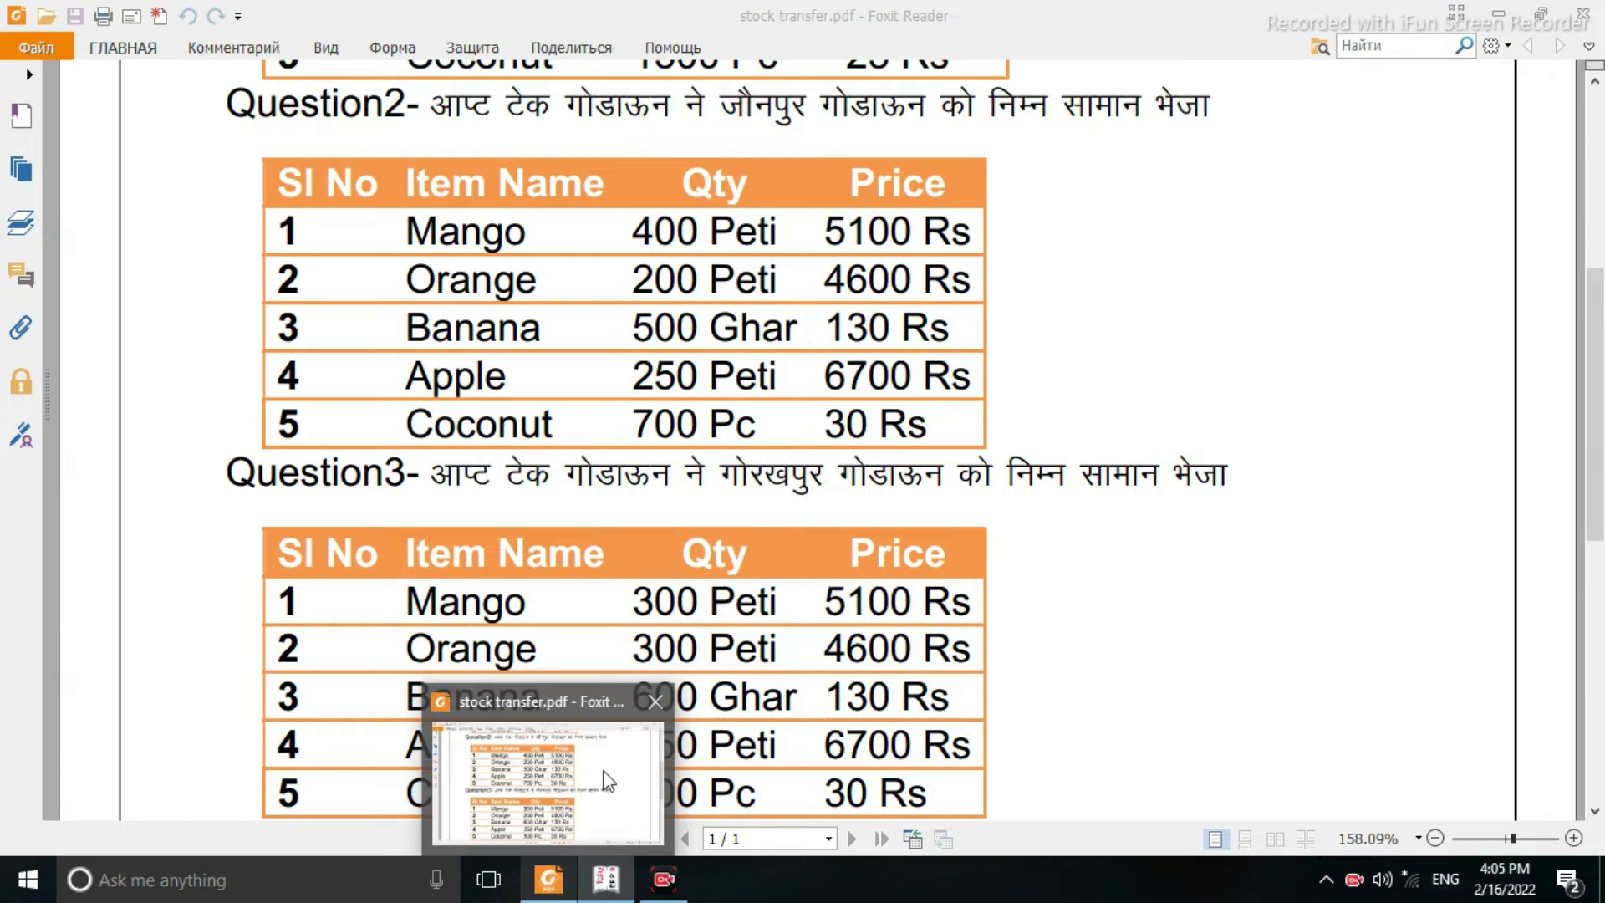
scroll(499, 464, up, 3)
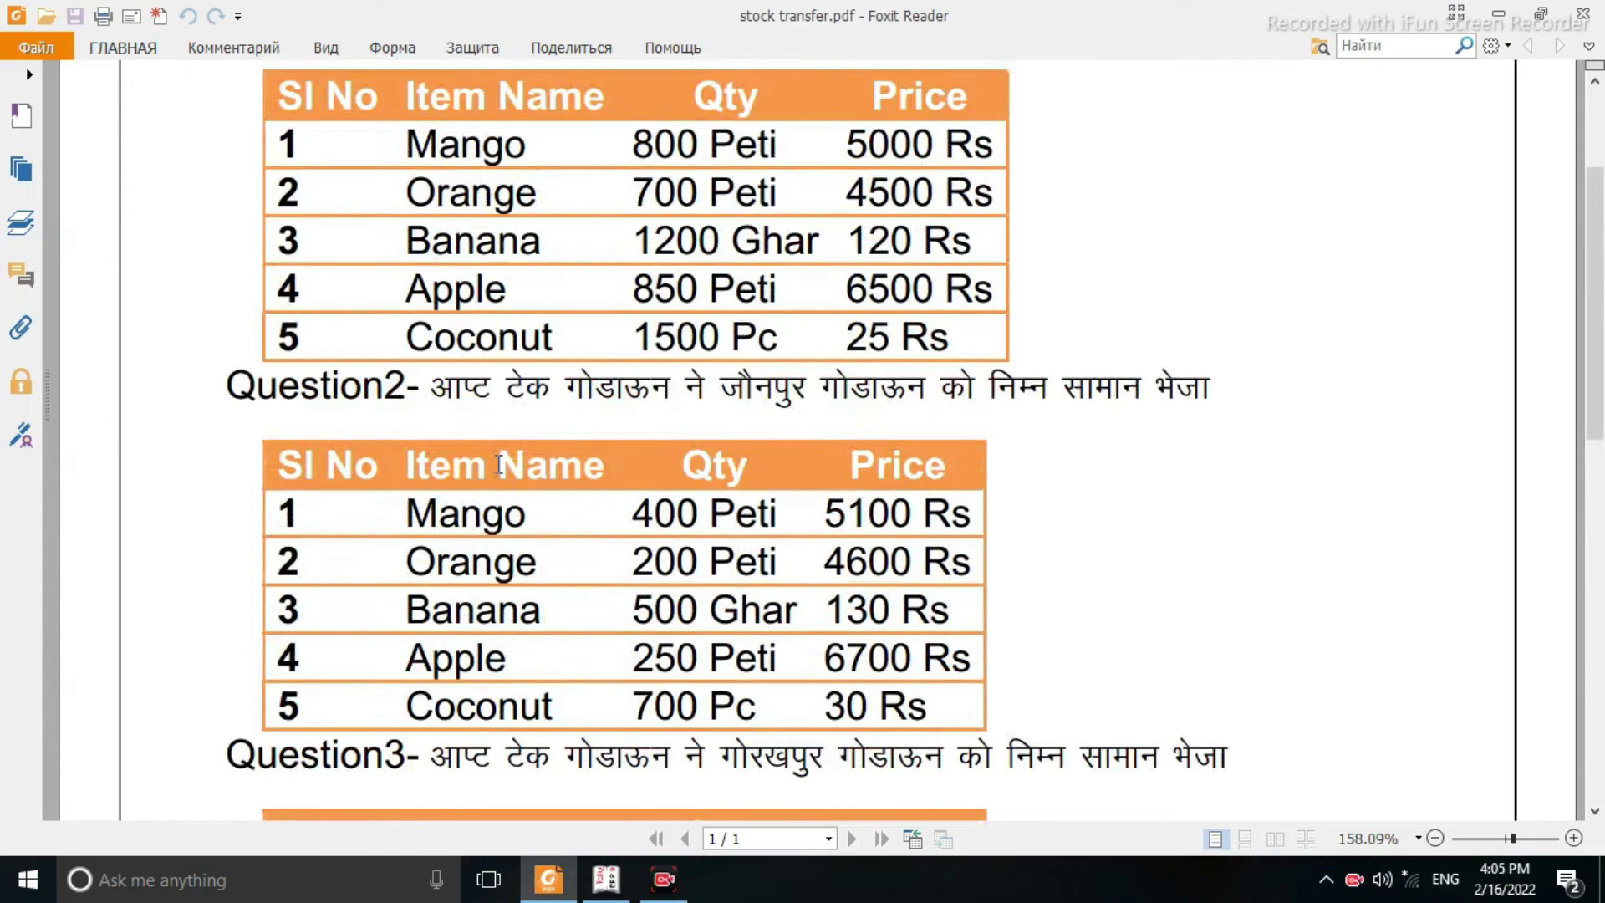
scroll(502, 460, up, 3)
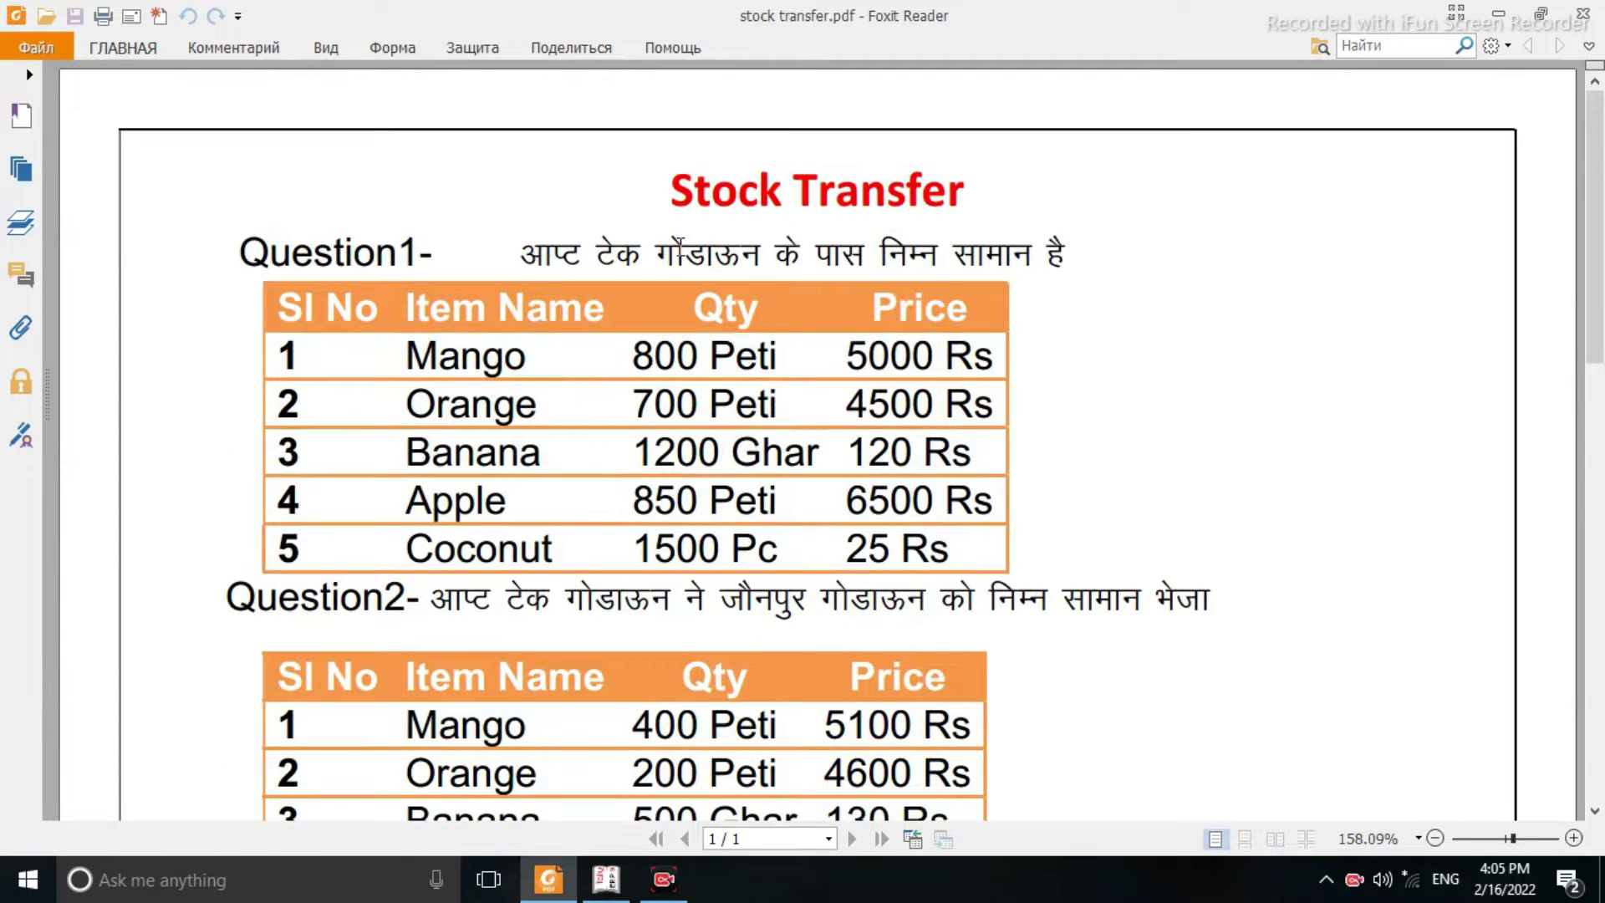
scroll(680, 251, down, 3)
scroll(891, 475, down, 3)
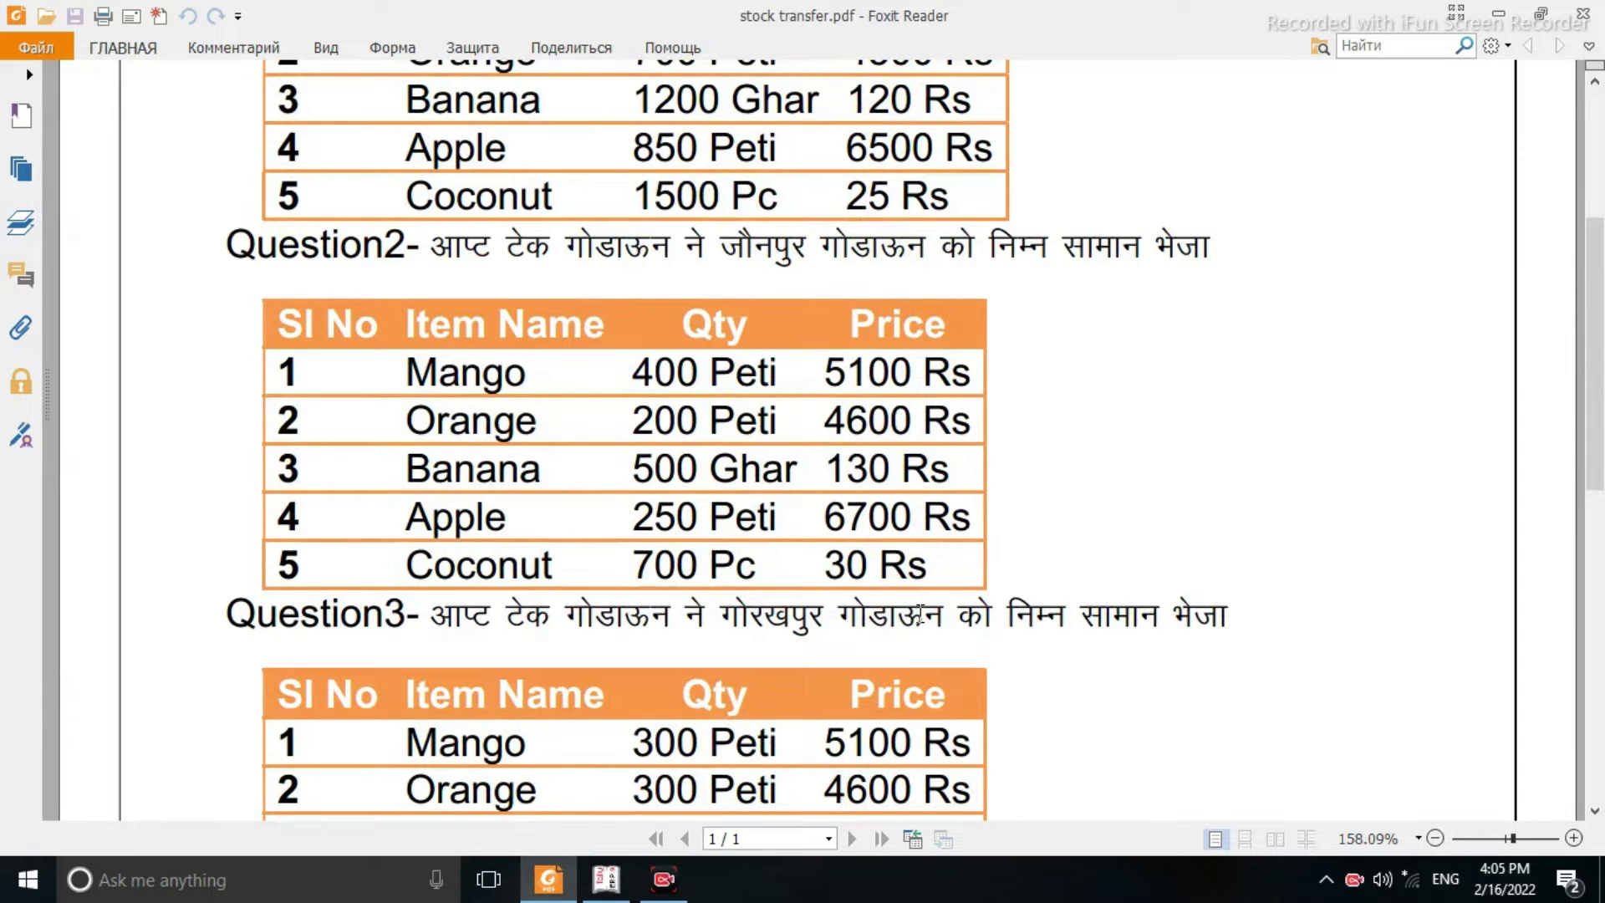
scroll(917, 620, up, 5)
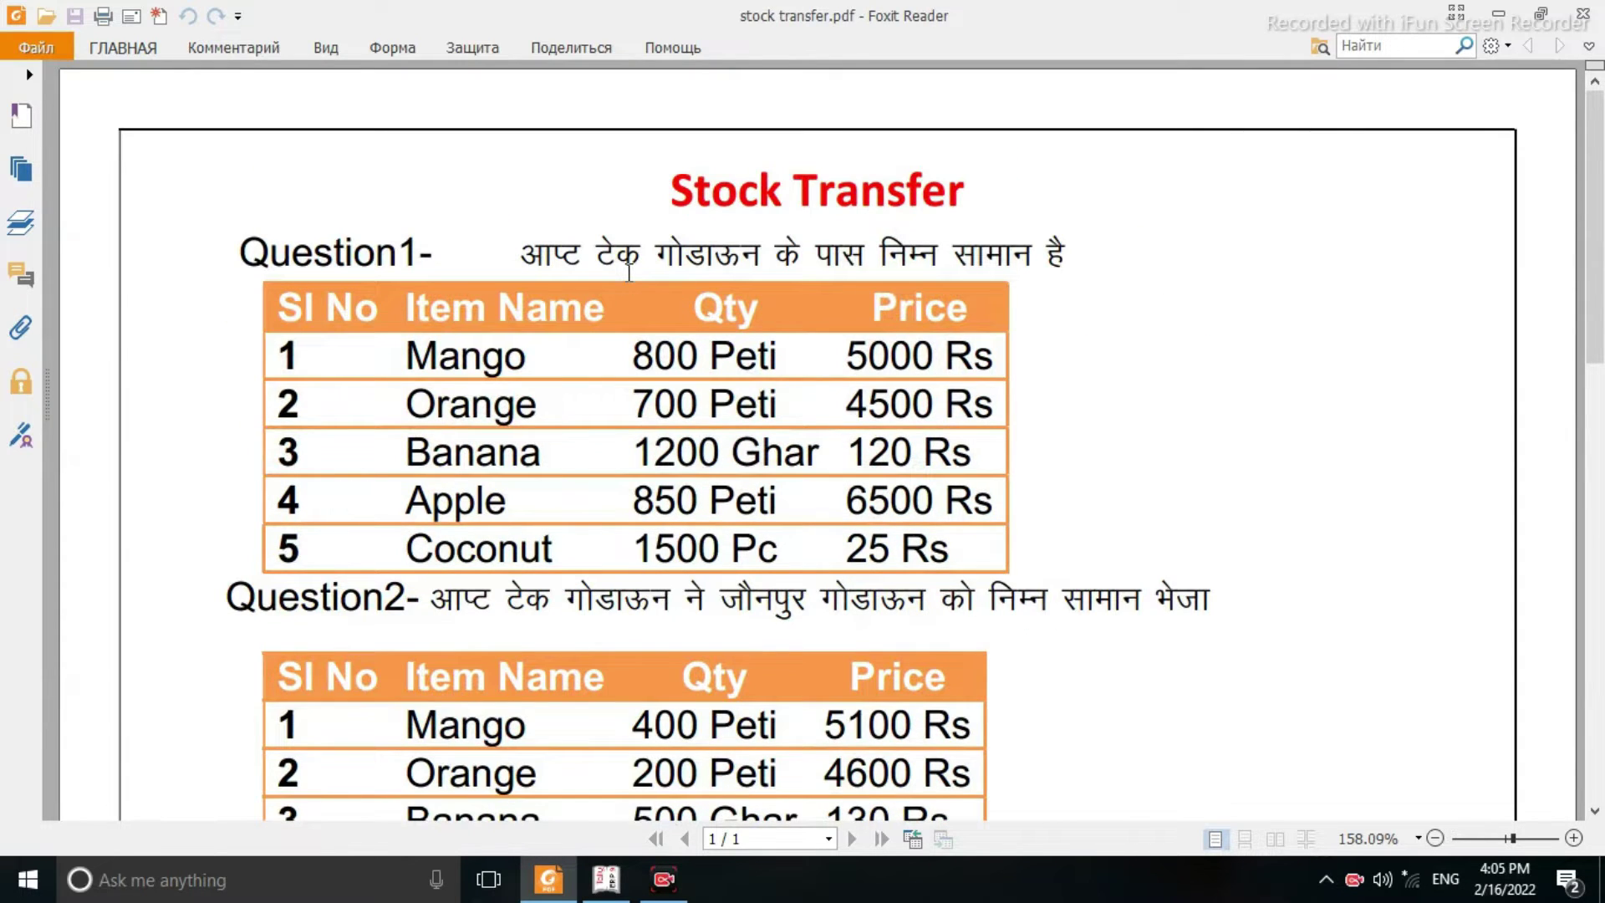
scroll(686, 342, down, 3)
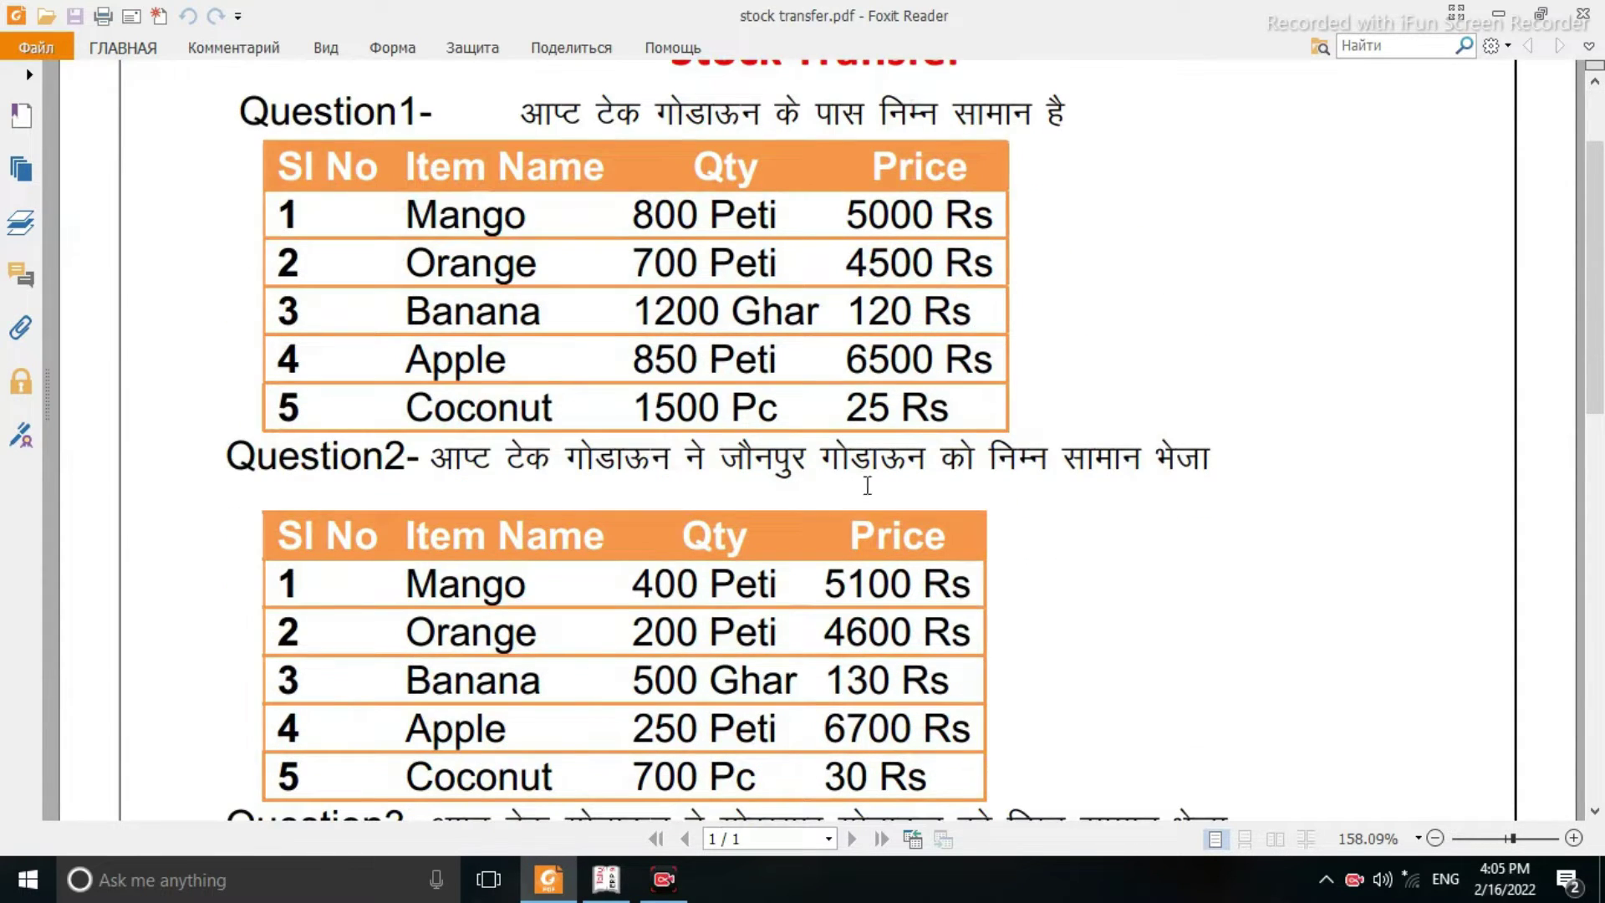
scroll(879, 479, down, 3)
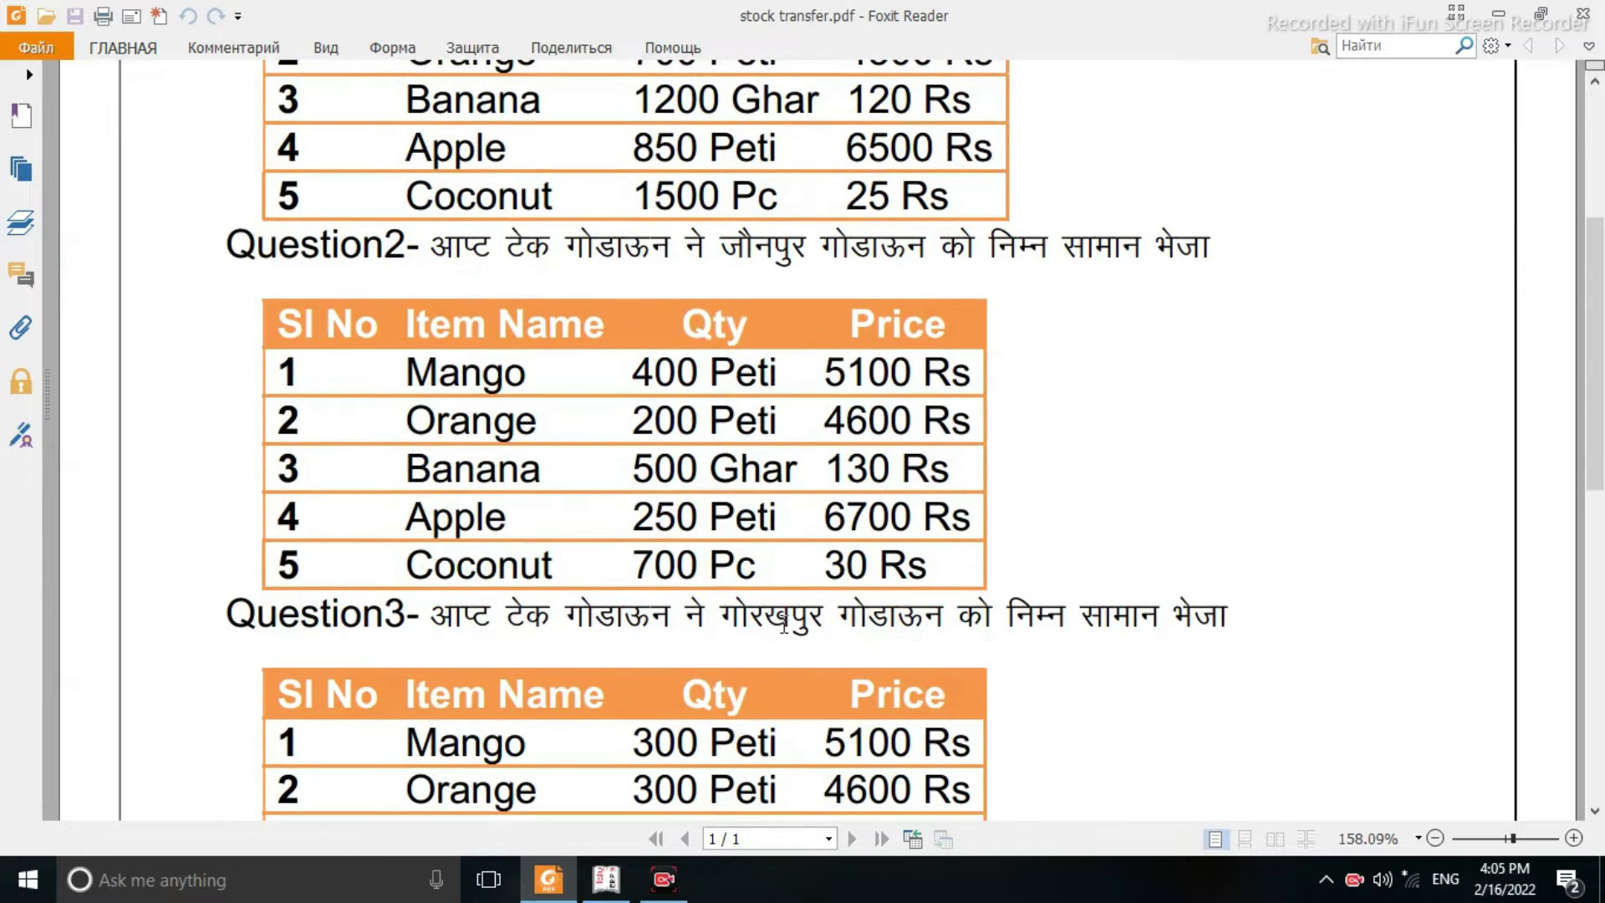
Switch back to Tally.ERP 9 and create a Goods Sale ledger under Sales Accounts with inventory values affected
click(608, 886)
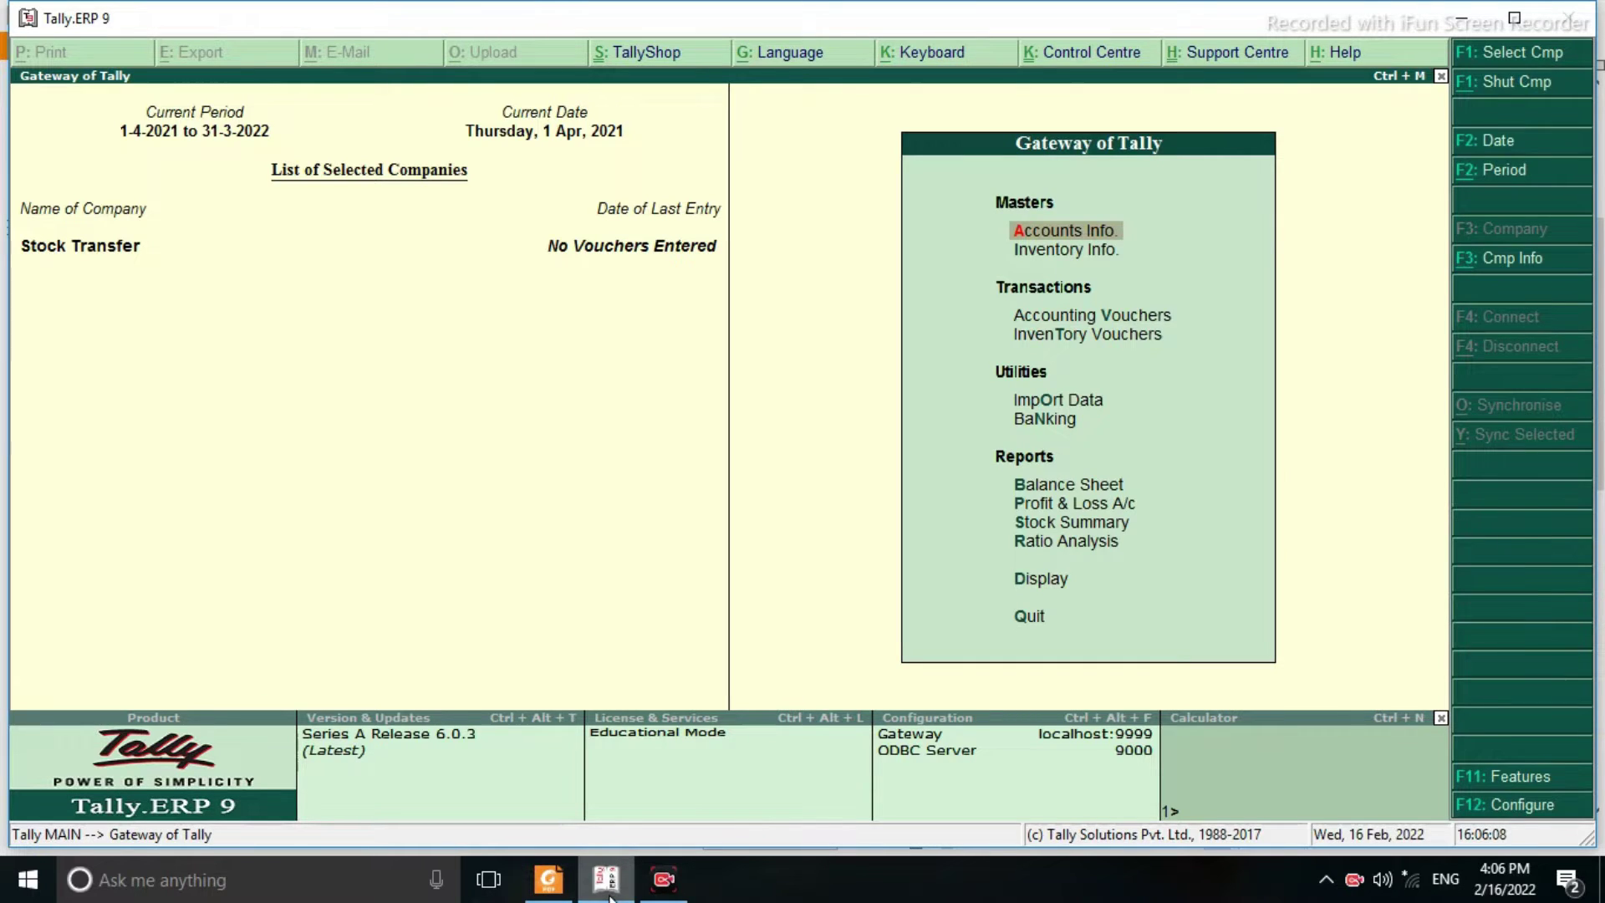
key(Return)
key(Down)
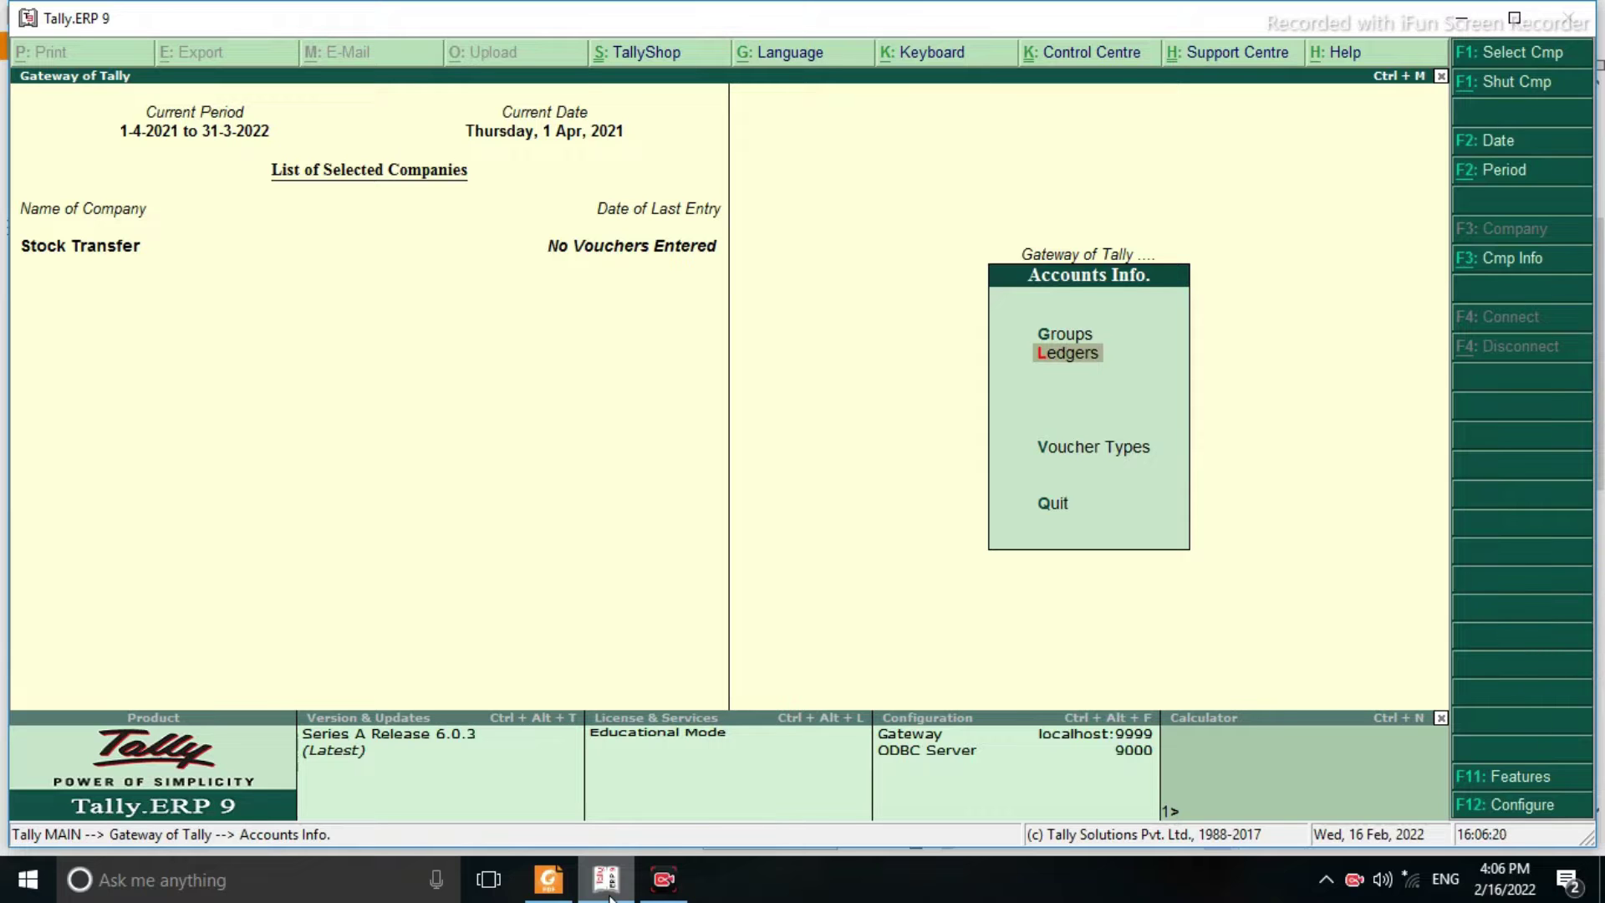
key(Return)
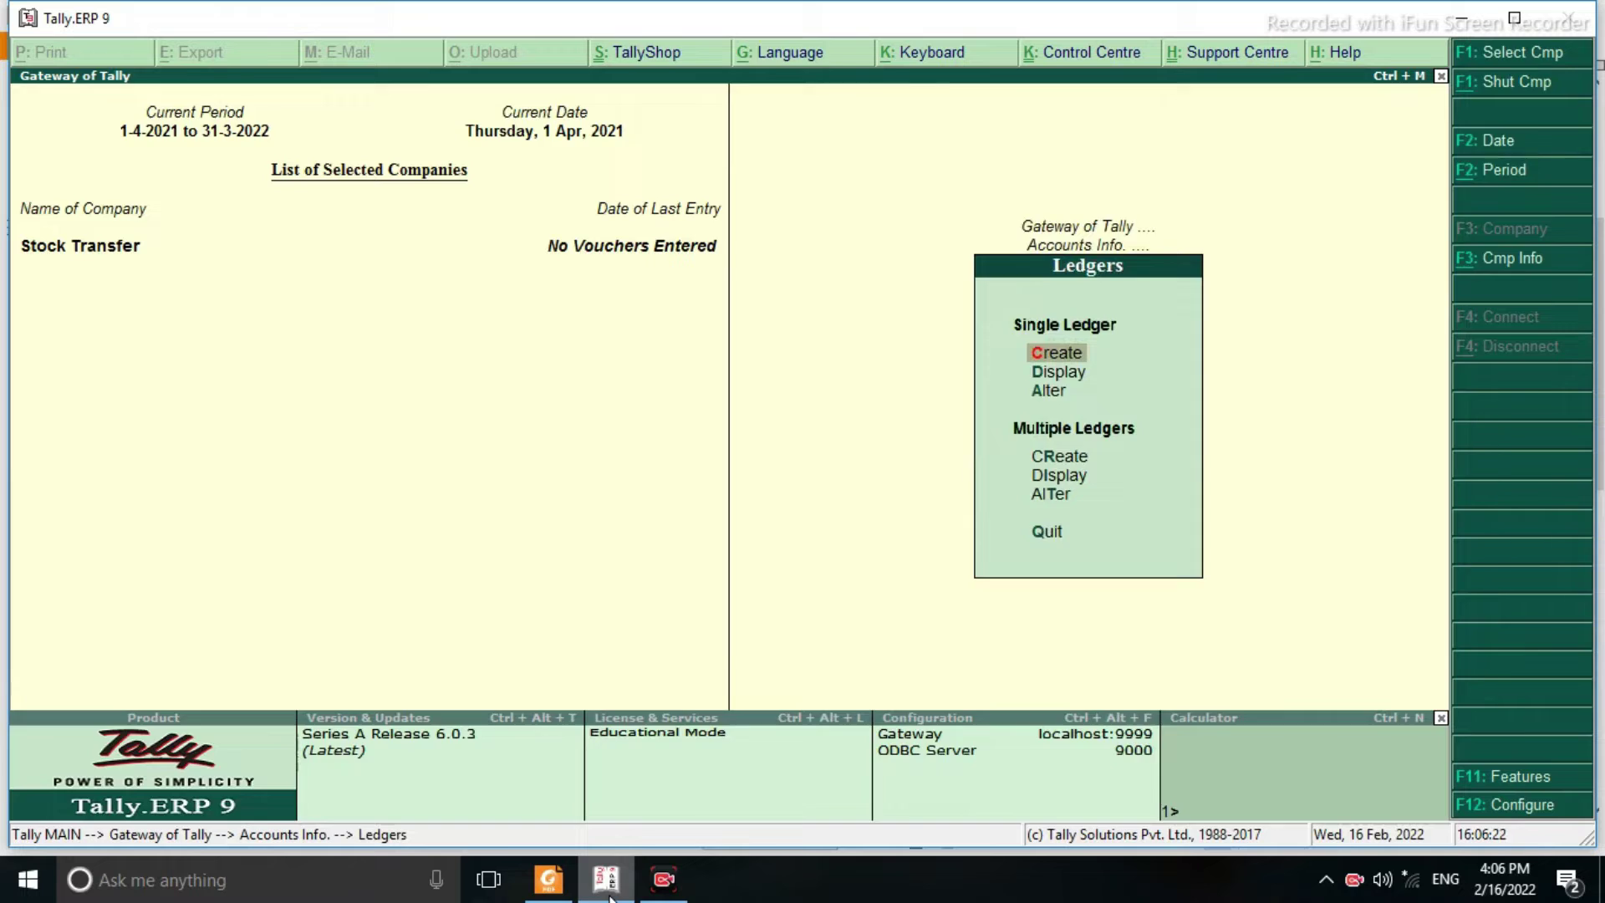
key(Return)
text(Goods)
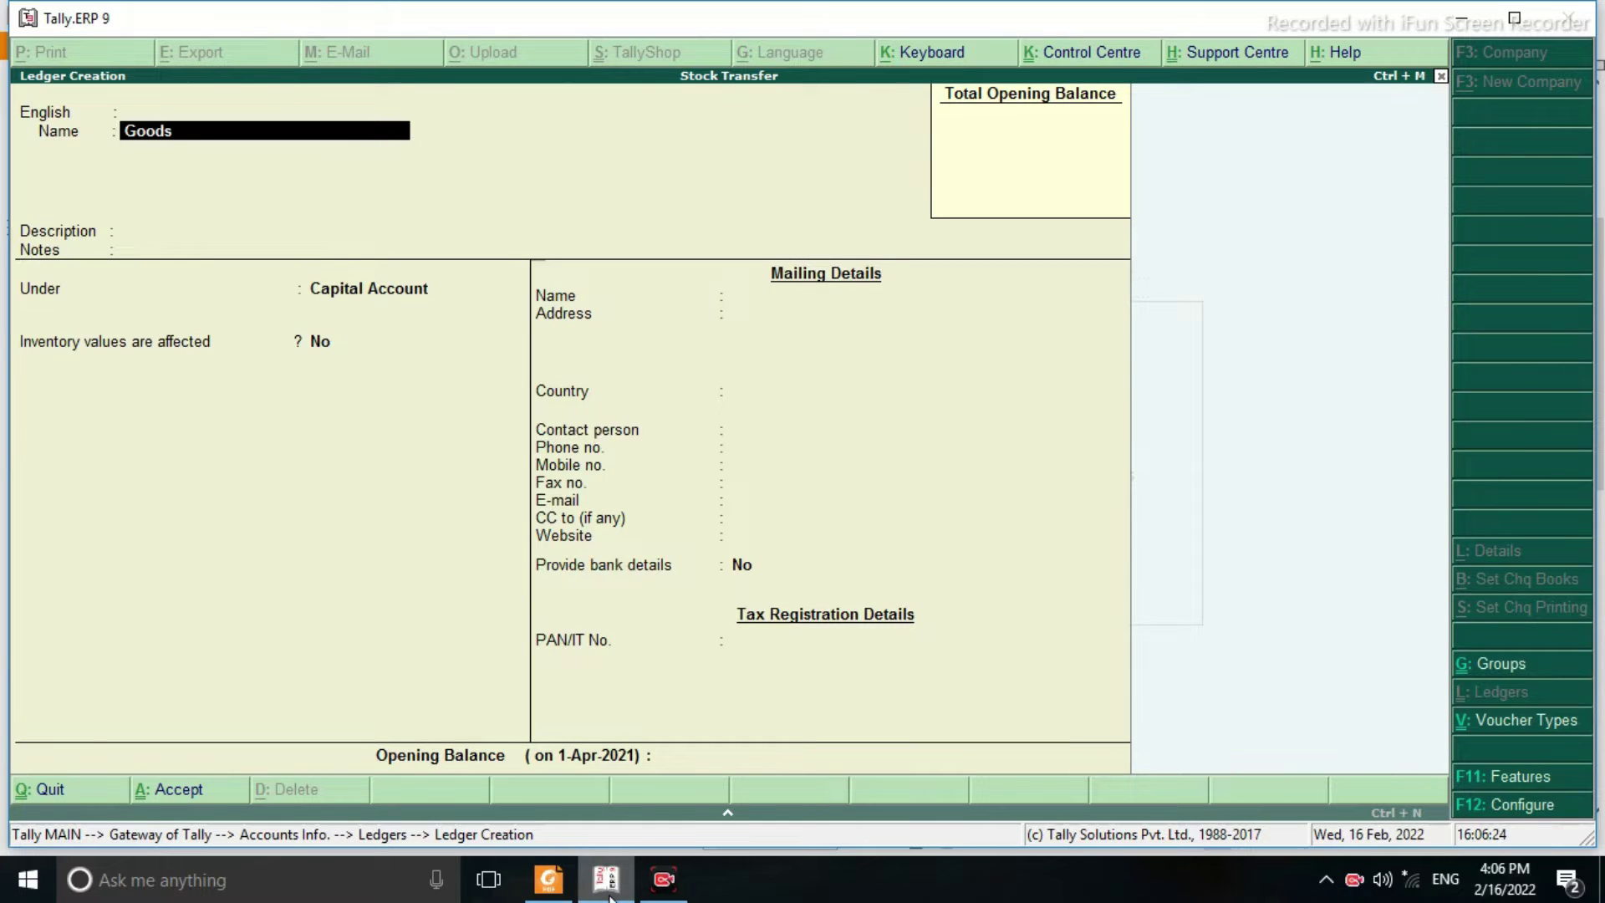
text( Sale)
key(Return)
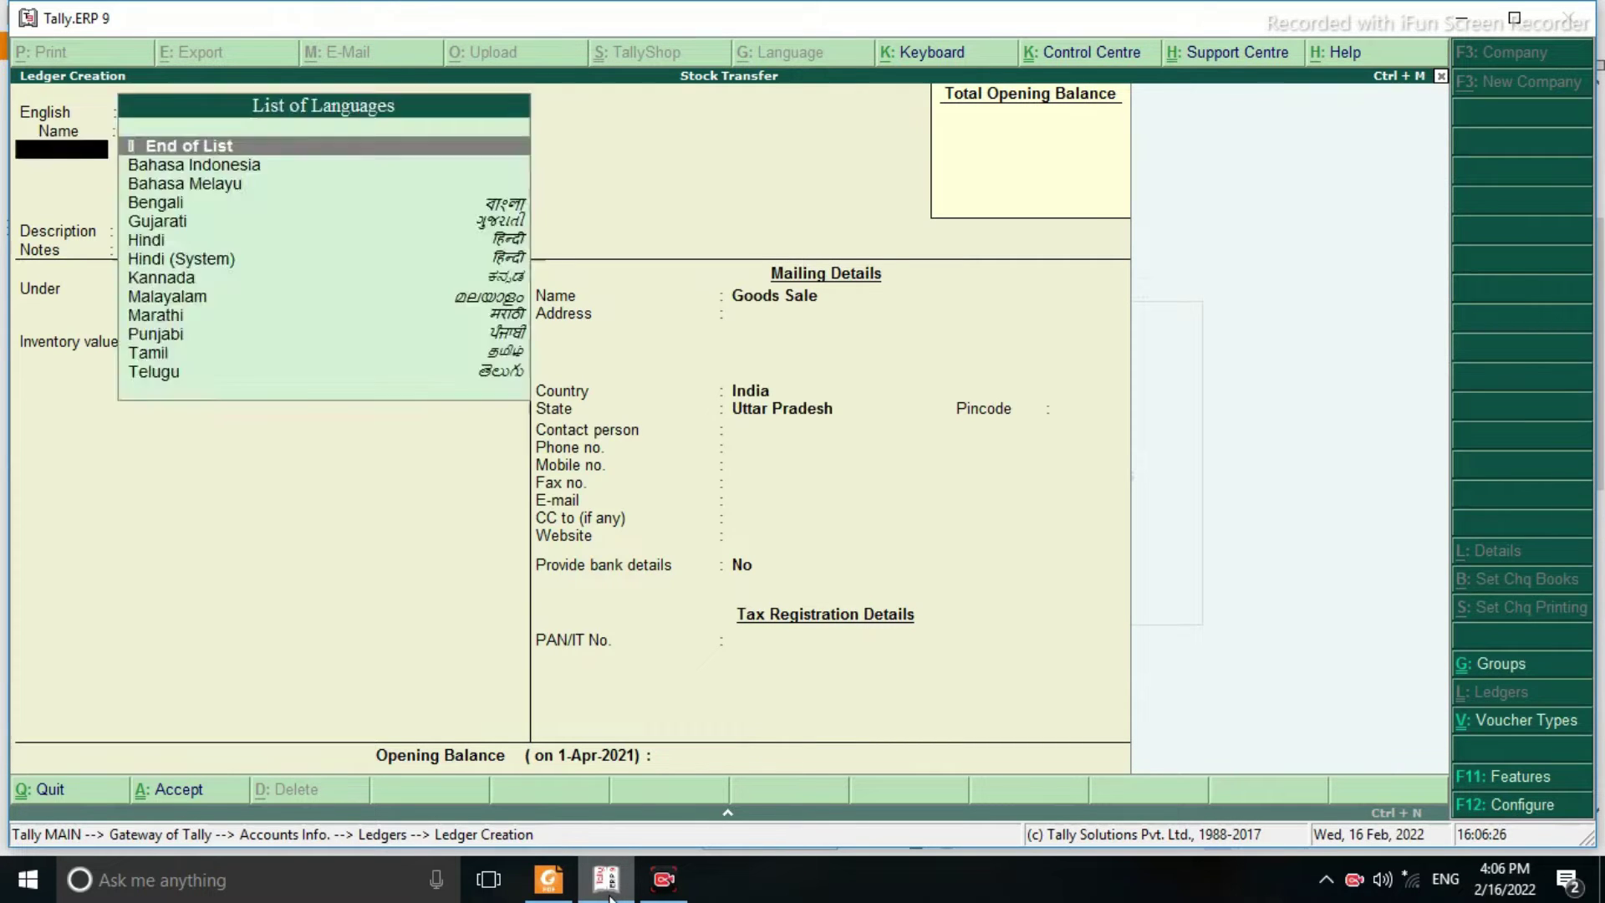
key(Return)
text(Sa)
key(Return)
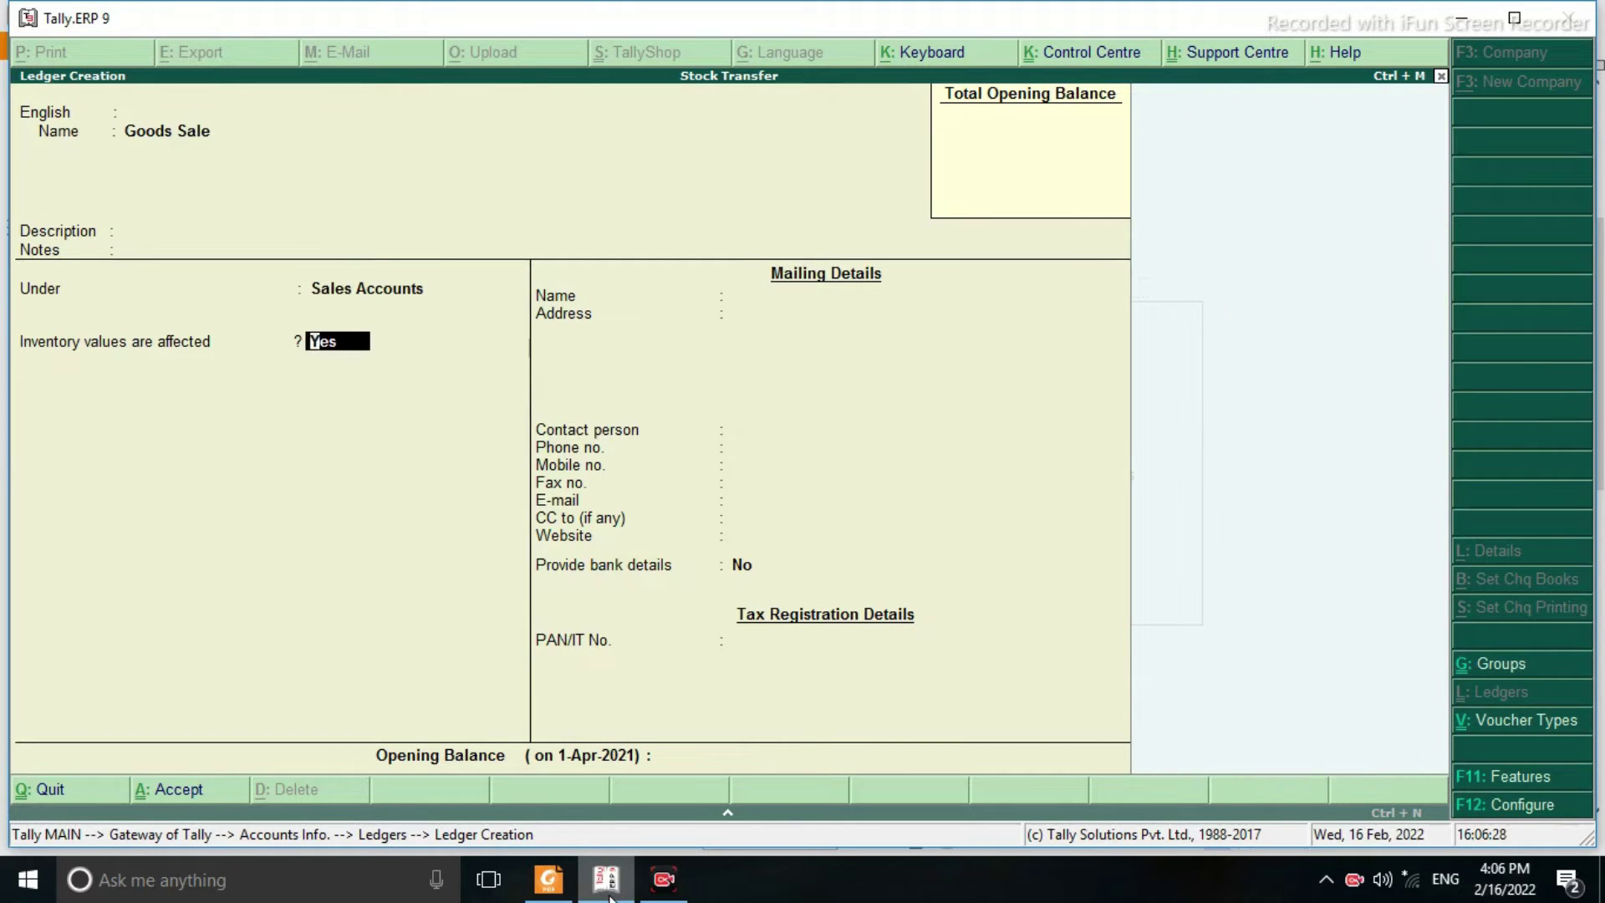
key(Return)
key(Return)
key(Return)
Create a Goods Purchase ledger under Purchase Accounts with inventory values affected, and return to the Gateway of Tally
text(Good)
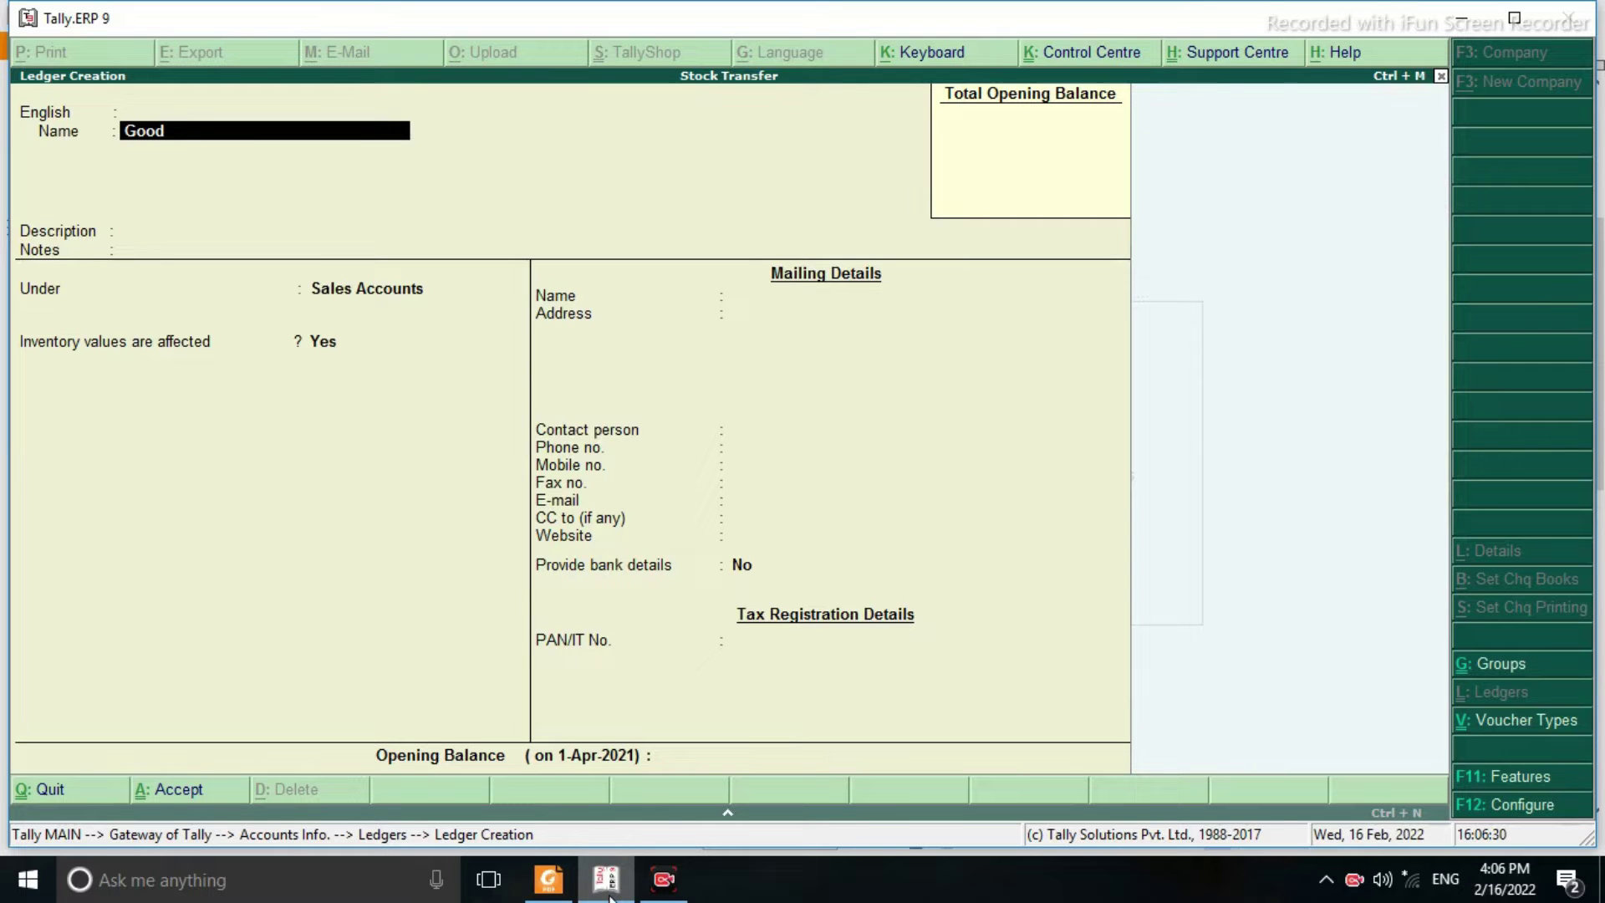
text(s Purchase)
key(Return)
key(Return)
key(Return)
text(P)
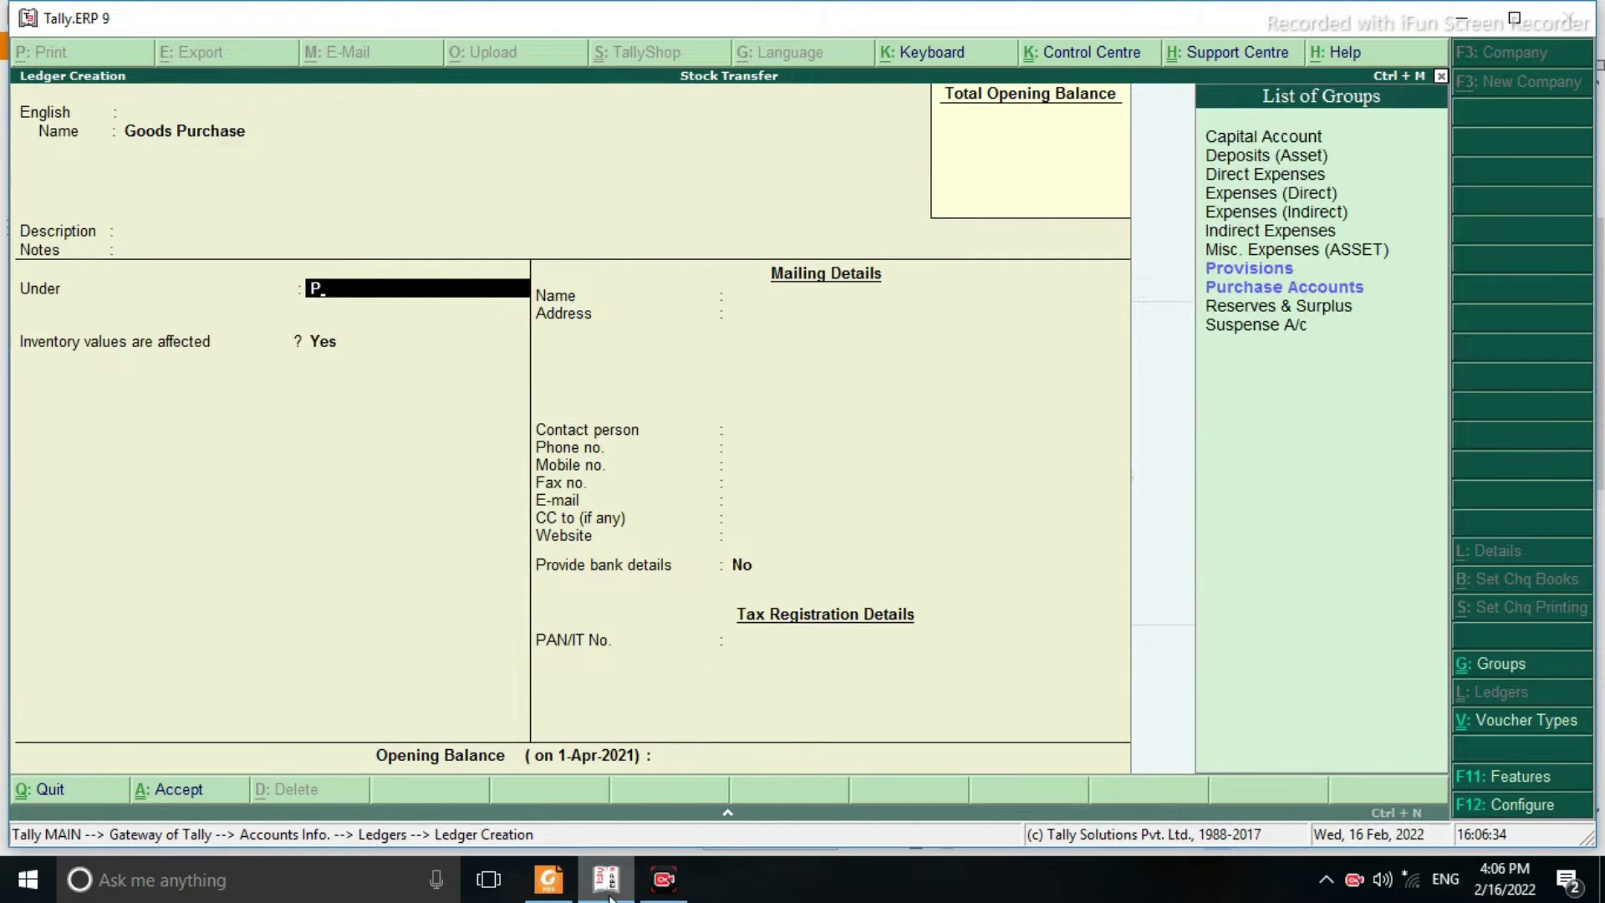
text(u)
key(Return)
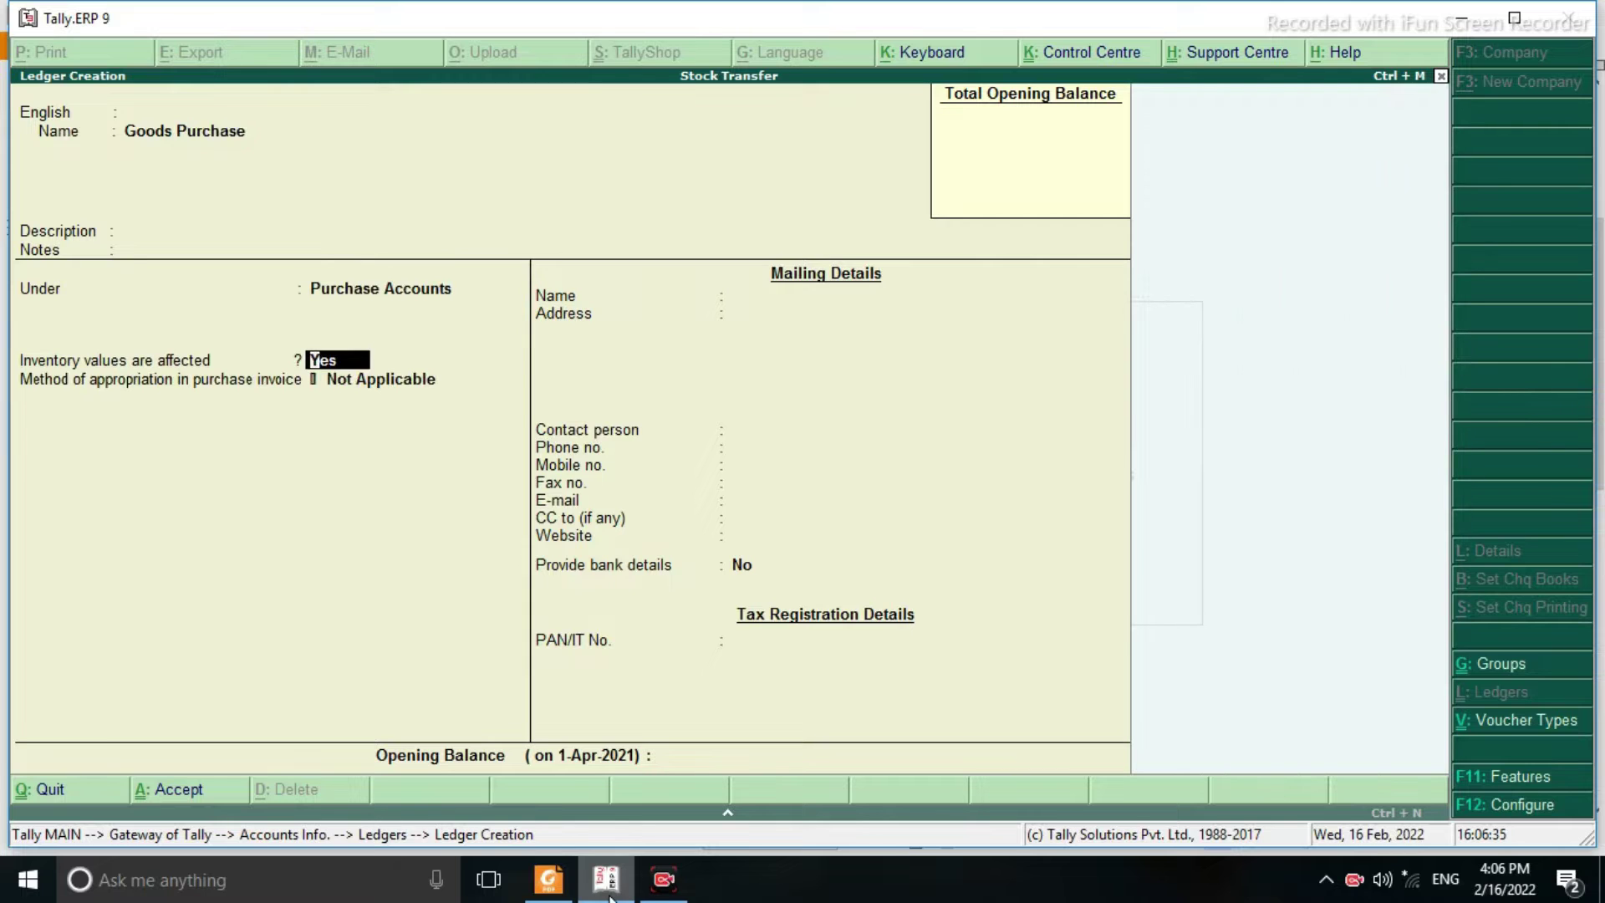
key(ctrl+a)
key(Escape)
key(Return)
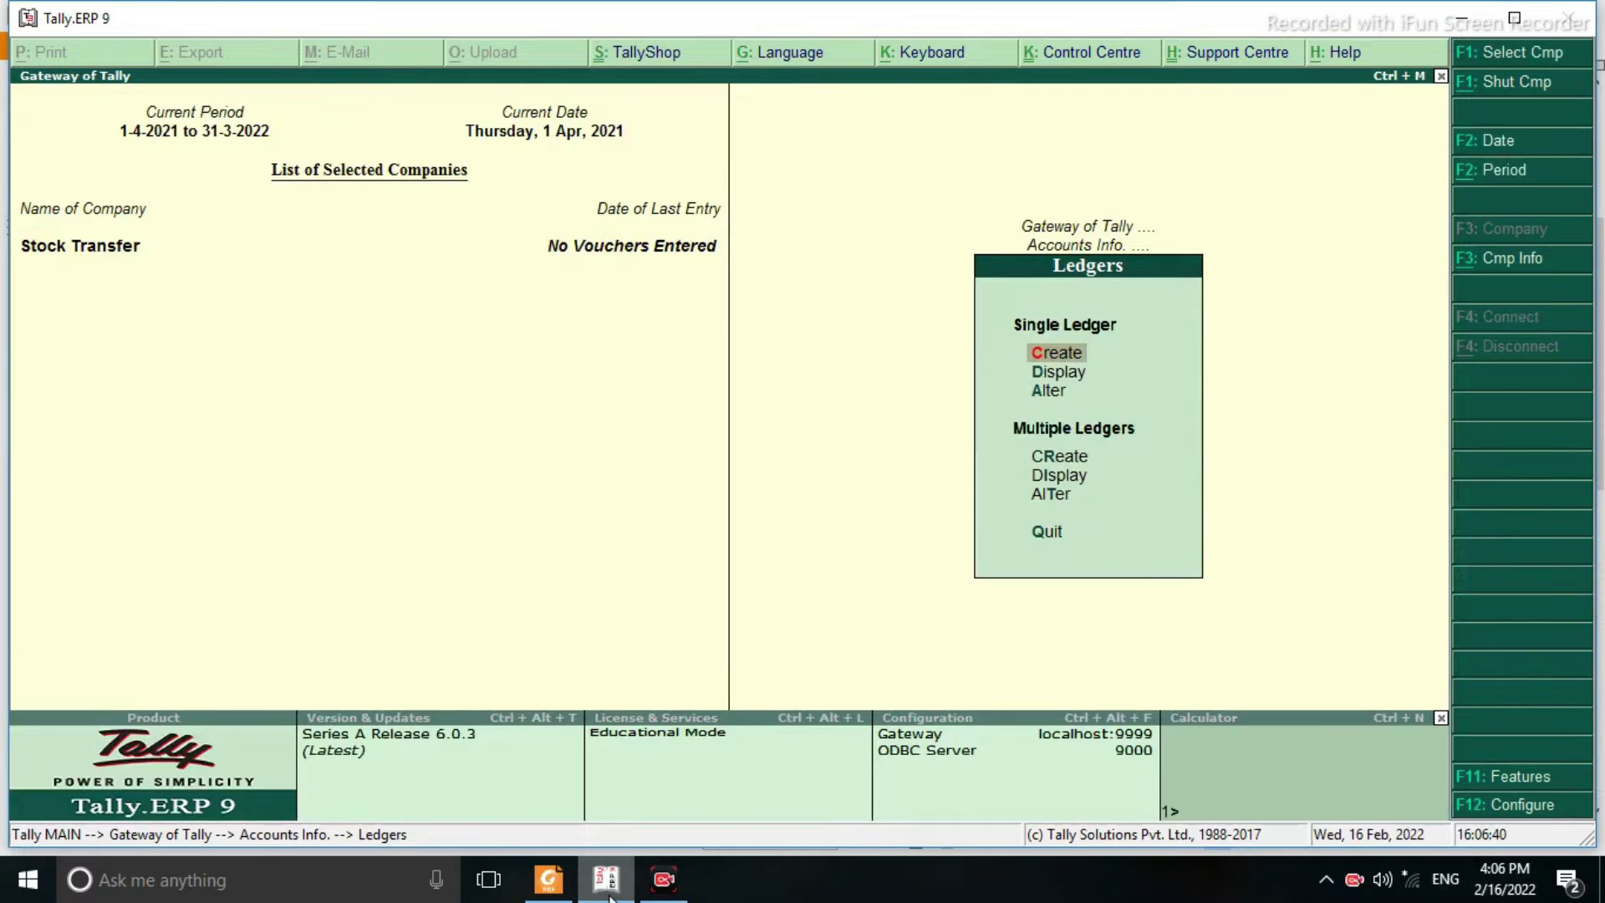
key(Escape)
key(Escape)
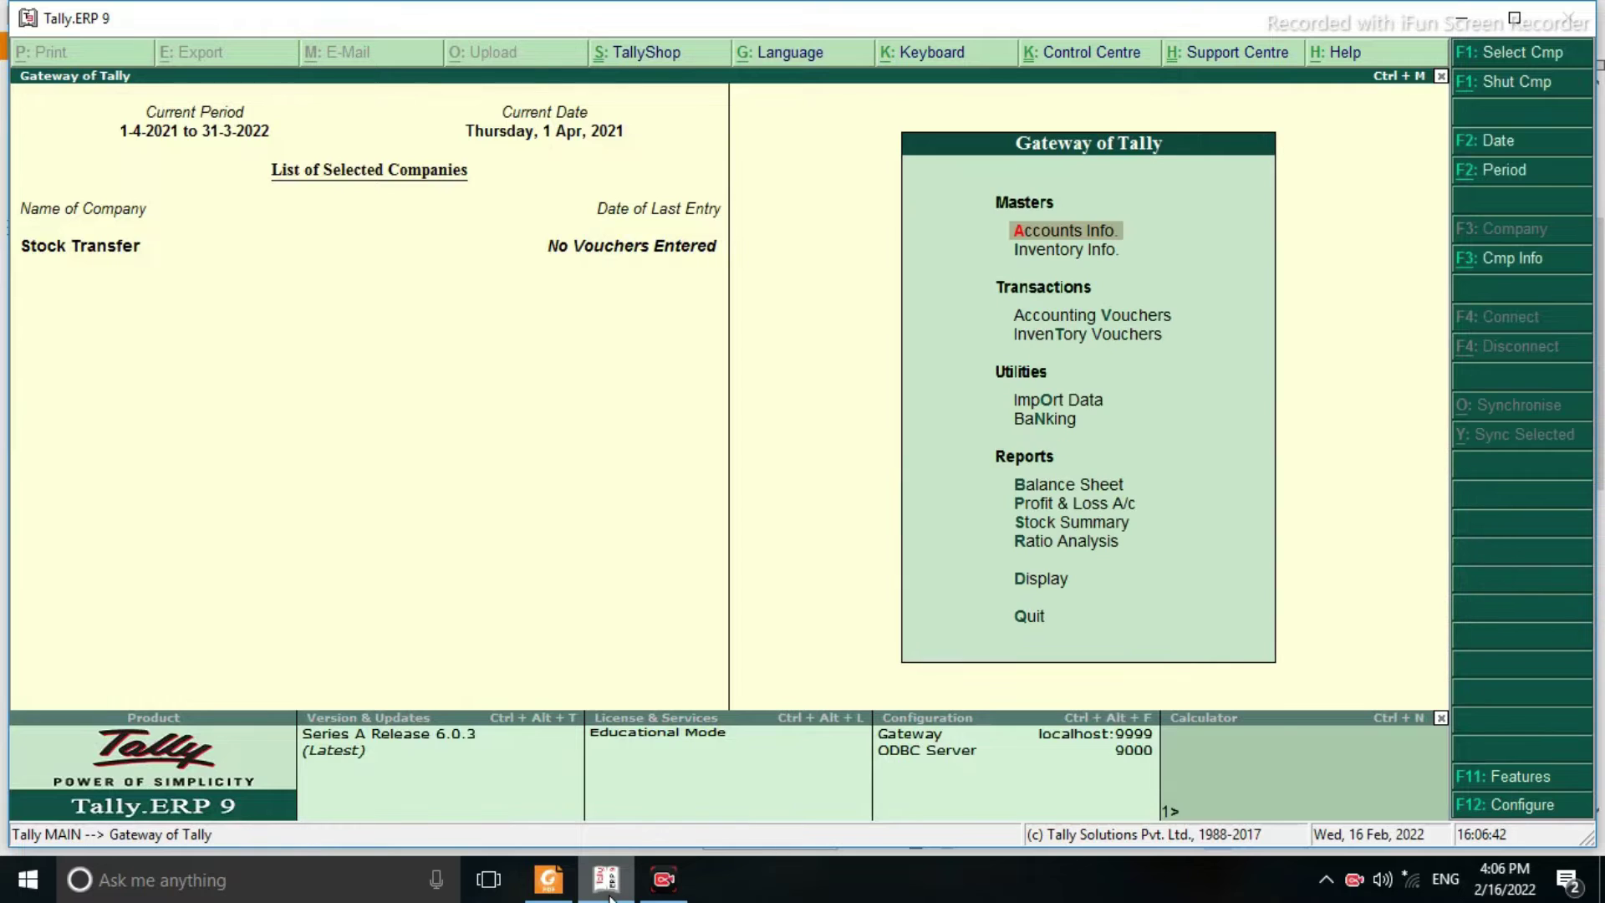
From the inventory masters, open the company's Inventory Features and set Maintain multiple Locations to Yes
key(Down)
key(Return)
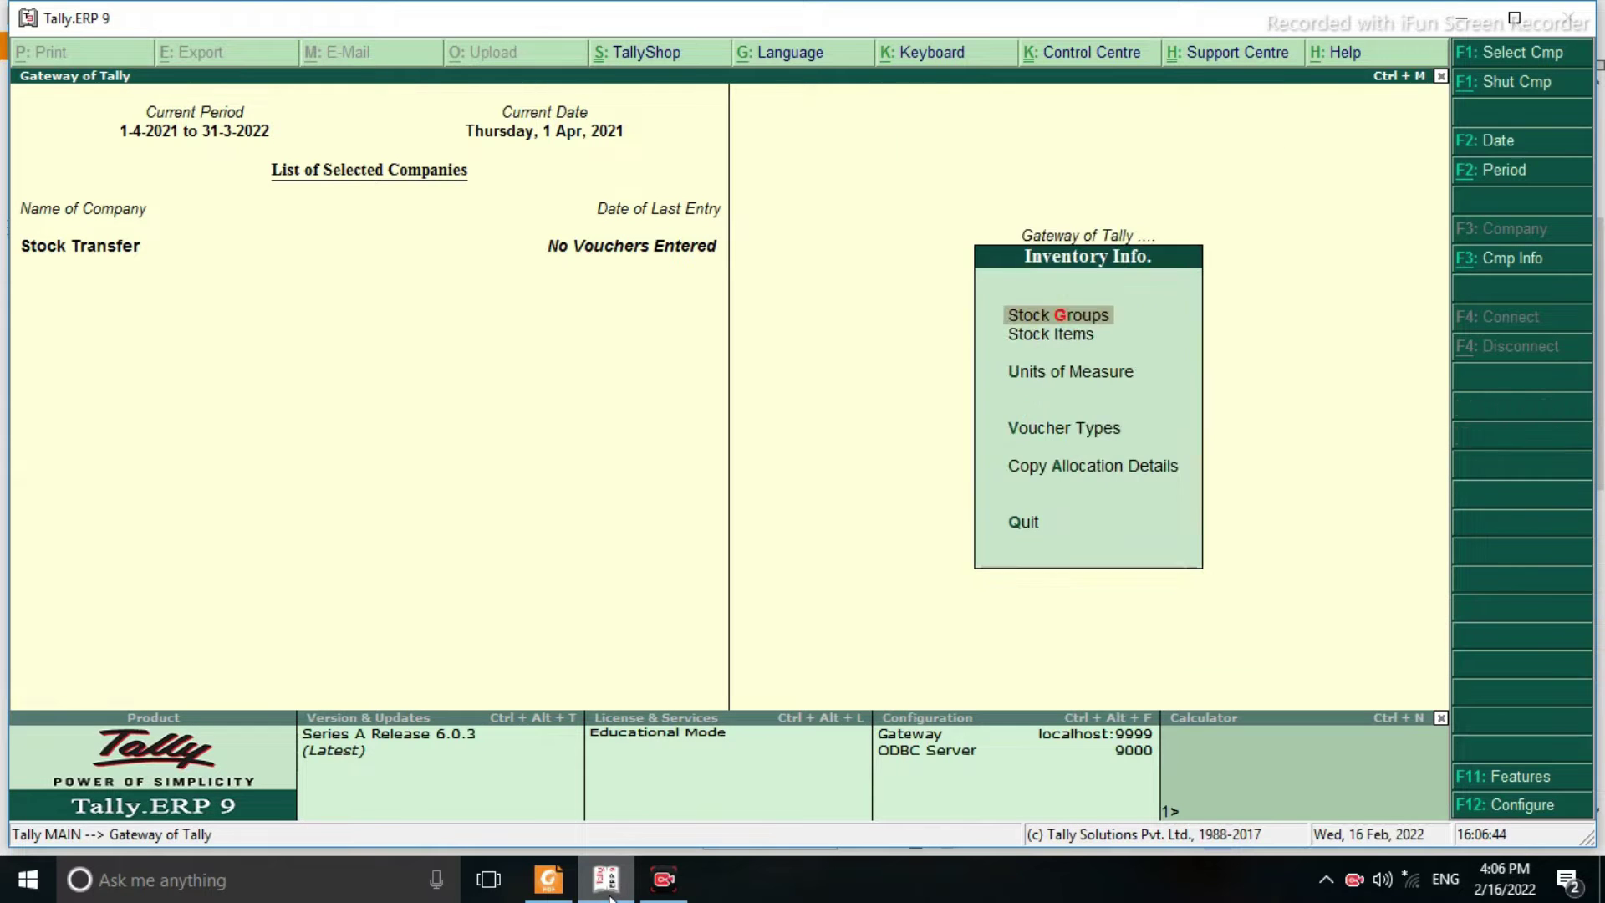
key(Down)
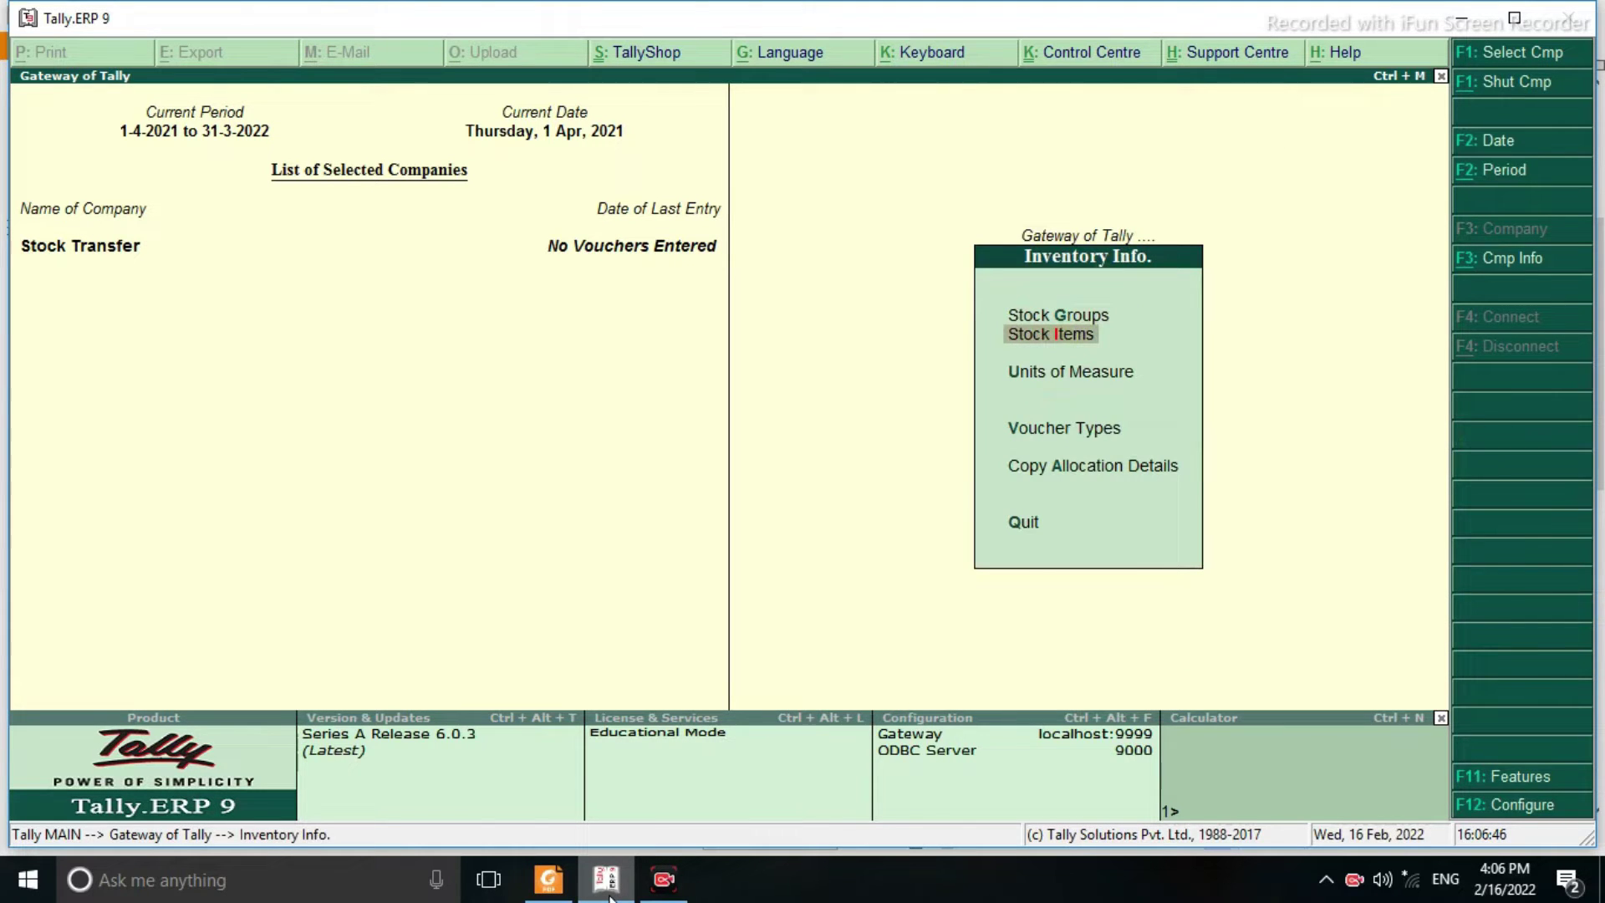
key(Down)
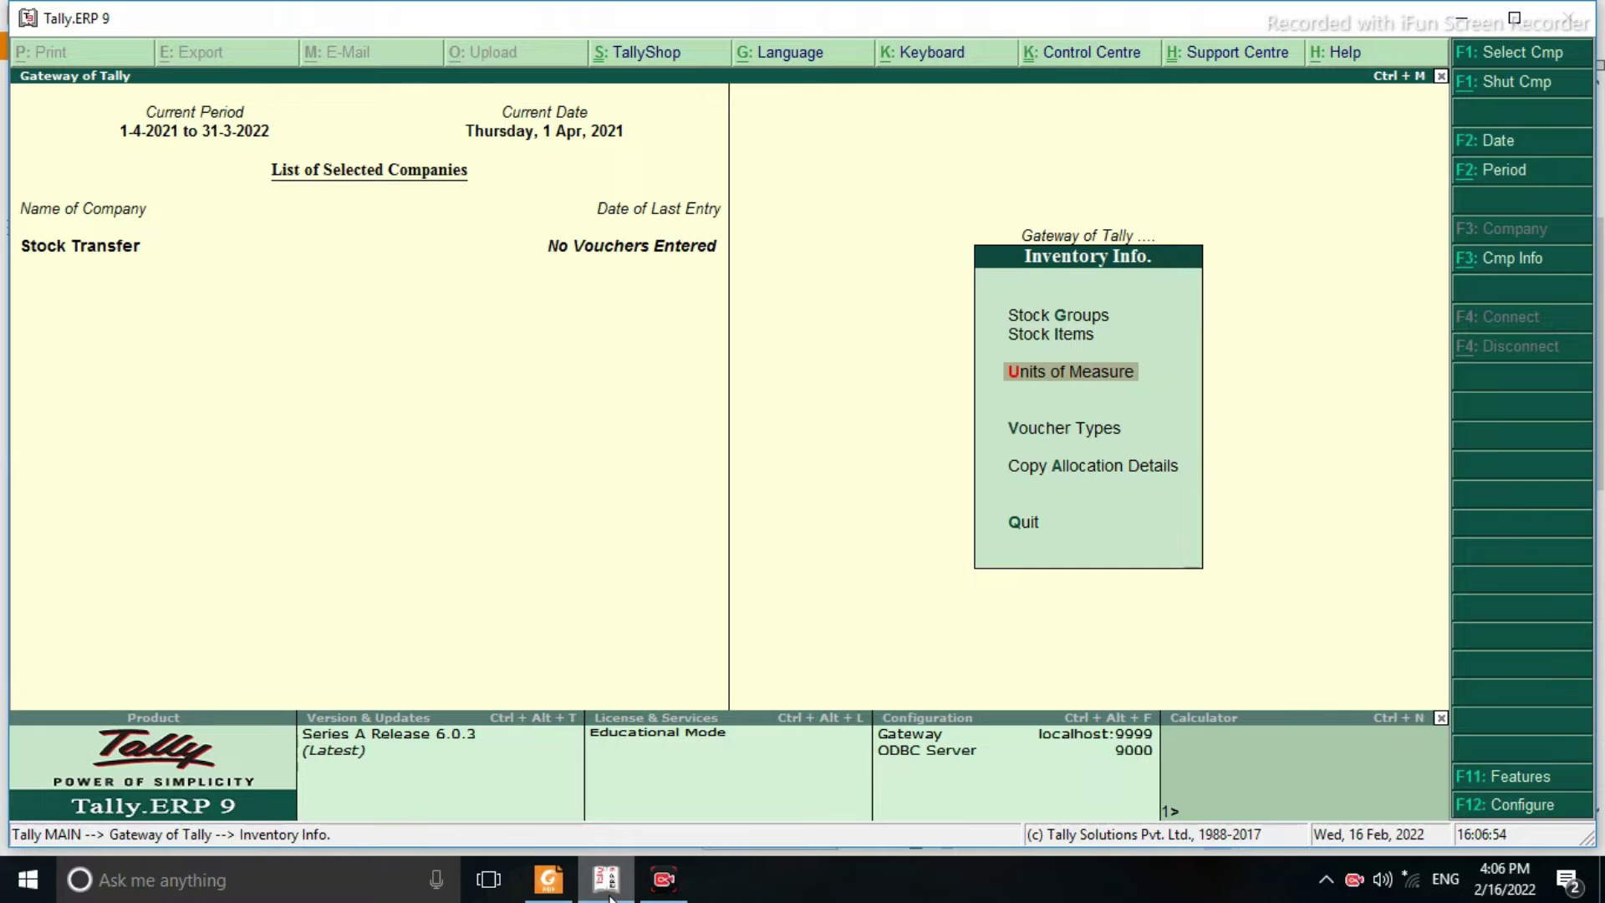
key(F11)
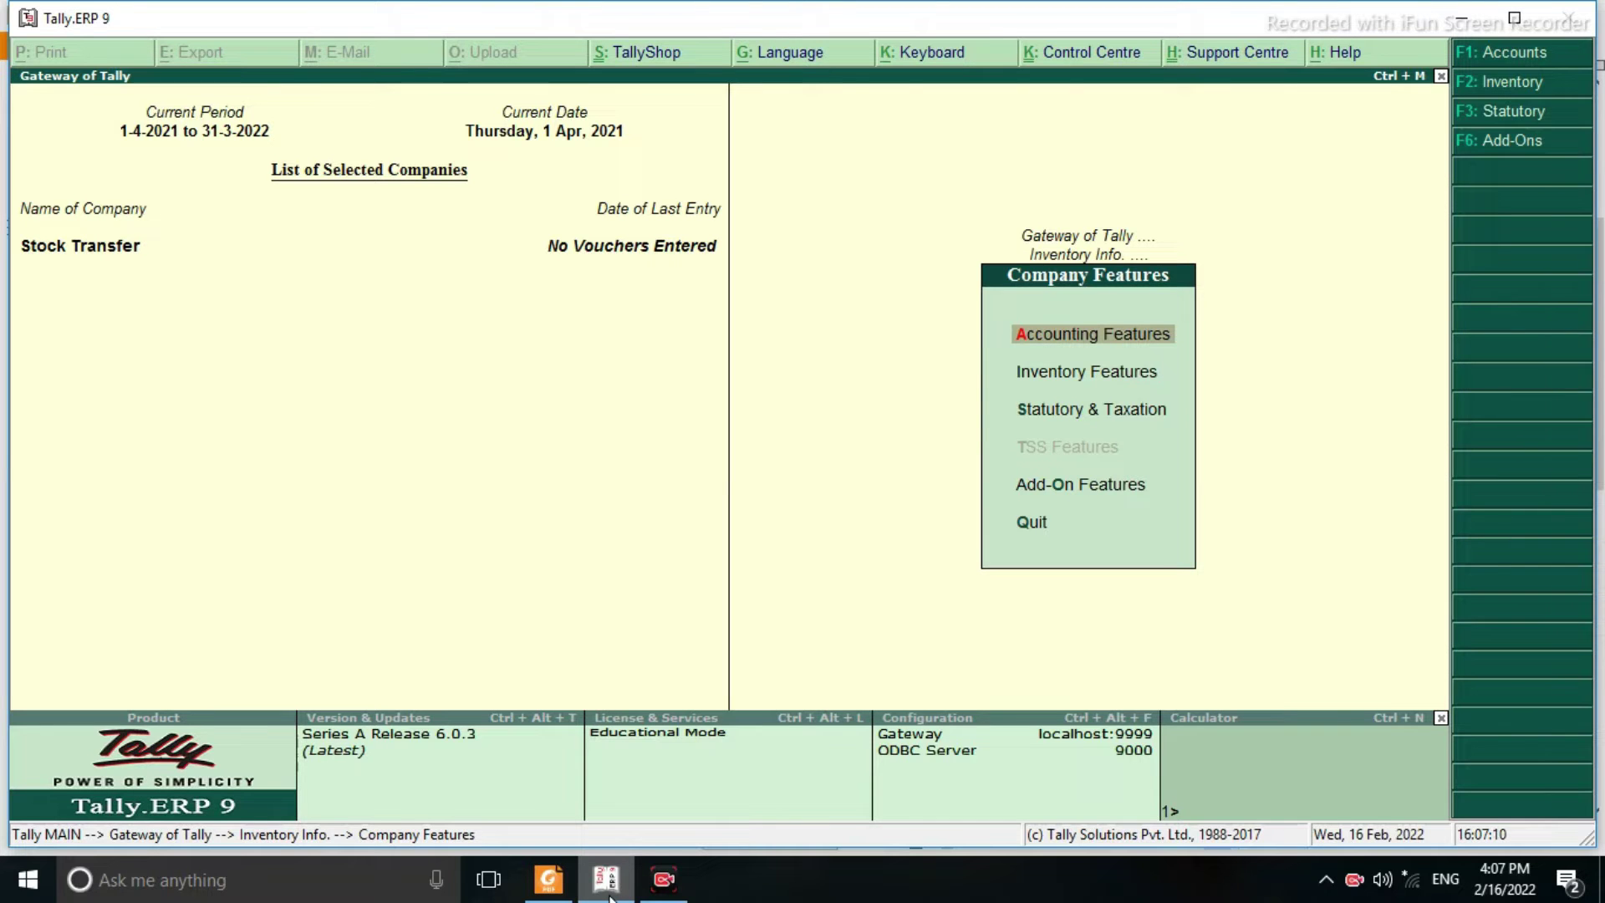
key(Down)
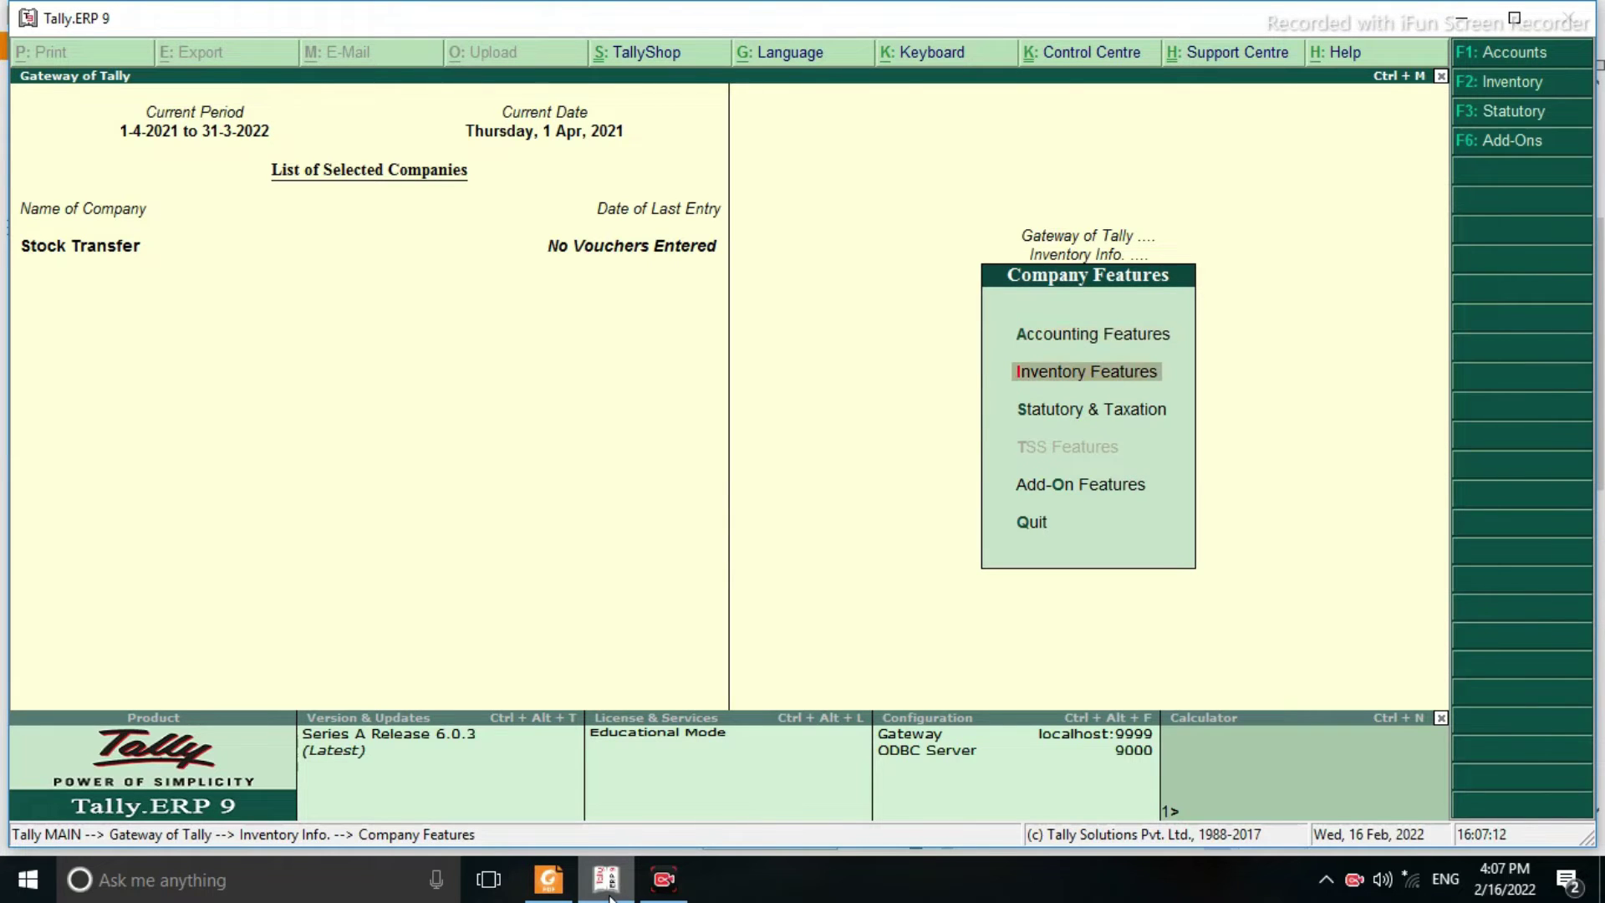
key(Return)
key(Return)
key(Return)
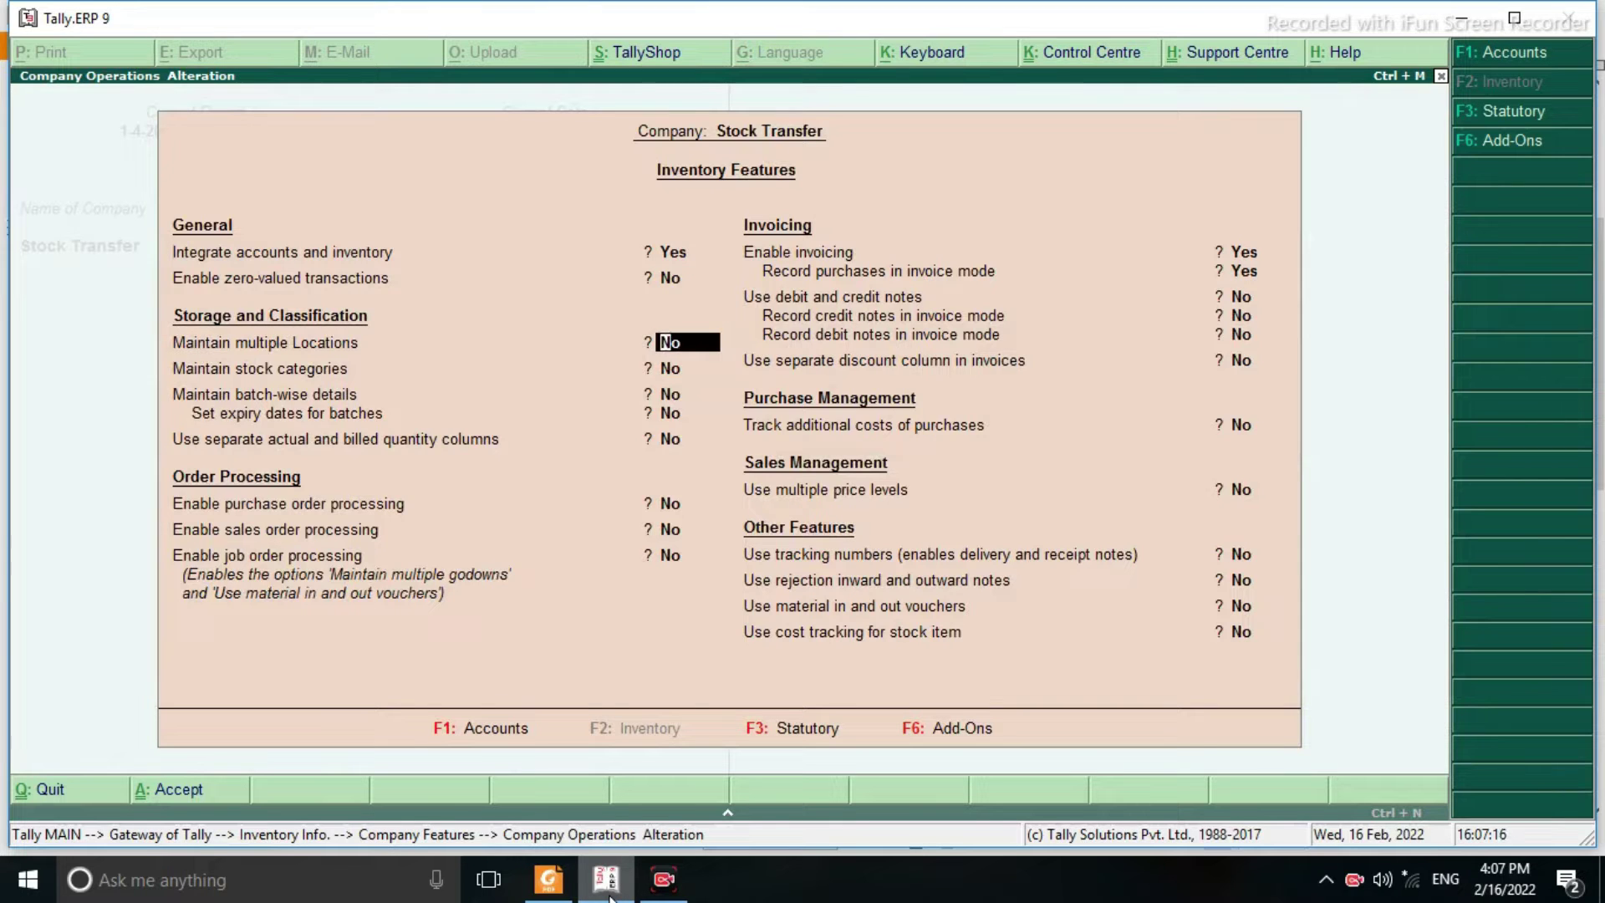
text(y)
key(Return)
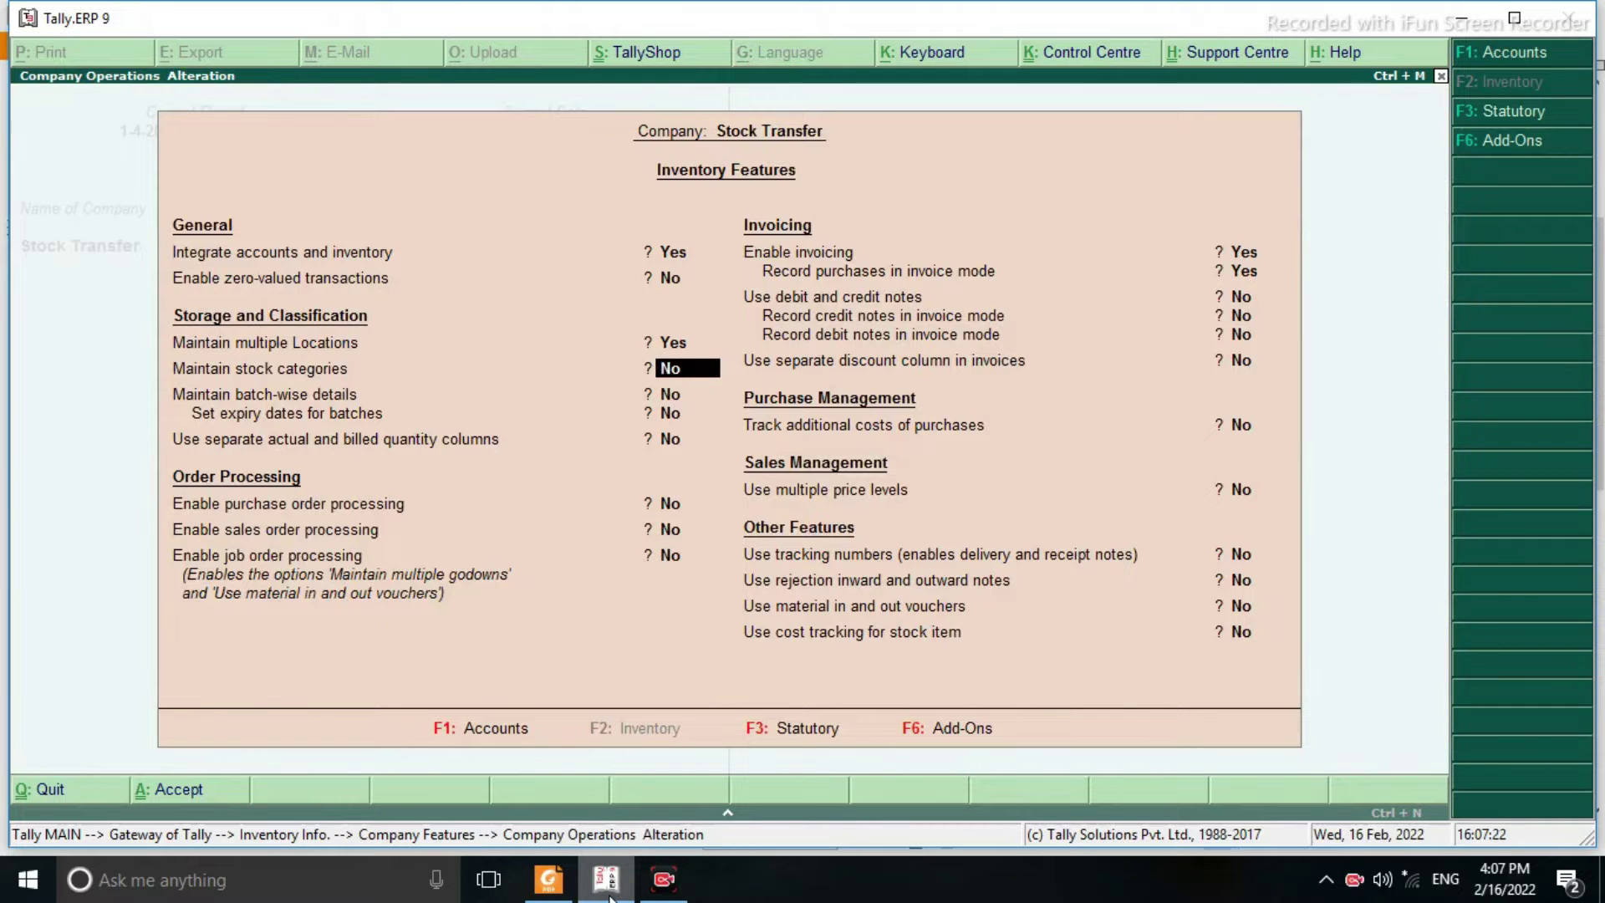
Accept the remaining Inventory Features with their default settings and return to the inventory masters
key(Return)
key(Return)
key(Return)
key(Return)
key(Return)
key(Return)
key(Return)
key(Return)
key(Return)
key(Return)
key(Return)
key(Return)
key(Return)
key(Return)
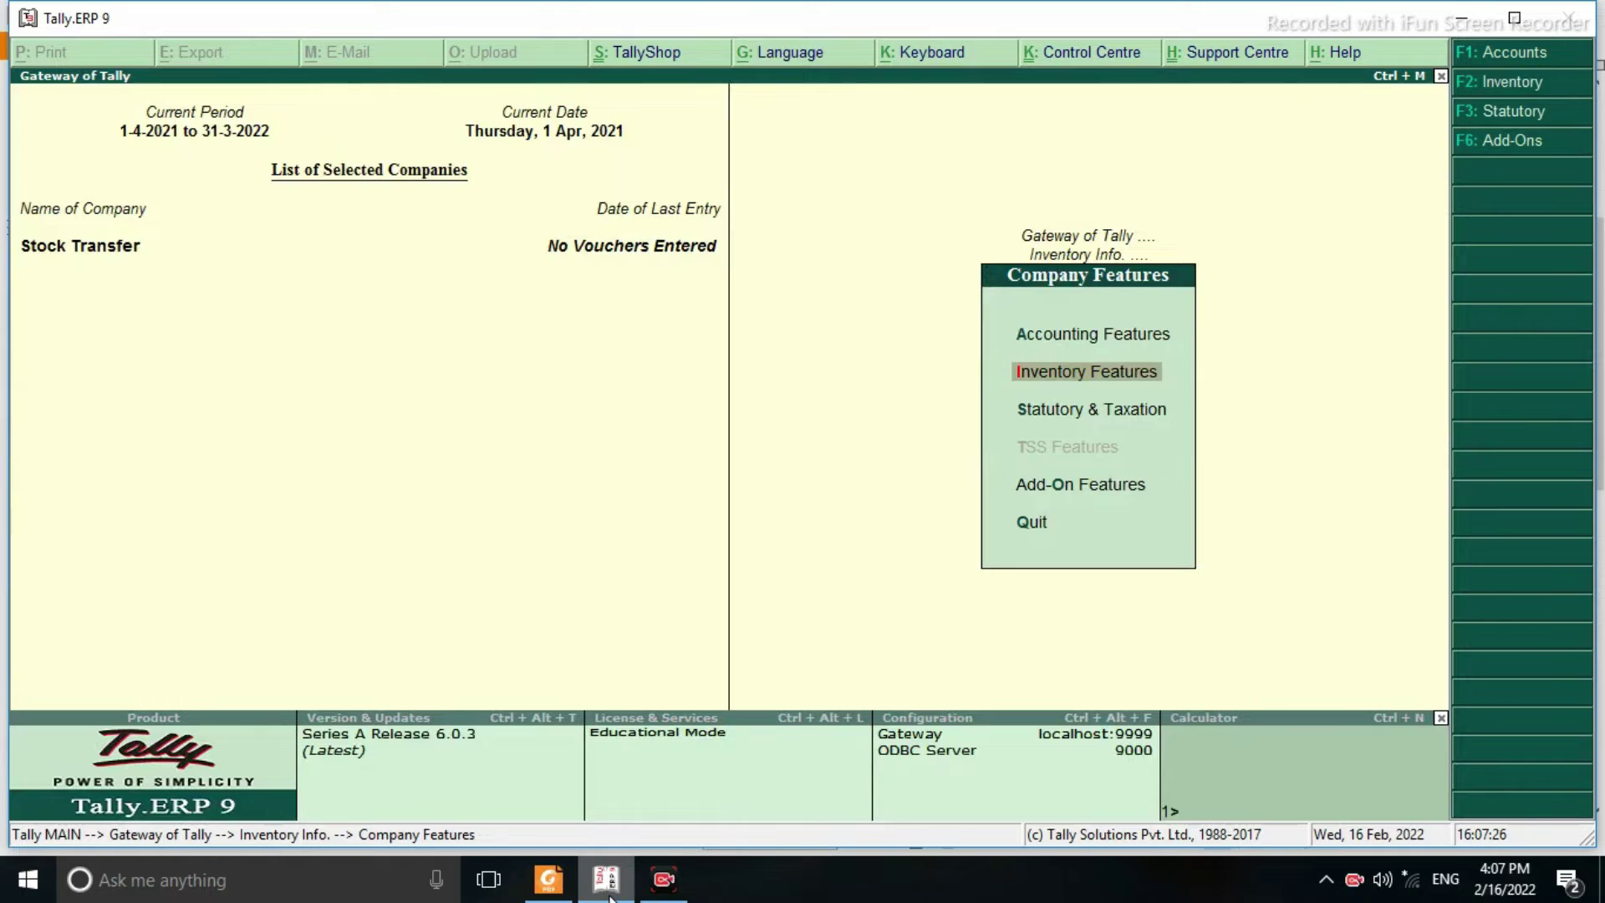
key(Escape)
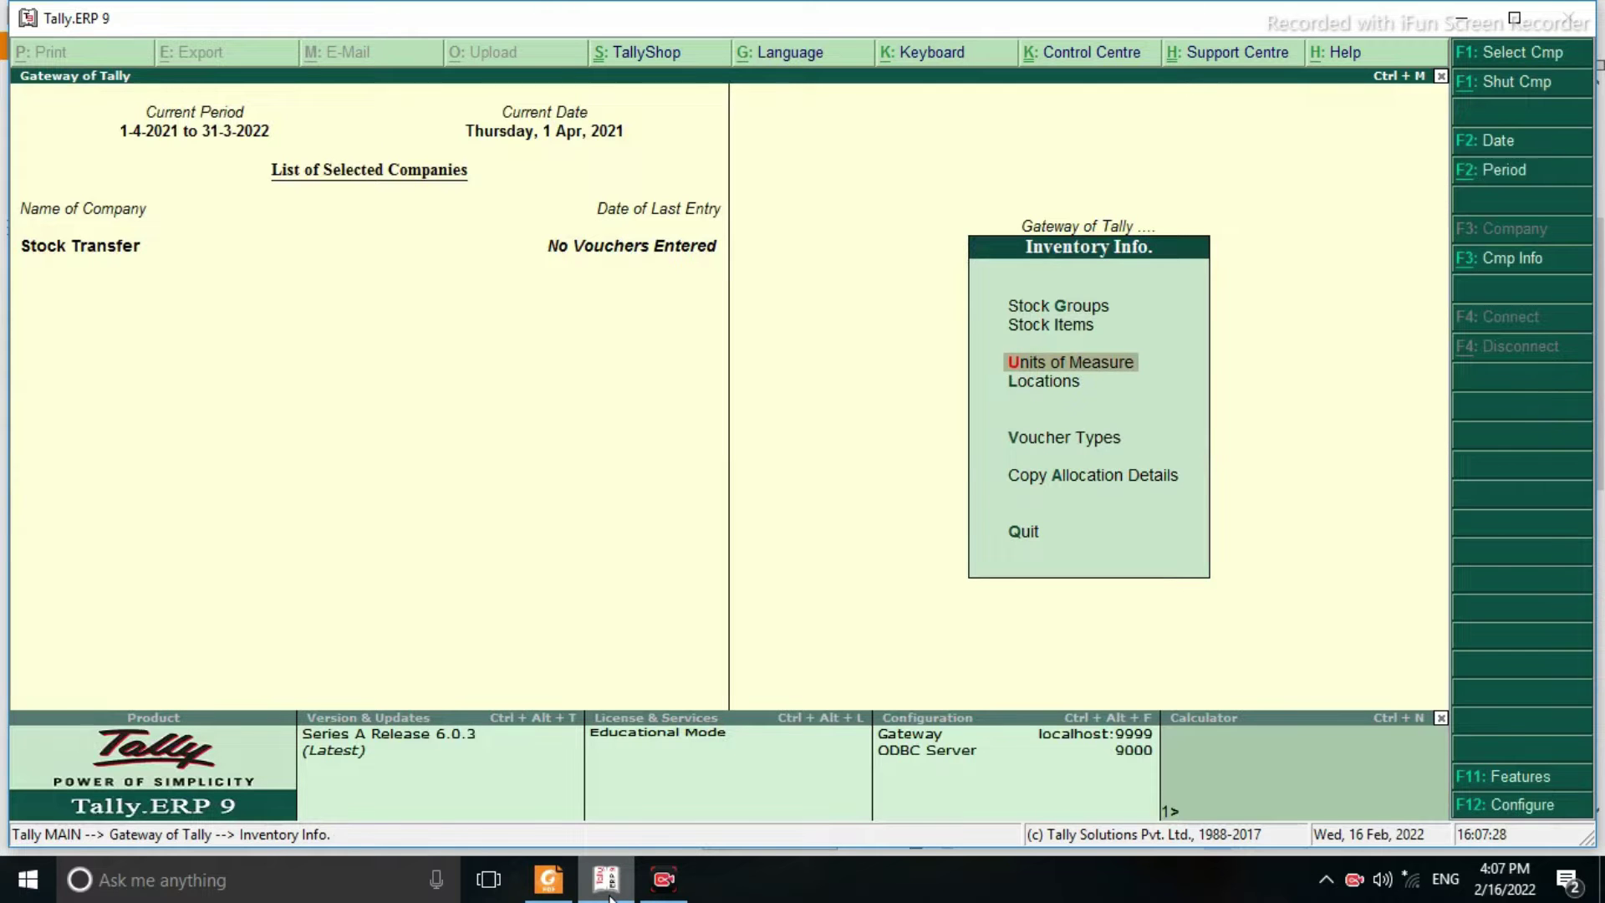
Open the creation form for a new unit of measure and switch to stock transfer.pdf to check the item units in Question 1
key(Down)
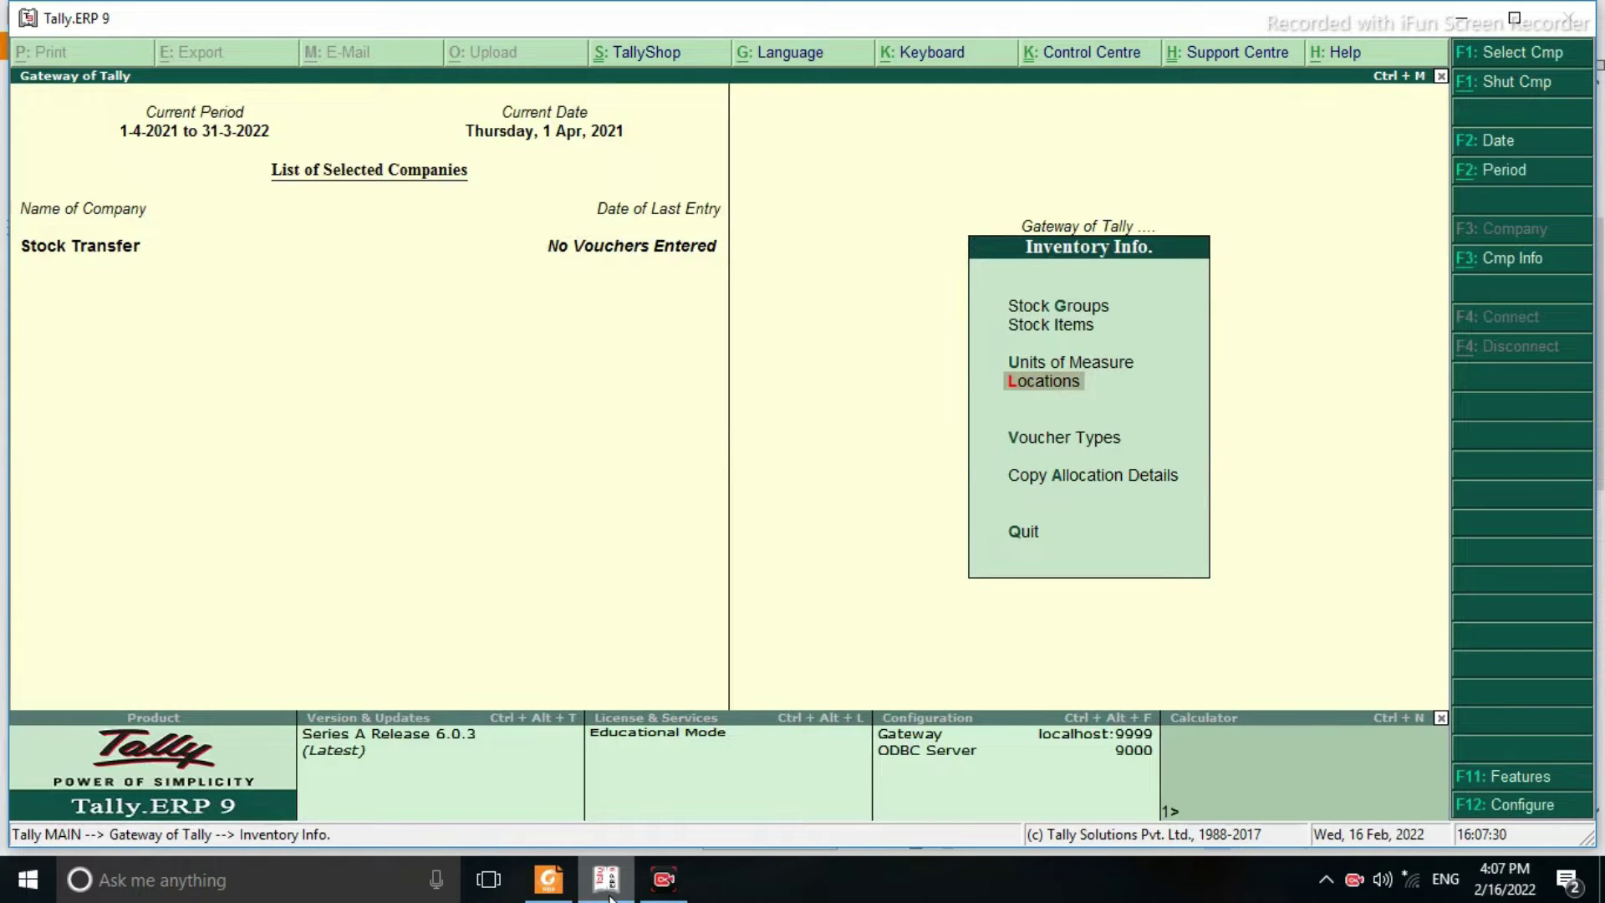
key(Up)
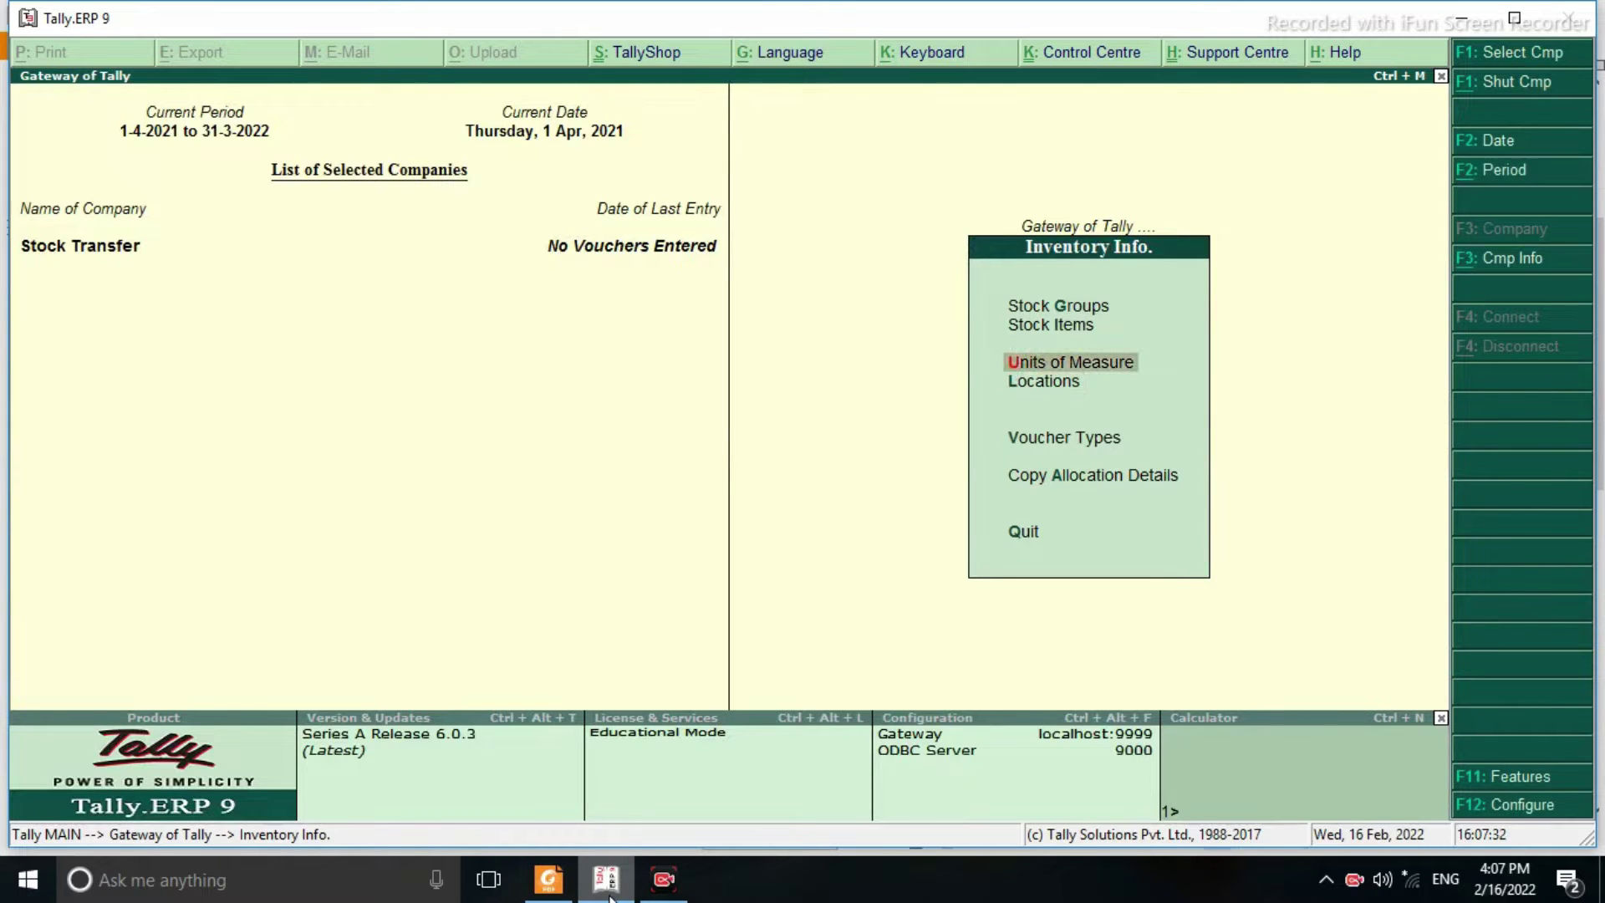
key(Up)
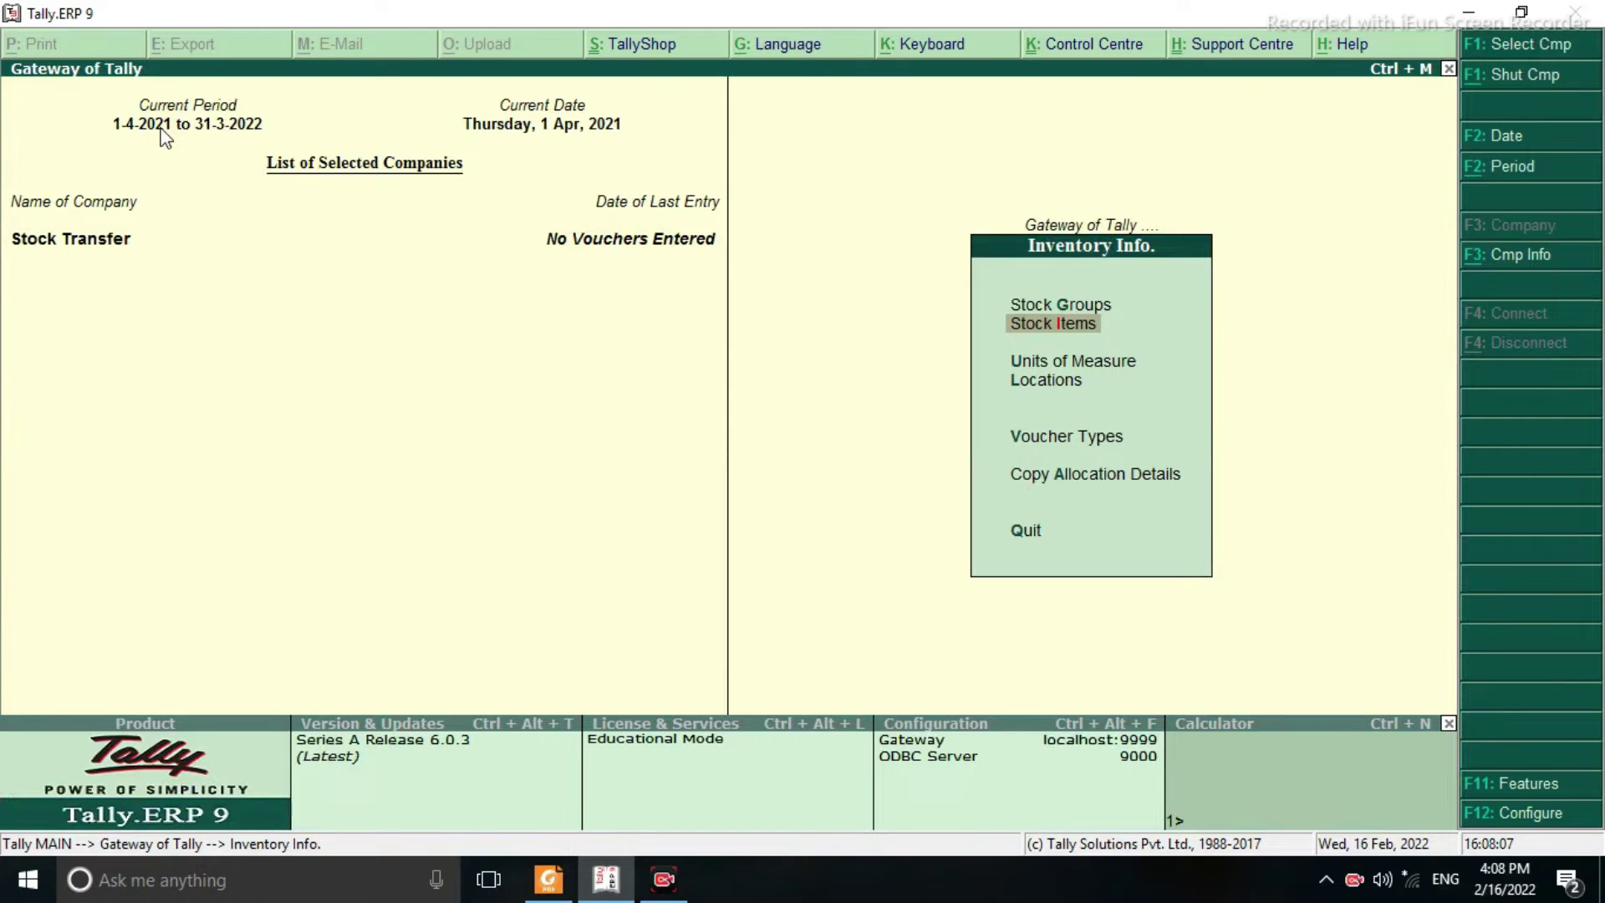
key(Down)
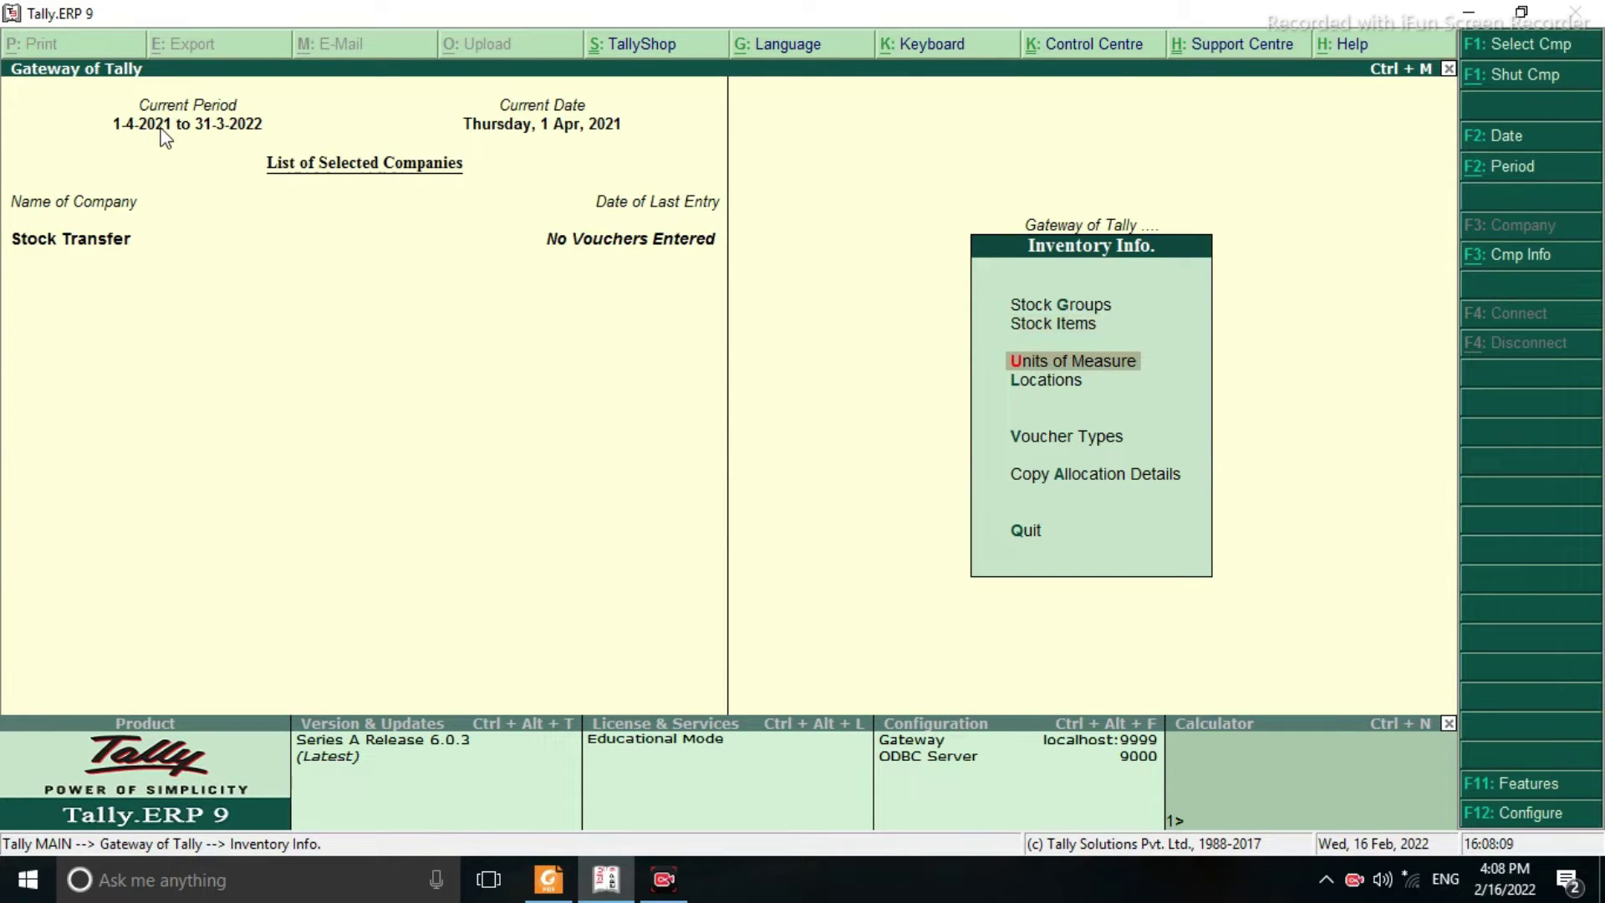
key(Return)
key(Return)
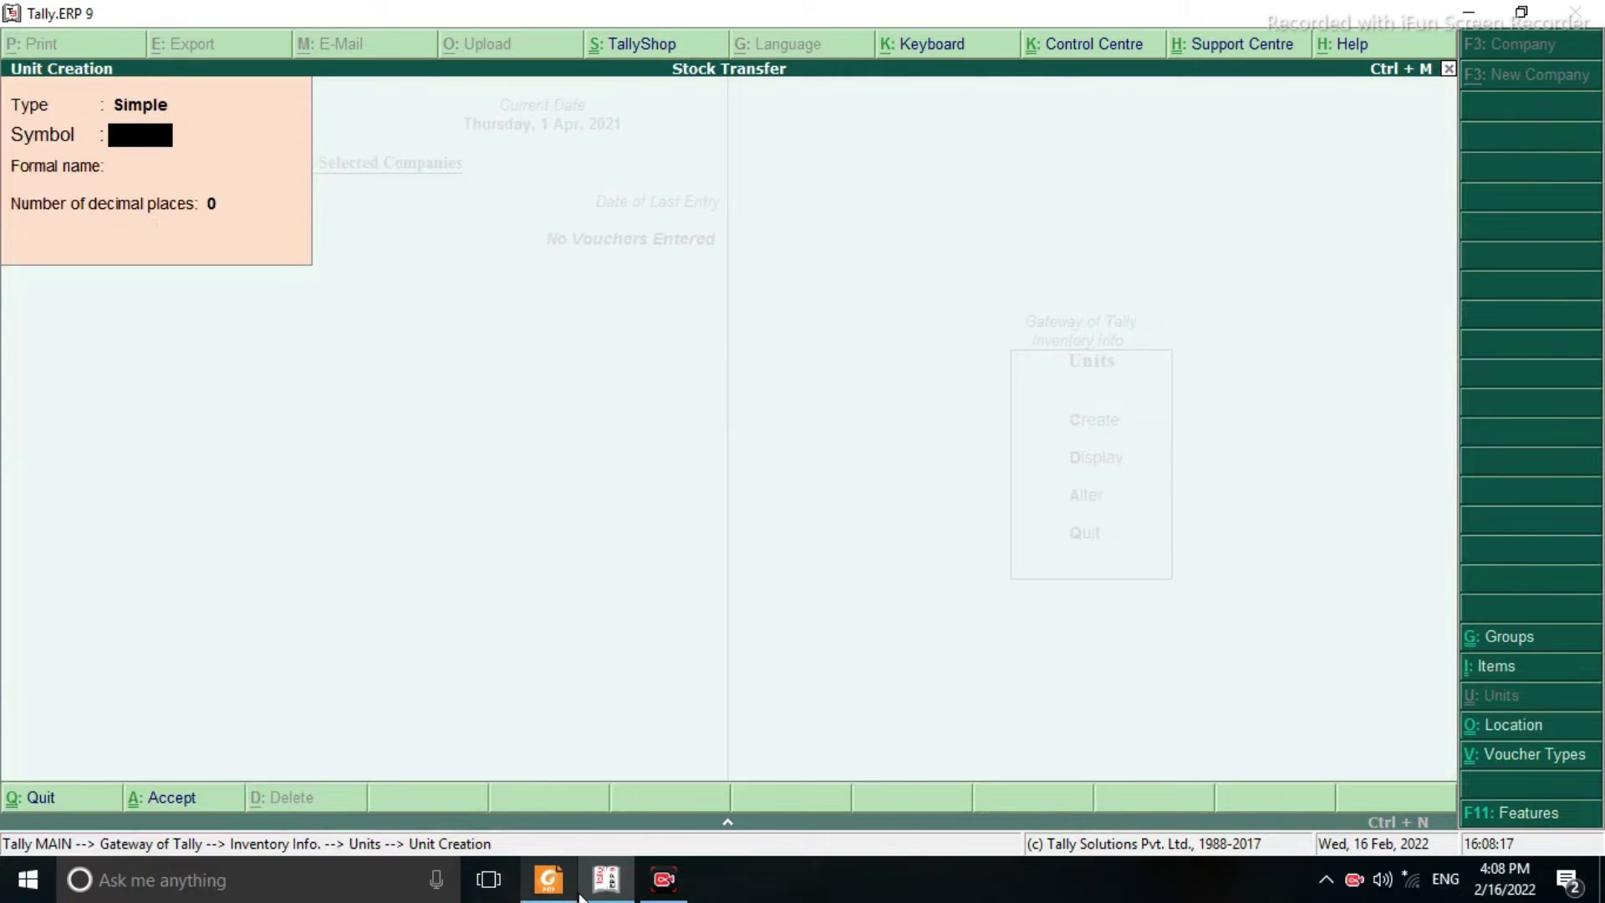
click(548, 878)
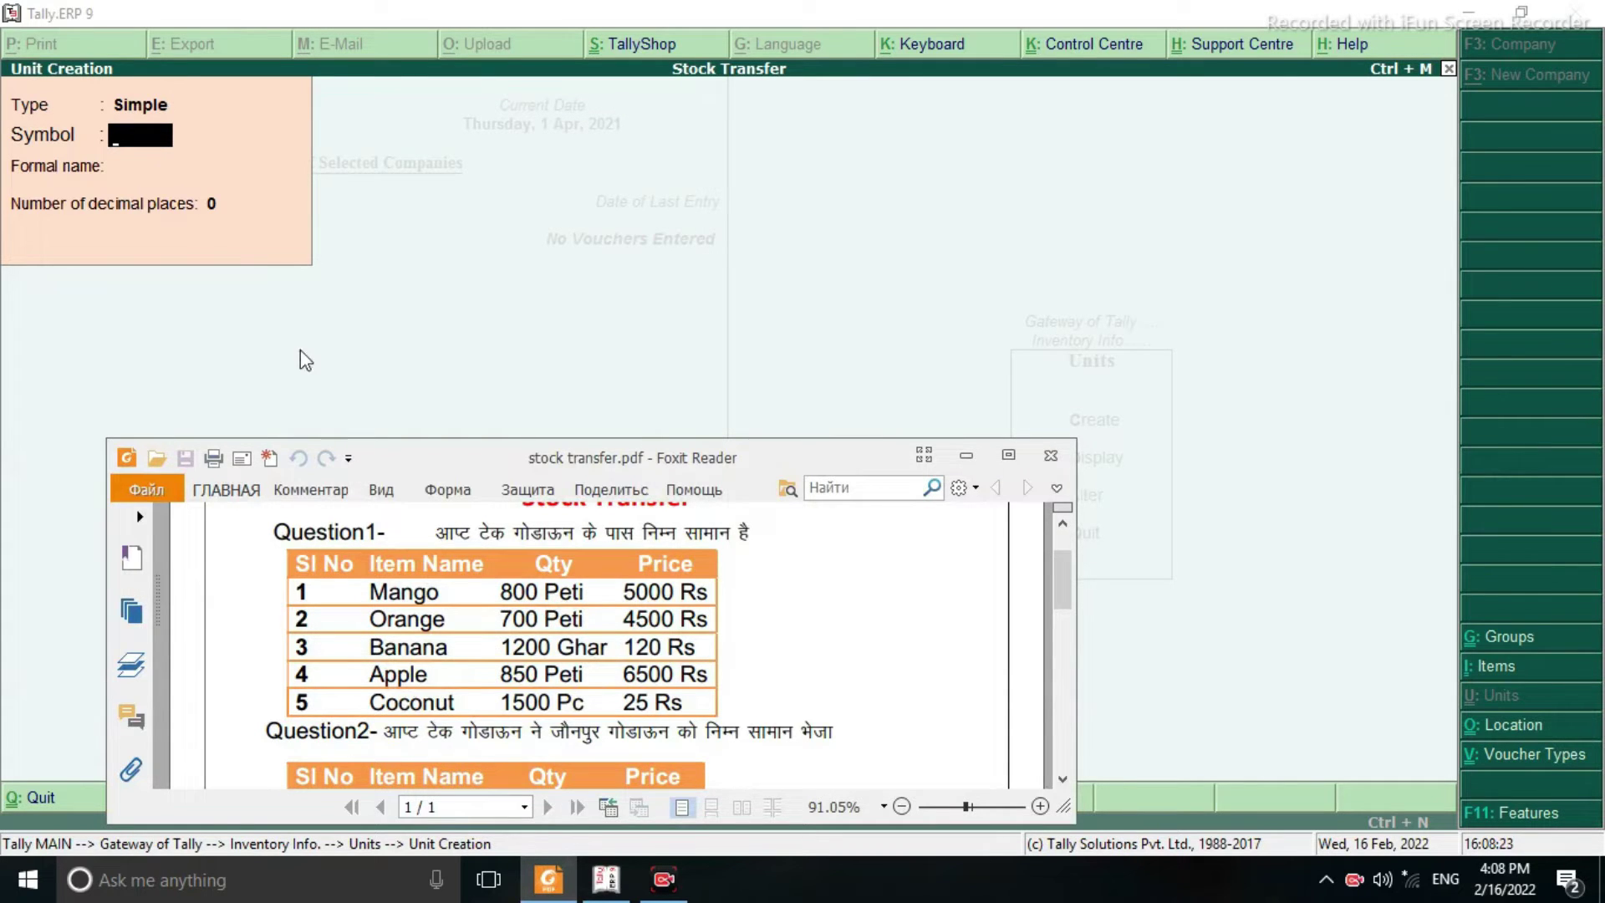
Switch back to Tally.ERP 9 and create a simple unit with symbol peti and 2 decimal places
click(140, 141)
text(peti)
key(Return)
key(Return)
text(2)
key(Return)
key(Return)
Create a simple unit with symbol ghar, no formal name and 0 decimal places
text(ghar)
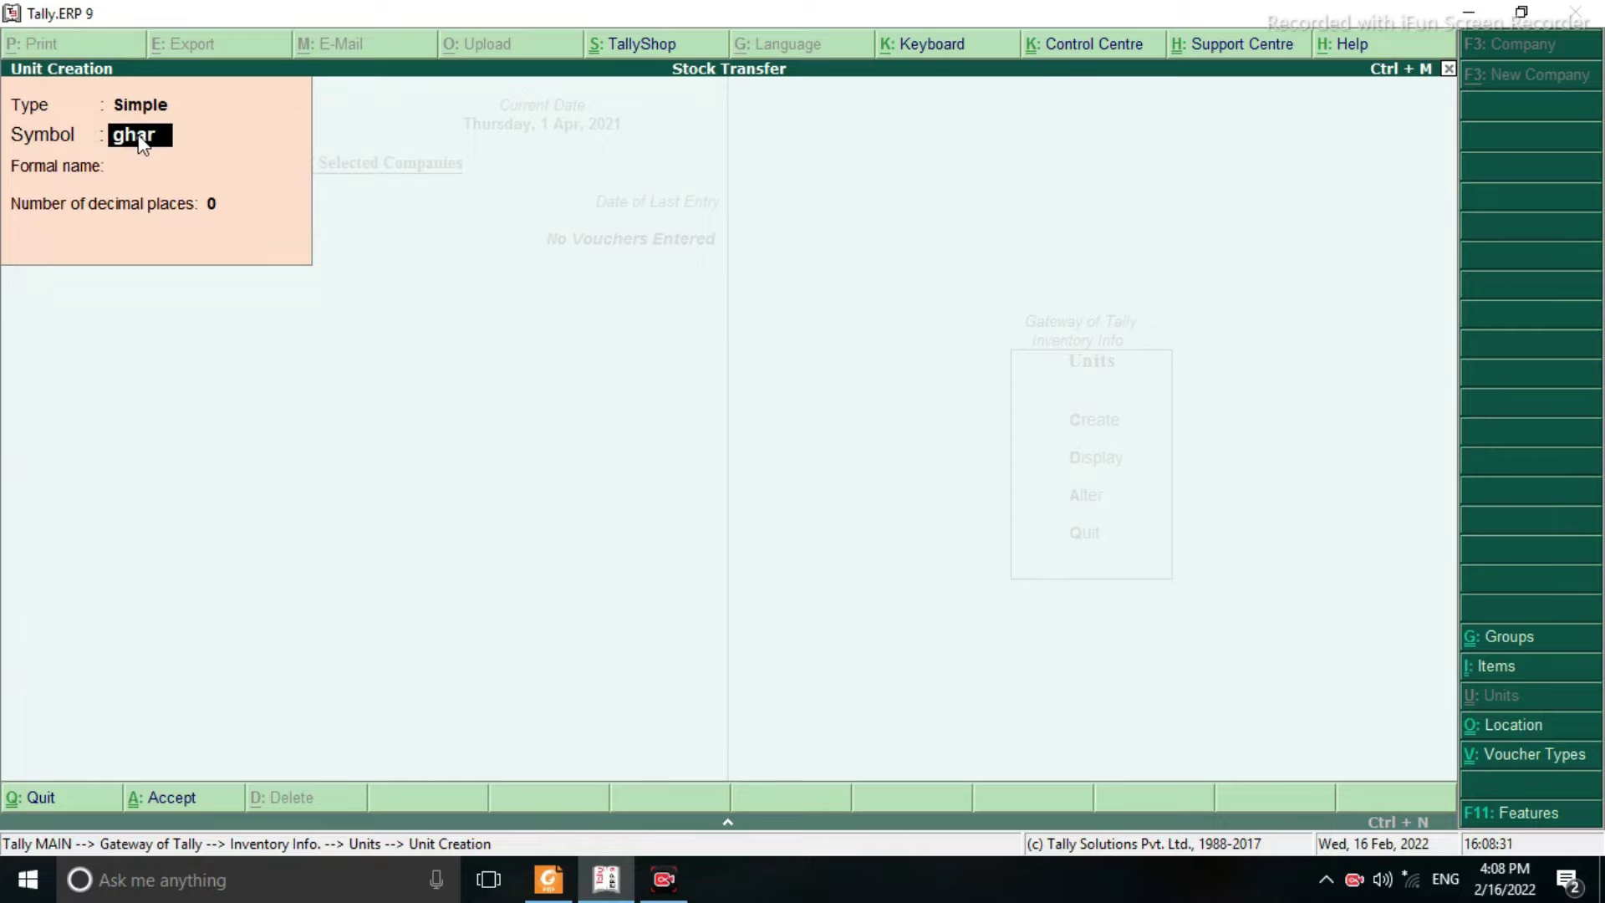
key(Return)
key(Return)
key(Return)
key(Return)
Create a simple unit with symbol pc and 0 decimal places, and return to the inventory masters
text(pc)
key(Return)
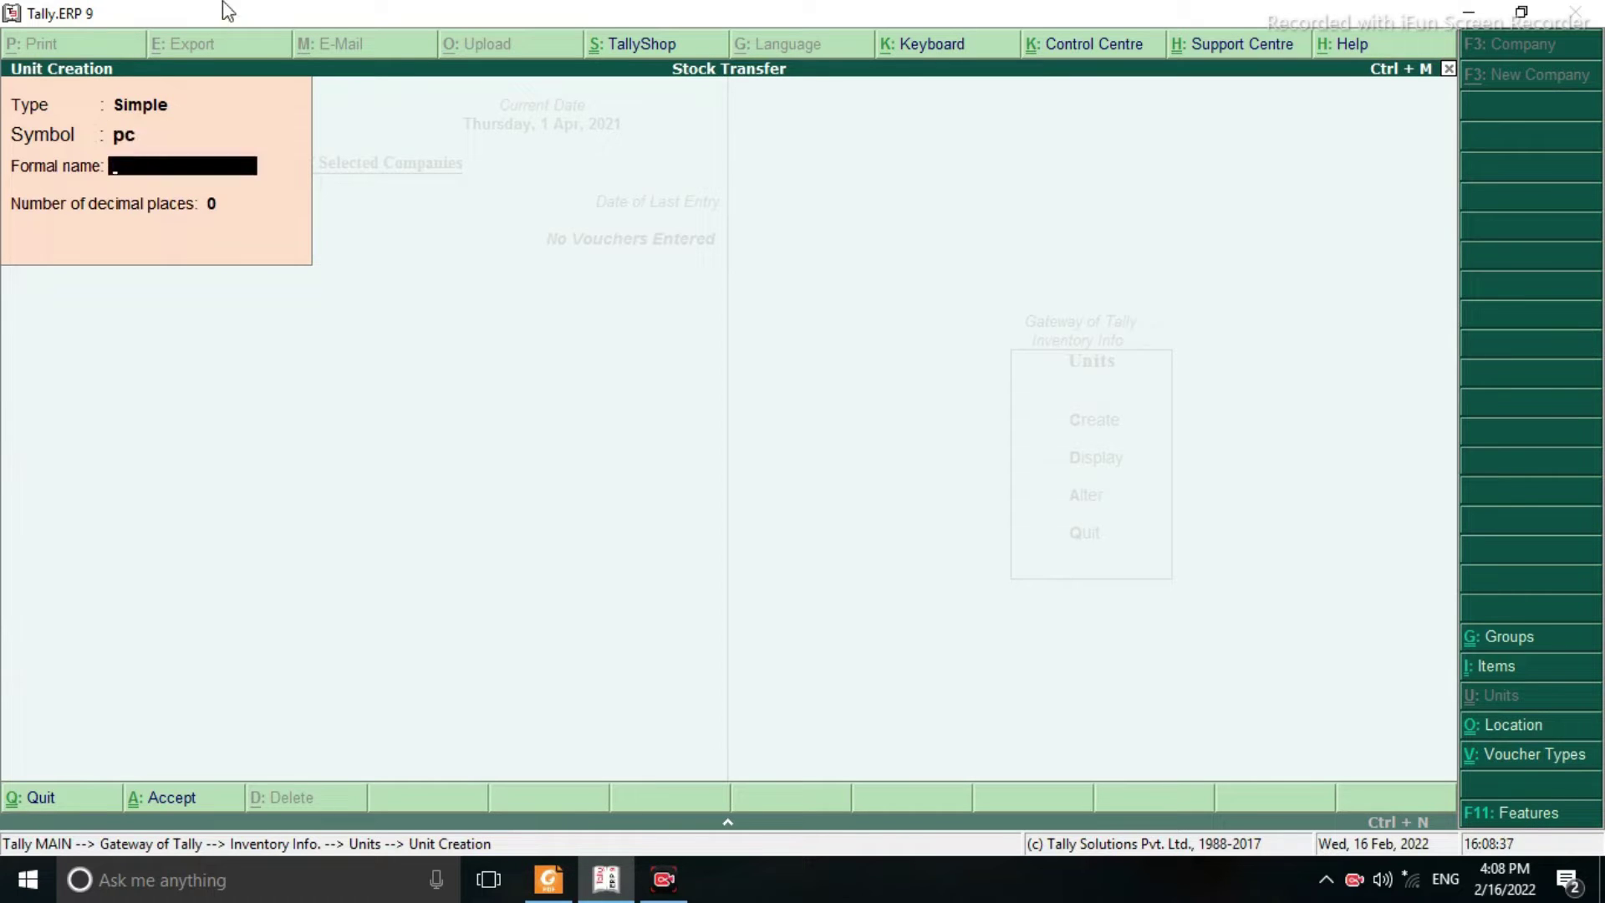
key(Return)
key(Return)
key(Return)
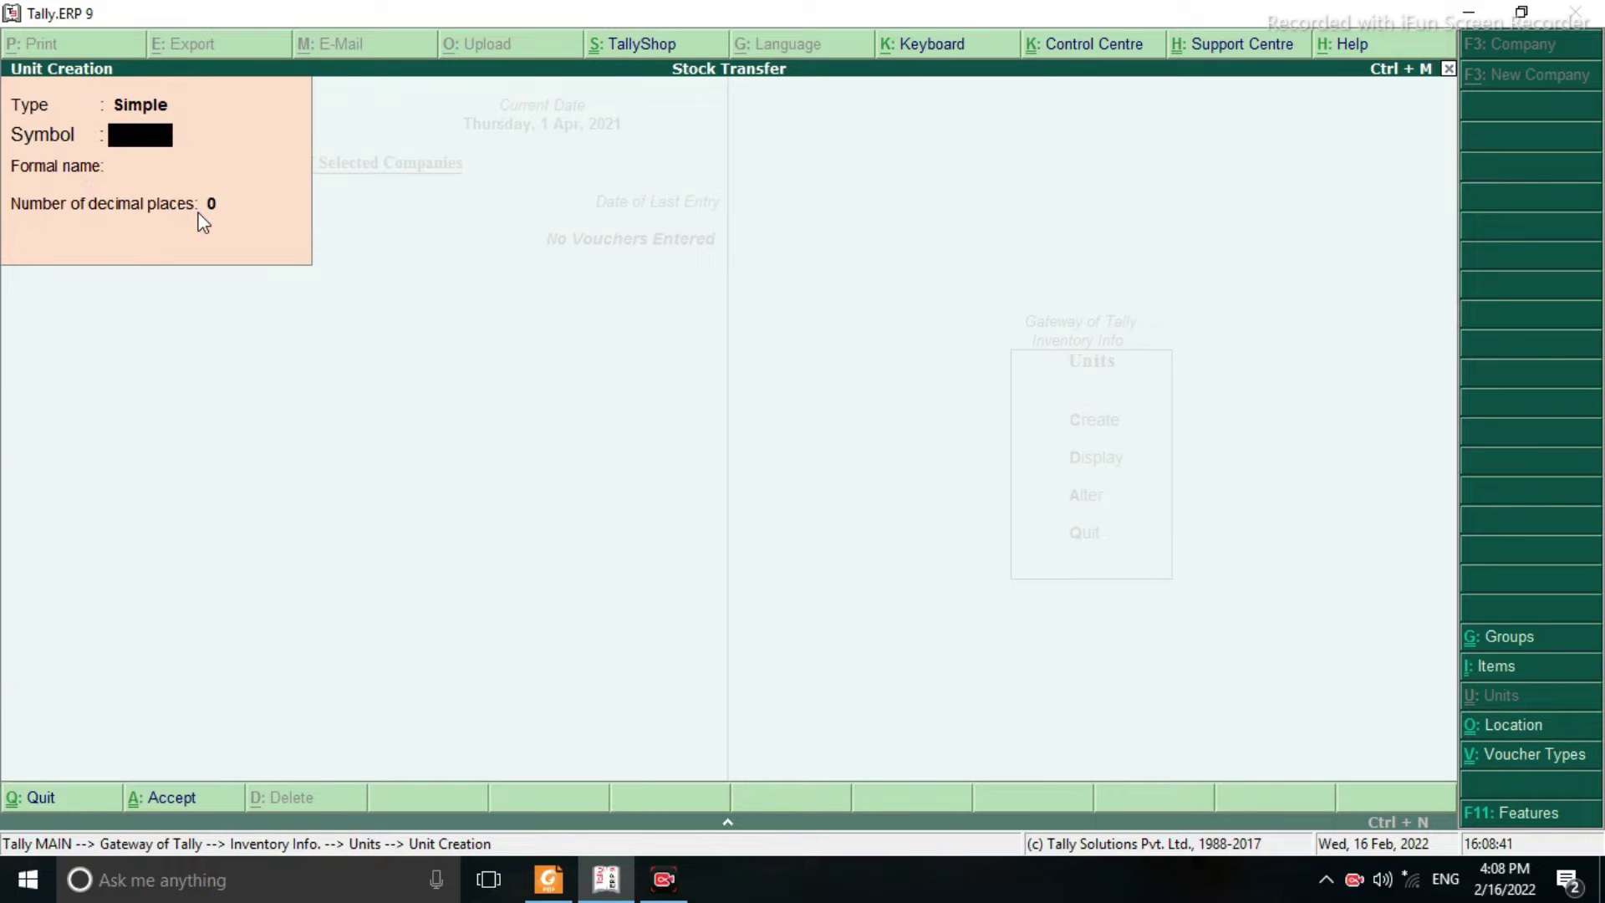
key(Escape)
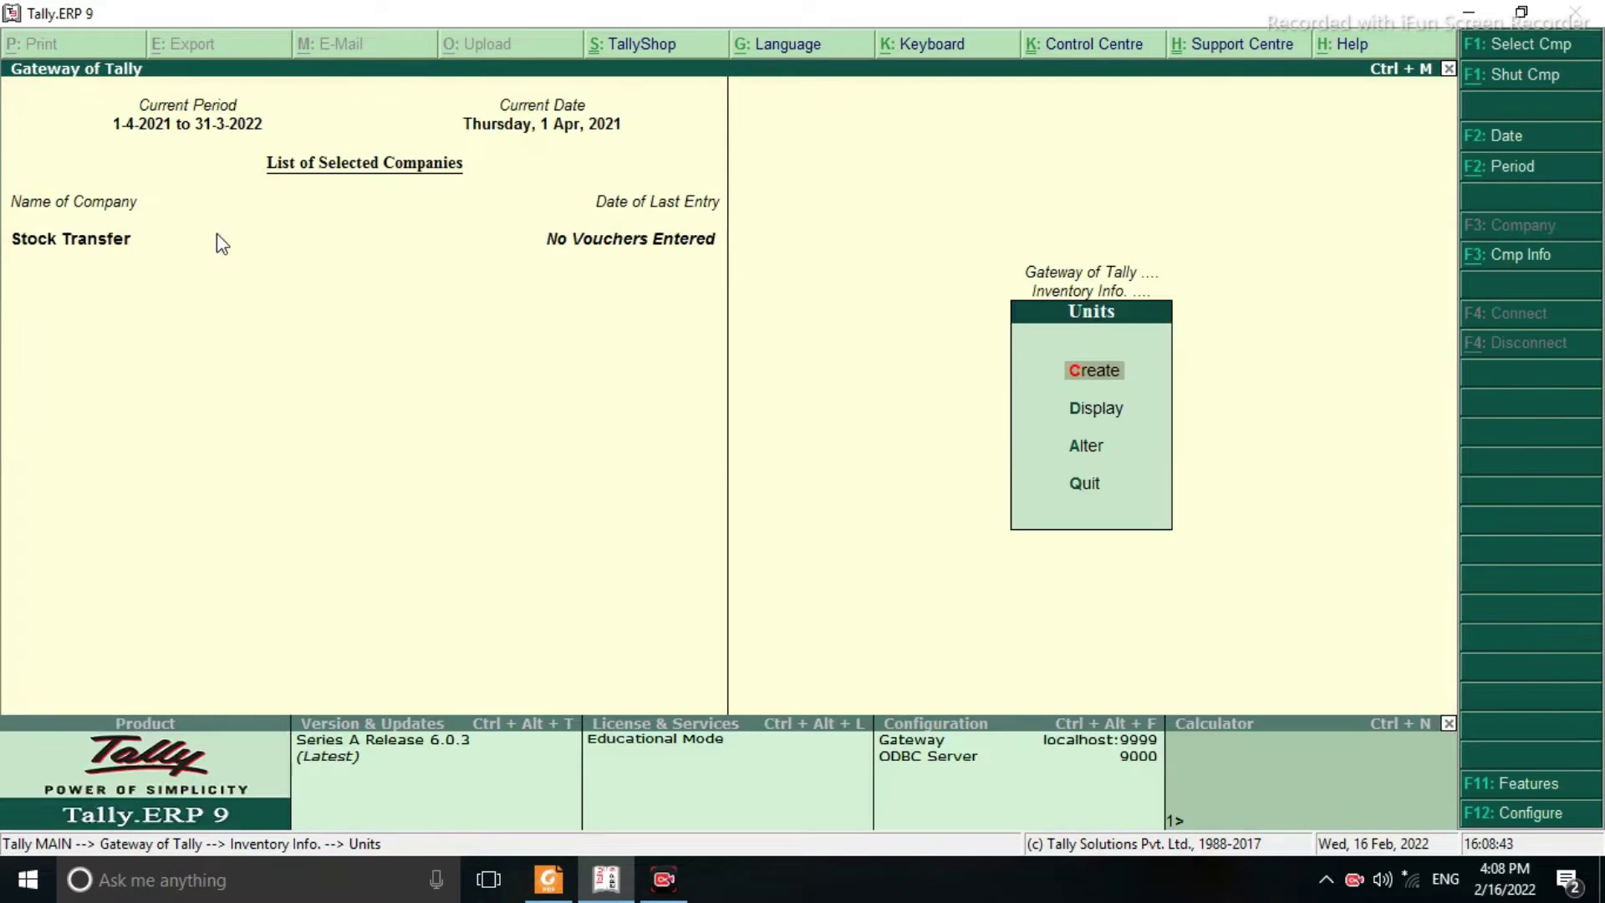
key(Escape)
Open the creation form for a single stock item and switch to stock transfer.pdf to check the Question 1 items
key(Up)
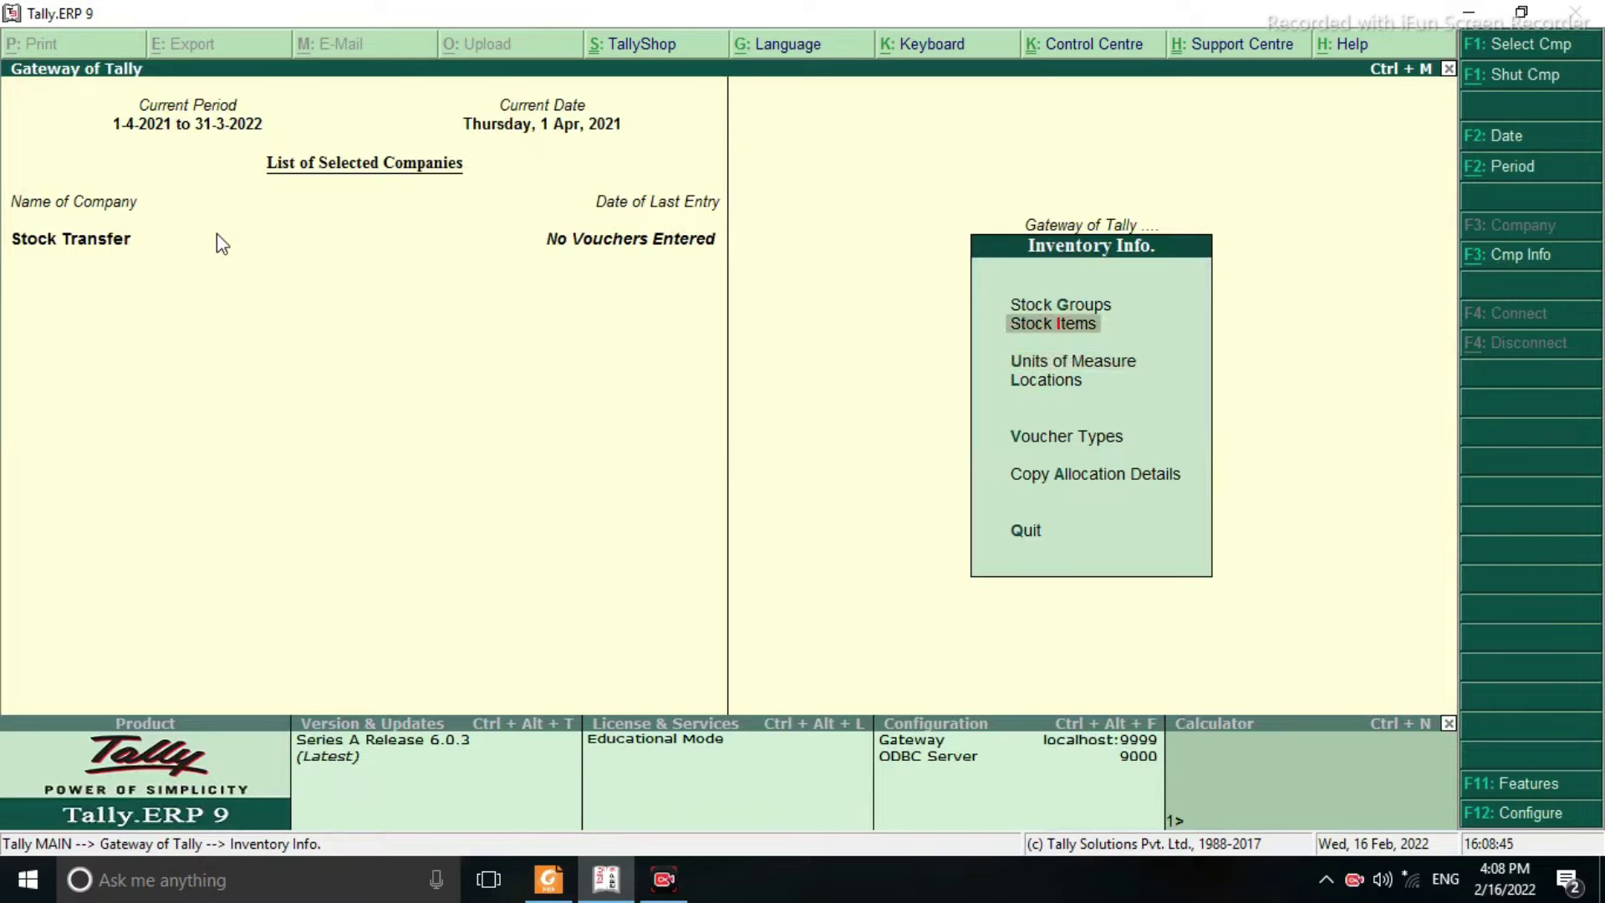
key(Return)
key(Return)
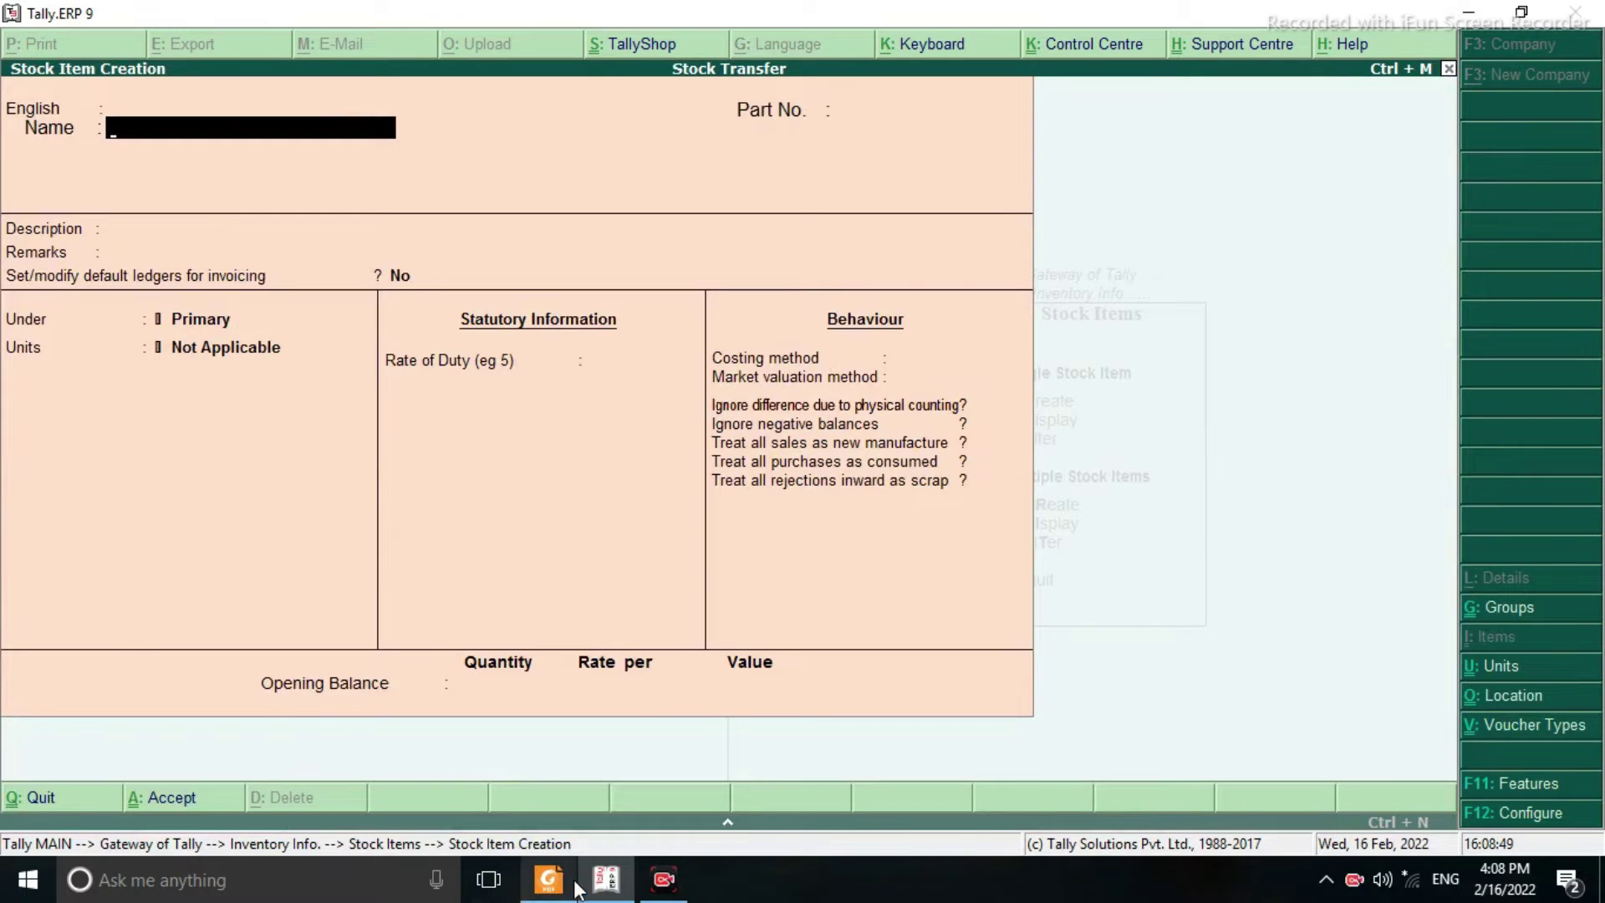
click(548, 878)
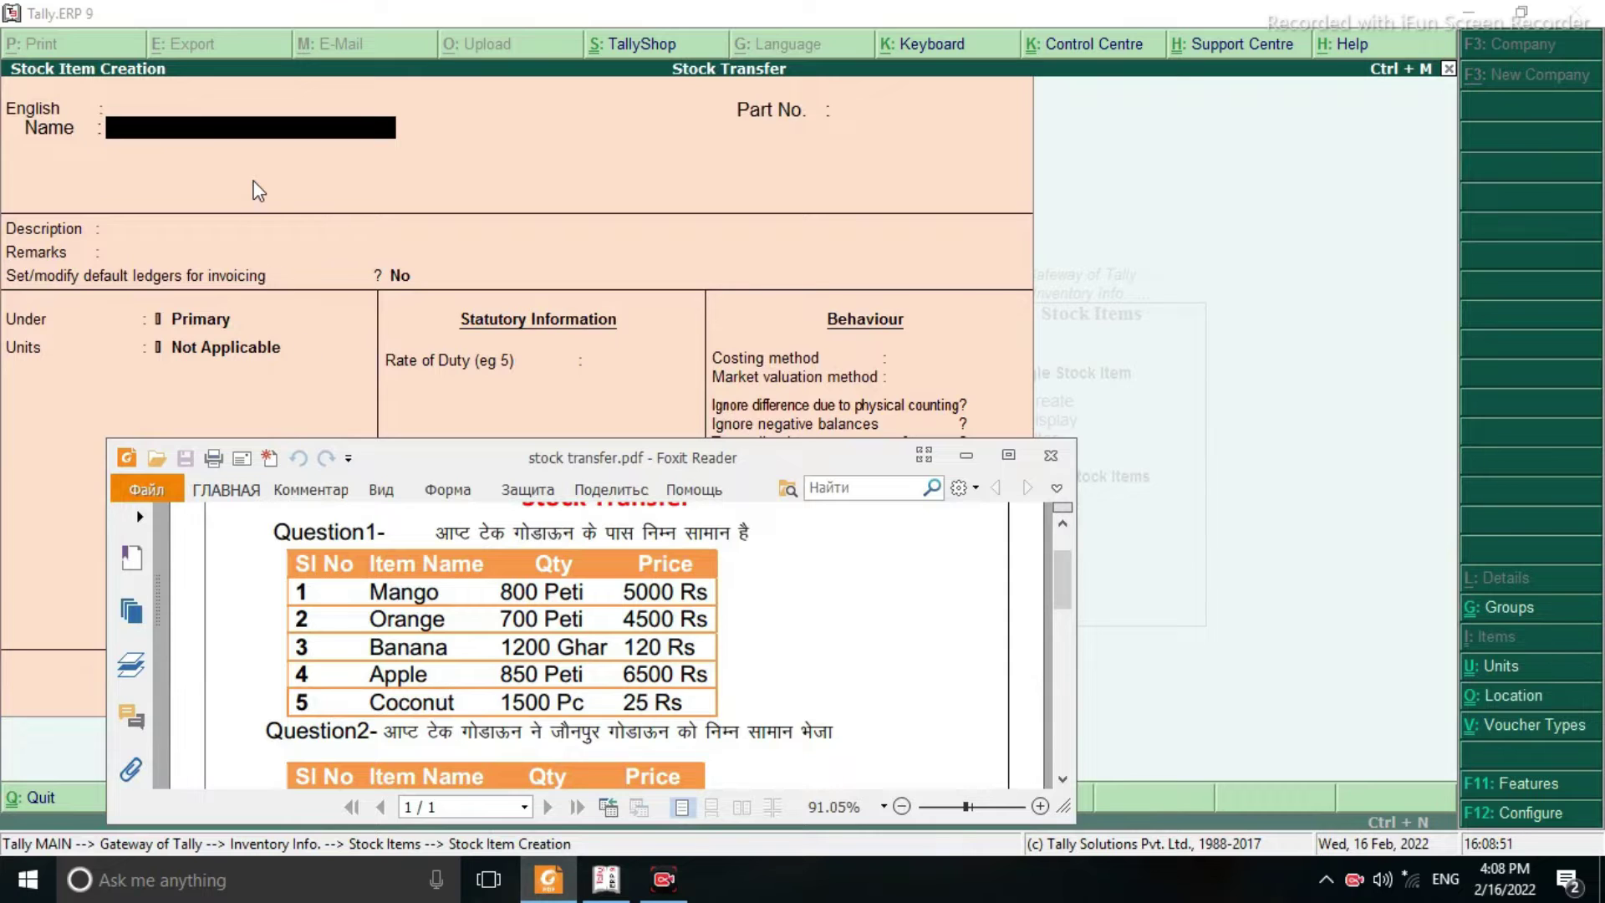
Switch back to Tally.ERP 9 and create the stock item Mango under Primary with peti as its unit
click(183, 140)
text(Mango)
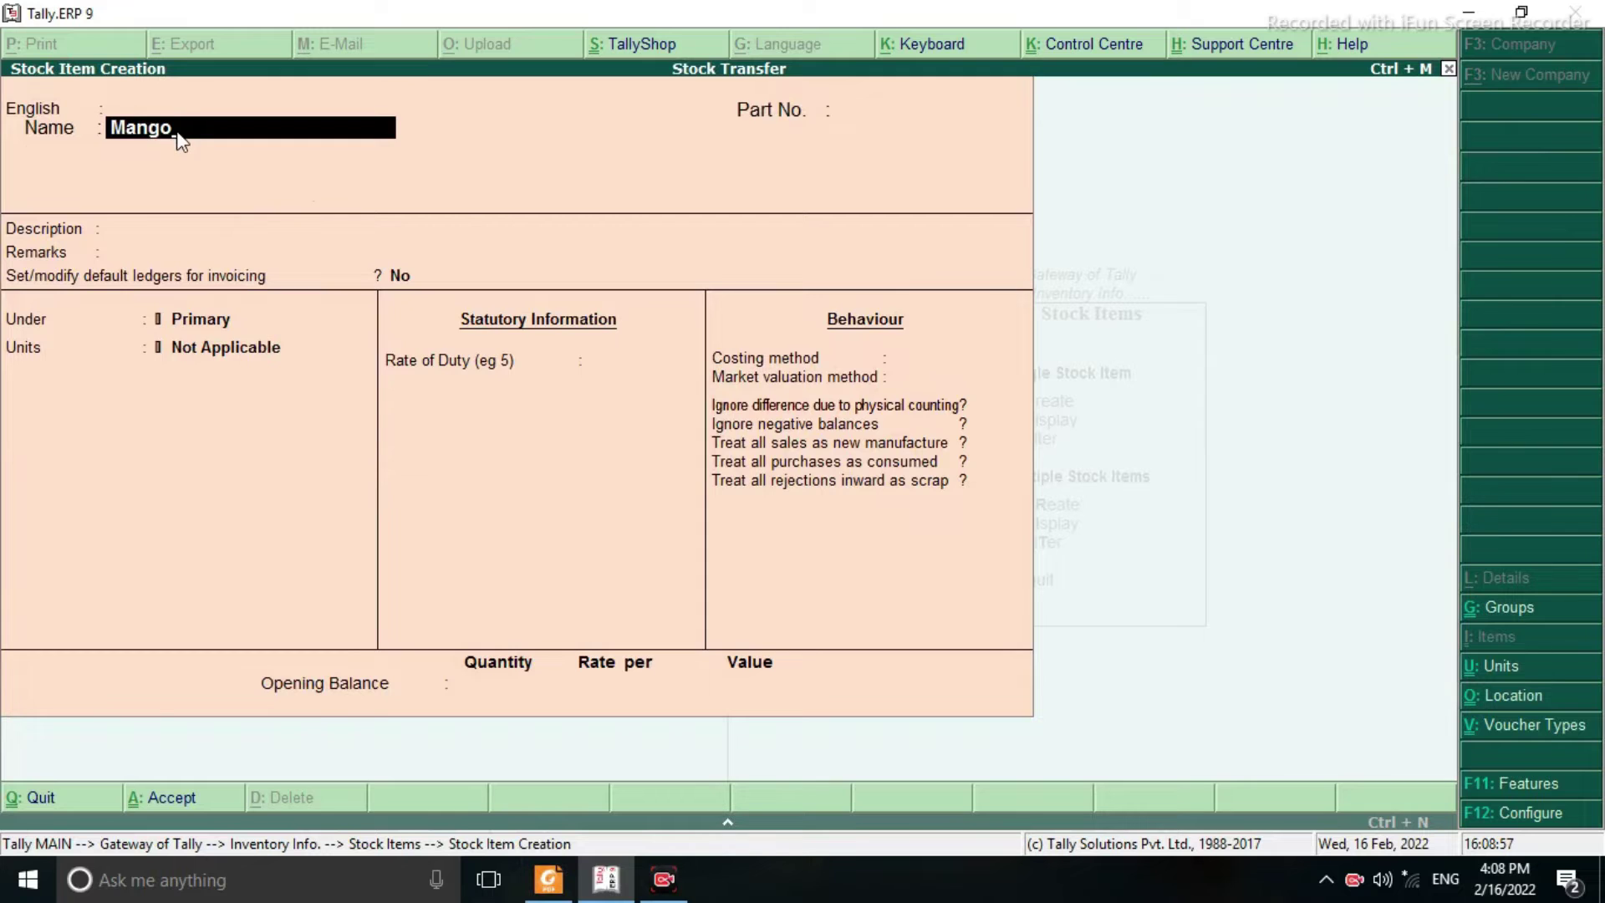
key(Return)
key(Return)
key(Return)
key(Return)
key(Return)
key(Return)
key(Down)
key(Down)
key(Down)
key(Return)
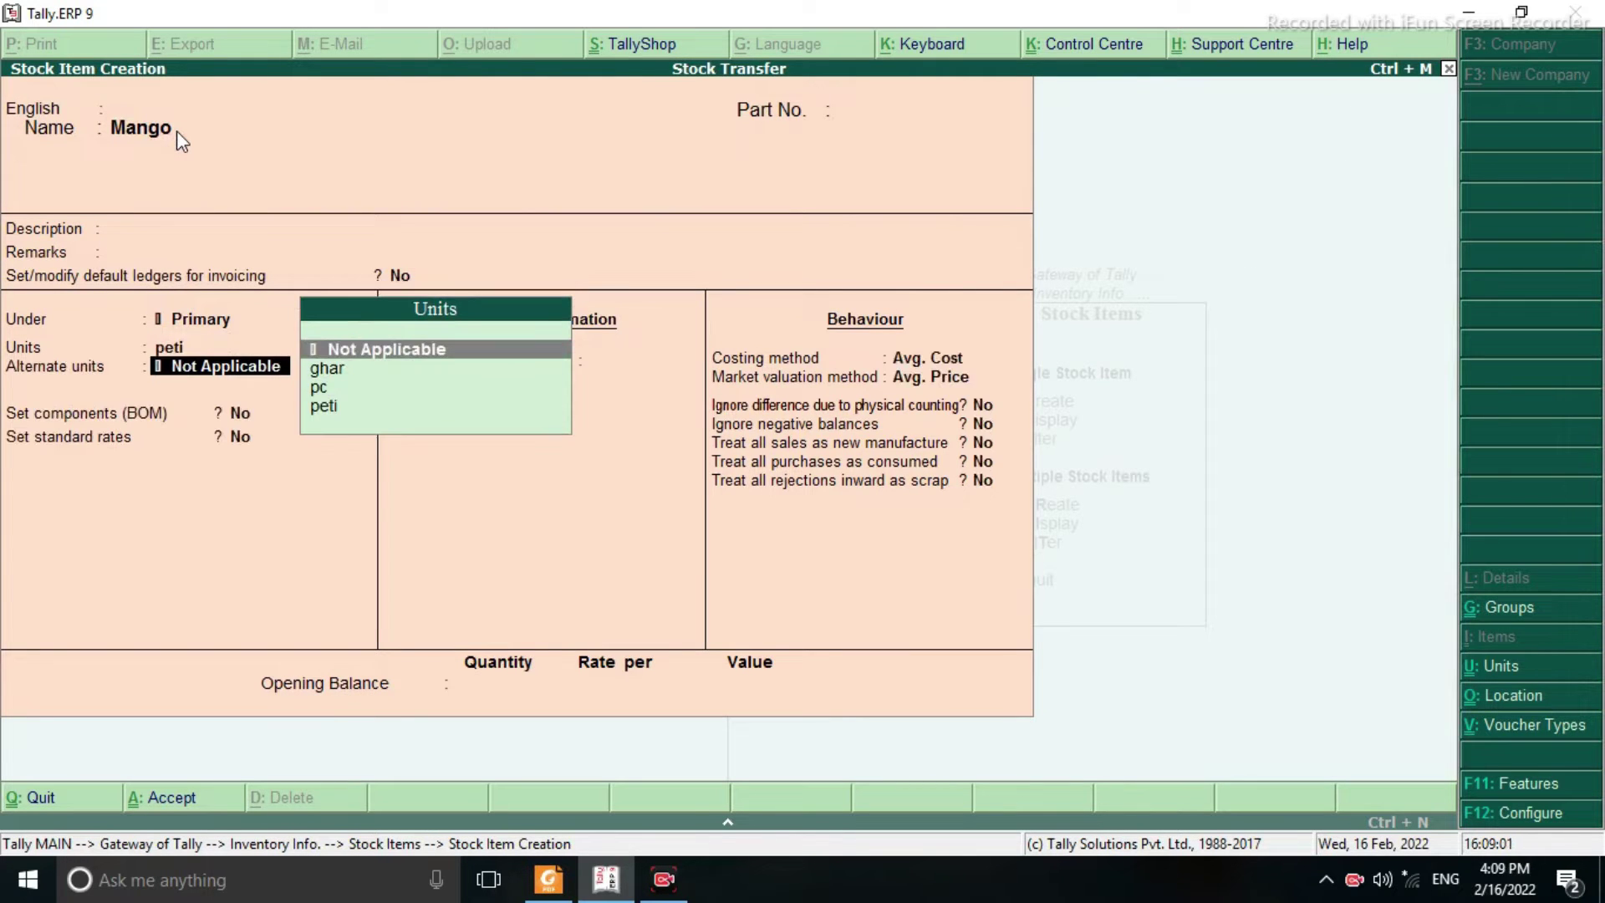
key(Return)
key(Return)
key(Return)
key(Return)
key(Return)
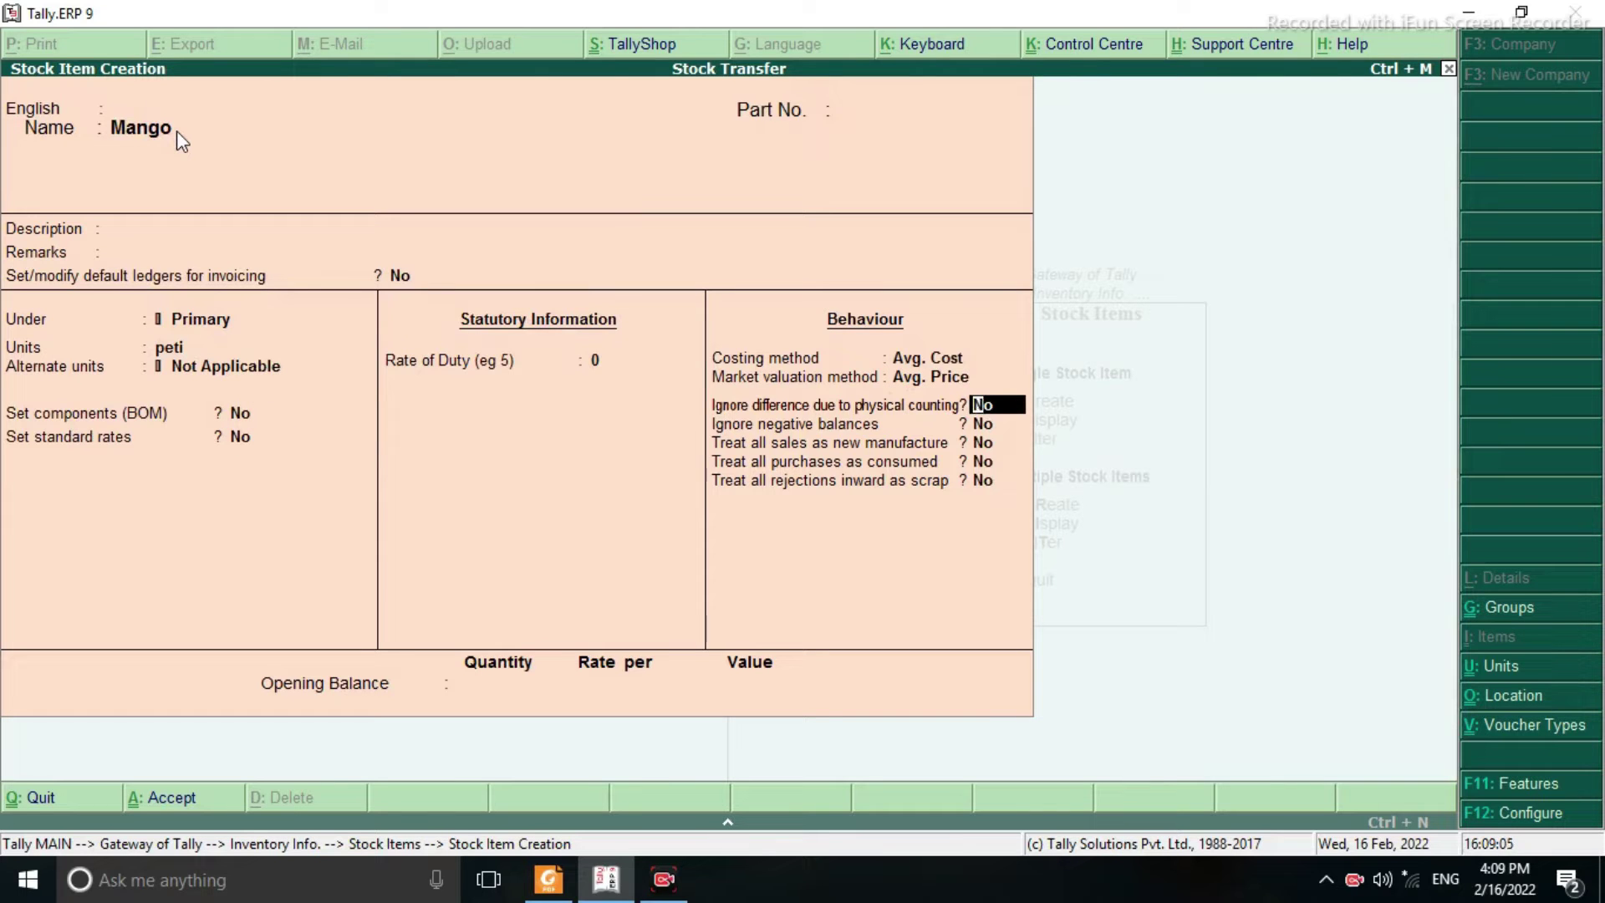
key(ctrl+a)
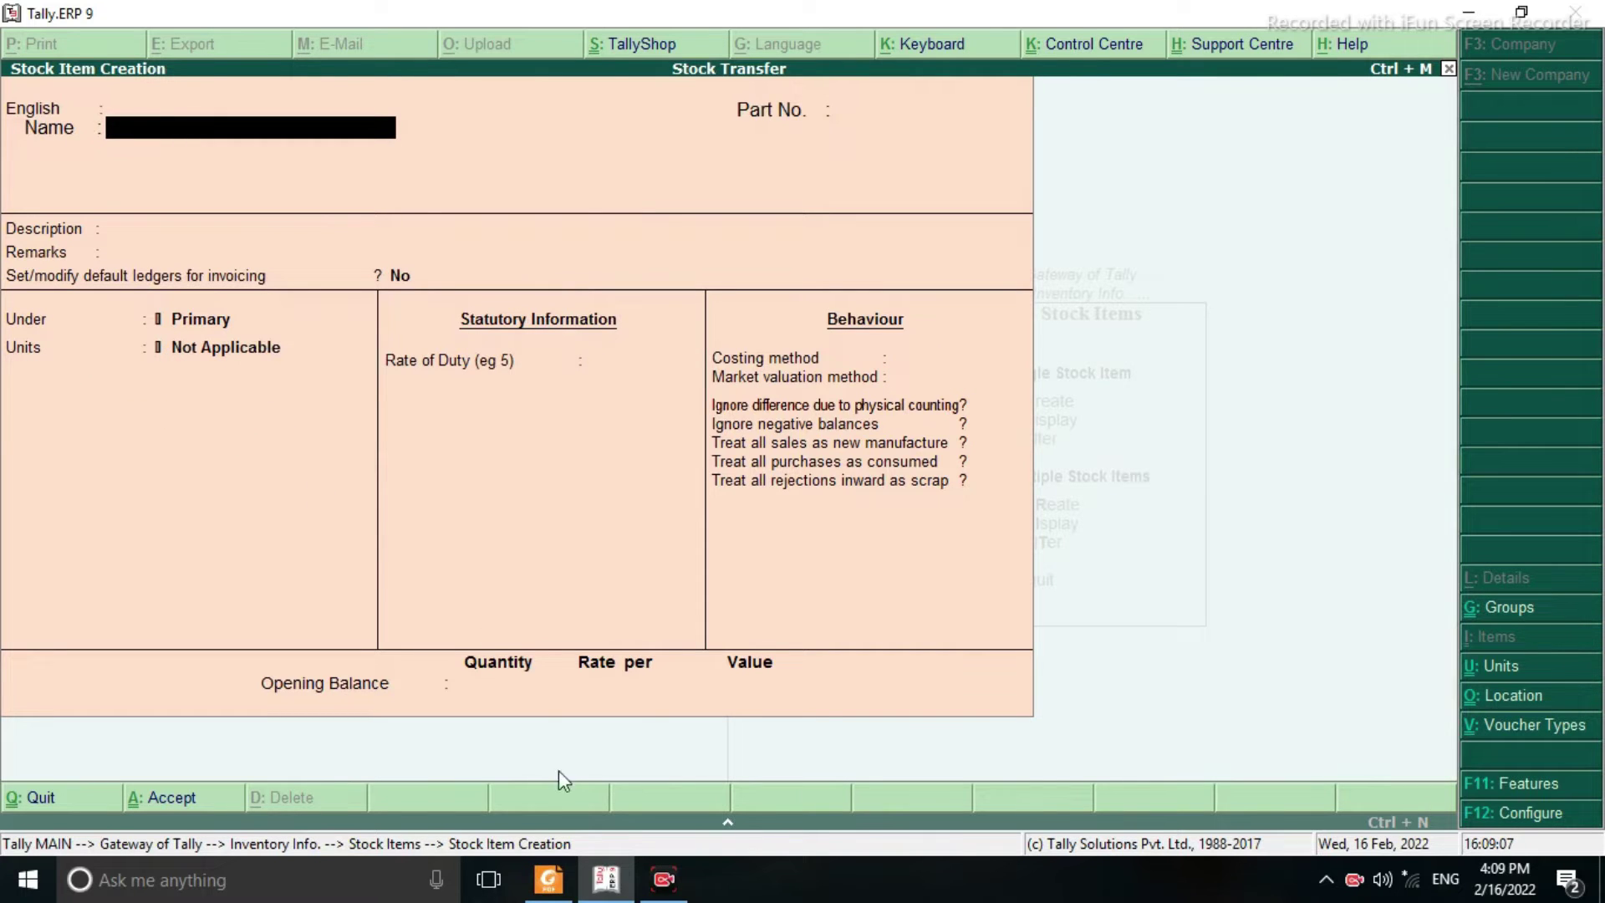
Check the next item in stock transfer.pdf, then create the stock item Orange in Tally.ERP 9 under Primary with unit peti
click(567, 878)
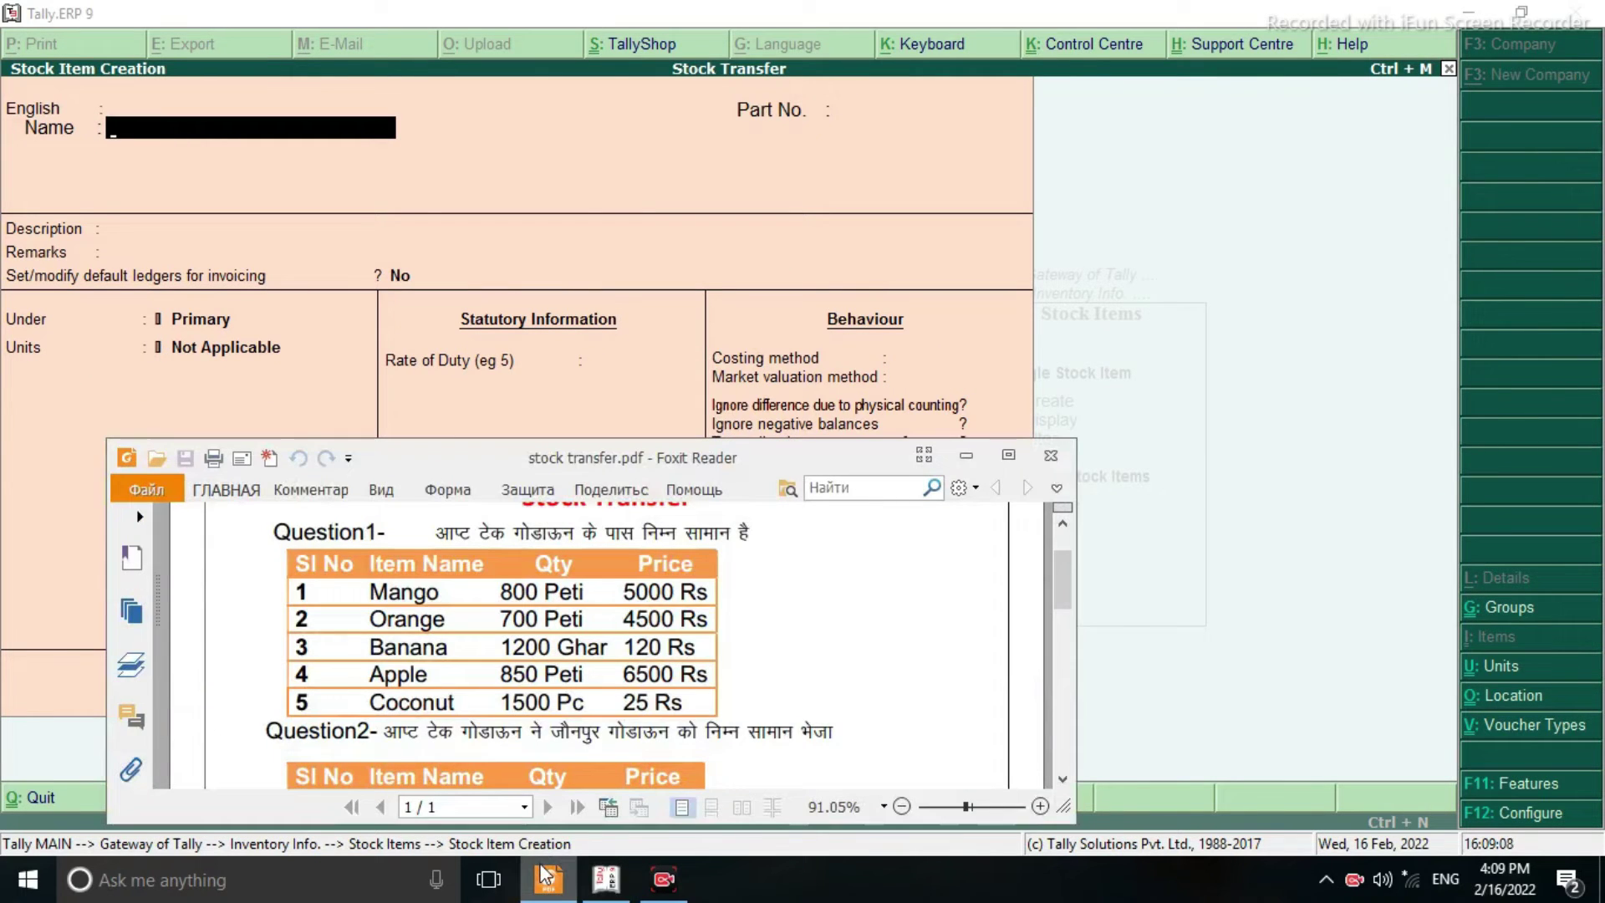
click(608, 877)
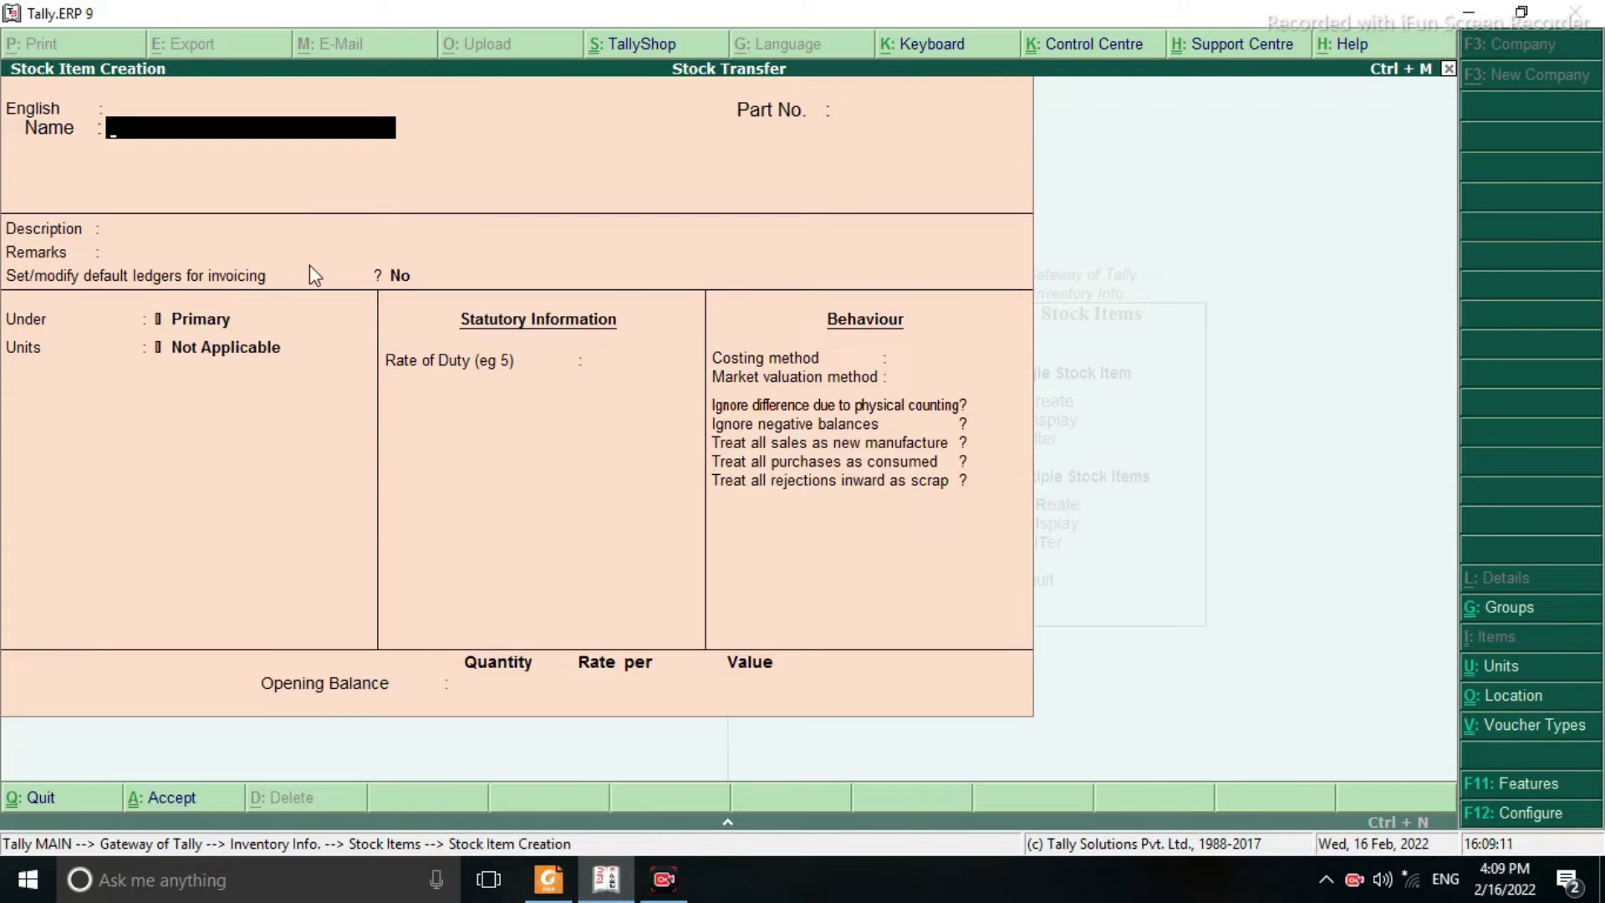
text(Orange)
key(Return)
key(Return)
key(Return)
key(Return)
key(Return)
key(Return)
key(Return)
key(Down)
key(Down)
key(Down)
key(Return)
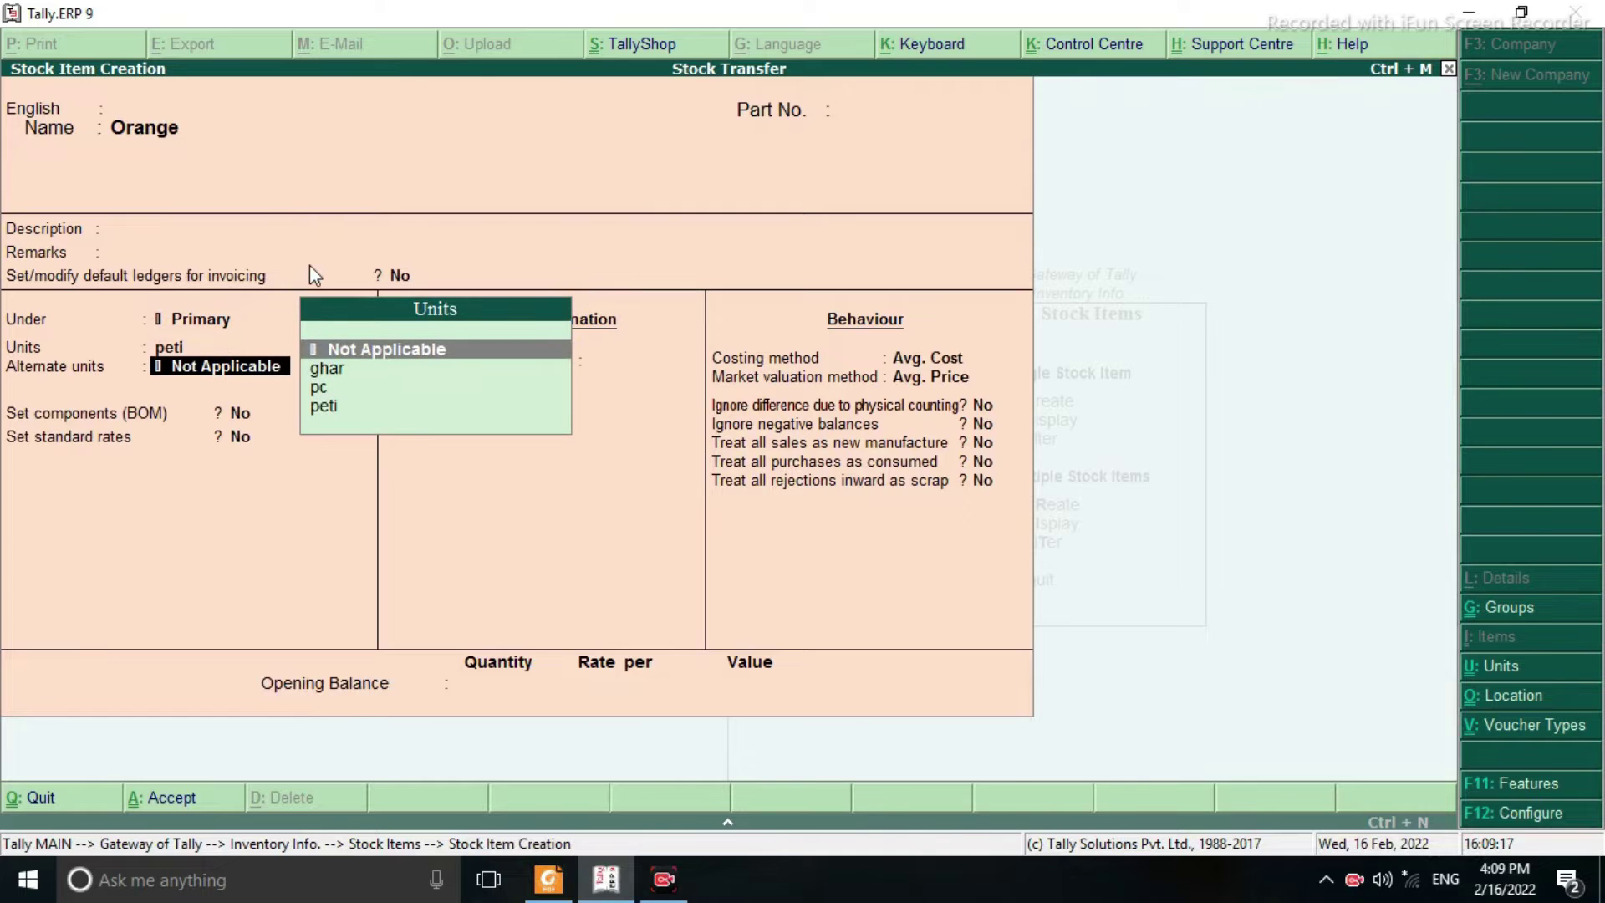
key(ctrl+a)
Create the stock item Banana under Primary with ghar as its unit and no alternate unit
text(Baba)
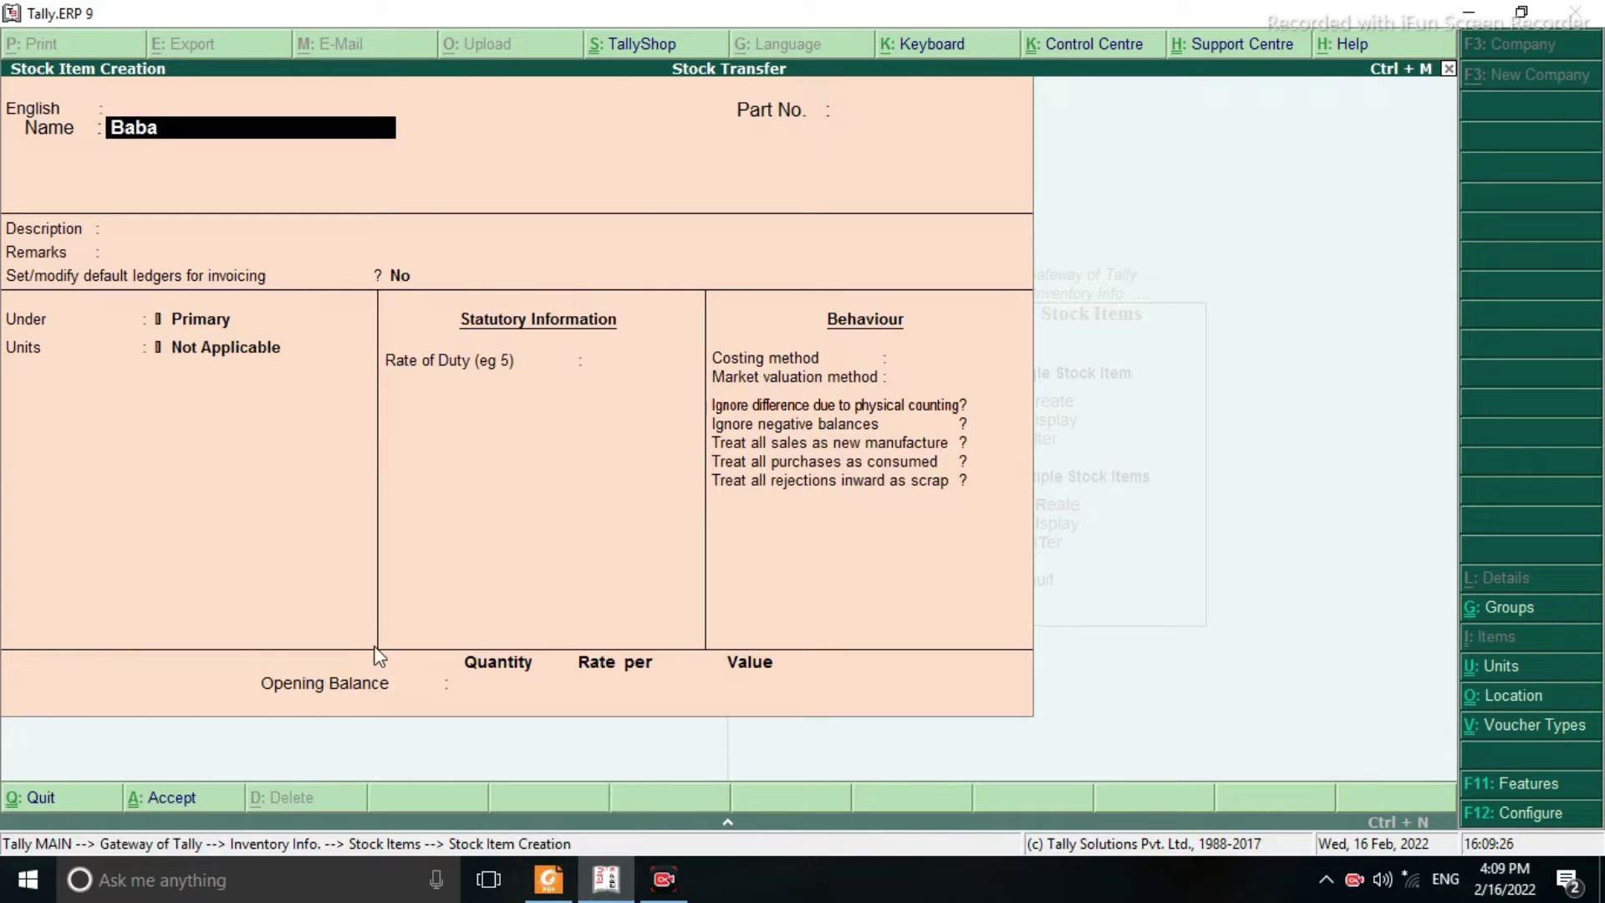
key(BackSpace)
key(BackSpace)
text(nana)
key(Return)
key(Return)
key(Return)
key(Return)
key(Return)
key(Return)
key(Return)
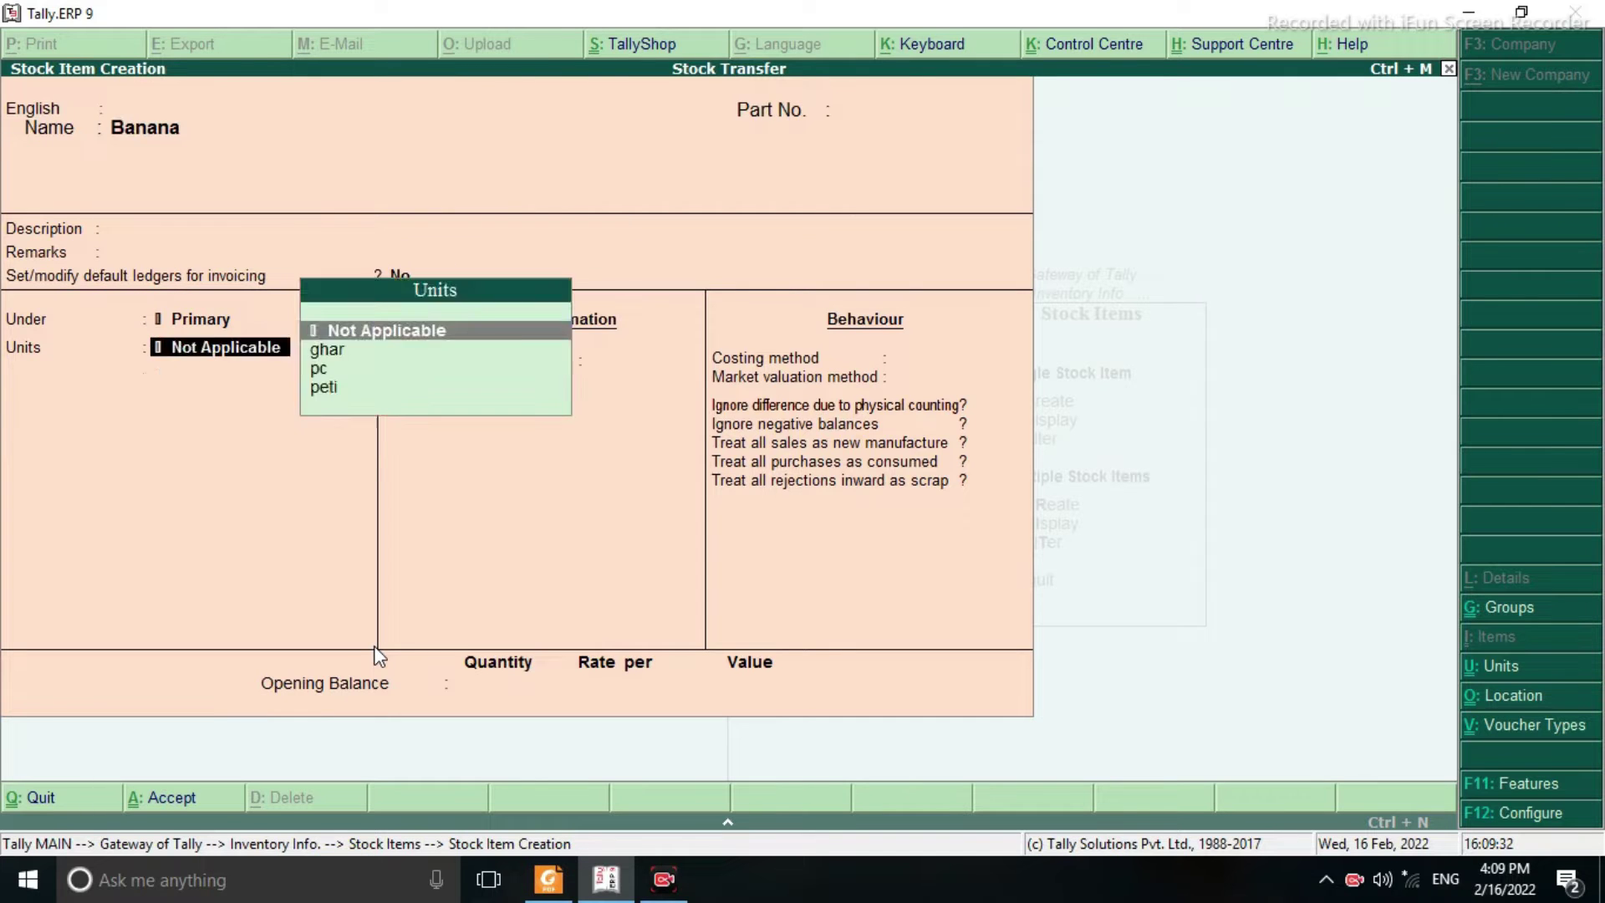
key(Return)
key(BackSpace)
key(Down)
key(Return)
key(Return)
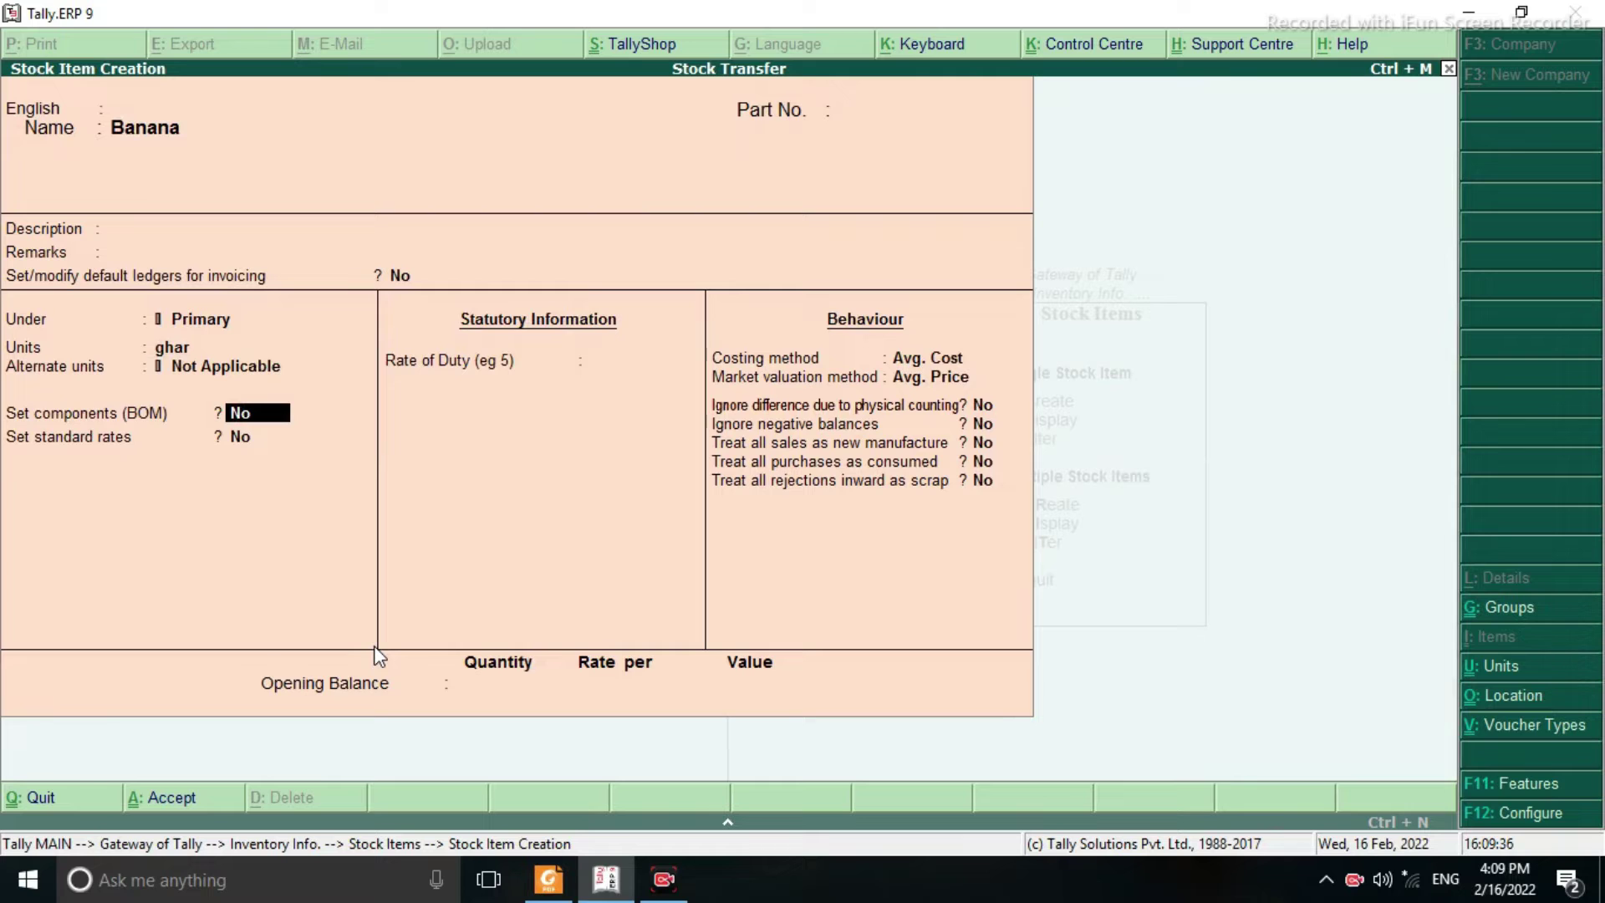
key(ctrl+a)
Create the stock item Apple under Primary with peti as its unit and no alternate unit
text(Apple)
key(Return)
key(Return)
key(Return)
key(Return)
key(Return)
key(Return)
key(Return)
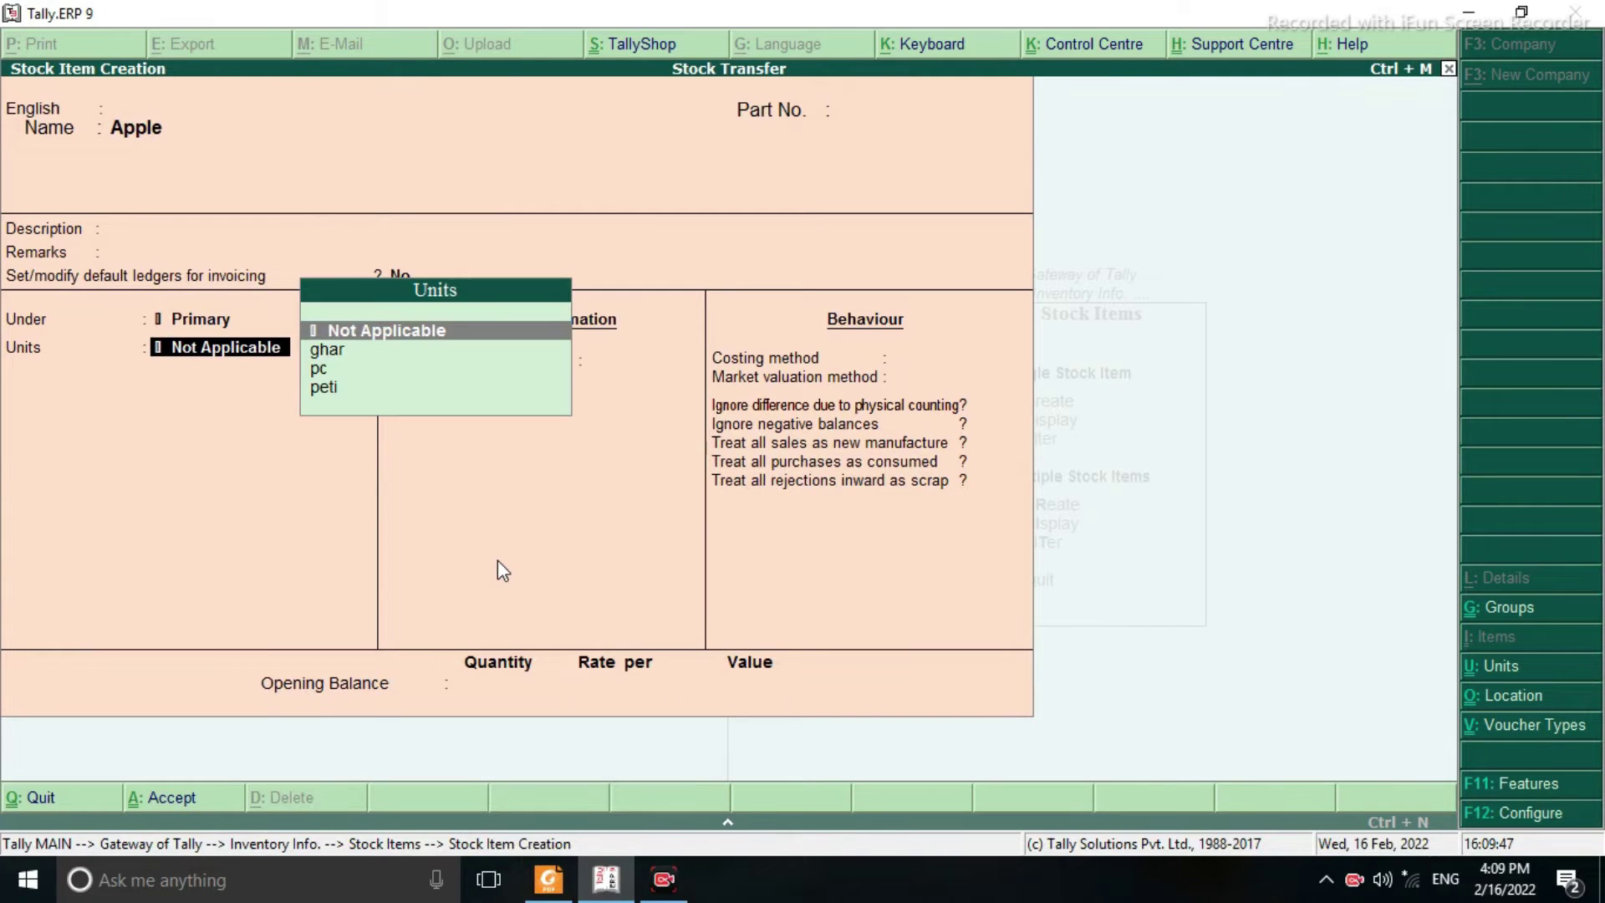
key(Down)
key(Down)
key(Down)
key(Return)
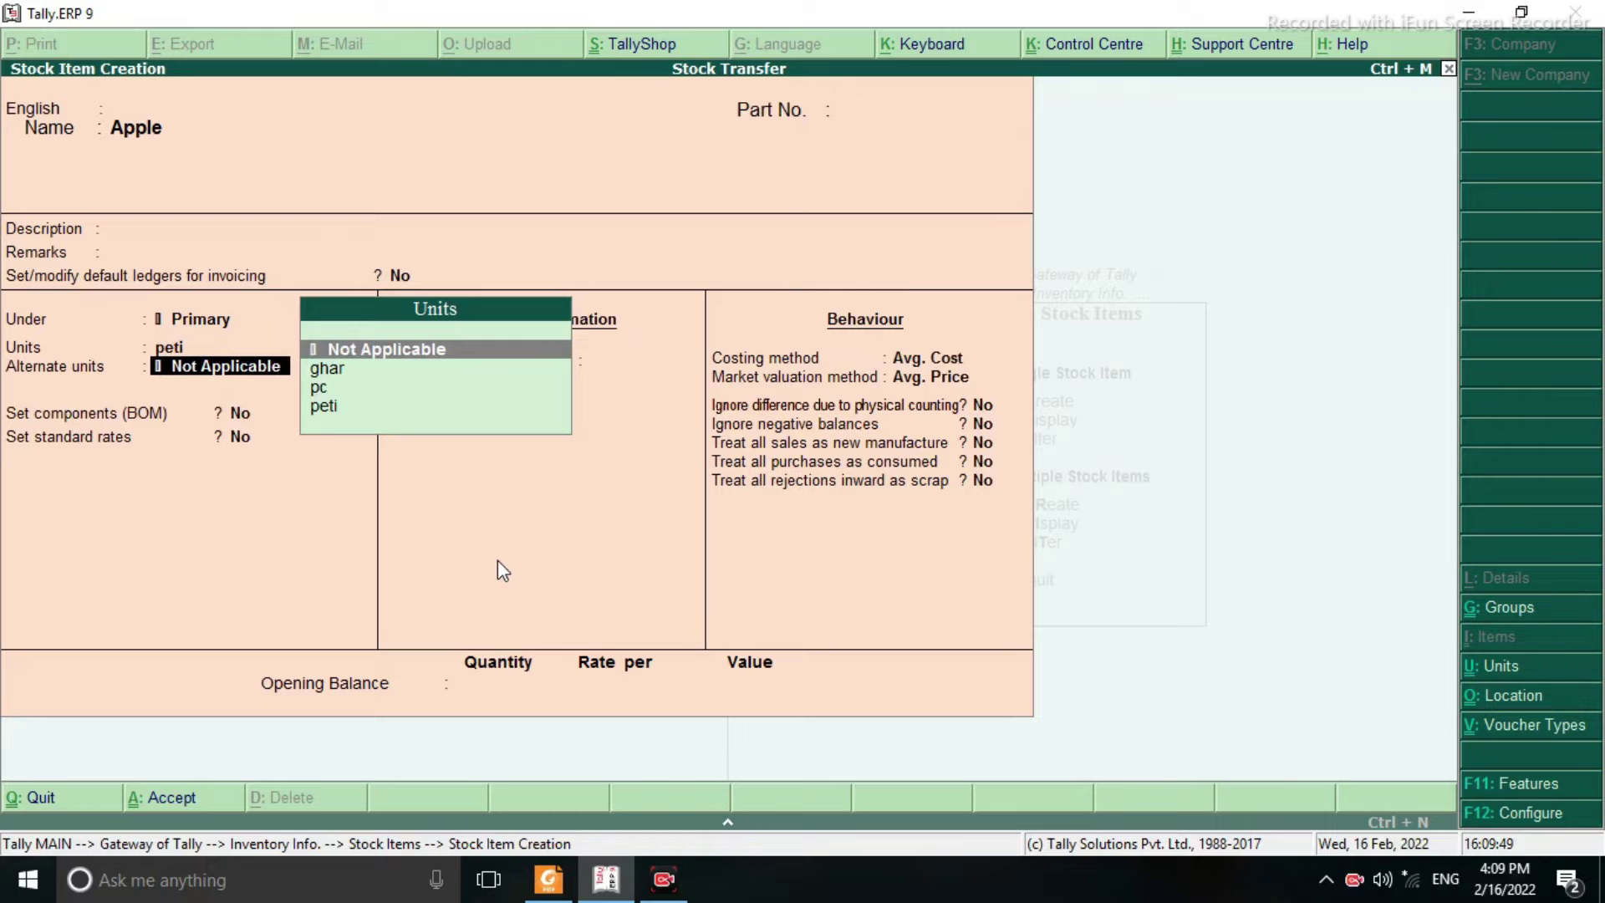
key(Return)
key(ctrl+a)
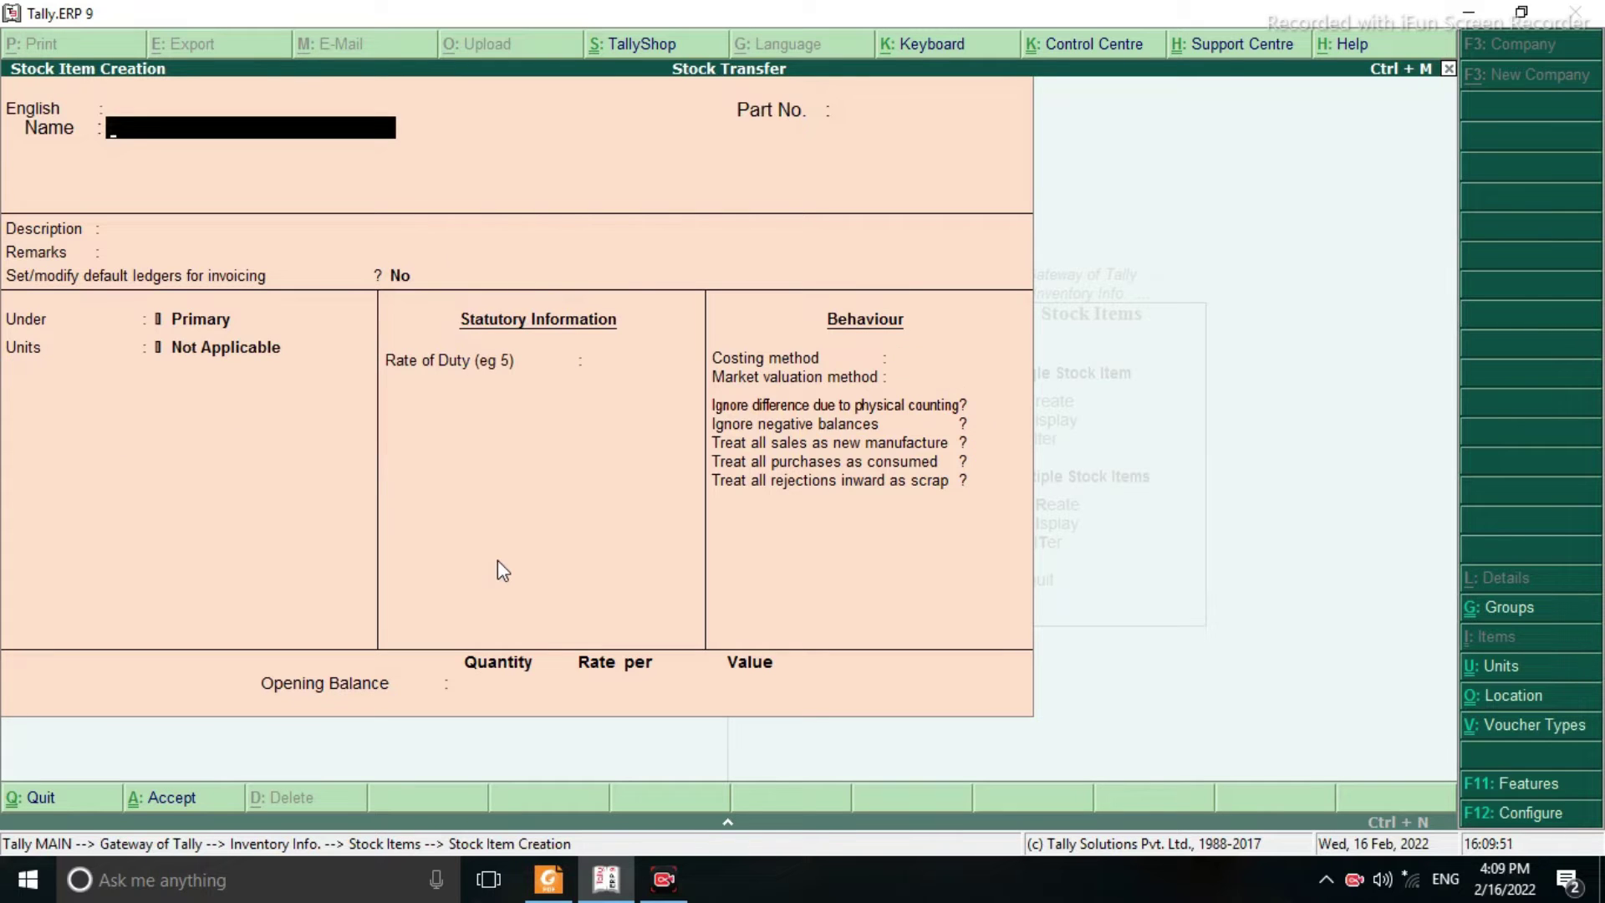
Create the stock item Cocount under Primary with pc as its unit, and return to the inventory masters
text(Cocount)
key(Return)
key(Return)
key(Return)
key(Return)
key(Return)
key(Return)
key(Down)
key(Down)
key(Return)
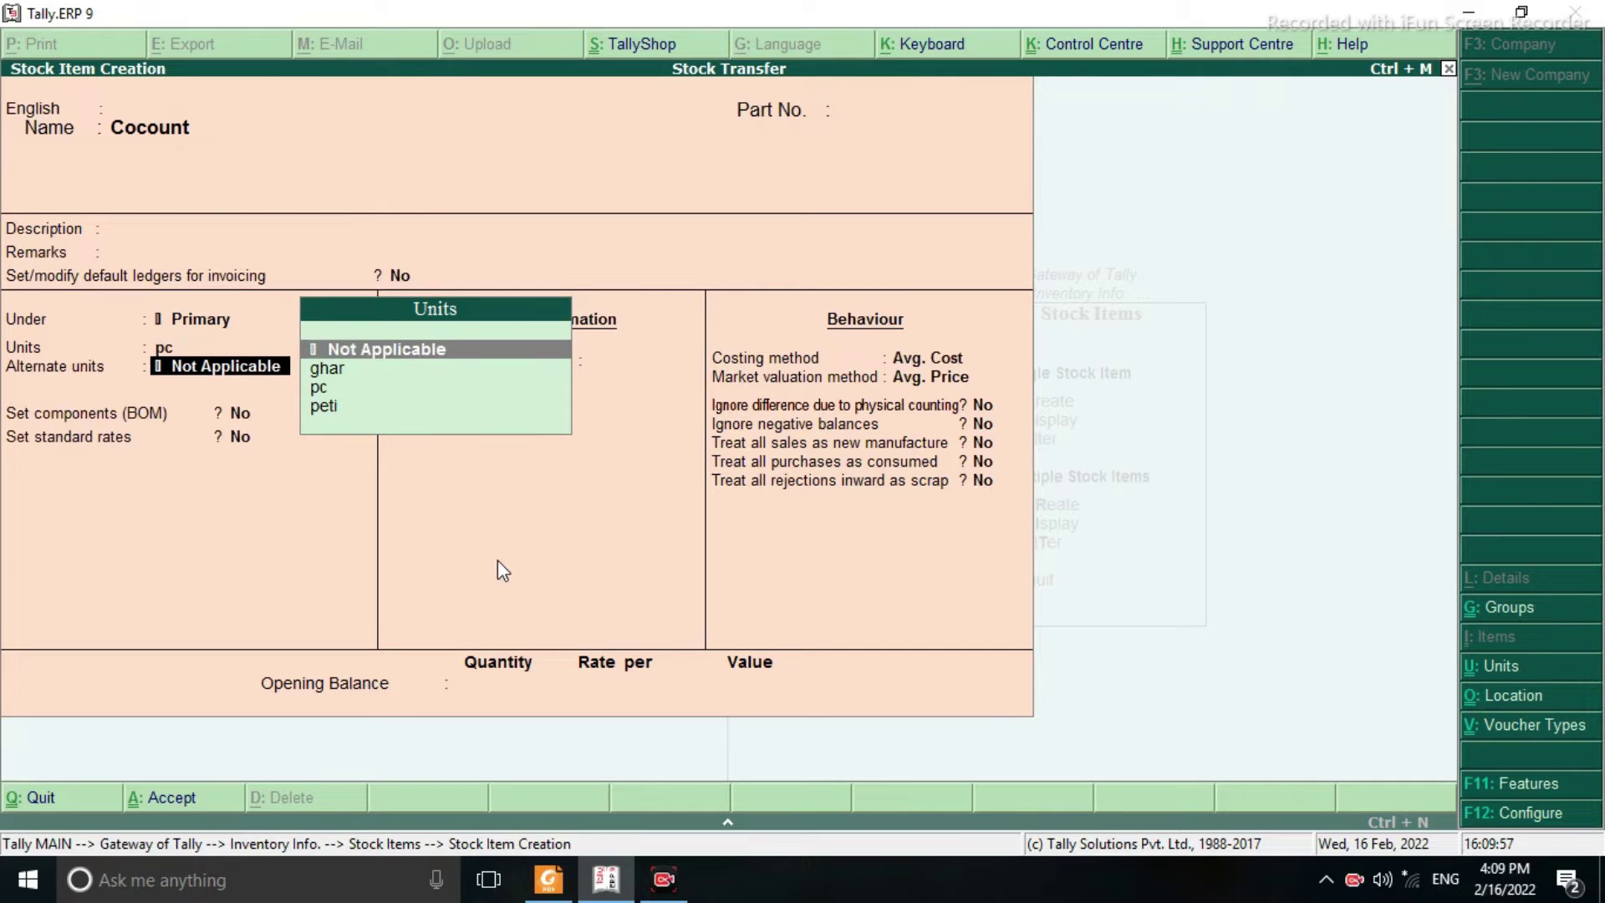
key(Return)
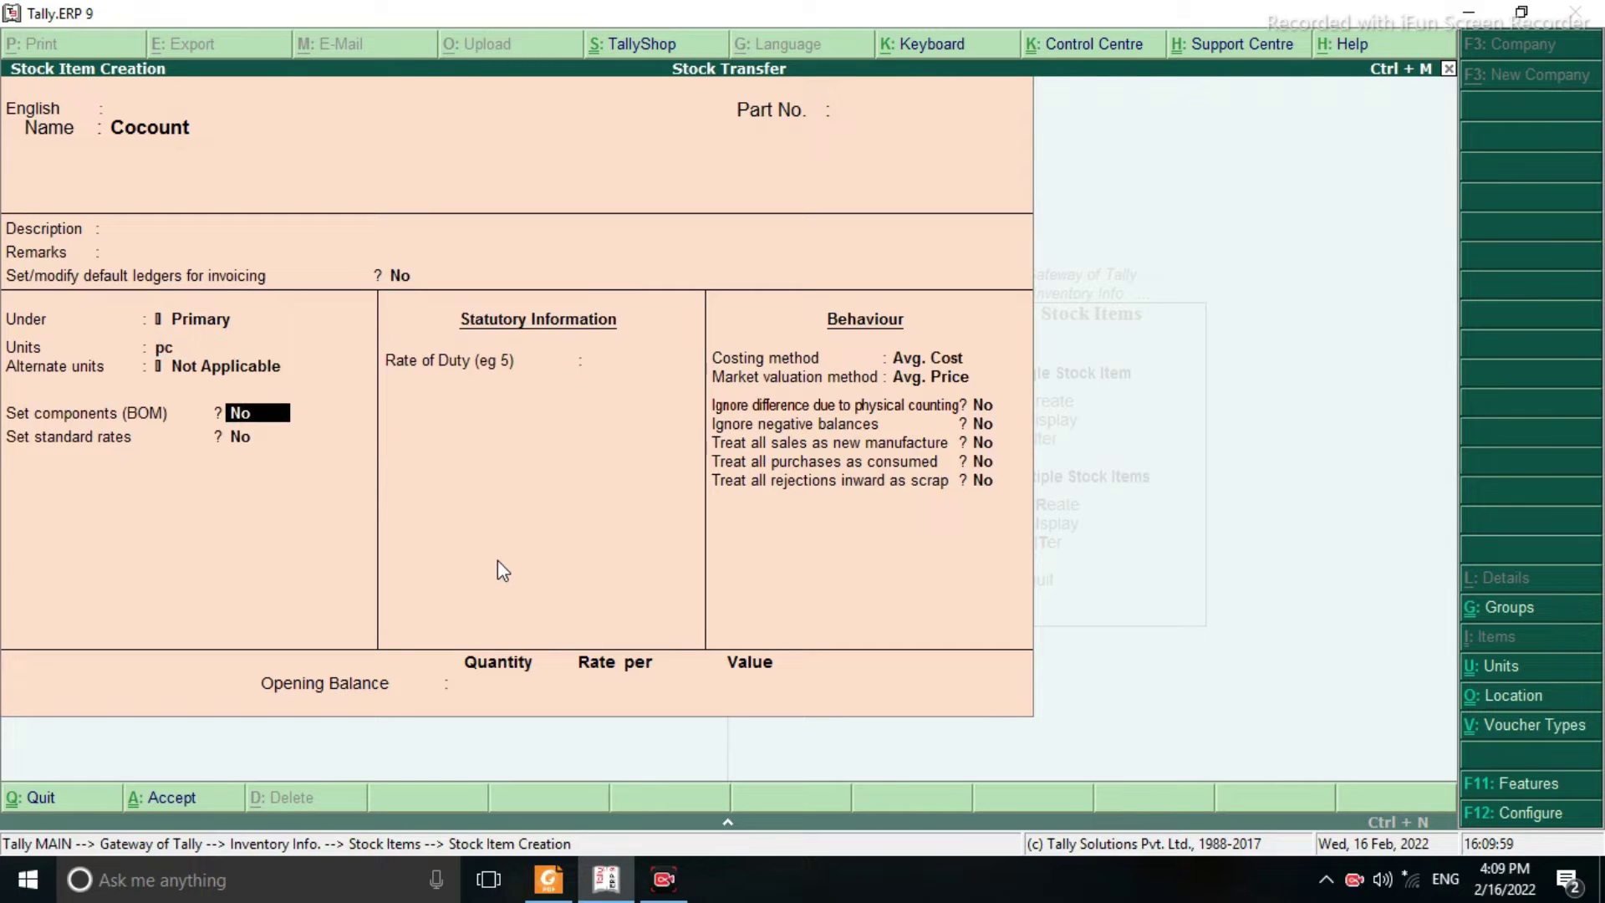
key(ctrl+a)
key(Escape)
key(Return)
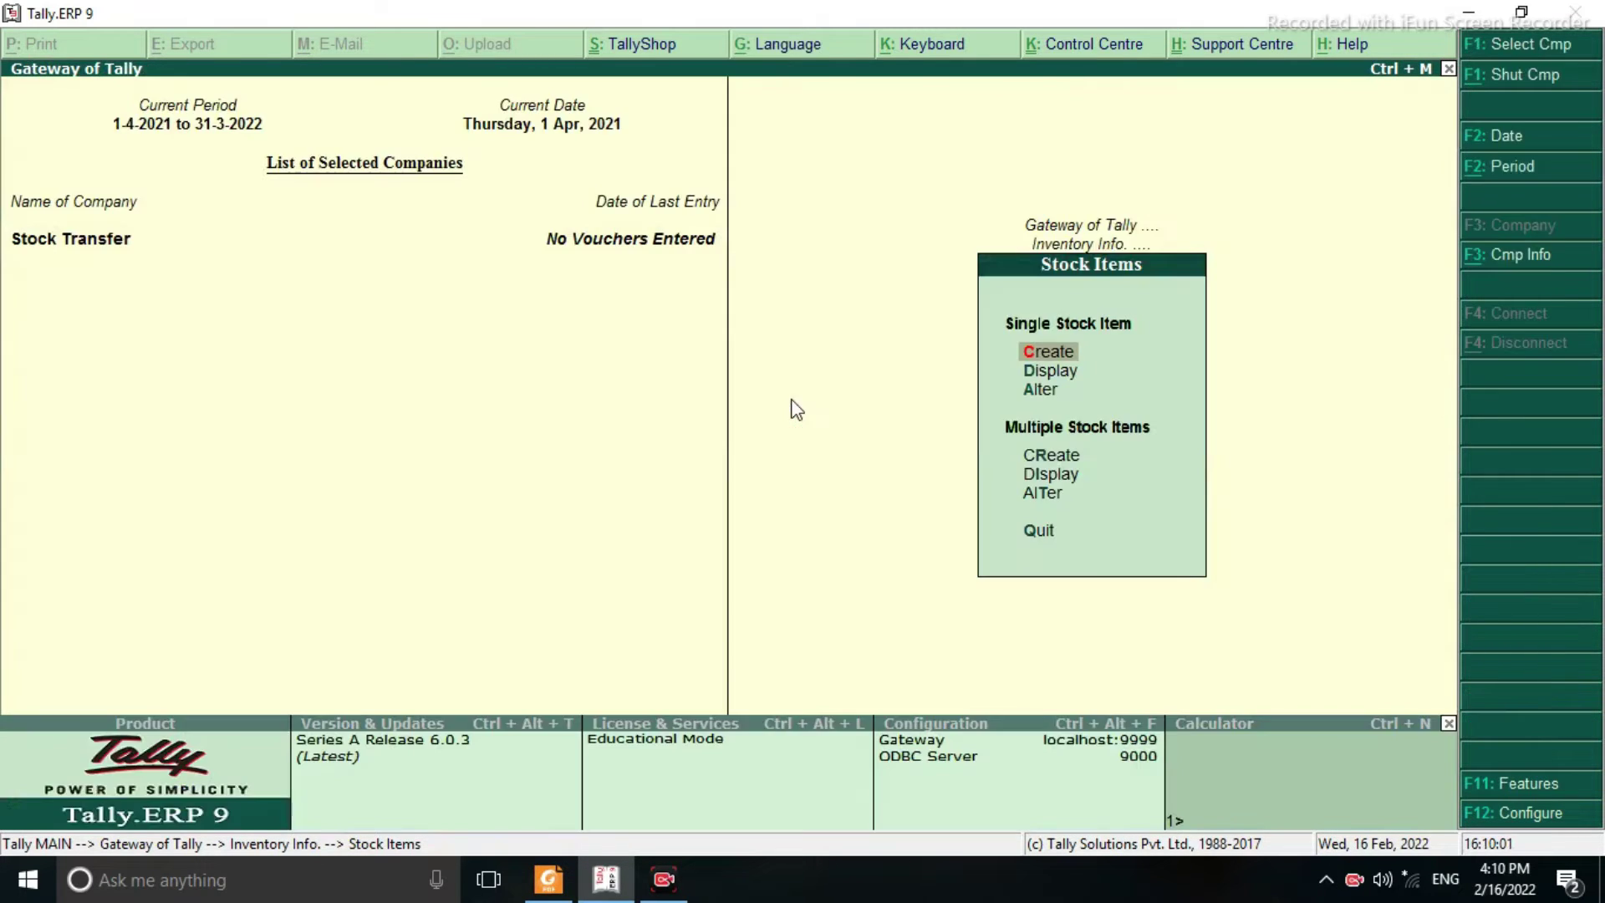
key(Escape)
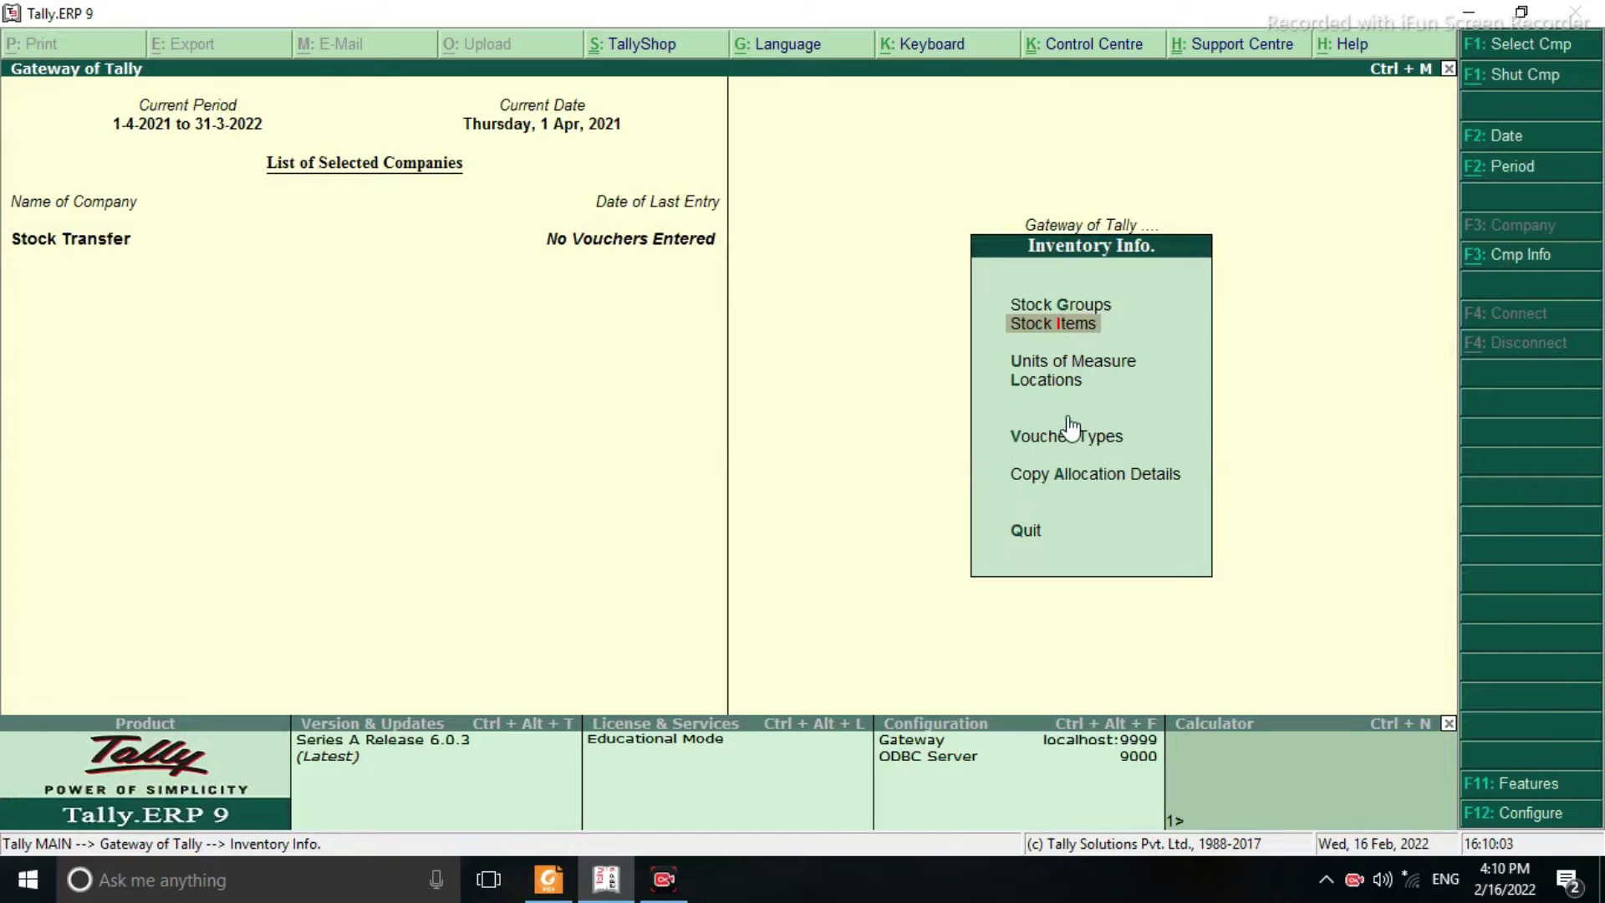
Create the location APT -TECH GODWAN under Main Location, allowing storage of materials and no third-party stock
key(Down)
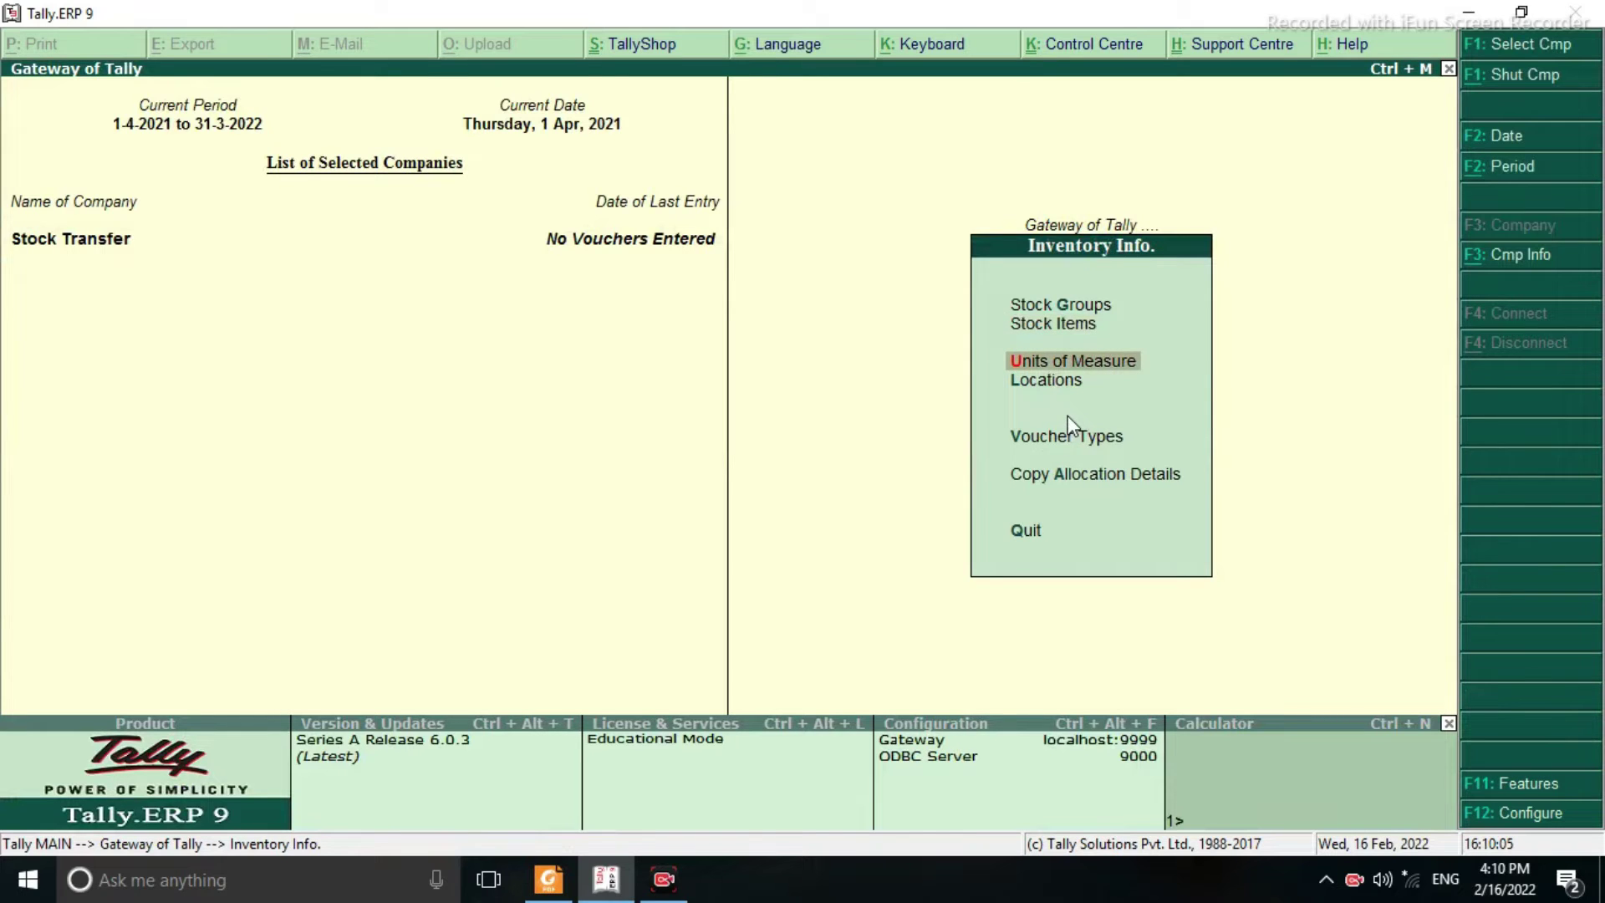
key(Down)
key(Return)
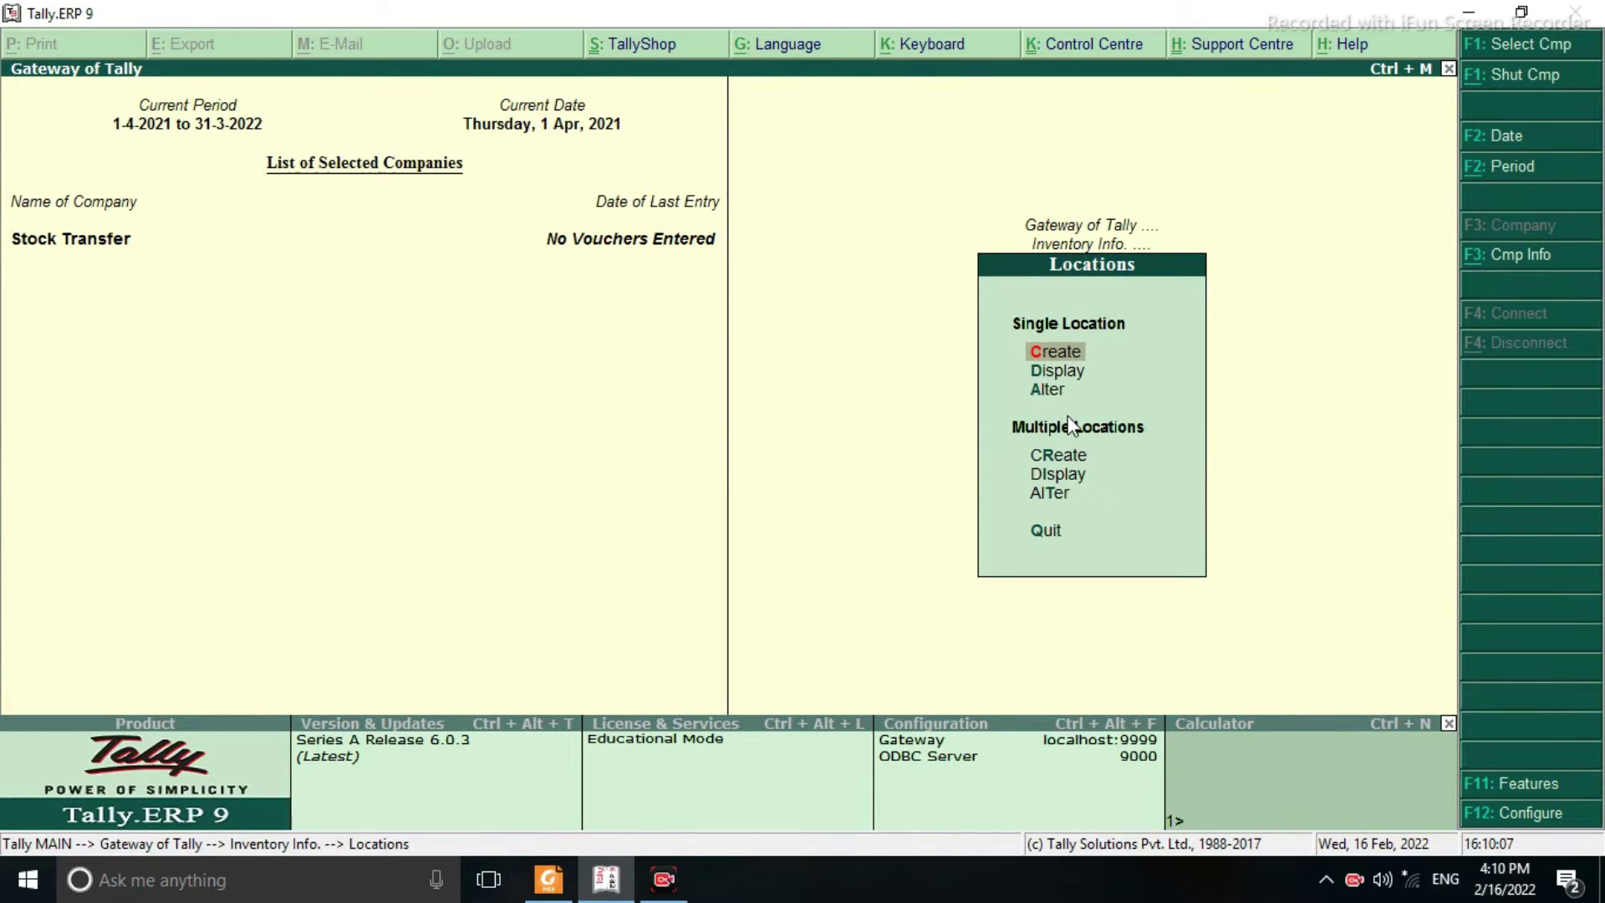
key(Return)
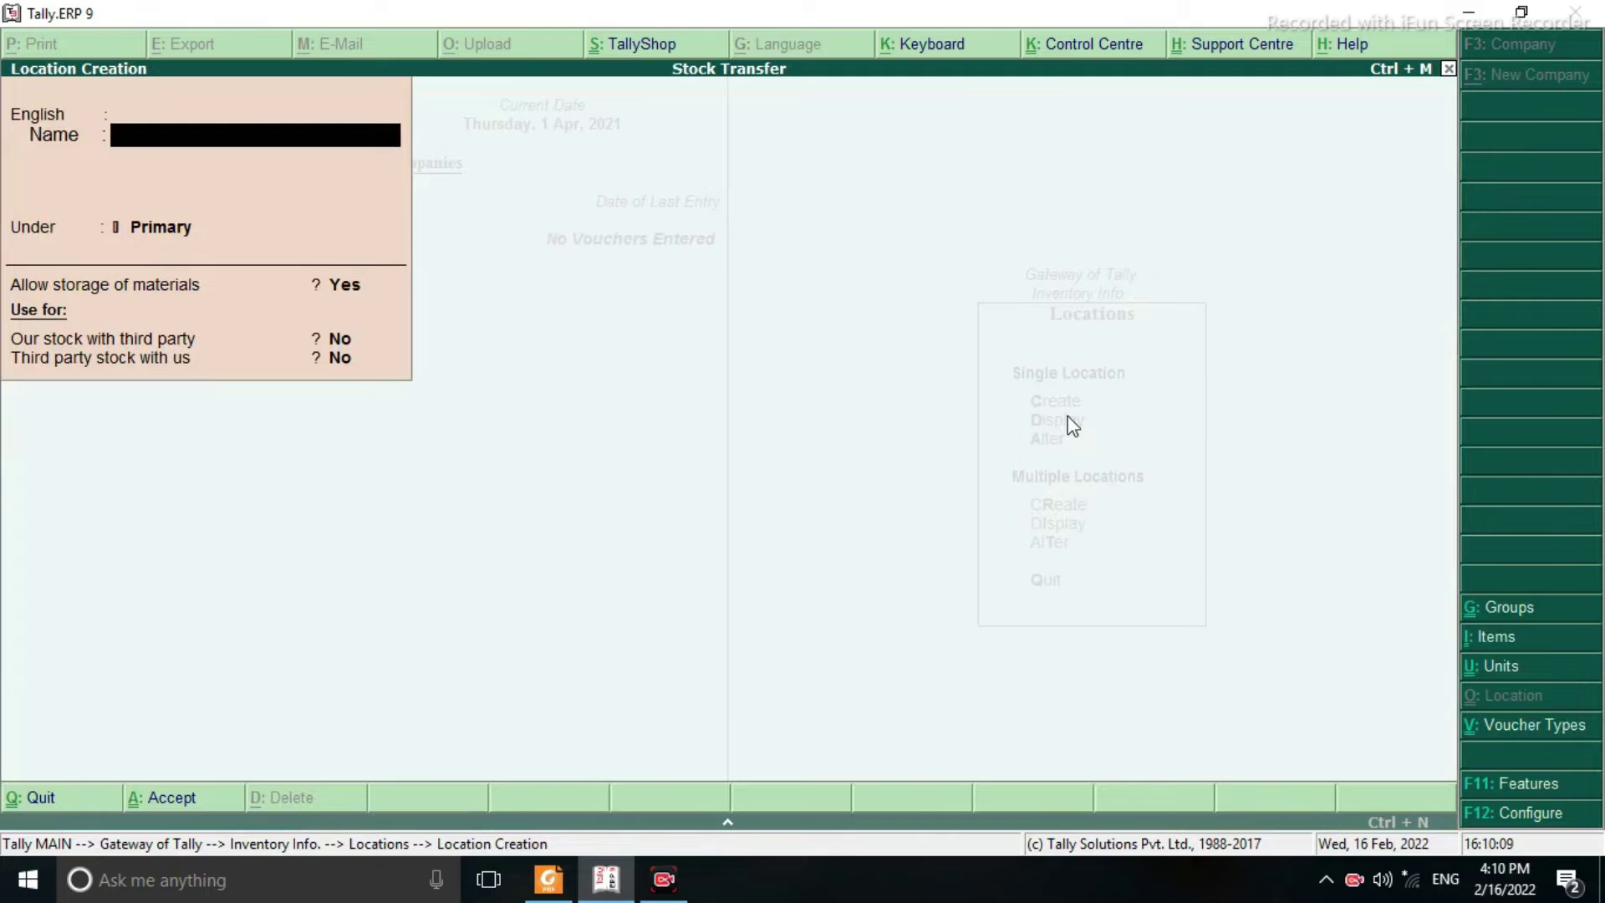
text(APT -TECH GODWAN)
key(Return)
key(Return)
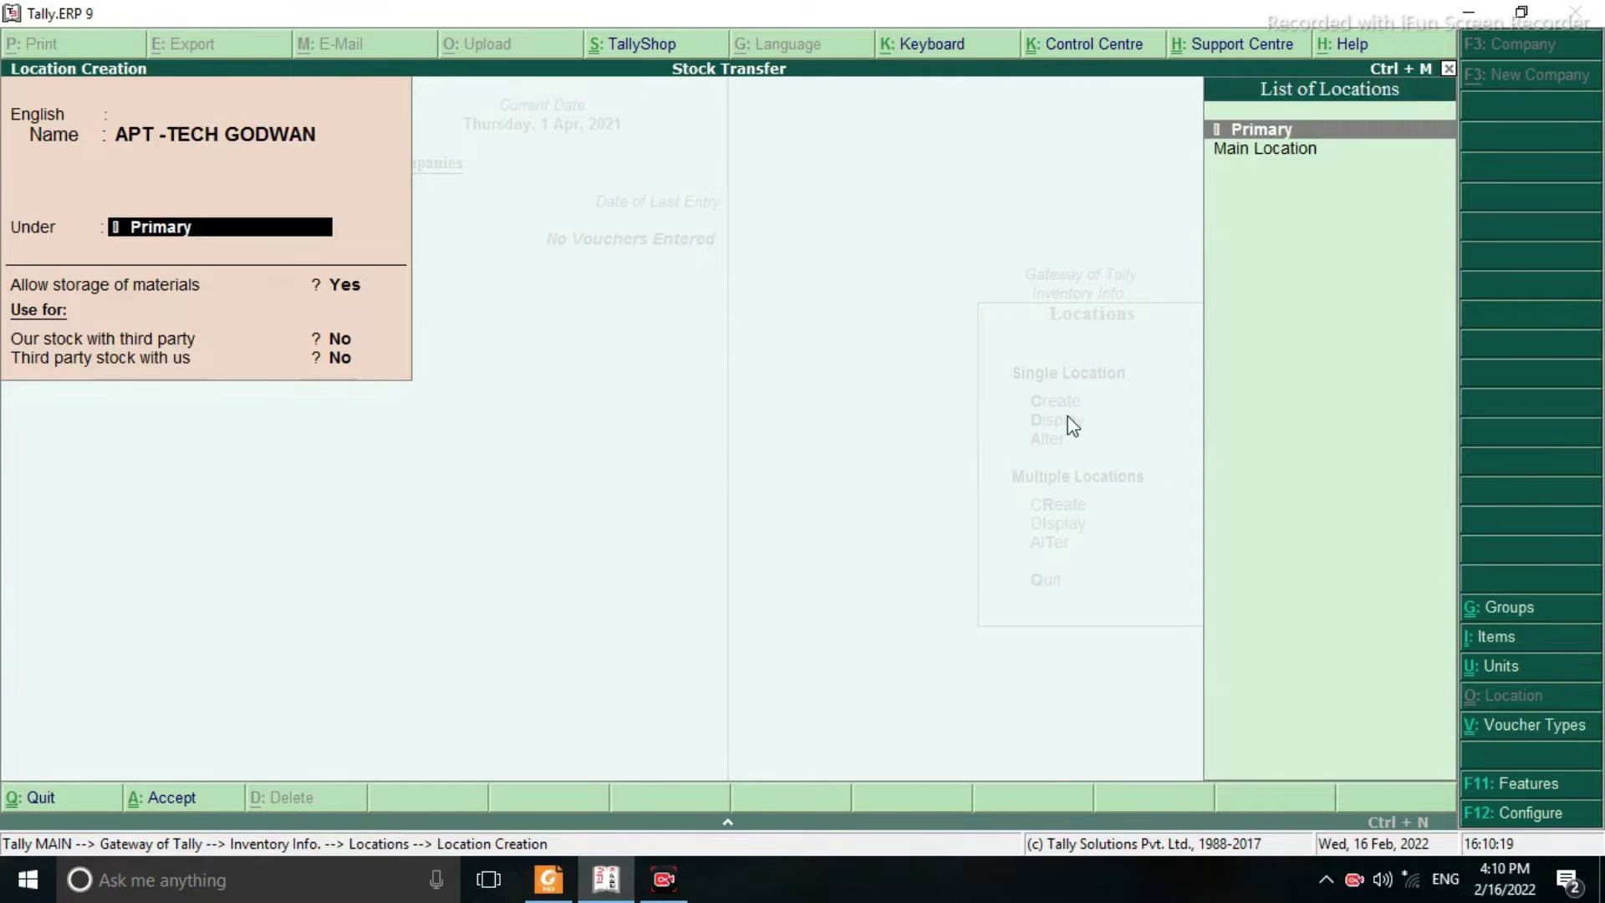
key(Down)
key(Return)
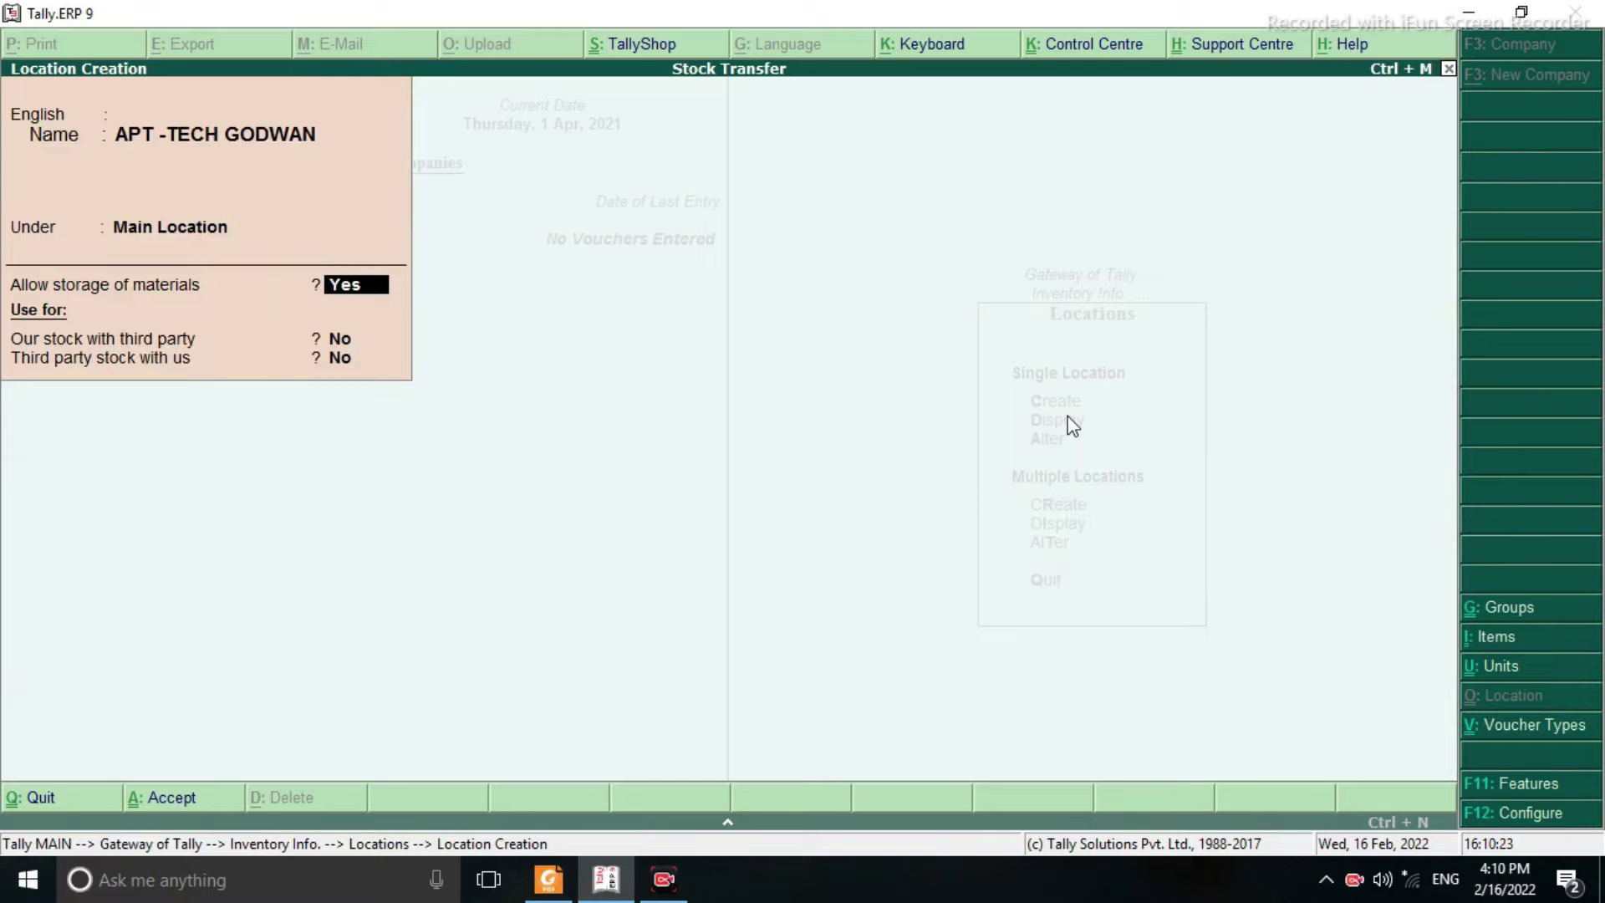
key(Return)
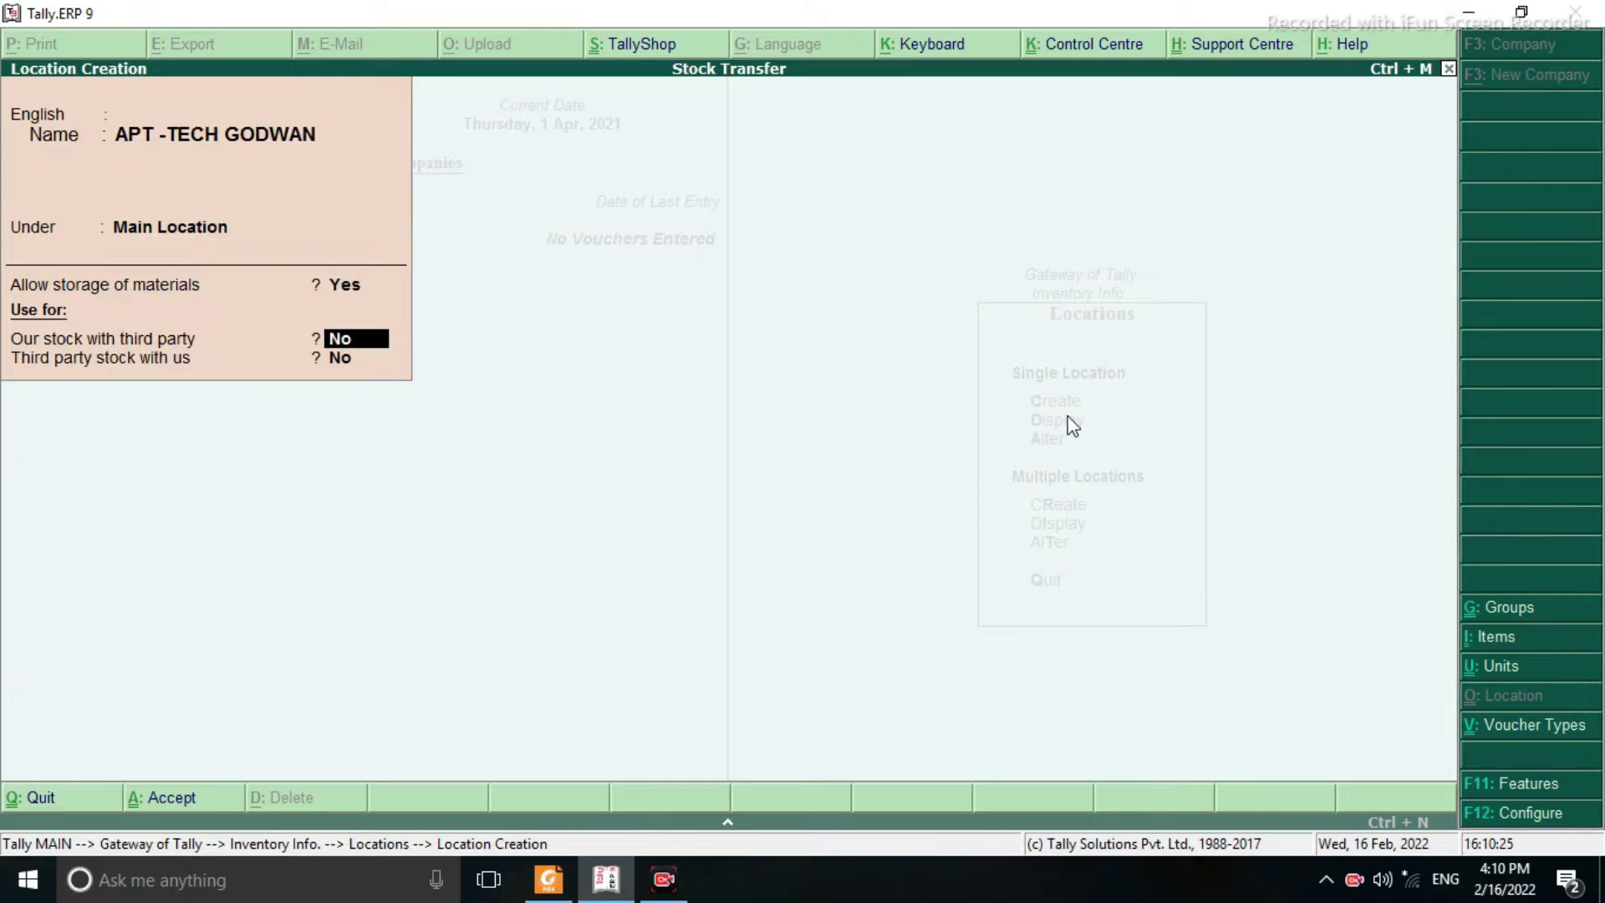
key(Return)
key(Return)
key(Return)
Create the location GORKHAPUR GODWAN under Primary
text(GO)
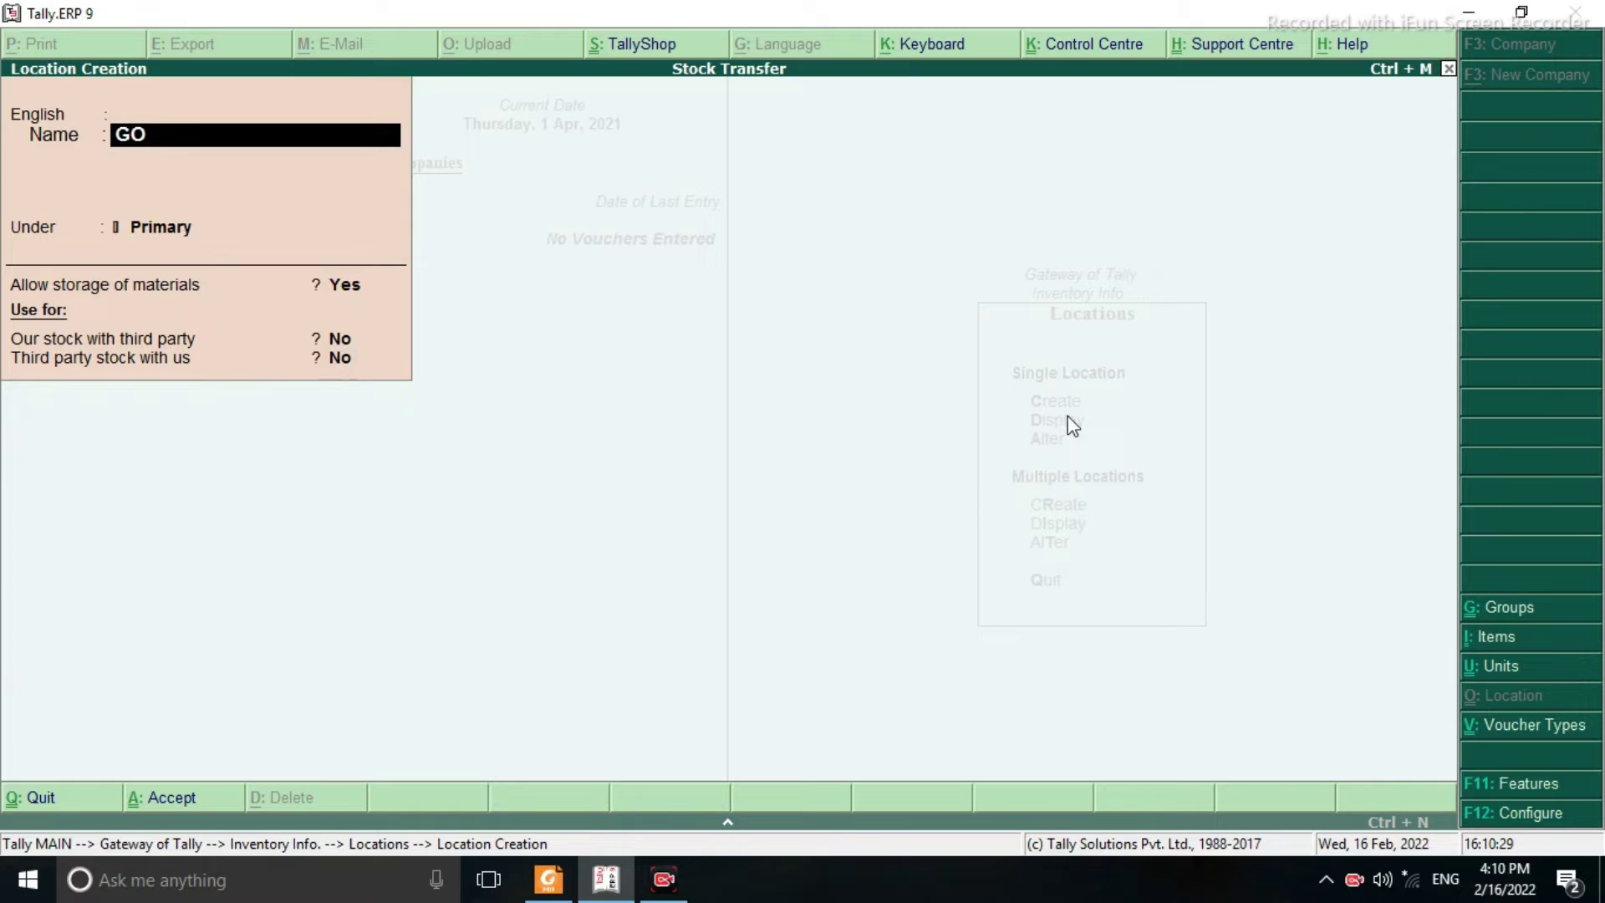
text(RKHAPUR)
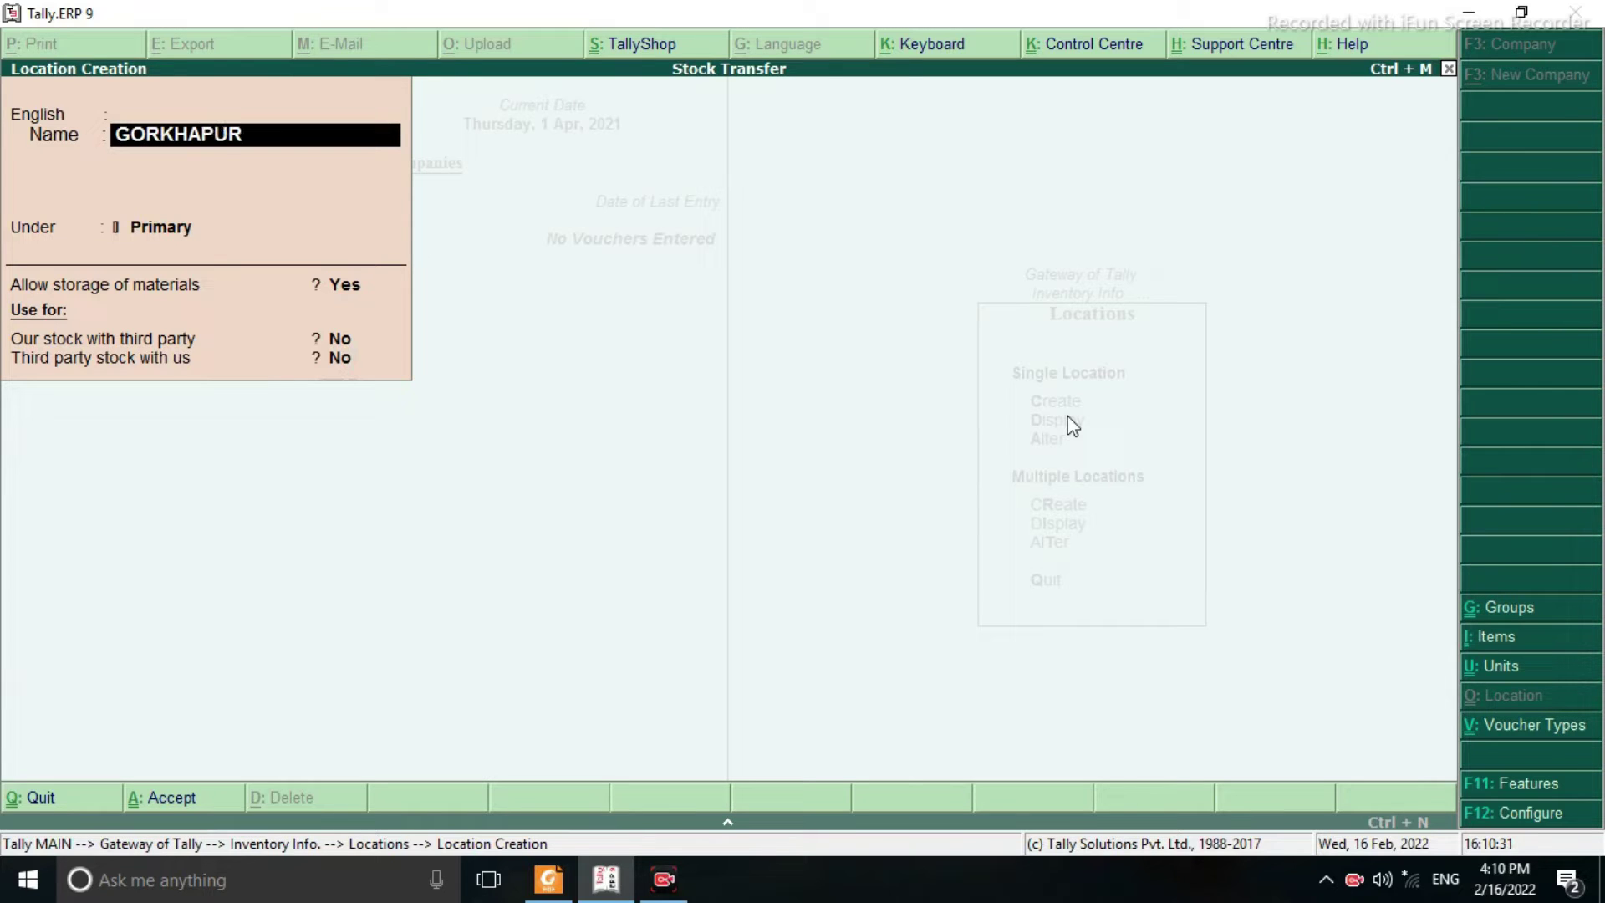
text( GODWAN)
key(ctrl+a)
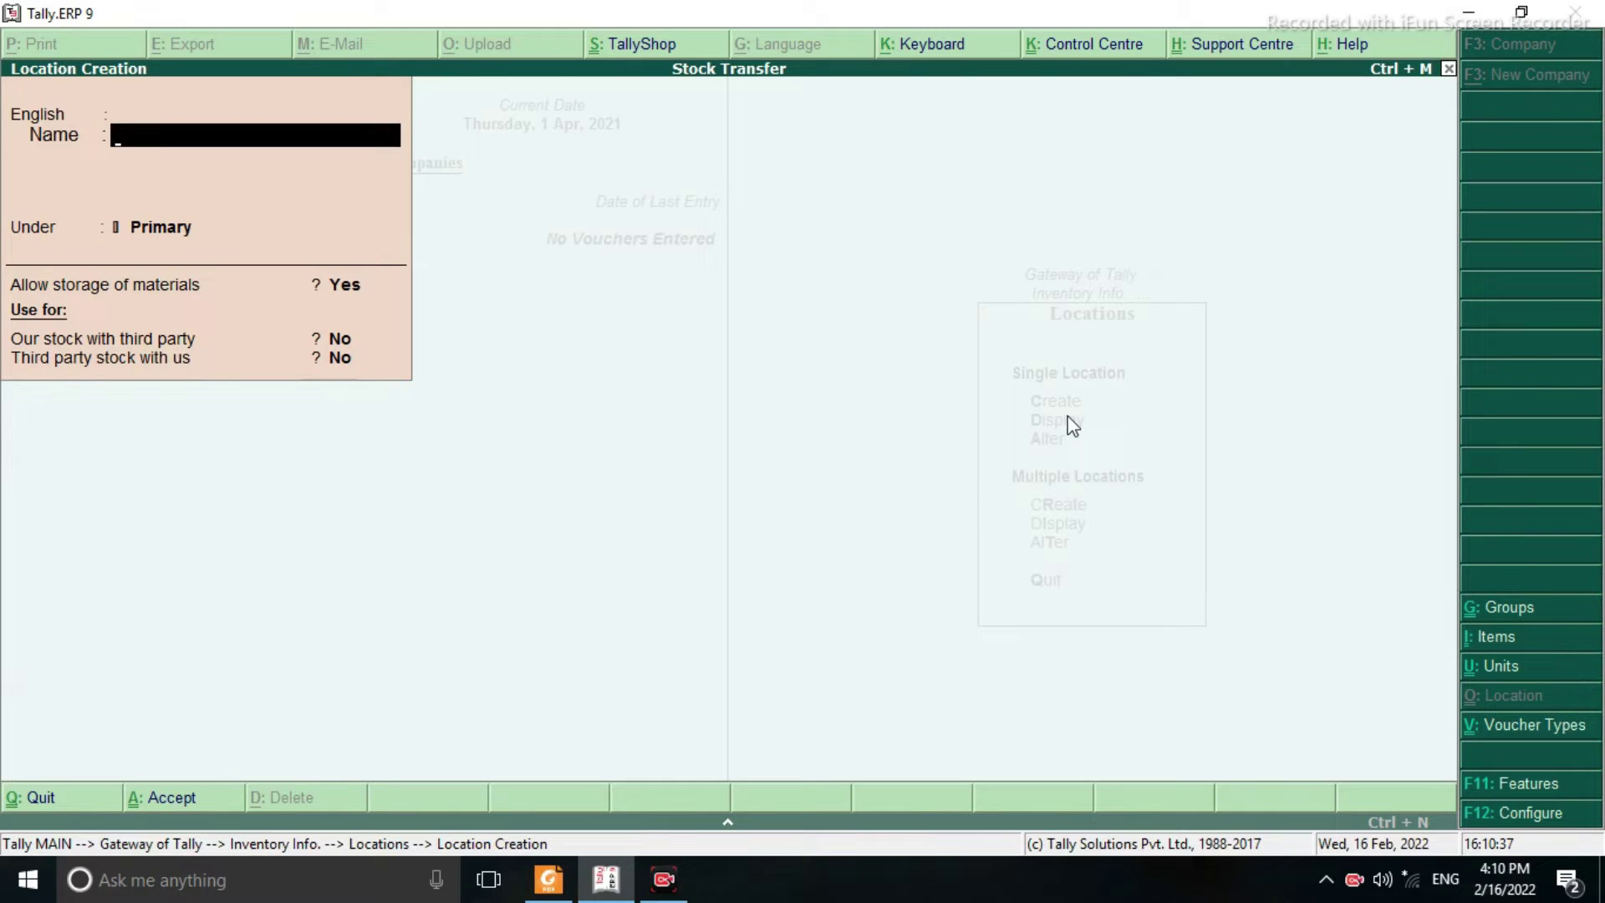
Create the location JAUNPUR GODWAN under Primary, and return to the Gateway of Tally
text(JAUNPUR GODWAN)
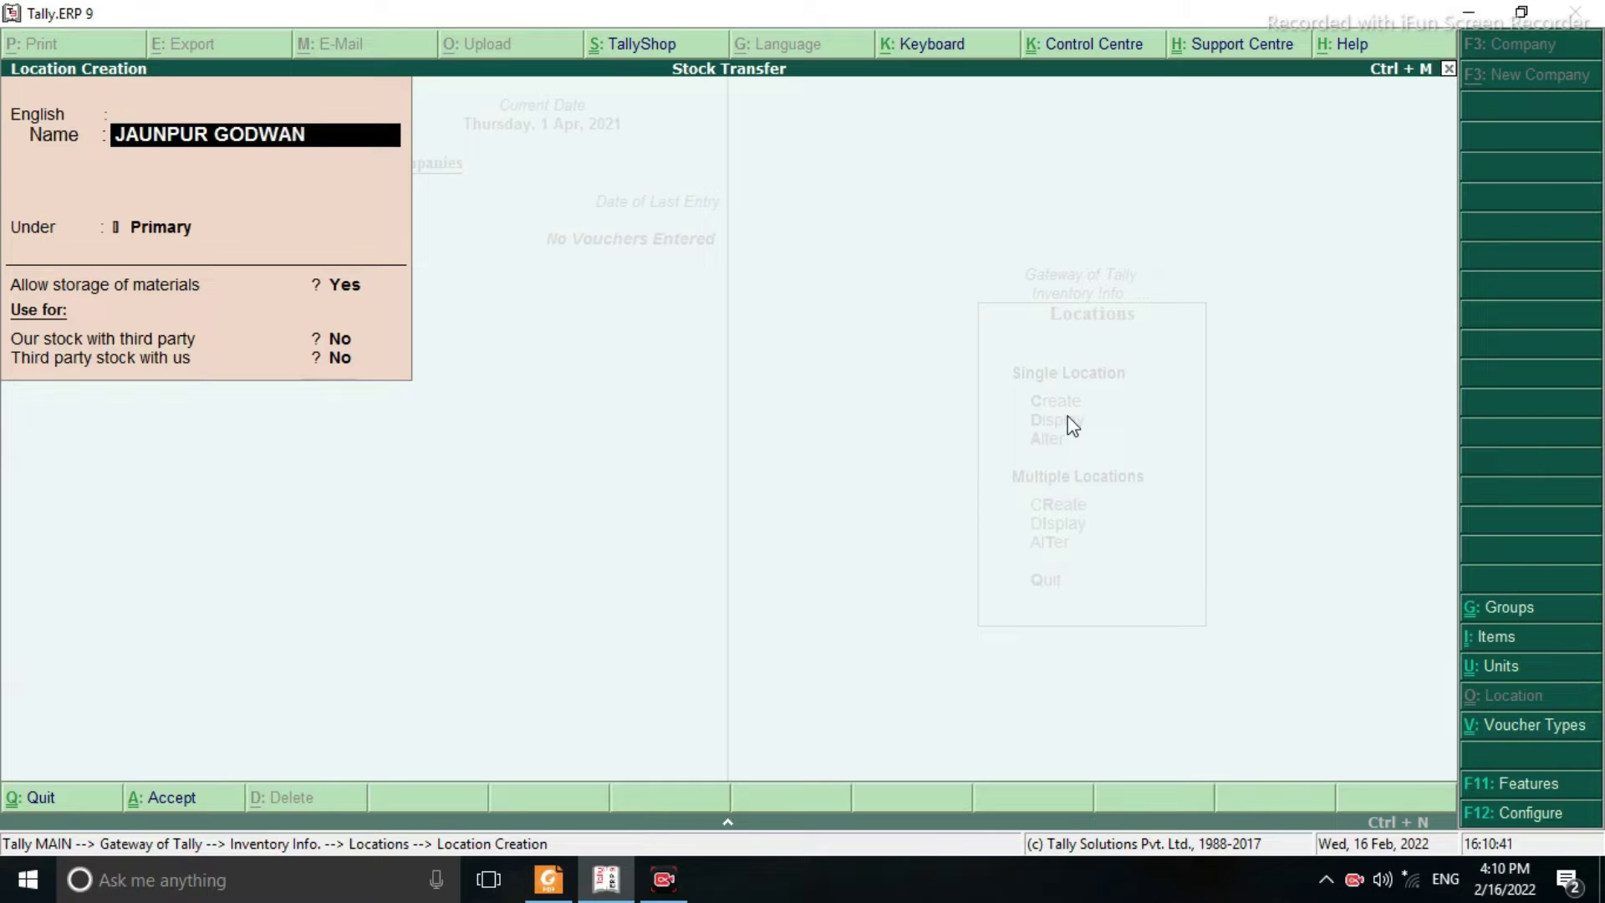
key(Return)
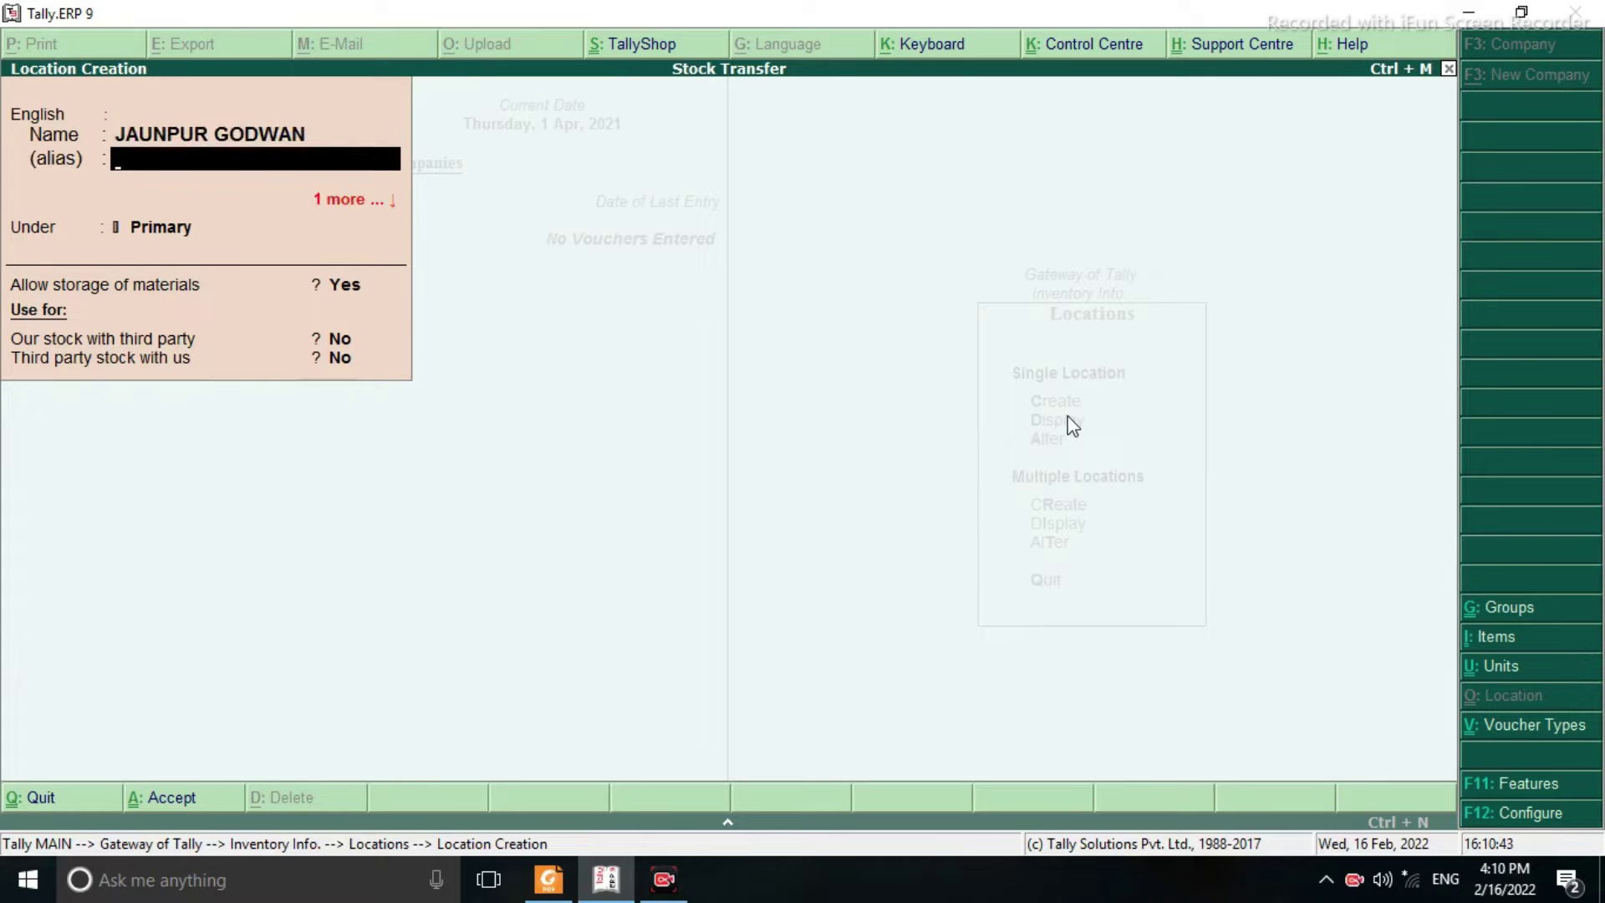
key(ctrl+a)
key(Escape)
key(y)
key(Escape)
key(Escape)
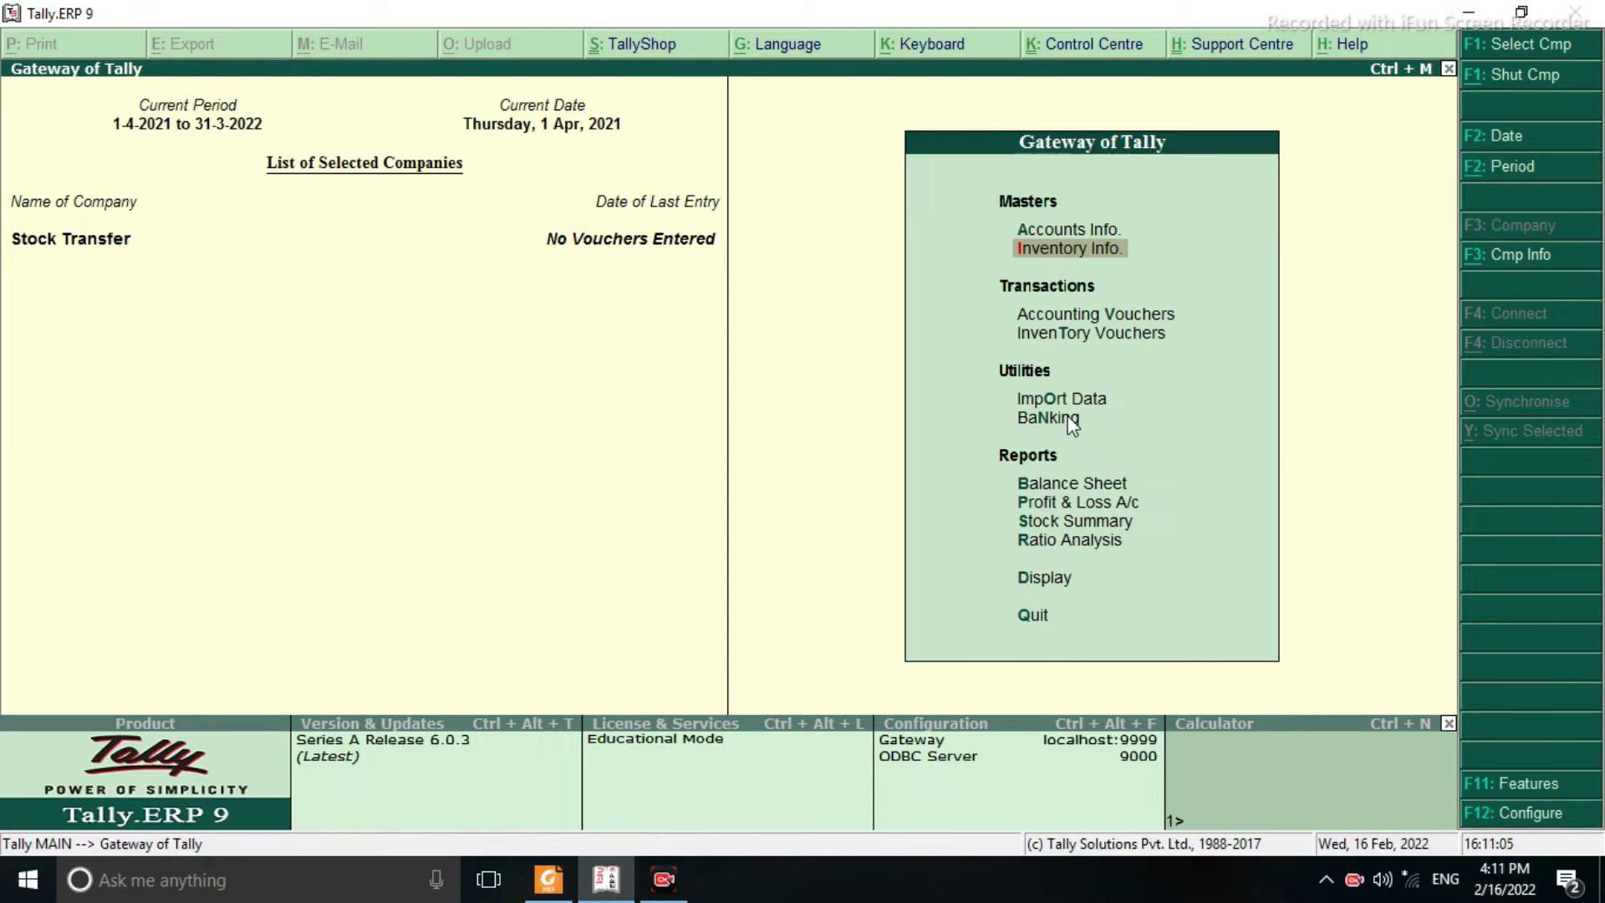
Start a Purchase voucher with supplier invoice number 1 dated 1-Apr-2021 and Cash as the party account
key(Down)
key(Down)
key(Return)
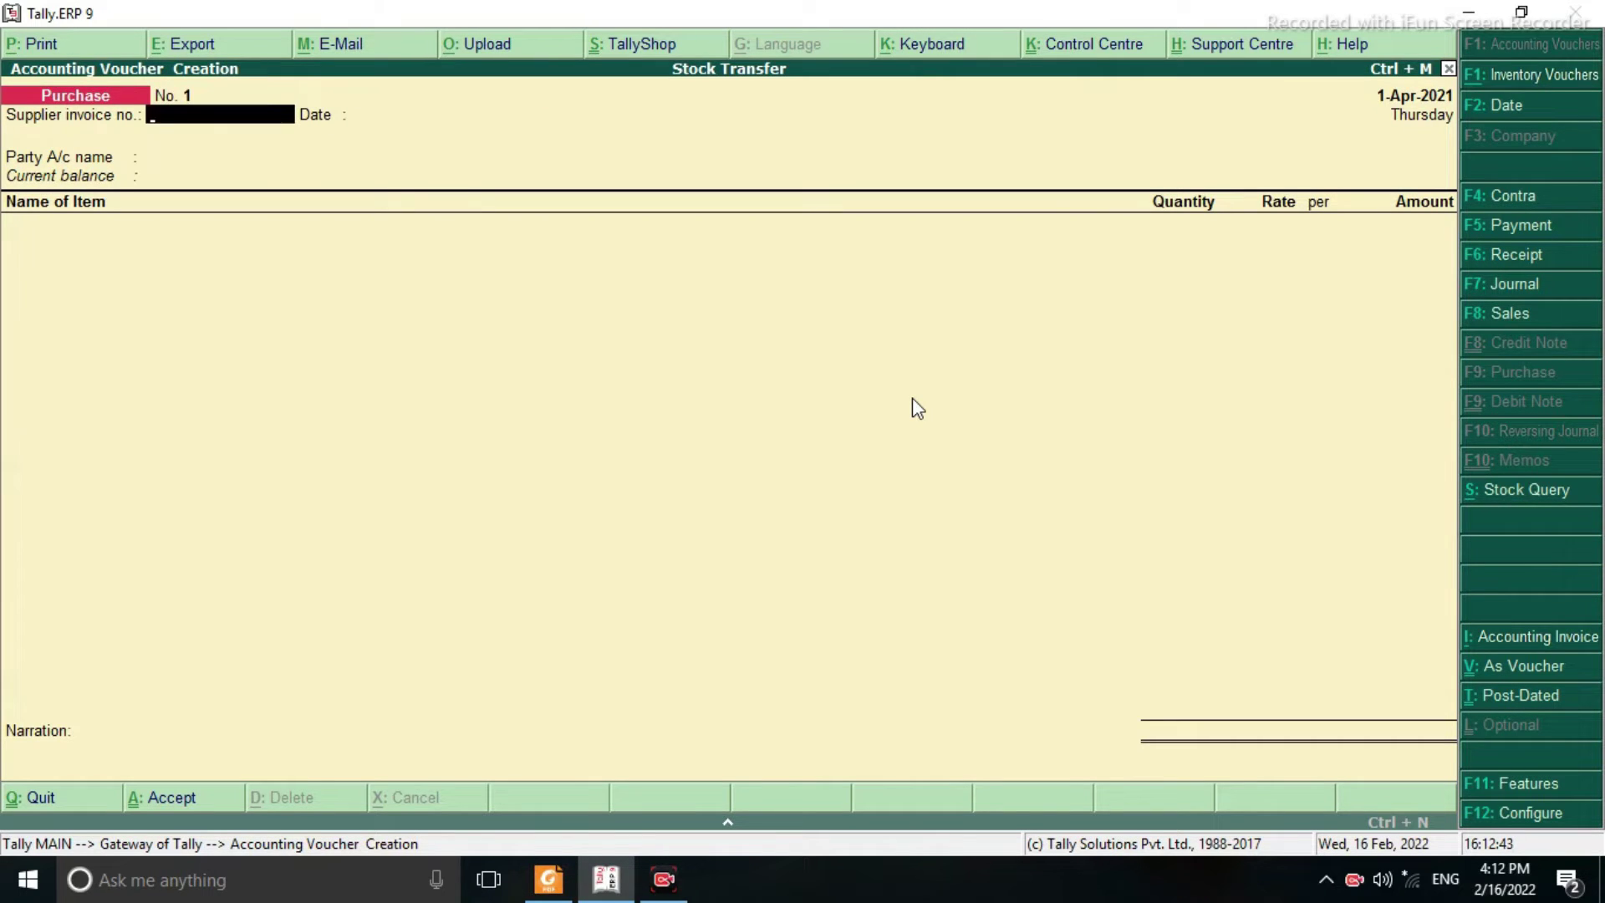
text(1)
key(Return)
key(Return)
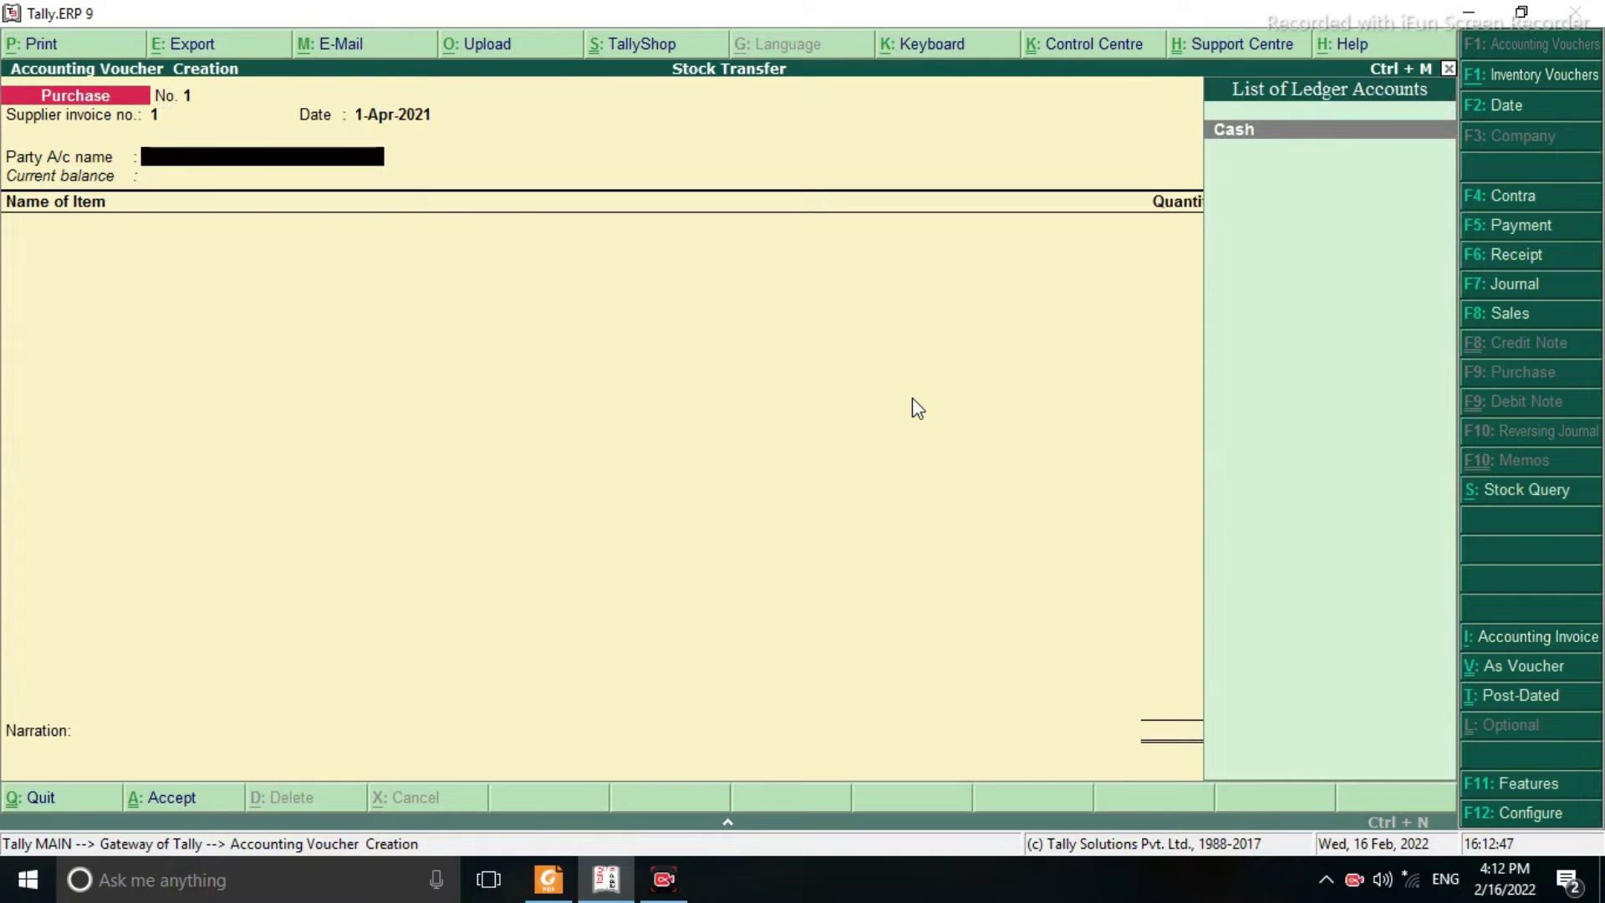
key(Return)
key(Return)
key(Return)
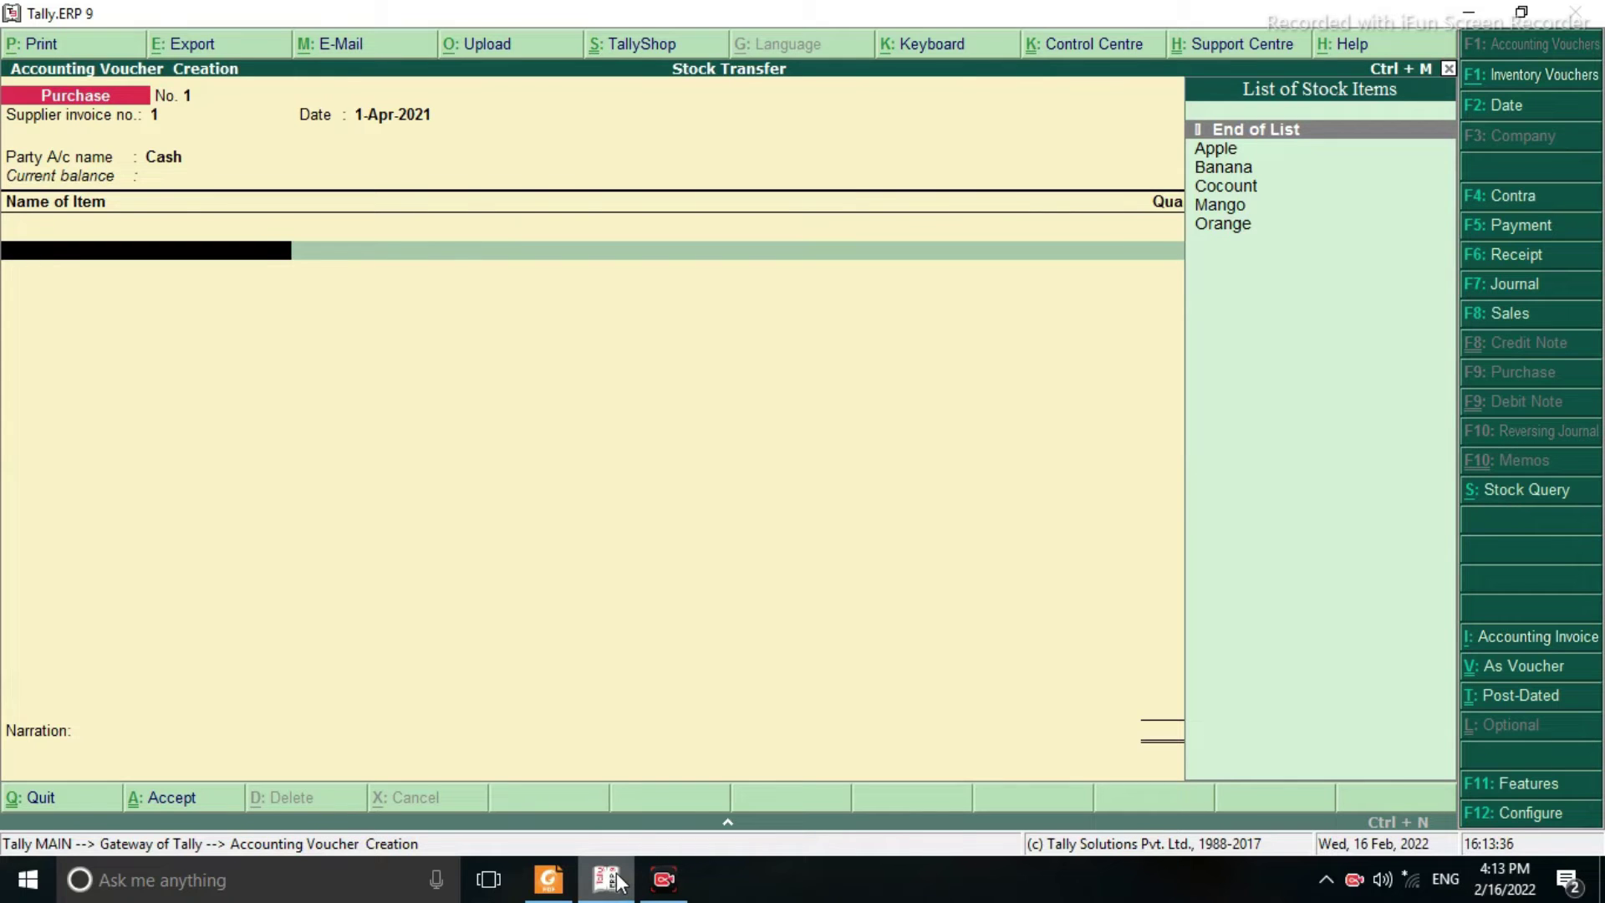
Add Mango as the first purchase item and allocate it to the location APT -TECH GODWAN
key(Down)
key(Down)
key(Down)
key(Down)
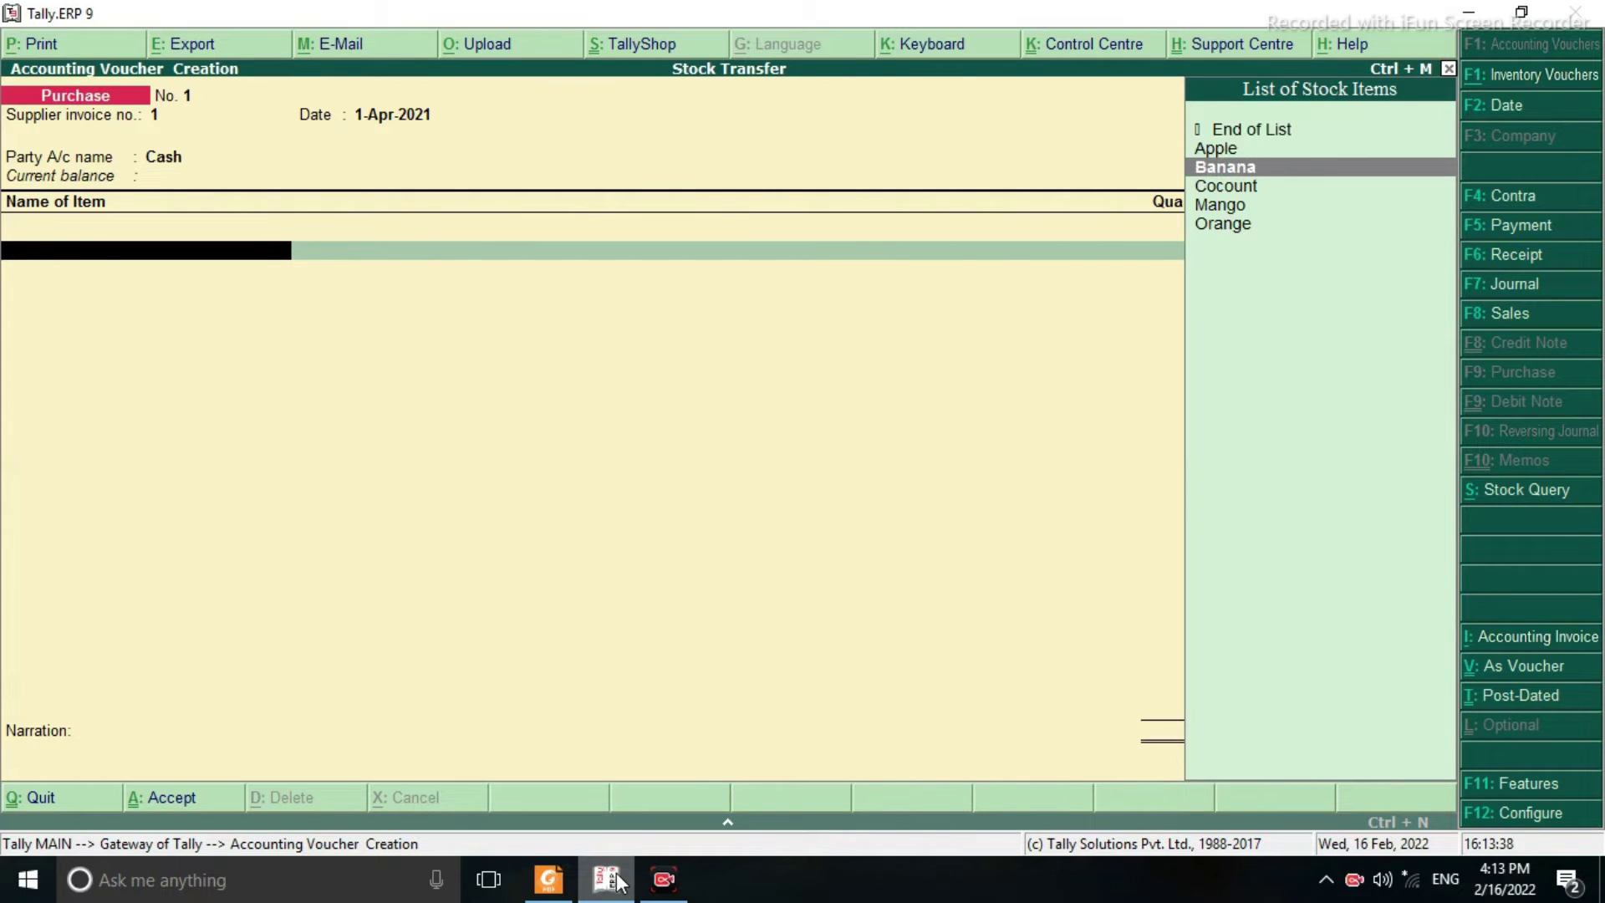
key(Return)
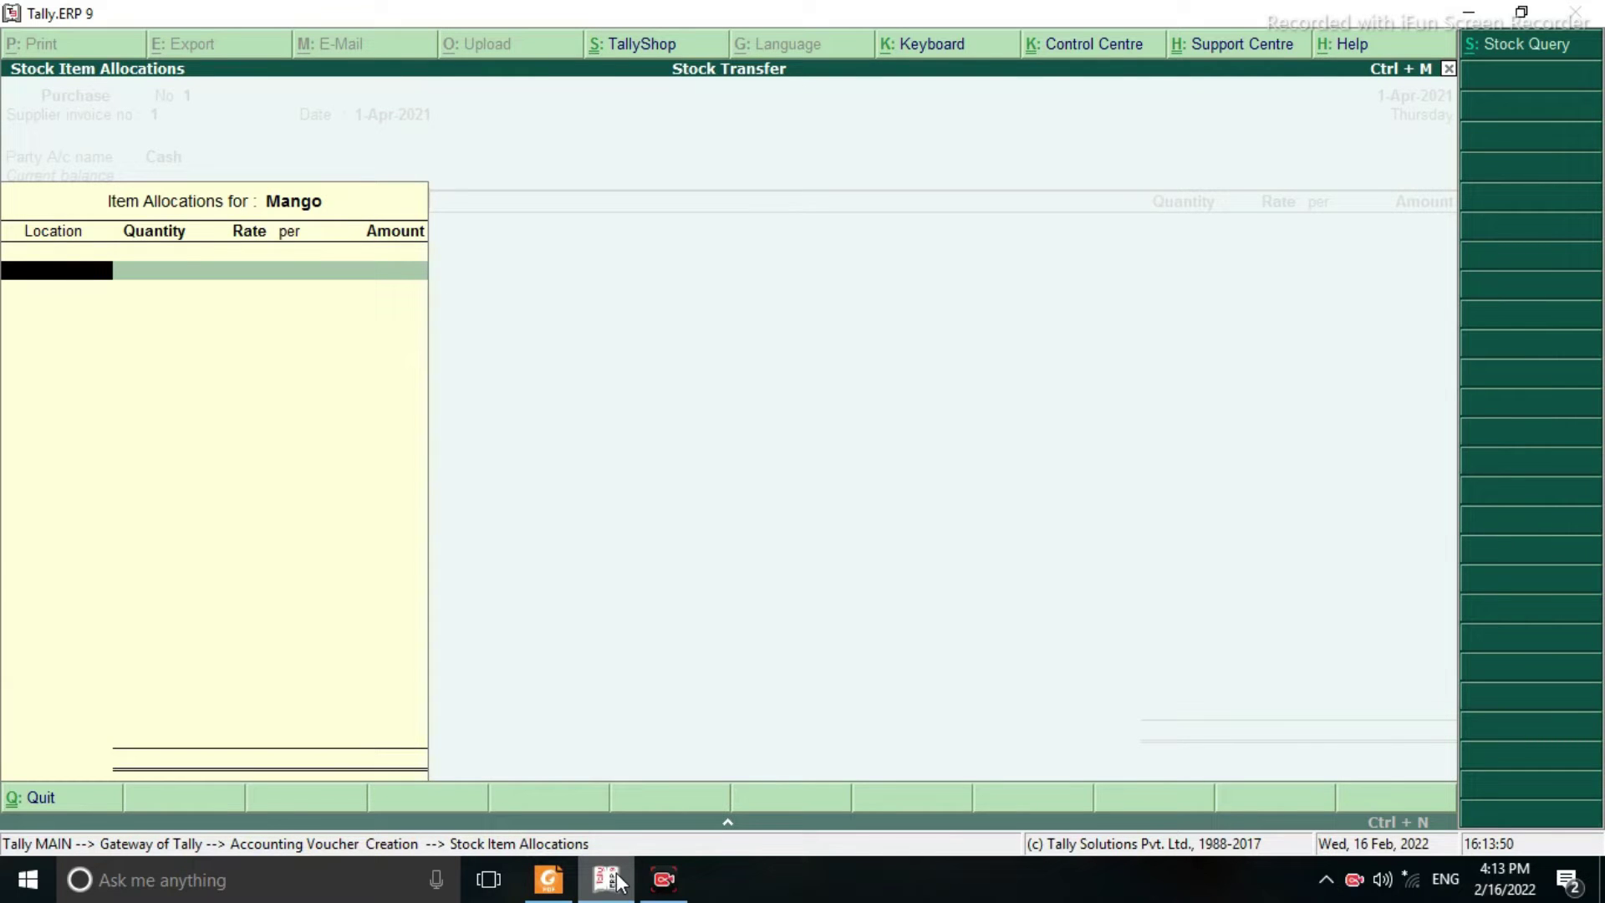
key(space)
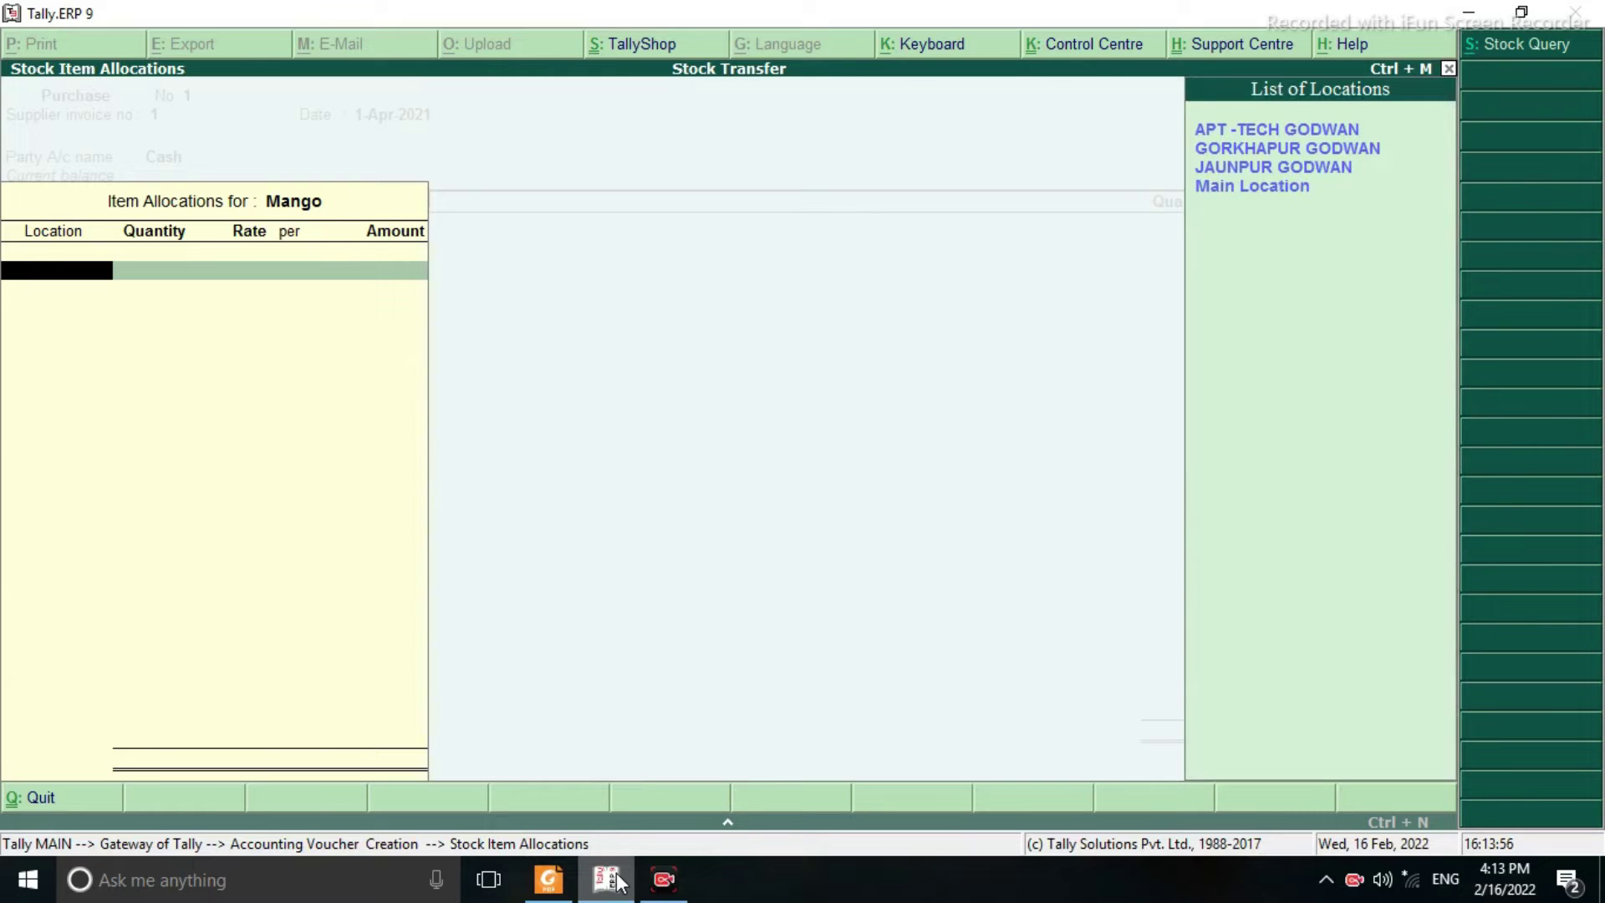
key(Down)
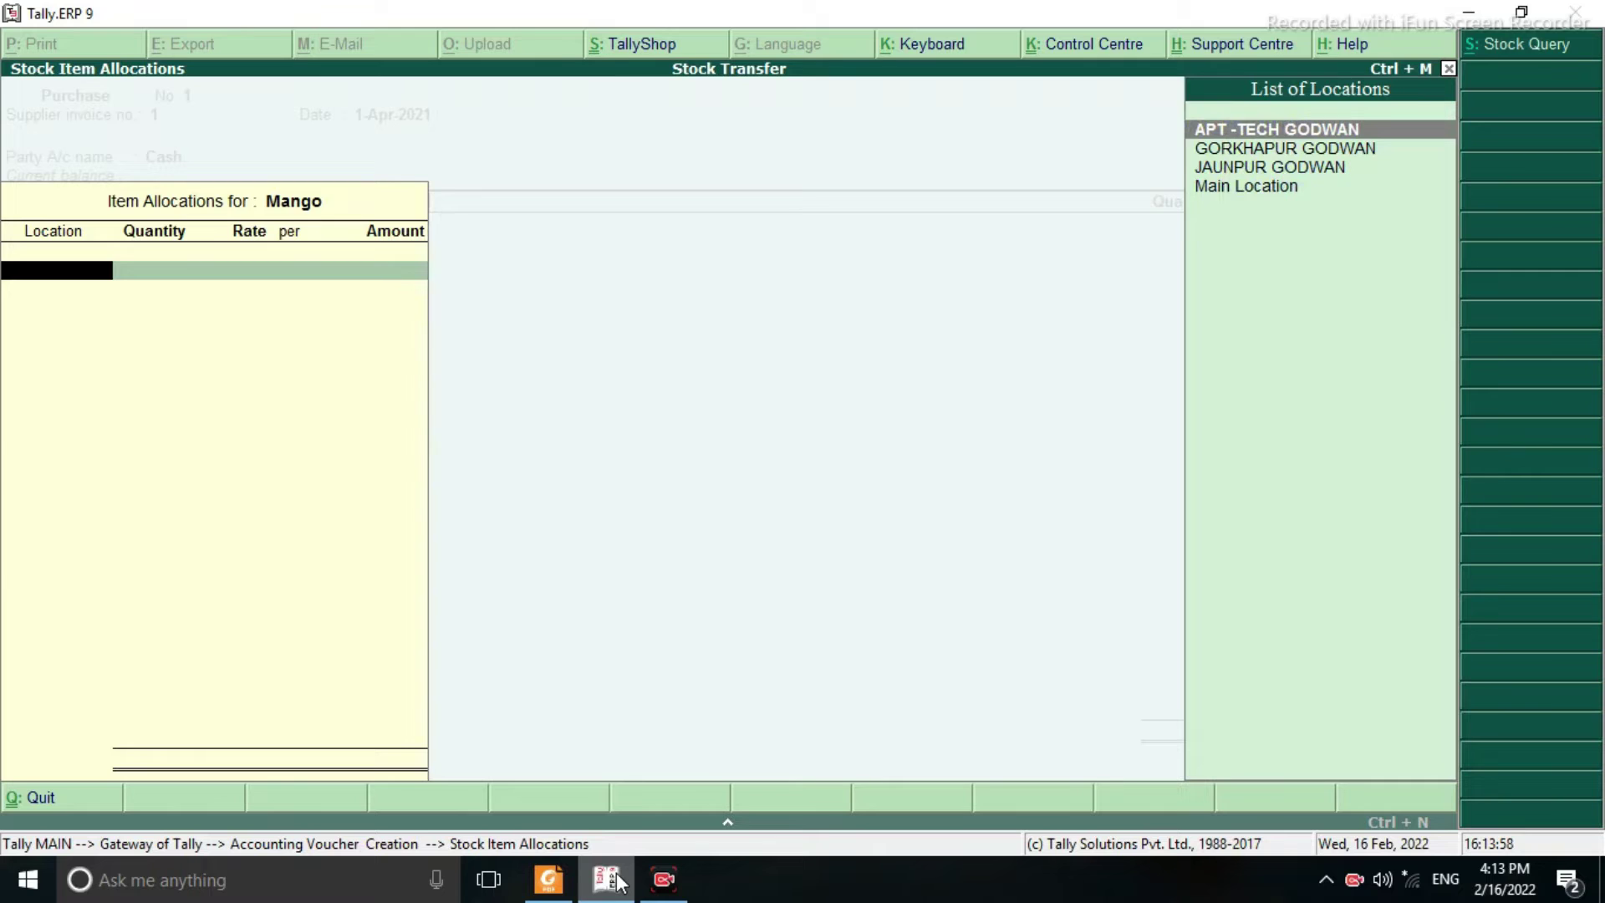
key(Return)
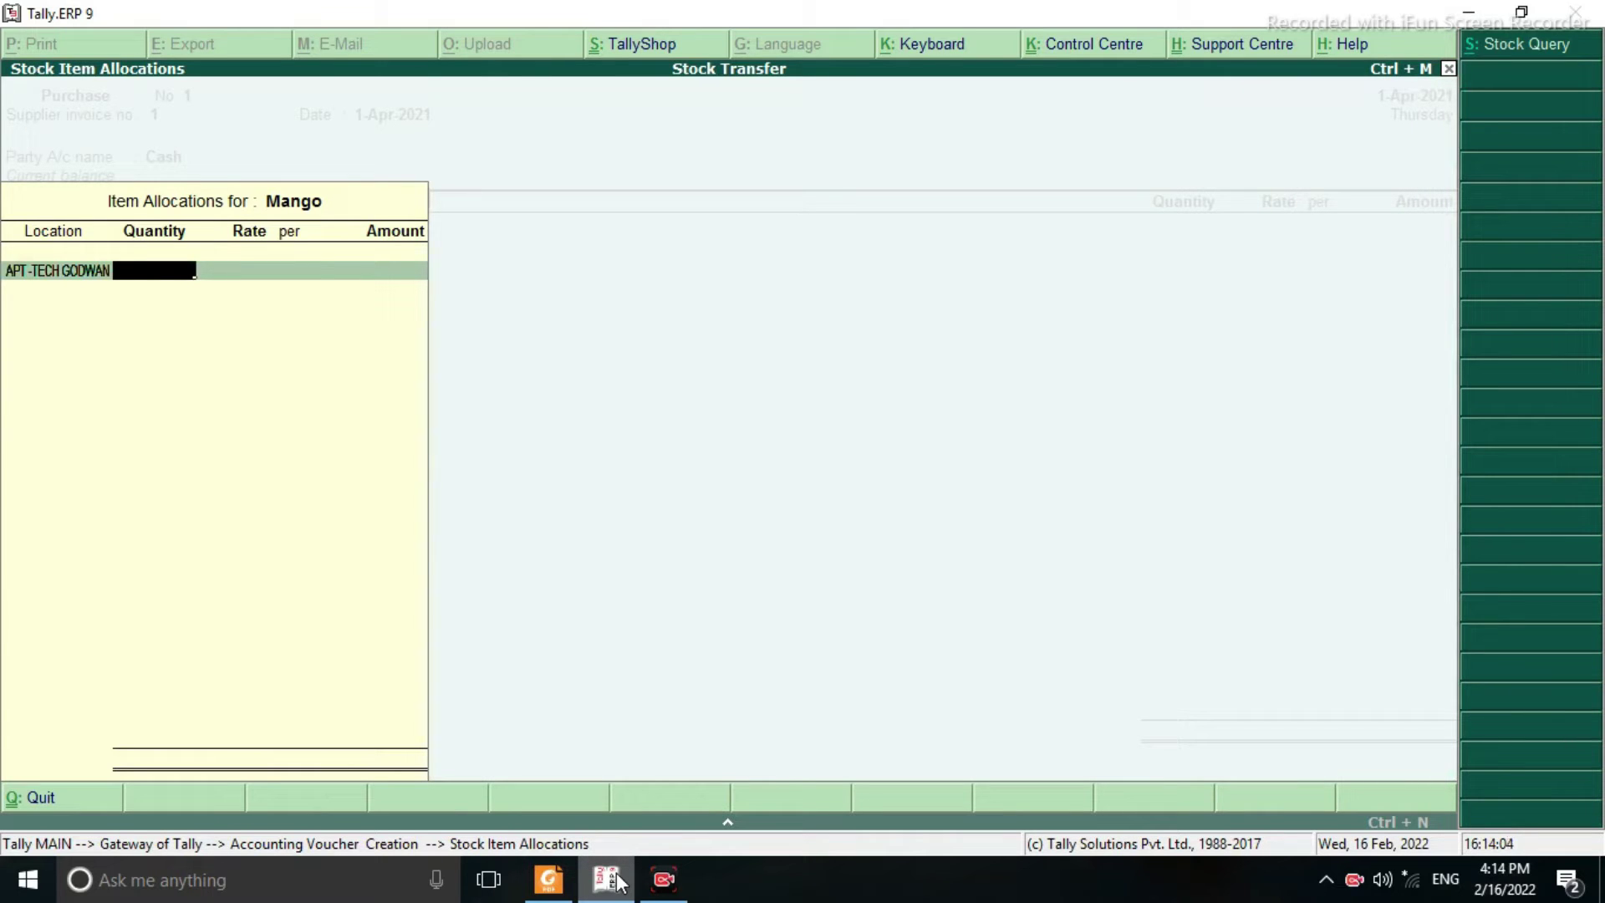
Set the Mango allocation to 800 peti at a rate of 5,000 and accept the item line
text(800)
key(Return)
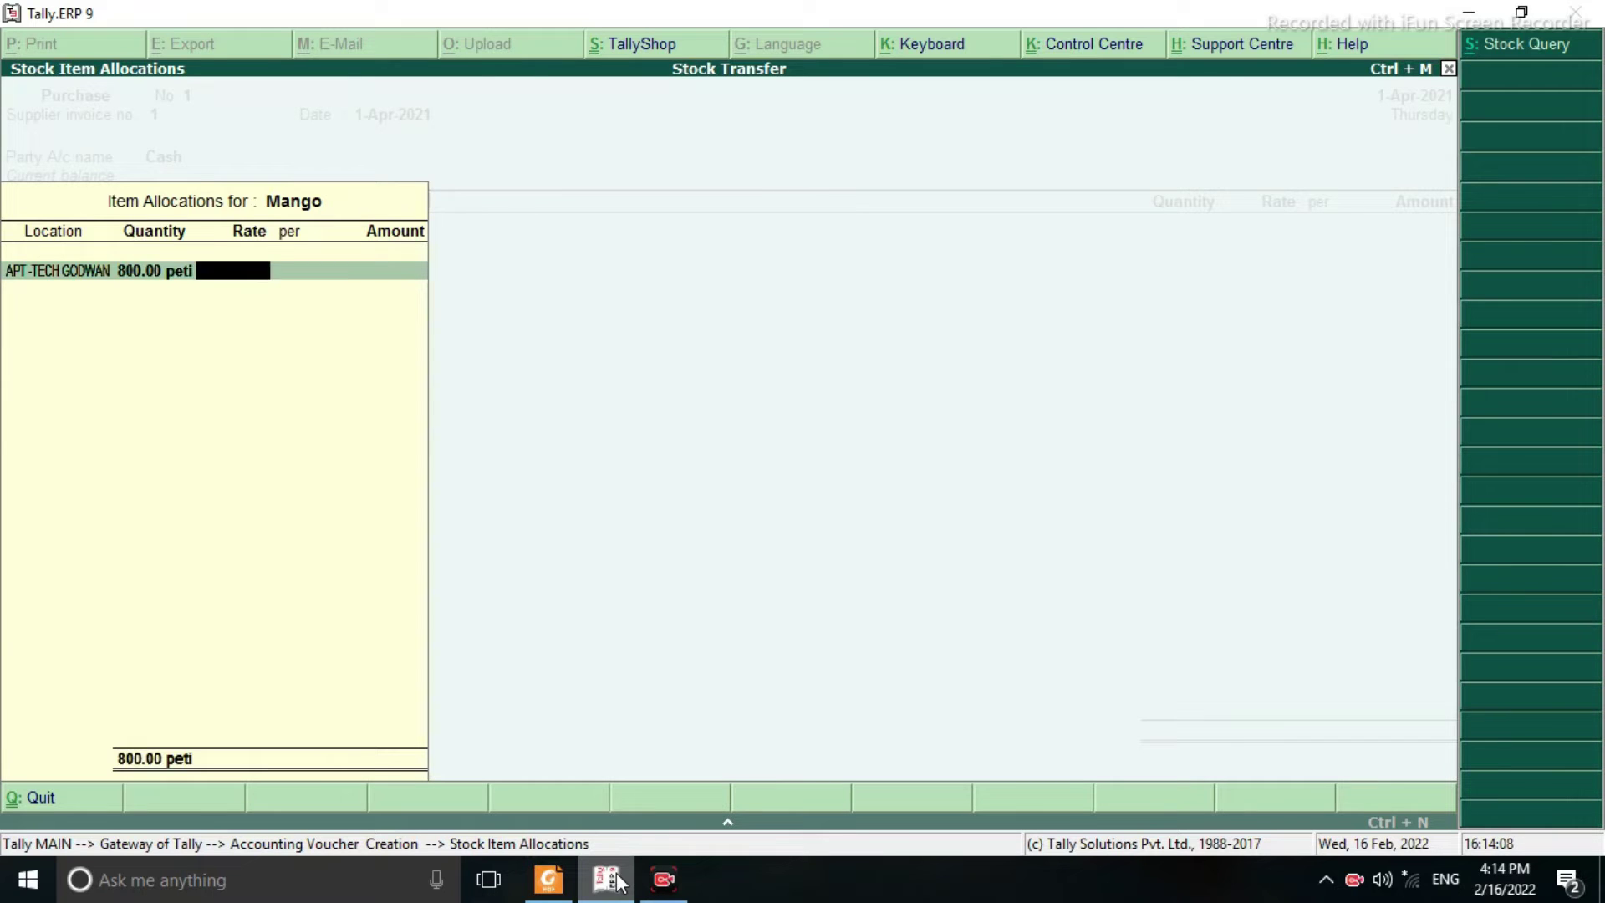
text(5,000)
key(Return)
key(Return)
key(Return)
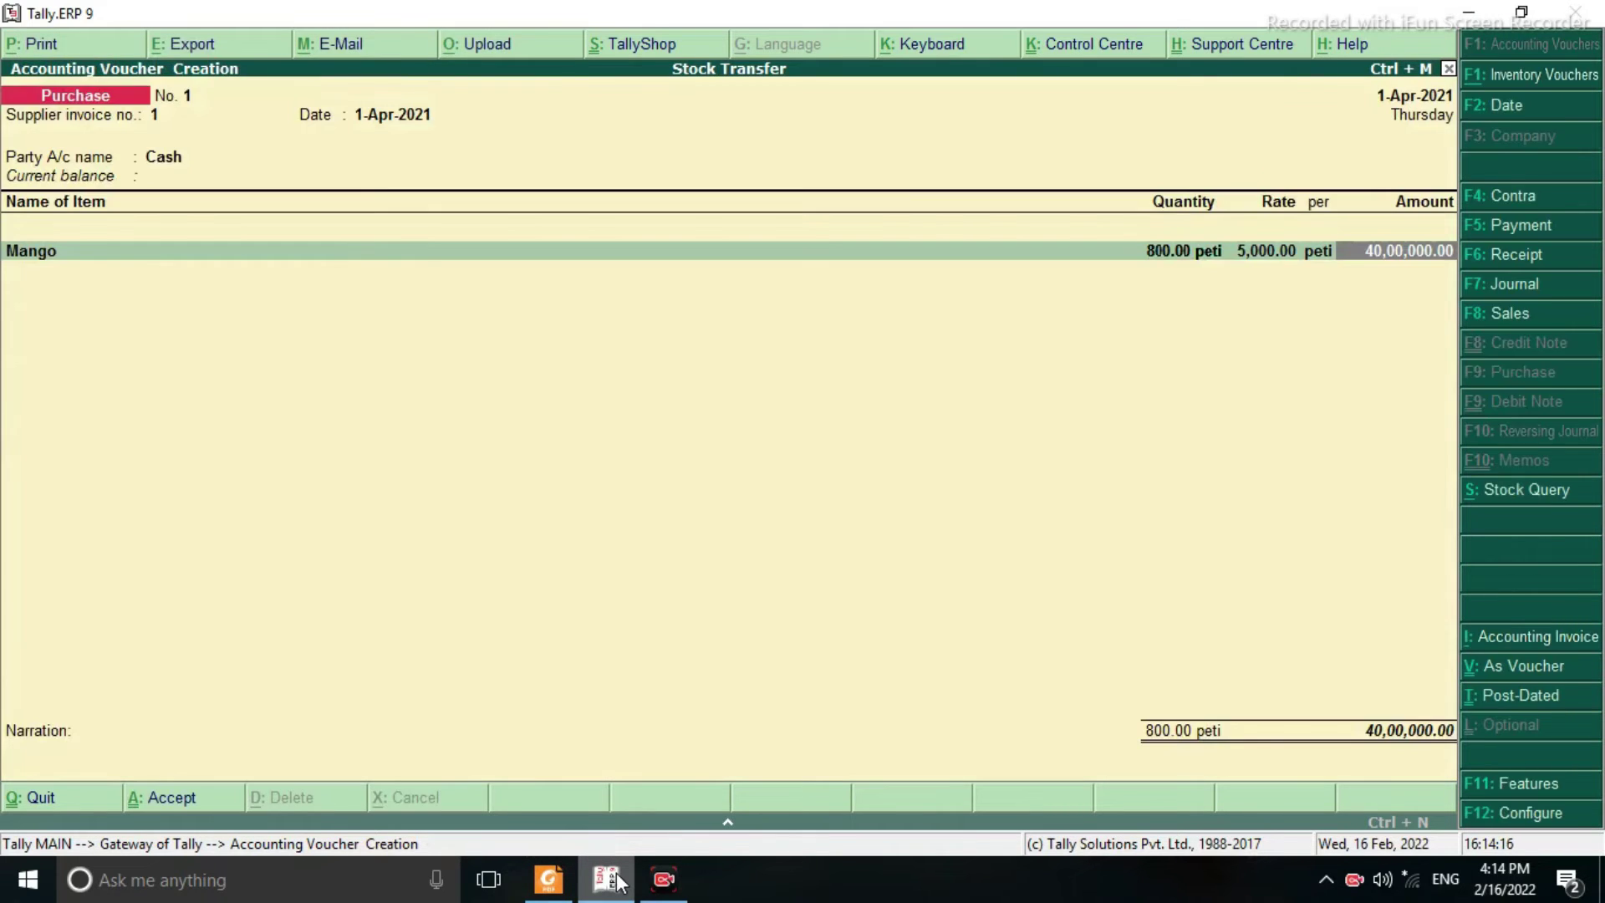
key(Return)
key(Return)
key(Return)
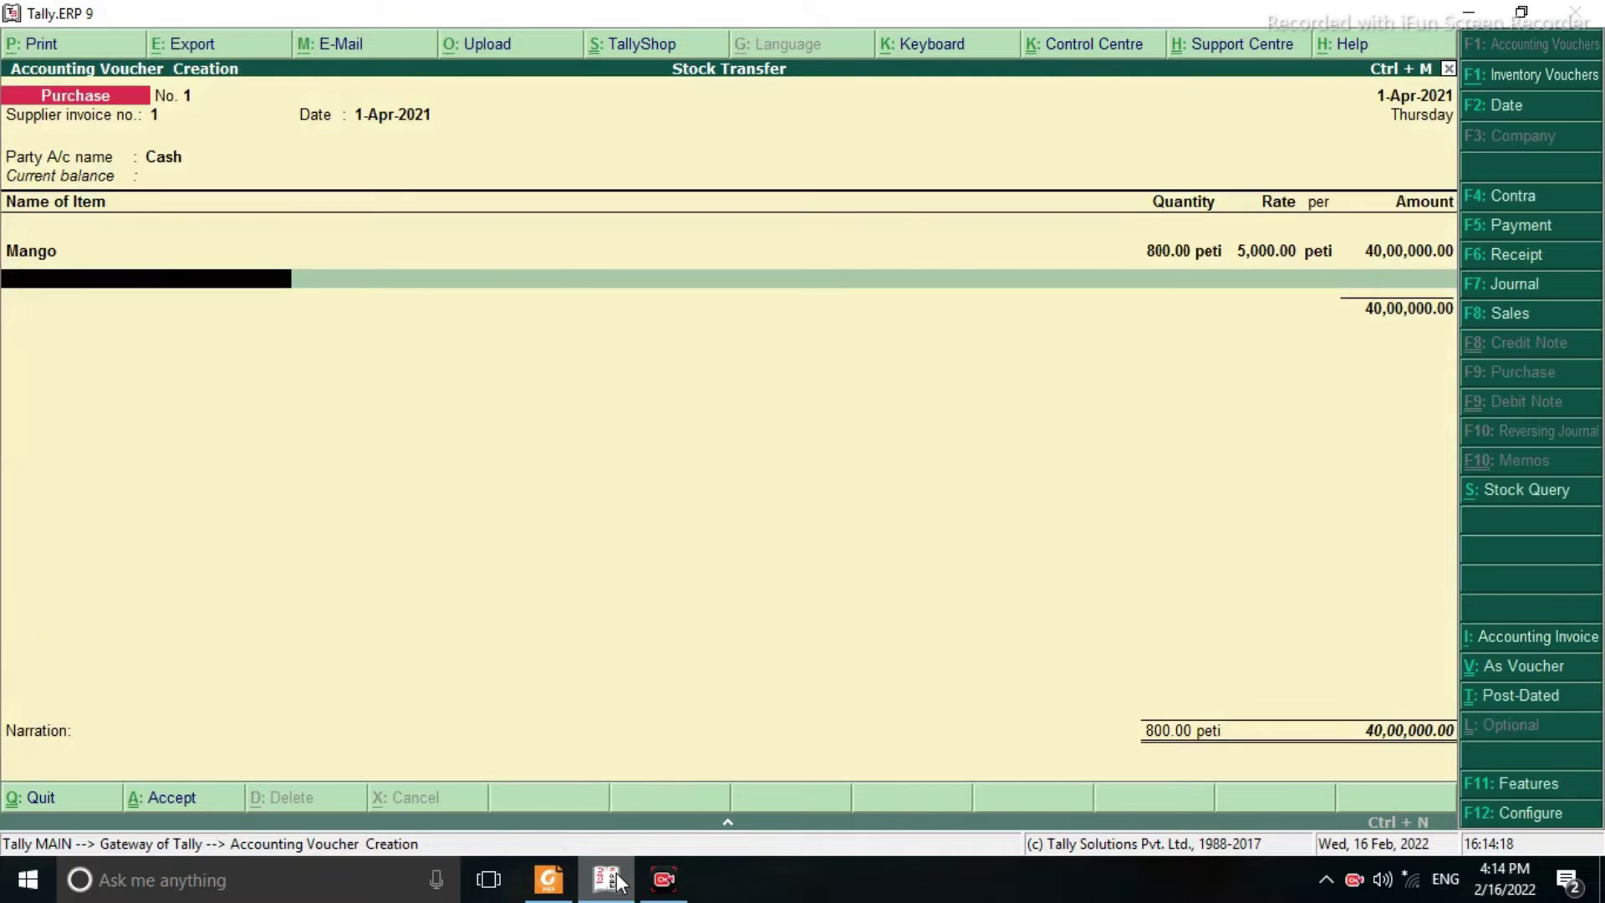
Add Orange as the second purchase item and allocate it to the location APT -TECH GODWAN
key(Down)
key(Down)
key(Down)
key(Down)
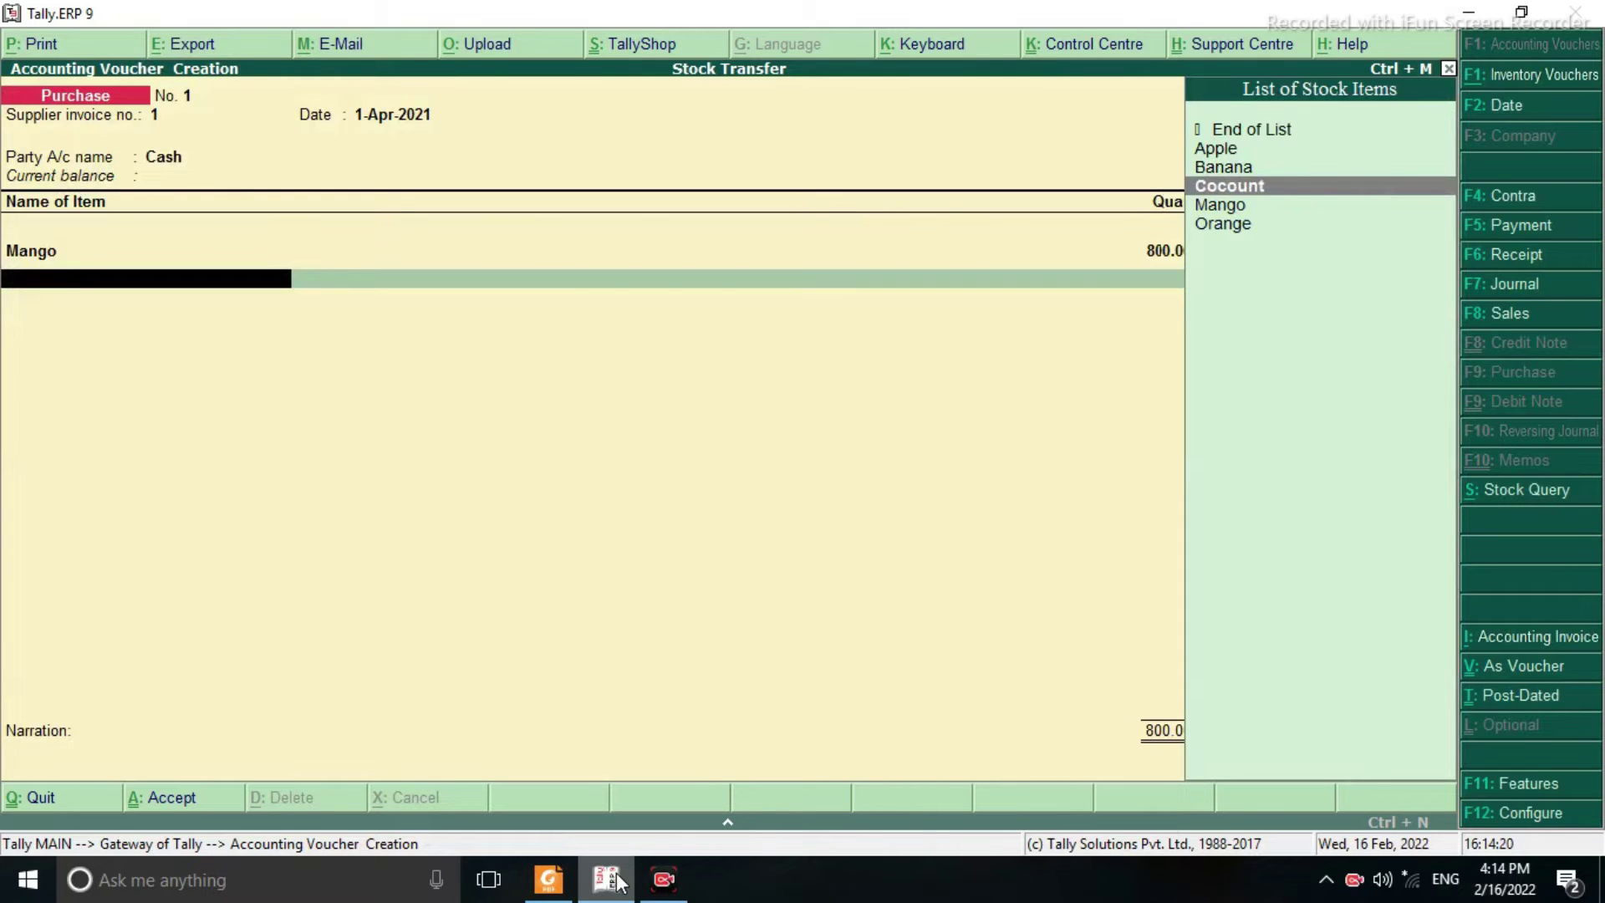
key(Return)
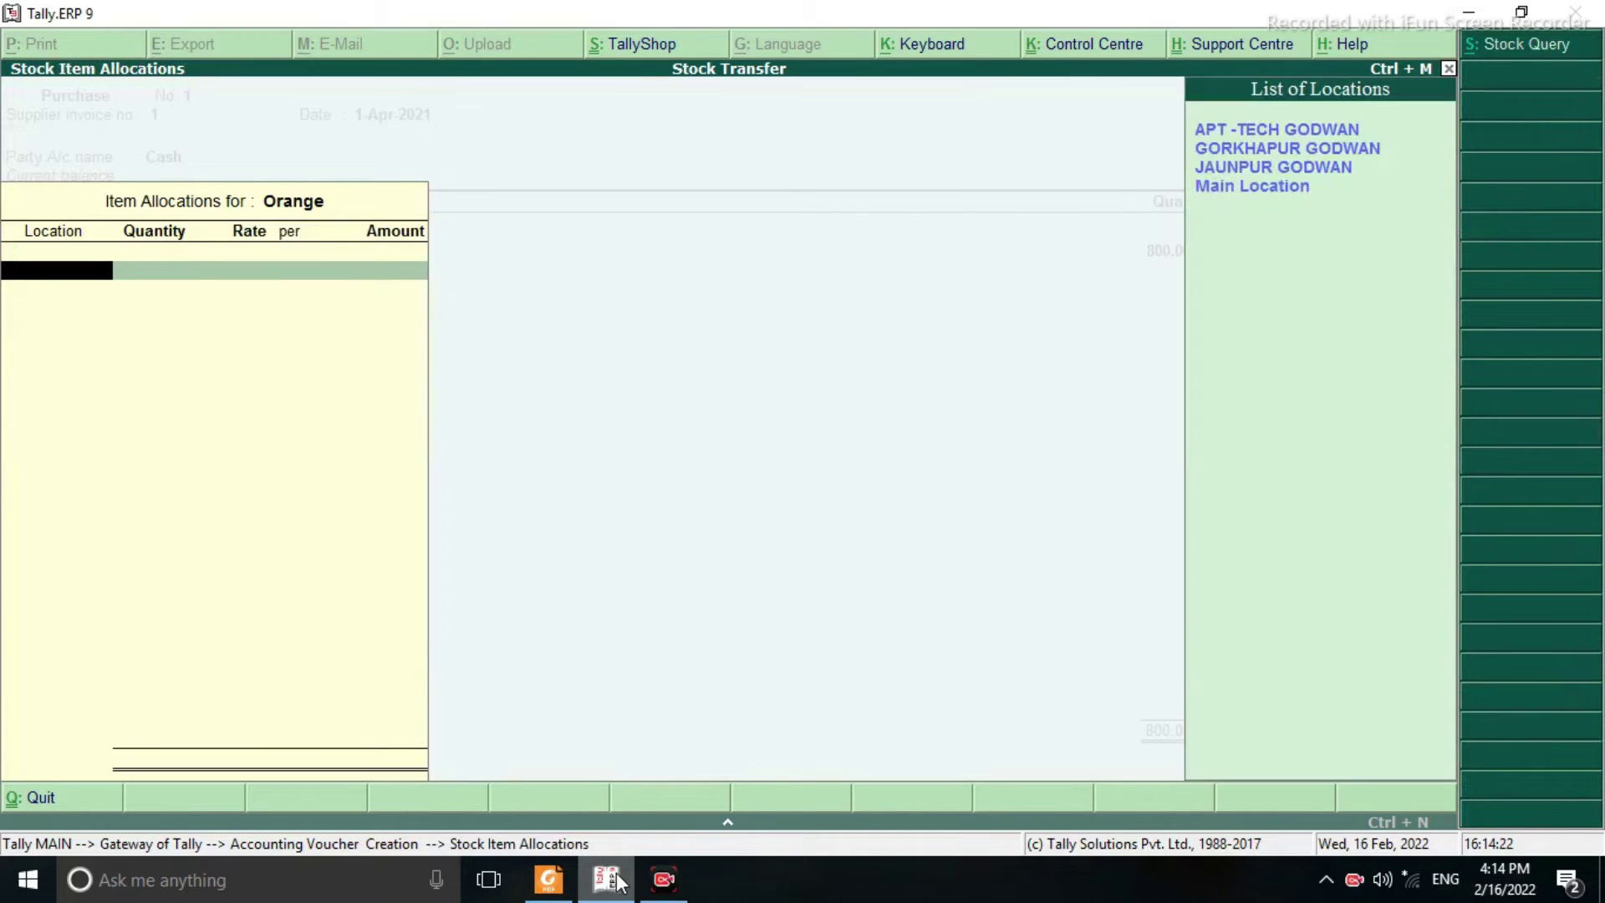
key(Return)
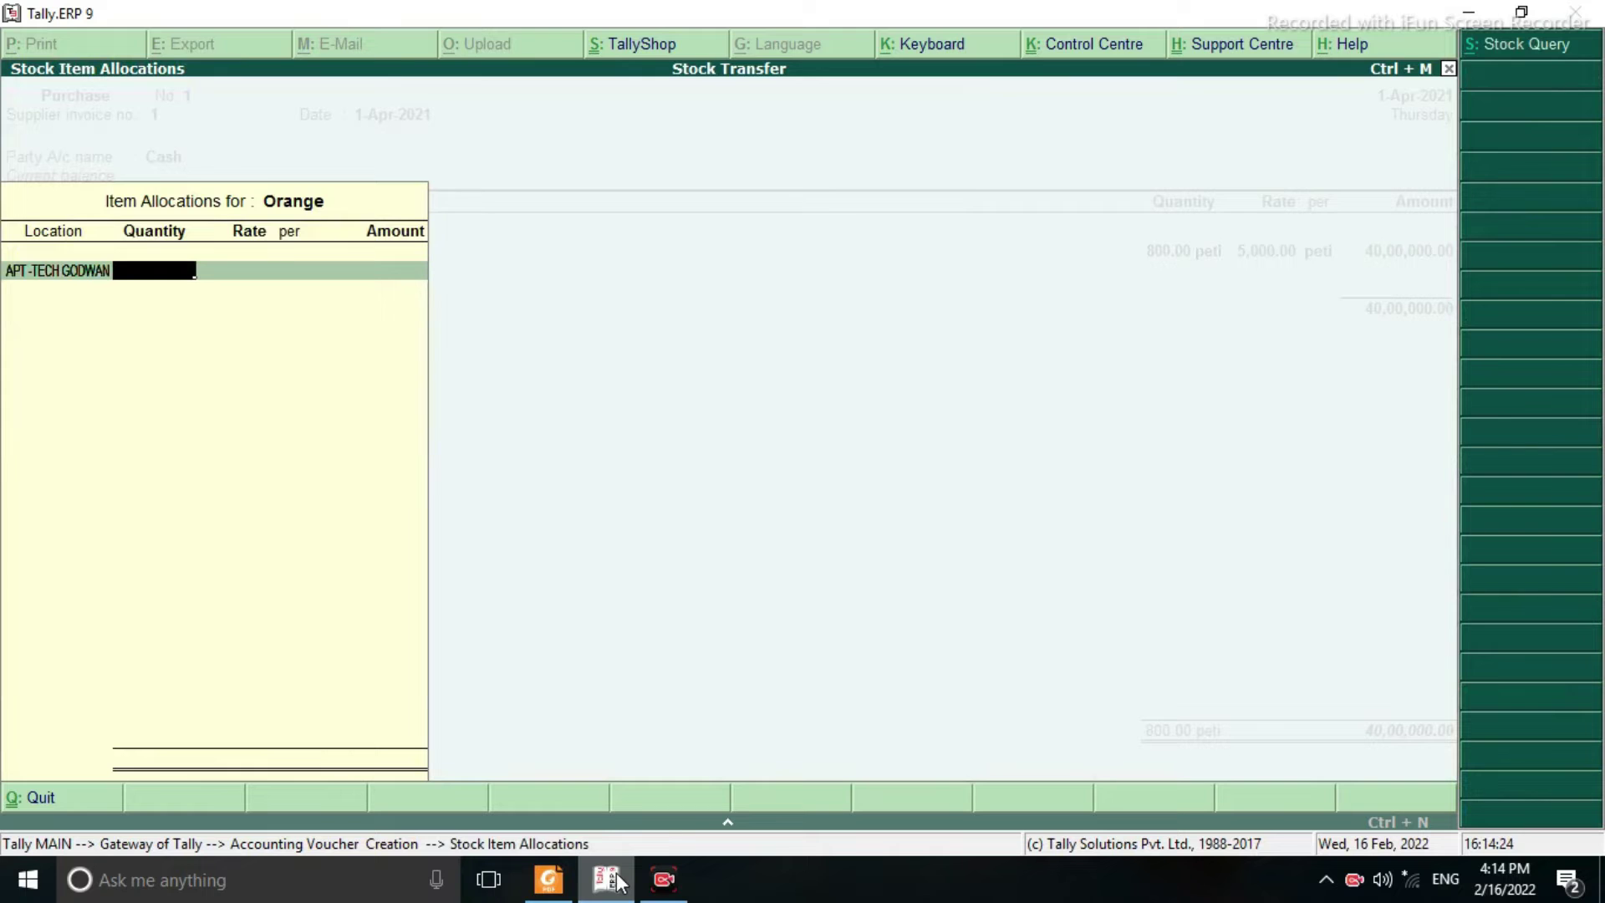
Set the Orange allocation to 700 peti at a rate of 4,500 and accept the item line
text(700)
key(Return)
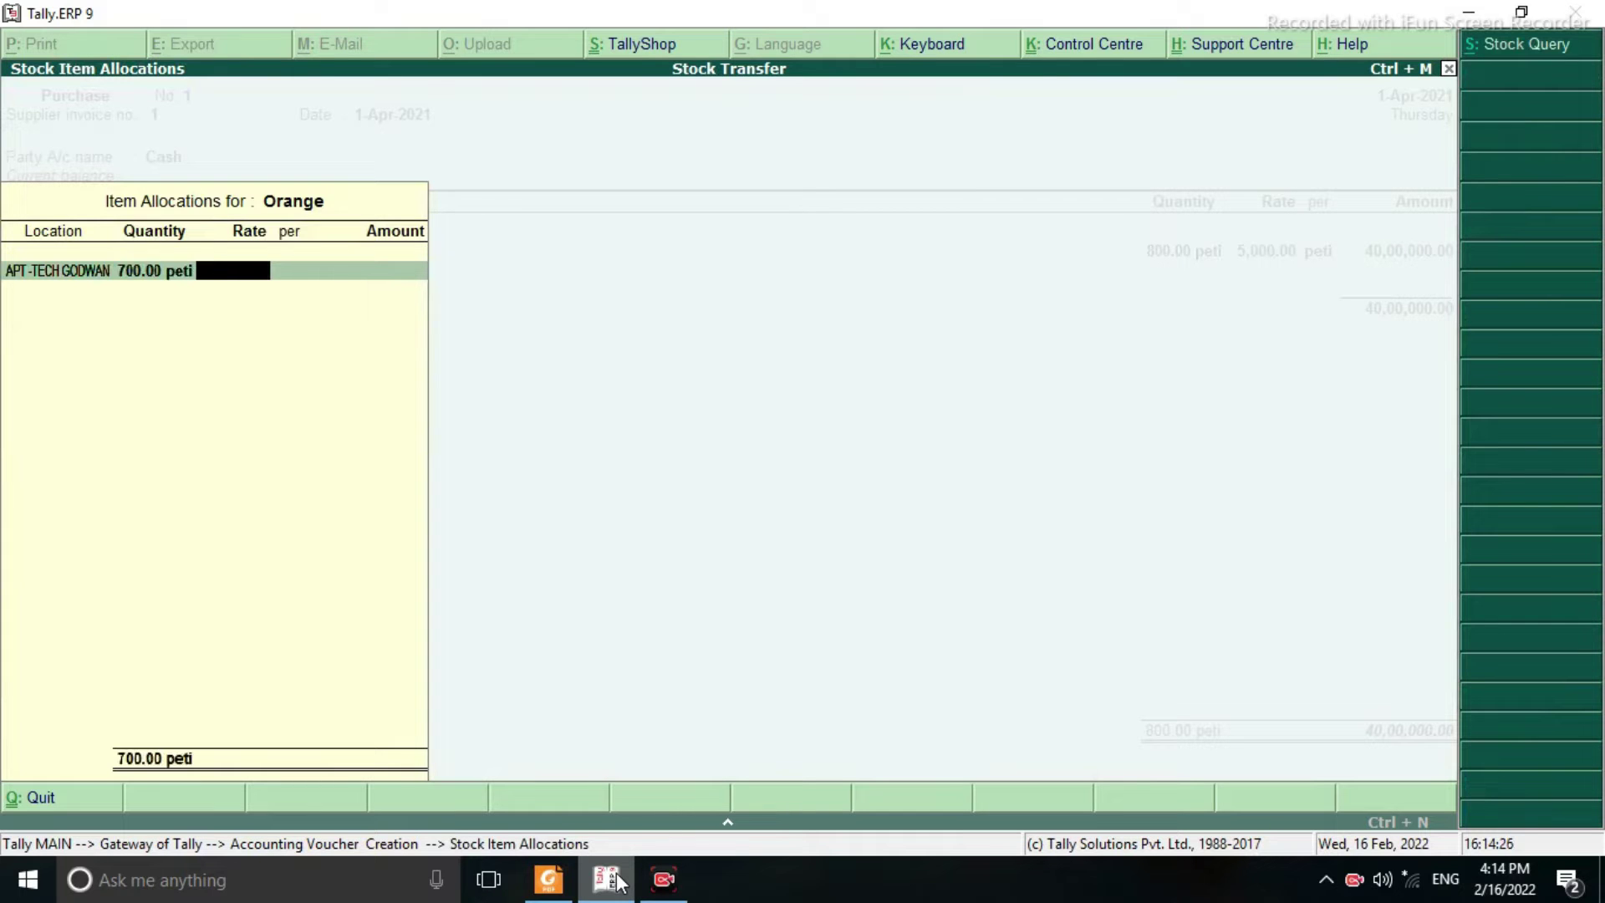
text(4500)
key(Return)
key(Return)
key(Return)
key(Return)
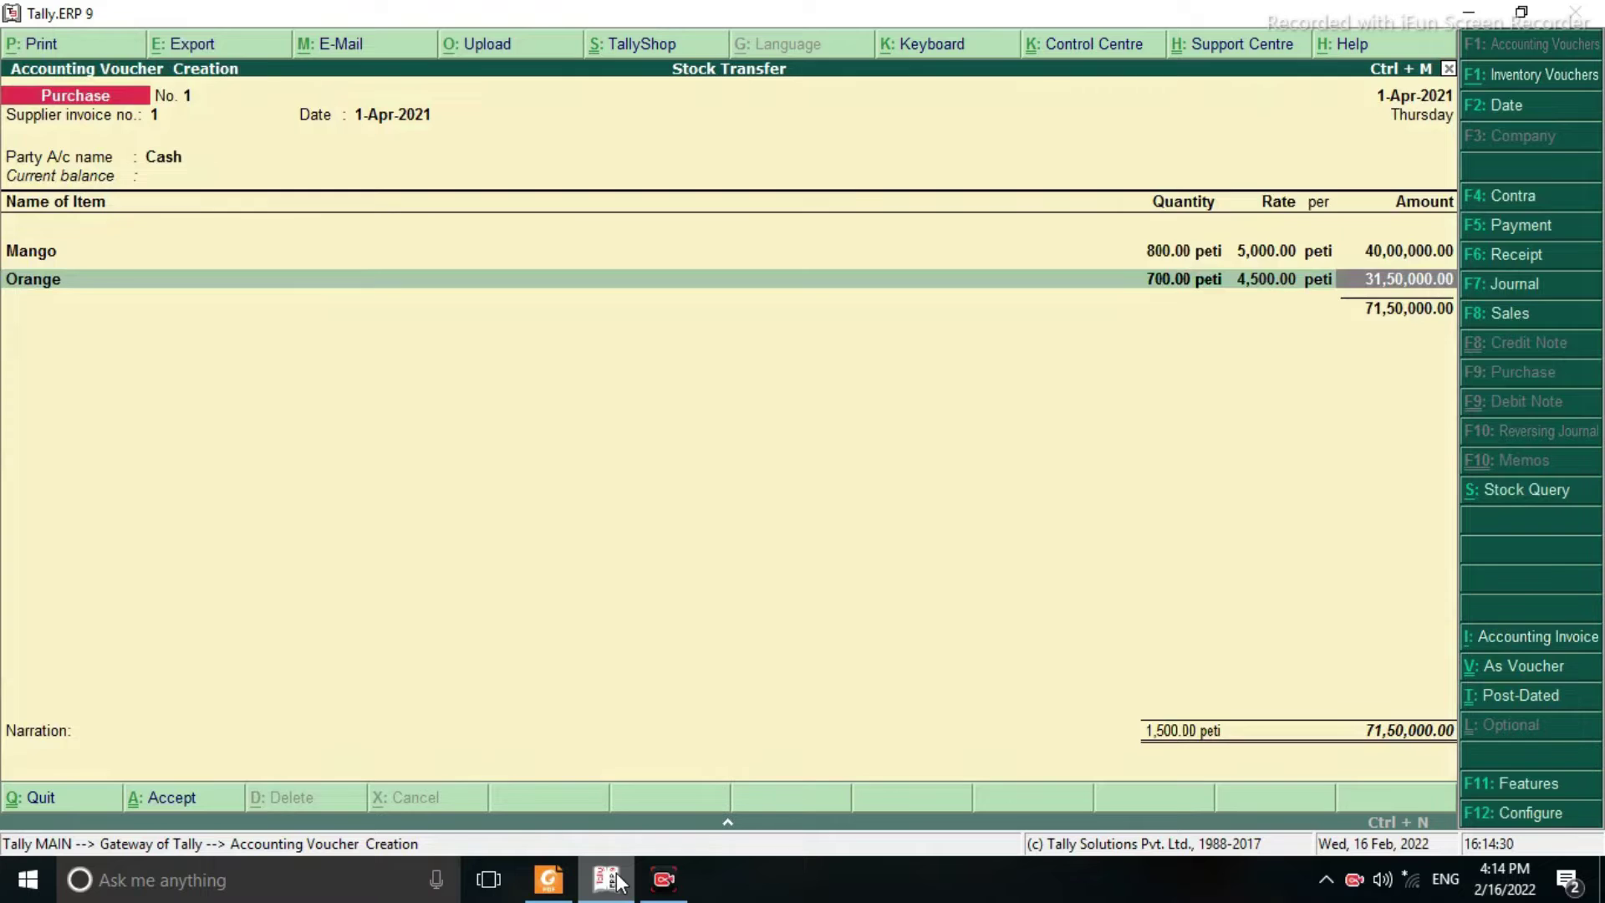
key(Return)
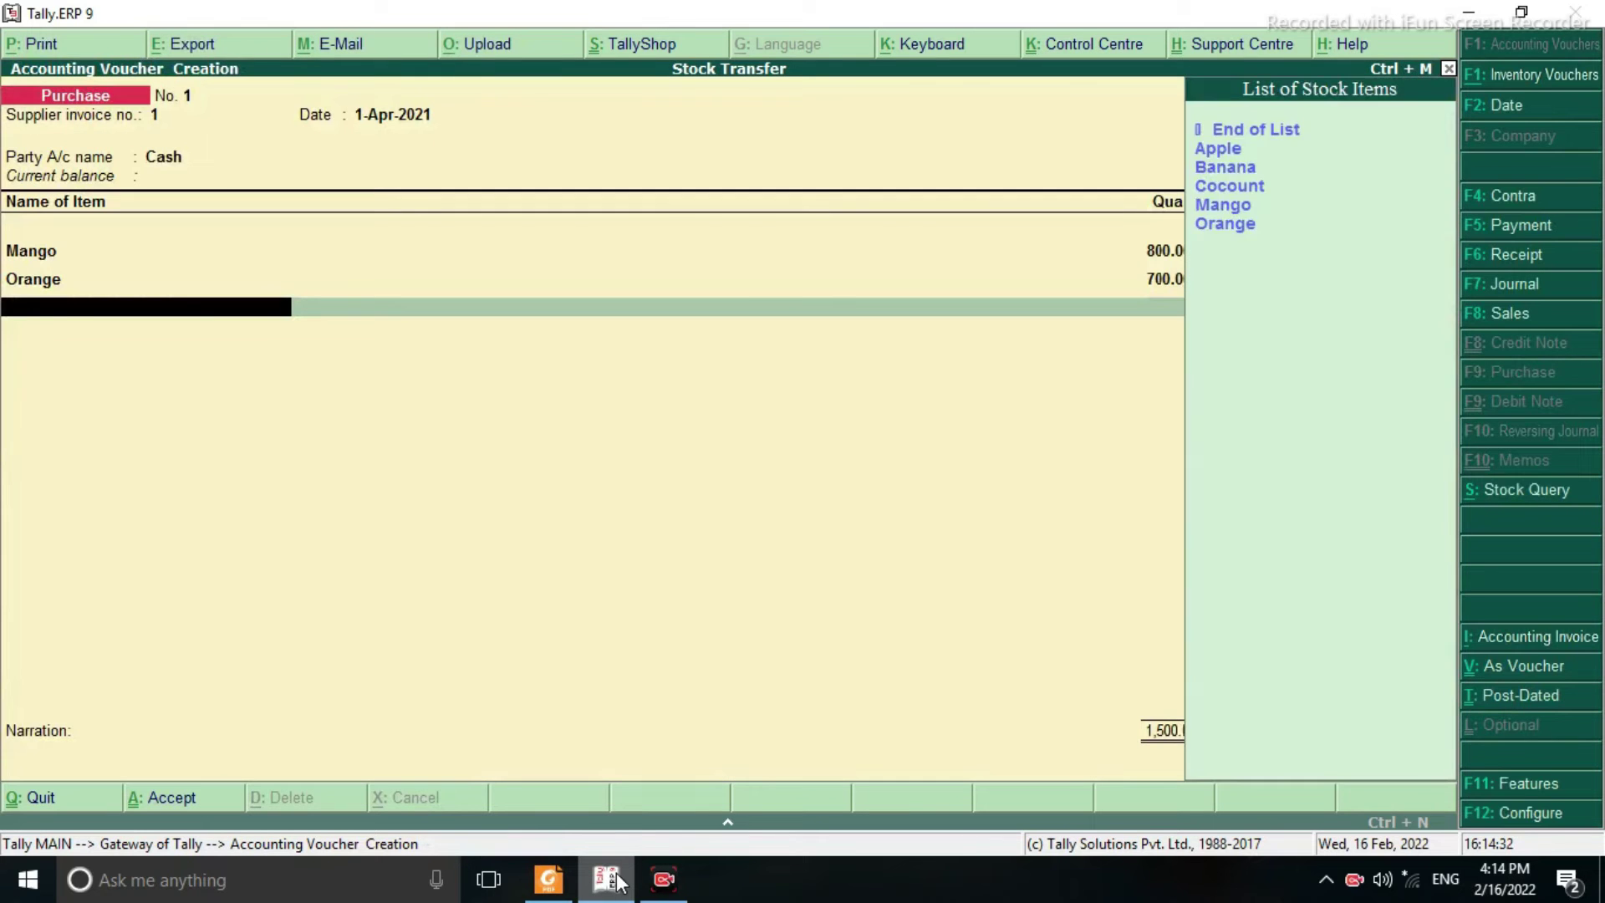
Add Banana as the third purchase item and allocate it to the location APT -TECH GODWAN
key(Down)
key(Down)
key(Down)
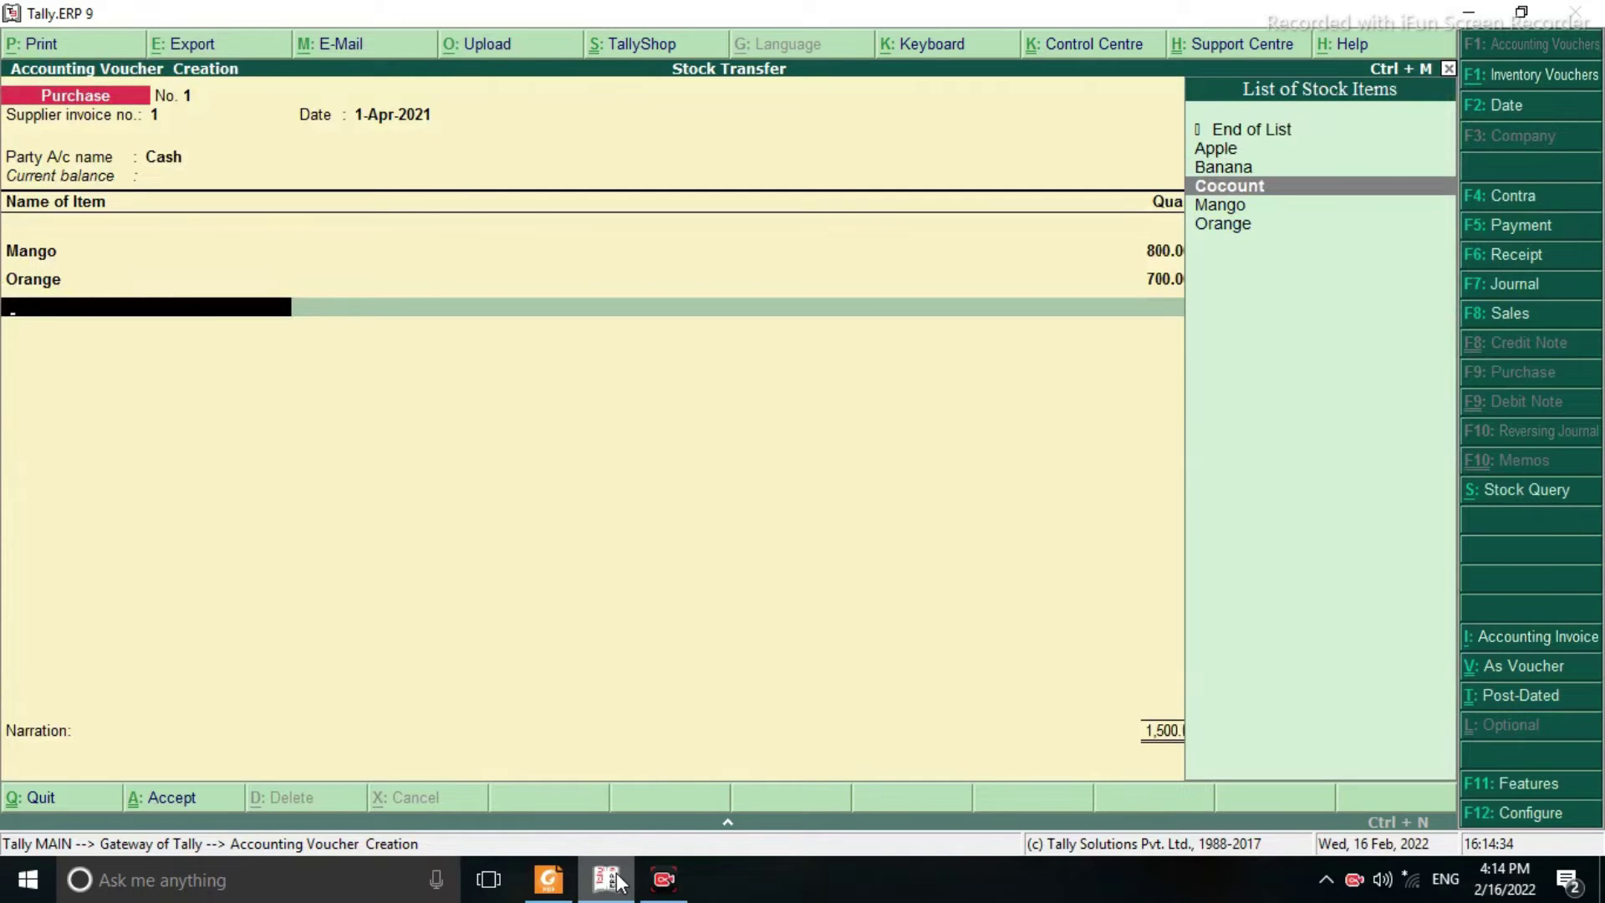
key(Up)
key(Return)
key(Down)
key(Up)
key(Return)
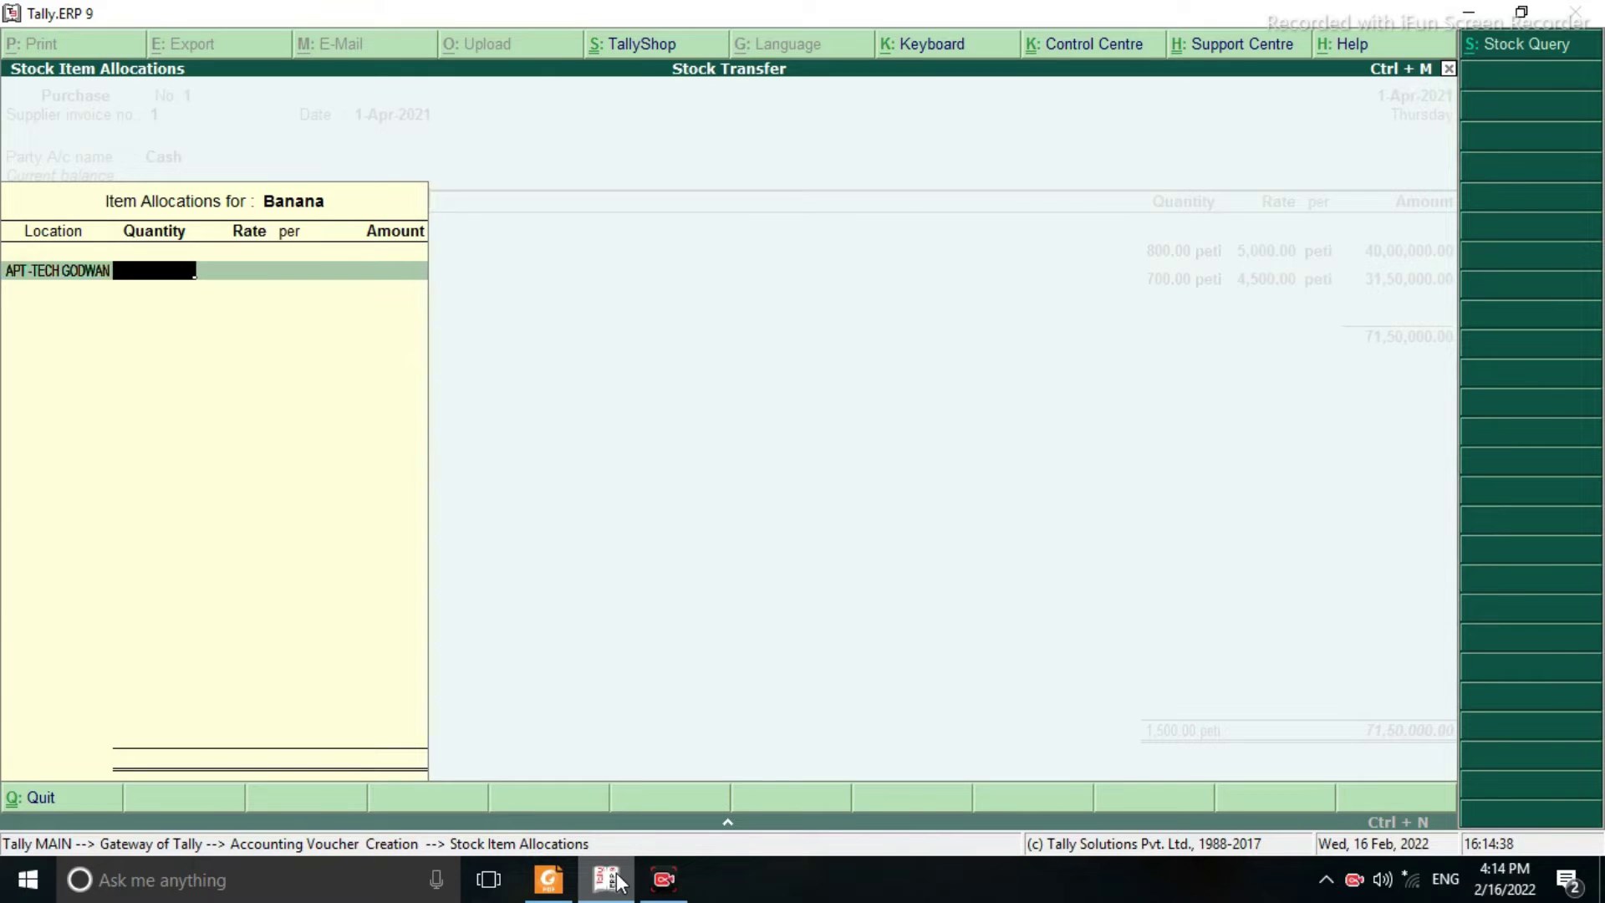
Set the Banana allocation to 1,200 ghar at a rate of 120 and book it to the Goods Purchase ledger
text(1200)
key(Return)
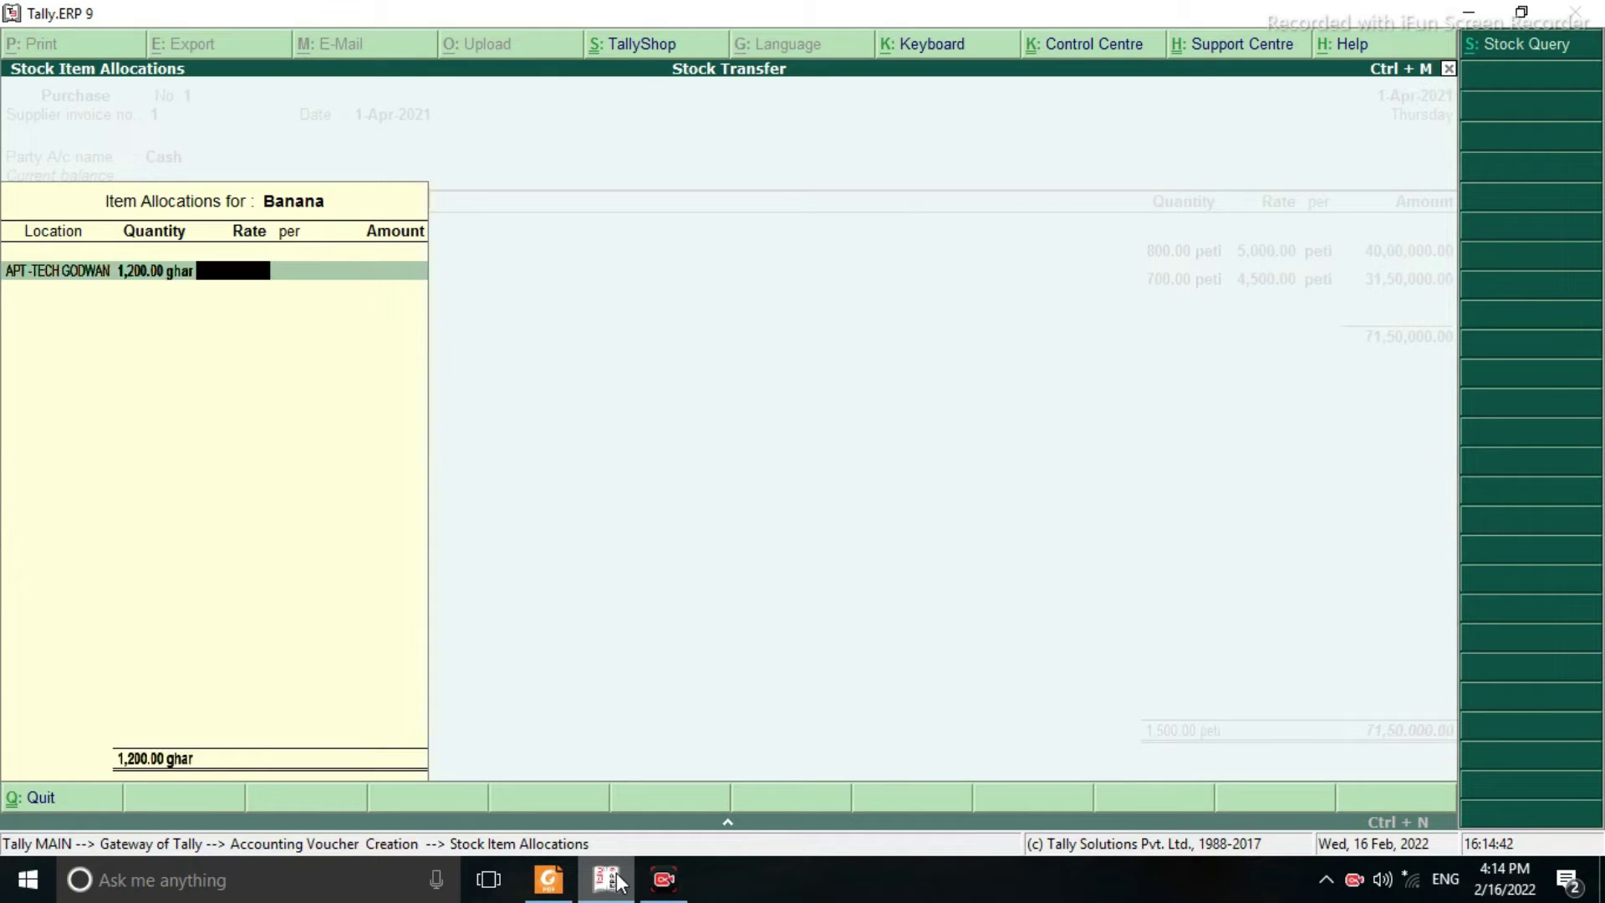
text(120)
key(Return)
key(Return)
key(Return)
key(Return)
key(Return)
key(Return)
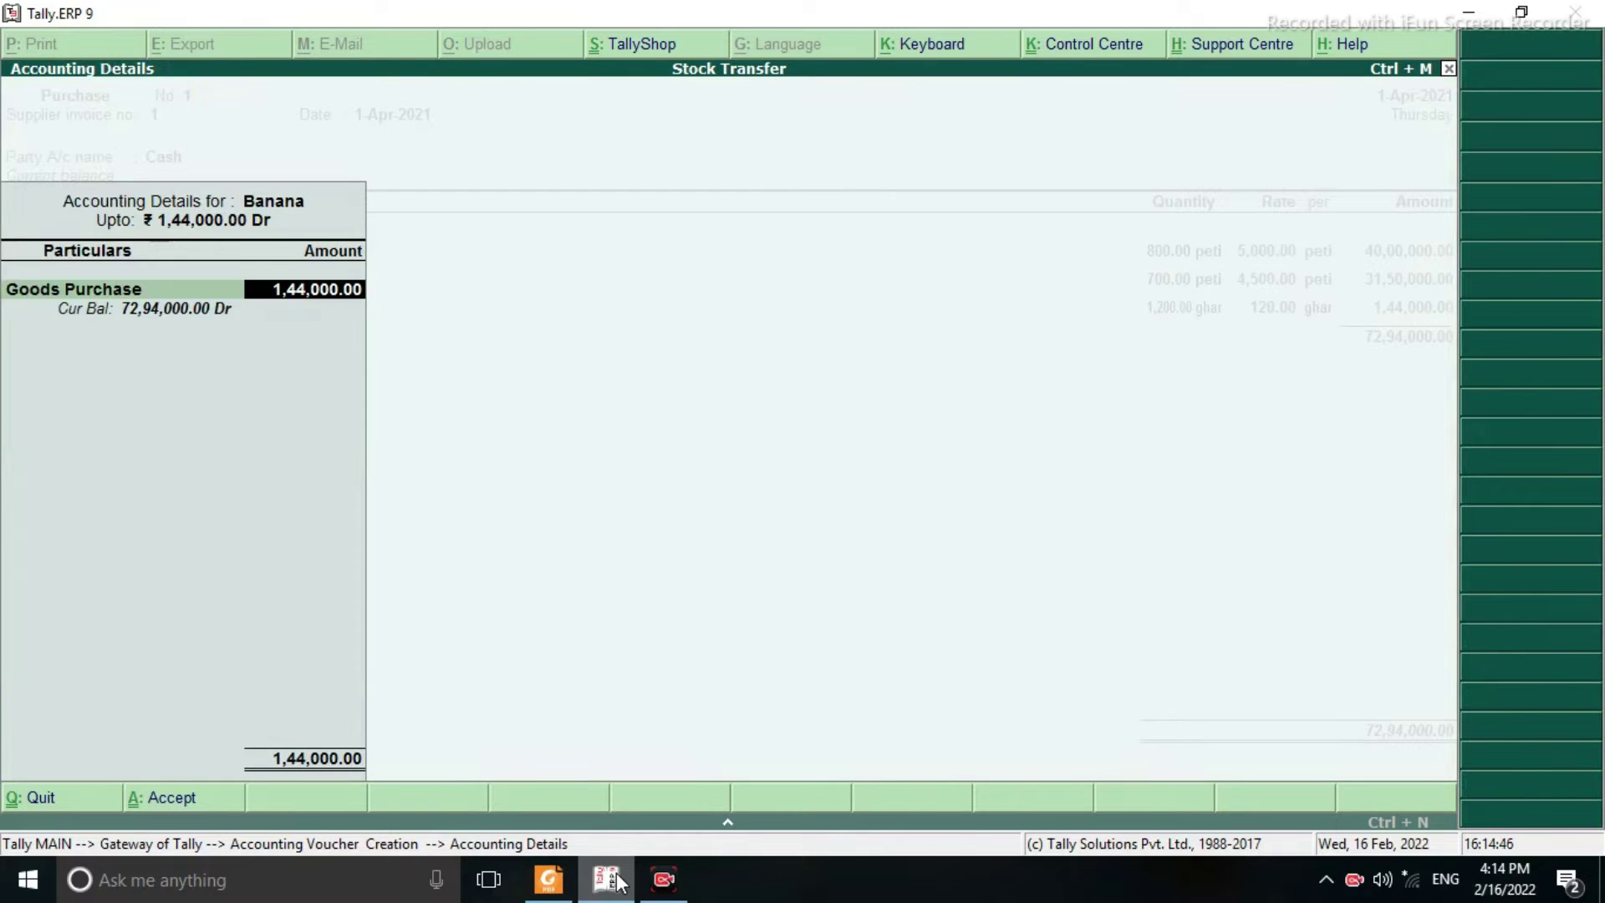
key(Return)
key(Return)
Add Apple as the fourth purchase item and allocate it to the location APT -TECH GODWAN
key(Down)
key(Down)
key(Down)
key(Down)
key(Up)
key(Up)
key(Up)
key(Return)
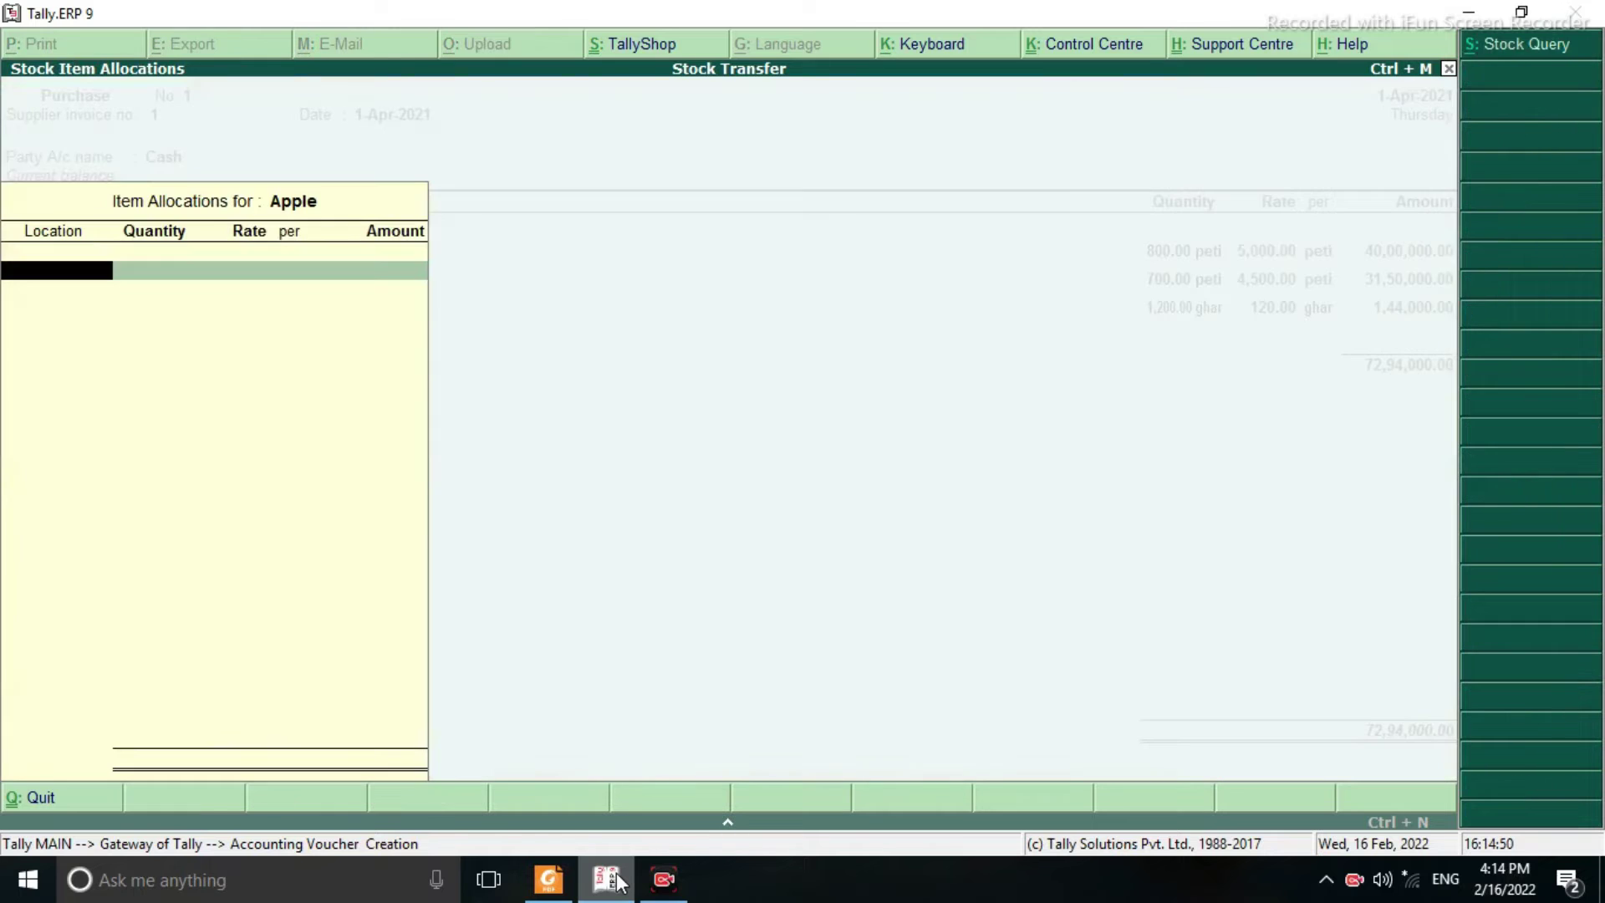
key(Return)
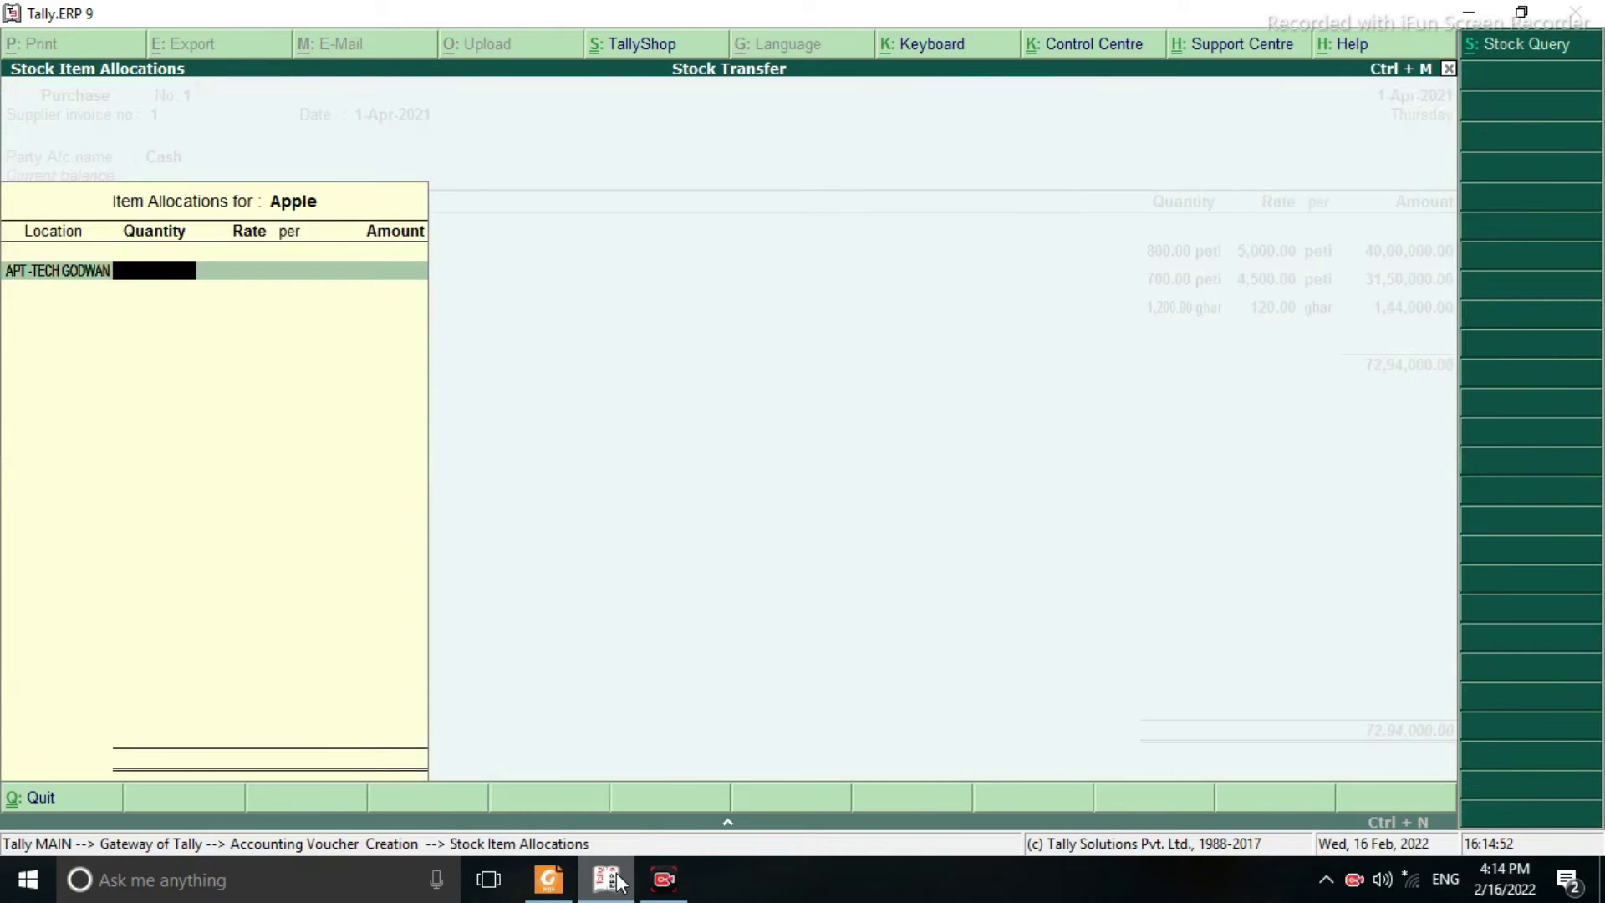
Set the Apple allocation to 850 peti at a rate of 6,500 and accept the item line
text(850)
key(Return)
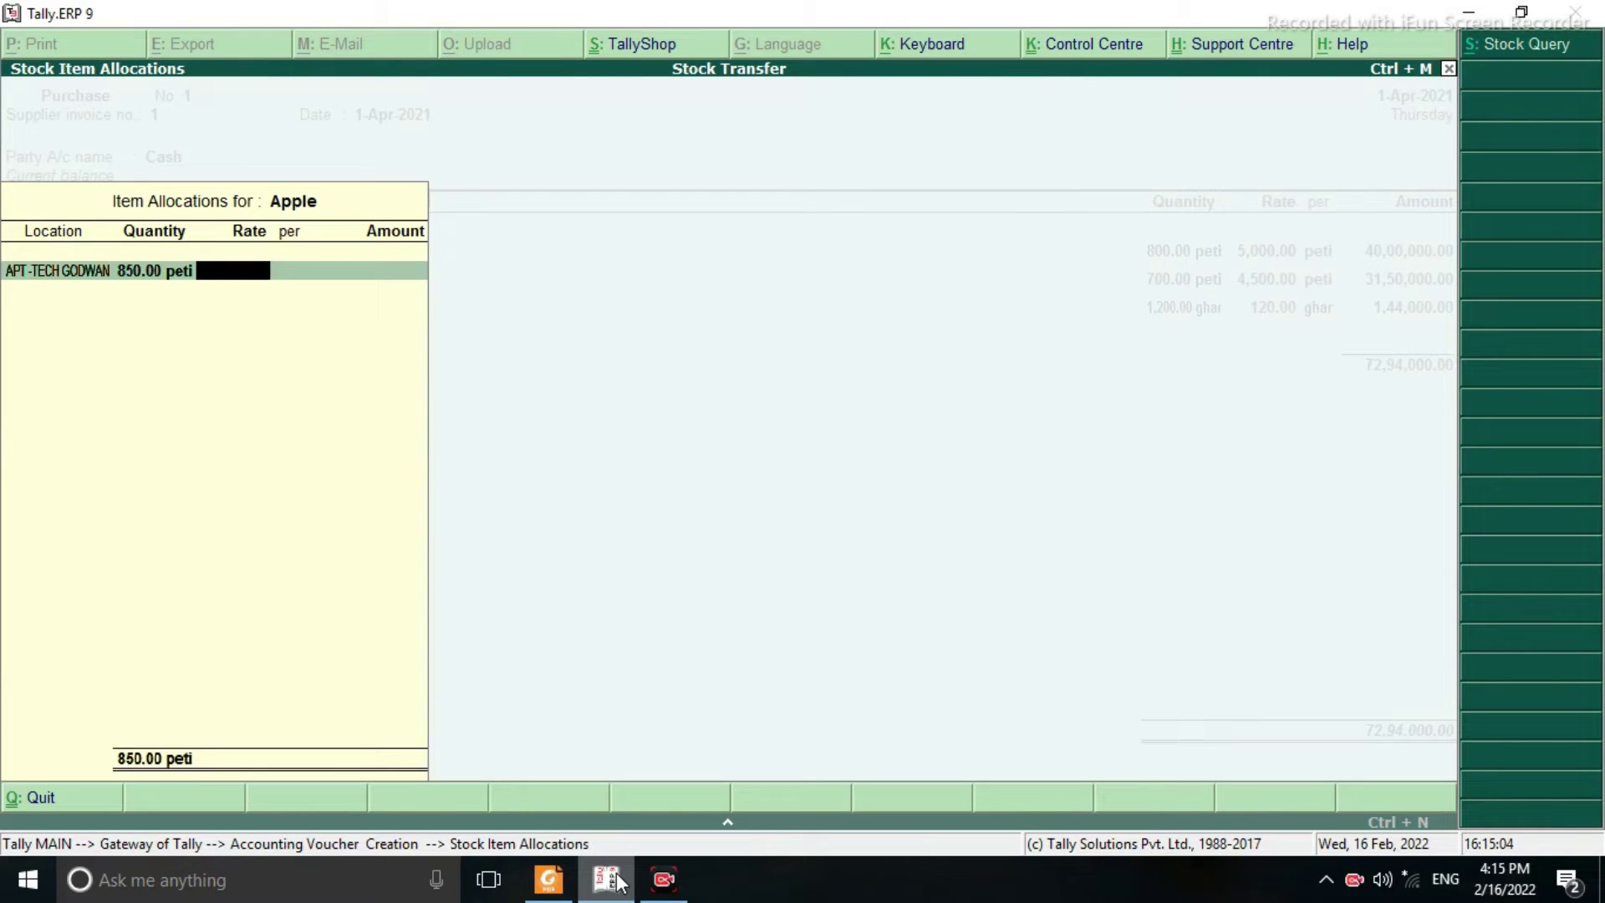
text(6500)
key(Return)
key(Return)
key(Return)
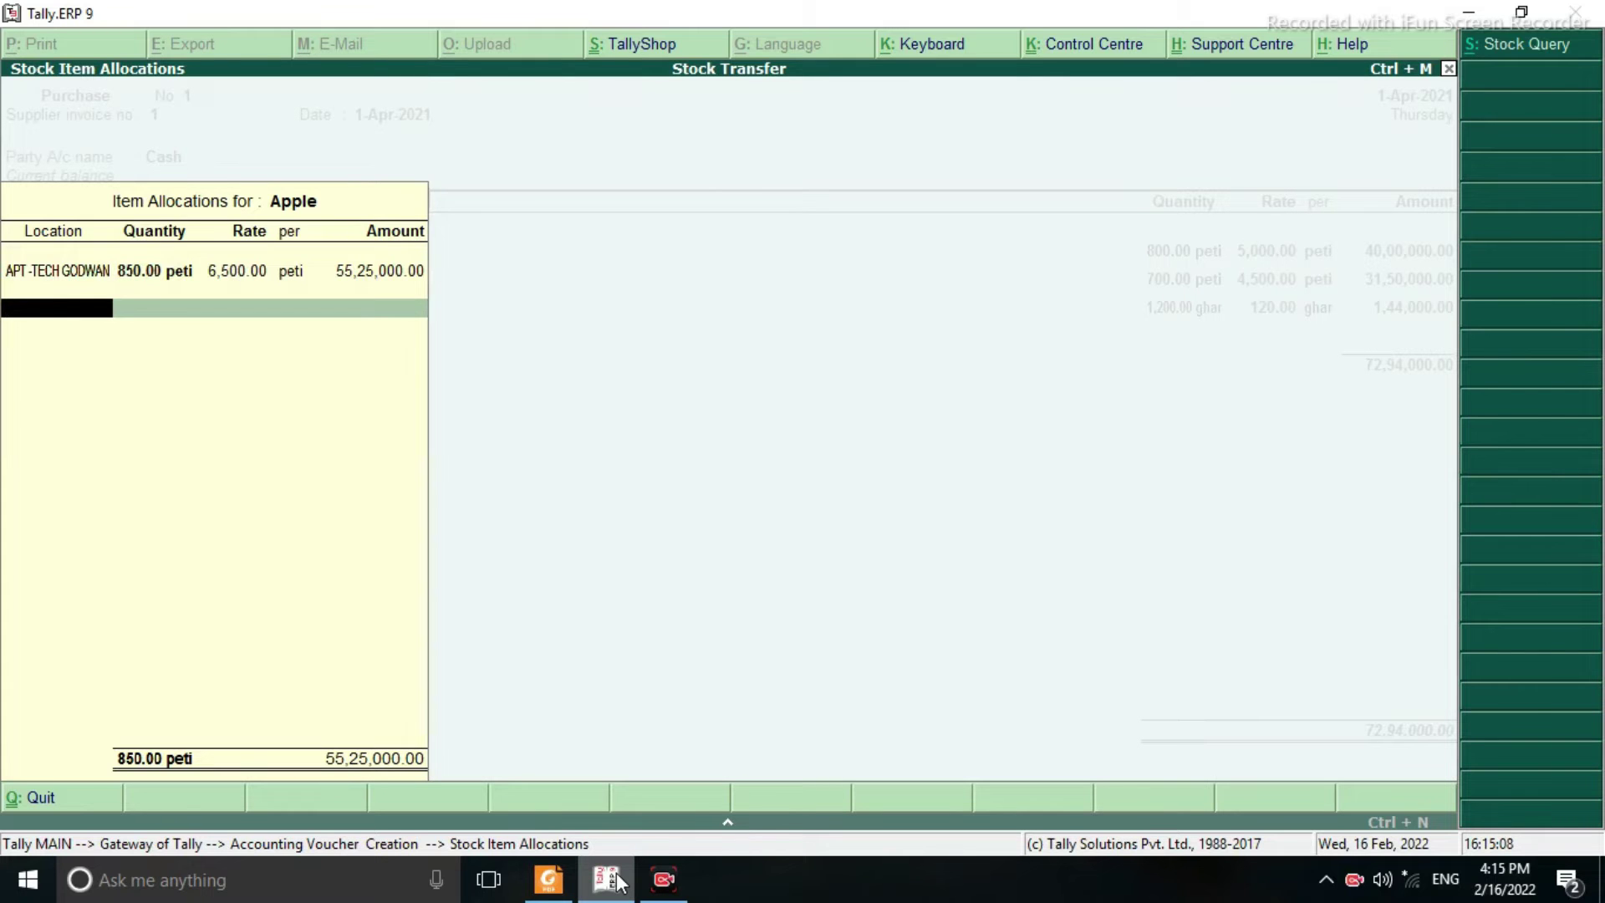
key(Return)
key(Return)
key(Return)
key(Return)
Add Cocount as the fifth purchase item and allocate it to the location APT -TECH GODWAN
key(Down)
key(Down)
key(Down)
key(Down)
key(Down)
key(Up)
key(Up)
key(Return)
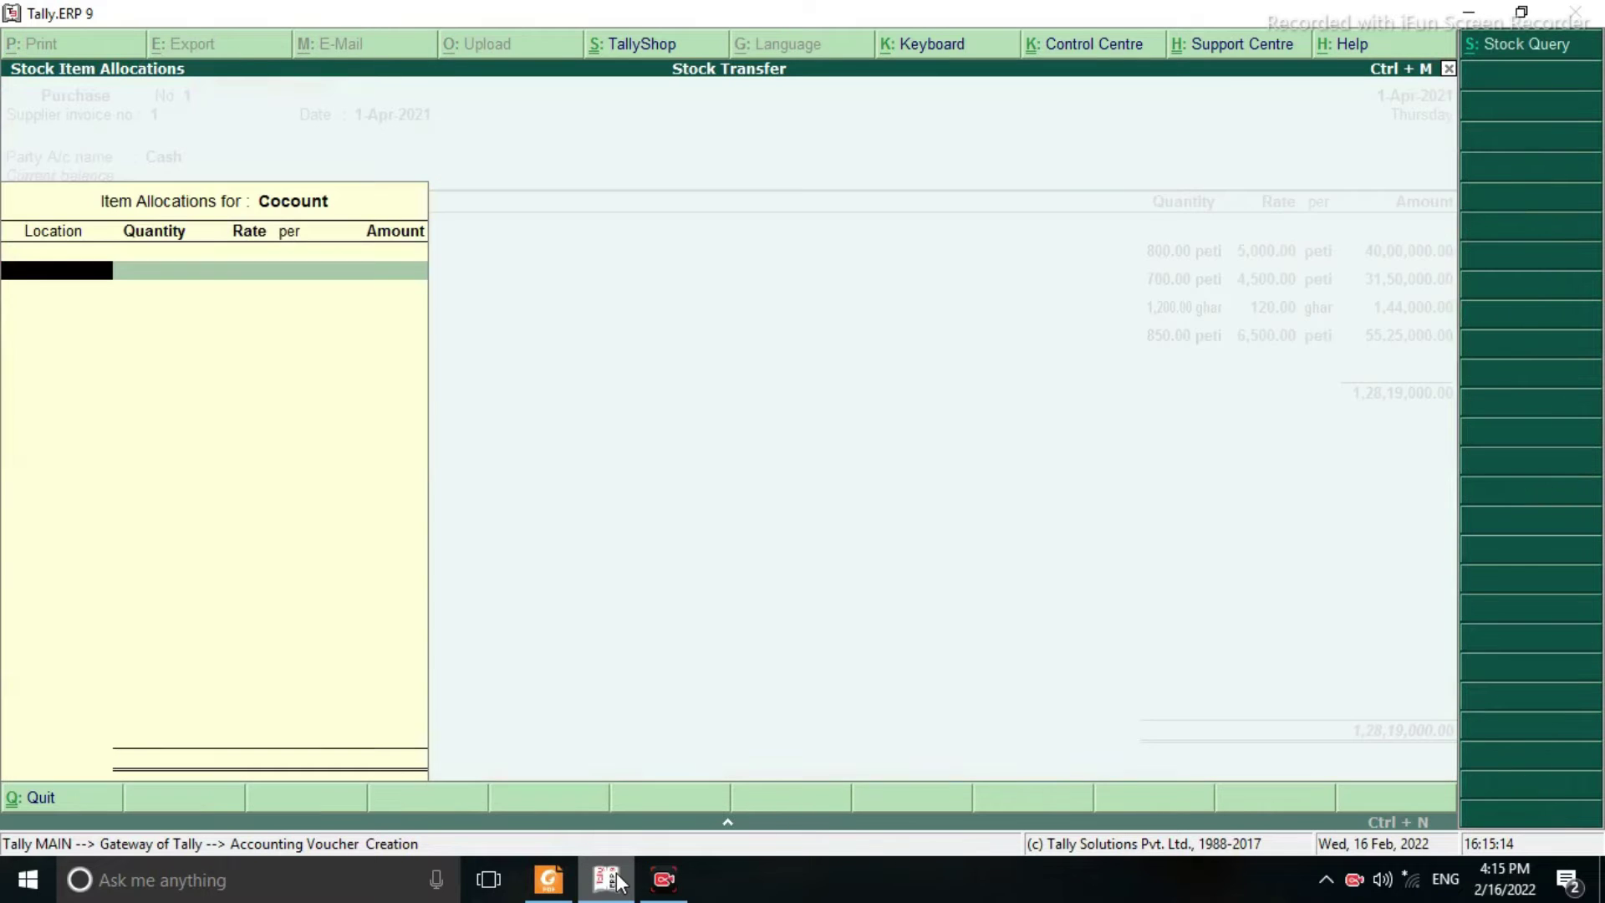
key(Return)
Set the Cocount allocation to 1,500 pc at a rate of 25 and accept the item line
text(1500)
key(Return)
text(25)
key(Return)
key(Return)
key(Return)
key(Return)
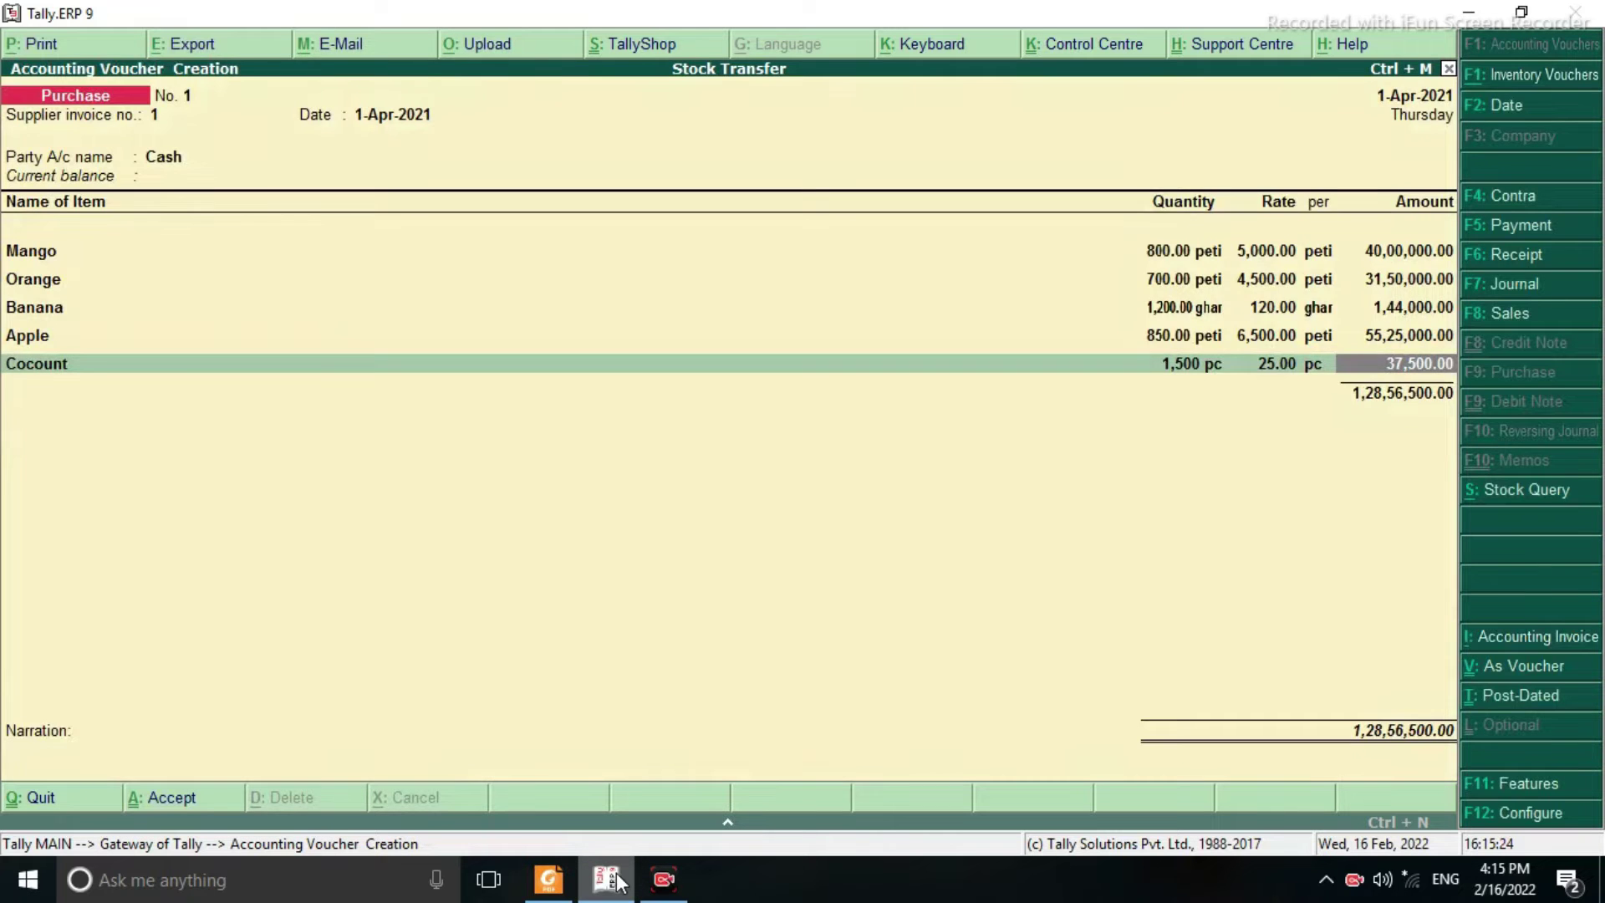
key(Return)
key(Return)
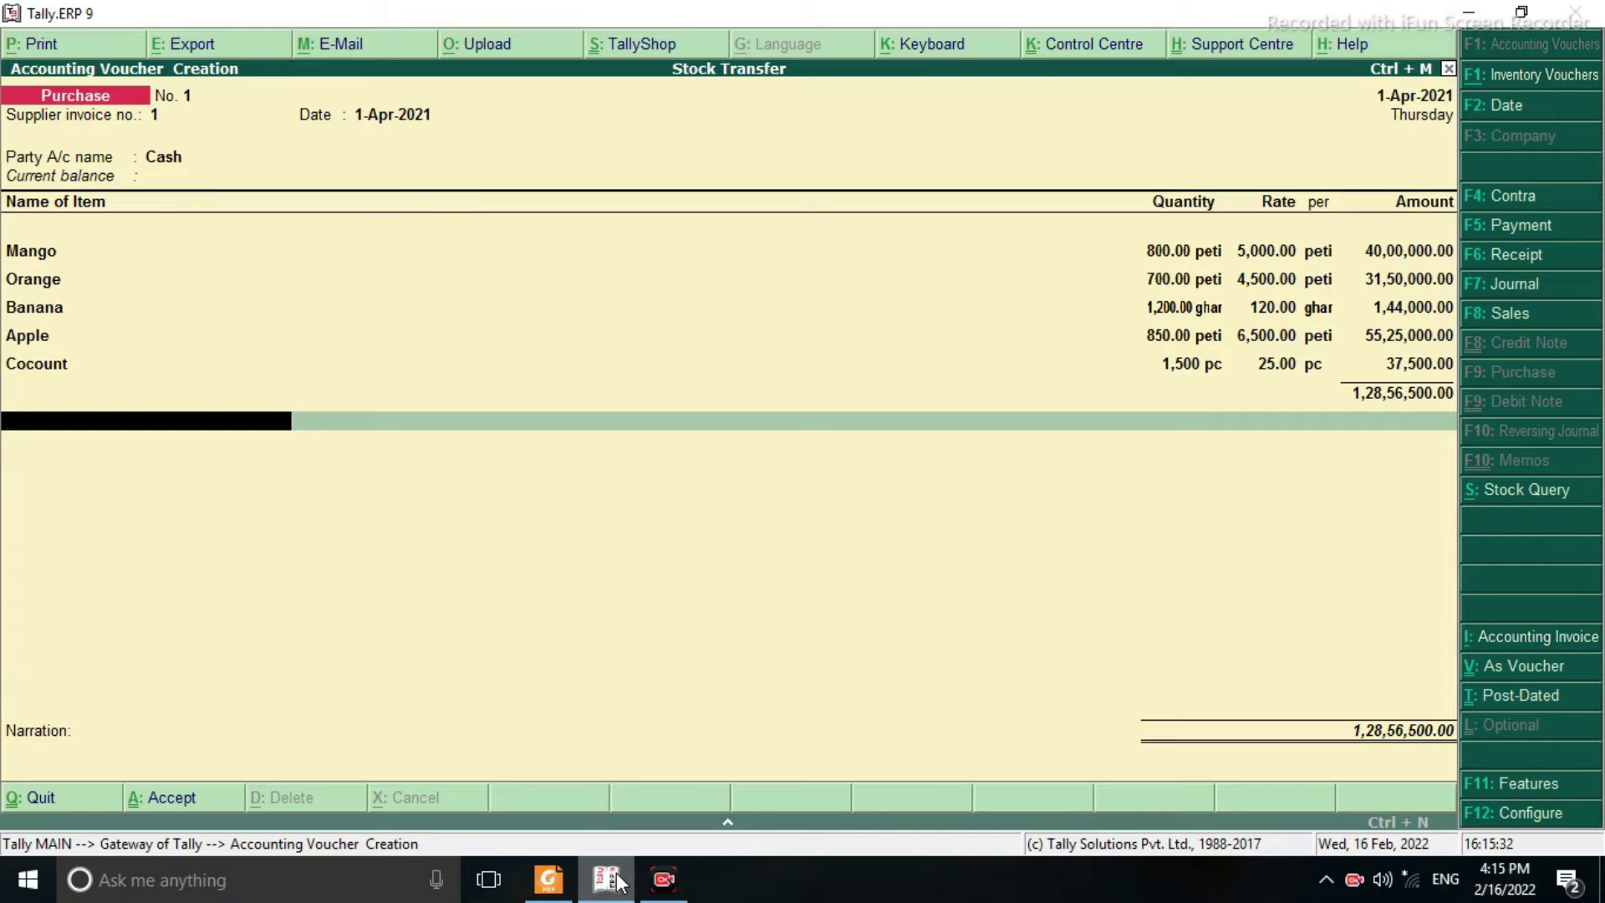
End the item list without a narration and save the purchase voucher
key(Return)
key(Return)
key(Return)
key(Return)
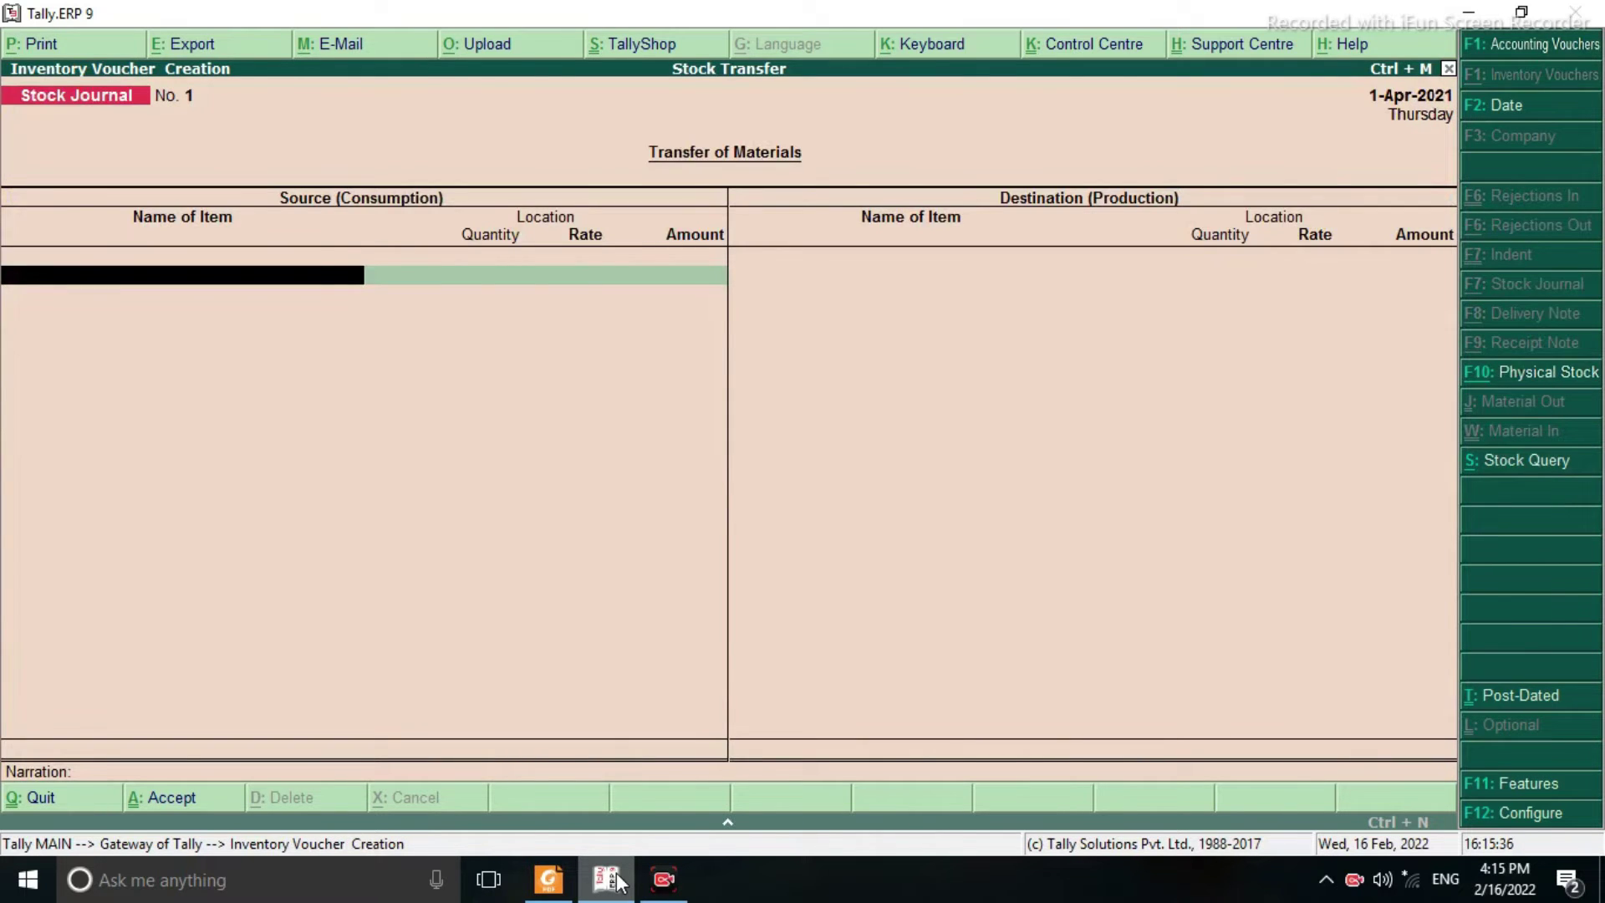
Open the Stock Summary report and look through the closing balances of all stock items
key(Escape)
key(Escape)
key(Escape)
key(Down)
key(Down)
key(Down)
key(Down)
key(Down)
key(Down)
key(Down)
key(Down)
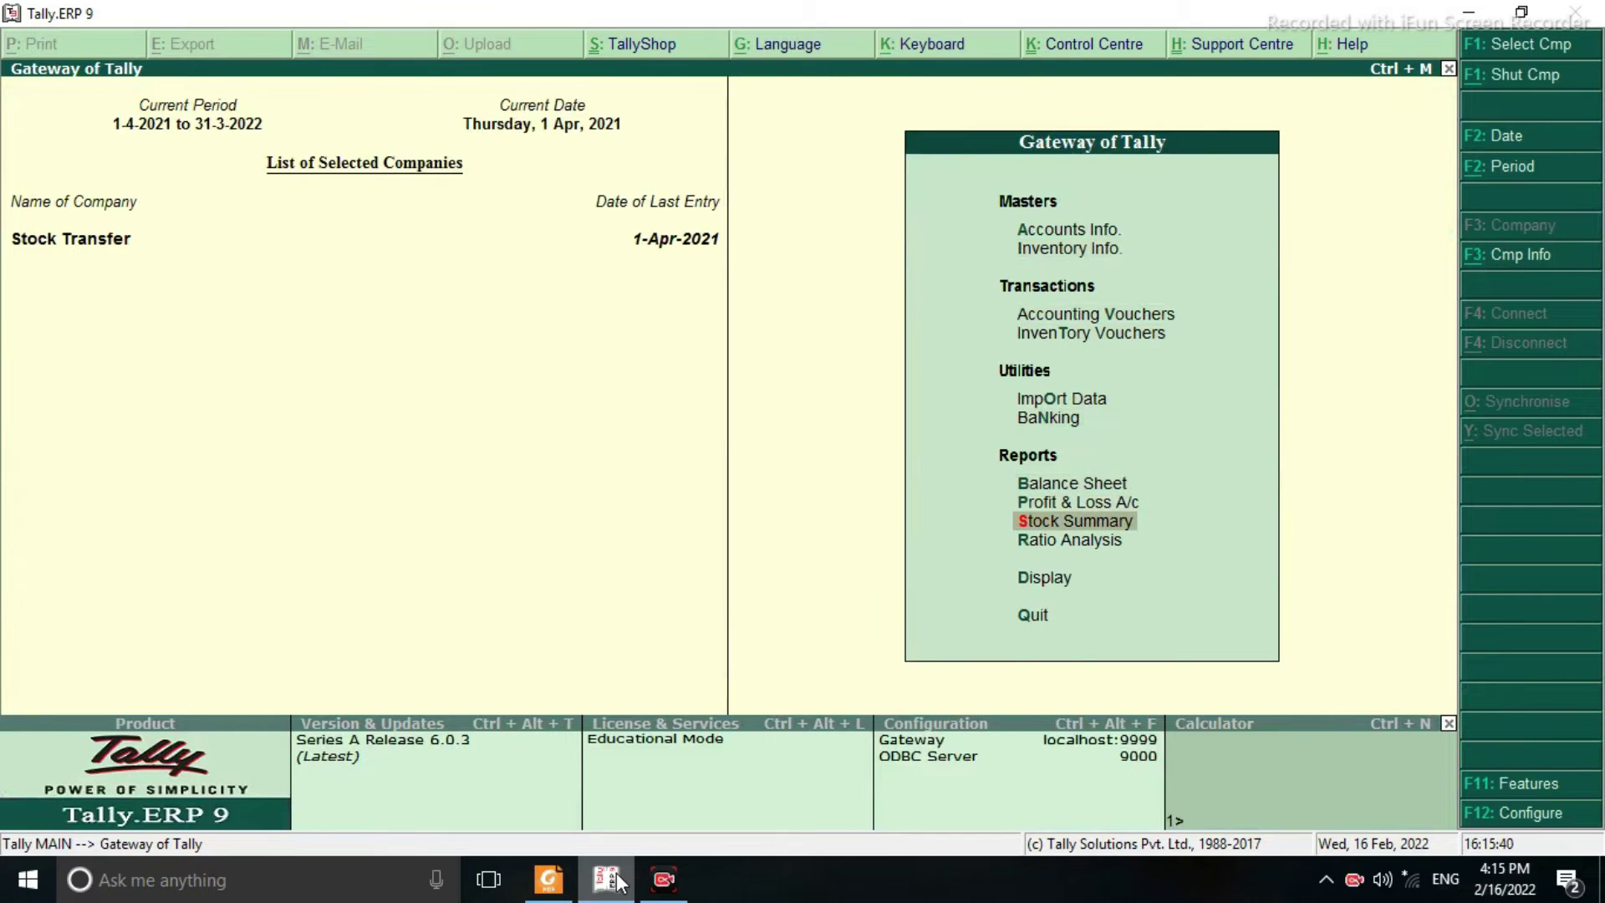
key(Return)
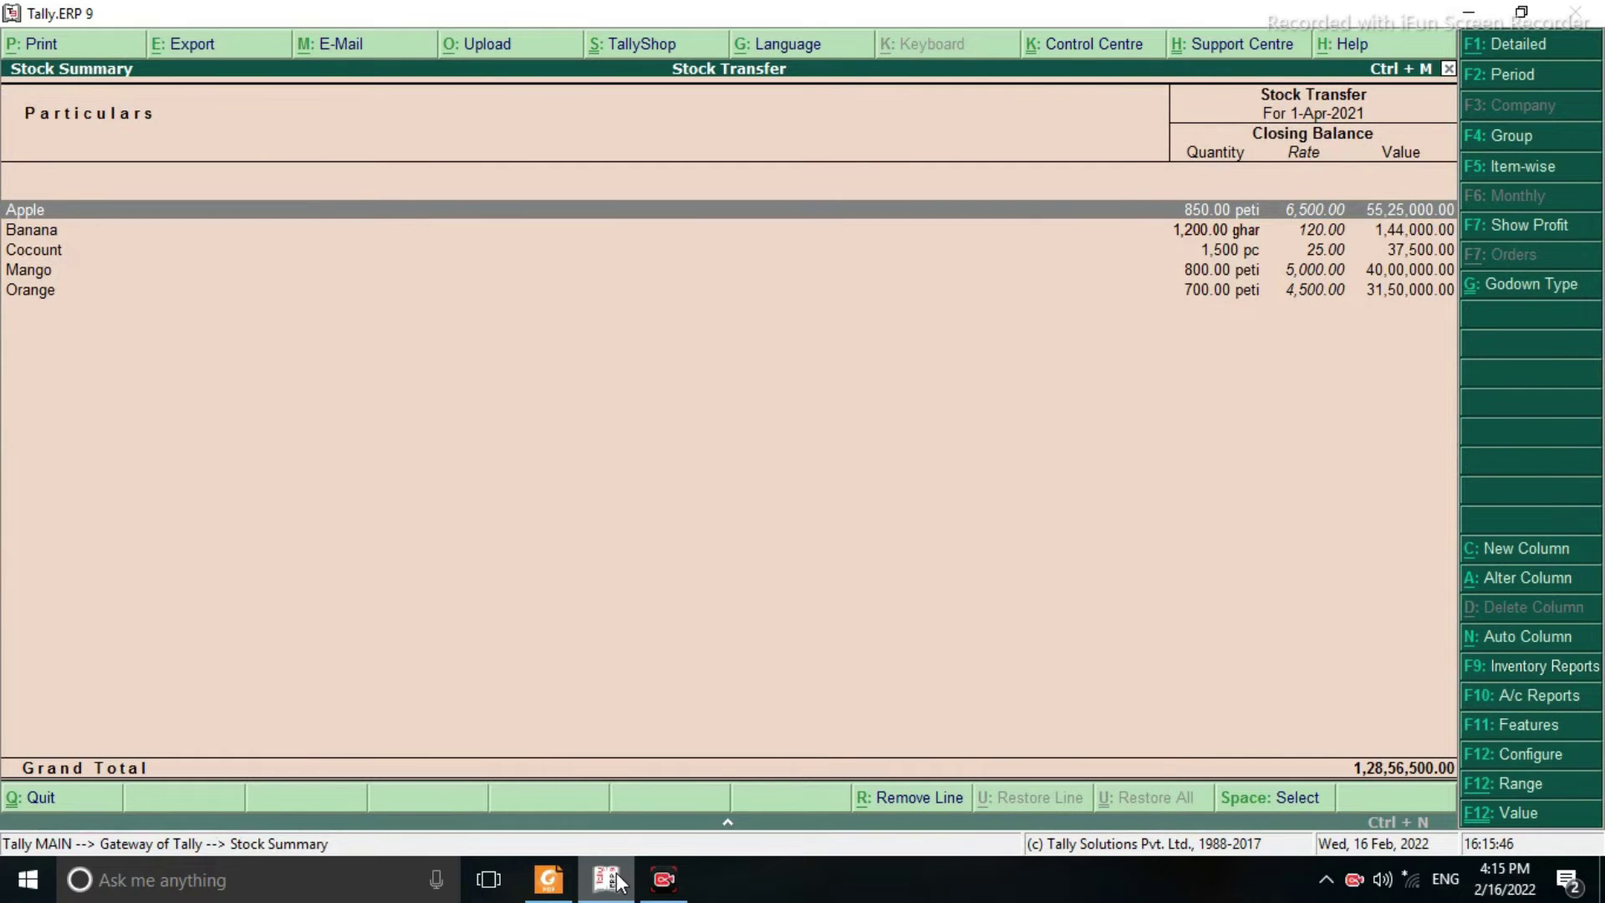
key(Down)
key(Down)
key(Down)
key(Down)
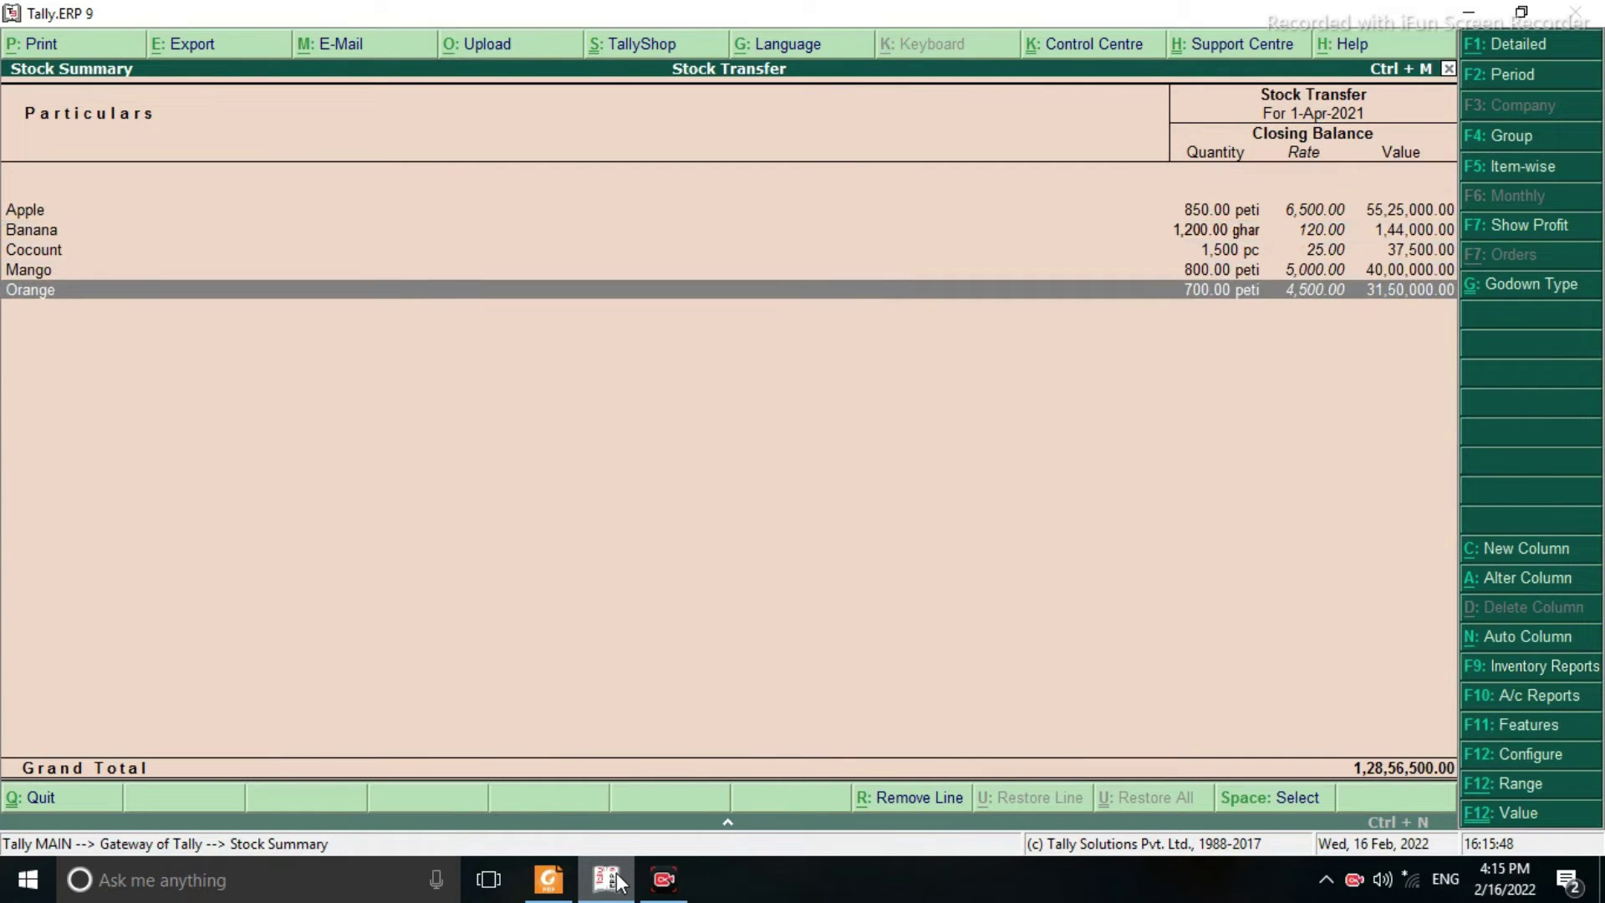
Drill down from Apple through its April entries to the purchase voucher and return to the Gateway of Tally
key(Up)
key(Up)
key(Up)
key(Up)
key(Return)
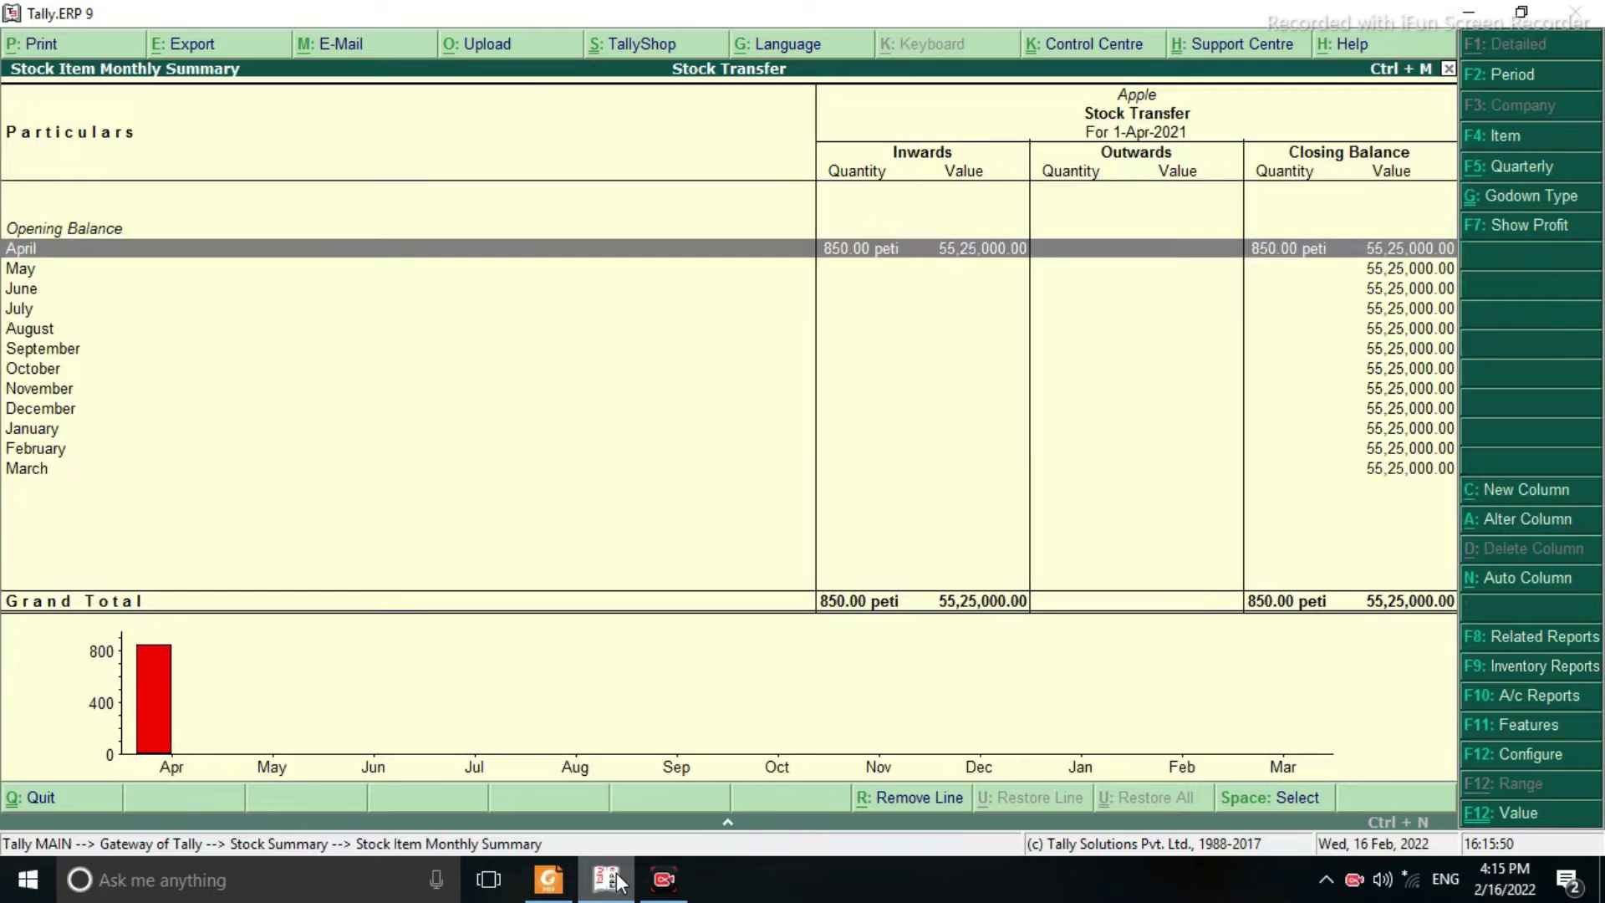
key(Return)
key(Return)
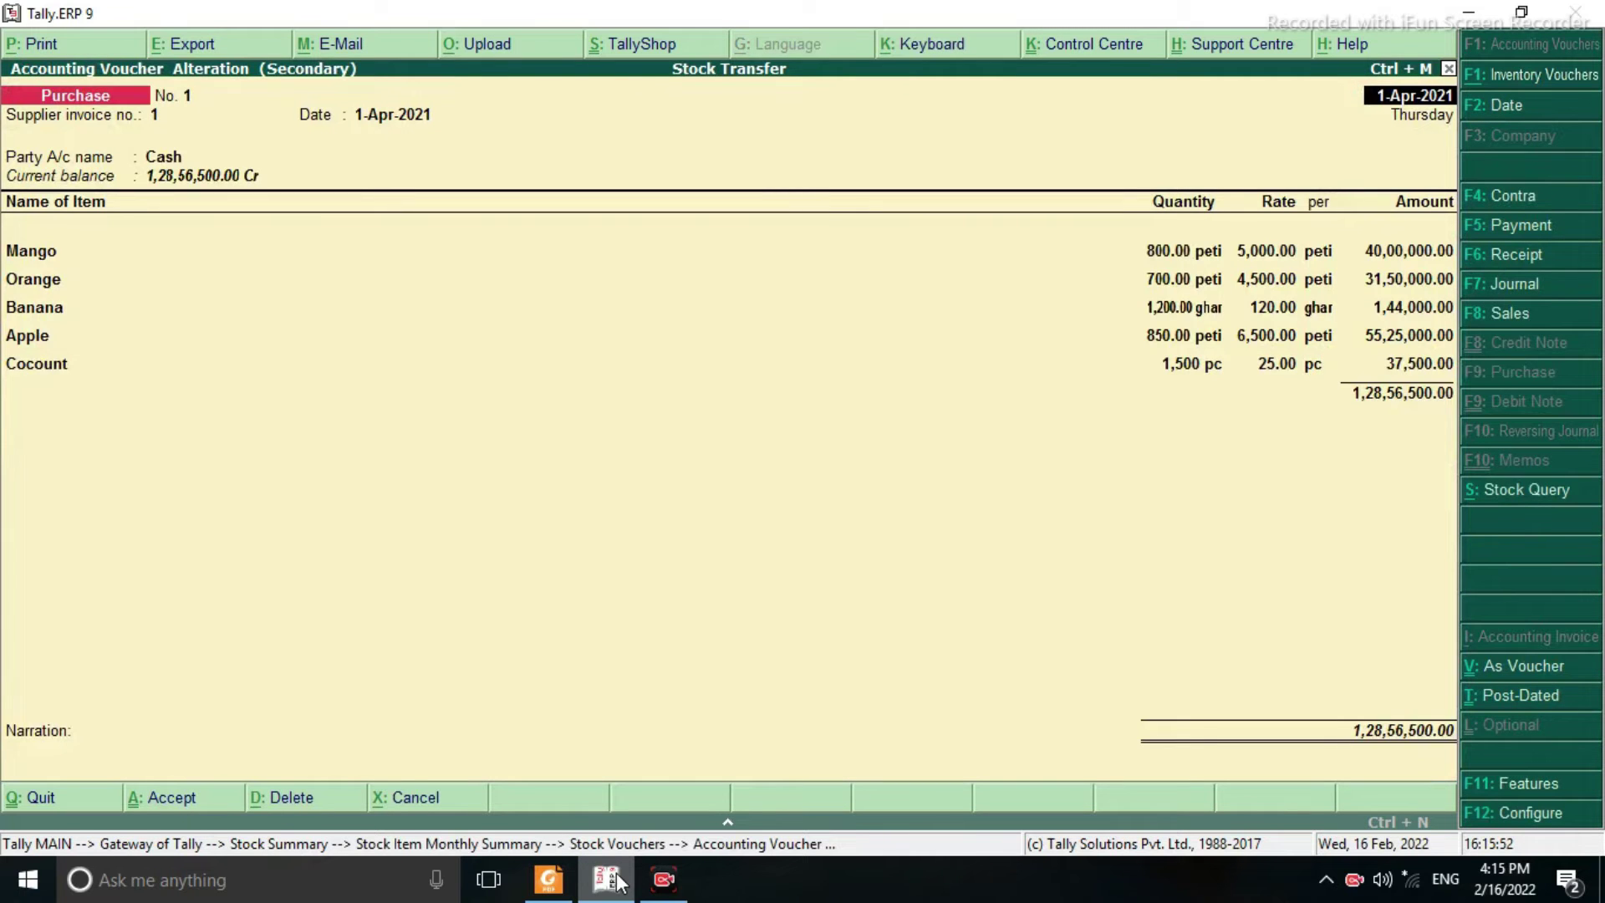
key(Escape)
key(Return)
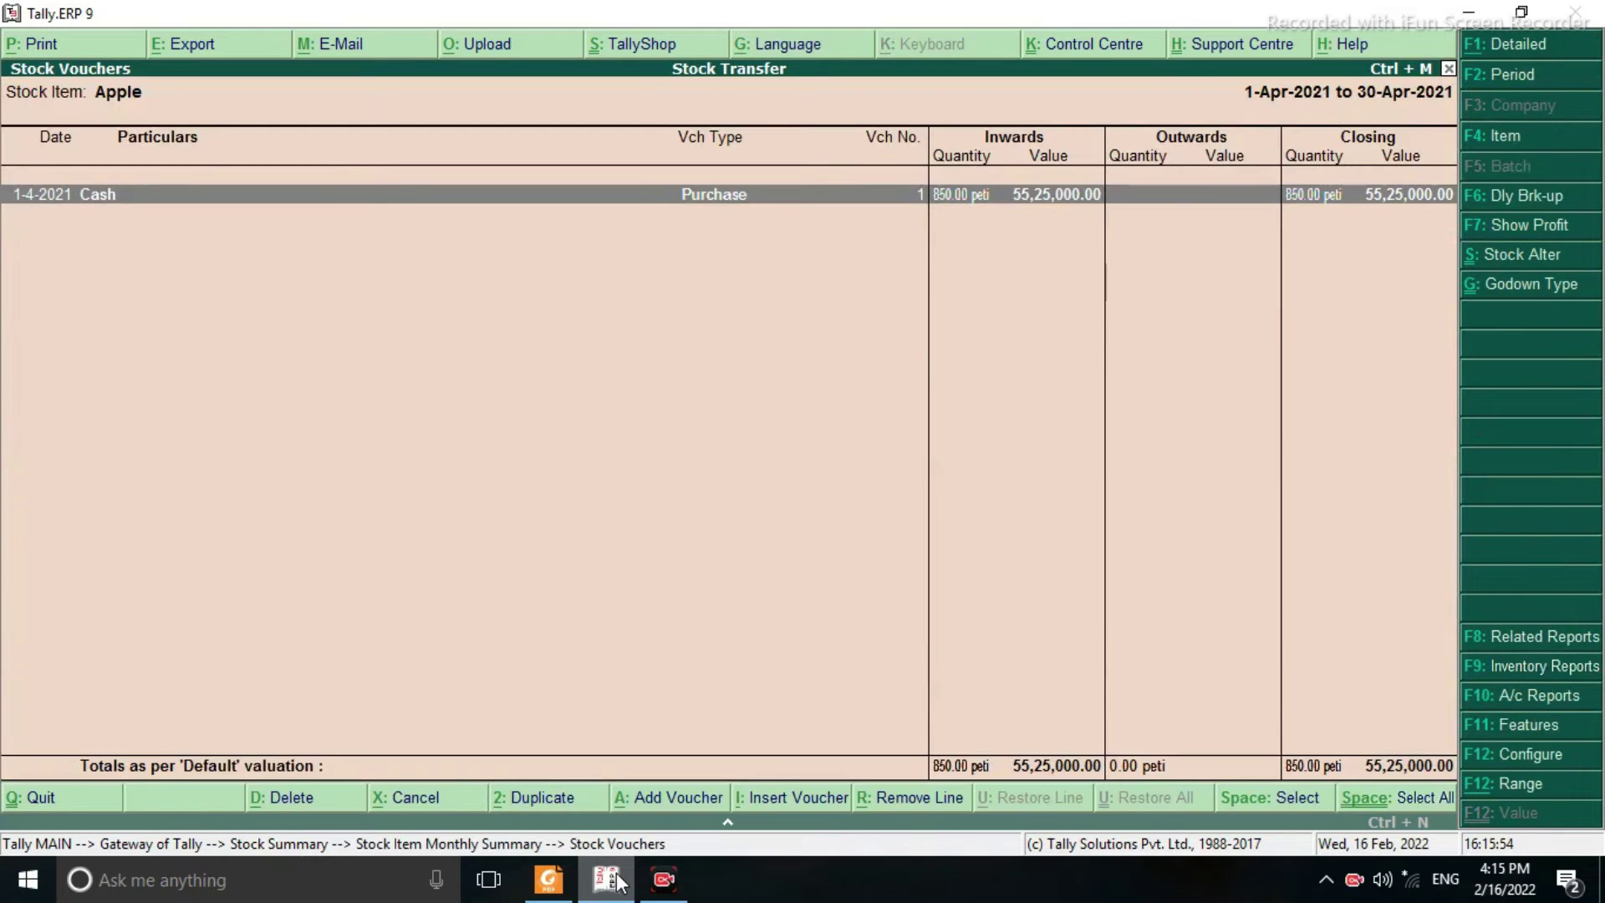
key(Escape)
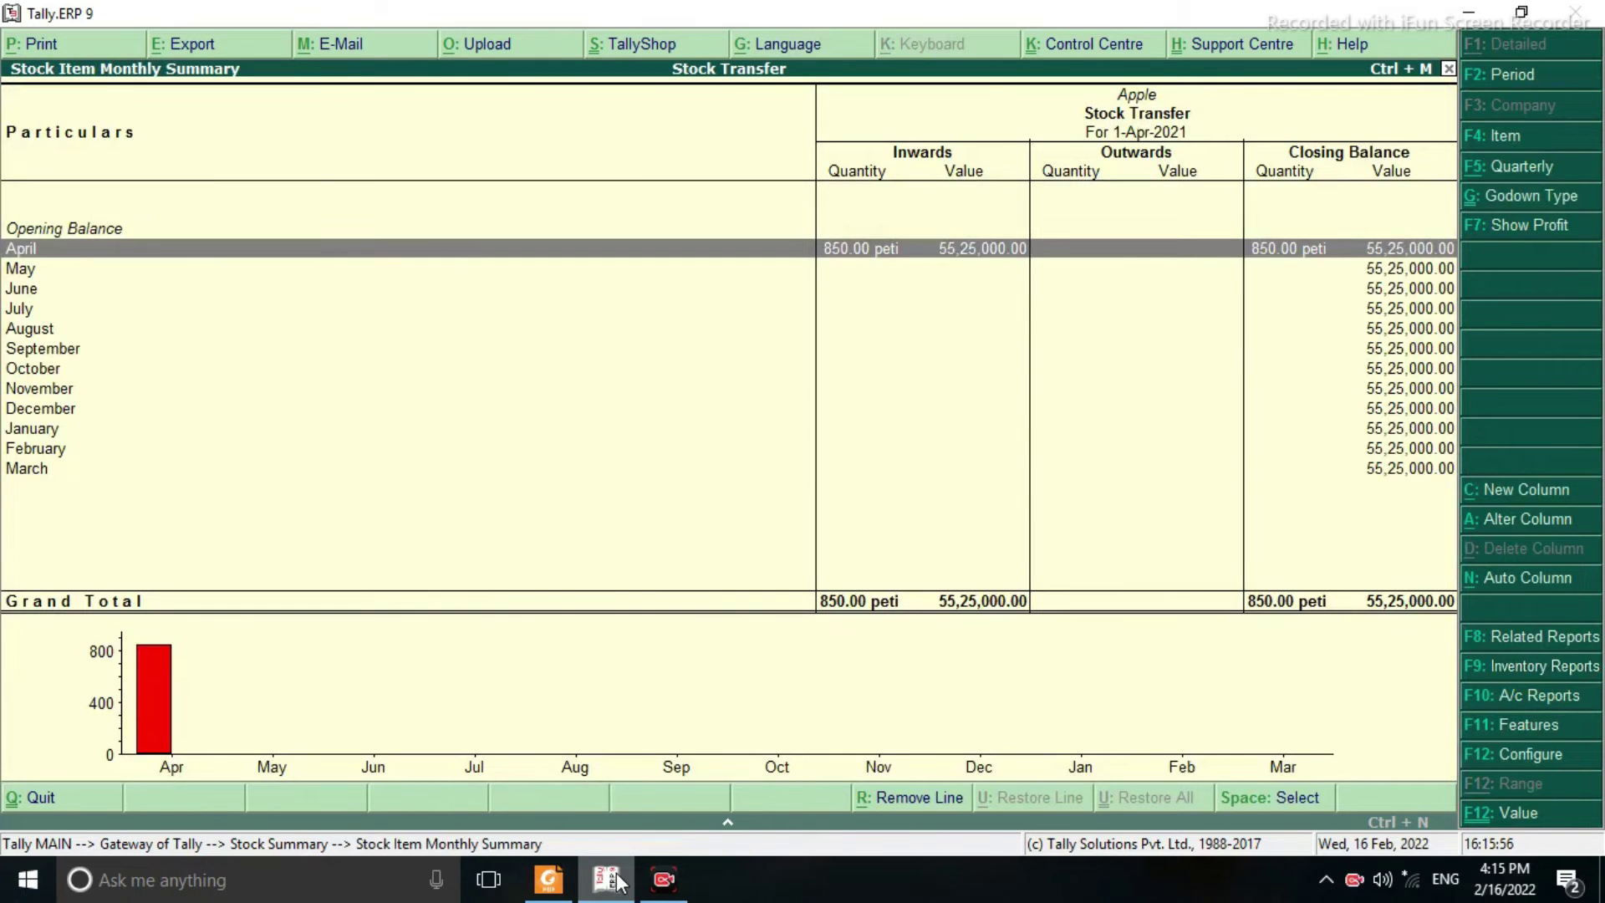
key(Escape)
key(Escape)
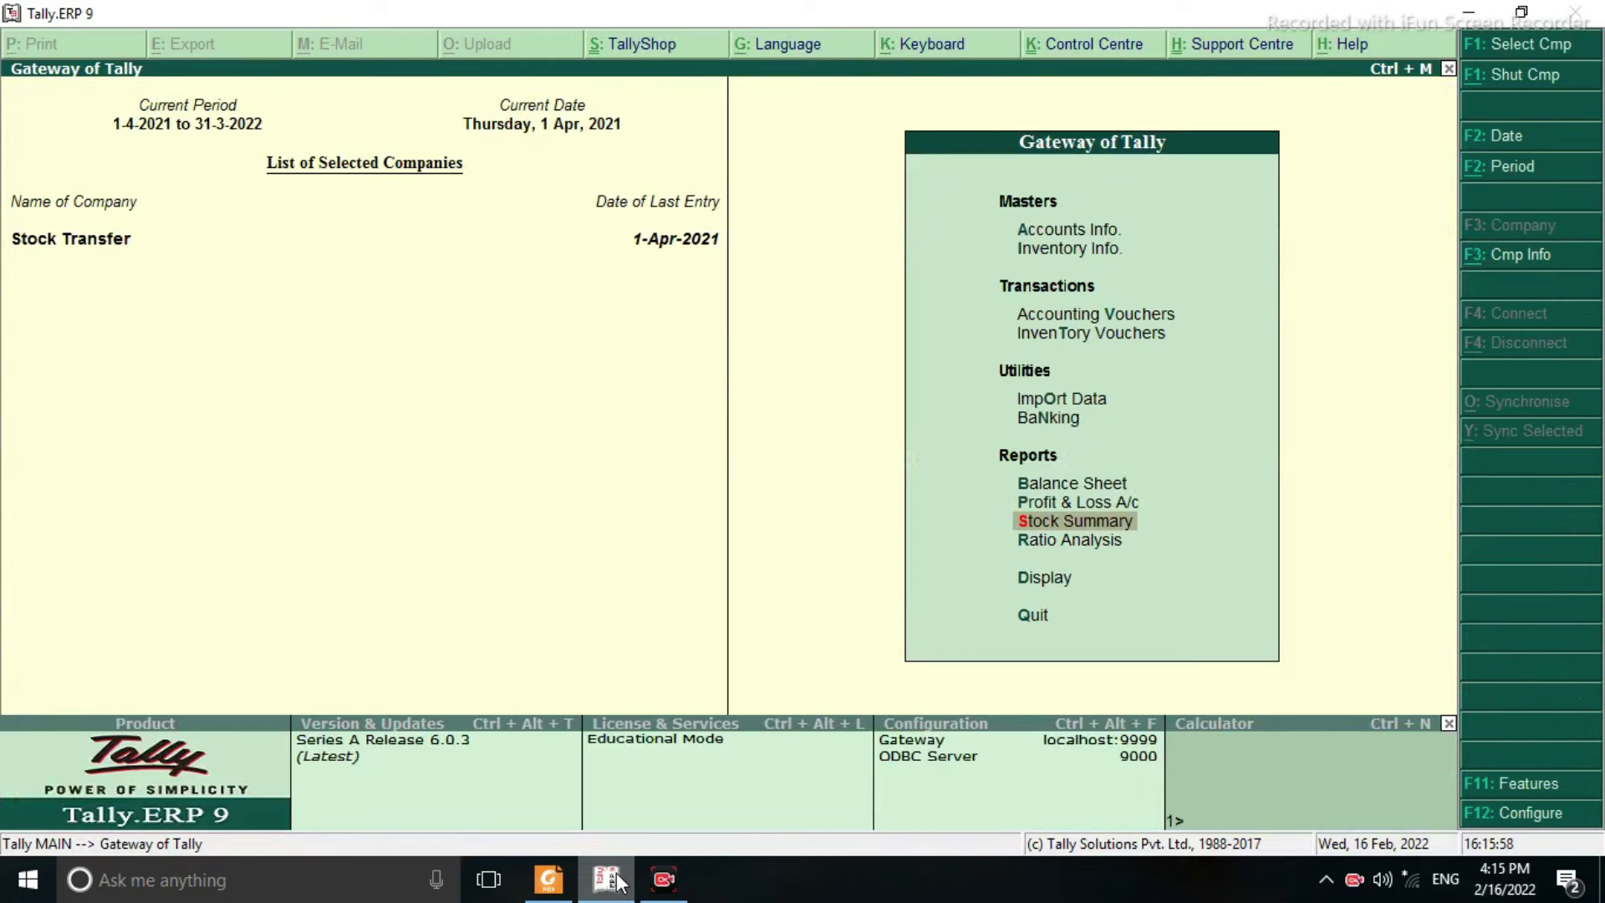
Open the Locations report under the statements of inventory
key(Down)
key(Down)
key(Return)
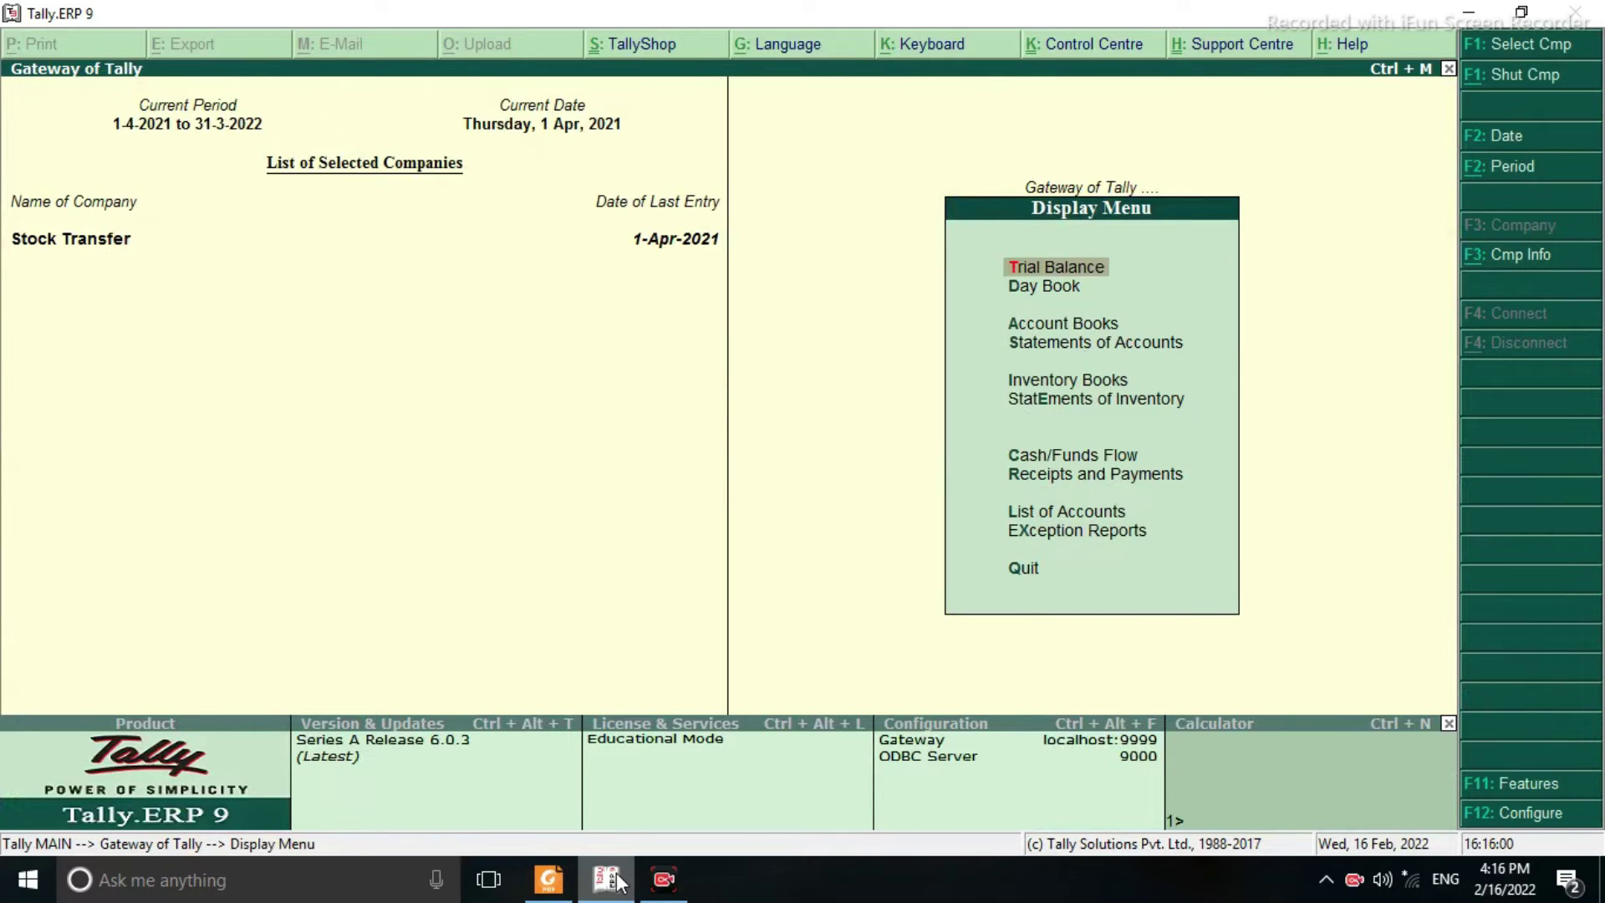
key(Escape)
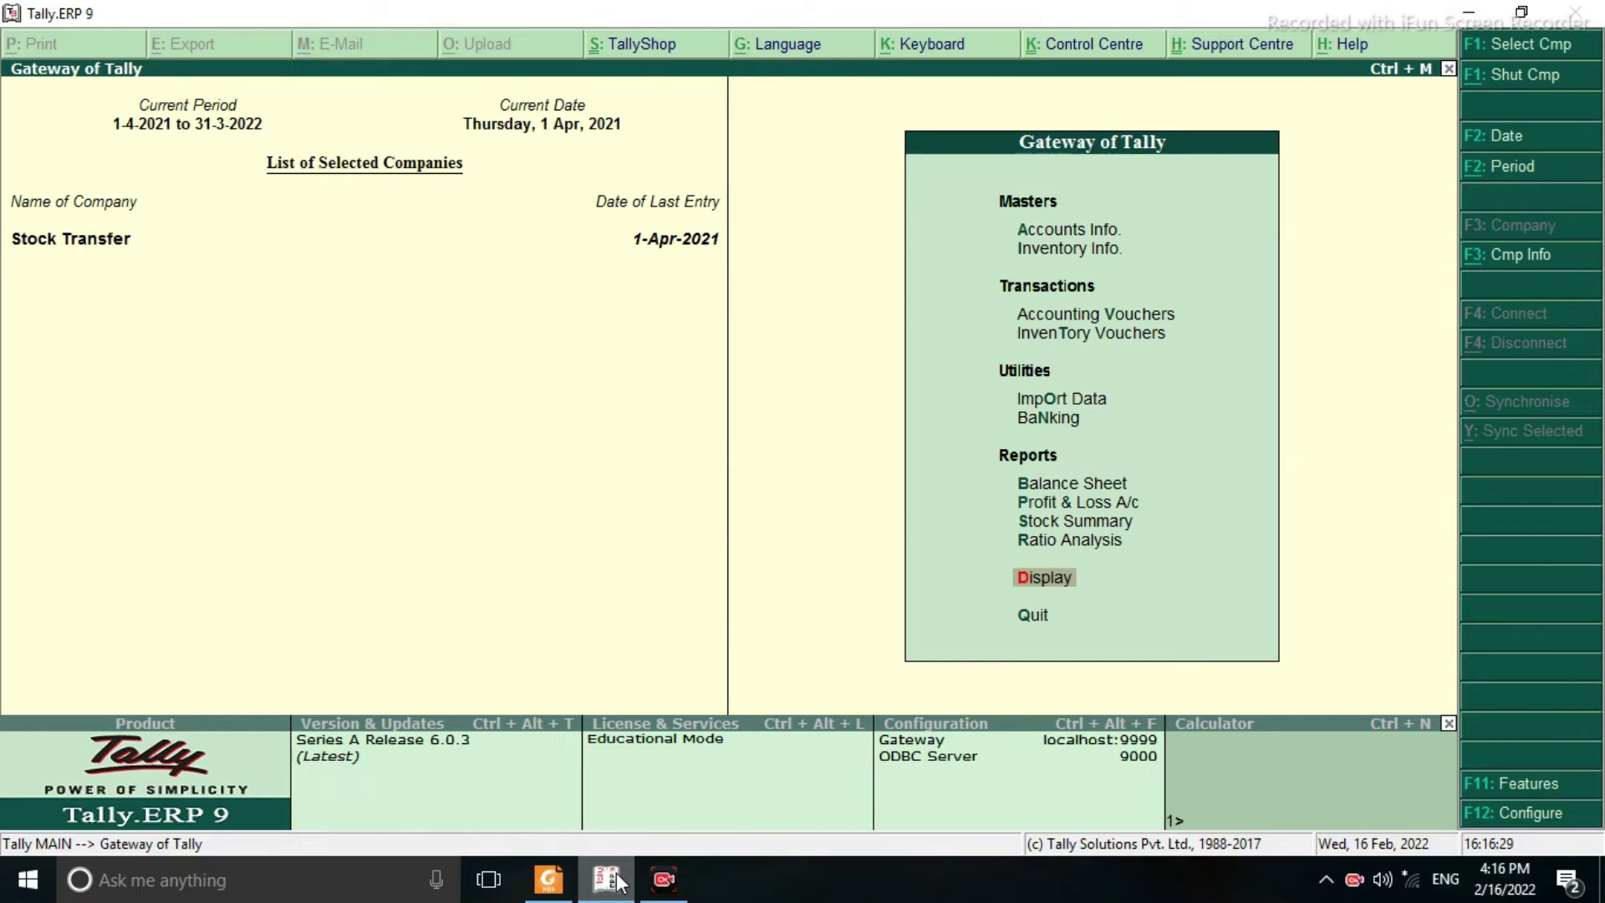
key(Return)
key(Down)
key(Down)
key(Down)
key(Down)
key(Down)
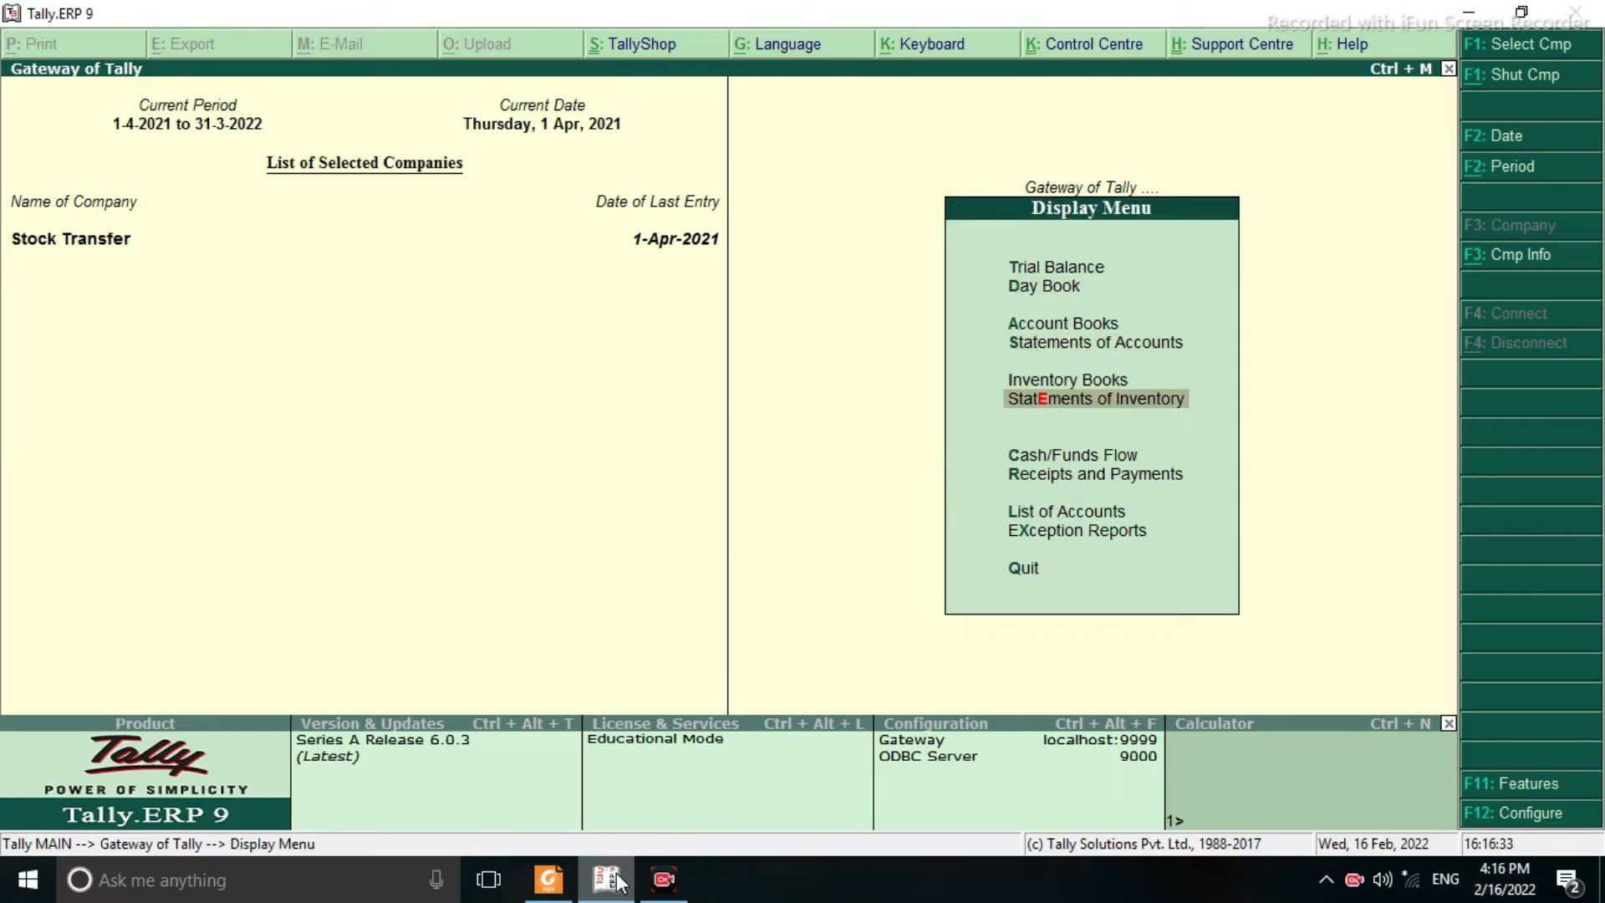
key(Return)
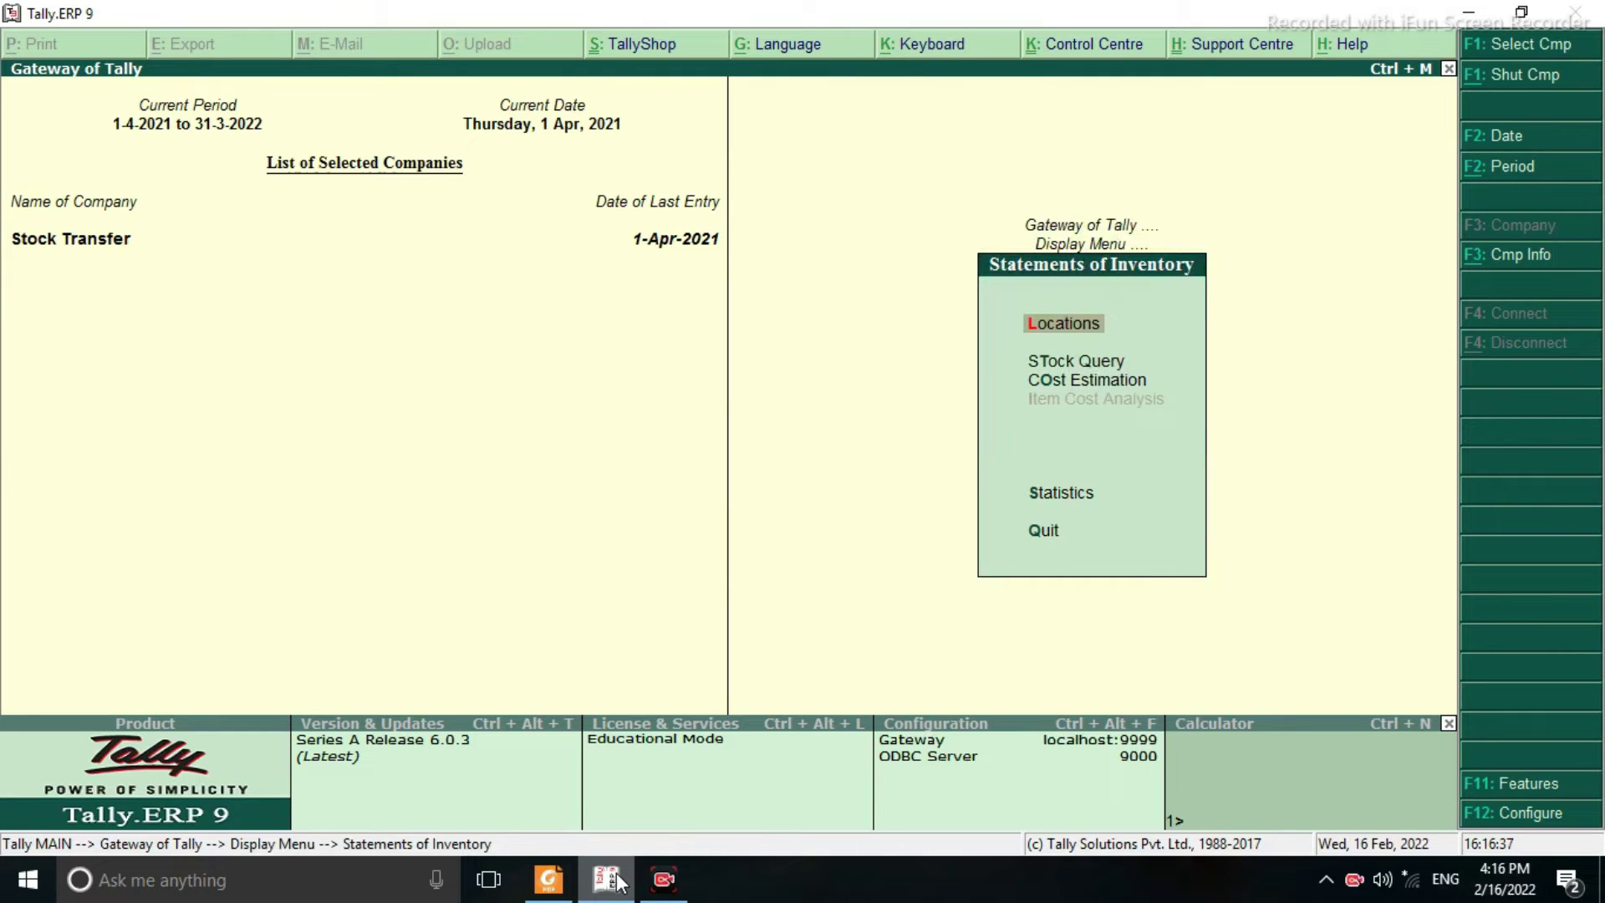
key(Return)
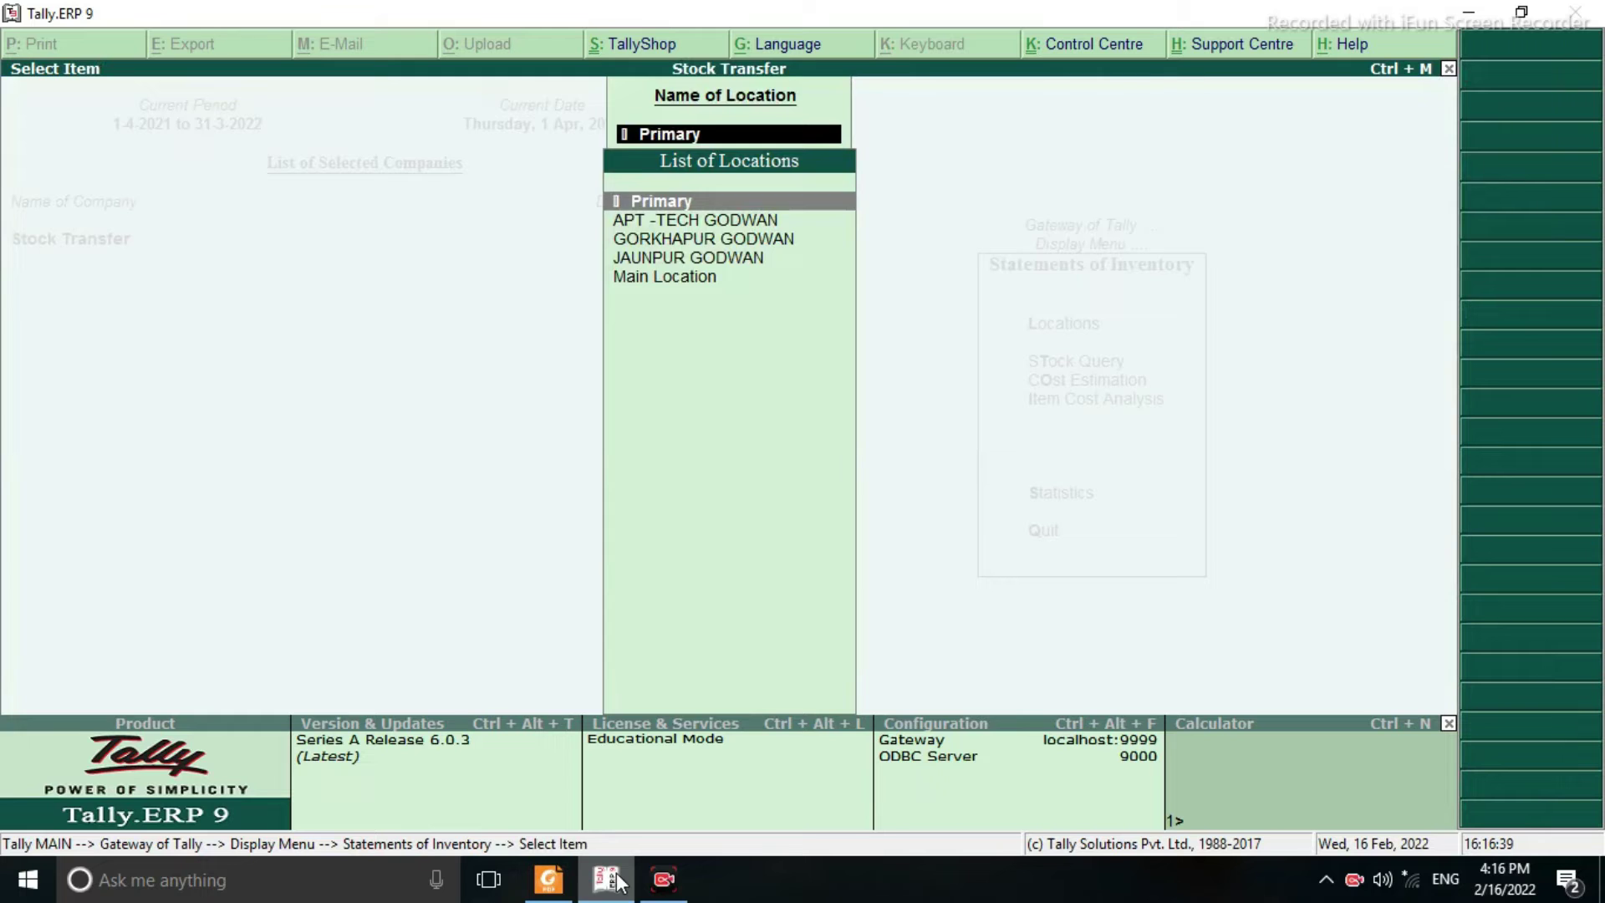
Display the location summary for APT -TECH GODWAN
key(Down)
key(Down)
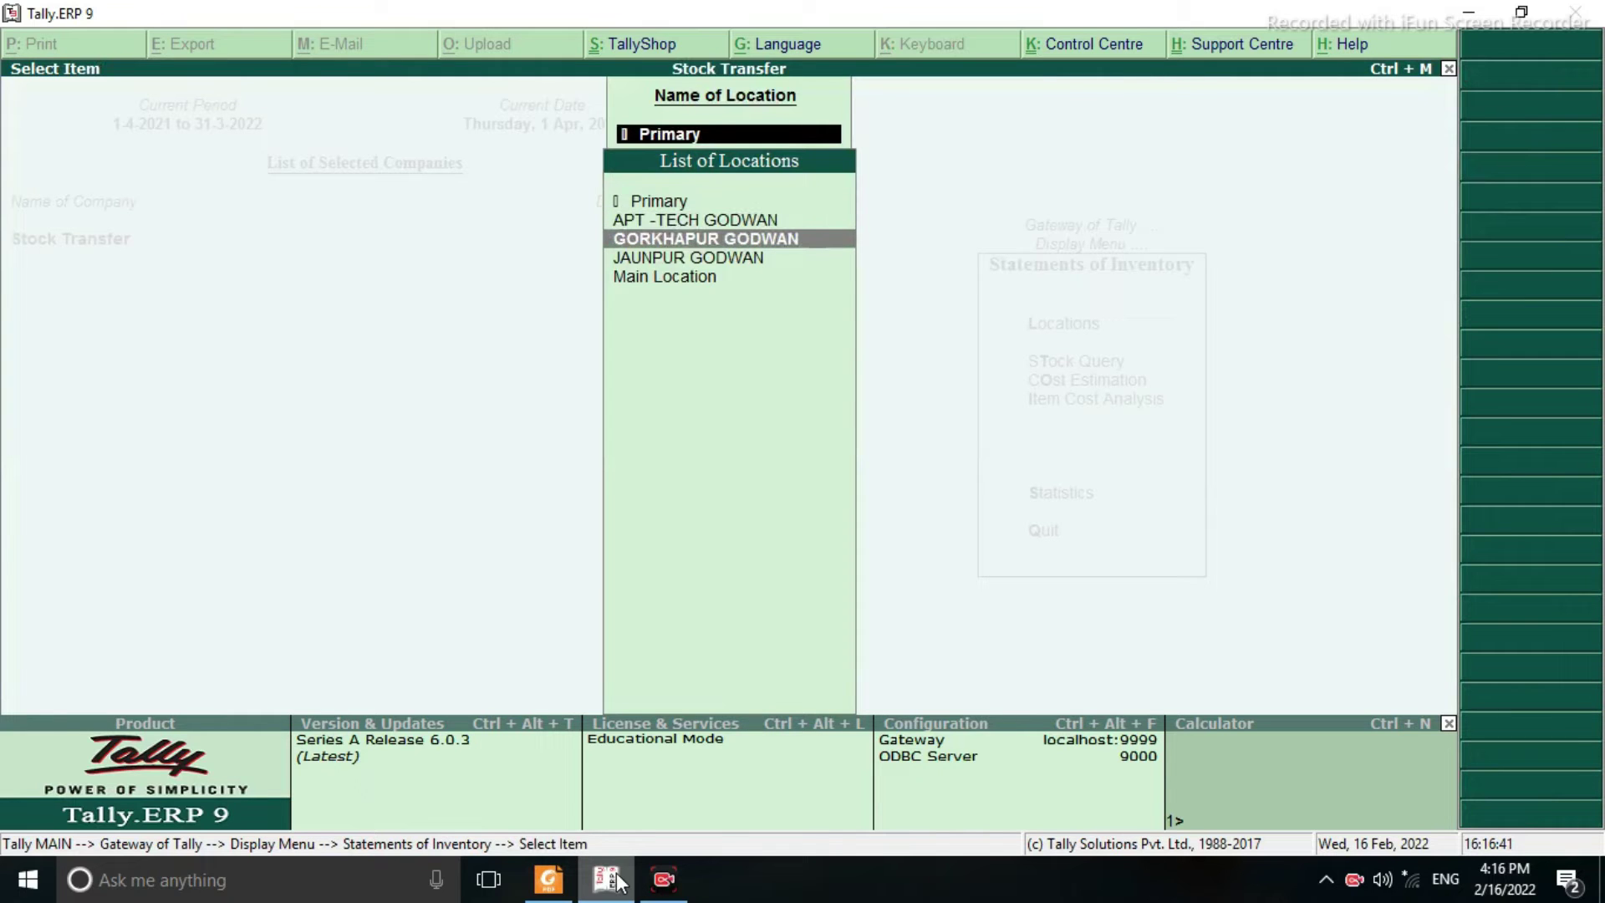
key(Down)
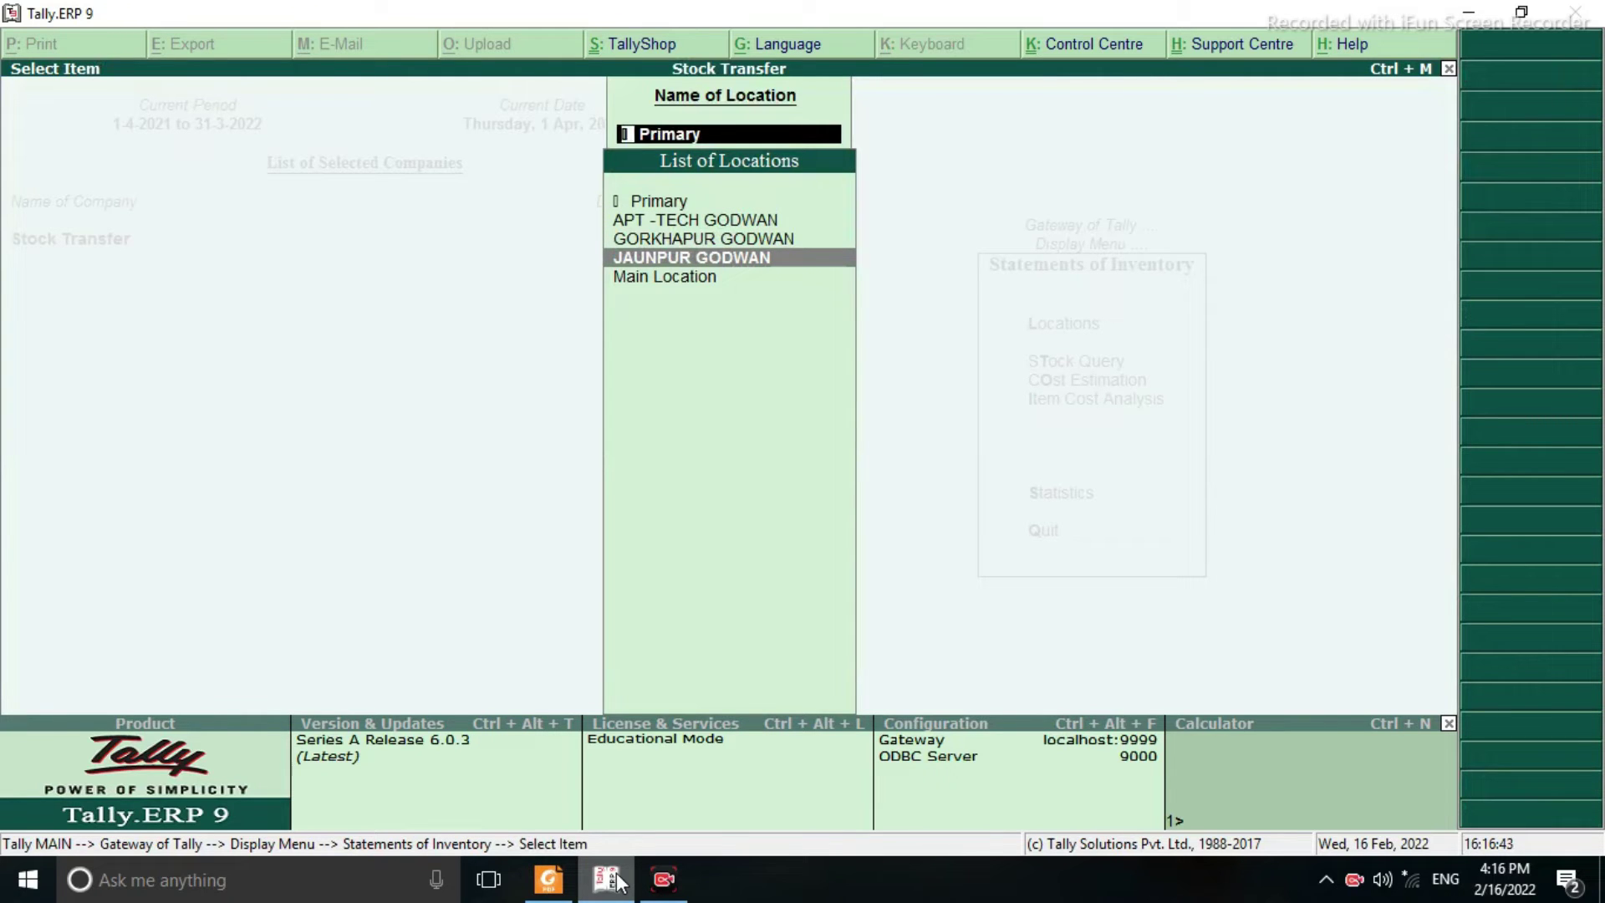
key(Up)
key(Up)
key(Return)
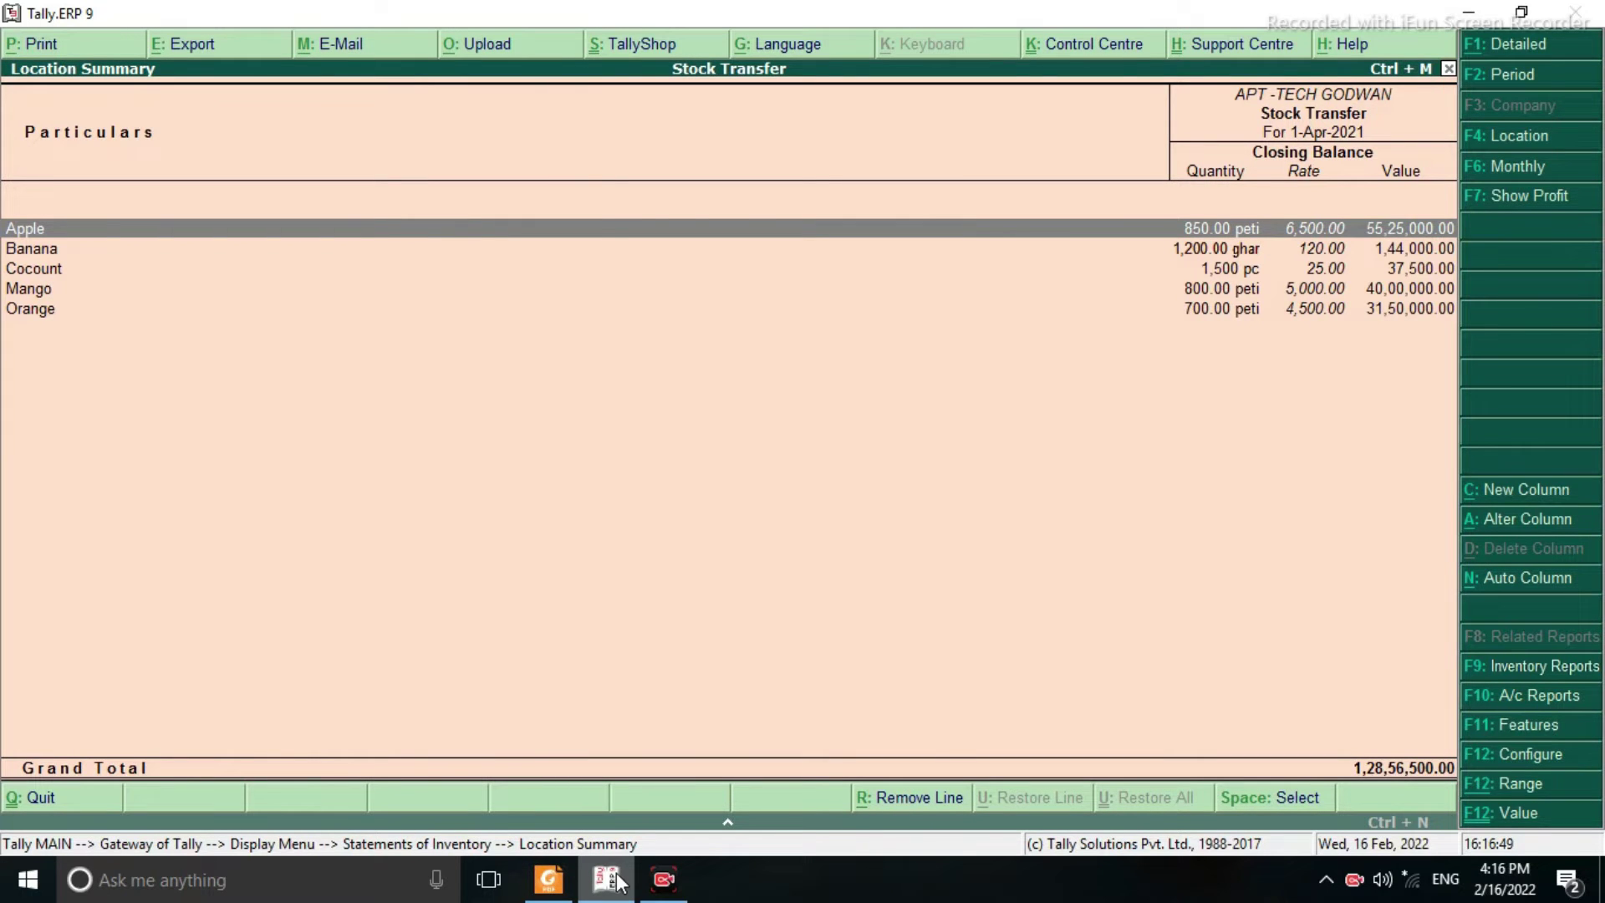
Check the location summaries of GORKHAPUR GODWAN and JAUNPUR GODWAN, and return to the Gateway of Tally
key(F4)
key(Down)
key(Return)
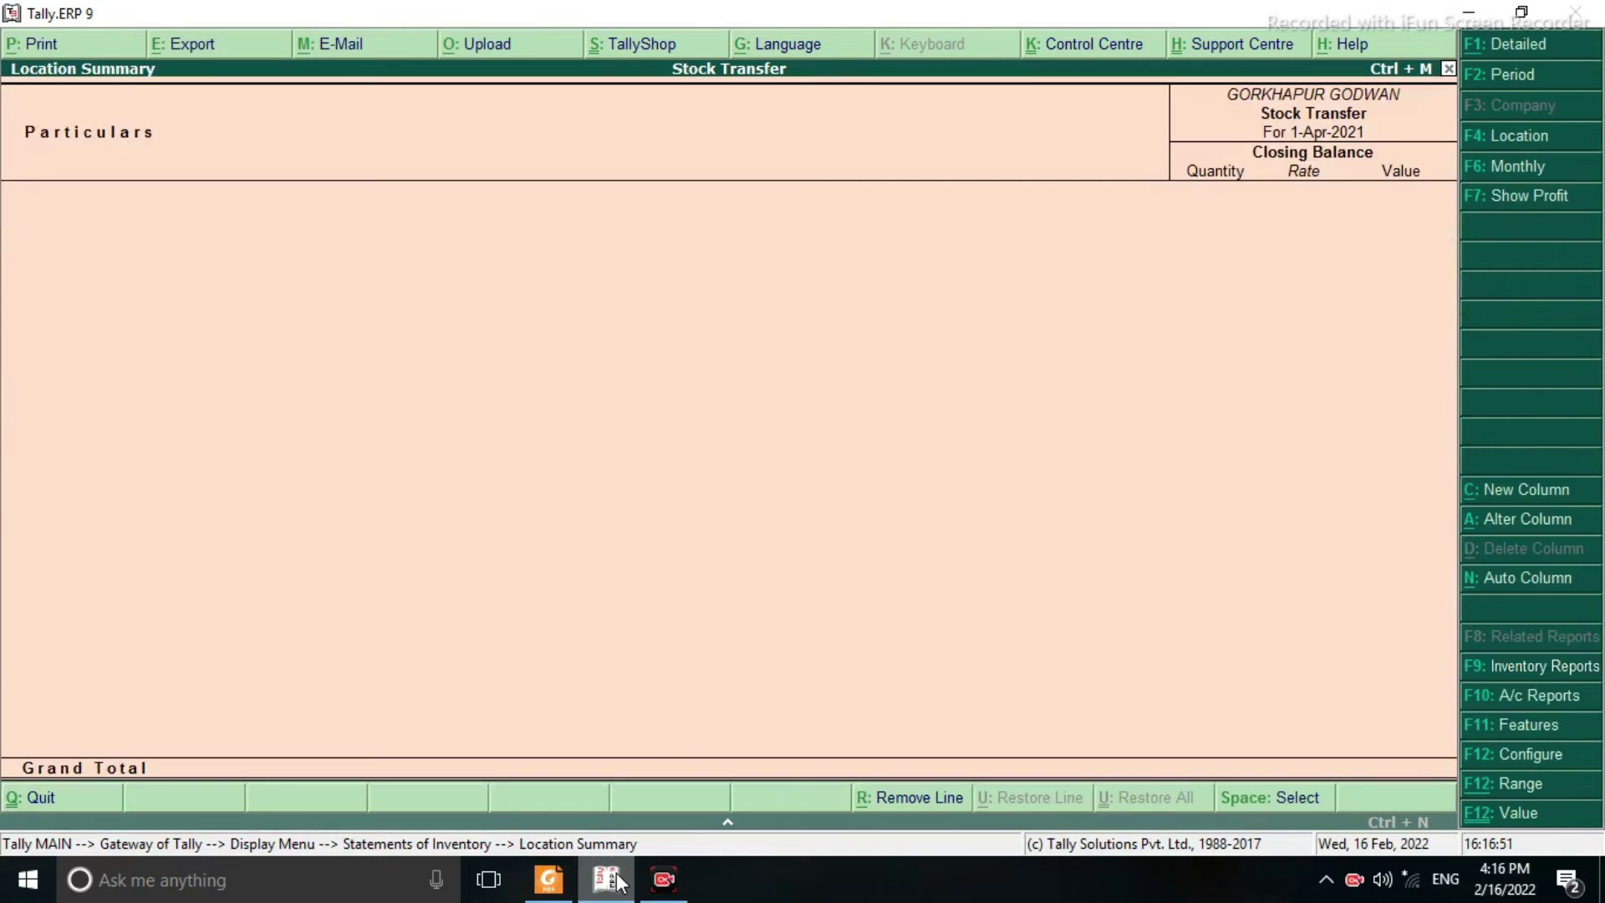
key(F4)
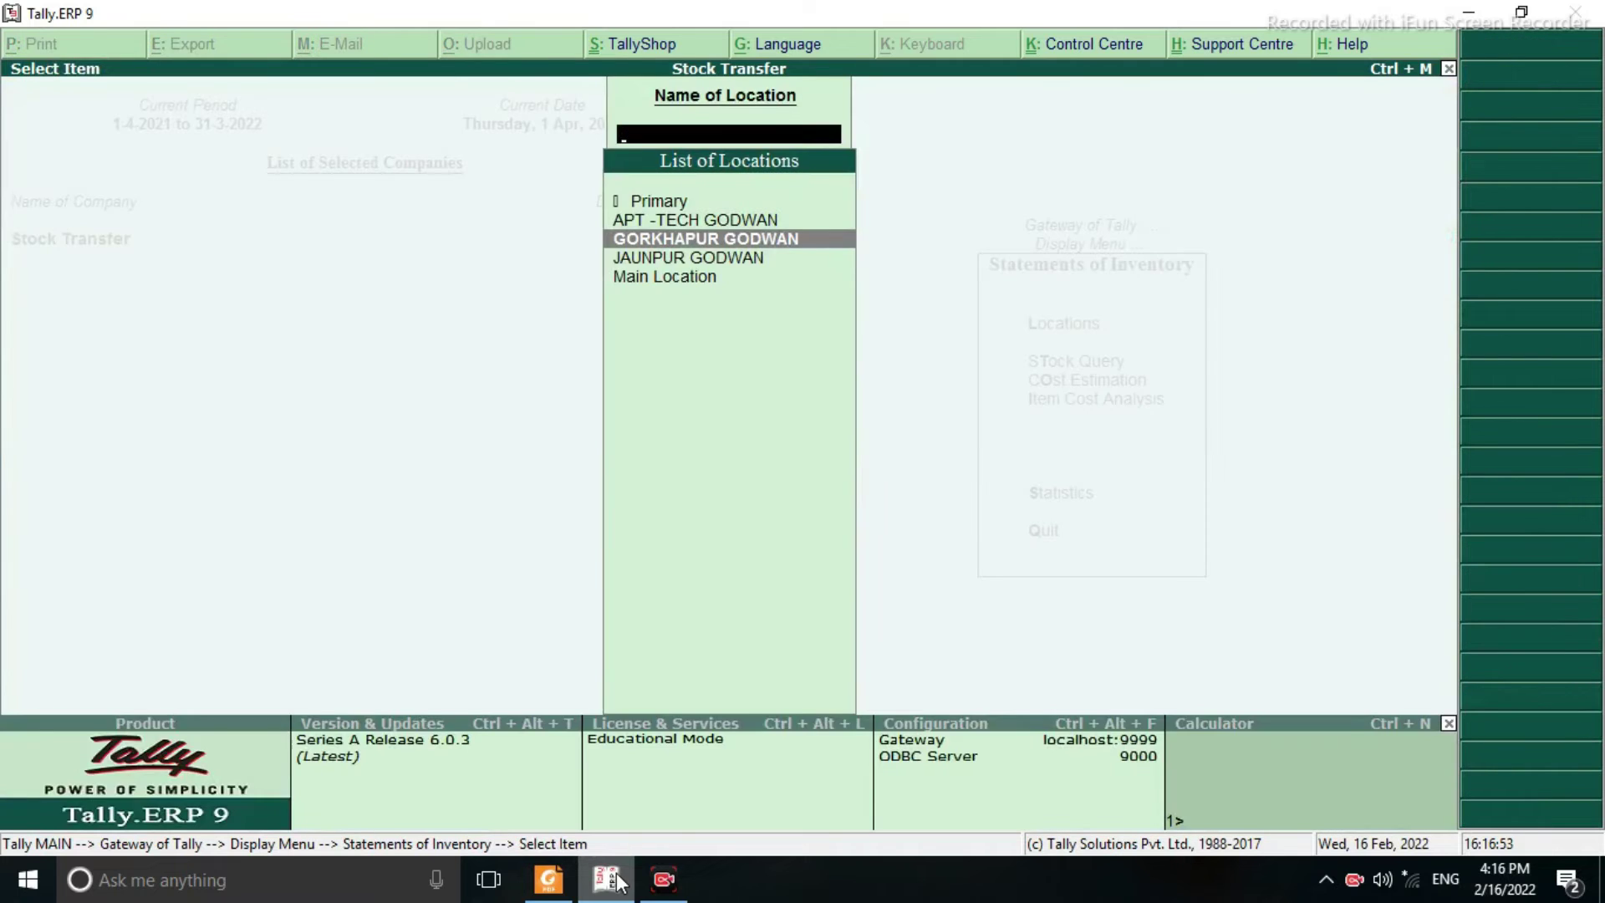
key(Down)
key(Return)
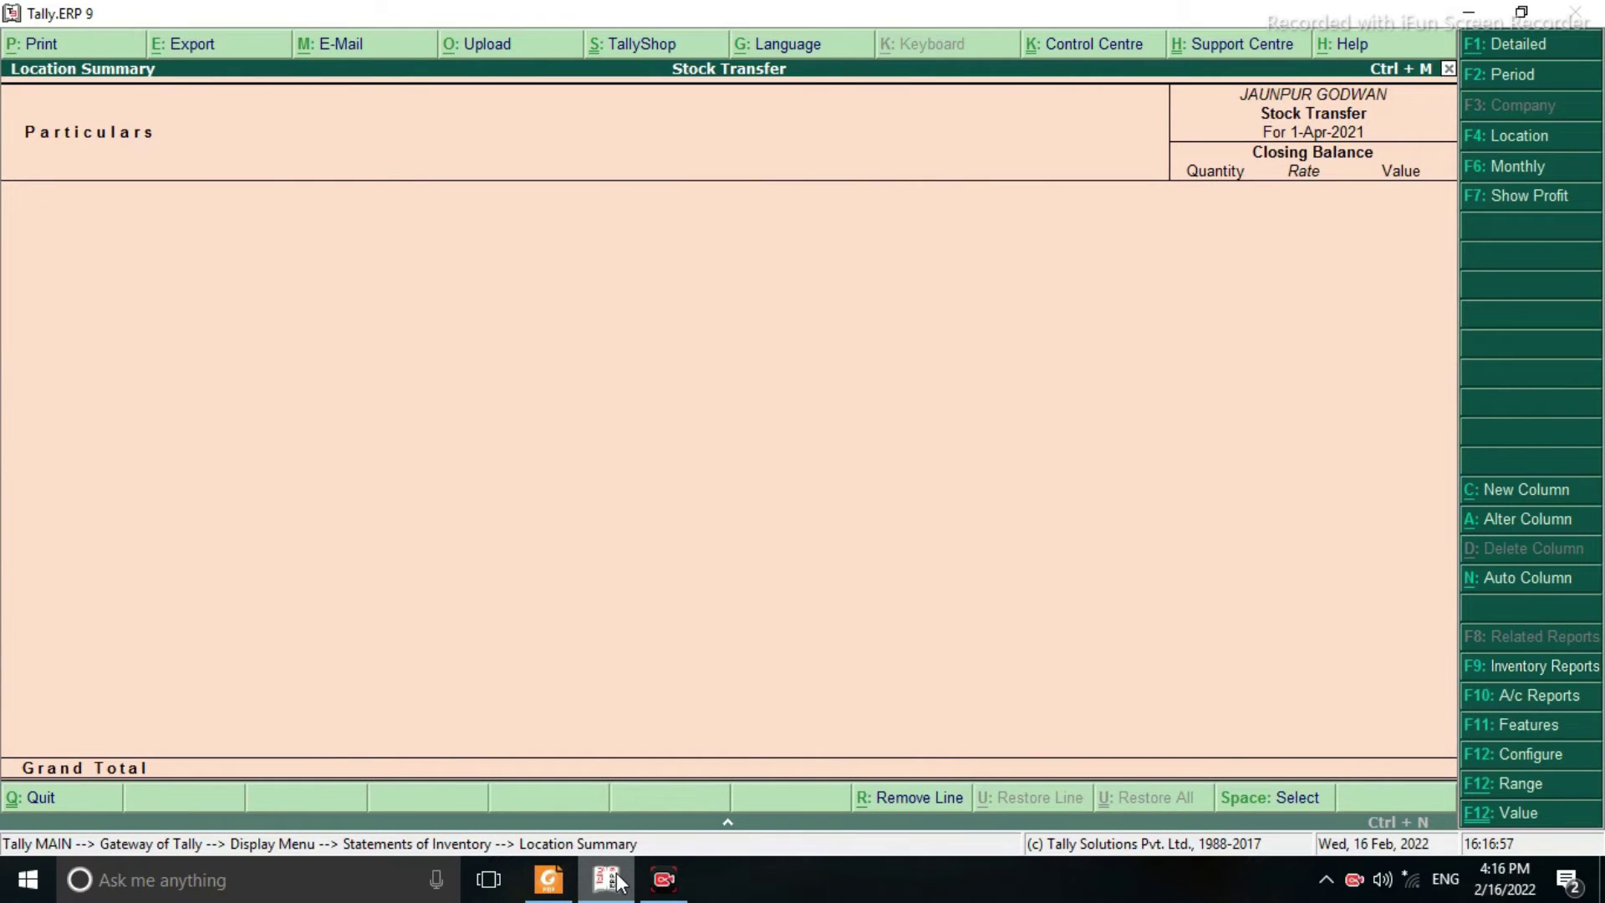
key(Escape)
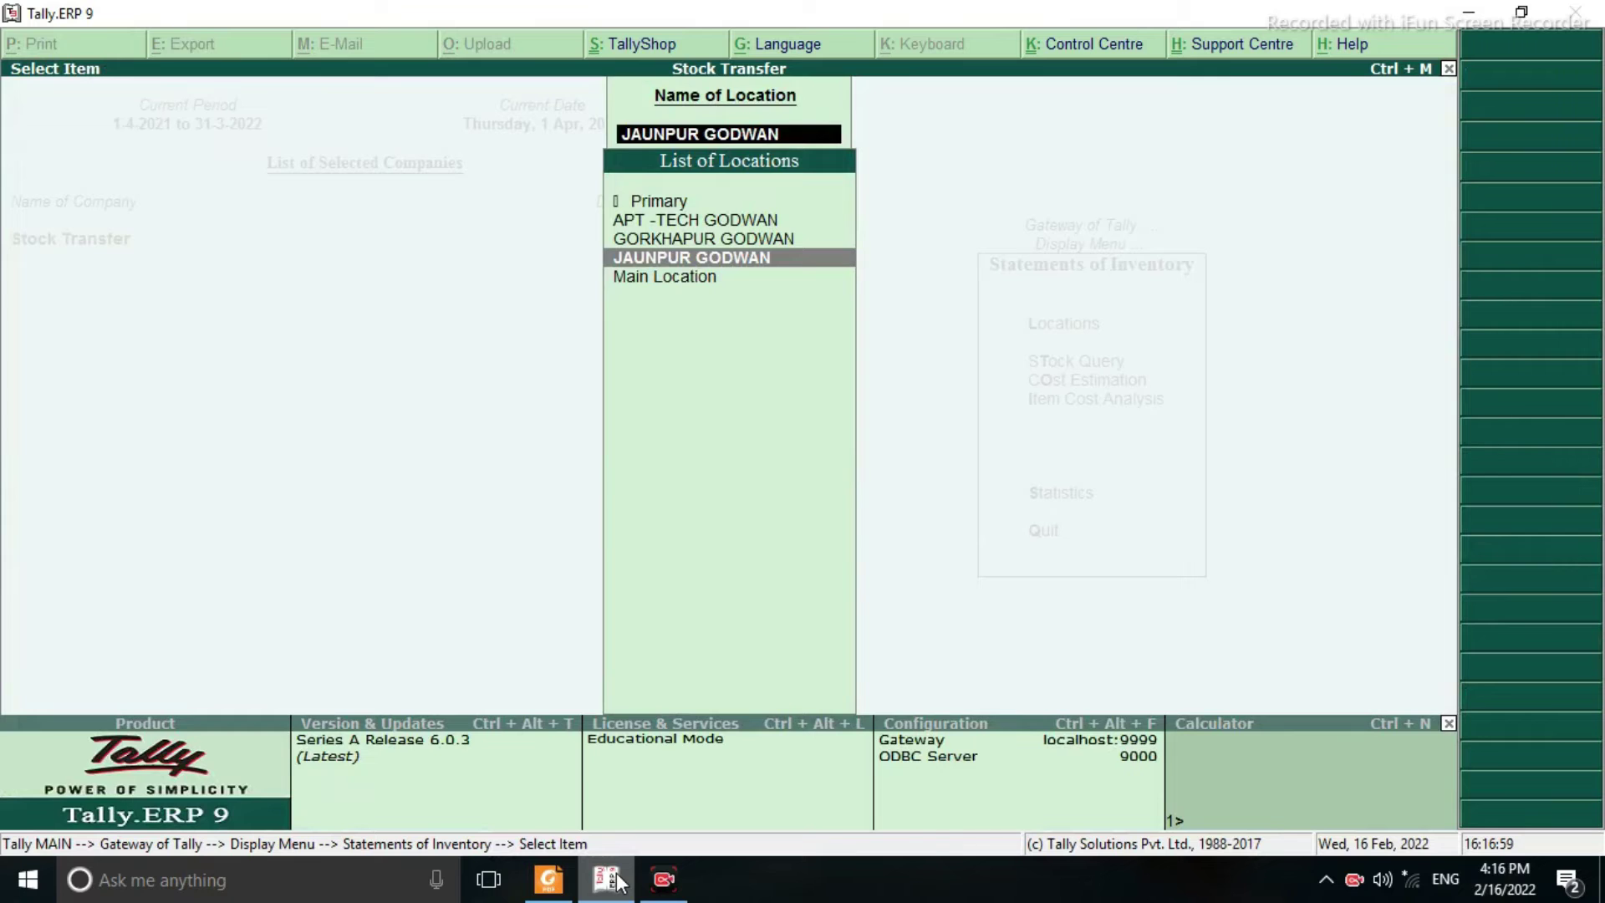
key(Escape)
key(Escape)
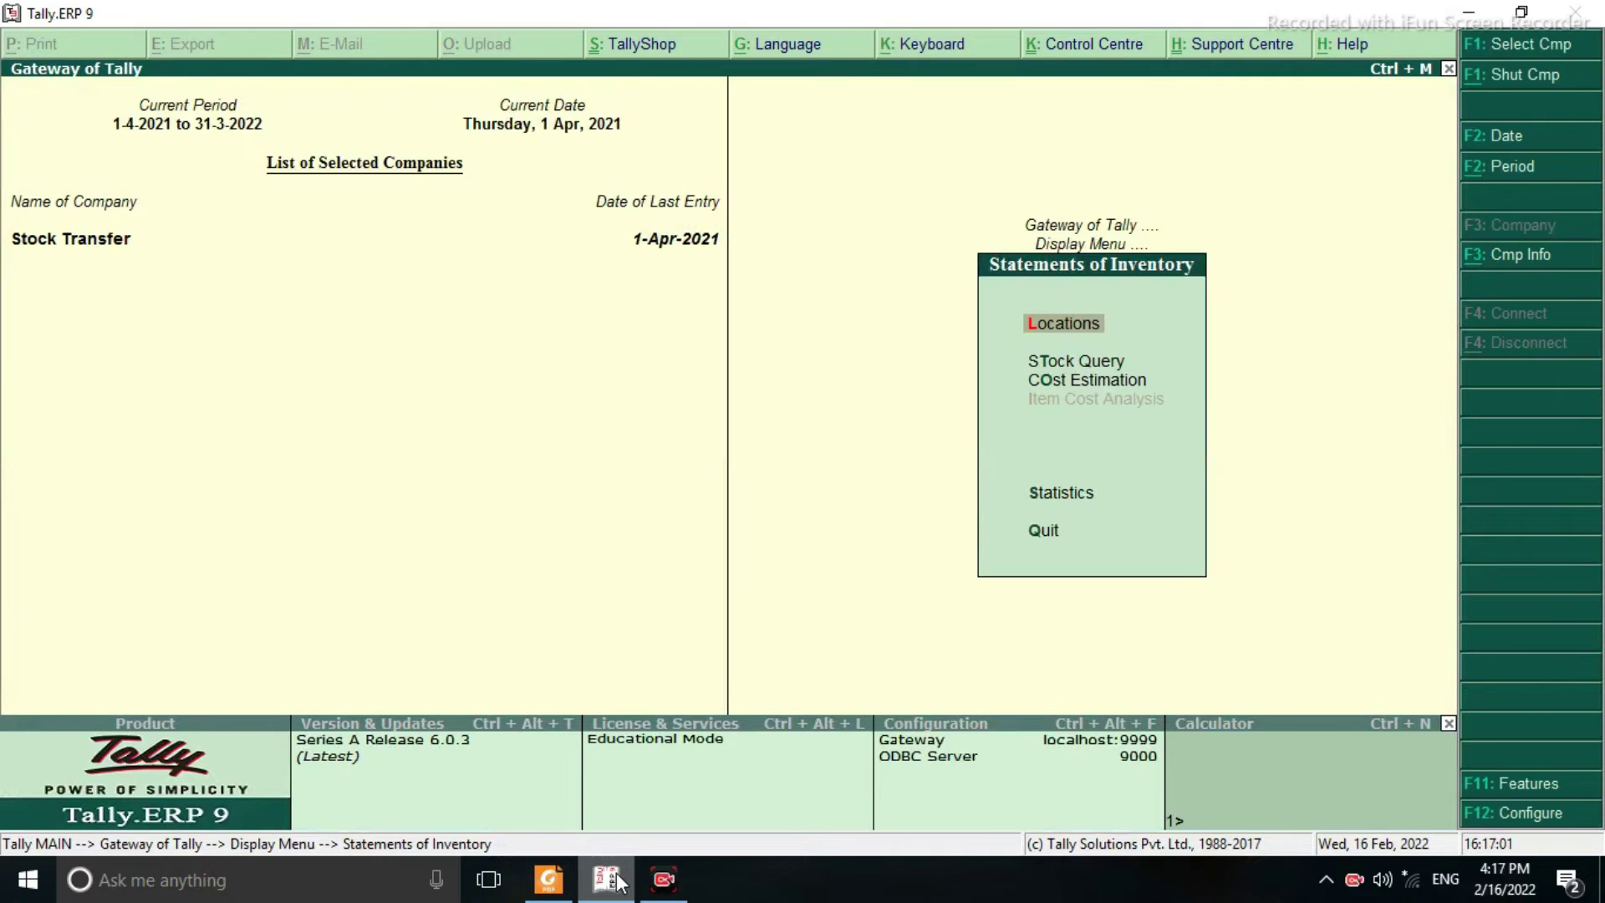
key(Escape)
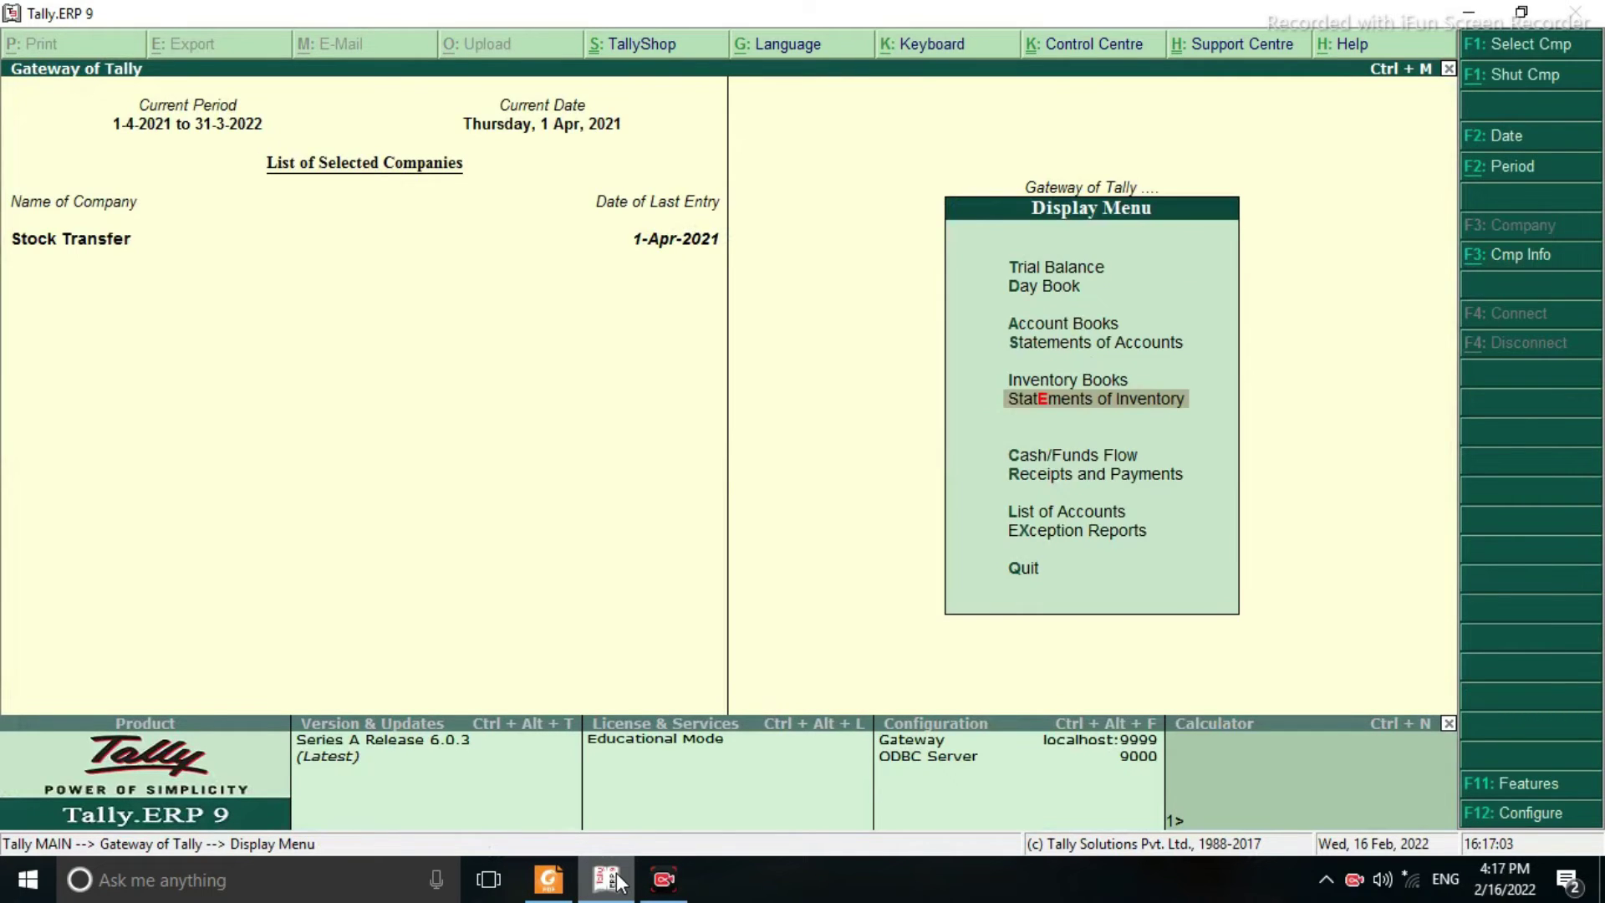
key(Escape)
Open a new Stock Journal inventory voucher for the transfer of materials
key(Down)
key(Up)
key(Up)
key(Up)
key(Up)
key(Up)
key(Up)
key(Up)
key(Up)
key(Up)
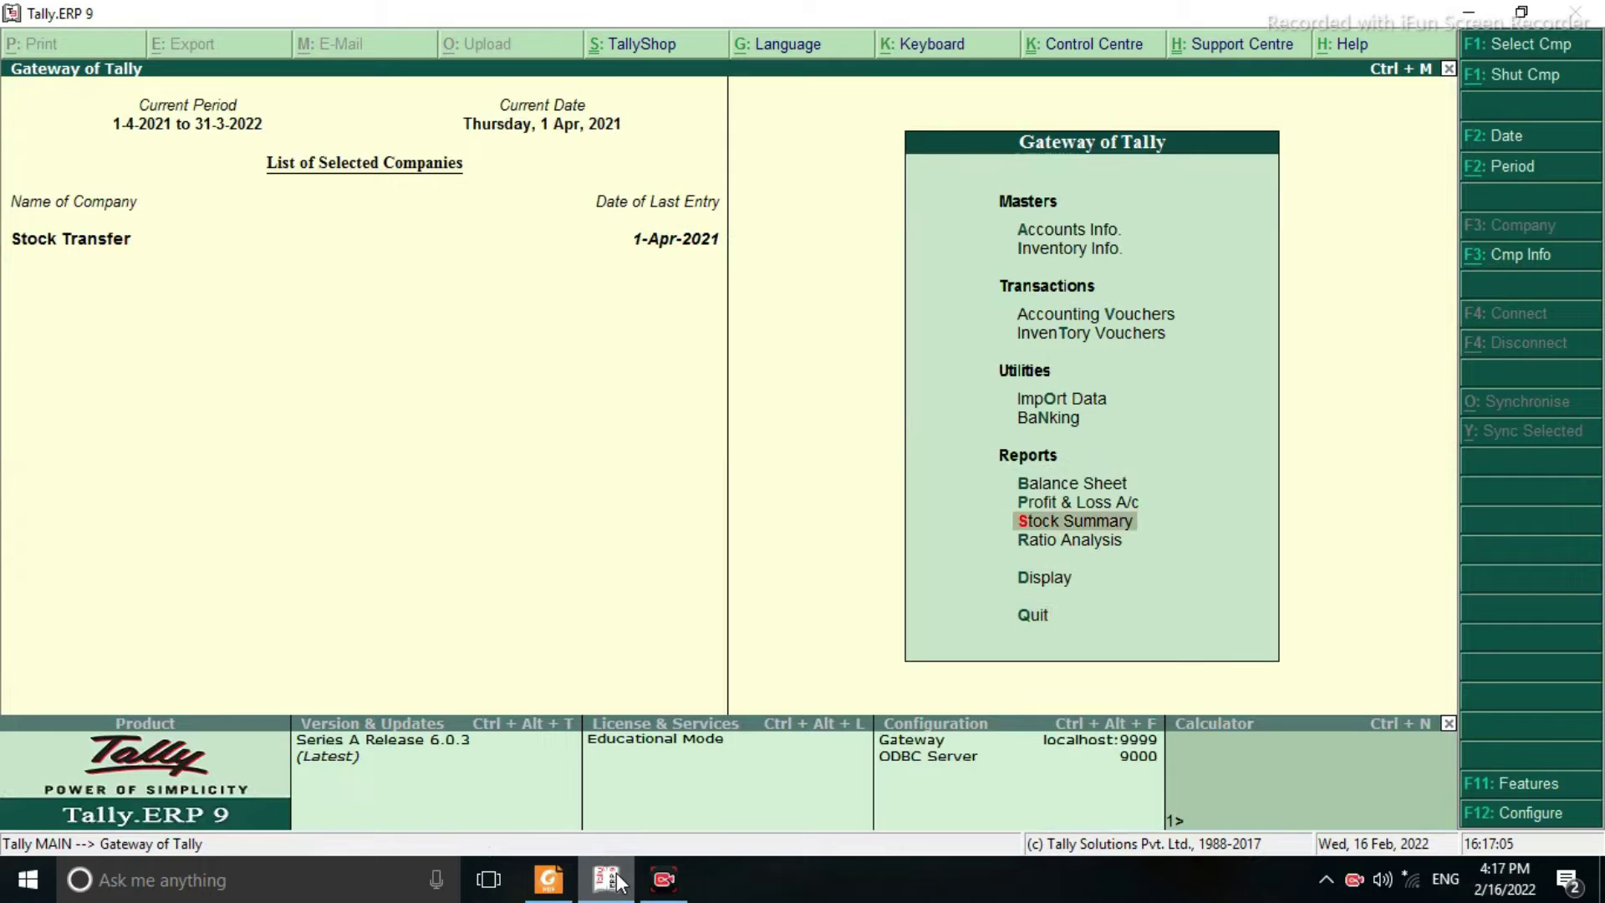
key(Return)
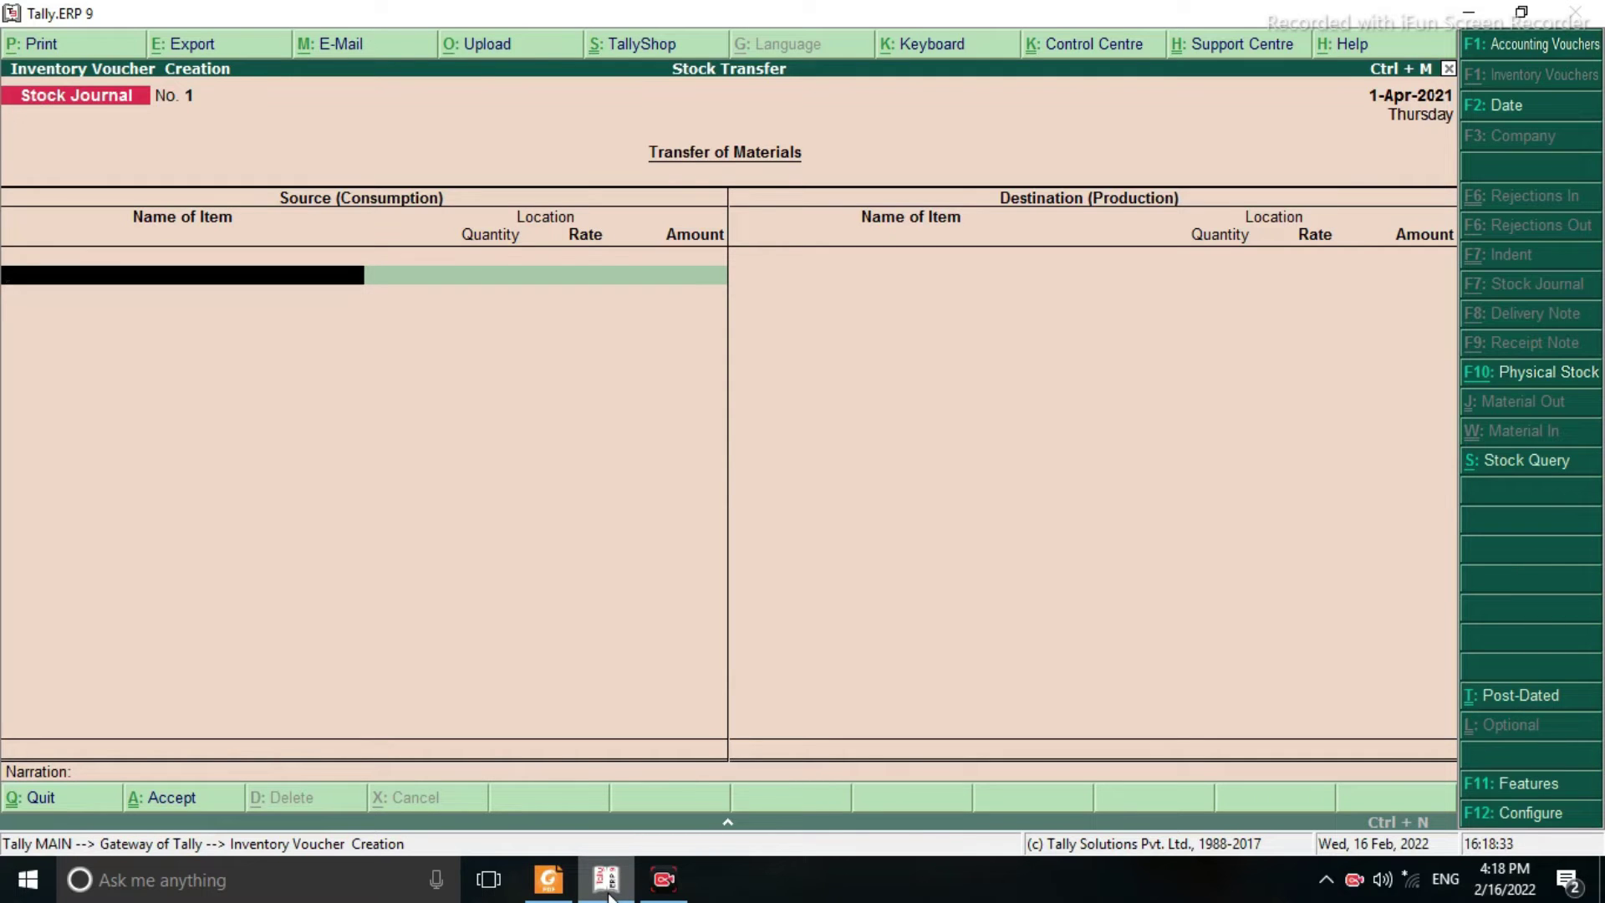
Enter Mango as the source item from APT -TECH GODWAN with a quantity of 400 peti
key(space)
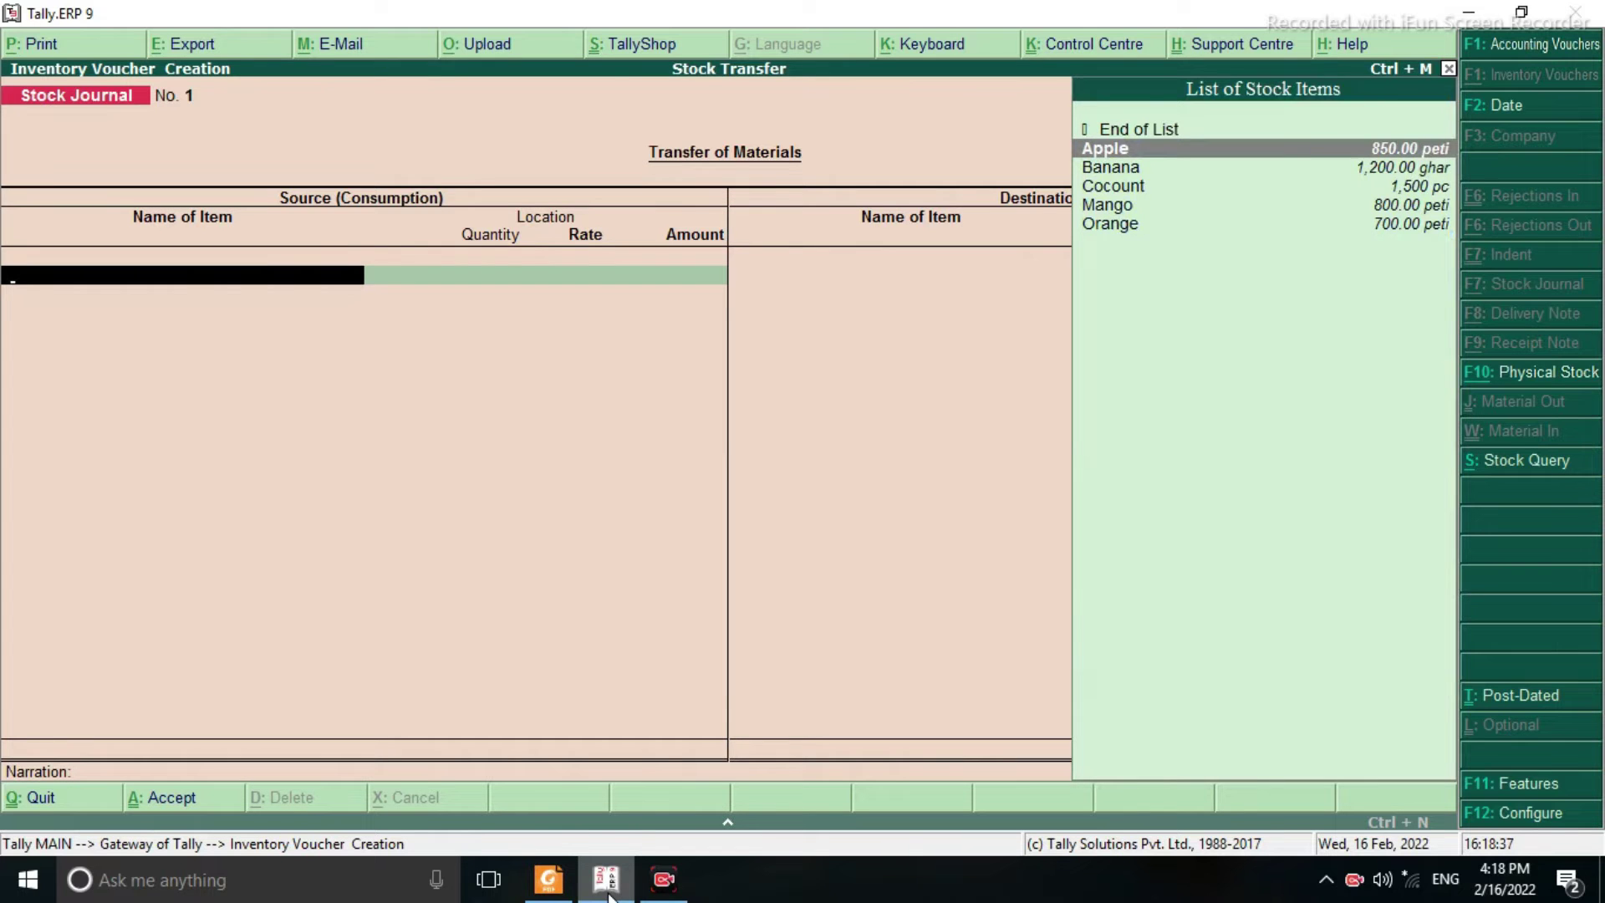
key(Down)
key(Down)
key(Down)
key(Return)
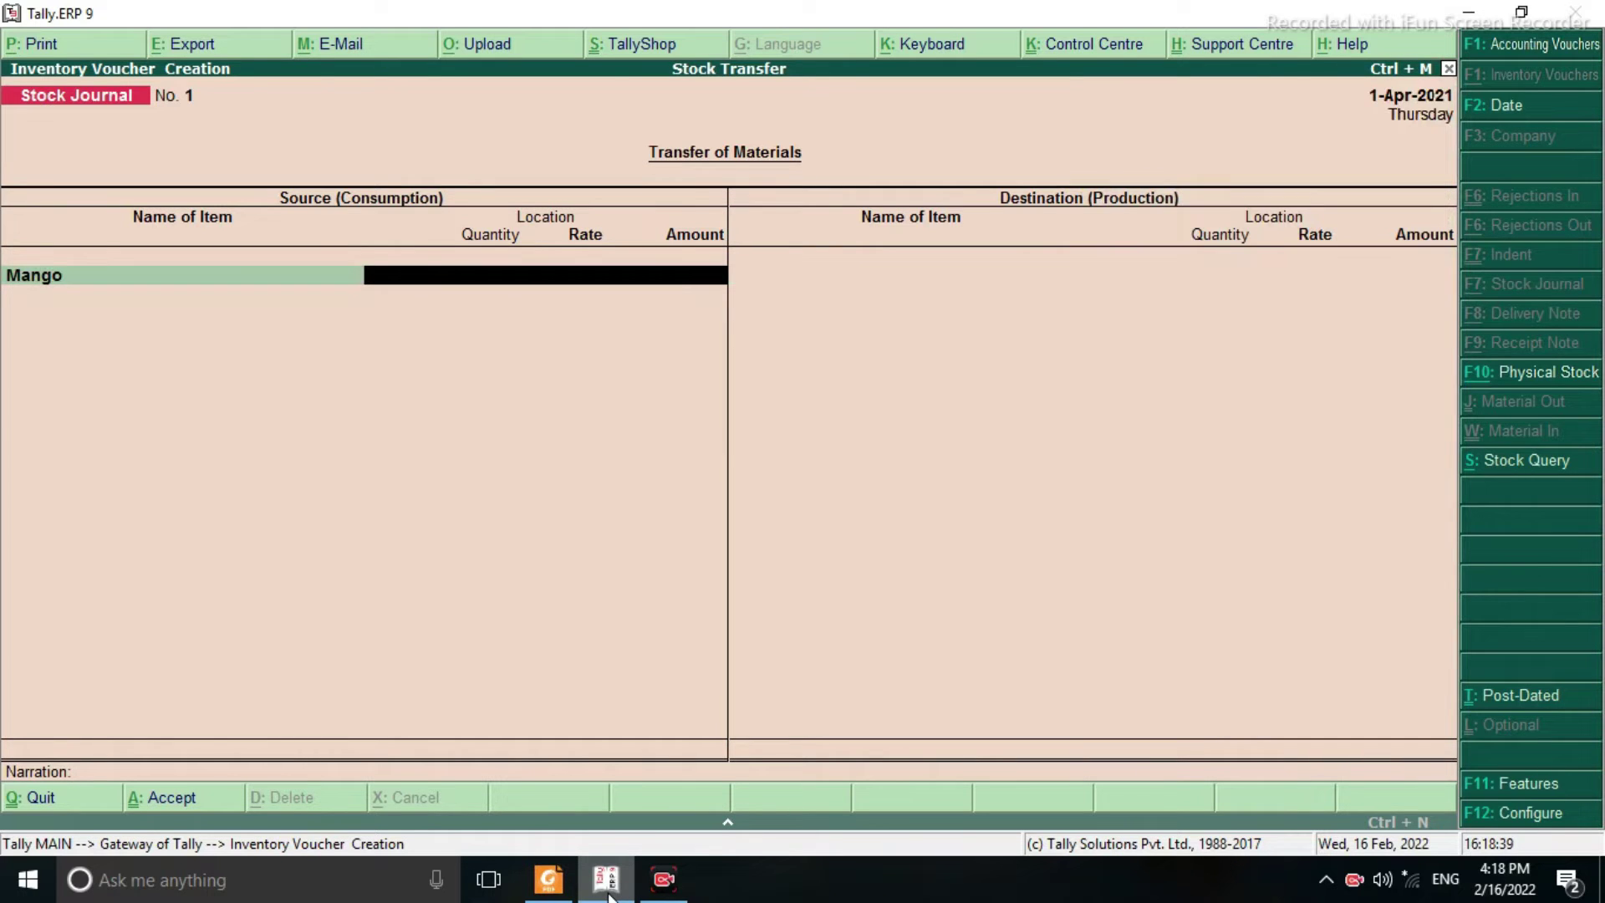
text(00)
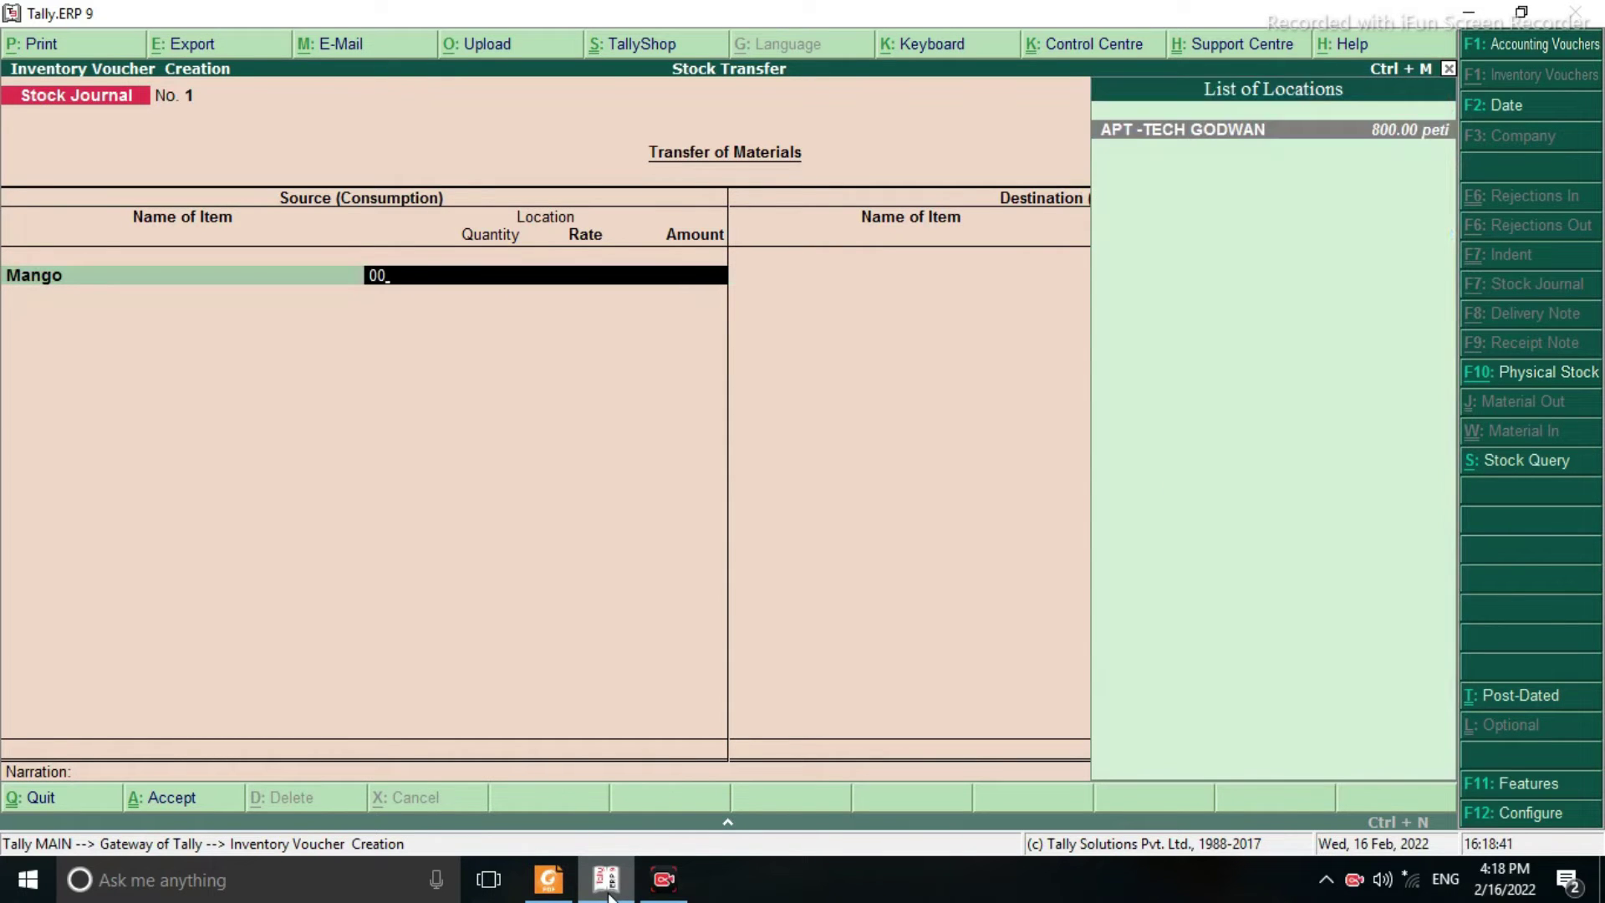
key(Return)
text(400)
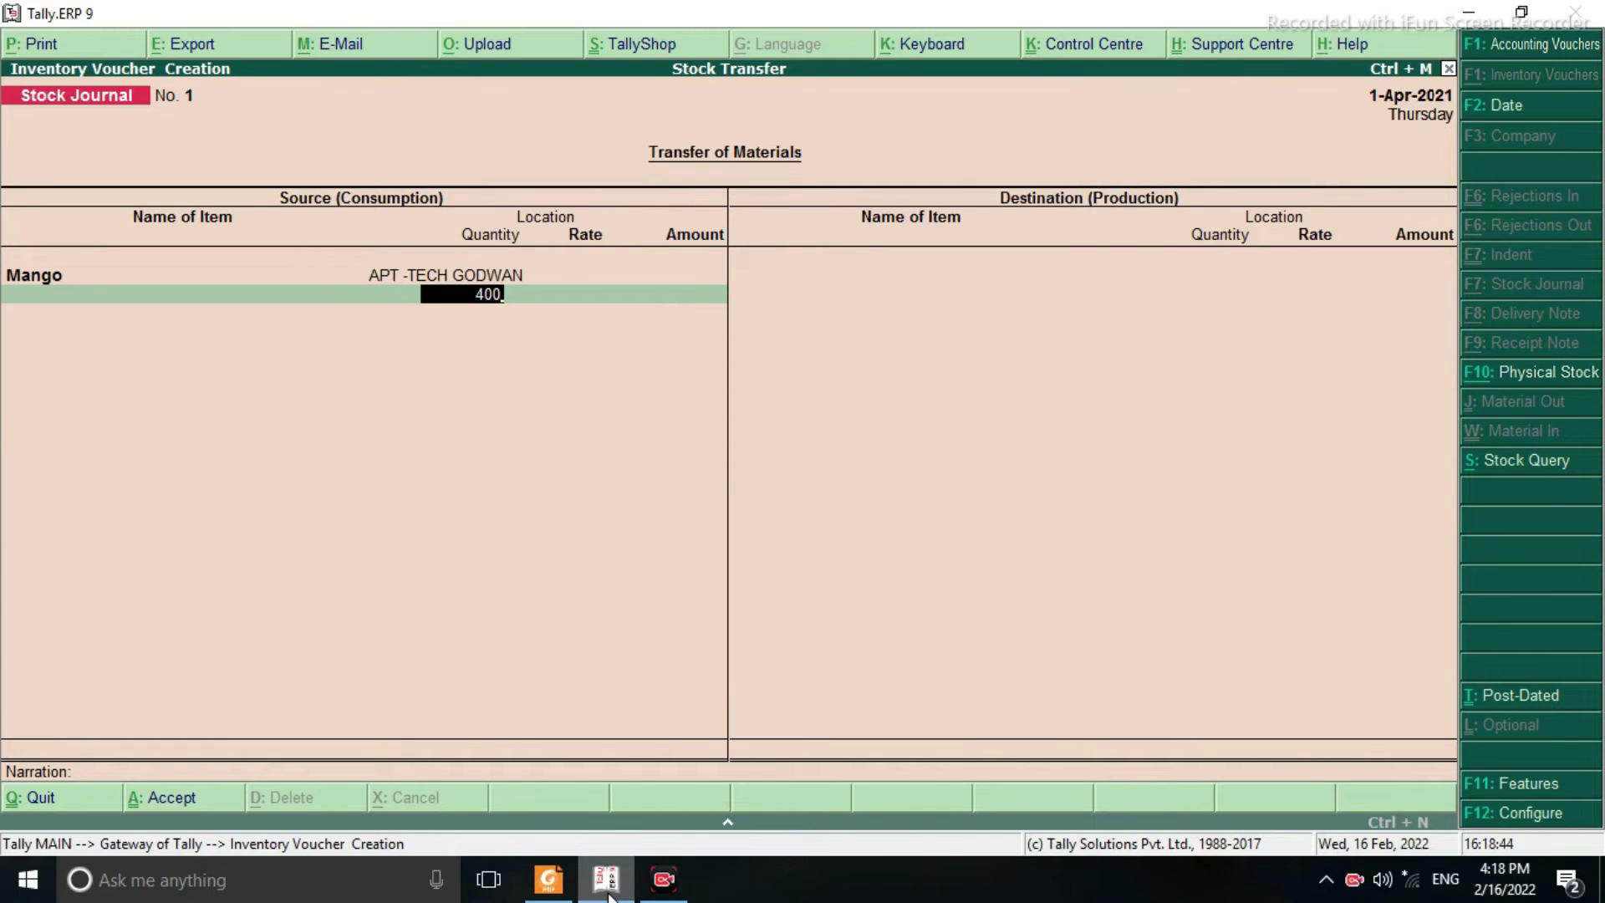
key(Return)
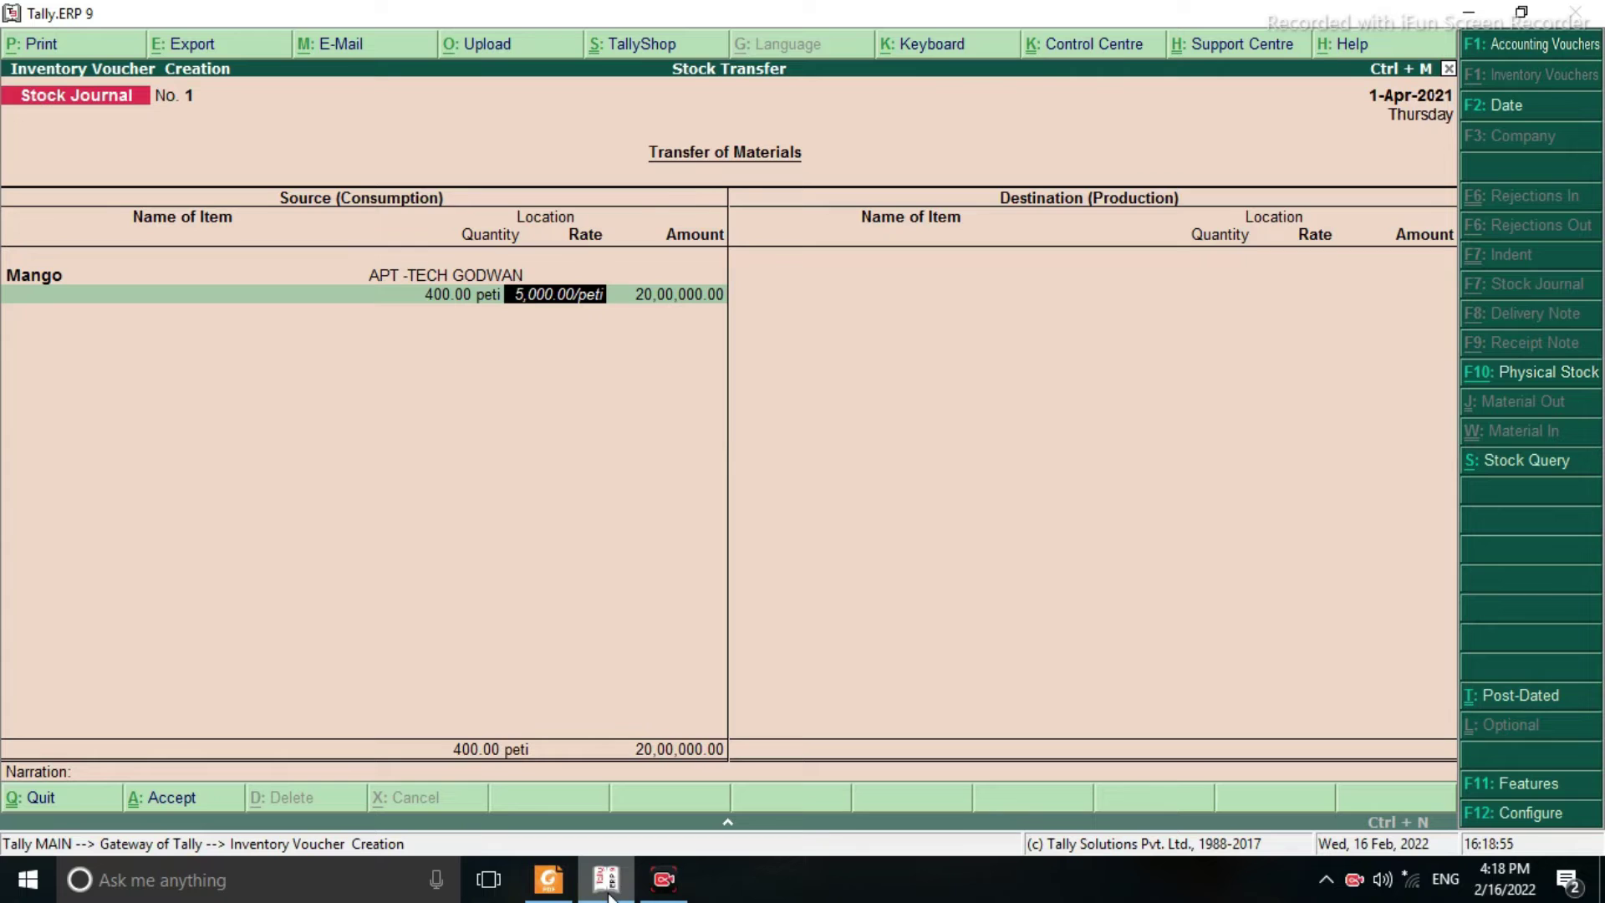
Accept the Mango line and enter Orange as a source item from APT -TECH GODWAN with a quantity of 200 peti
key(Return)
key(Return)
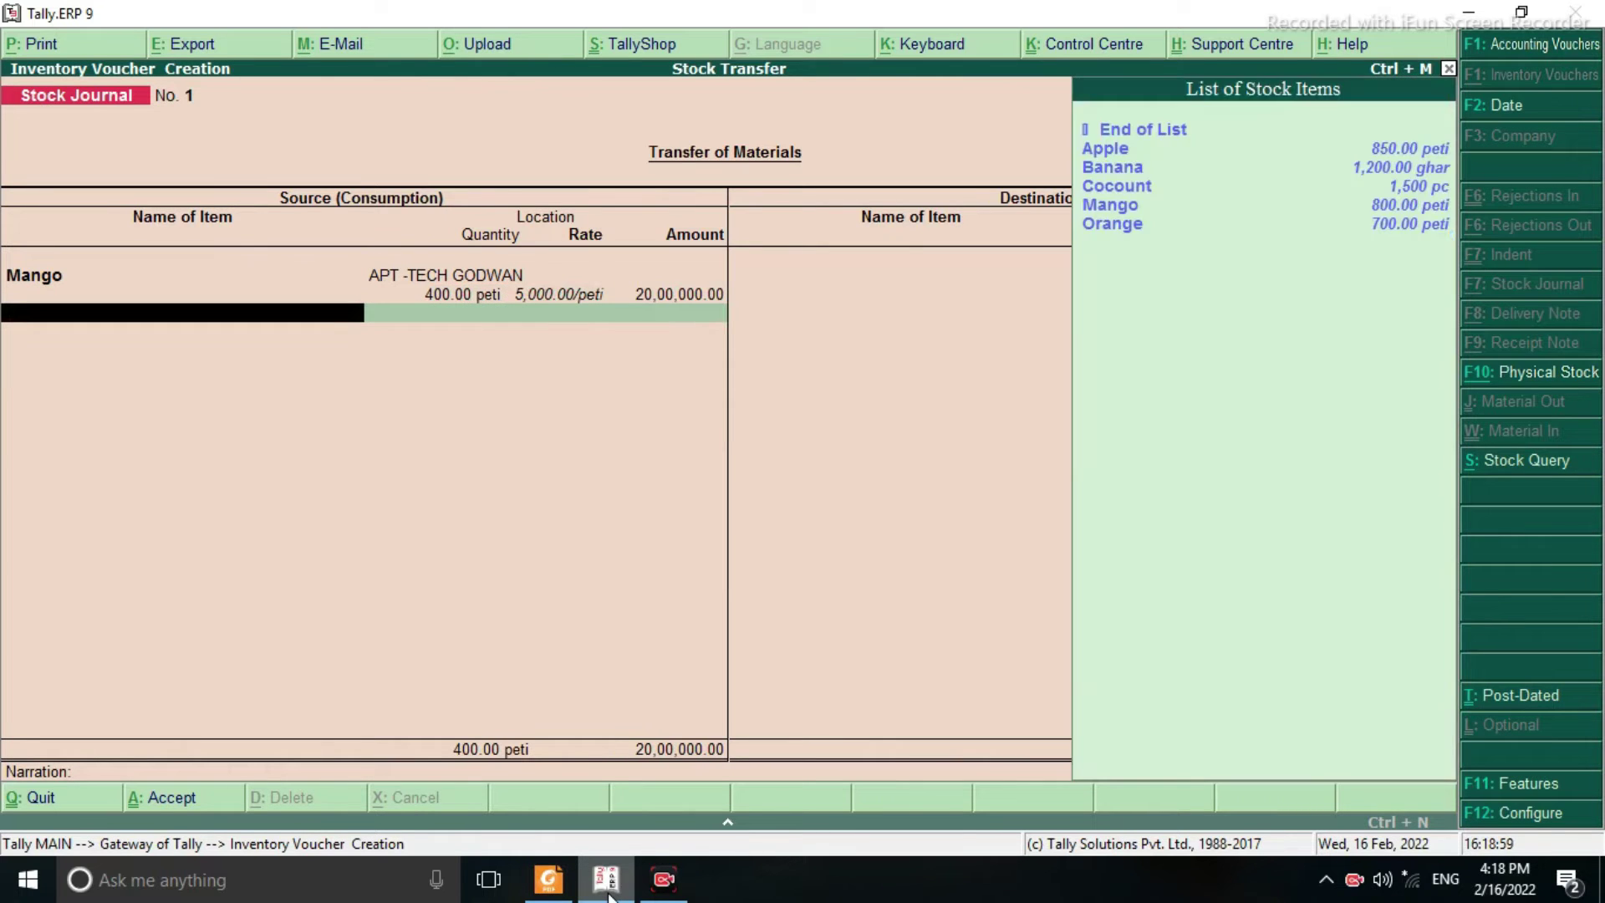
key(Down)
key(Down)
key(Down)
key(Down)
key(Down)
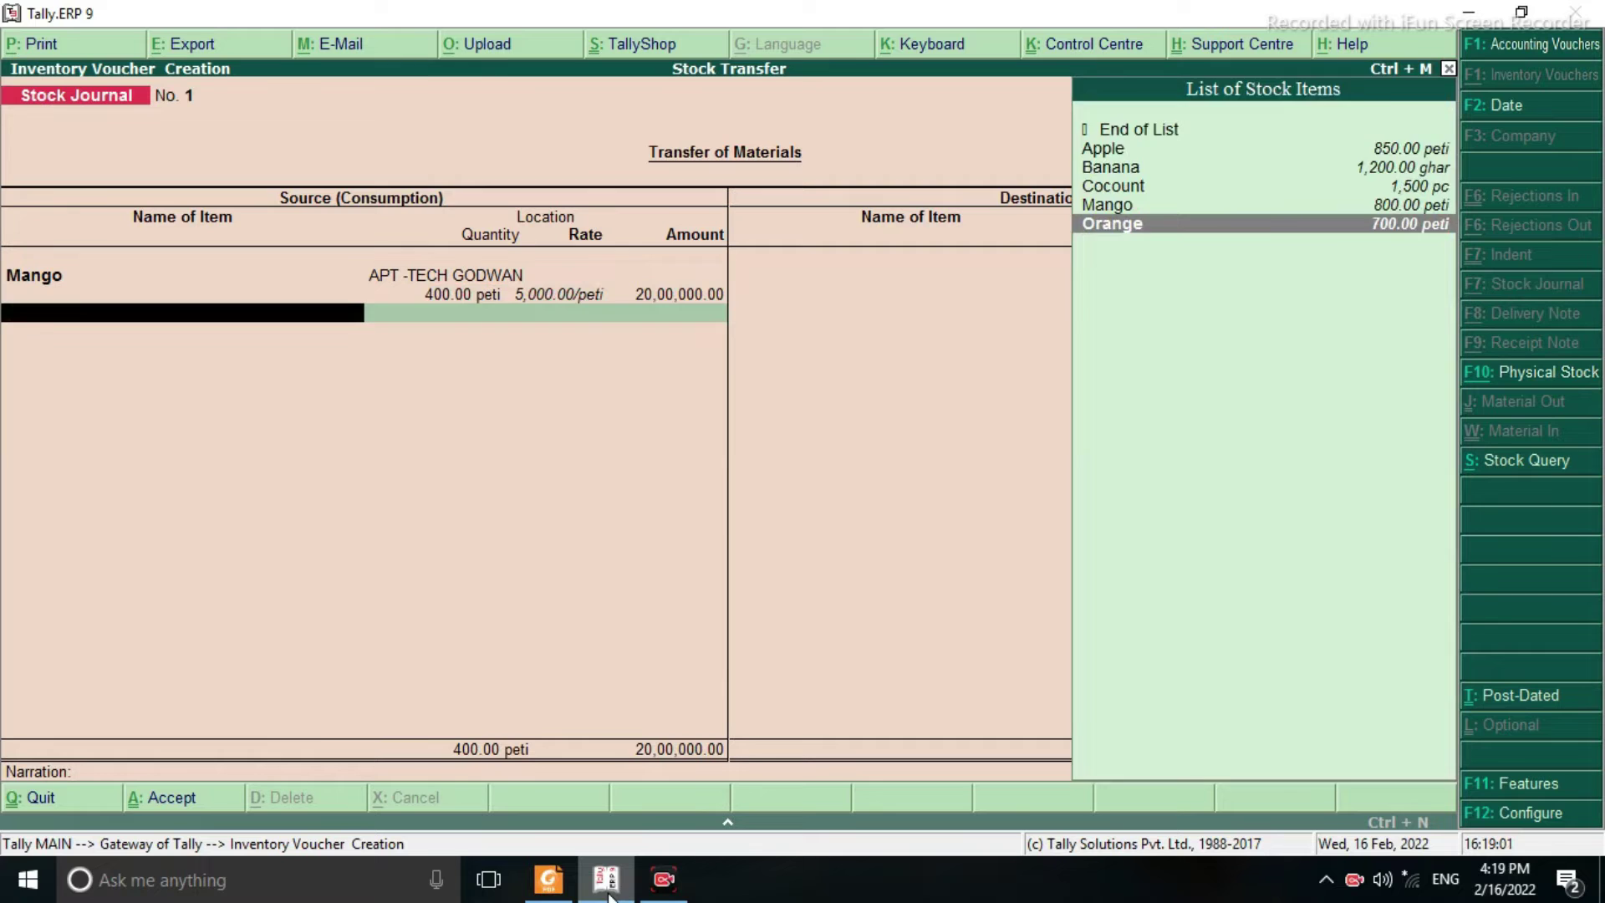
key(Return)
key(Down)
key(Up)
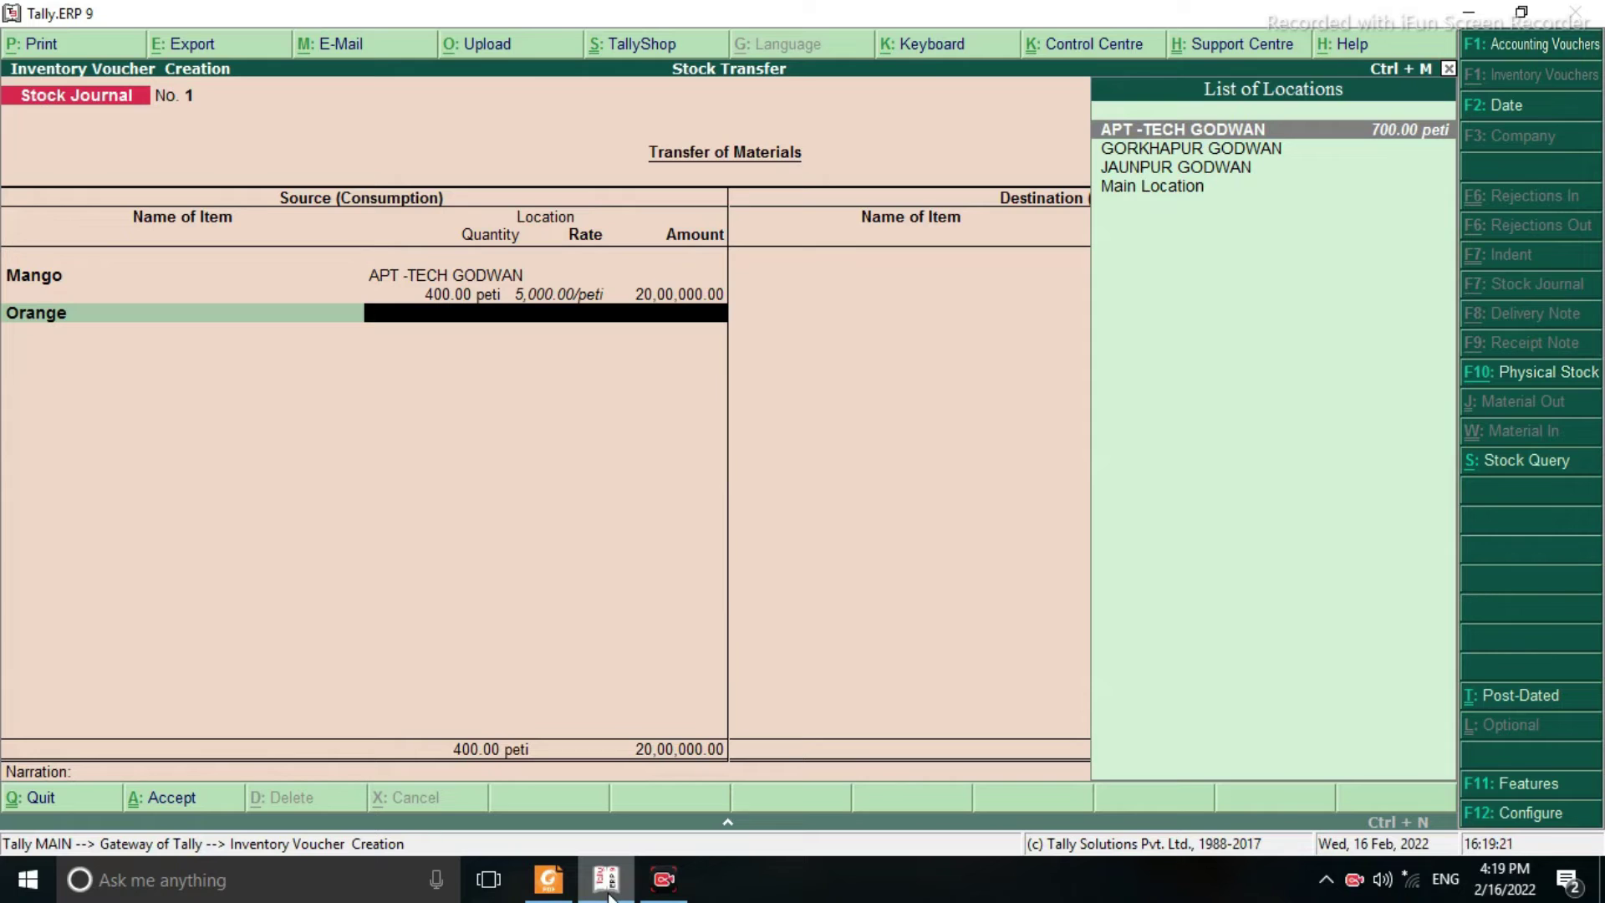
key(Return)
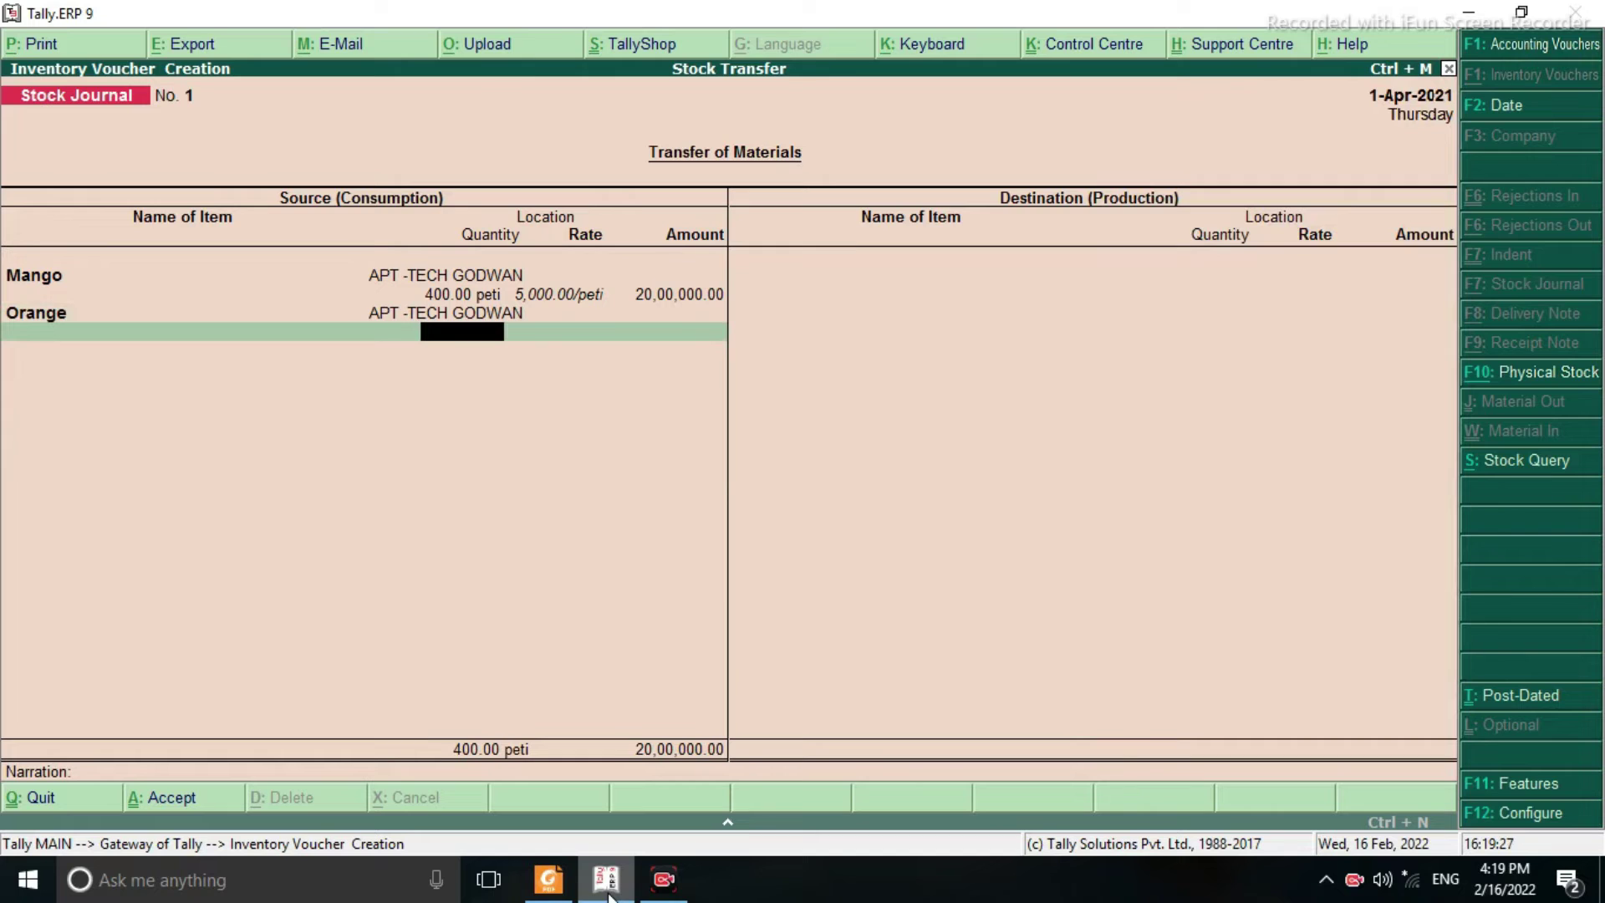
text(200)
key(Return)
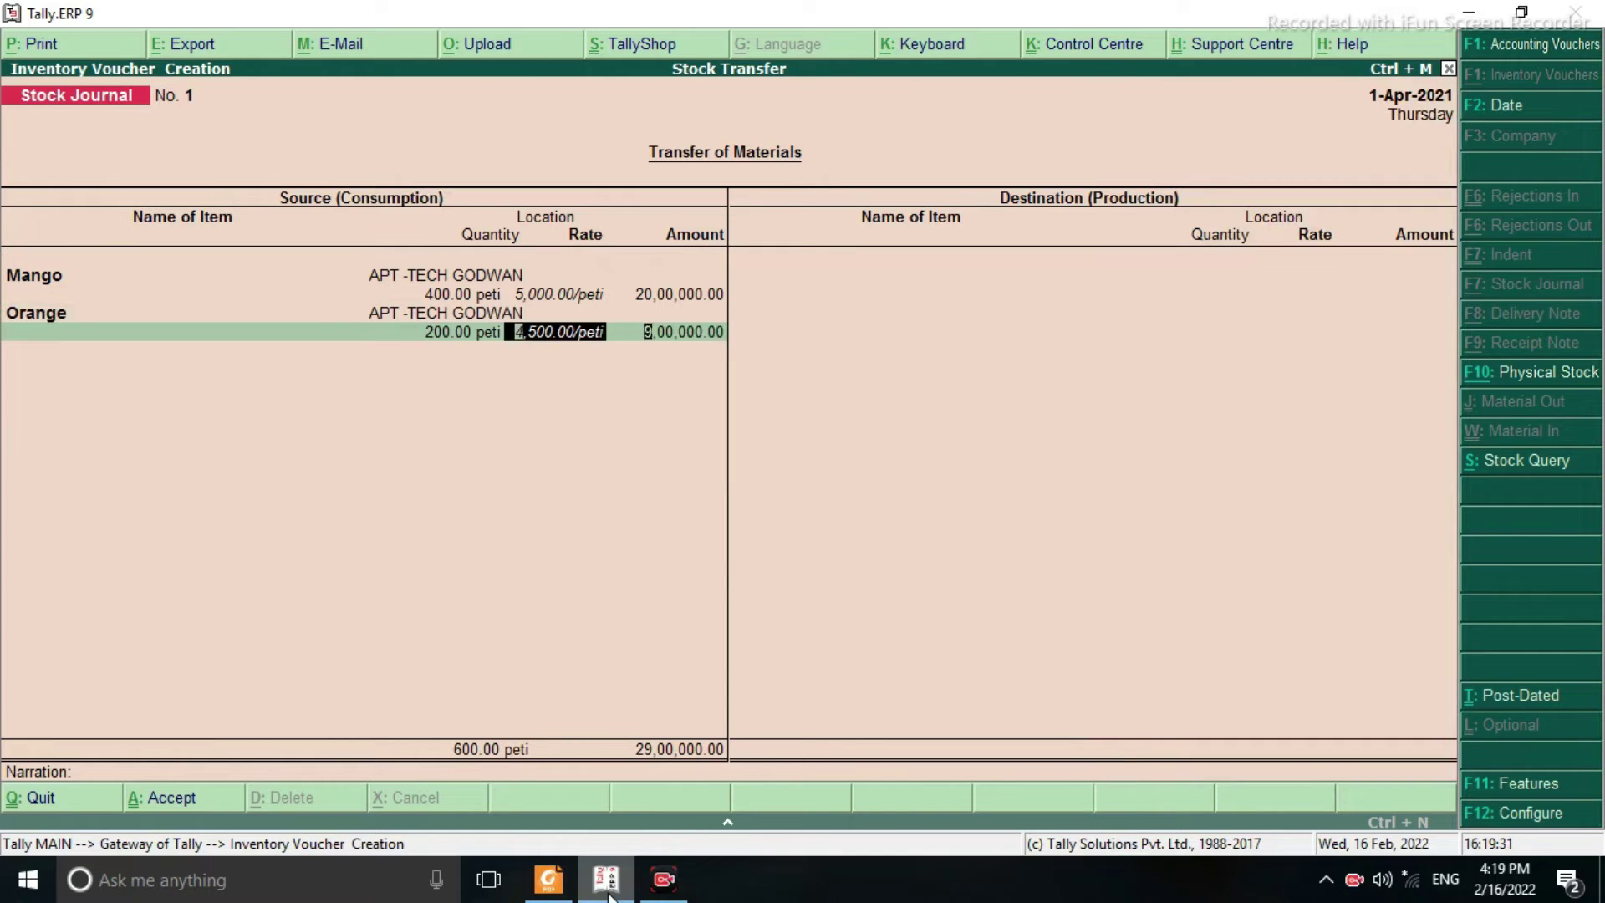
key(Return)
key(Return)
Enter Banana as a source item from APT -TECH GODWAN with a quantity of 500 ghar at the default rate
key(Down)
key(Down)
key(Return)
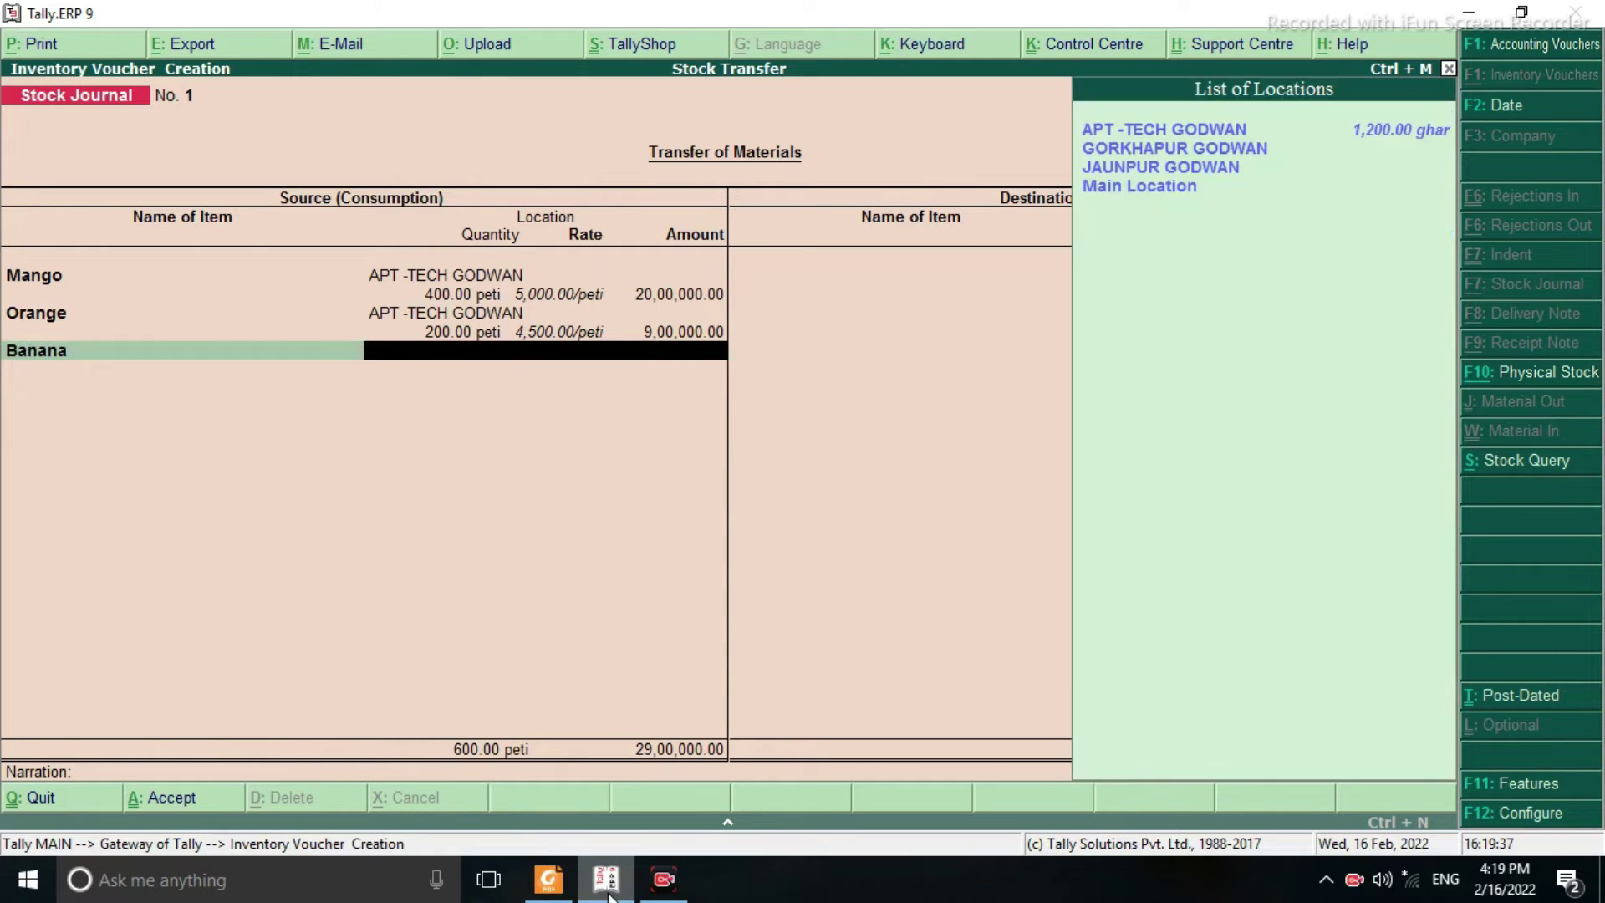
key(Return)
text(500)
key(Return)
key(Return)
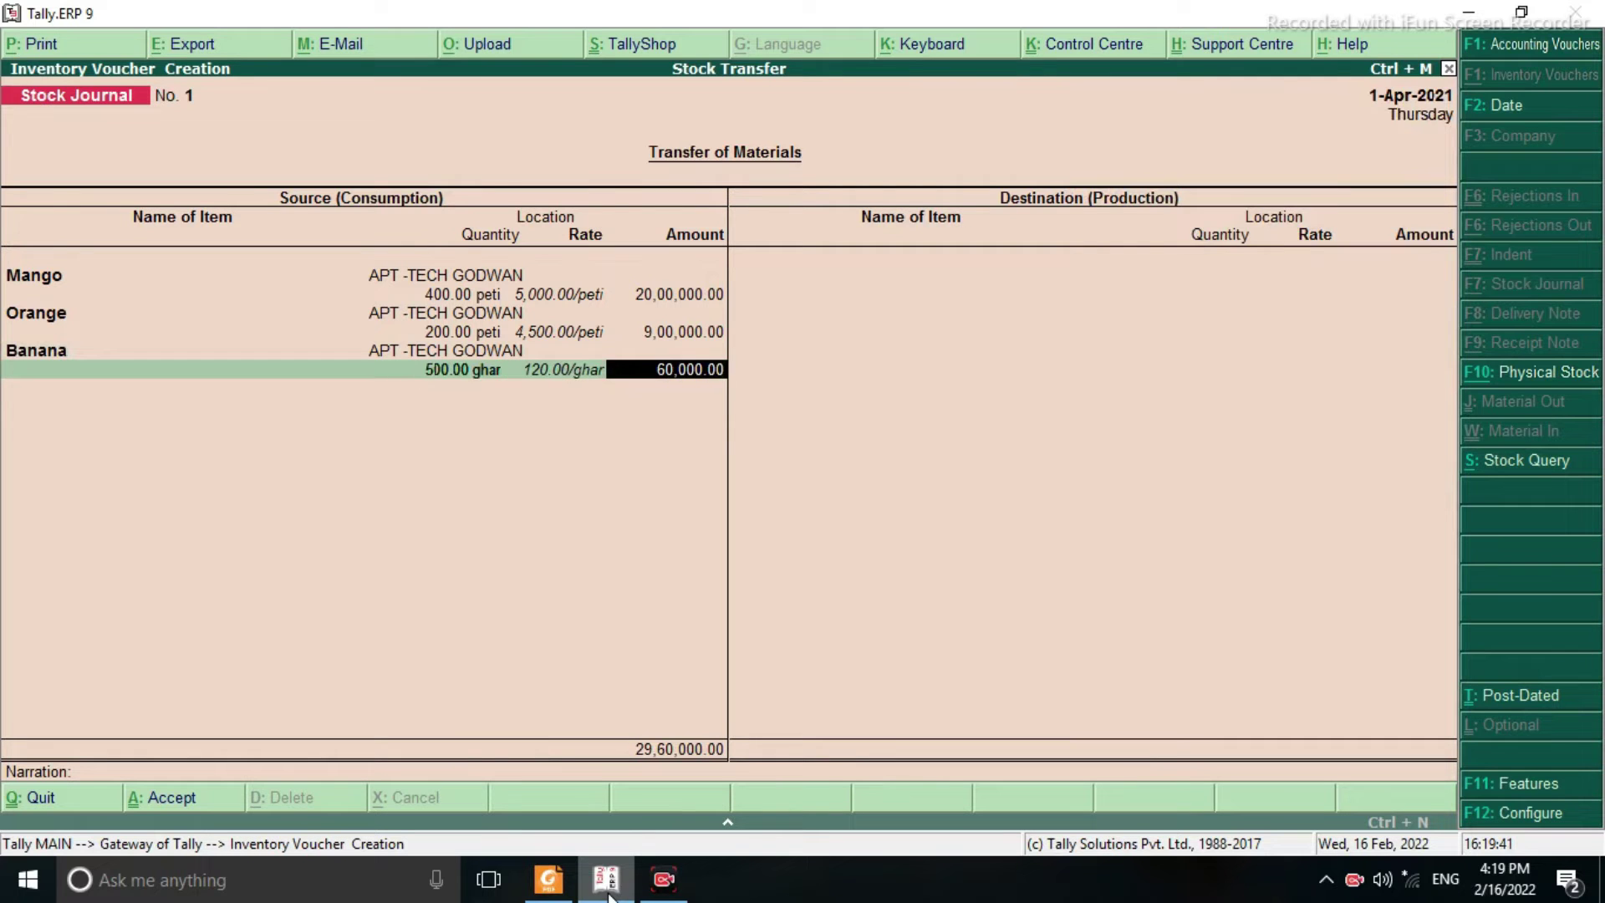
key(Return)
Enter Apple as a source item from APT -TECH GODWAN with a quantity of 250 peti at the default rate
key(Down)
key(Down)
key(Down)
key(Down)
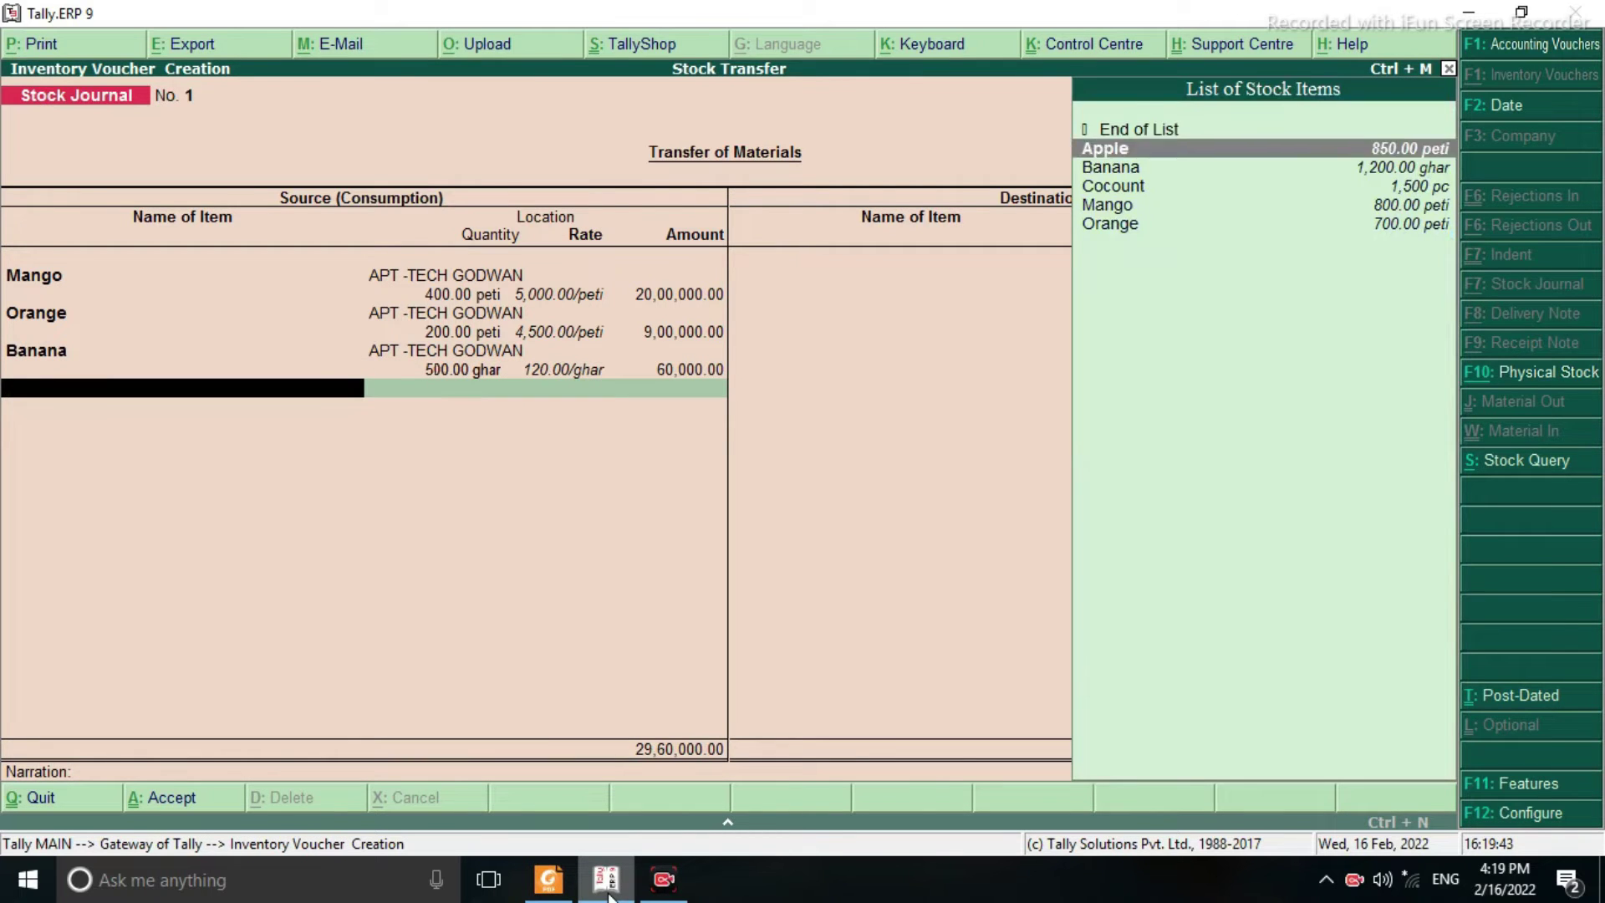
key(Up)
key(Up)
key(Up)
key(Return)
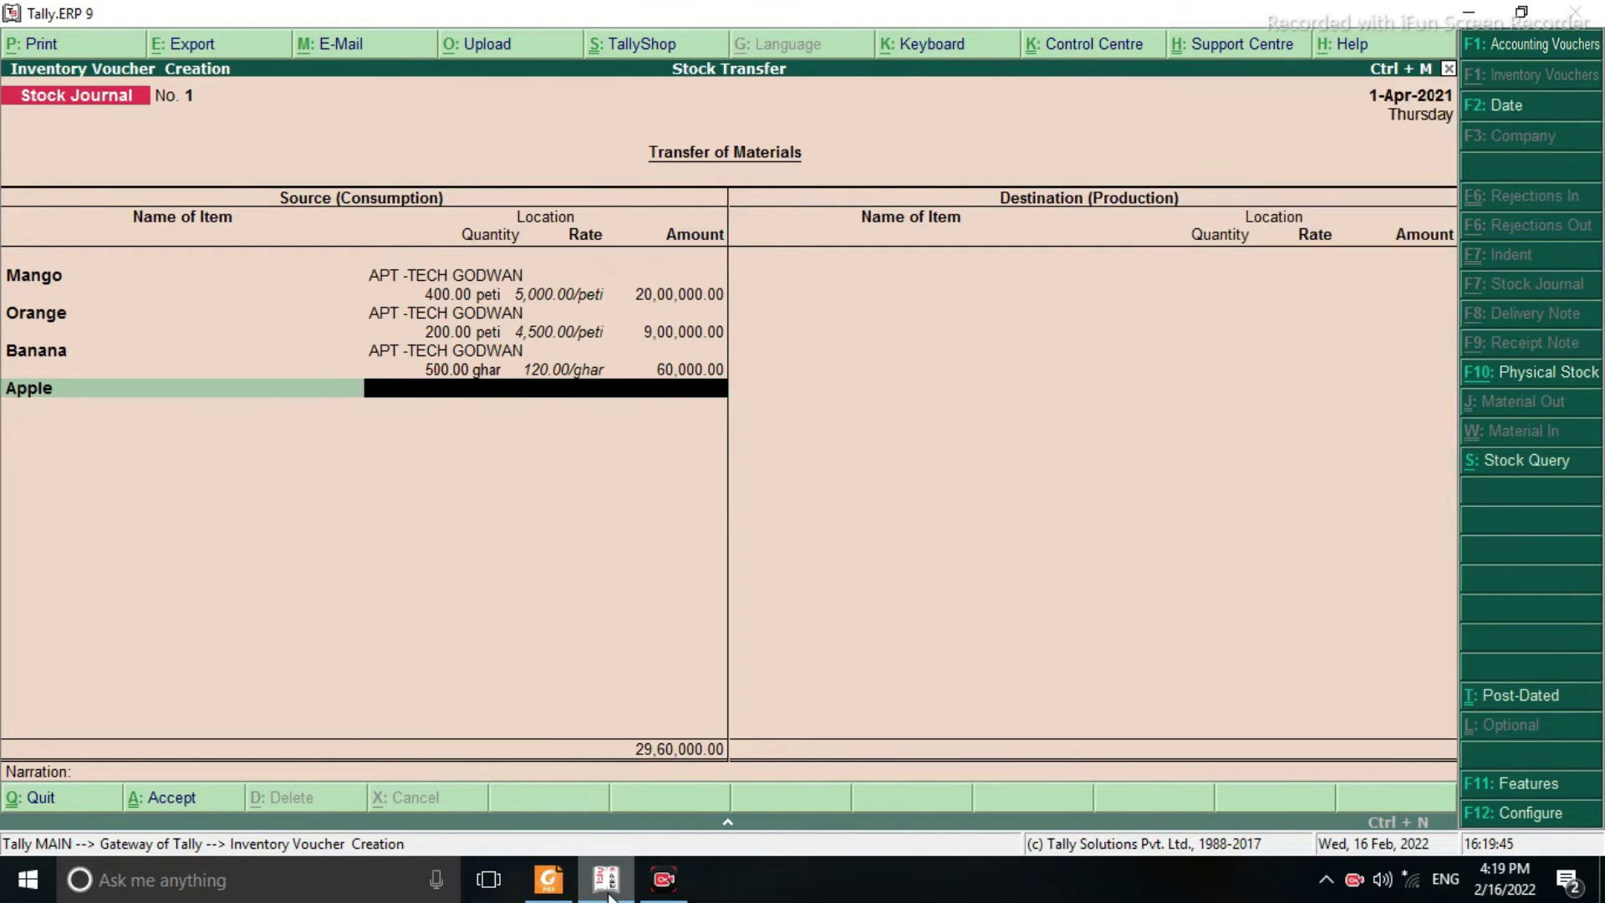
key(Return)
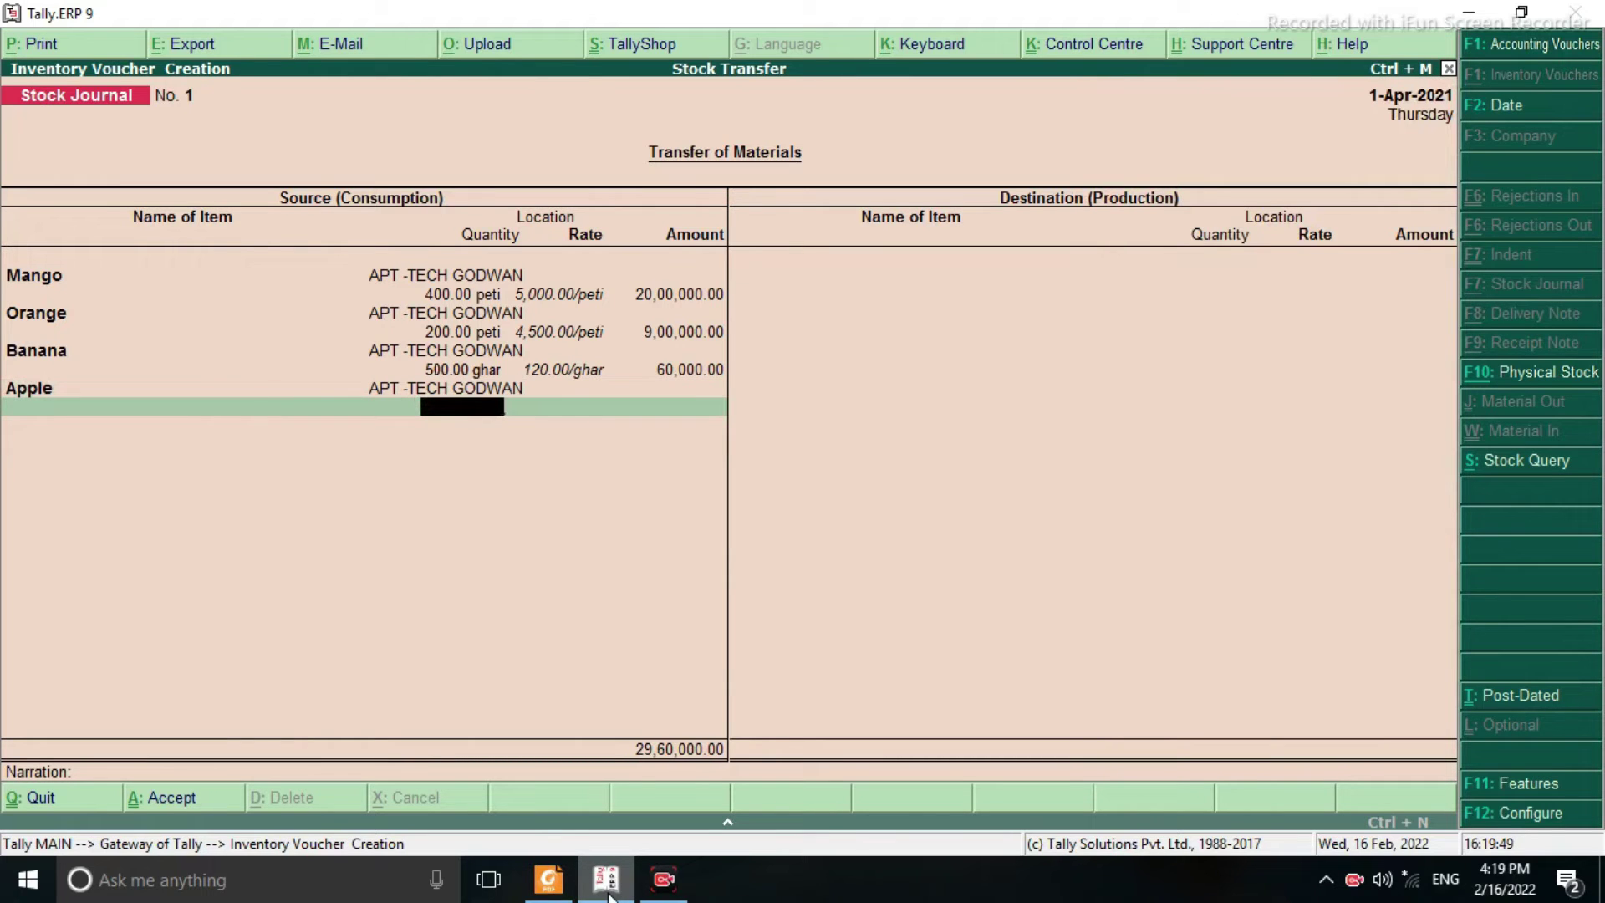
text(250)
key(Return)
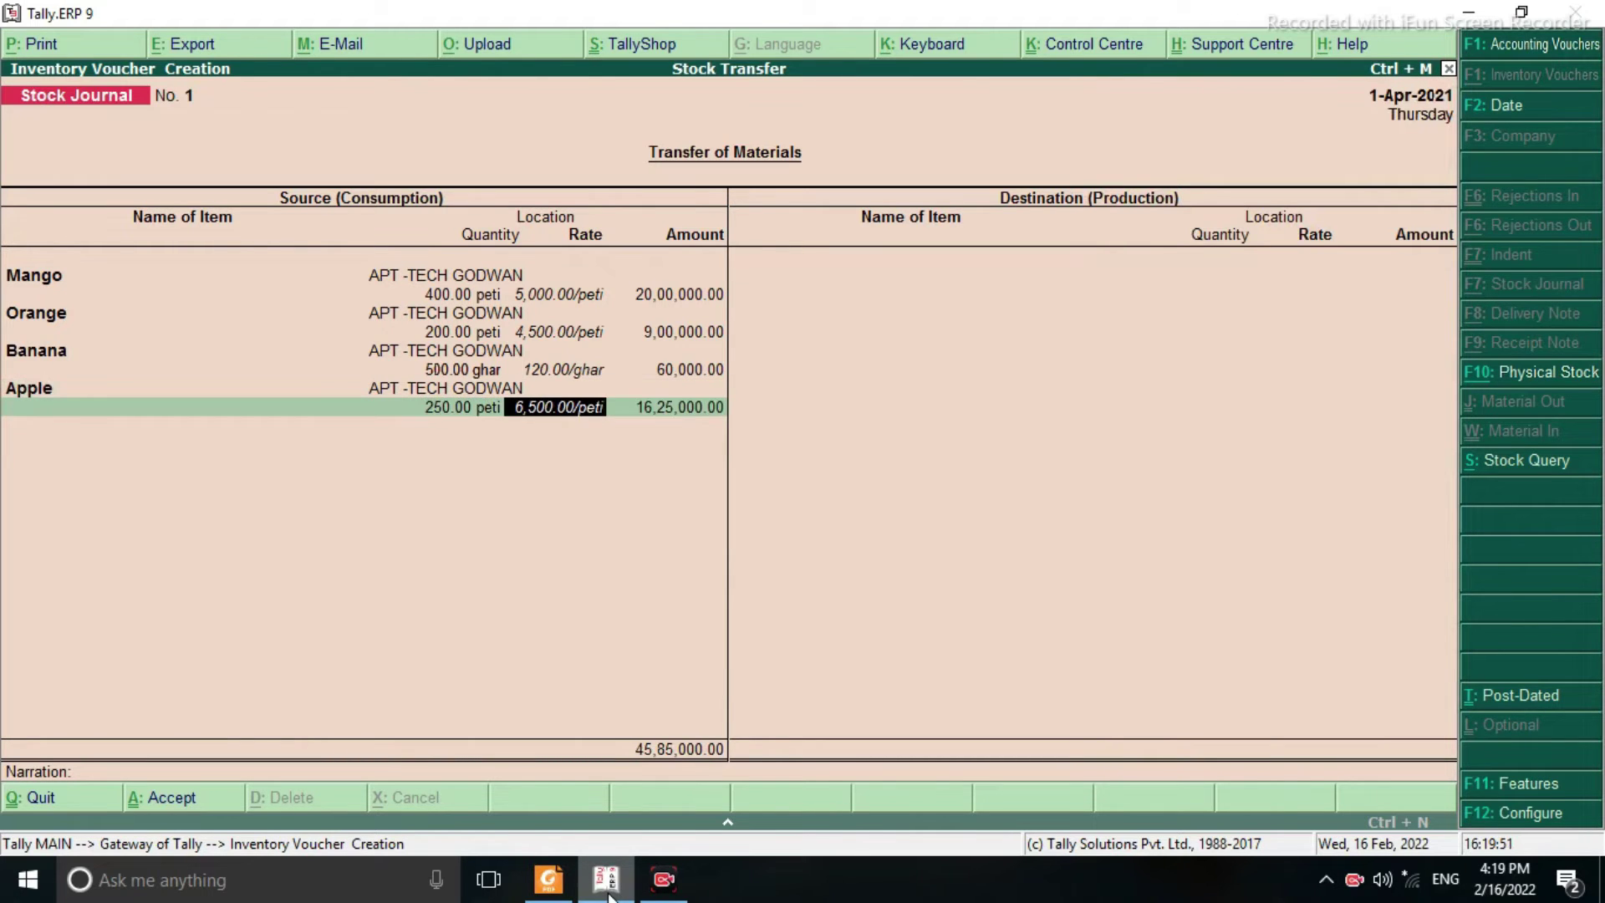
key(Return)
key(Return)
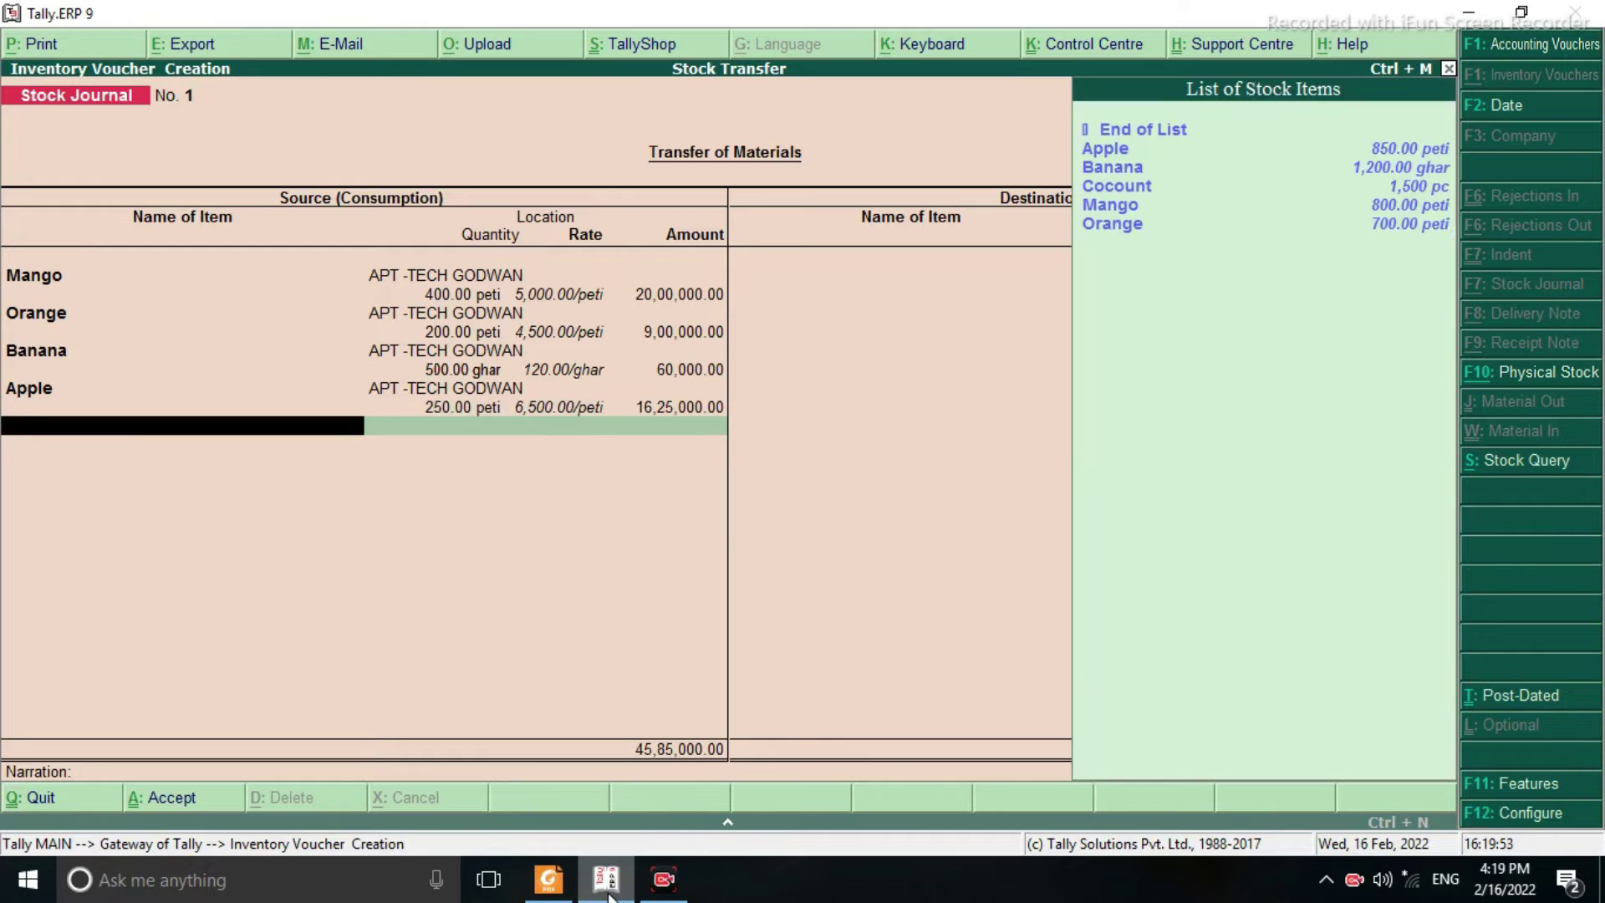
Add Cocount as the fifth source item and choose APT -TECH GODWAN as its location
key(Down)
key(Down)
key(Down)
key(Down)
key(Down)
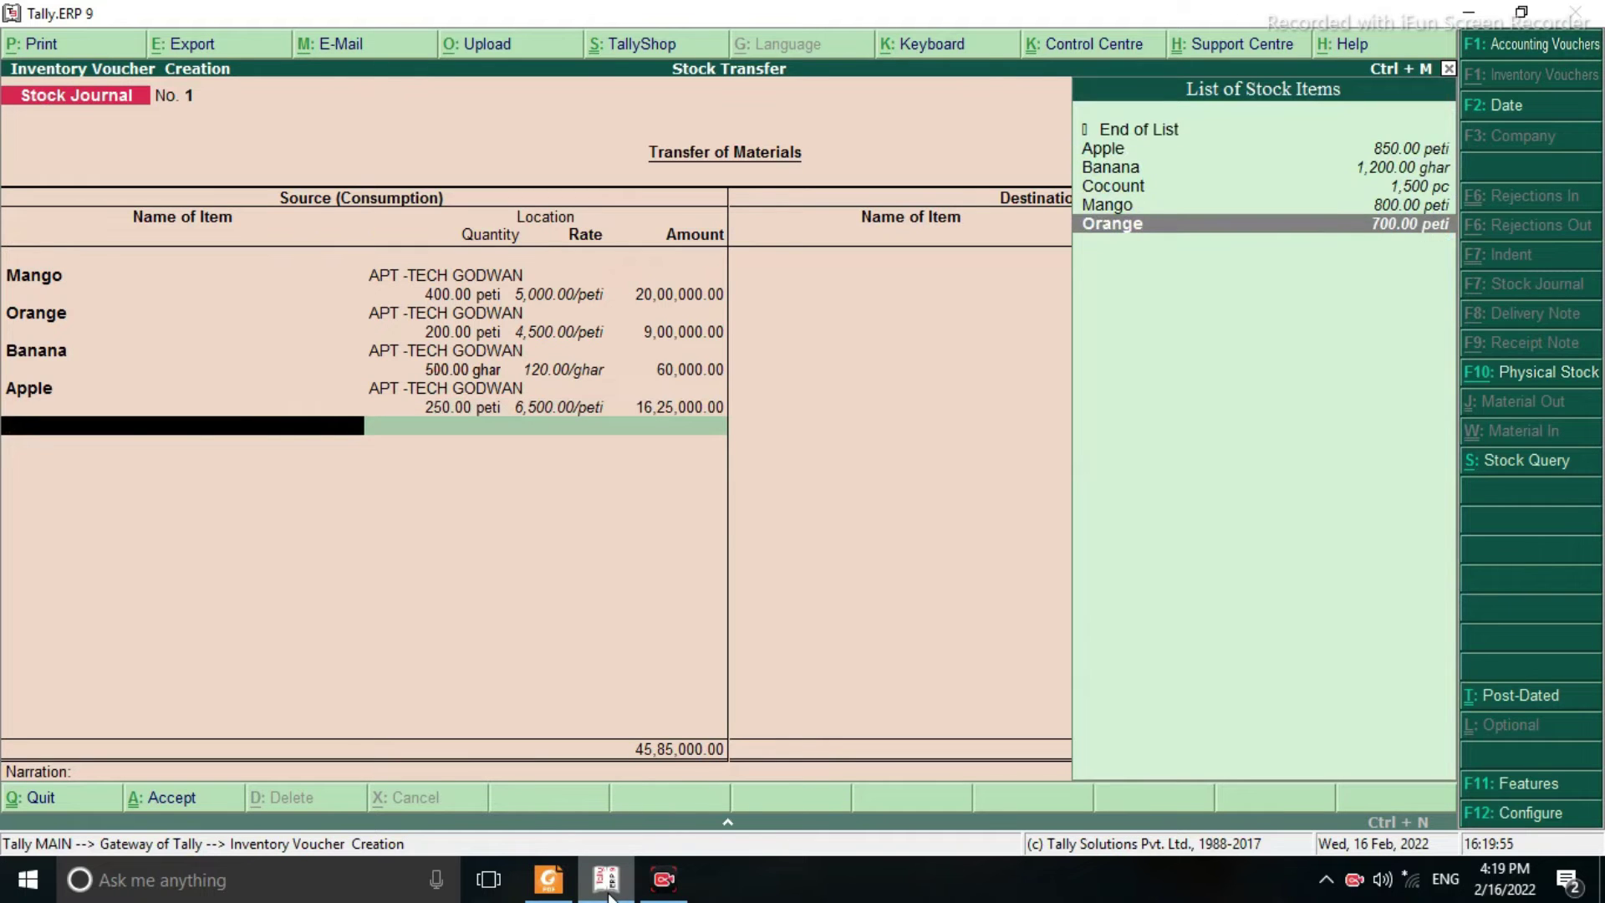
key(Up)
key(Up)
key(Up)
key(Down)
key(Return)
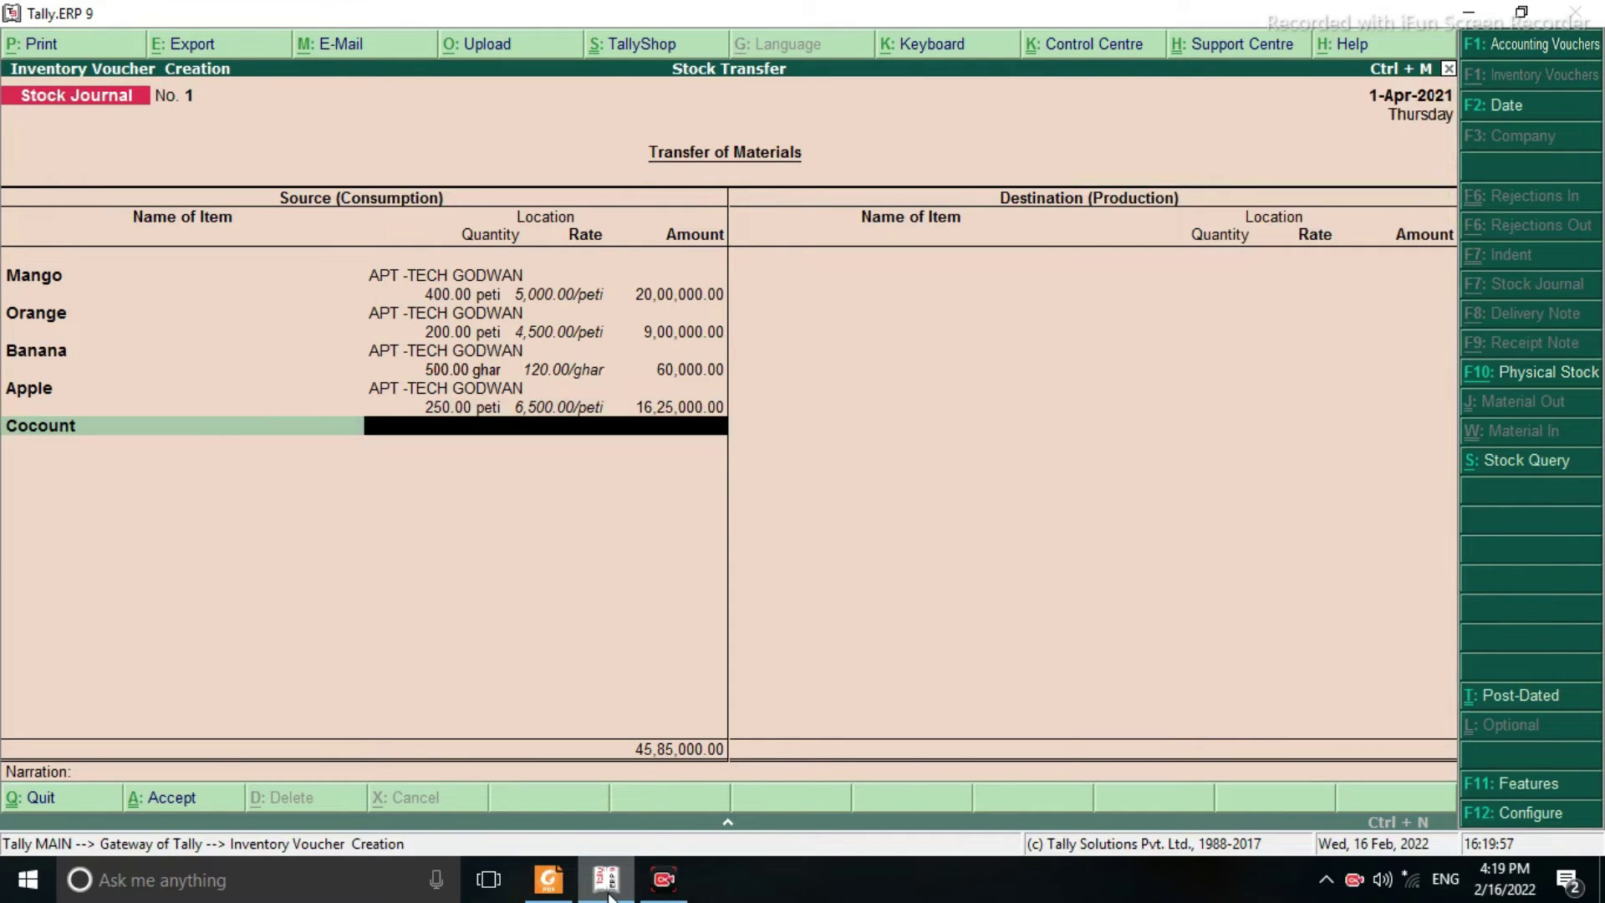
key(Down)
key(Return)
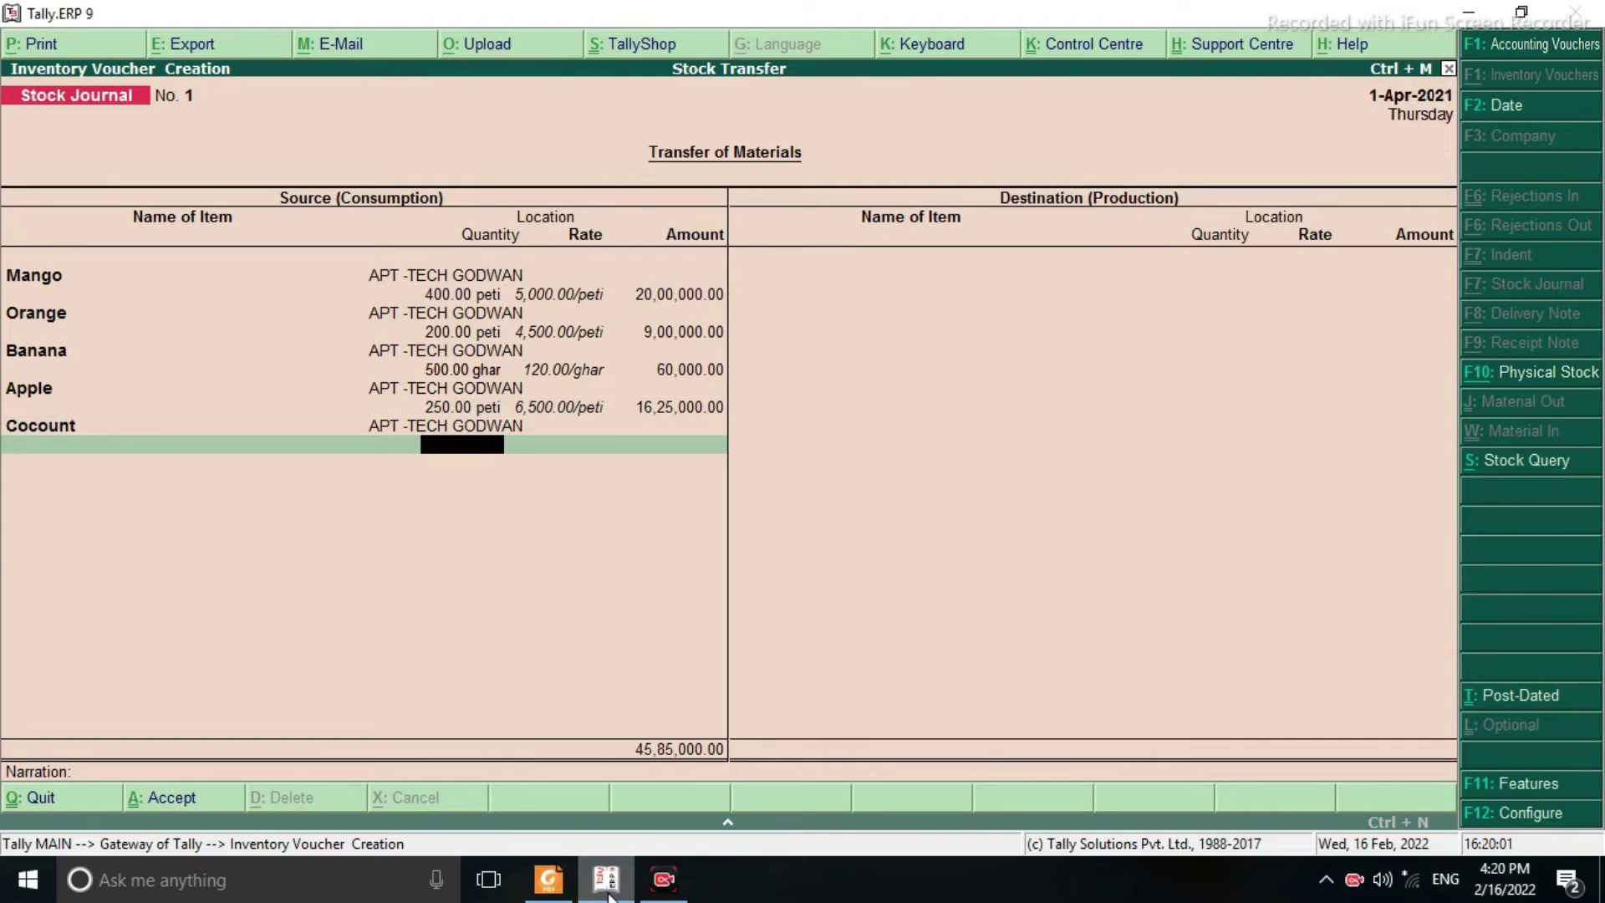
Set the Cocount source quantity to 700 pc and finish the source item list
text(700)
key(Return)
key(Return)
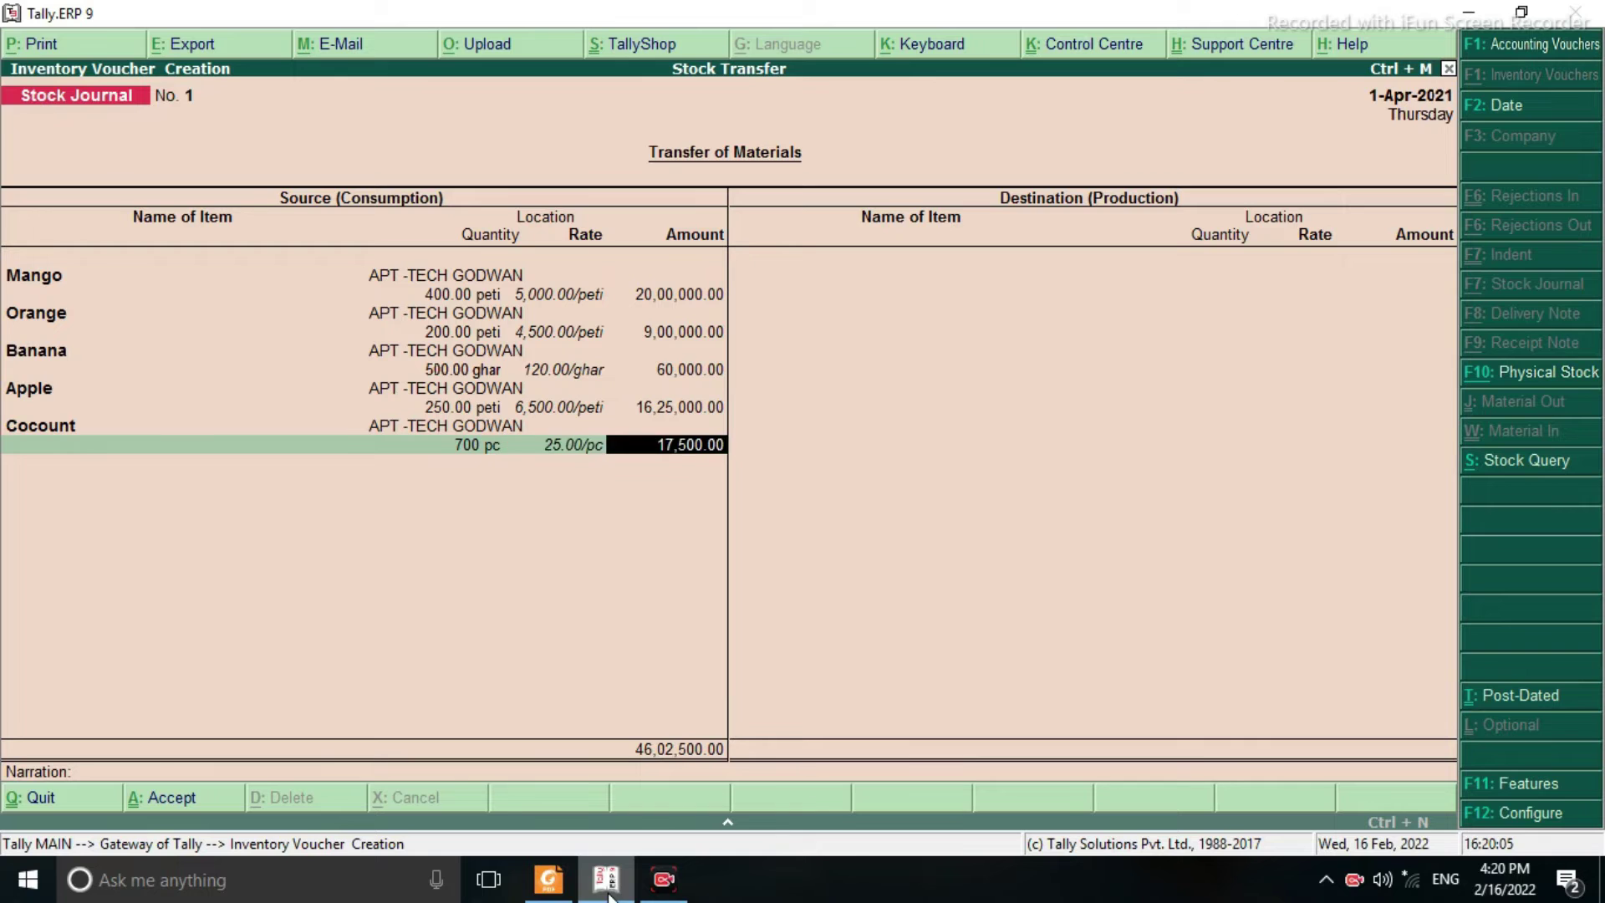
key(Return)
key(Return)
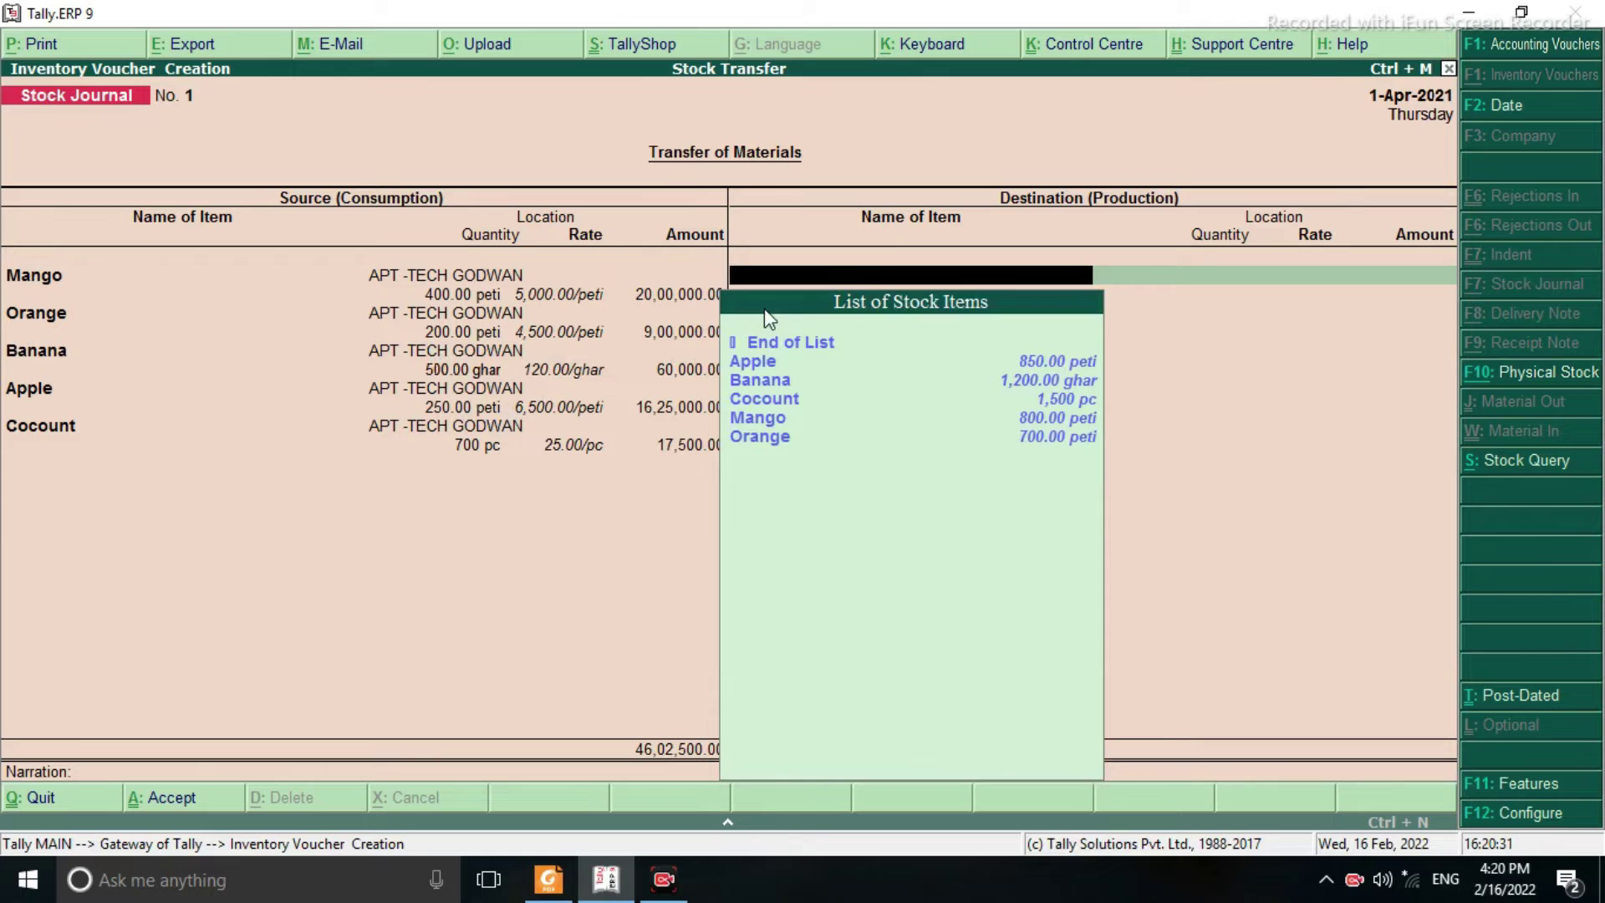
Add Mango as the first destination item and choose JAUNPUR GODWAN as its location
key(Down)
key(Down)
key(Down)
key(Down)
key(Down)
key(Up)
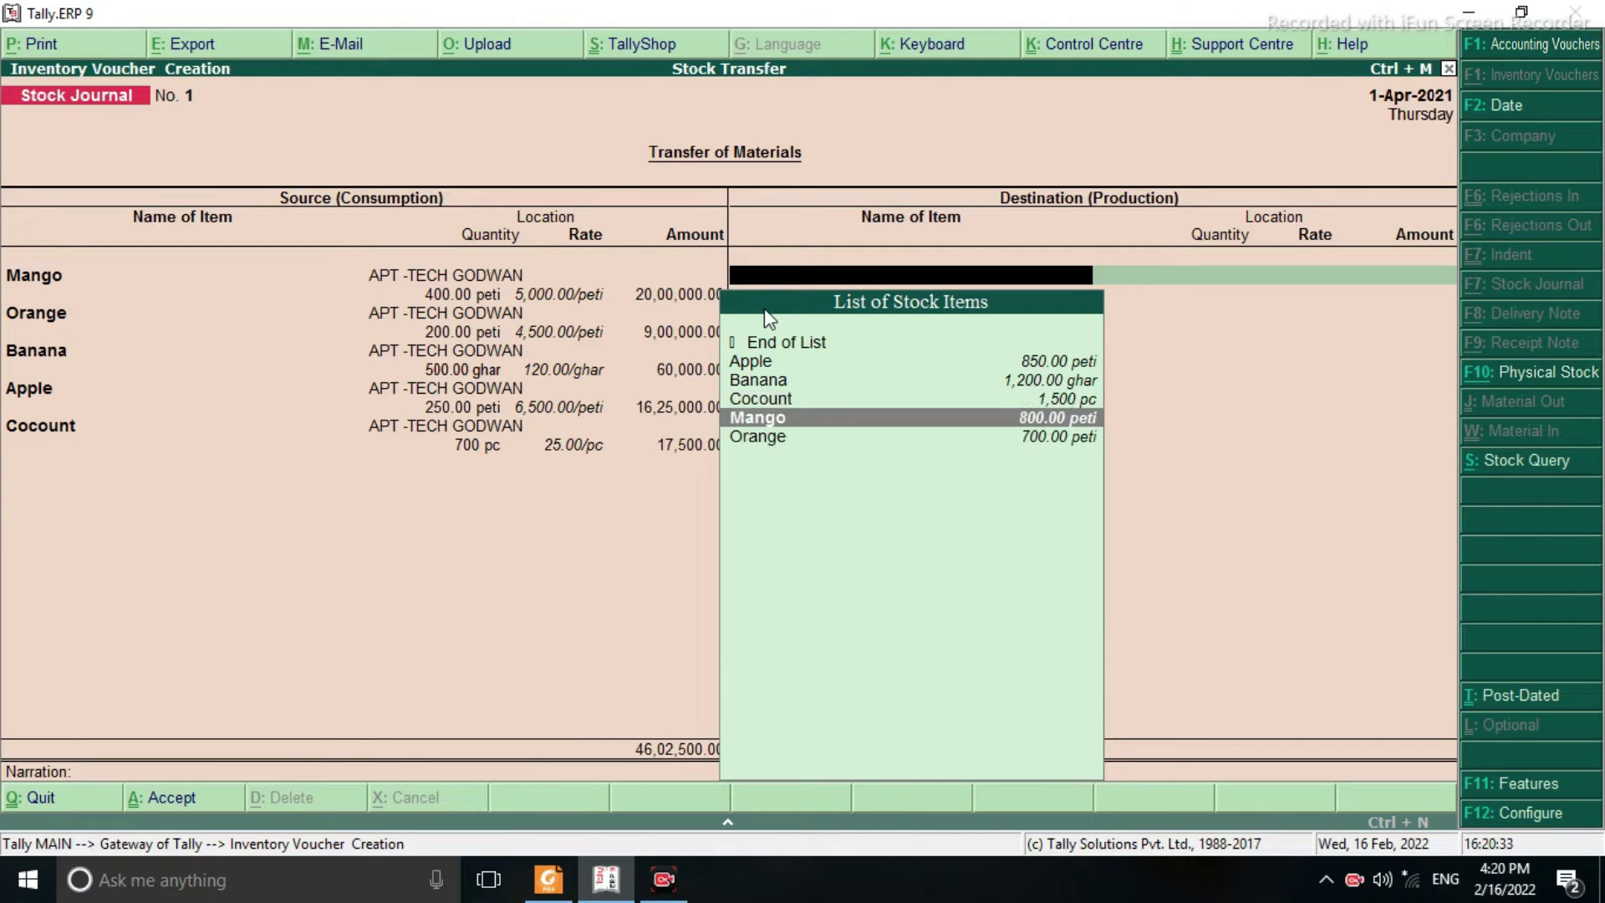
key(Return)
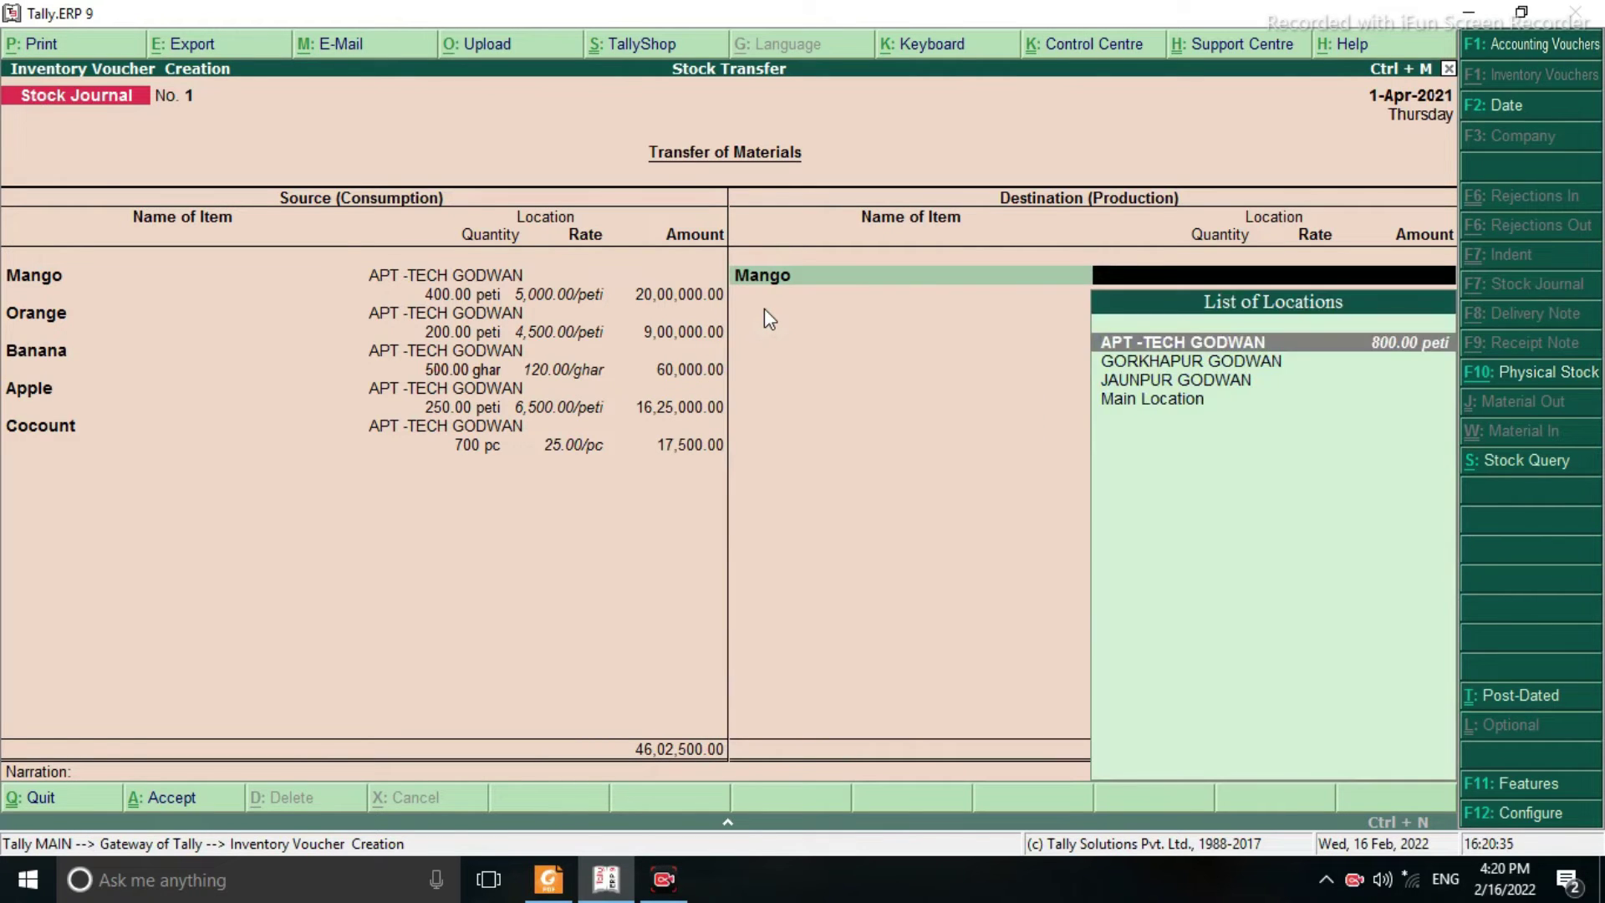
key(Down)
key(Down)
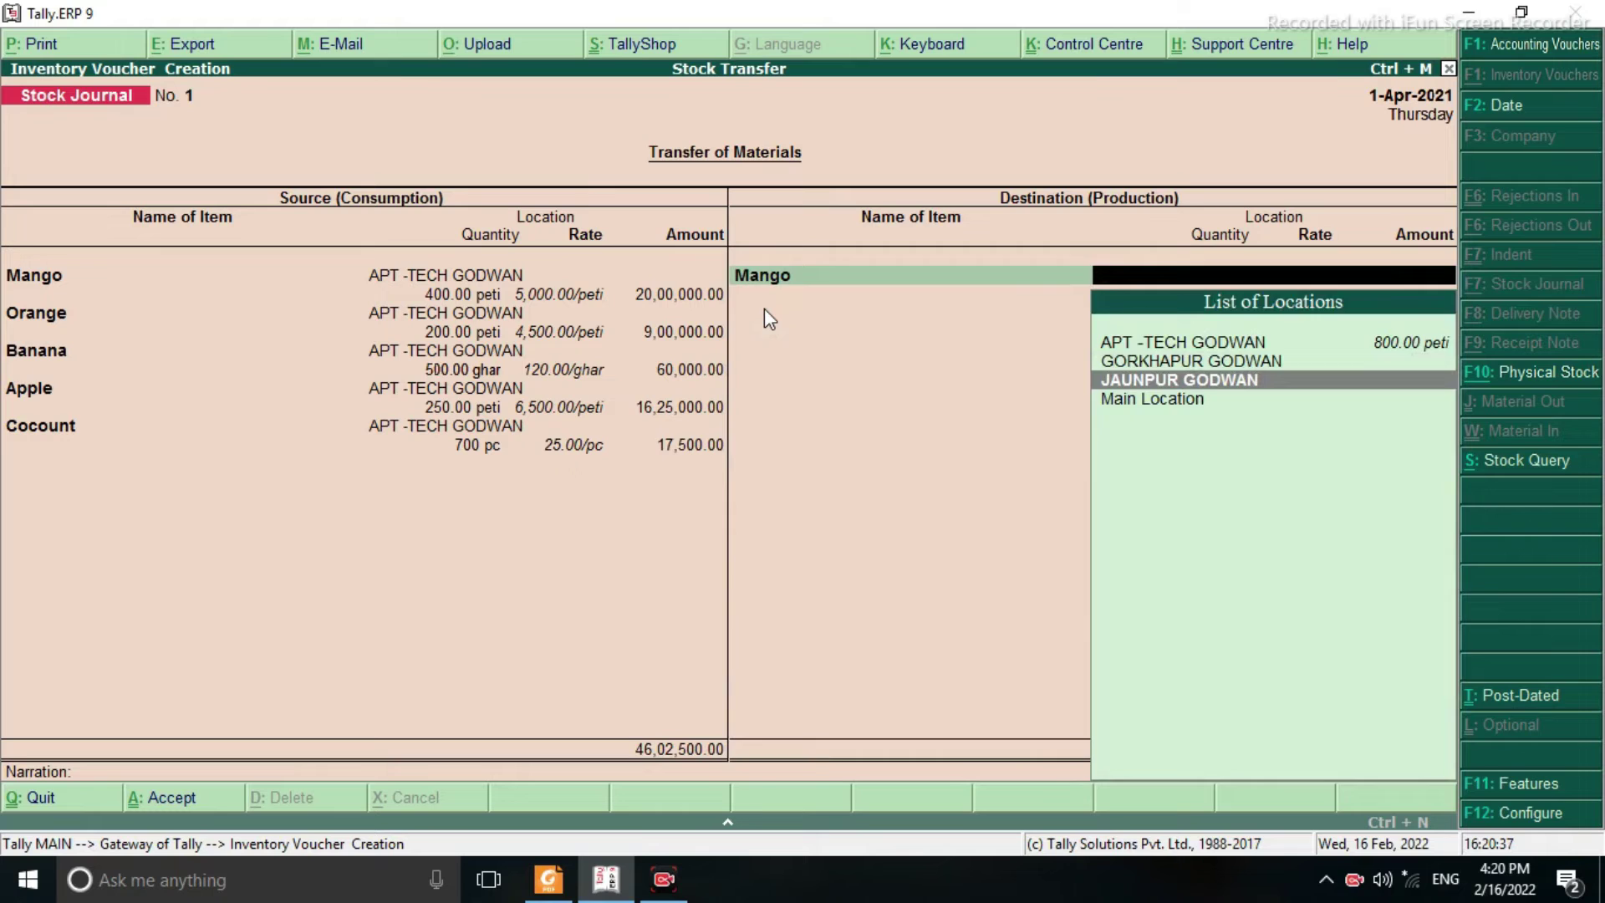
key(Return)
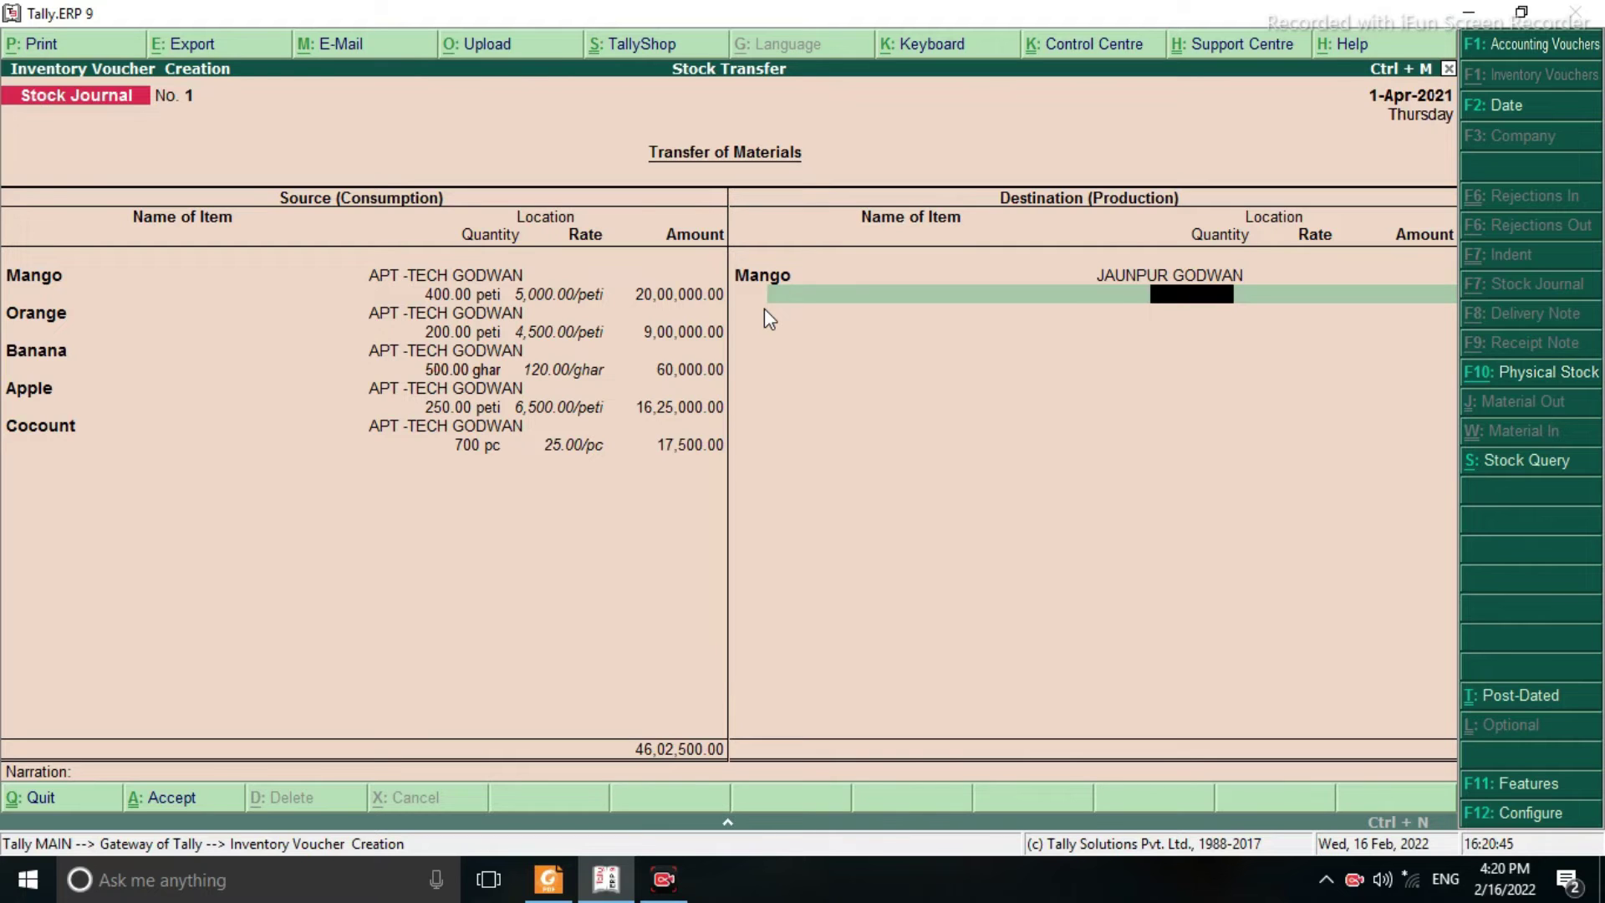
Set the destination Mango quantity to 400 peti and its rate to 5,100 per peti
text(400)
key(Return)
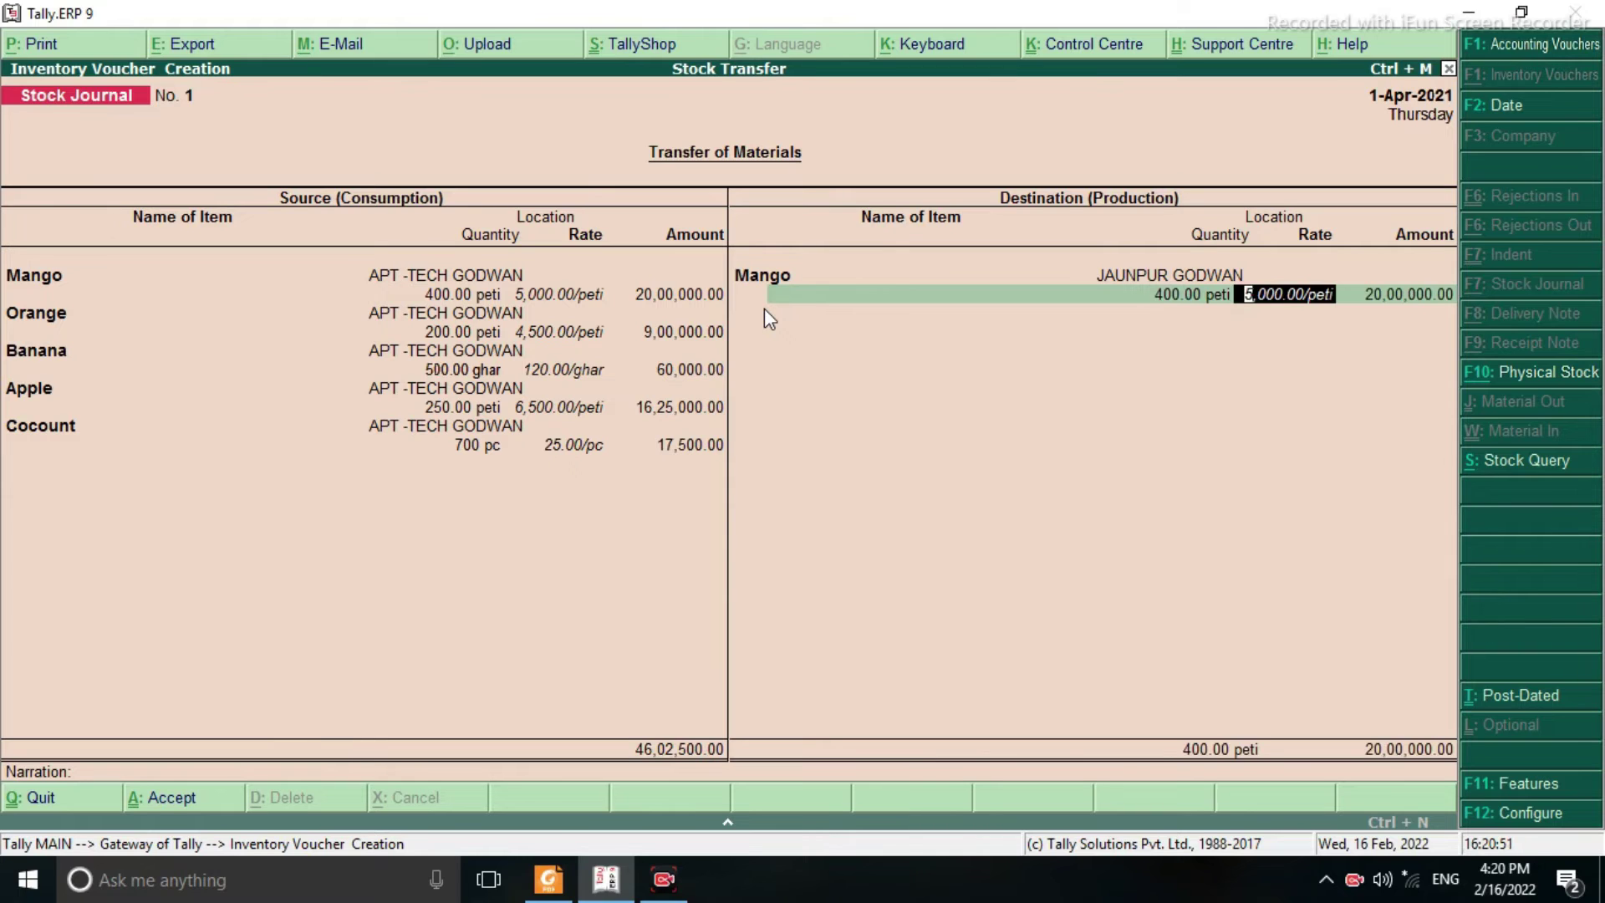
text(5400)
key(BackSpace)
key(BackSpace)
key(BackSpace)
text(100)
key(Return)
key(Return)
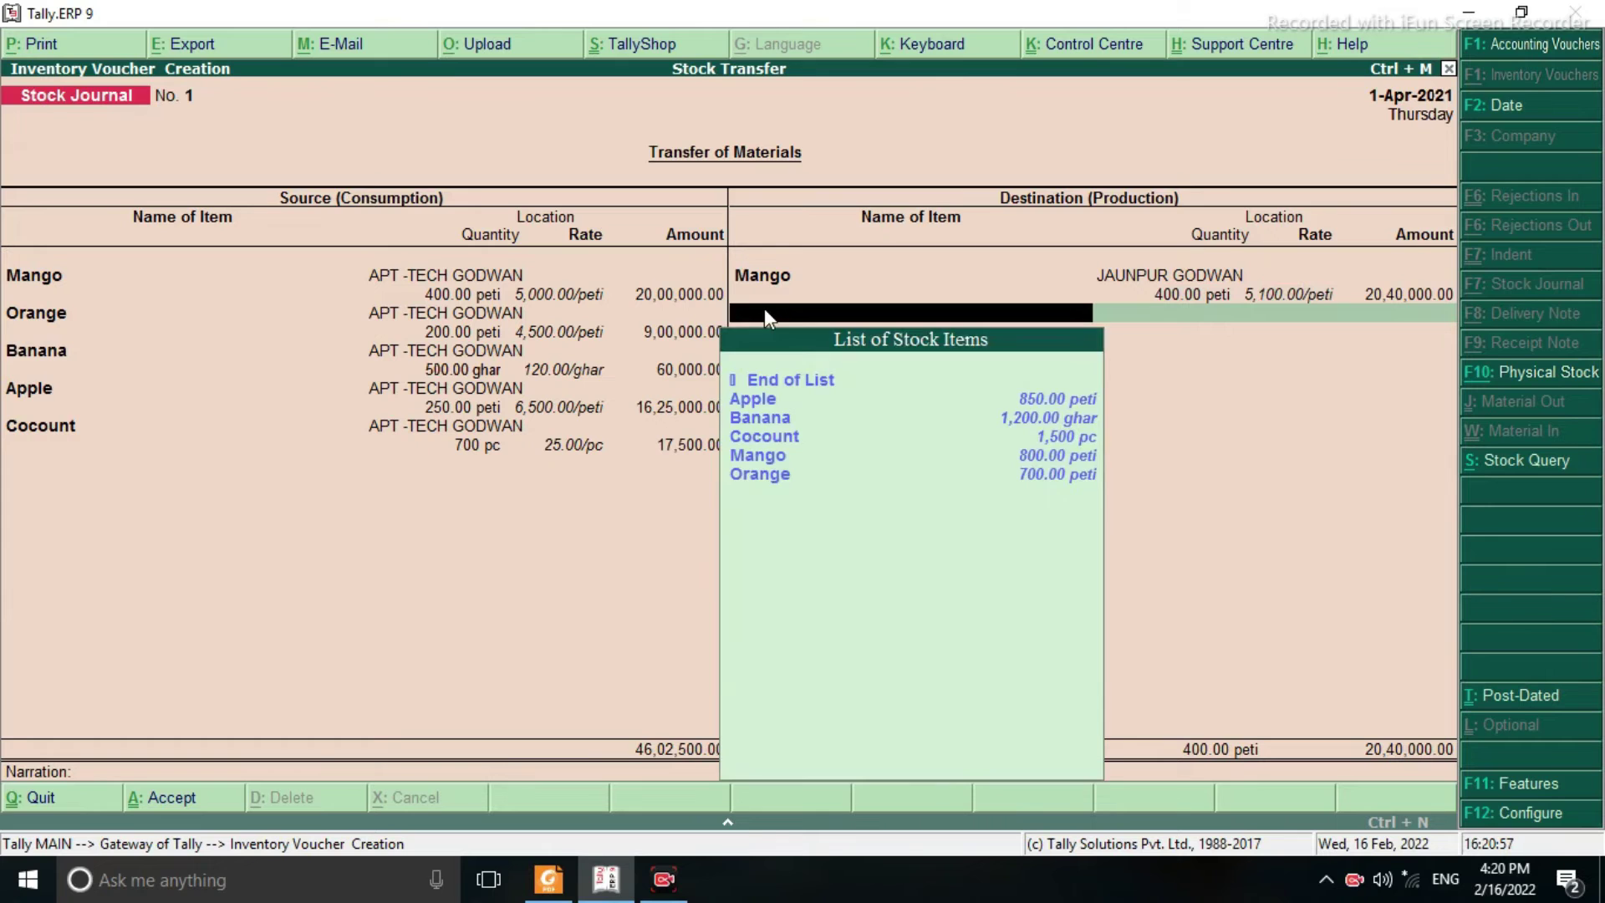
Add Orange as the second destination item and choose JAUNPUR GODWAN as its location
key(Down)
key(Down)
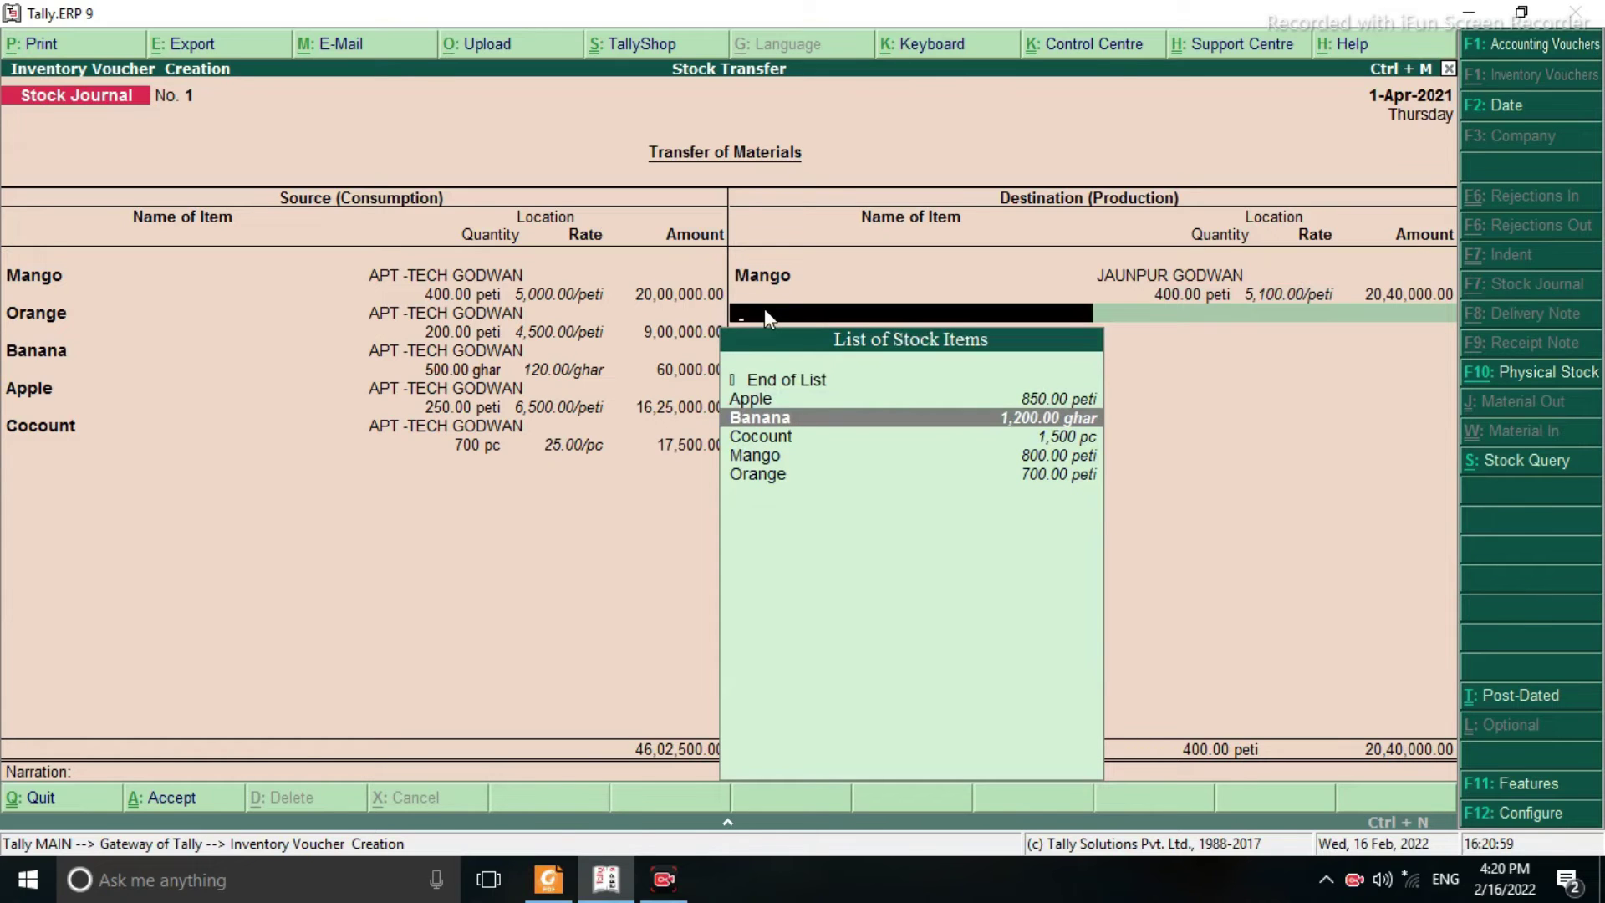
key(Down)
key(Down)
key(Down)
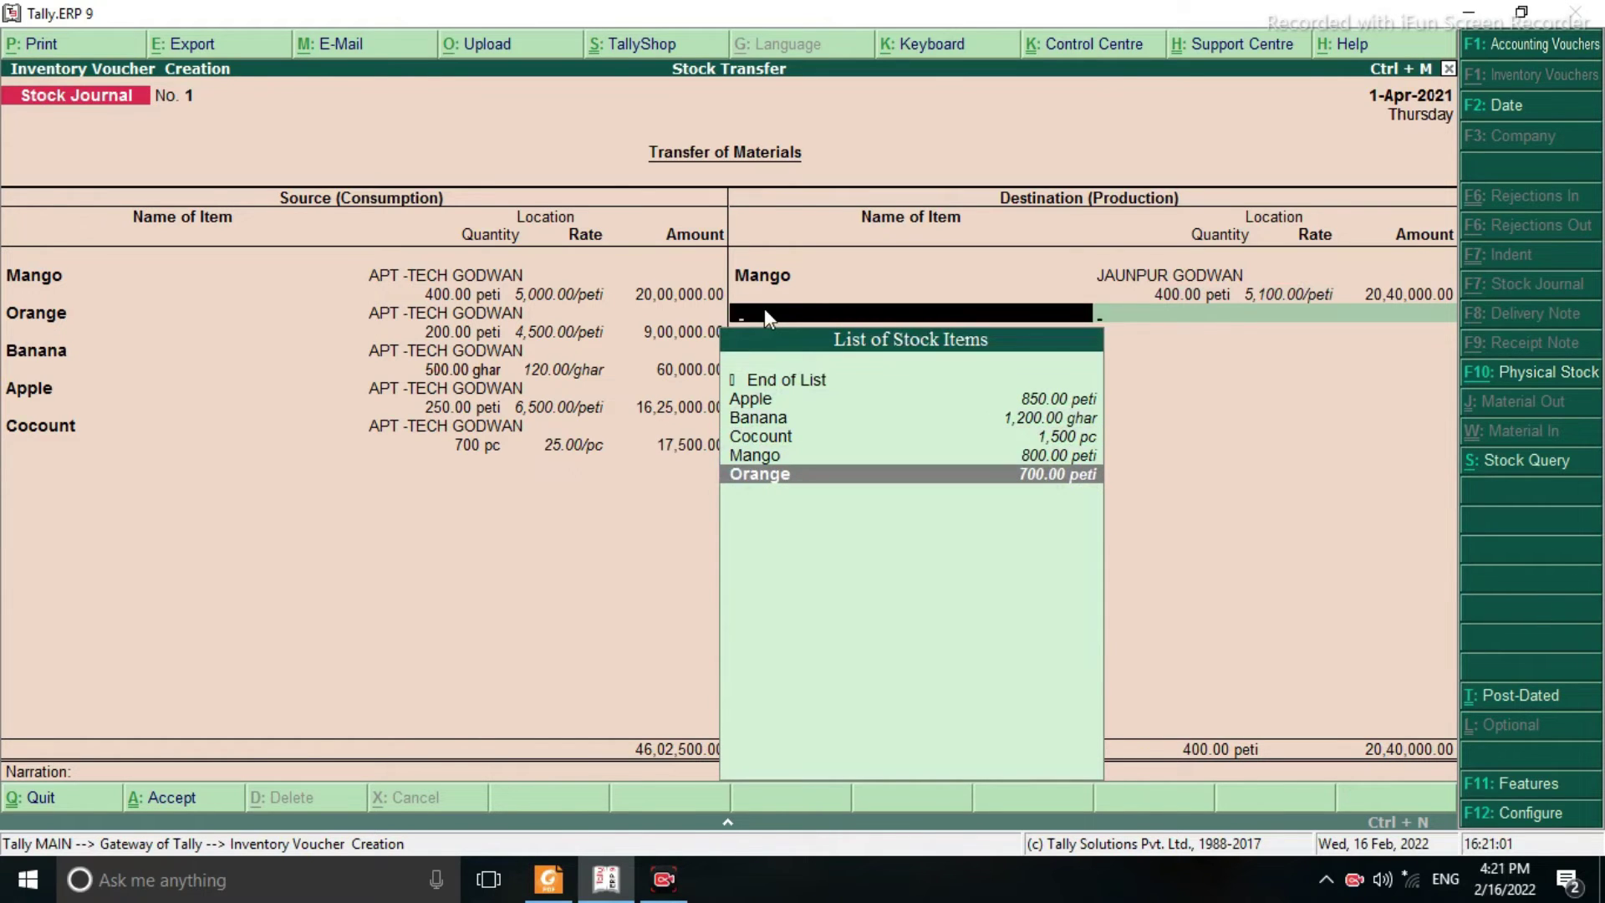
key(Return)
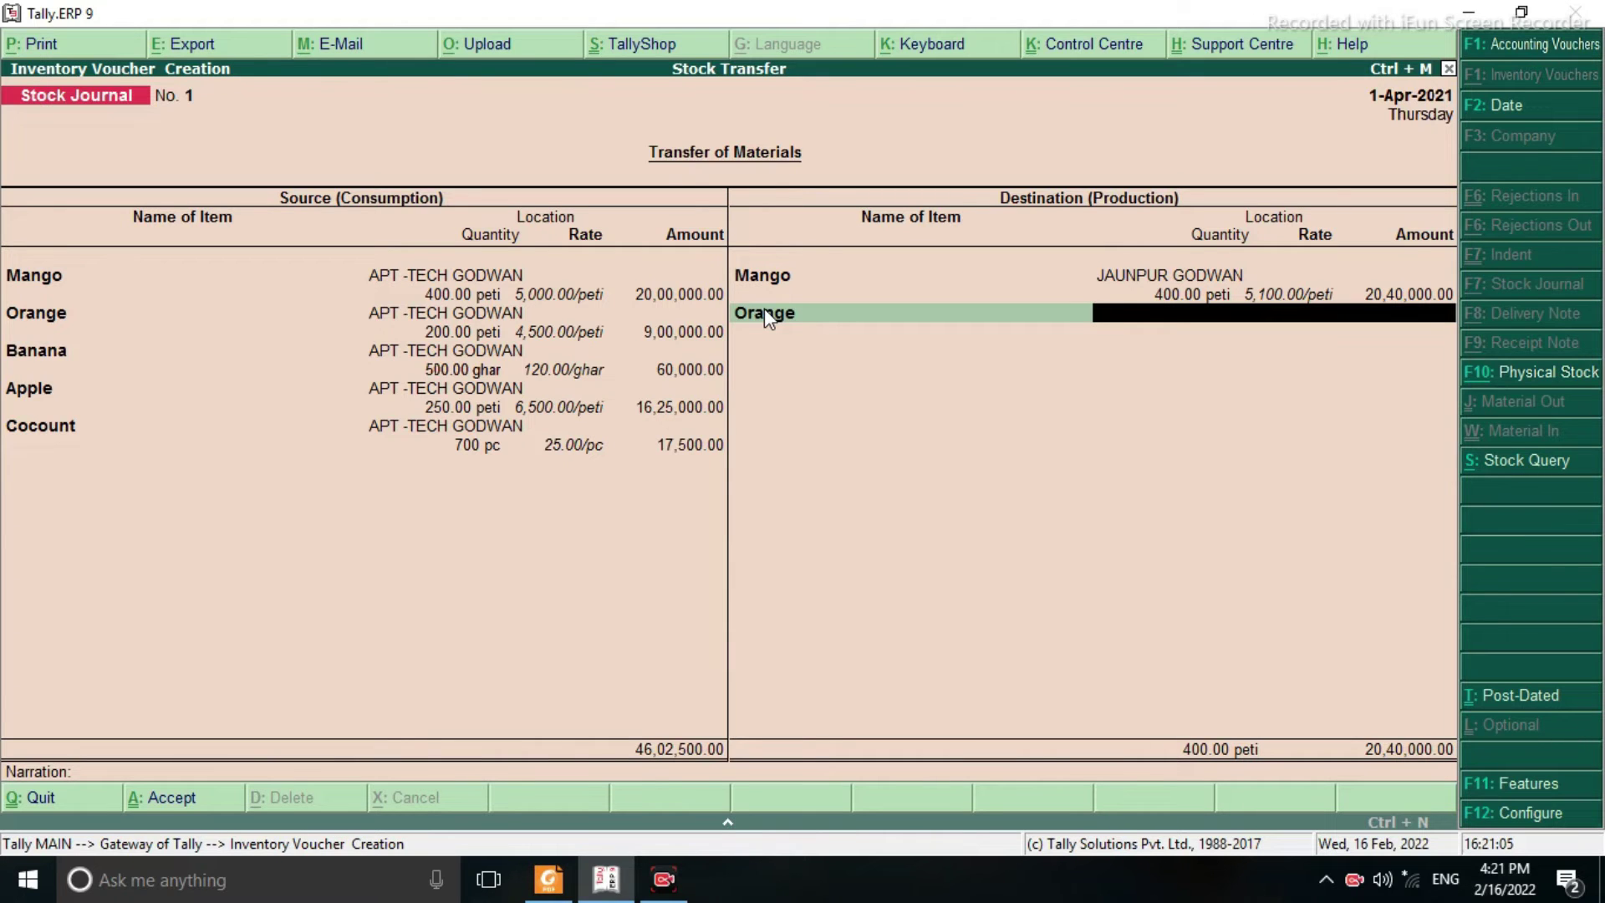
text(200)
key(BackSpace)
key(BackSpace)
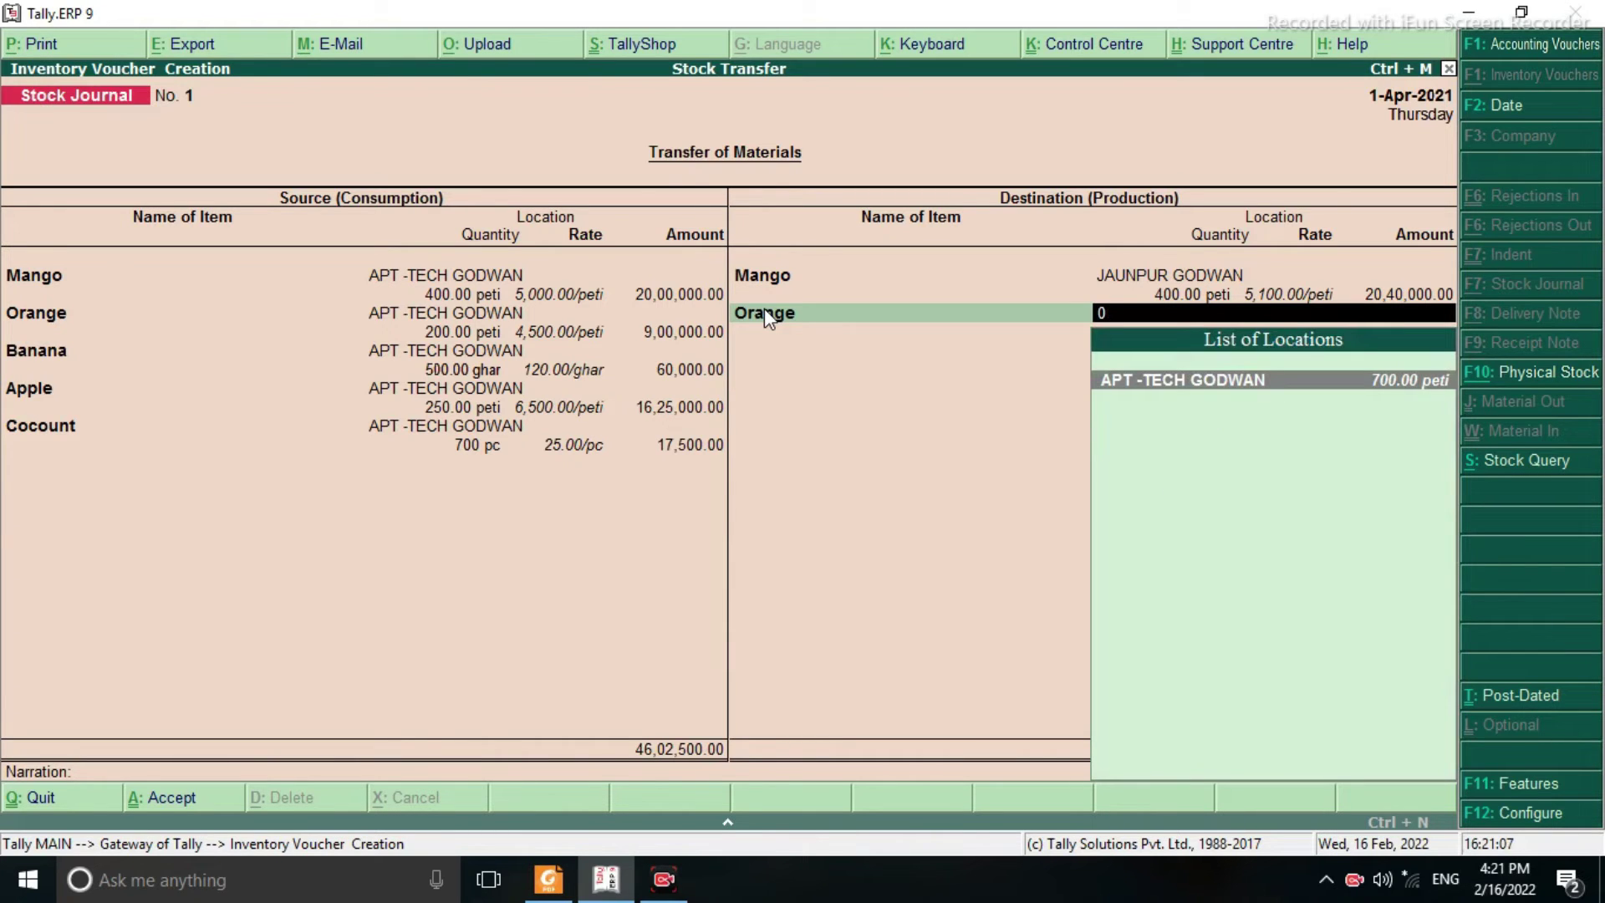
key(Down)
key(Down)
key(Return)
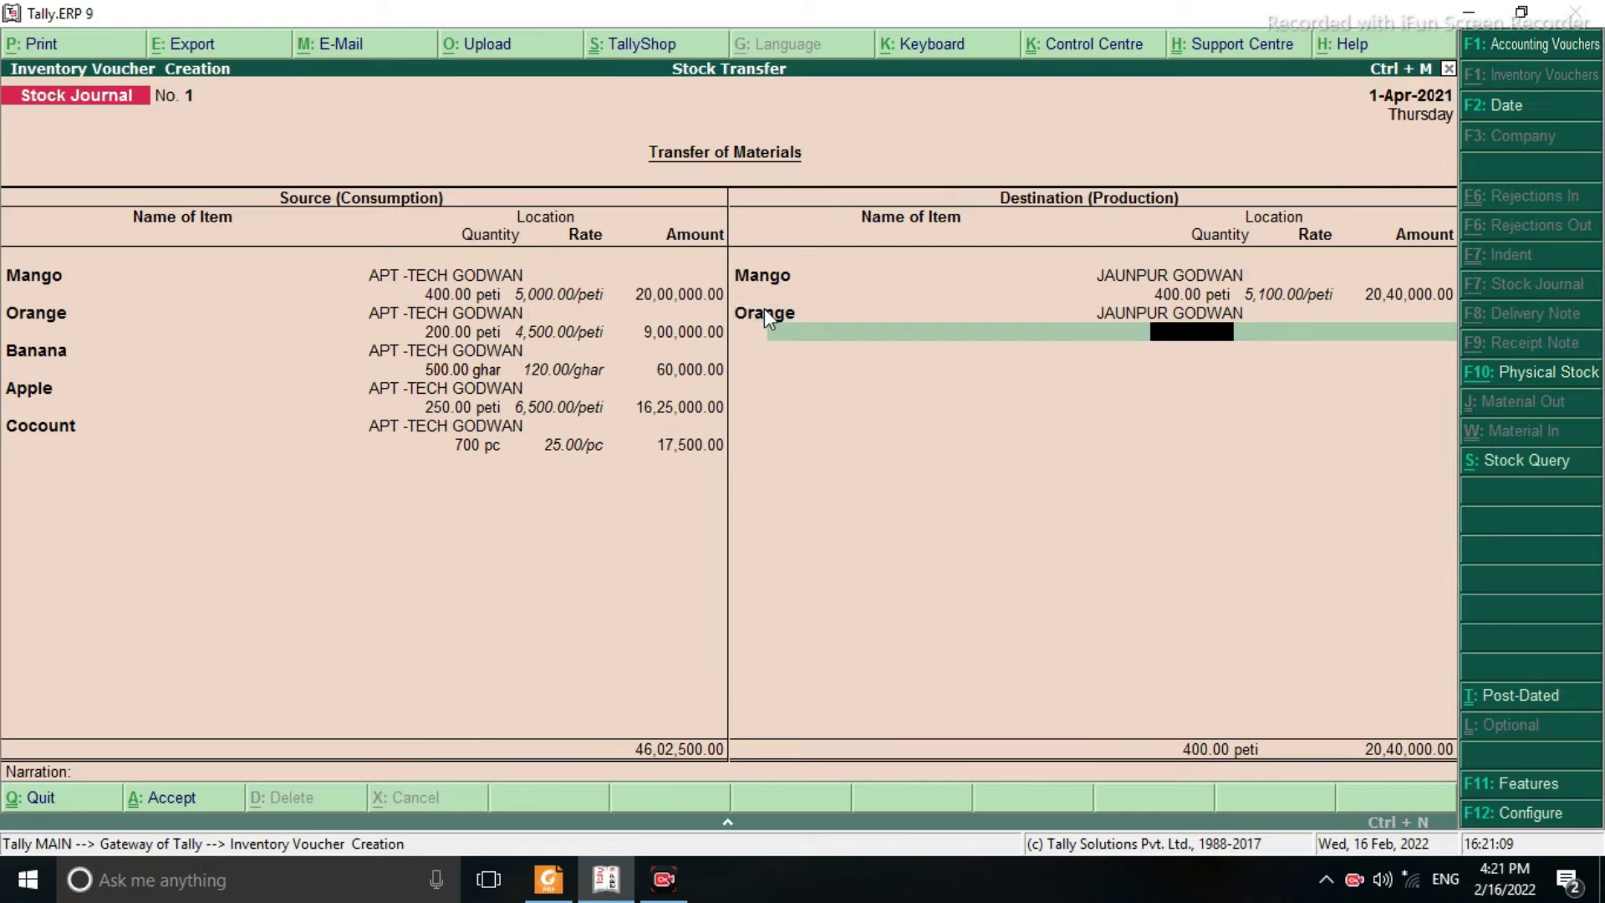
Set the destination Orange quantity to 200 peti and its rate to 4,600 per peti
text(200)
key(Return)
text(4,600)
key(Return)
key(Return)
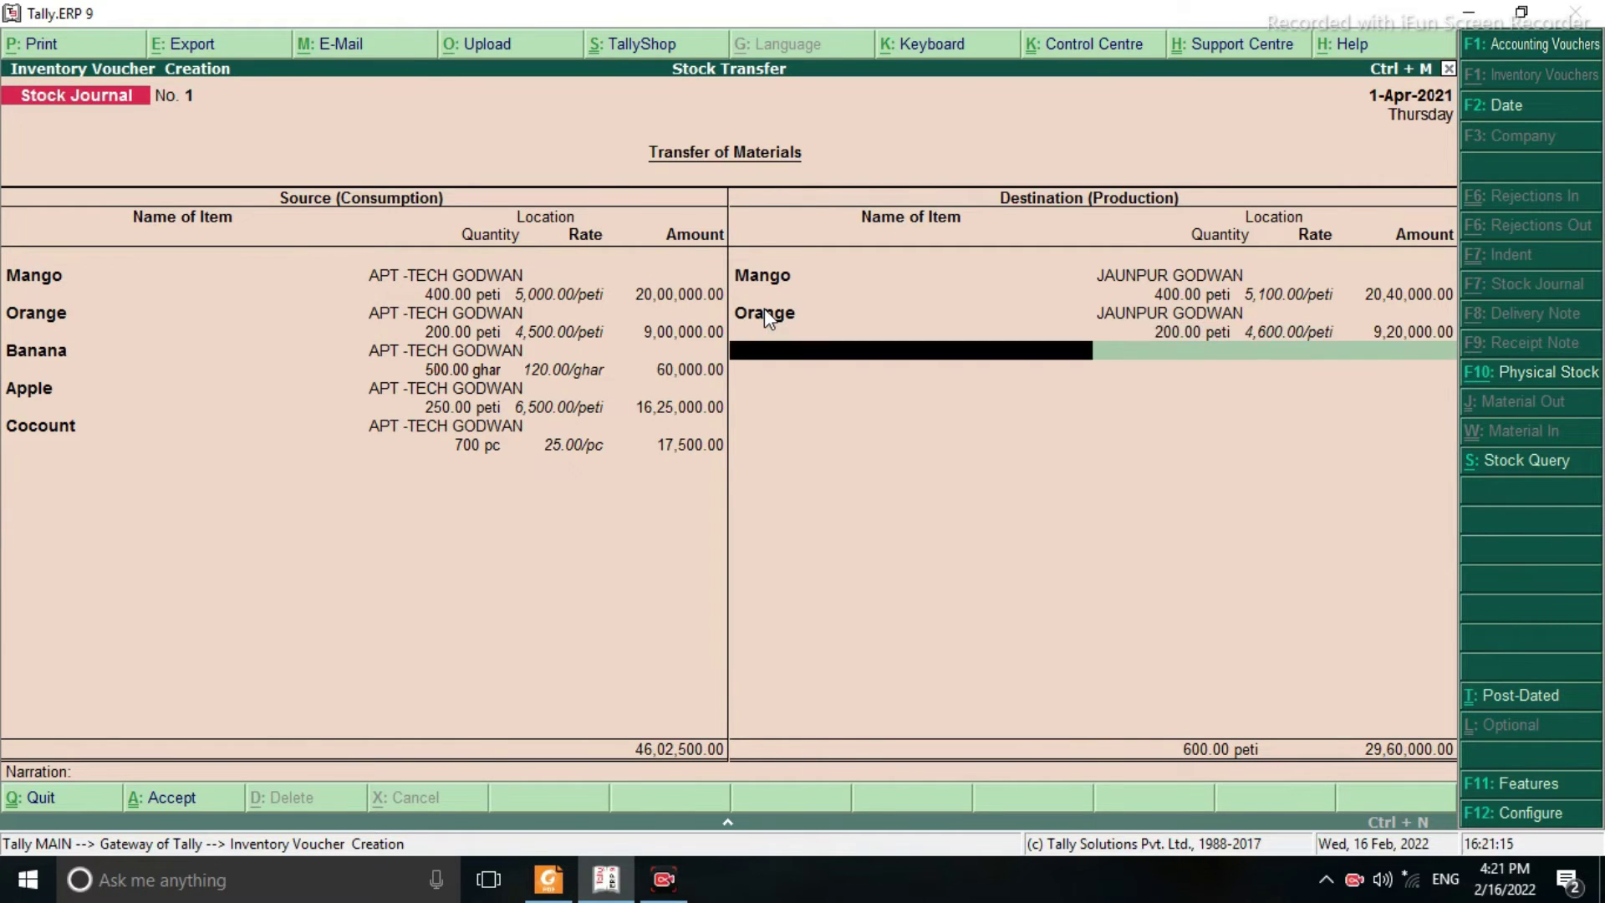
Add Banana as the third destination item and choose JAUNPUR GODWAN as its location
key(Down)
key(Down)
key(Down)
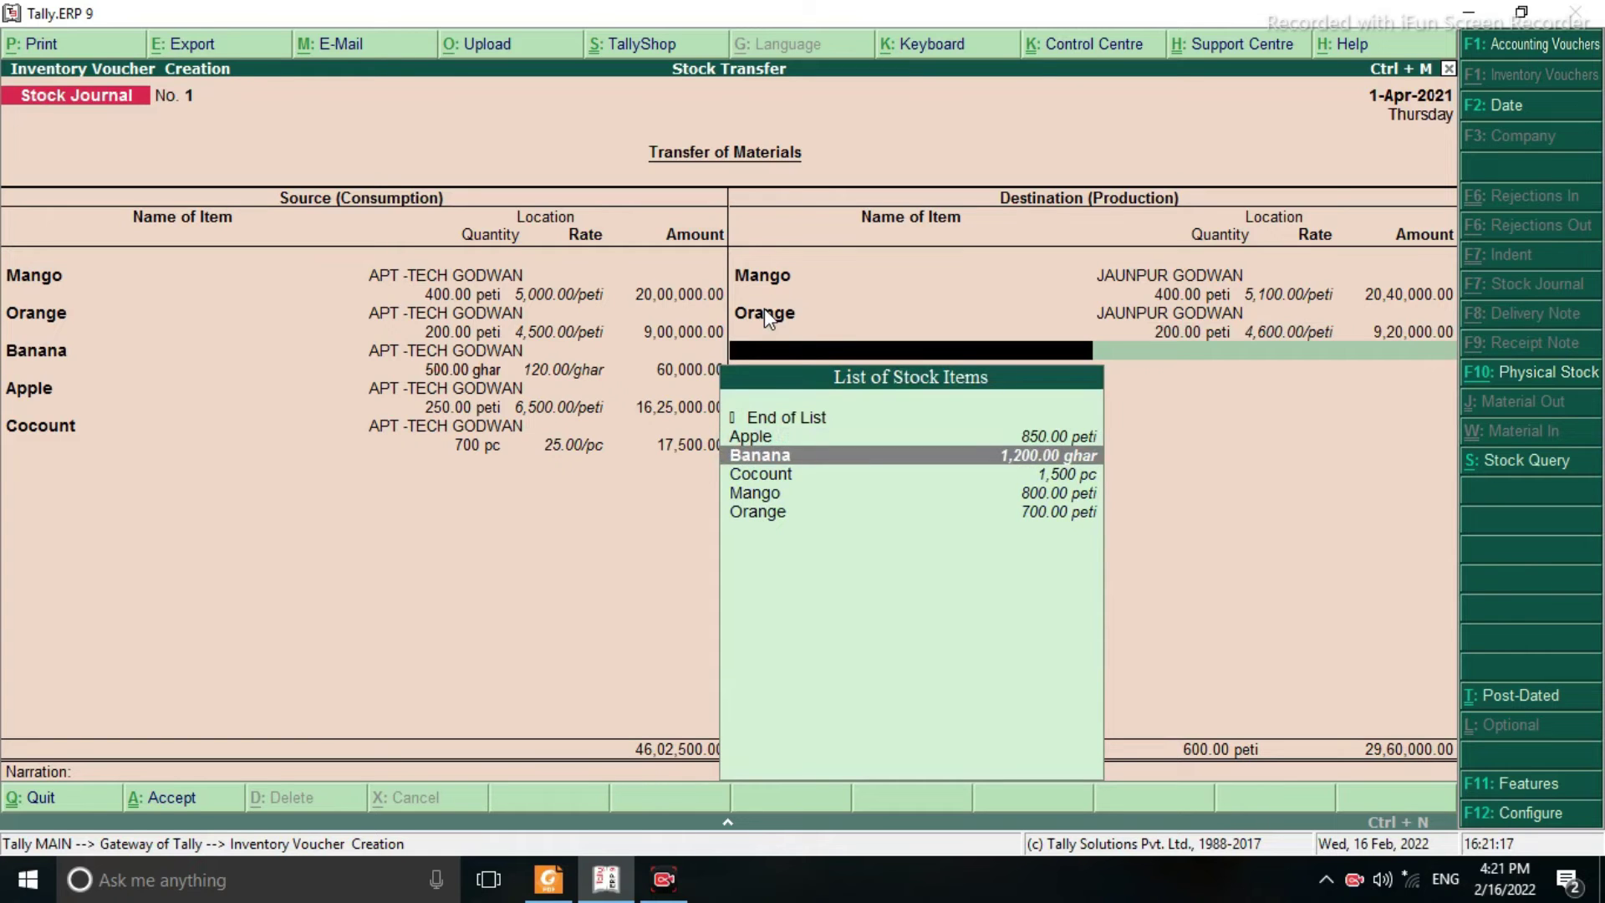
key(Up)
key(Return)
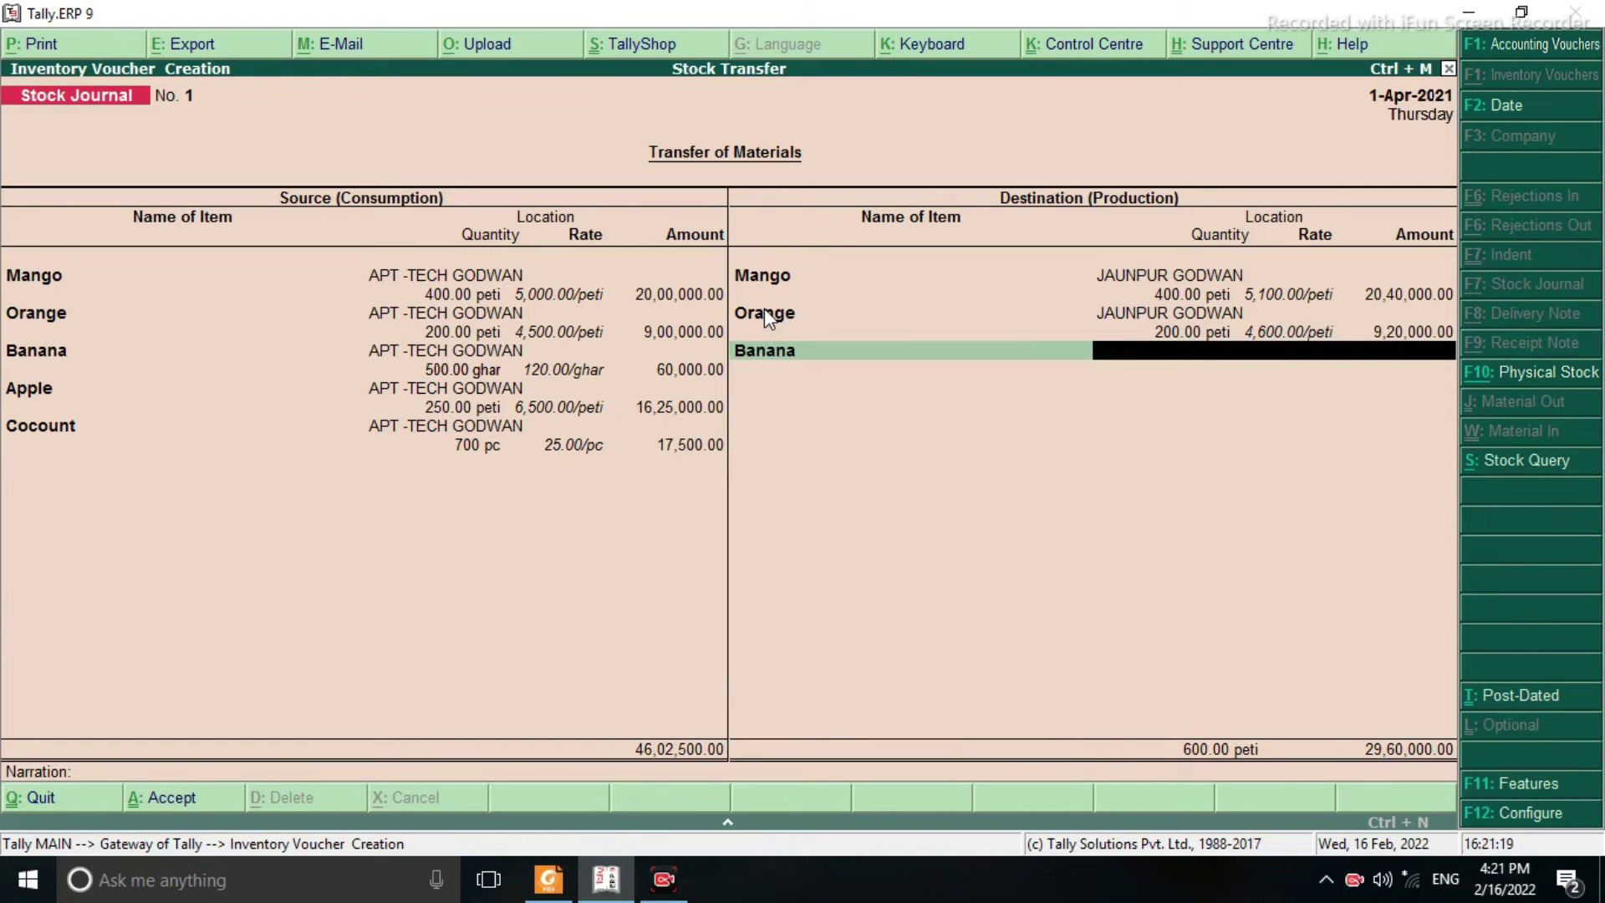
key(Down)
key(Down)
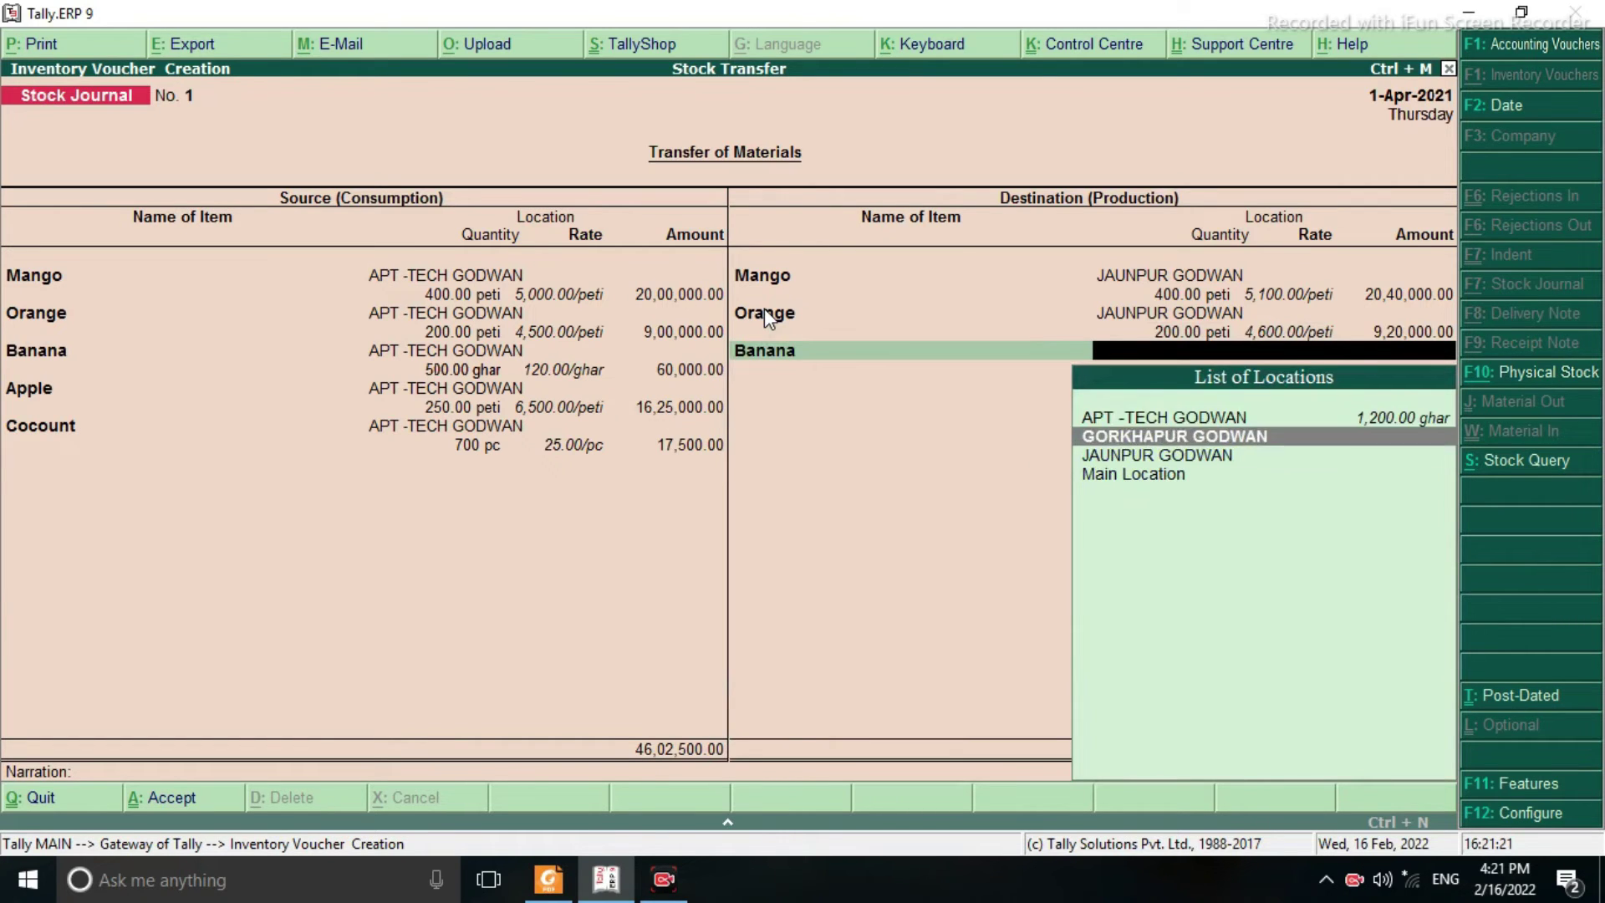
key(Return)
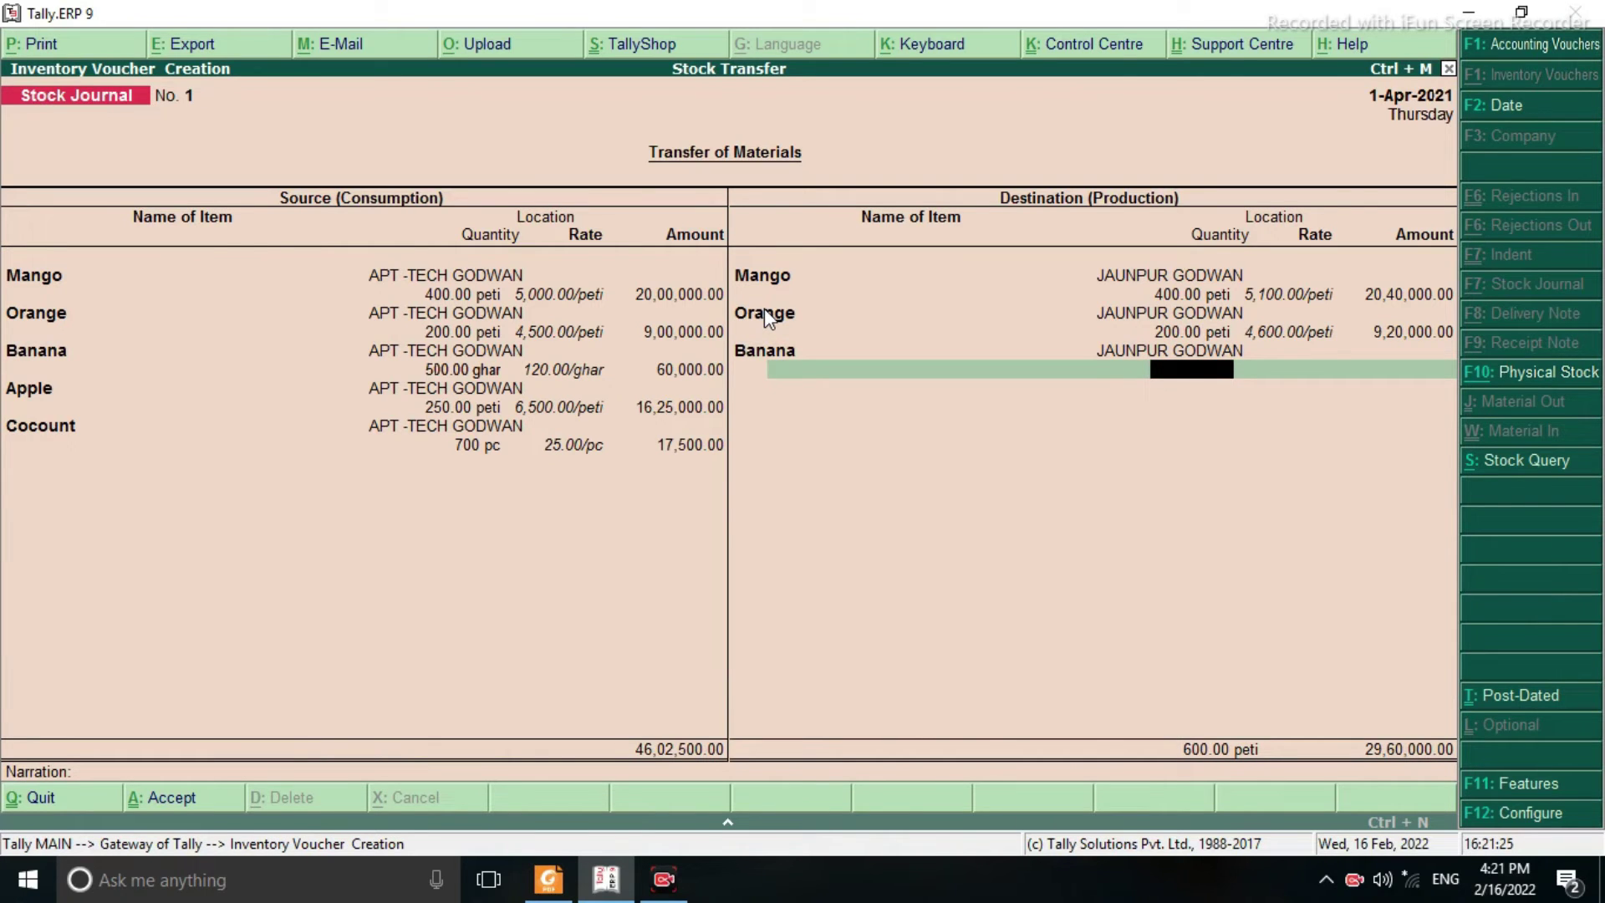
Set the destination Banana quantity to 500 ghar and its rate to 130 per ghar
text(500)
key(Return)
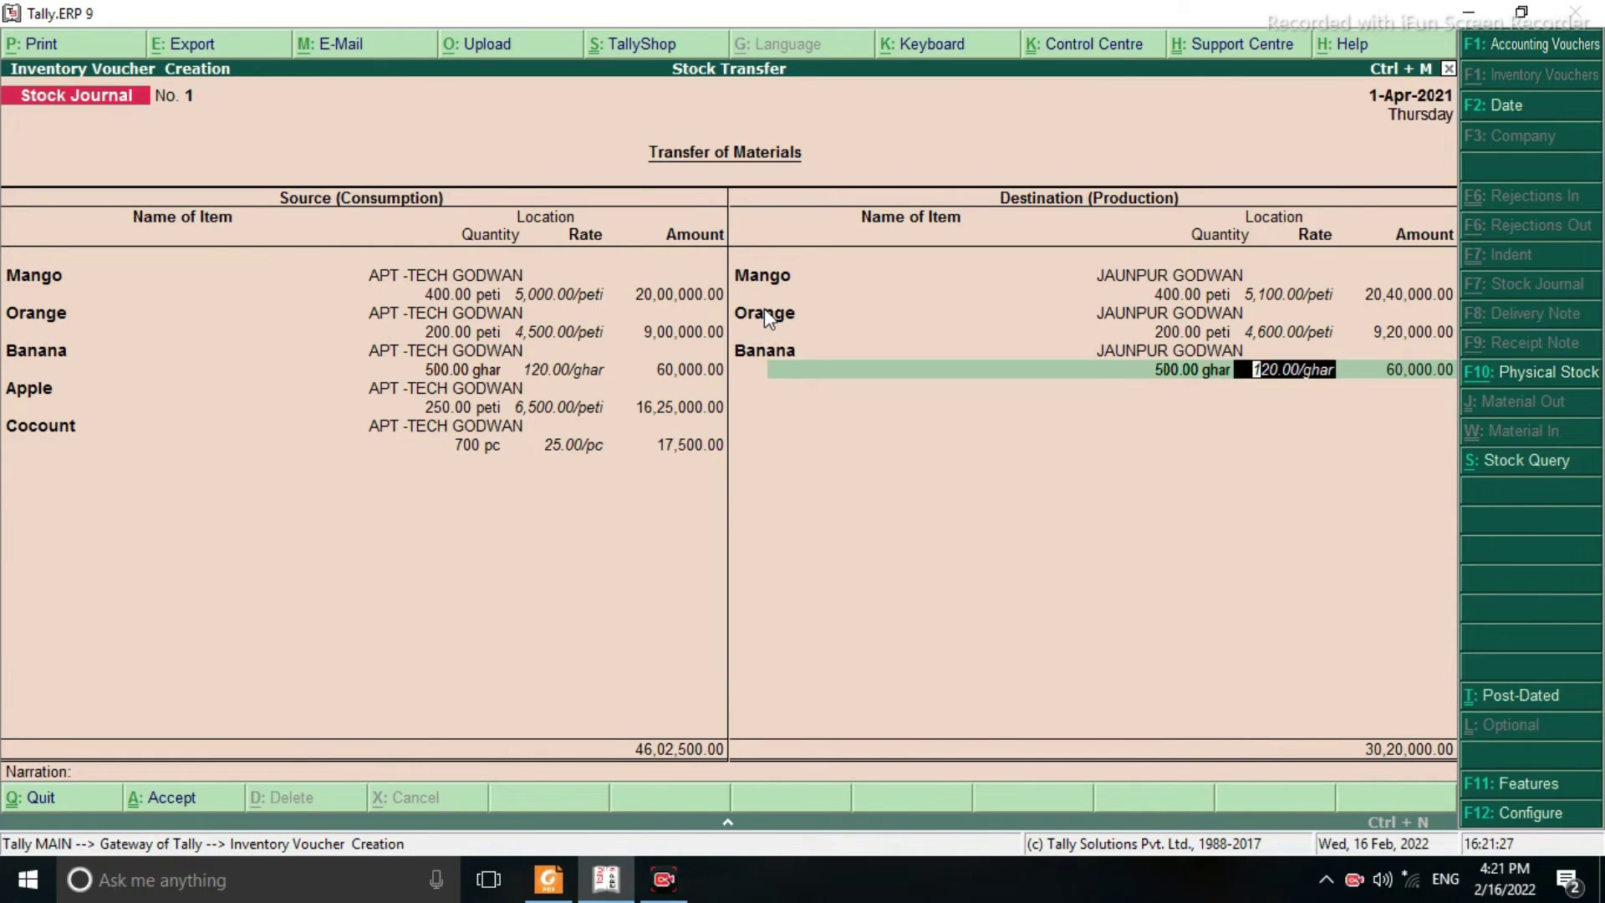
text(130)
key(Return)
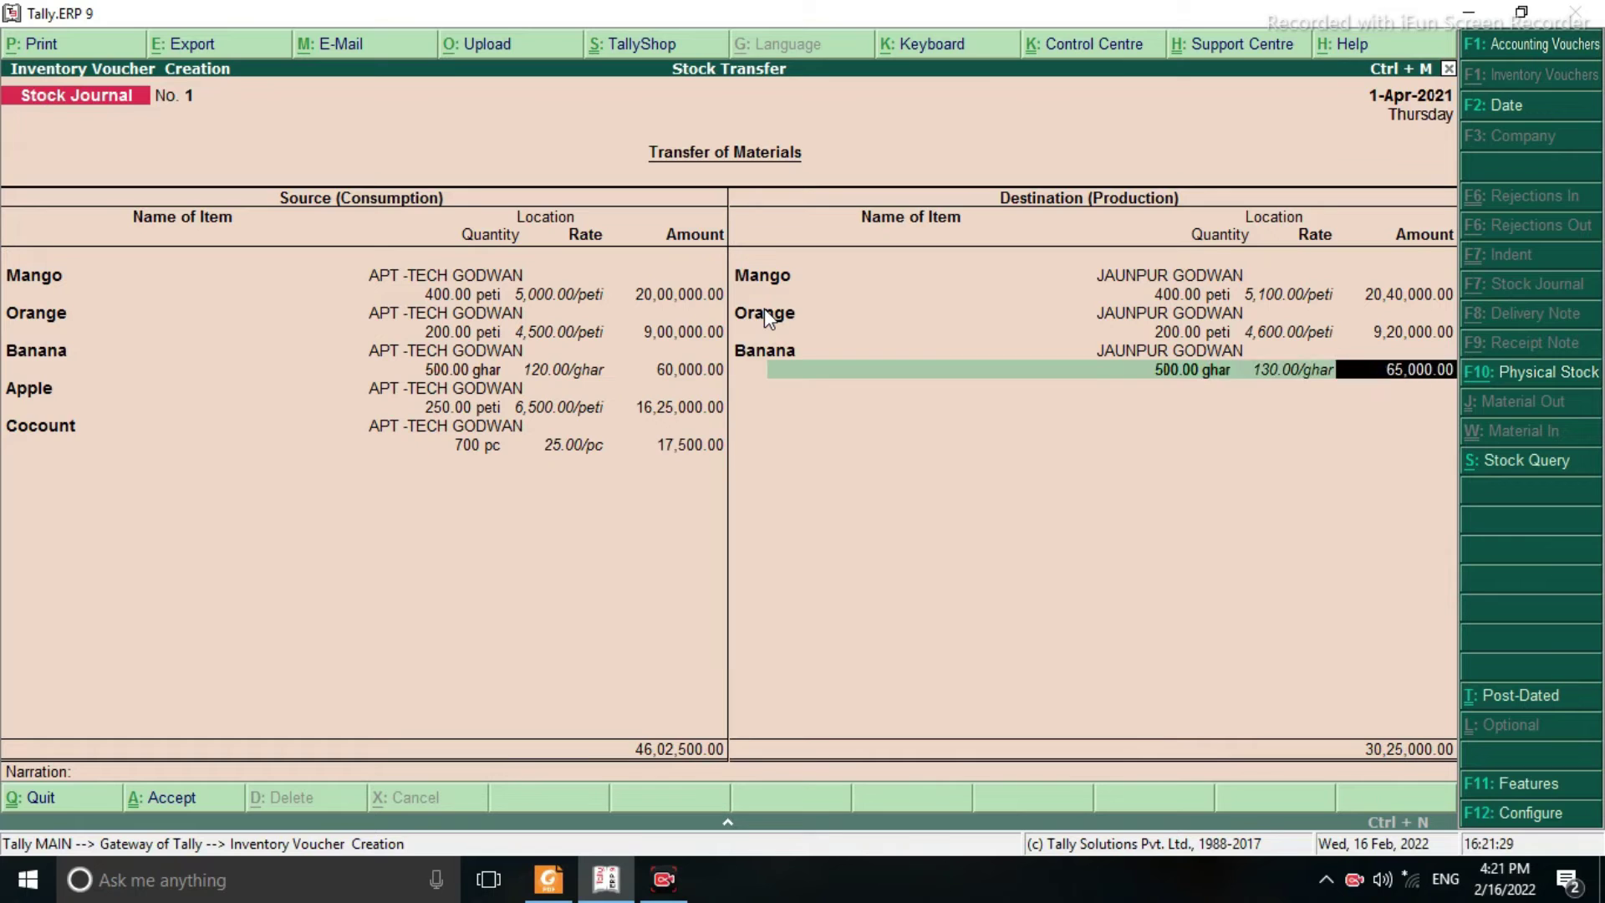
Add Apple as the fourth destination item and choose JAUNPUR GODWAN as its location
key(Return)
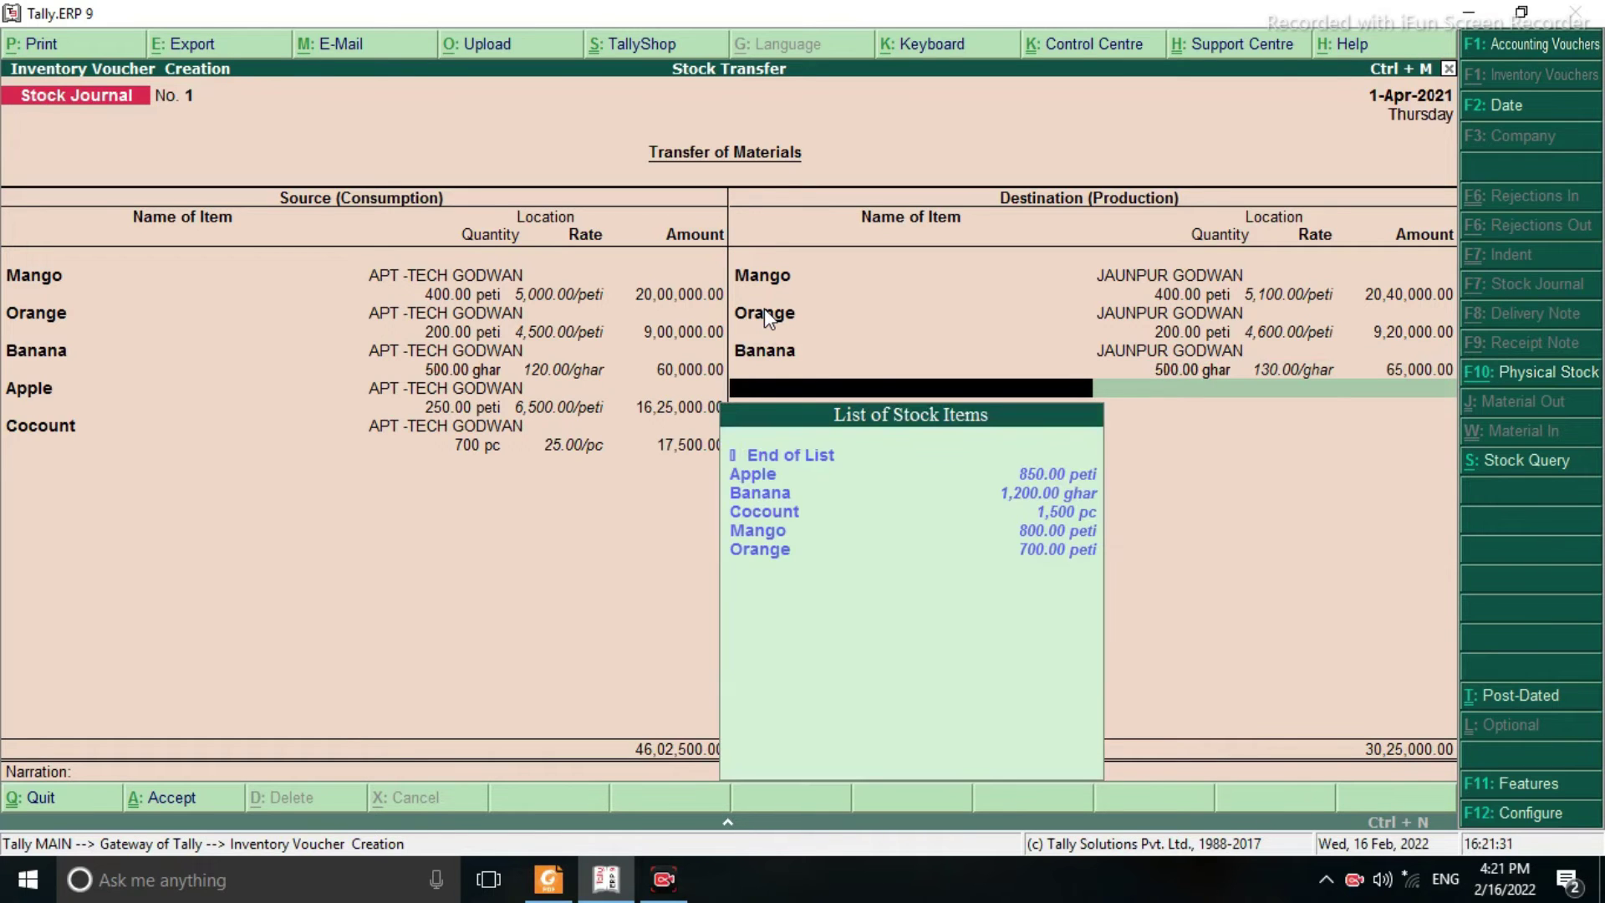
key(Down)
key(Down)
key(Down)
key(Down)
key(Up)
key(Up)
key(Up)
key(Return)
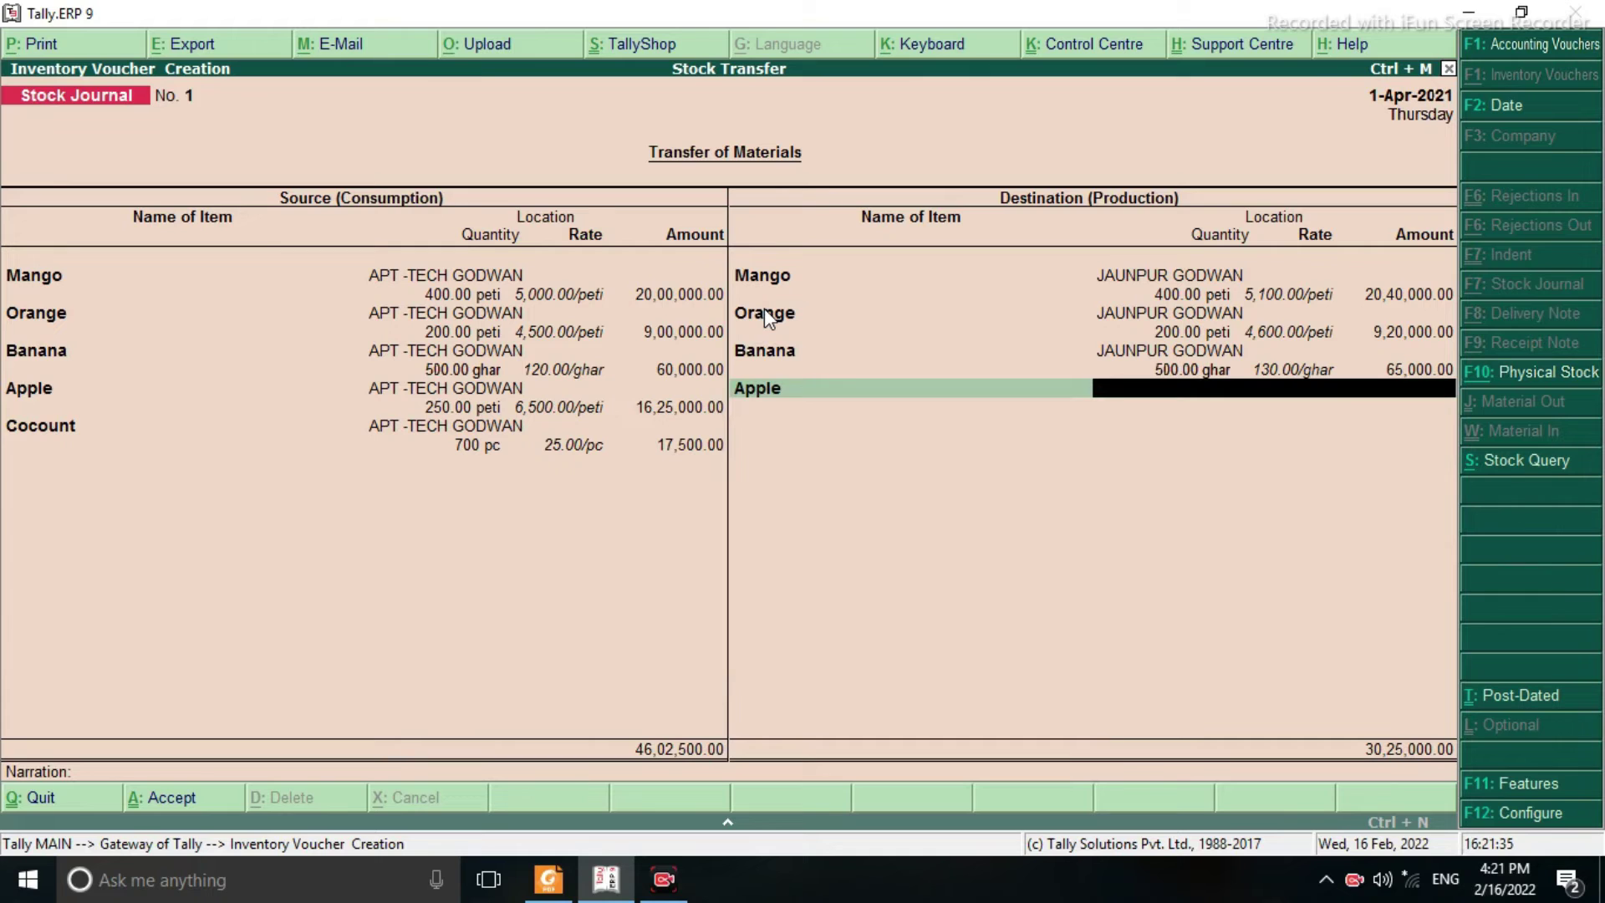
key(Down)
key(Down)
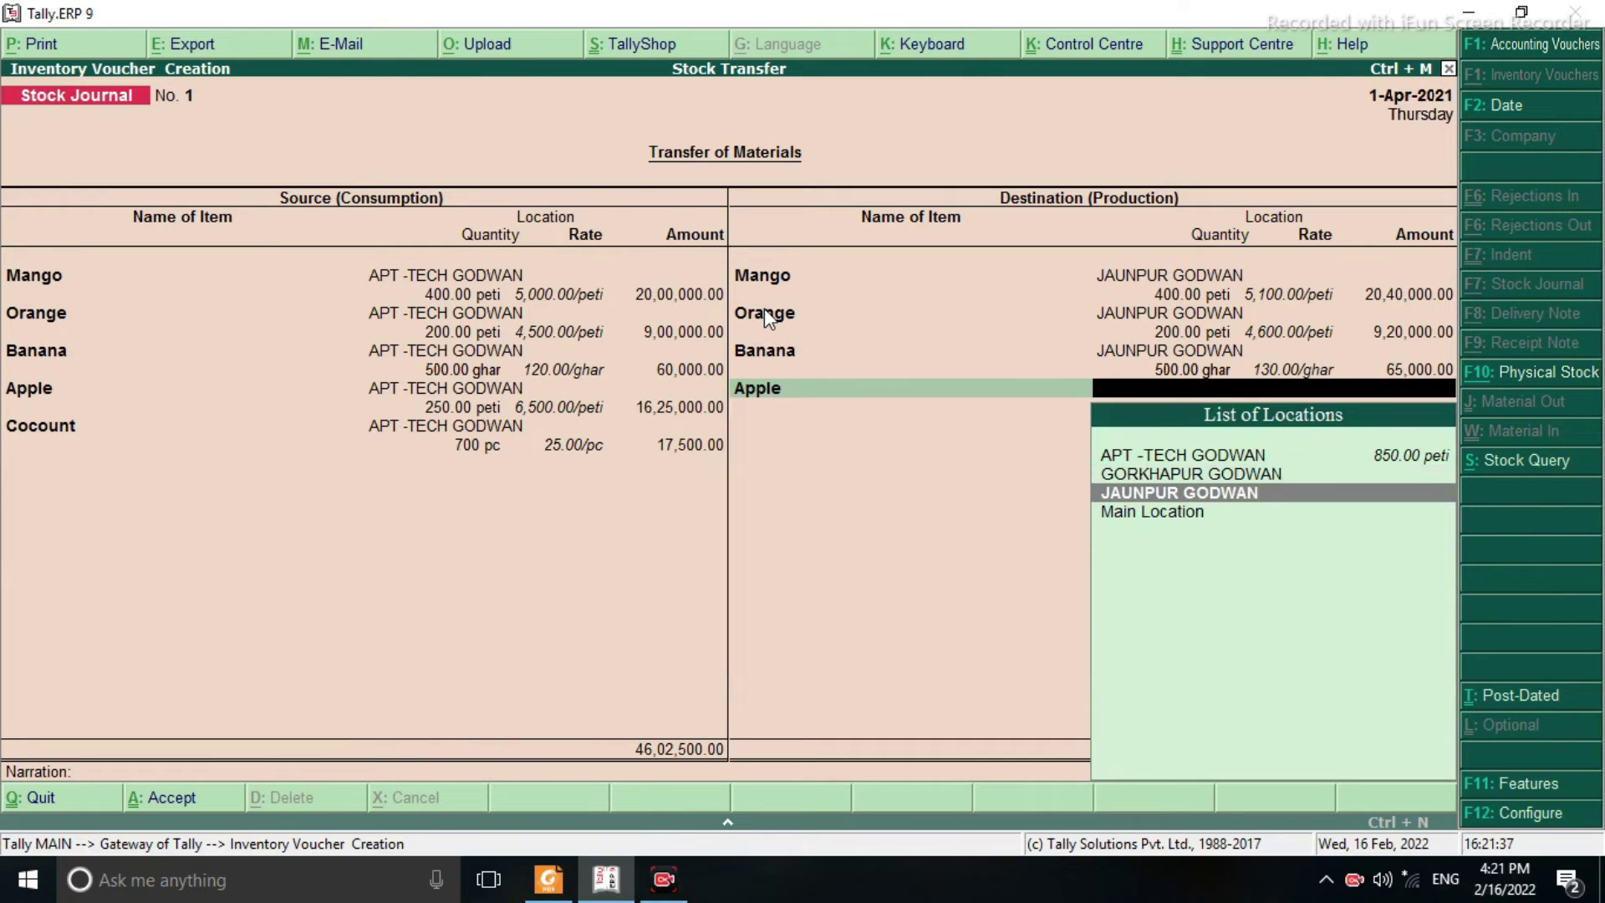
key(Return)
Set the destination Apple quantity to 250 peti and its rate to 6,700 per peti
text(250)
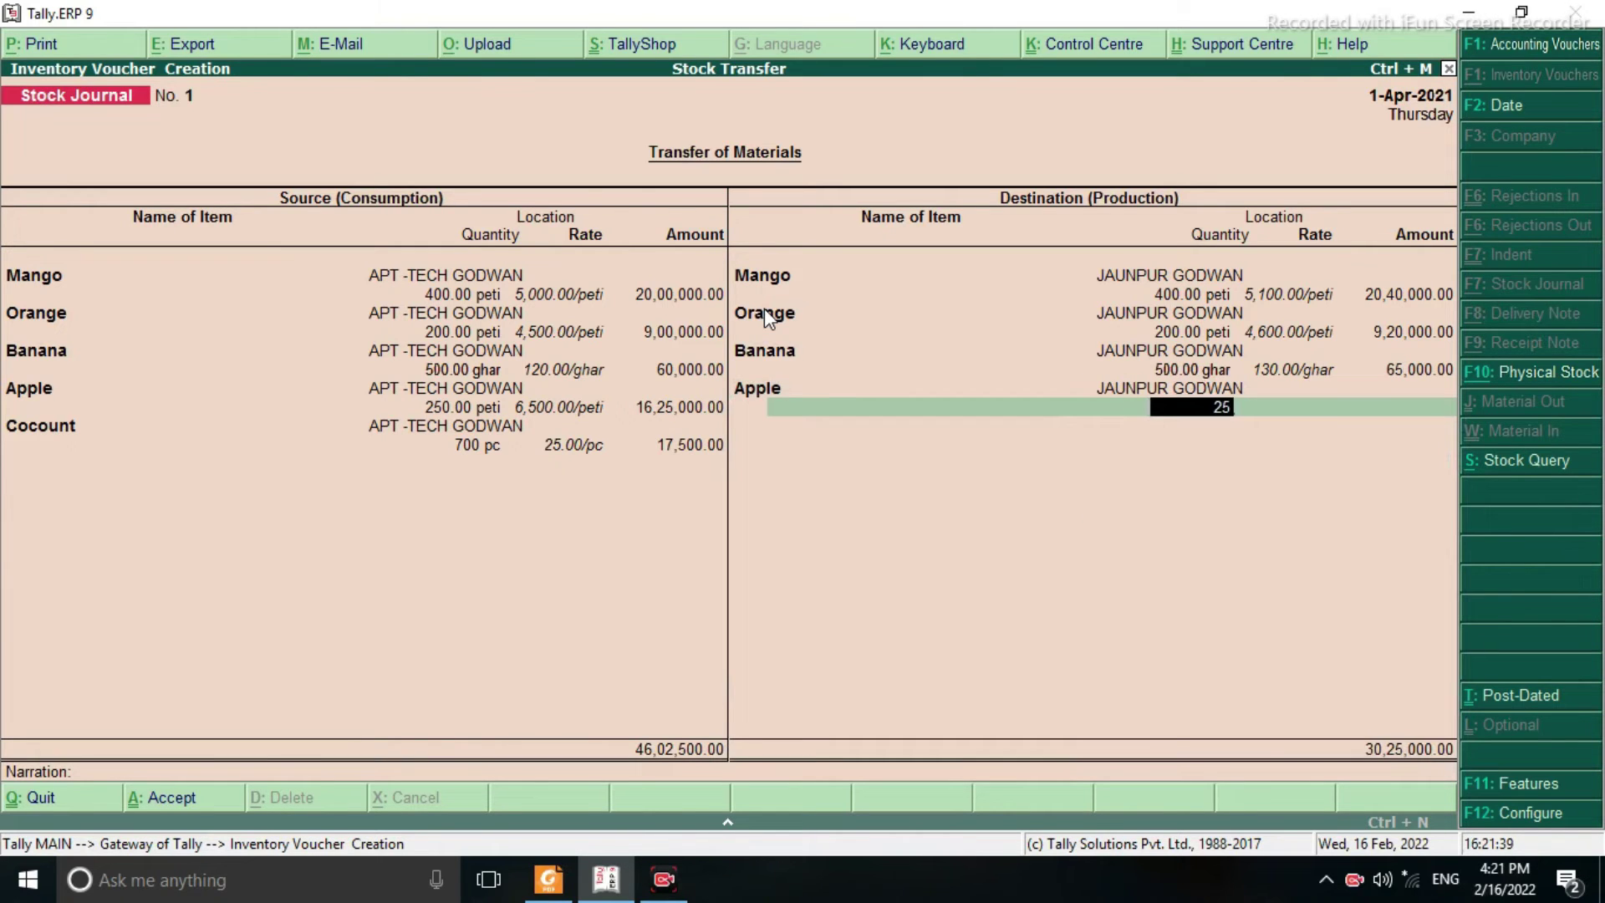
key(Return)
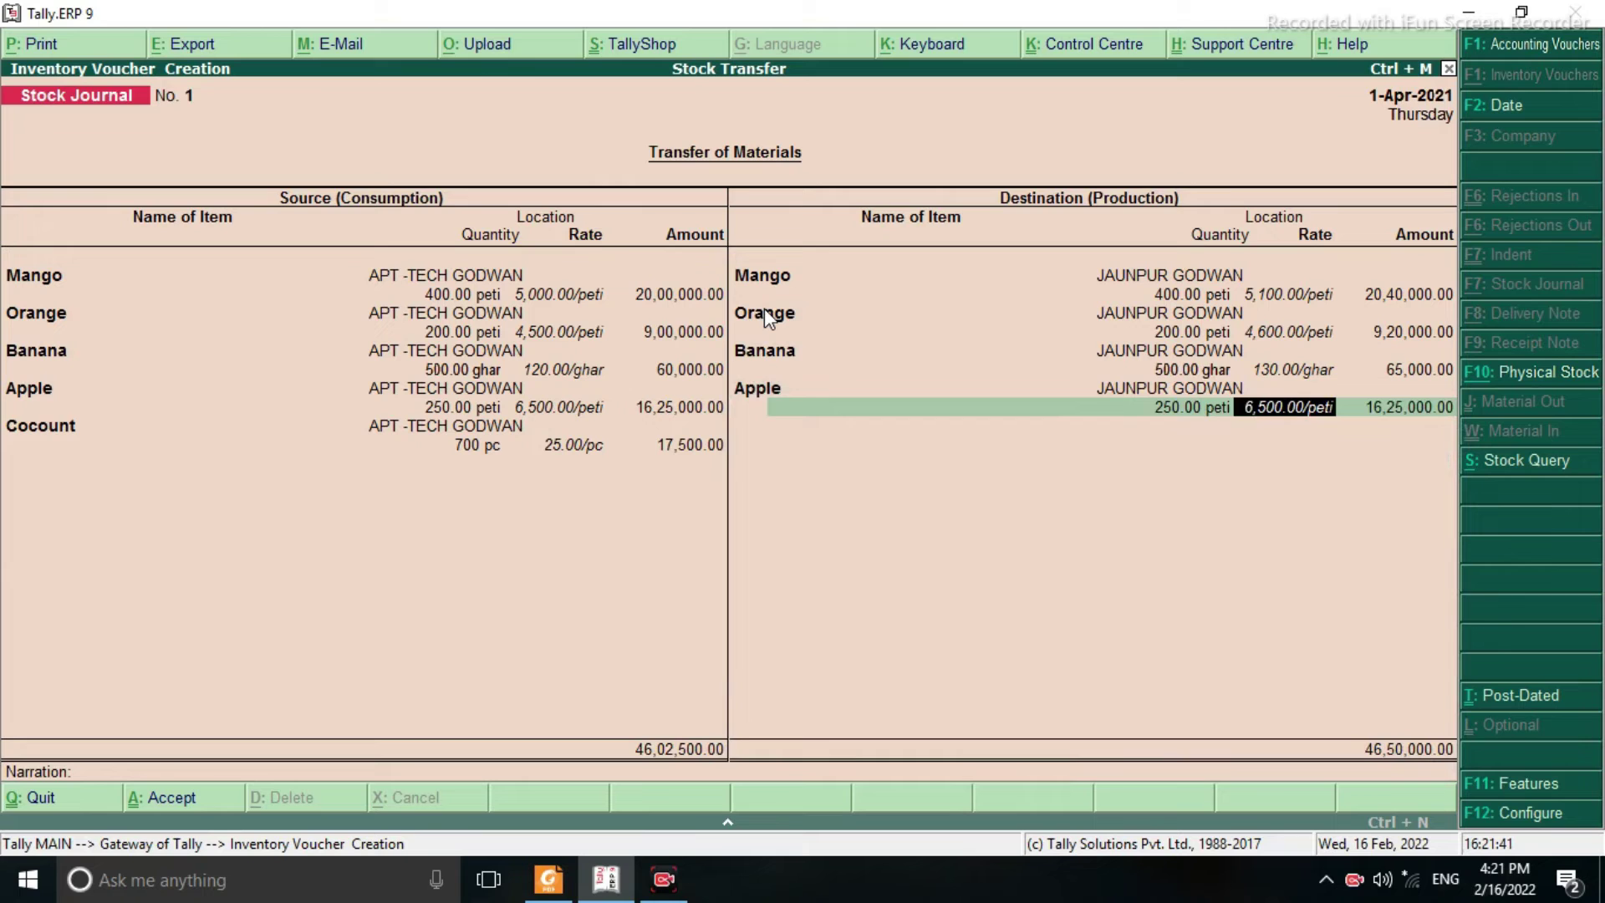
text(6700)
key(Return)
key(Return)
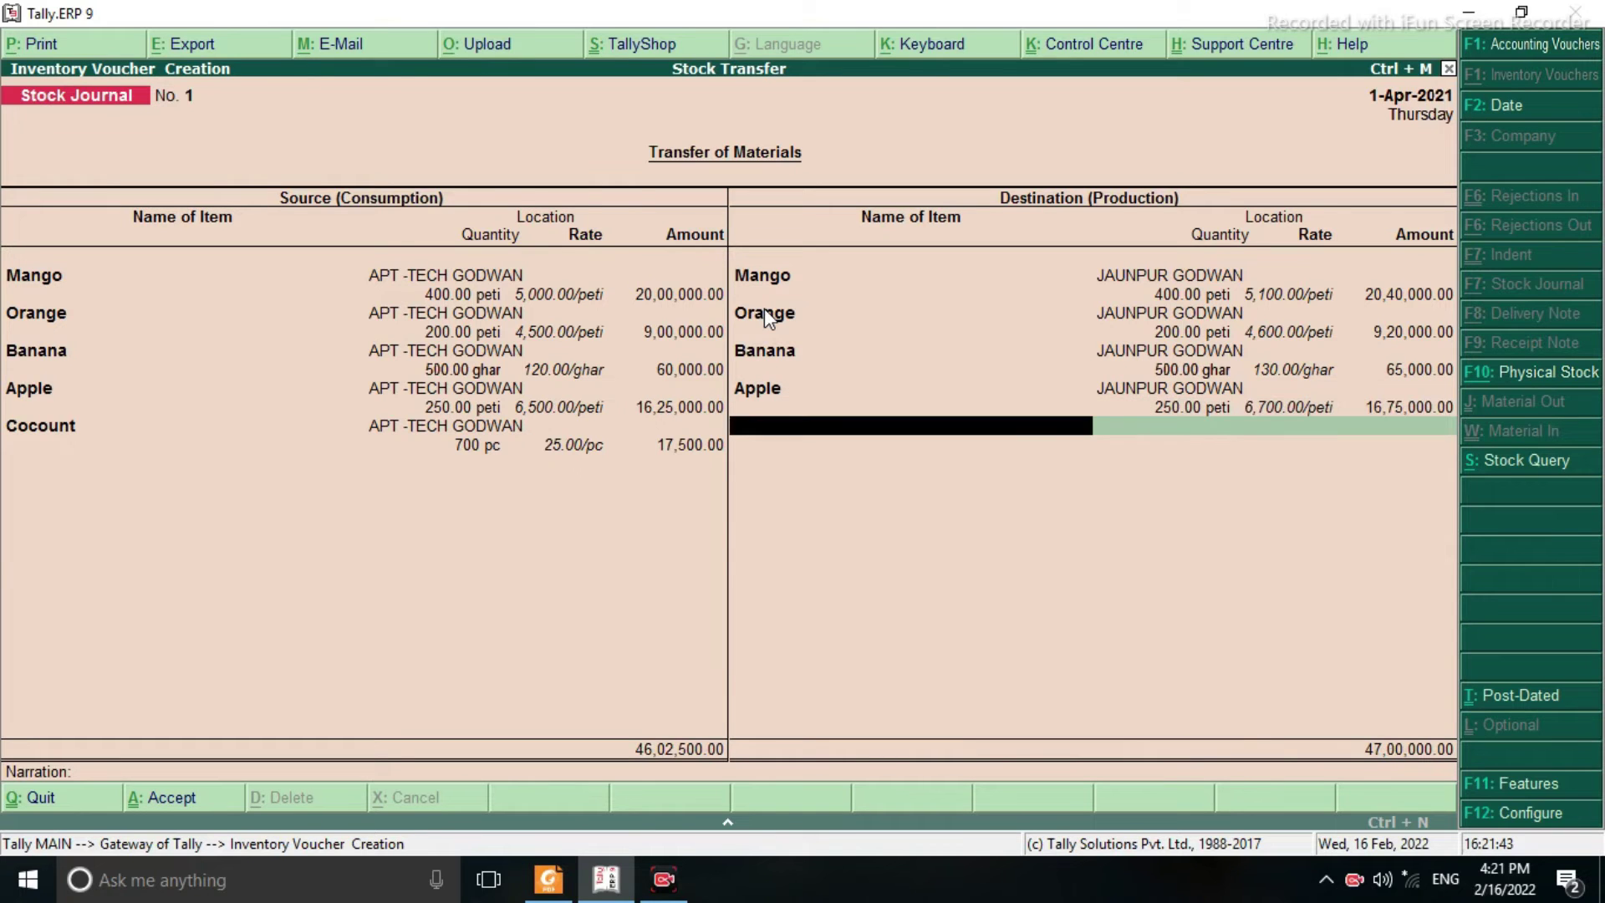
Add Cocount as the fifth destination item and choose JAUNPUR GODWAN as its location
key(Down)
key(Down)
key(Down)
key(Down)
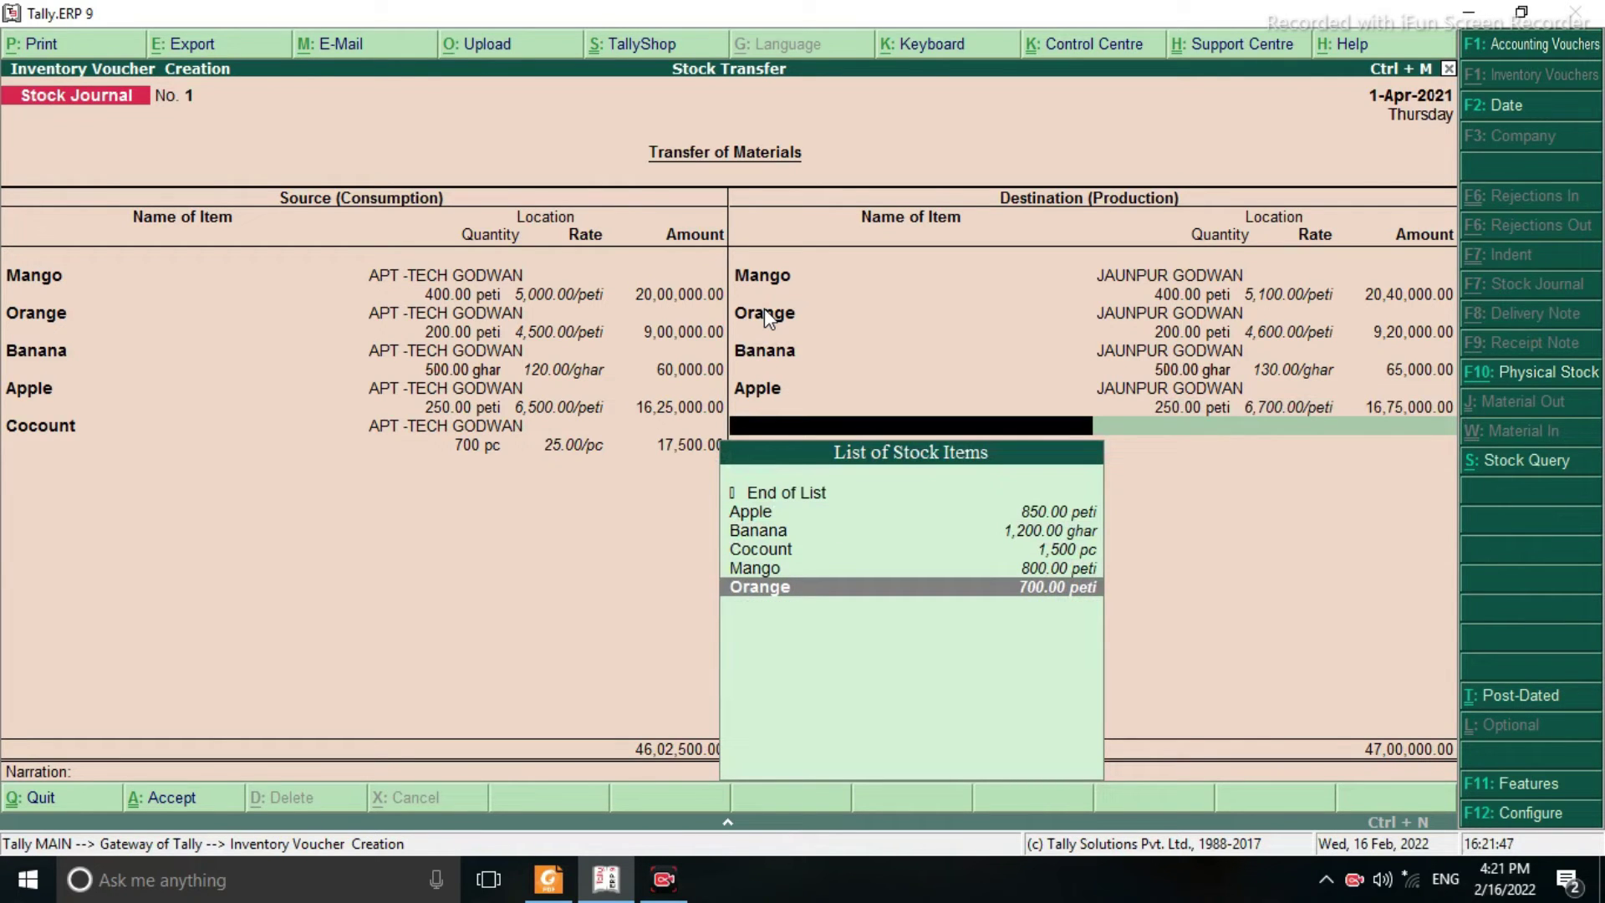
key(Up)
key(Up)
key(Return)
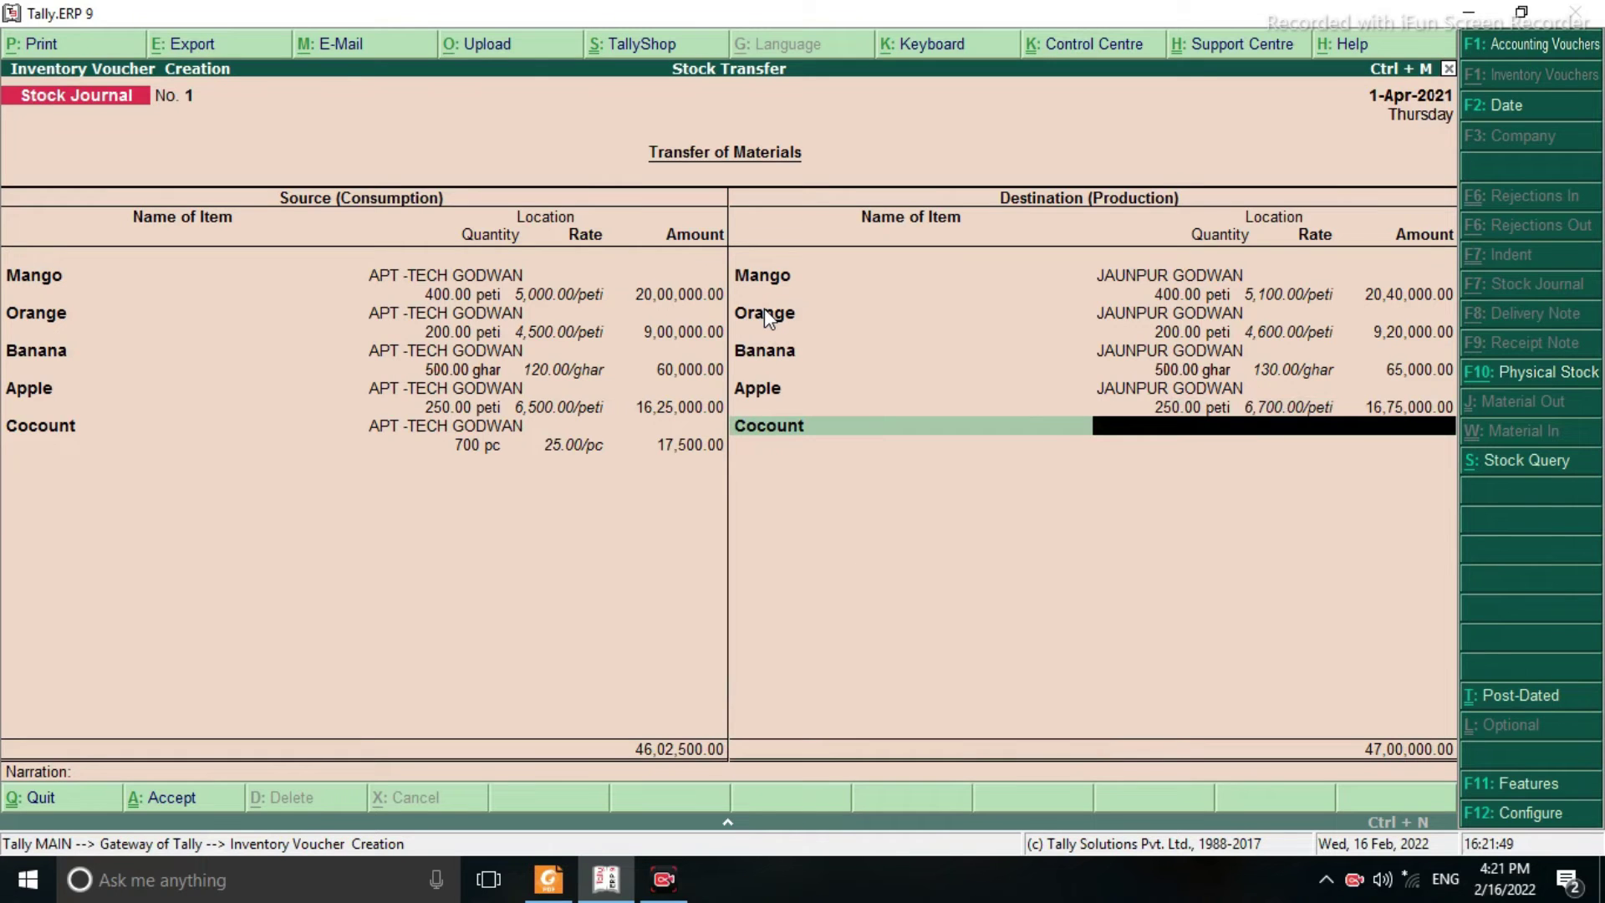
key(Return)
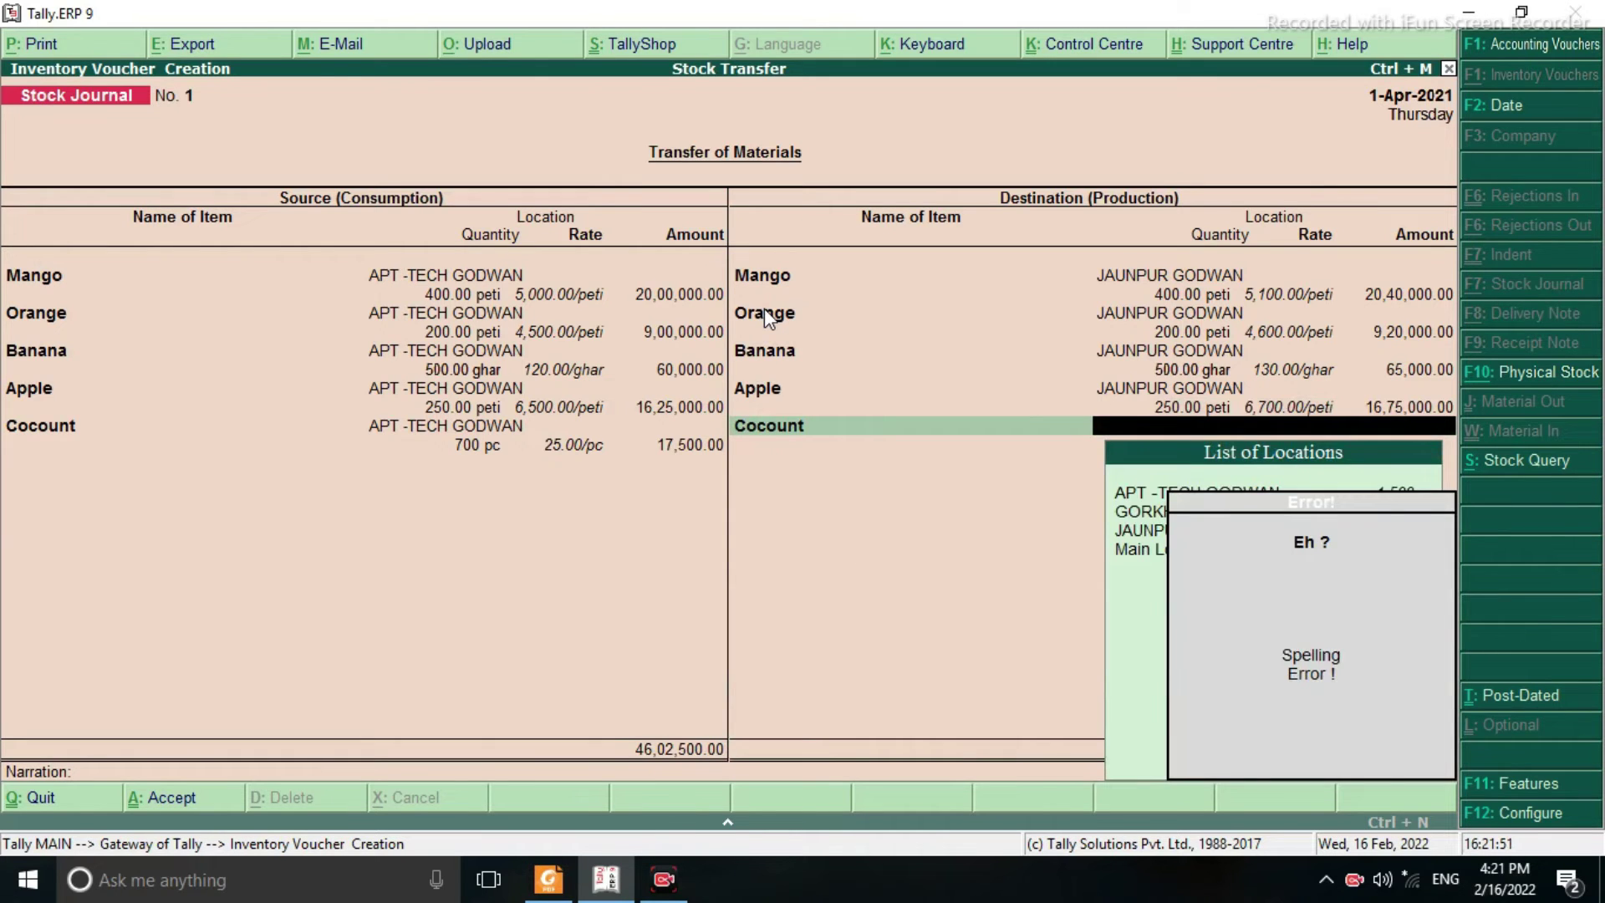
key(Down)
key(Down)
key(Return)
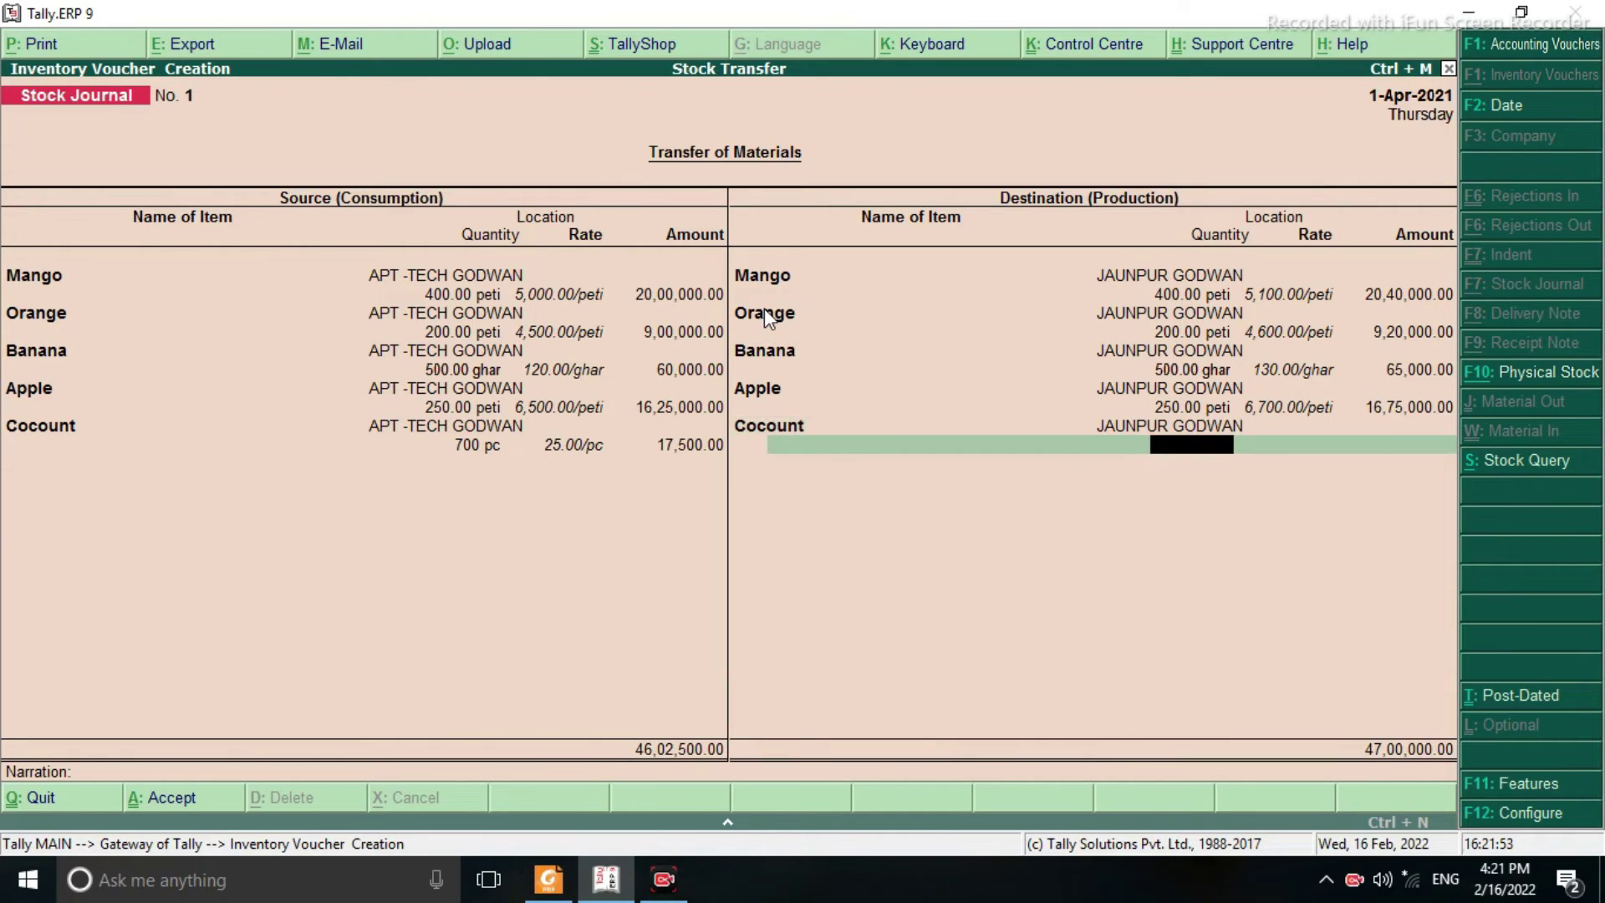
Set the destination Cocount quantity to 700 pc and its rate to 30 per pc
text(3)
key(BackSpace)
text(700)
key(Return)
text(30)
key(Return)
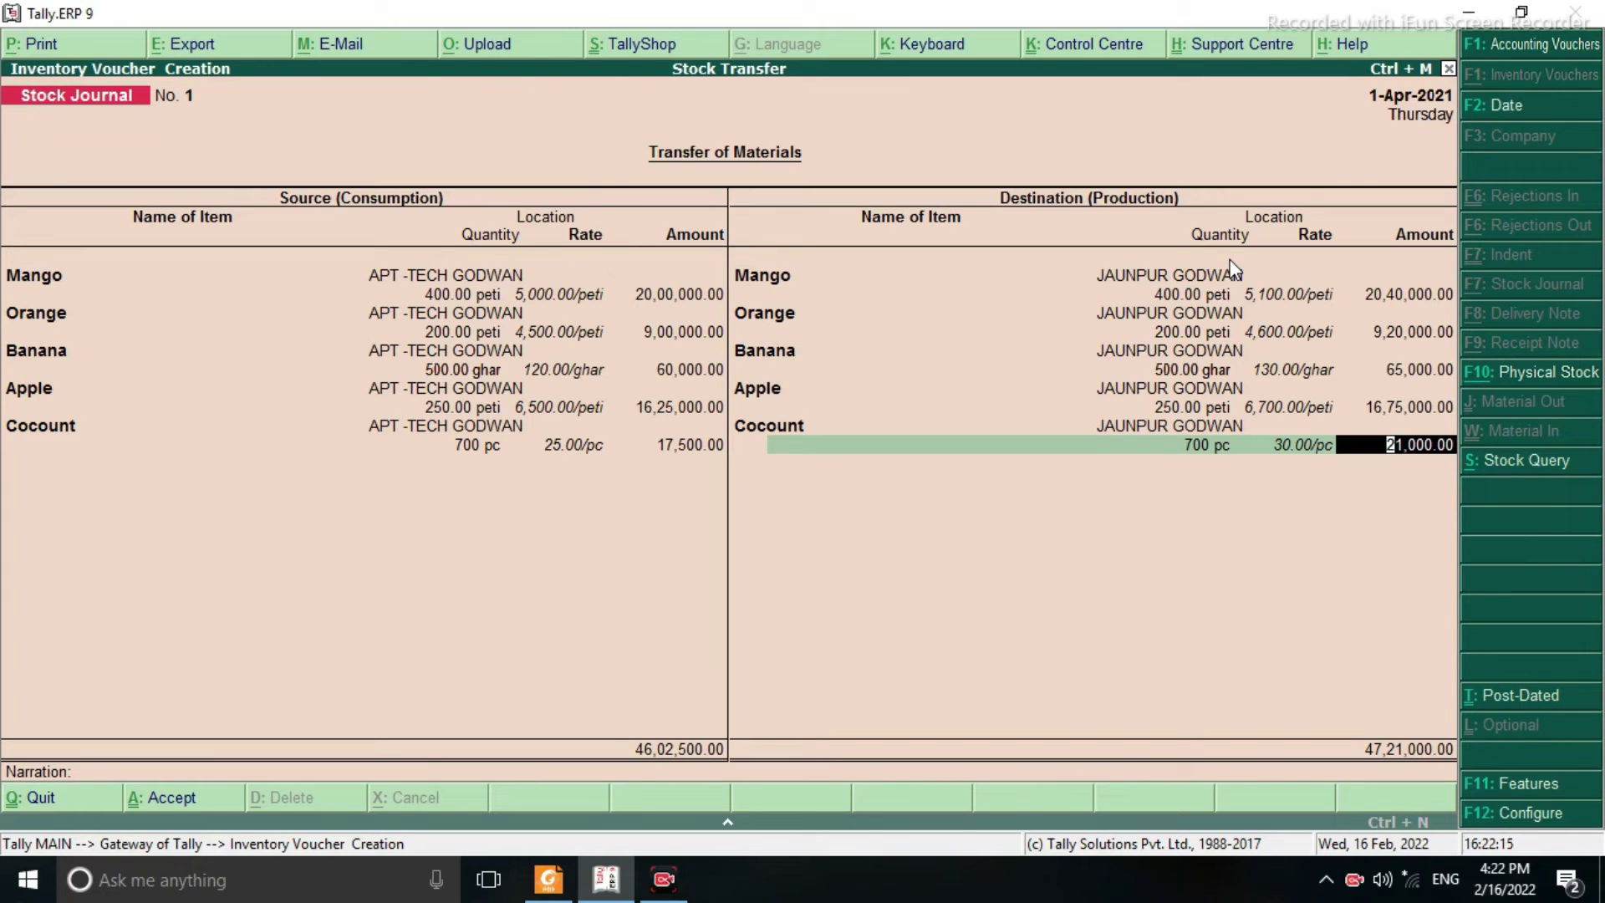
End the destination item list, leave the narration empty and save Stock Journal No. 1
key(Return)
key(Return)
key(Return)
key(Return)
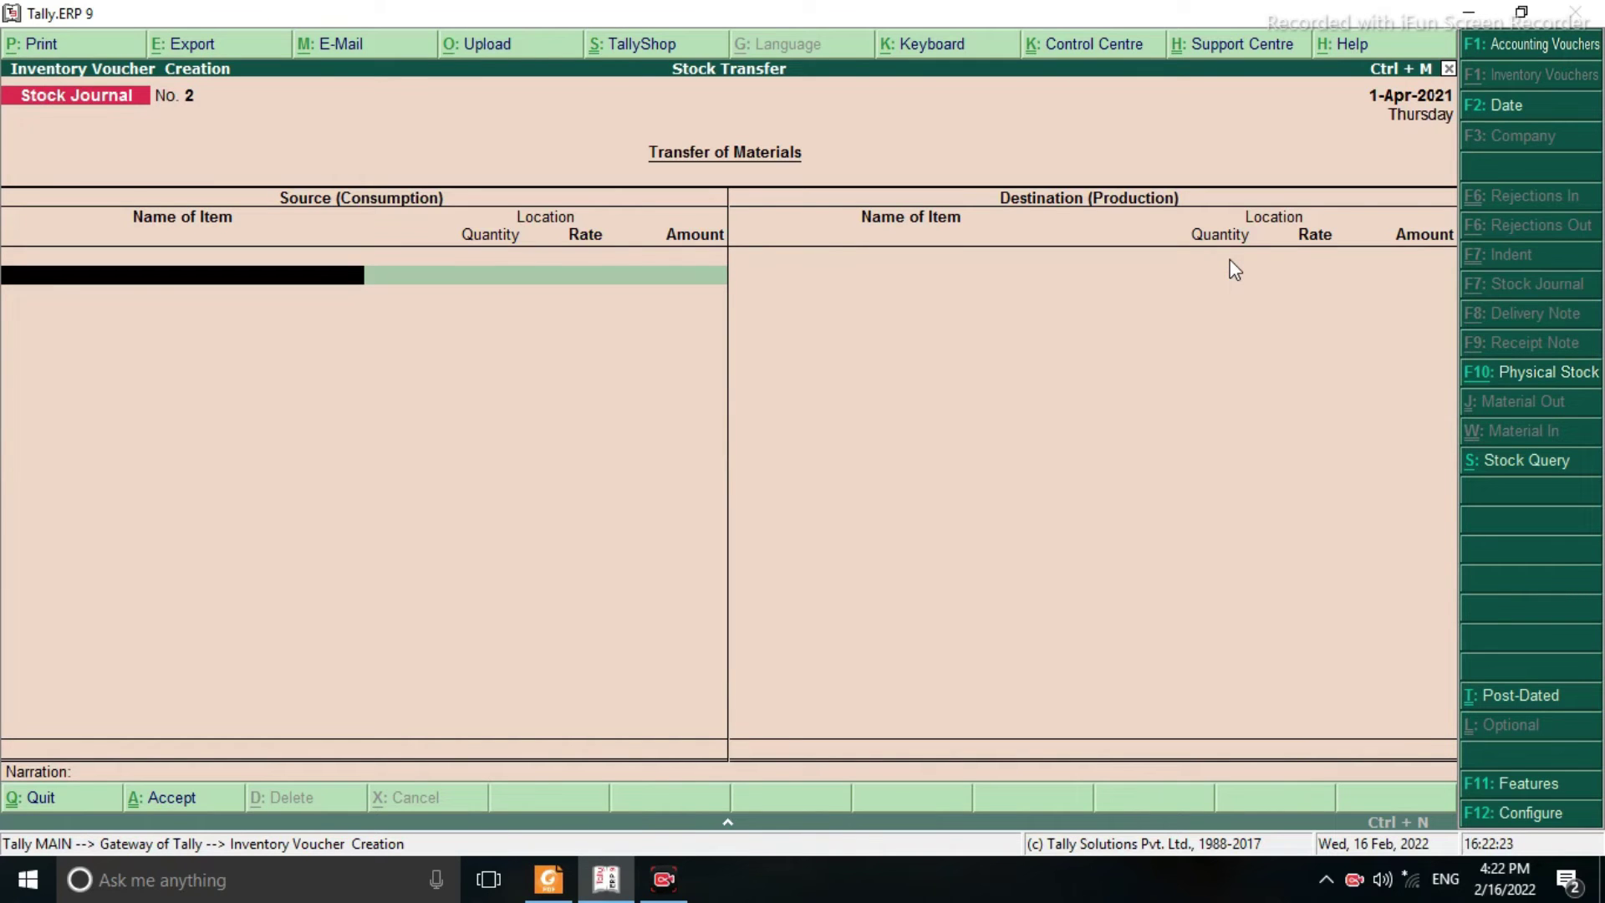
Leave voucher entry and open the Statements of Inventory reports
key(Escape)
key(Return)
key(Down)
key(Down)
key(Down)
key(Down)
key(Down)
key(Down)
key(Down)
key(Return)
key(Down)
key(Down)
key(Down)
key(Down)
key(Down)
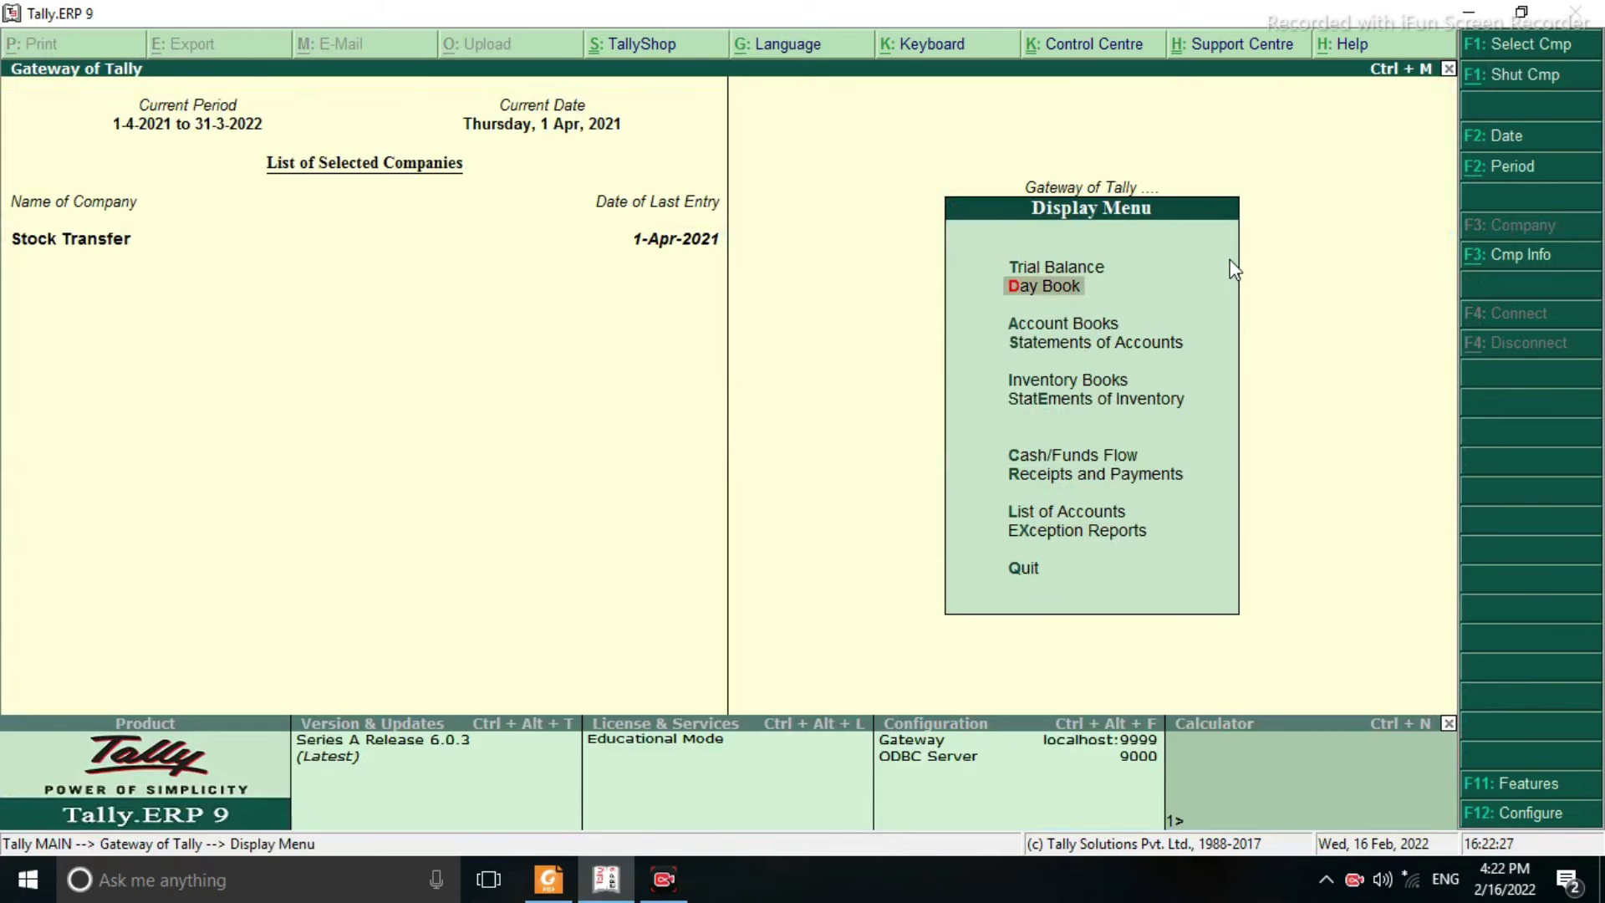
key(Return)
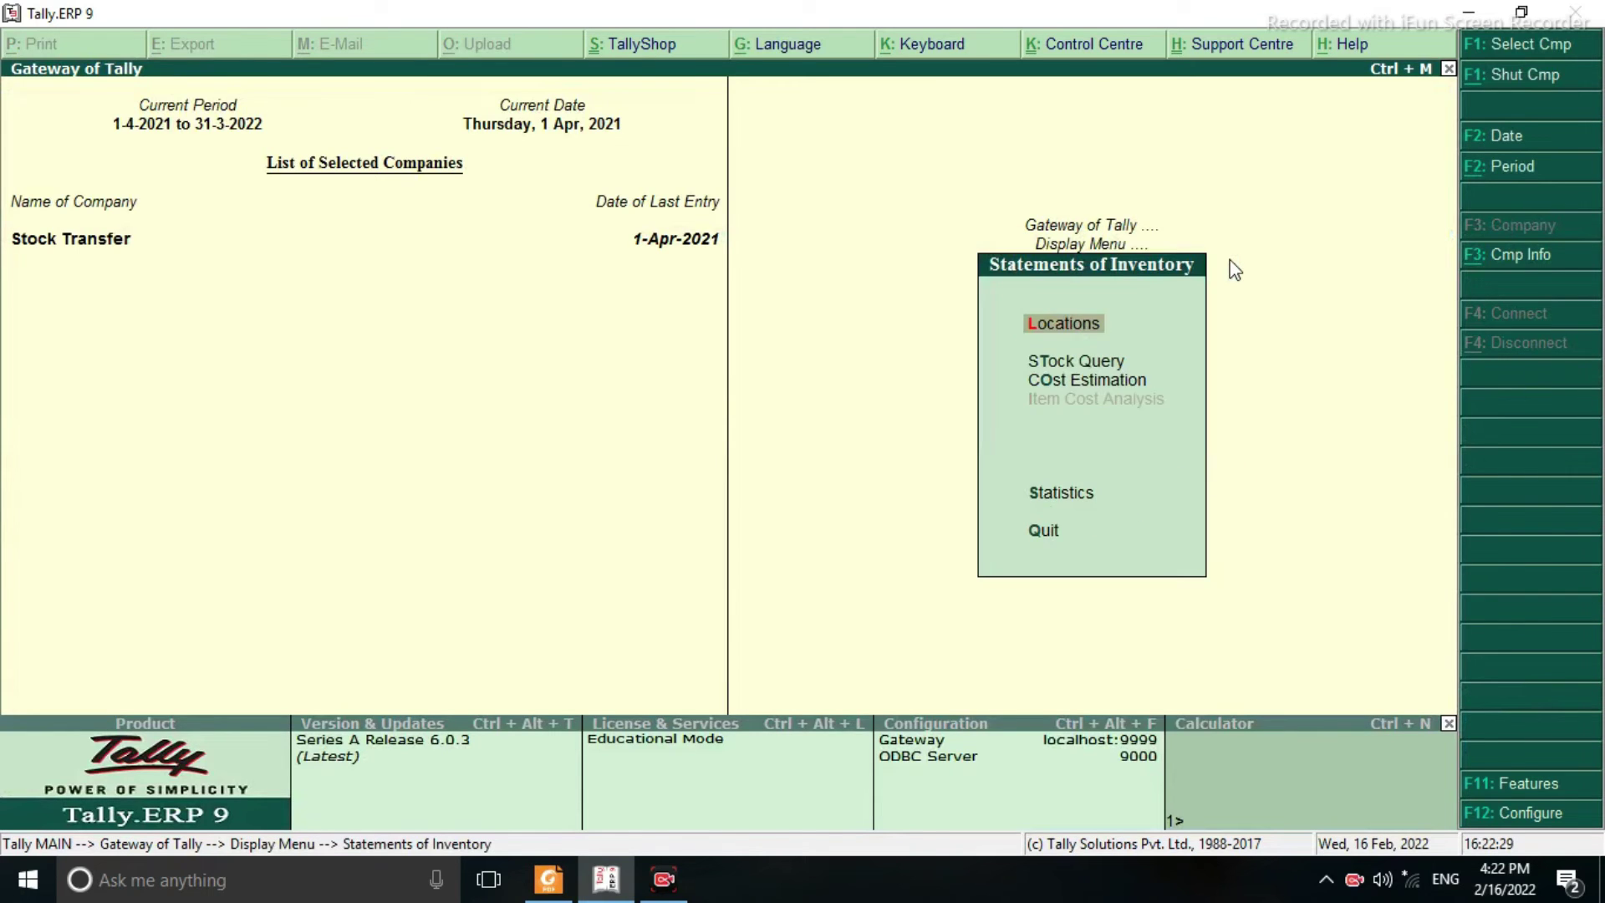
Examine the APT -TECH GODWAN location summary and Apple's monthly inward and outward movements there
key(Return)
key(Down)
key(Return)
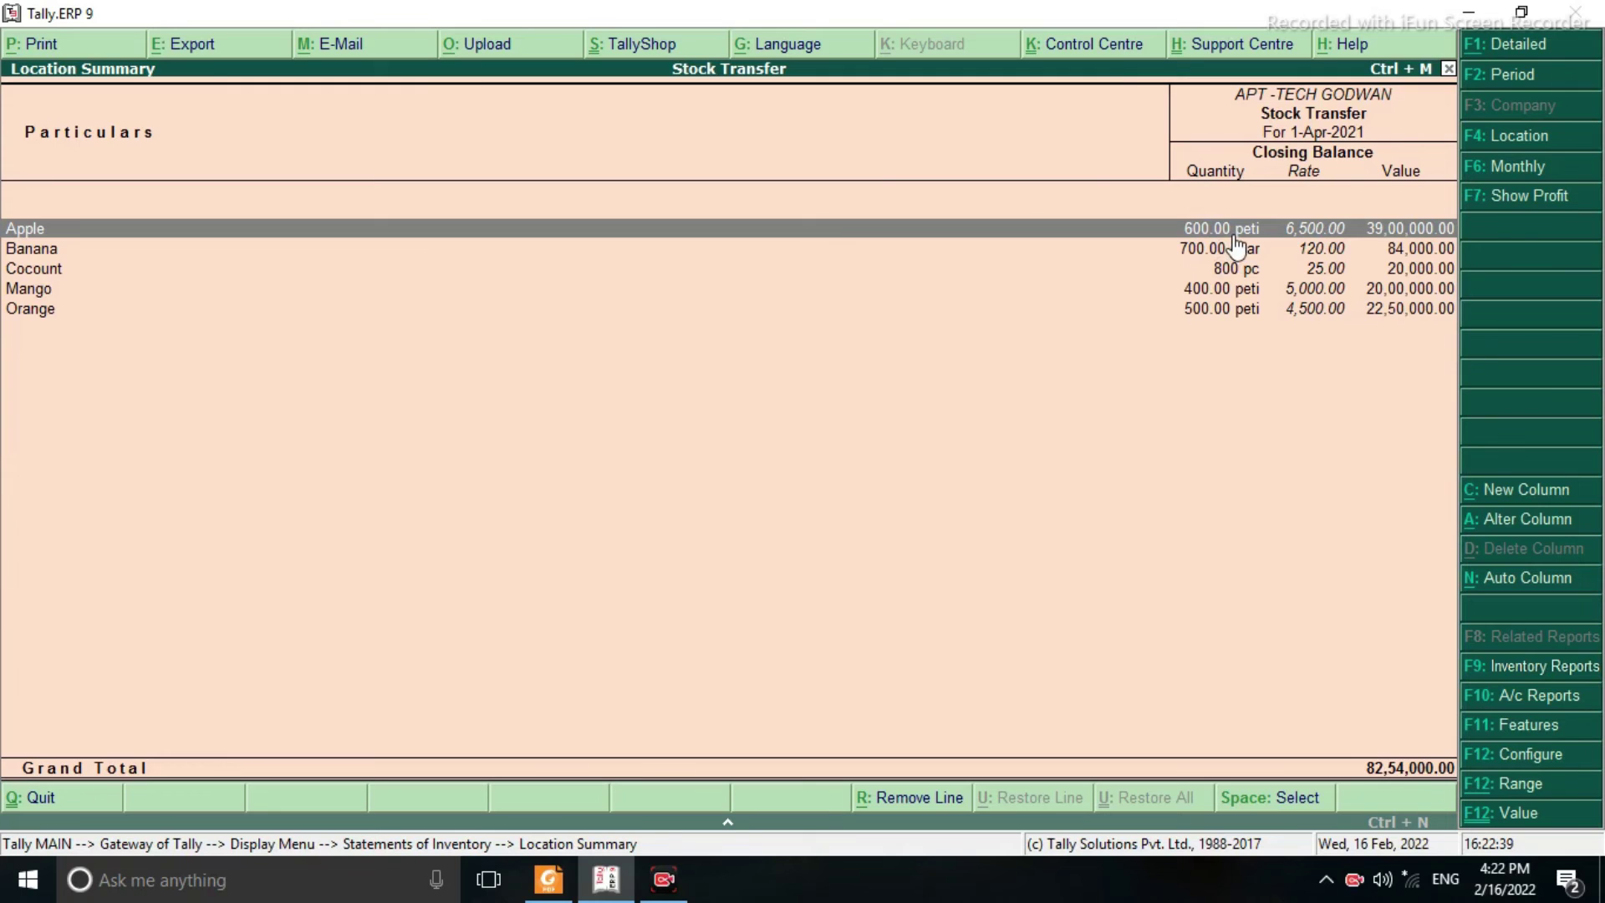
click(1236, 237)
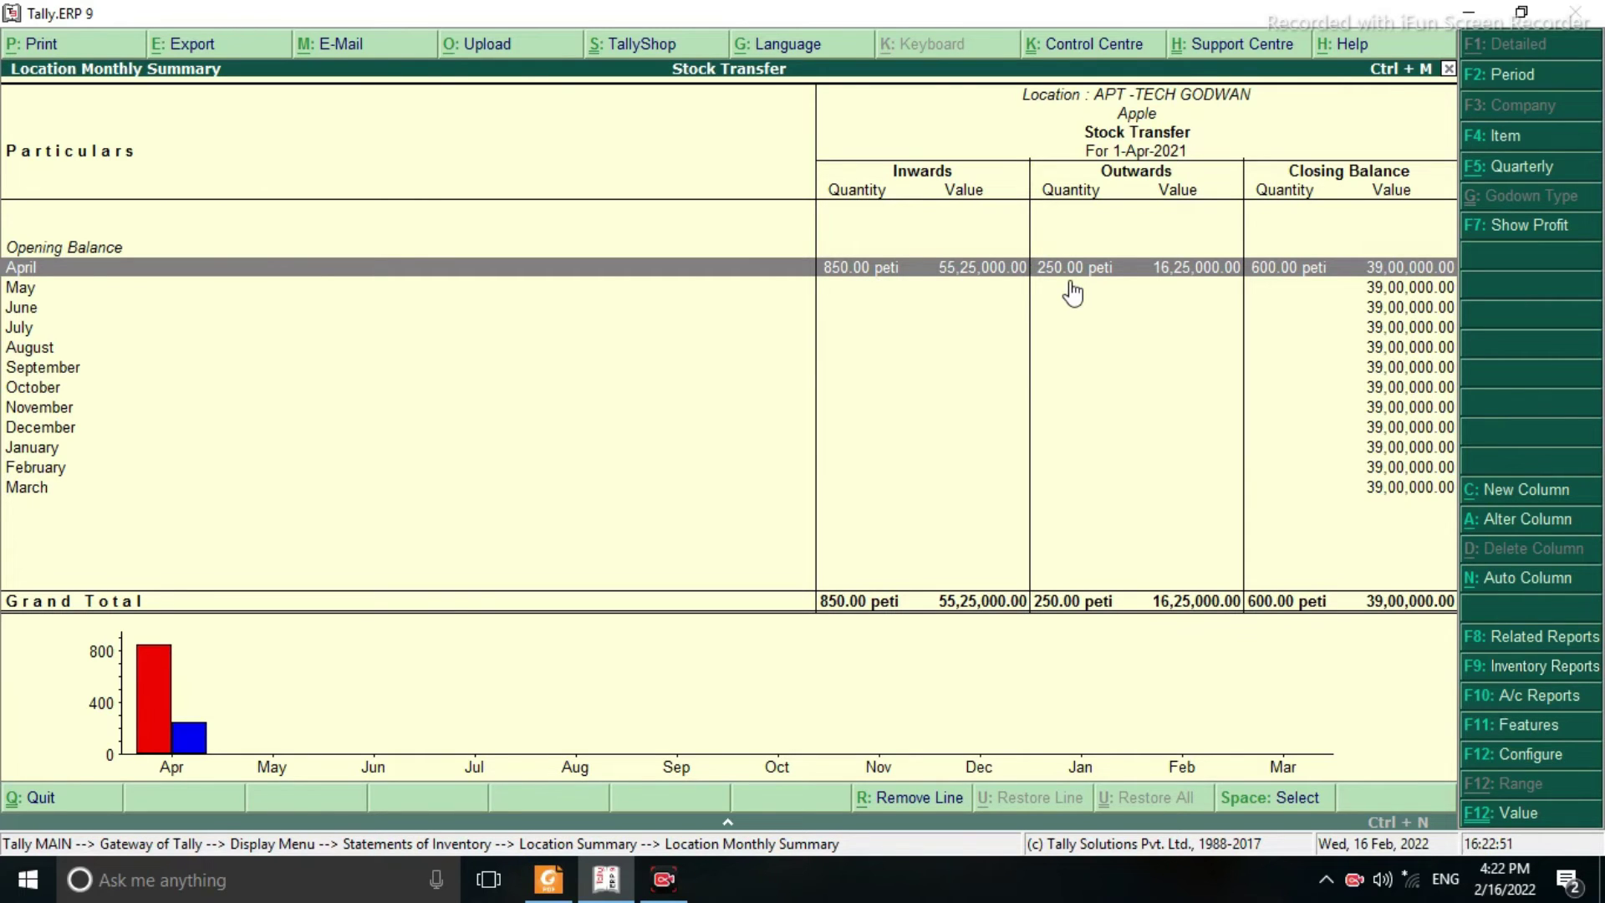
key(Escape)
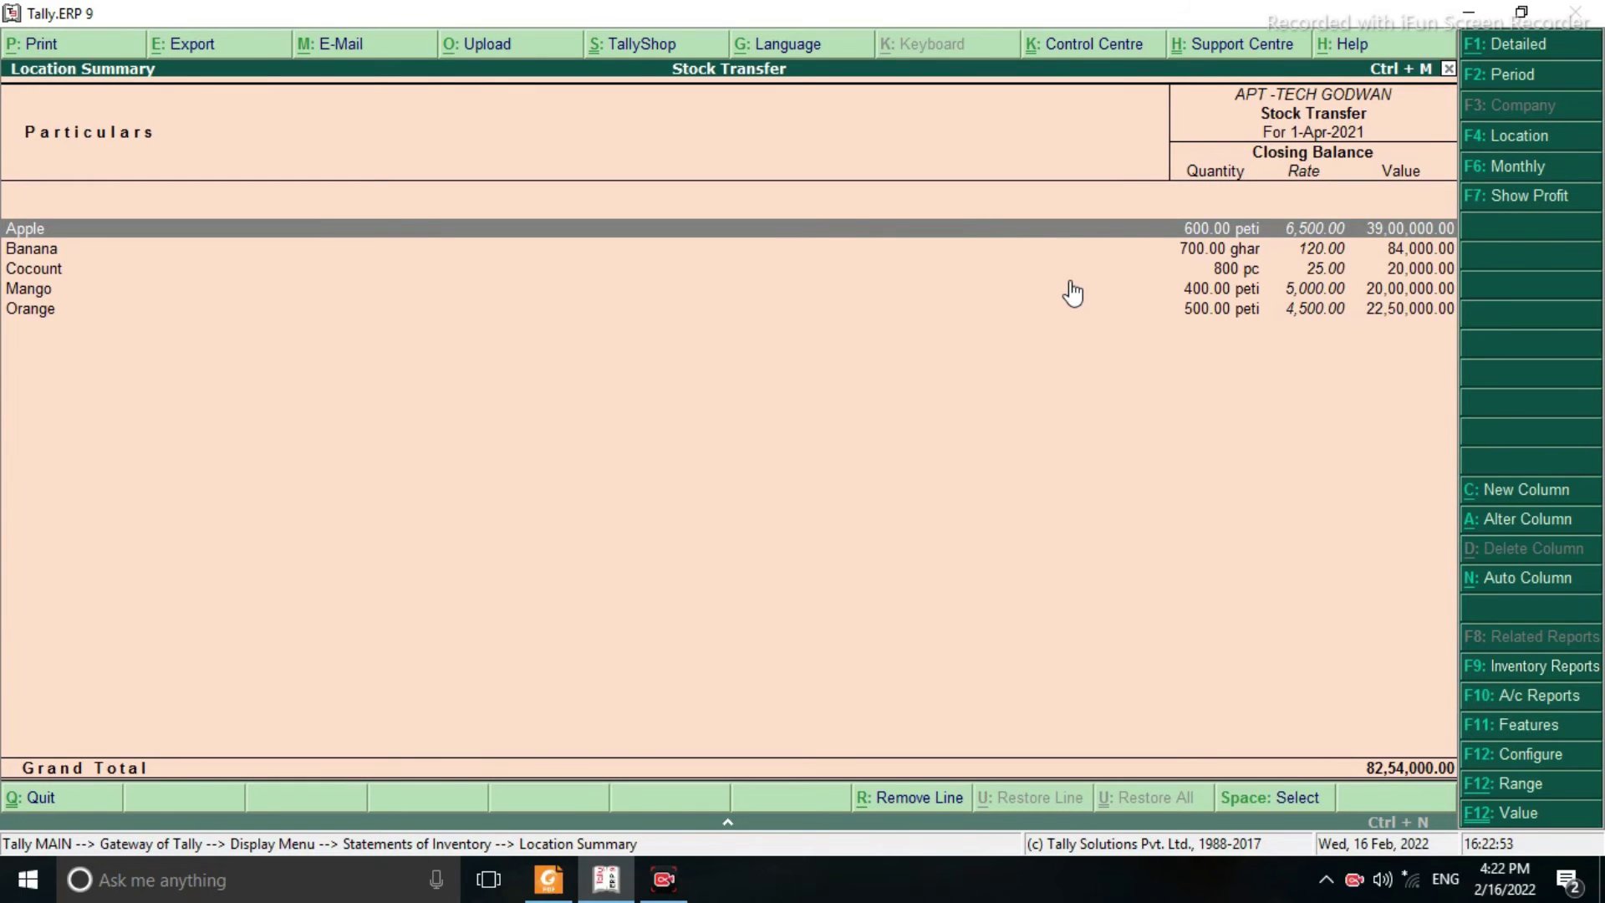
key(Down)
key(Escape)
View the location summaries for JAUNPUR GODWAN and GORKHAPUR GODWAN
key(Down)
key(Down)
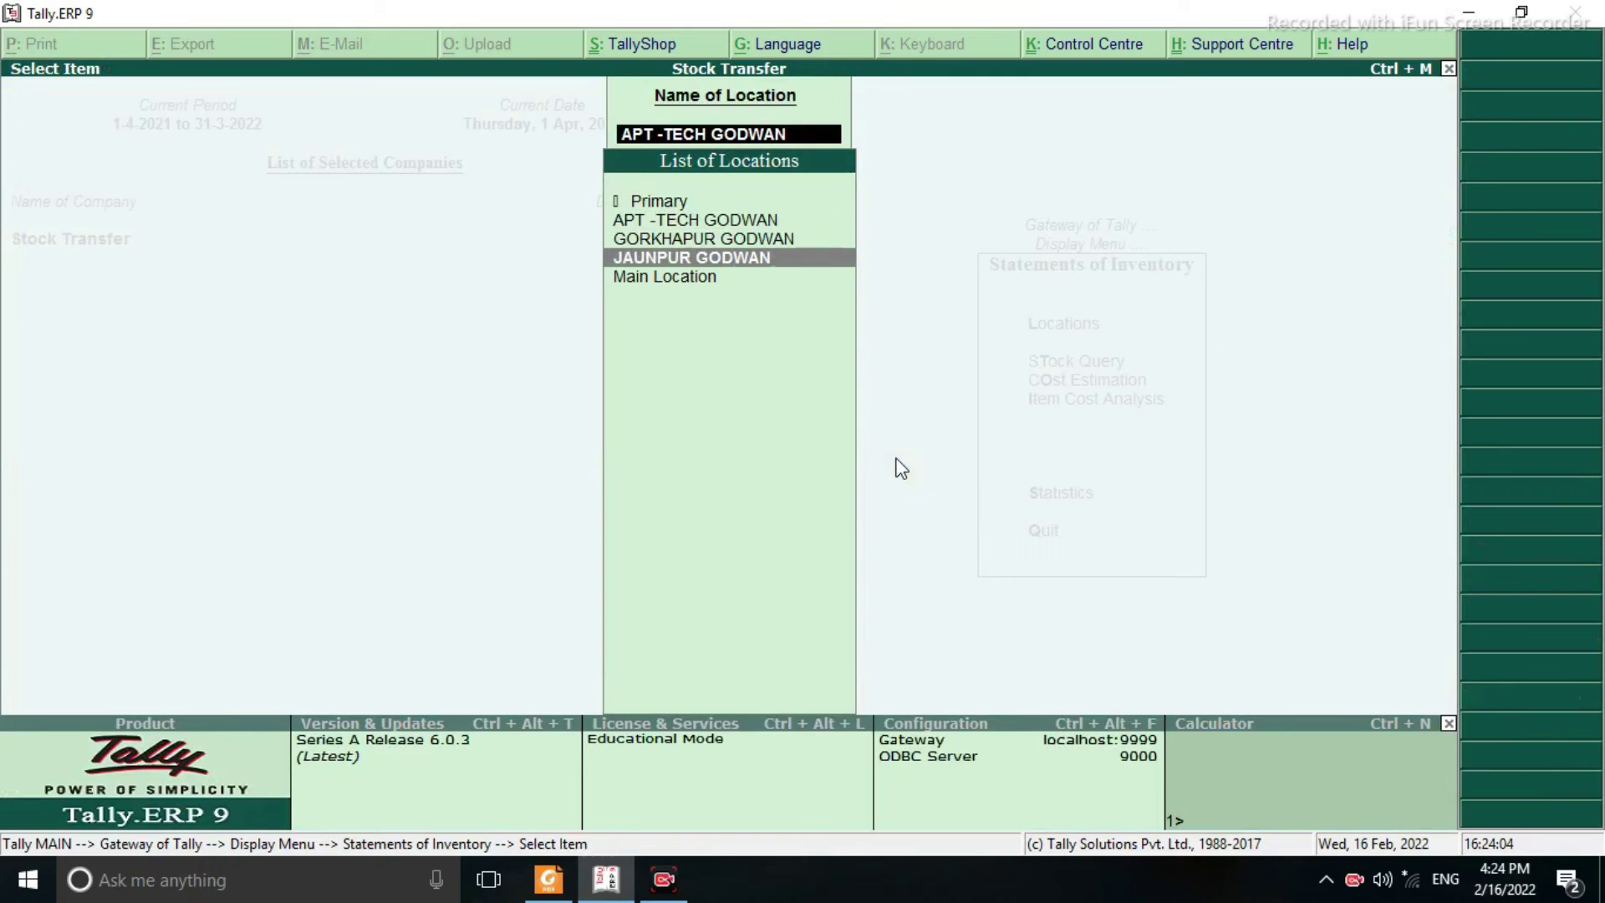
key(Return)
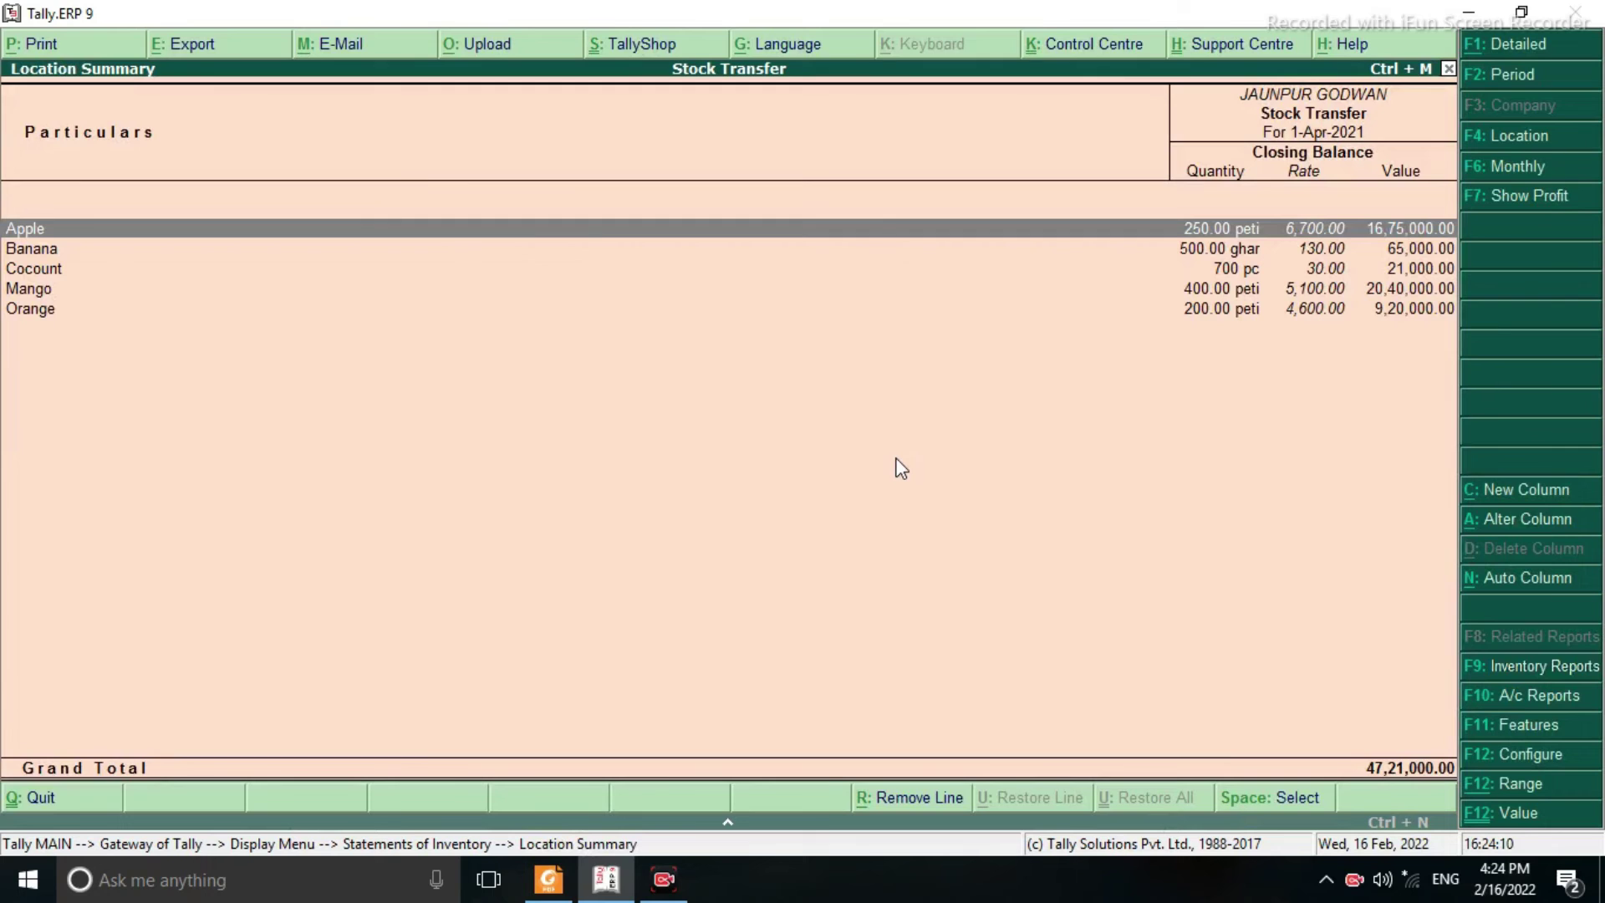
key(Escape)
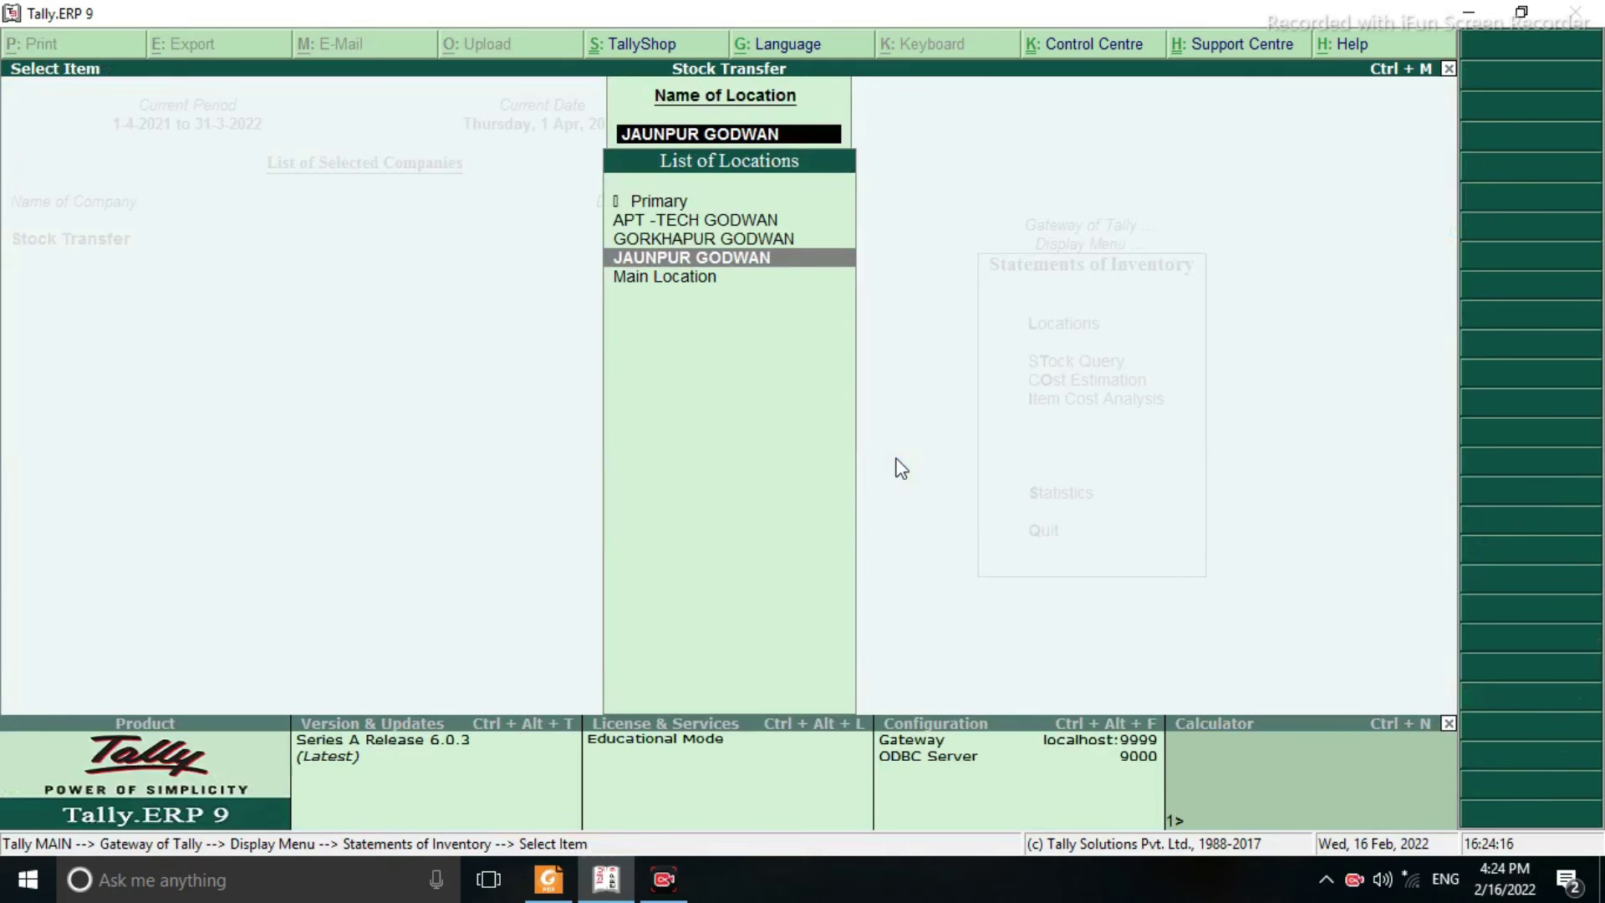
key(Up)
key(Return)
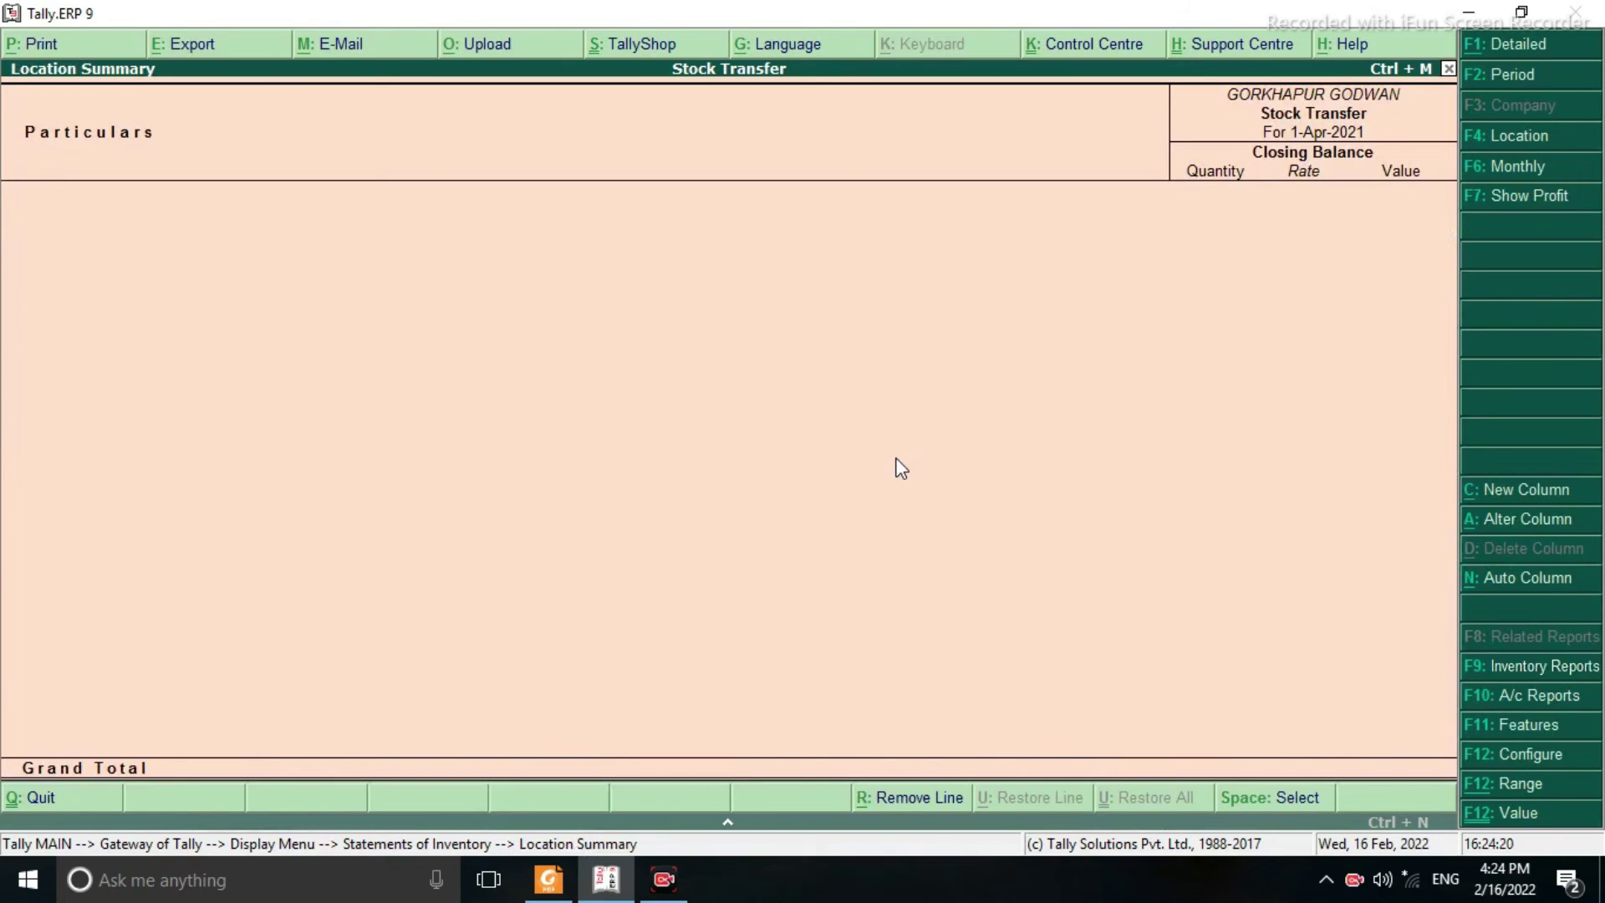
key(Escape)
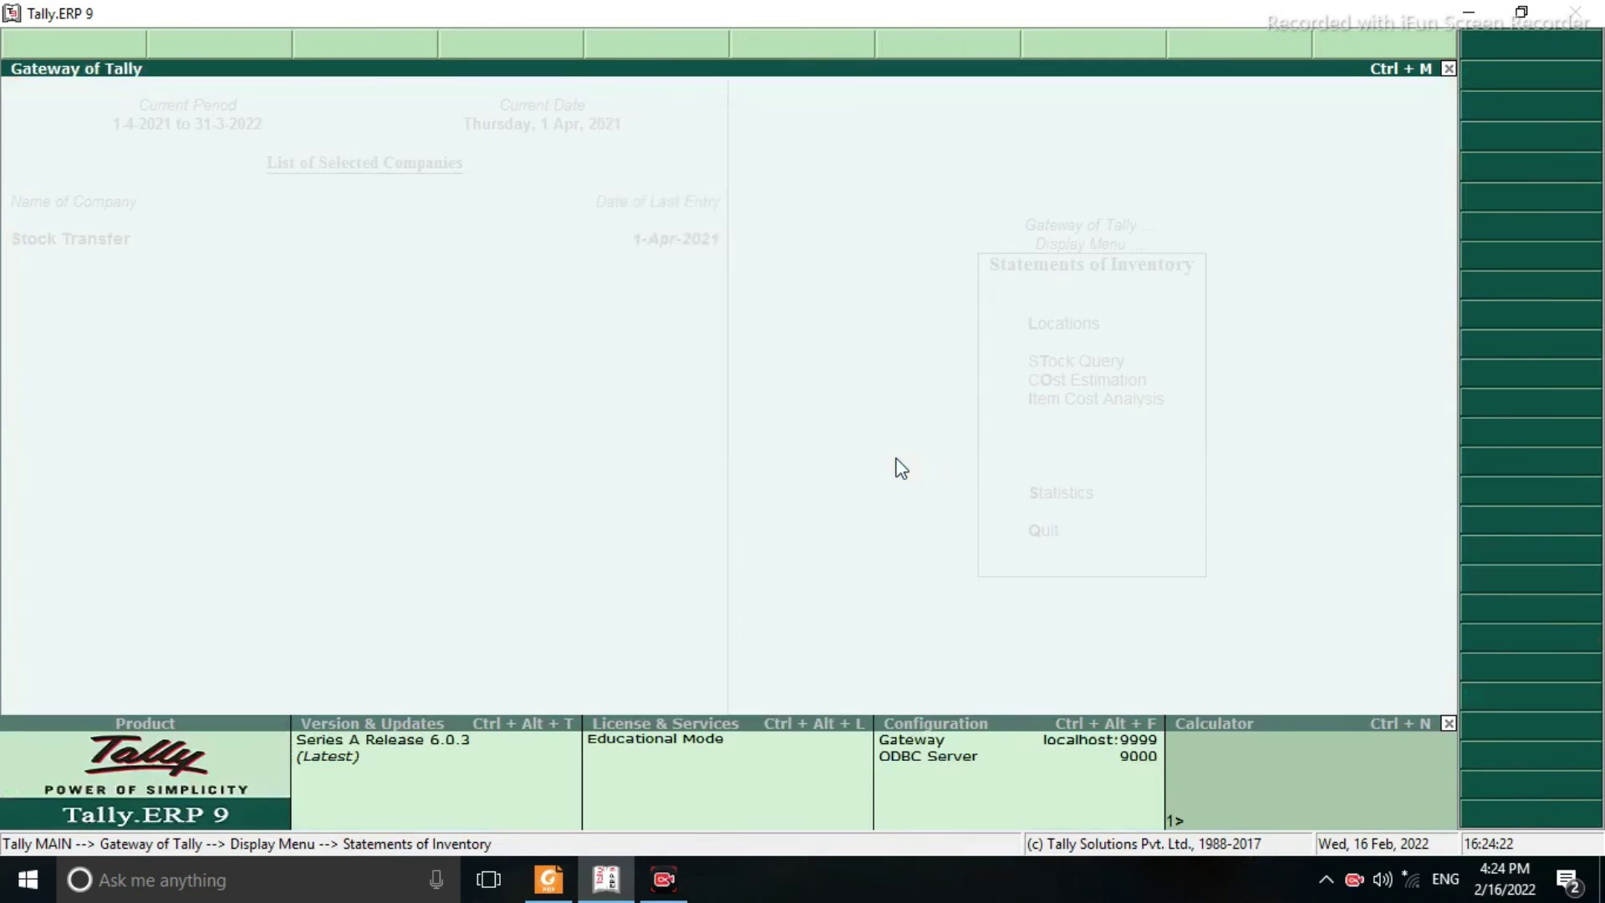
Leave the inventory reports and open a new Stock Journal voucher
key(Escape)
key(Escape)
key(Escape)
key(Escape)
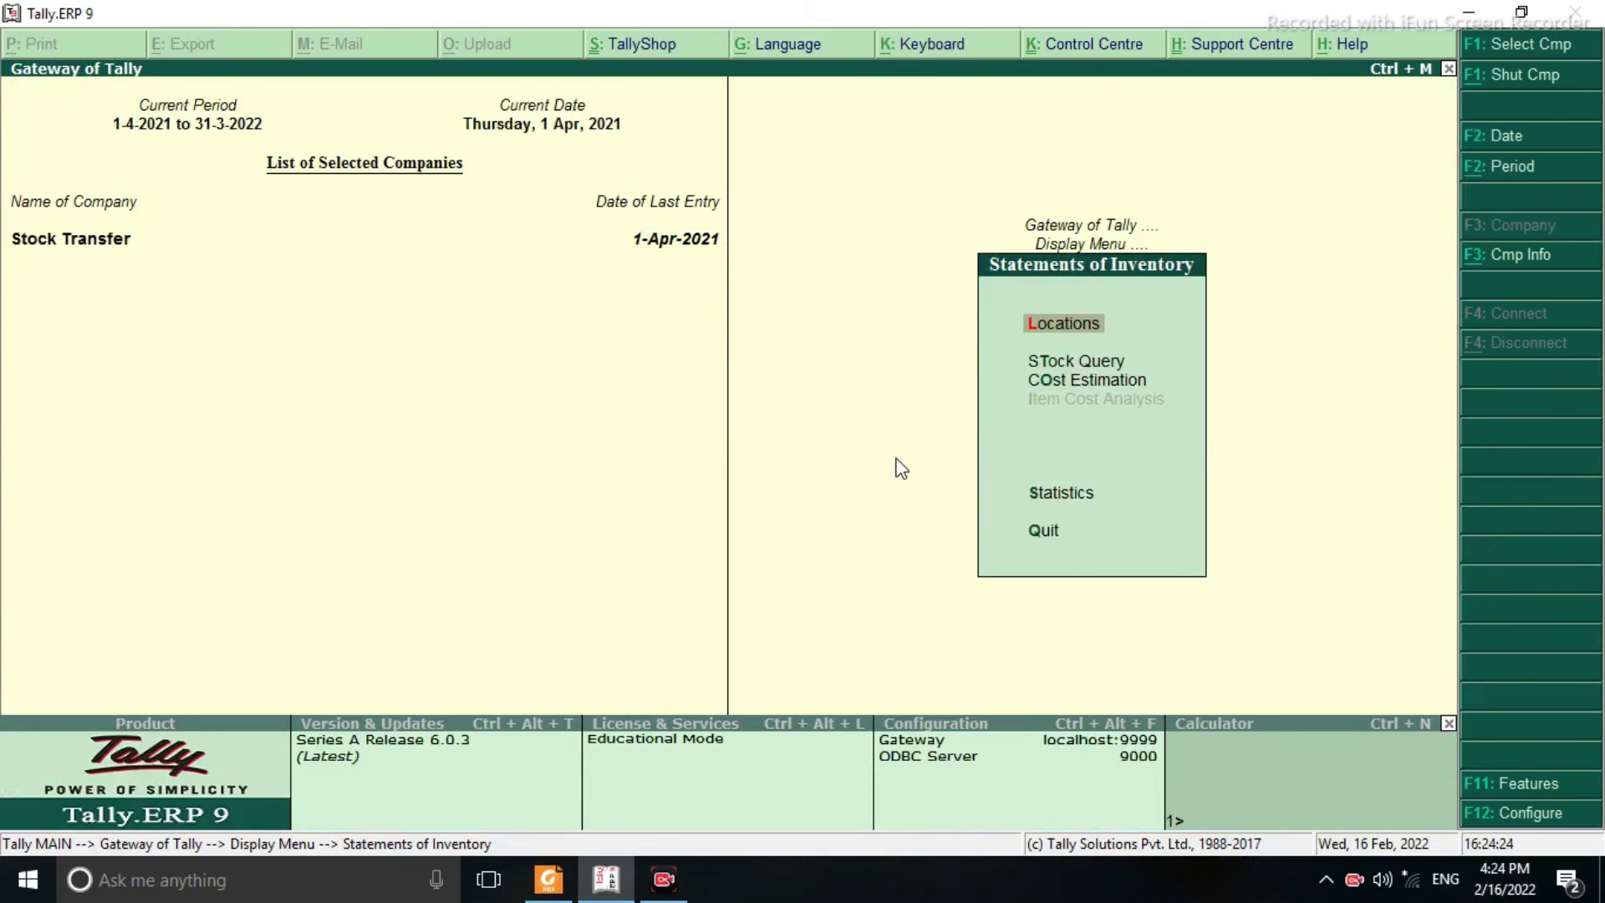
key(Up)
key(Up)
key(Up)
key(Up)
key(Up)
key(Up)
key(Up)
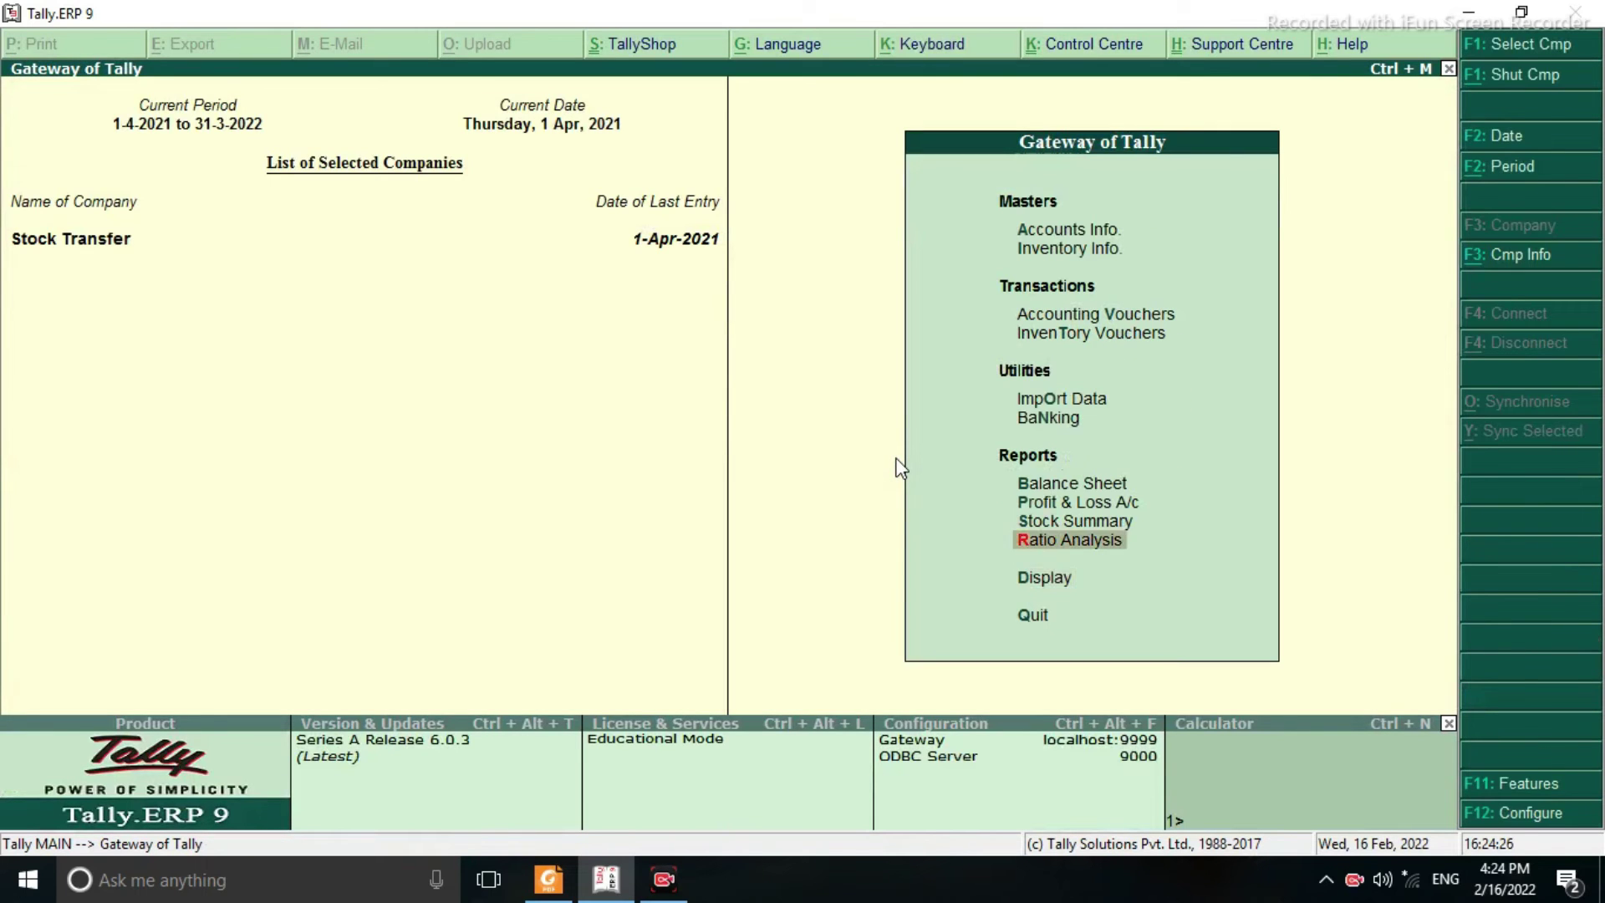
key(Return)
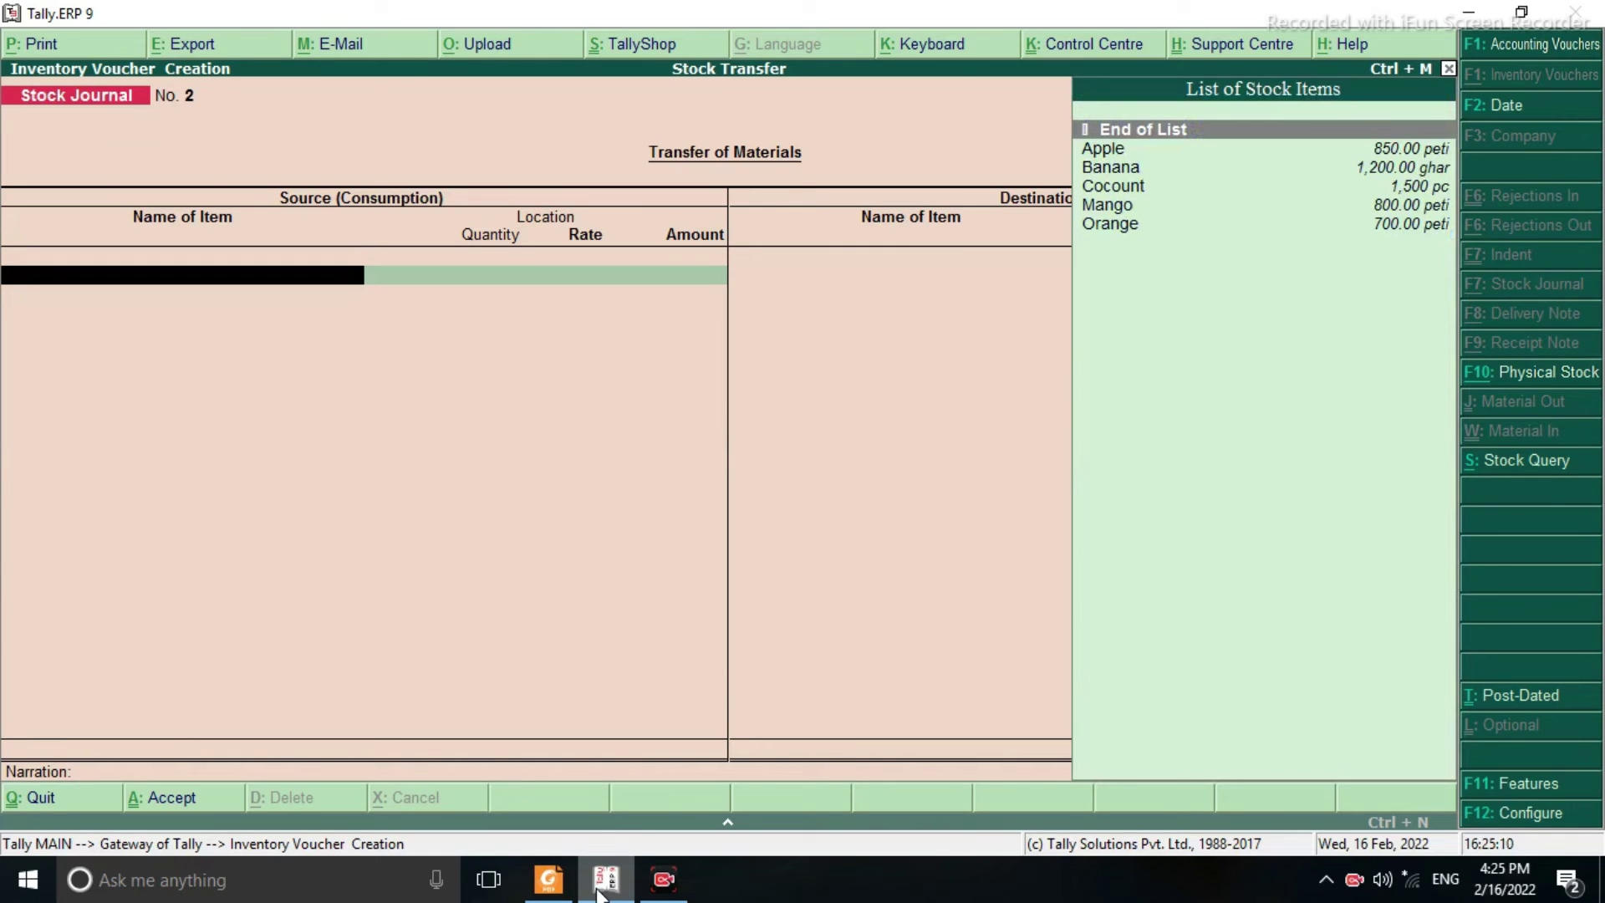
Add Mango as the first source item and choose APT -TECH GODWAN as its location
text(man)
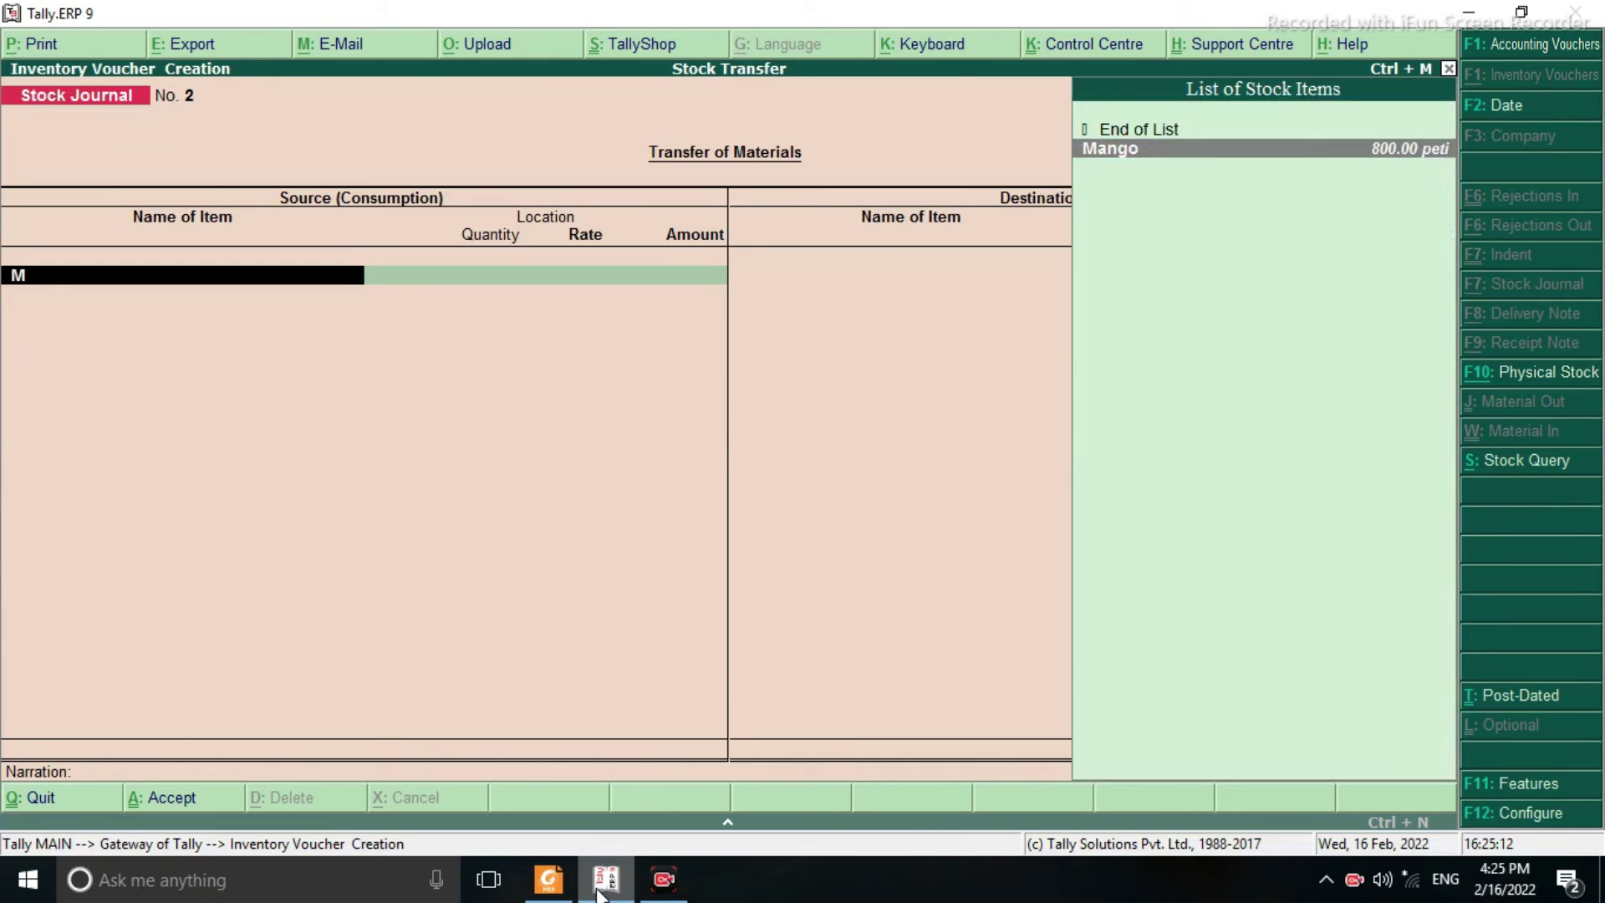
key(Return)
key(Down)
key(Up)
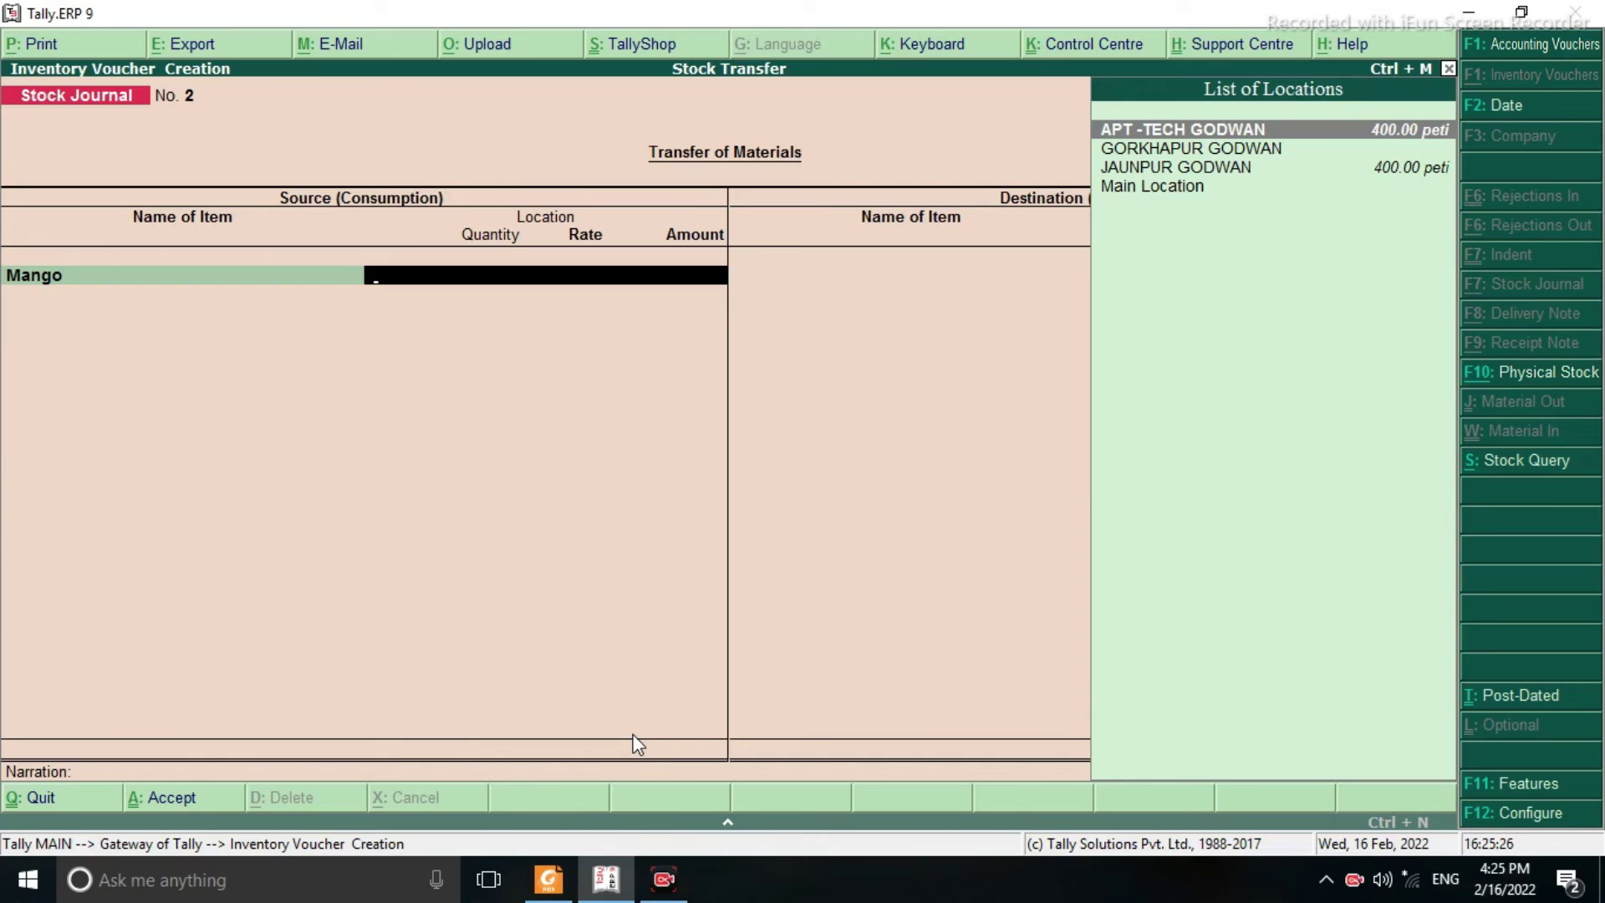
key(Down)
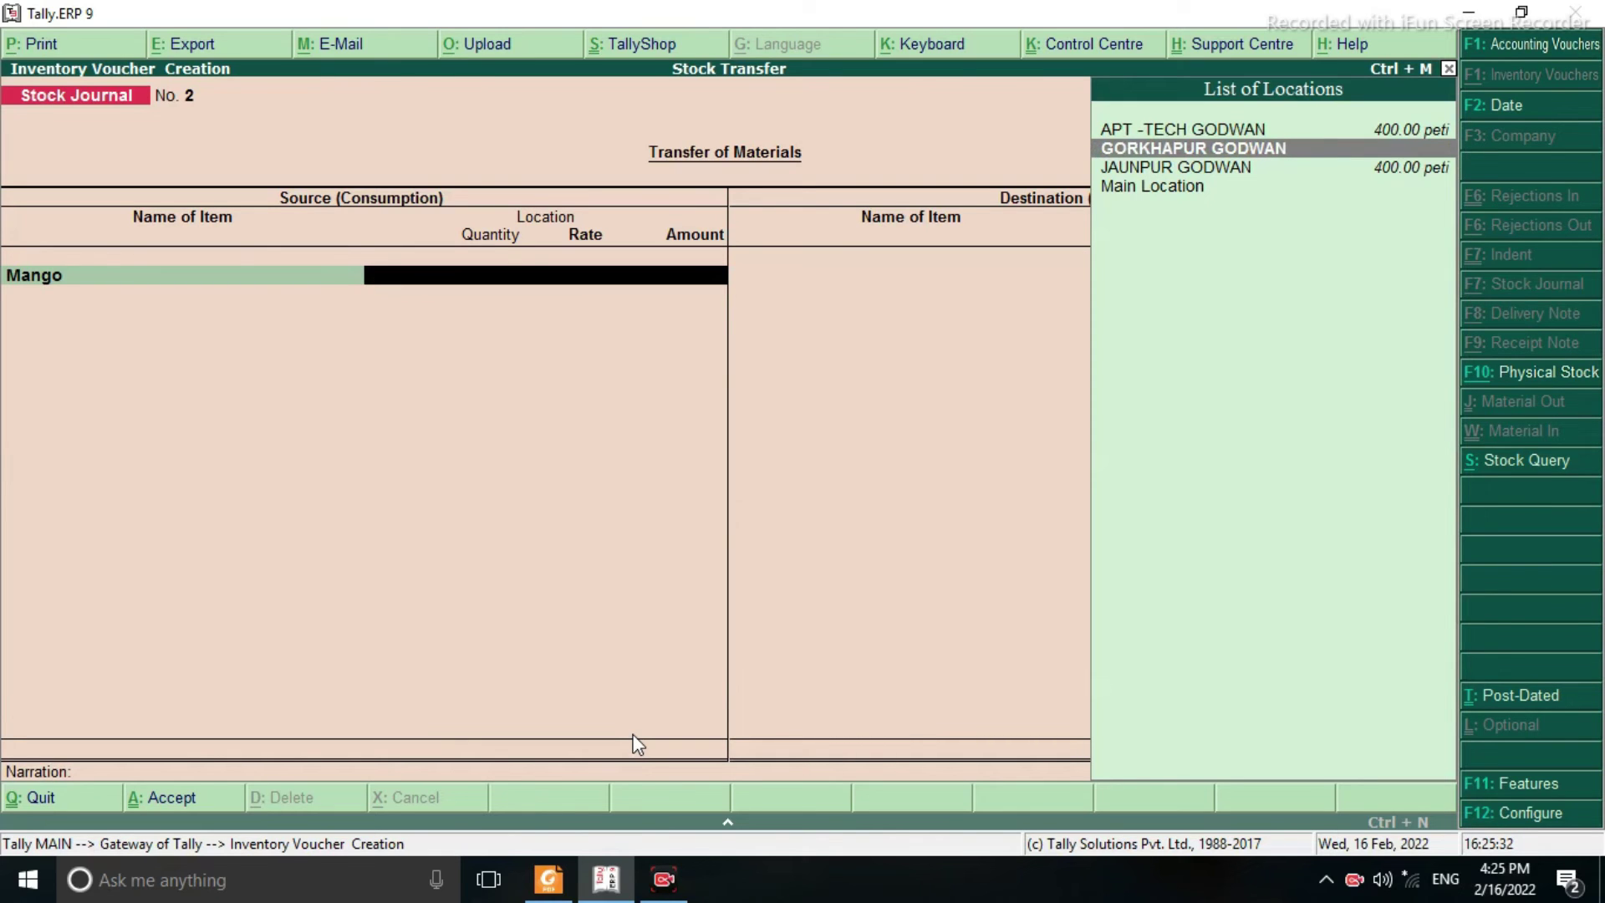
key(Down)
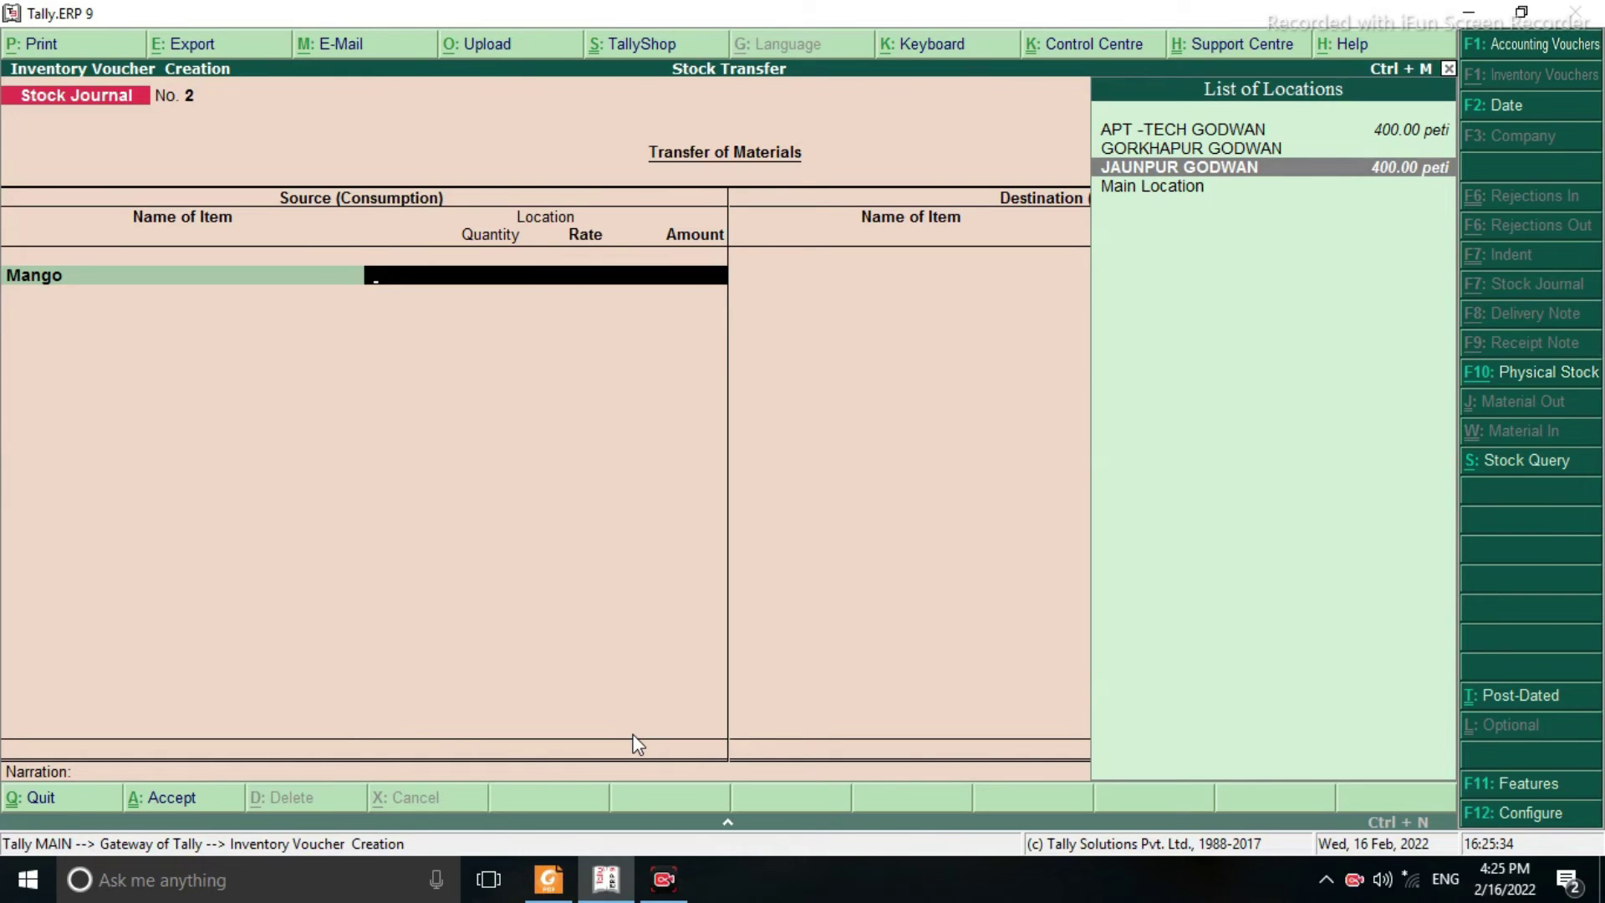
key(Up)
key(Up)
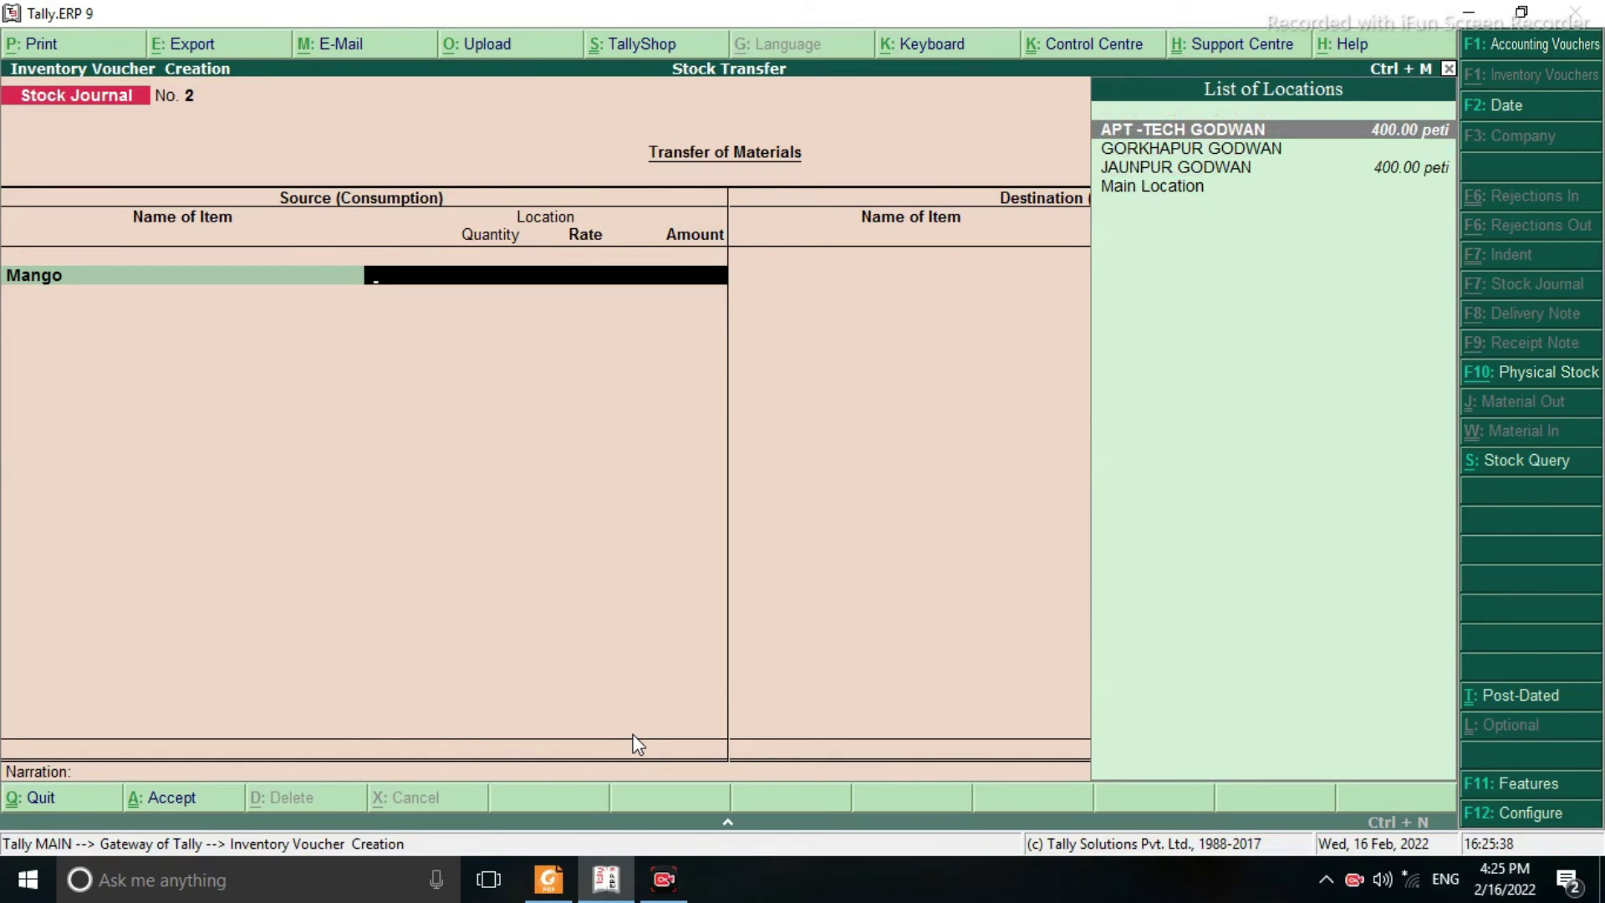
key(Return)
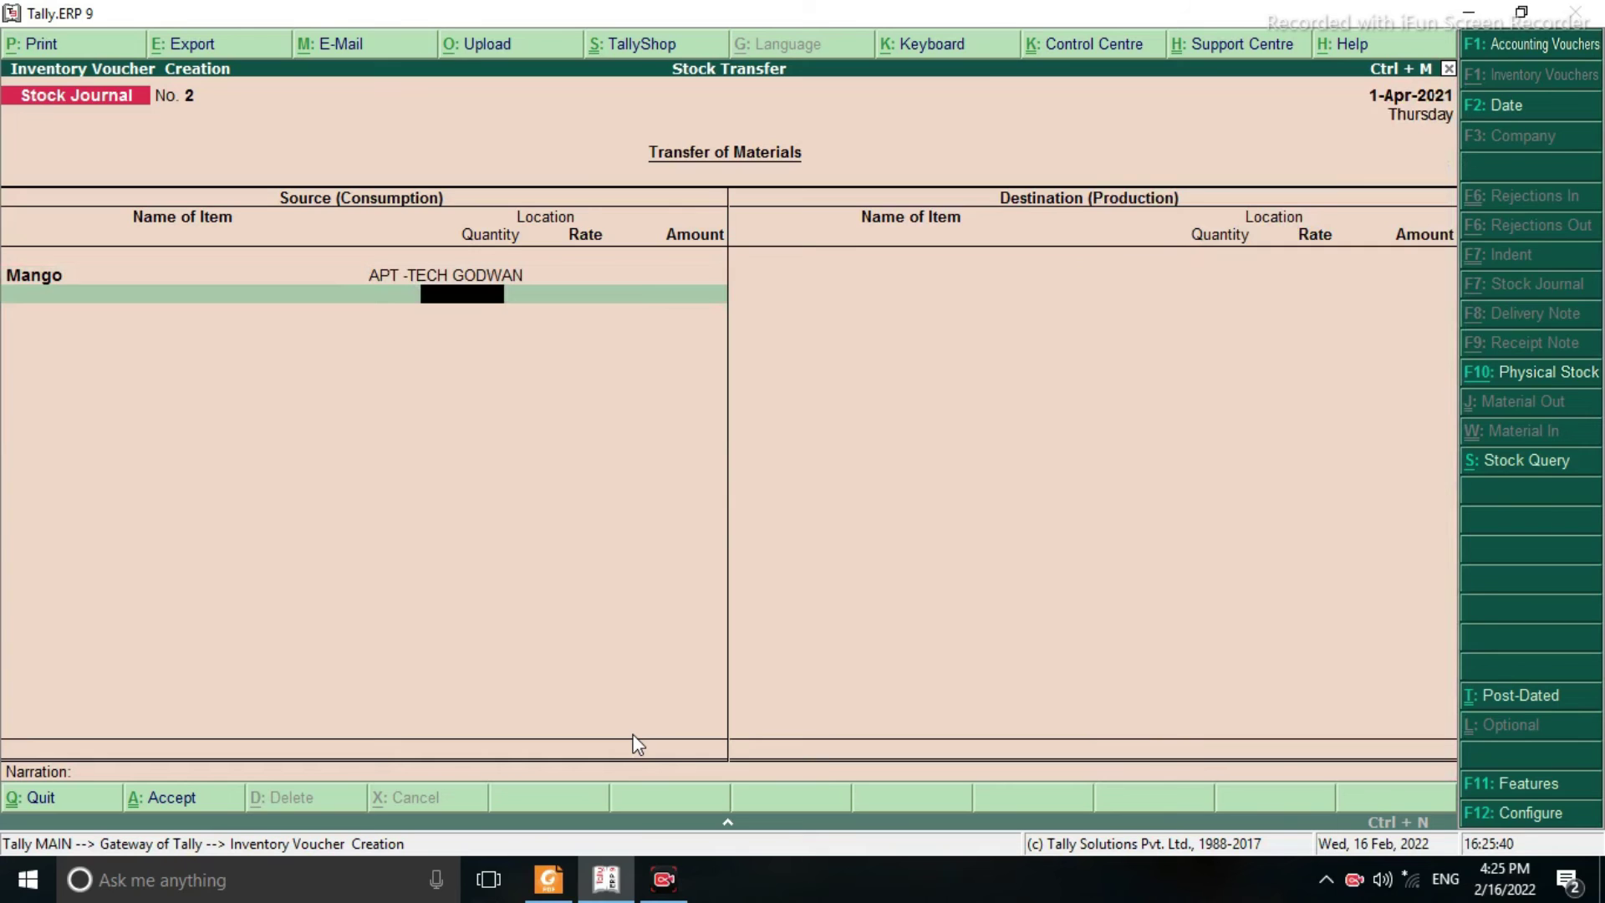
Set the source Mango quantity to 300 peti and accept the rate of 5,000 per peti
text(300)
key(Return)
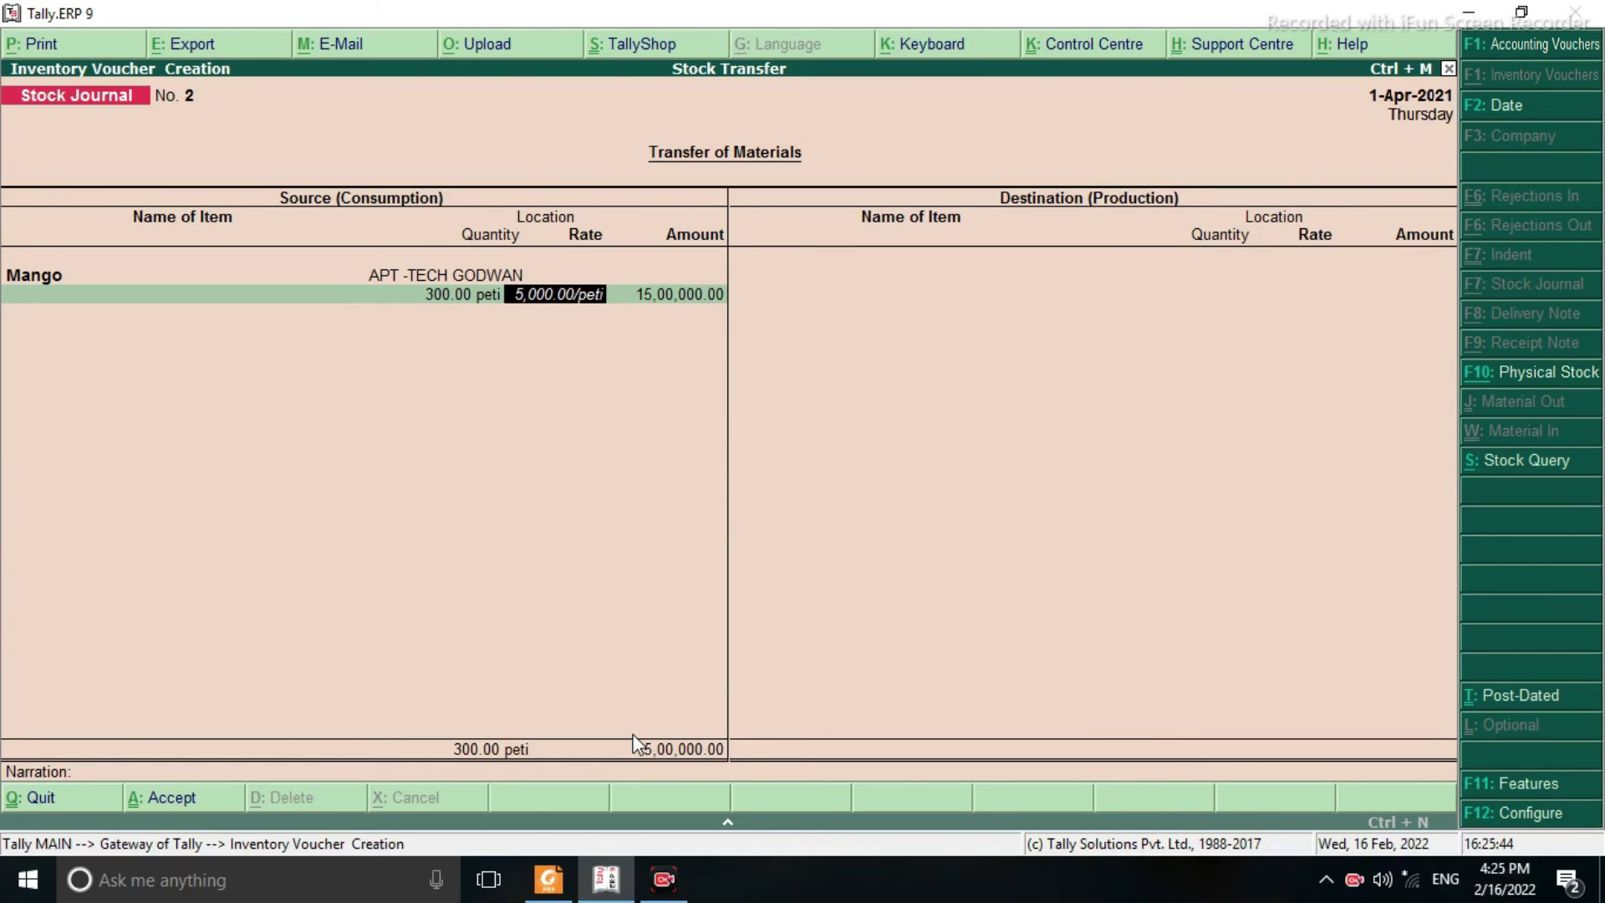
key(Return)
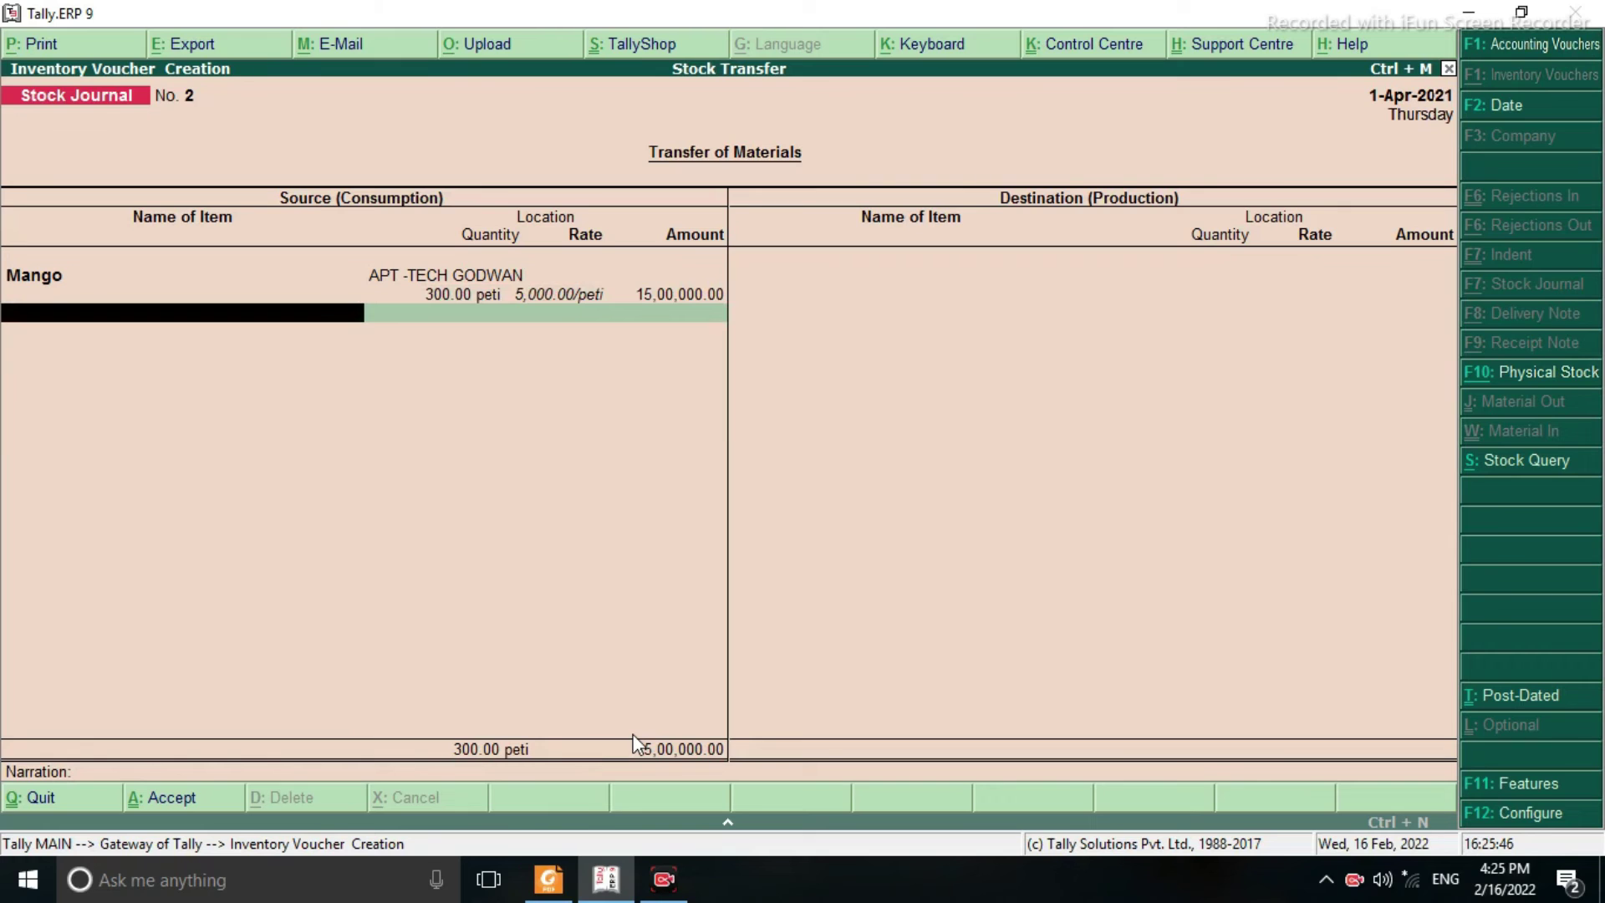
Add Orange as a source item from APT -TECH GODWAN with 300 peti, accepting the rate of 4,500 per peti
text(OR)
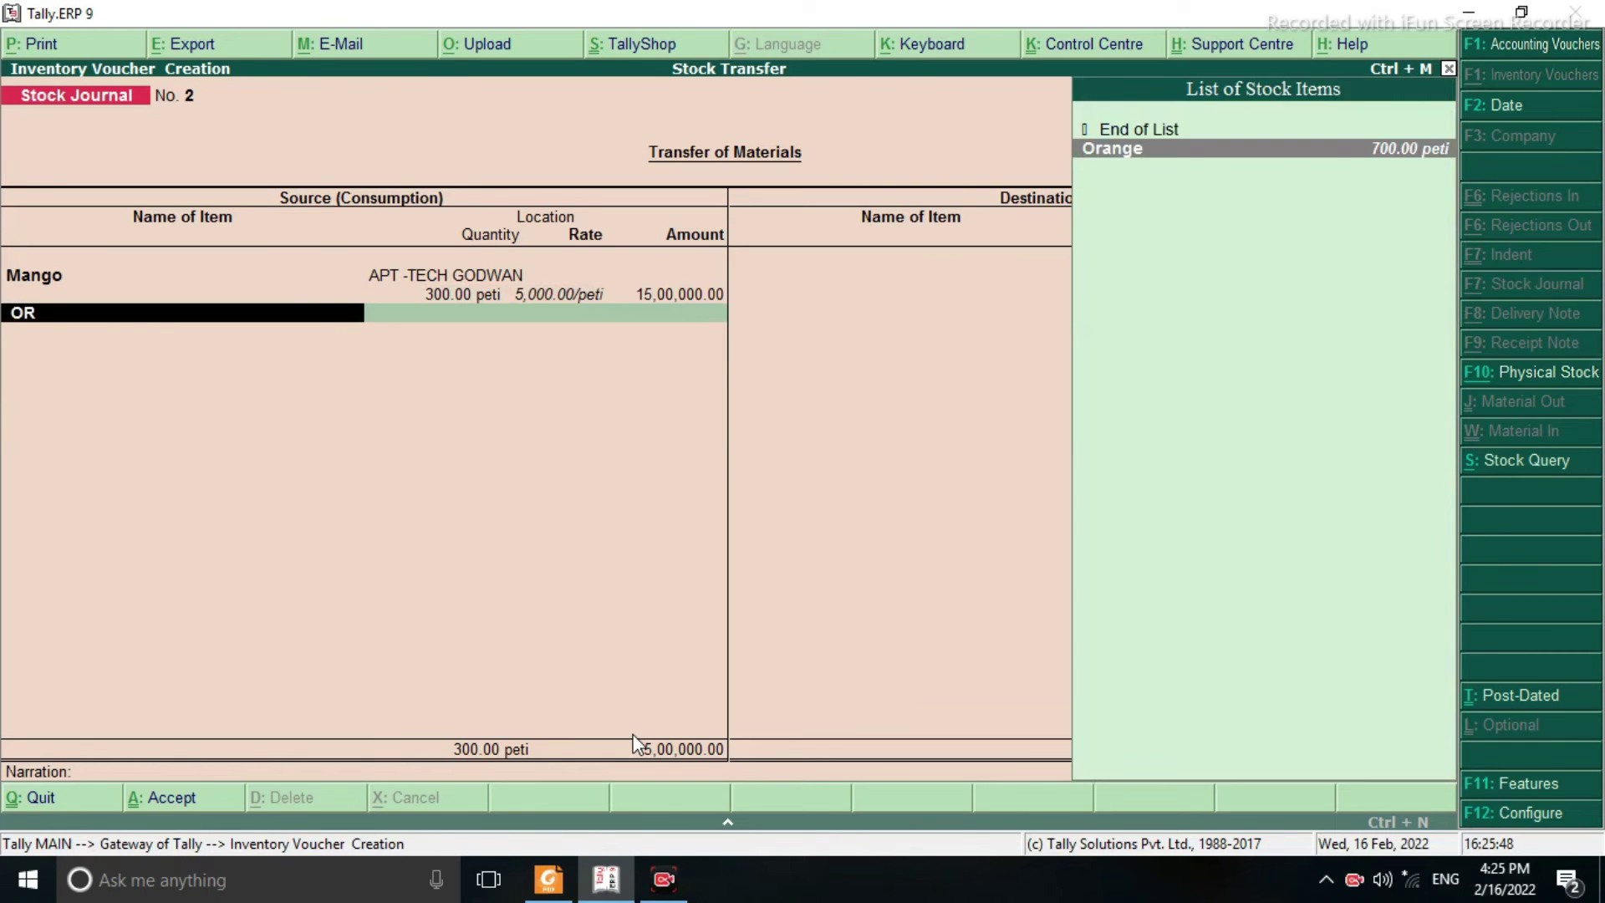
key(Return)
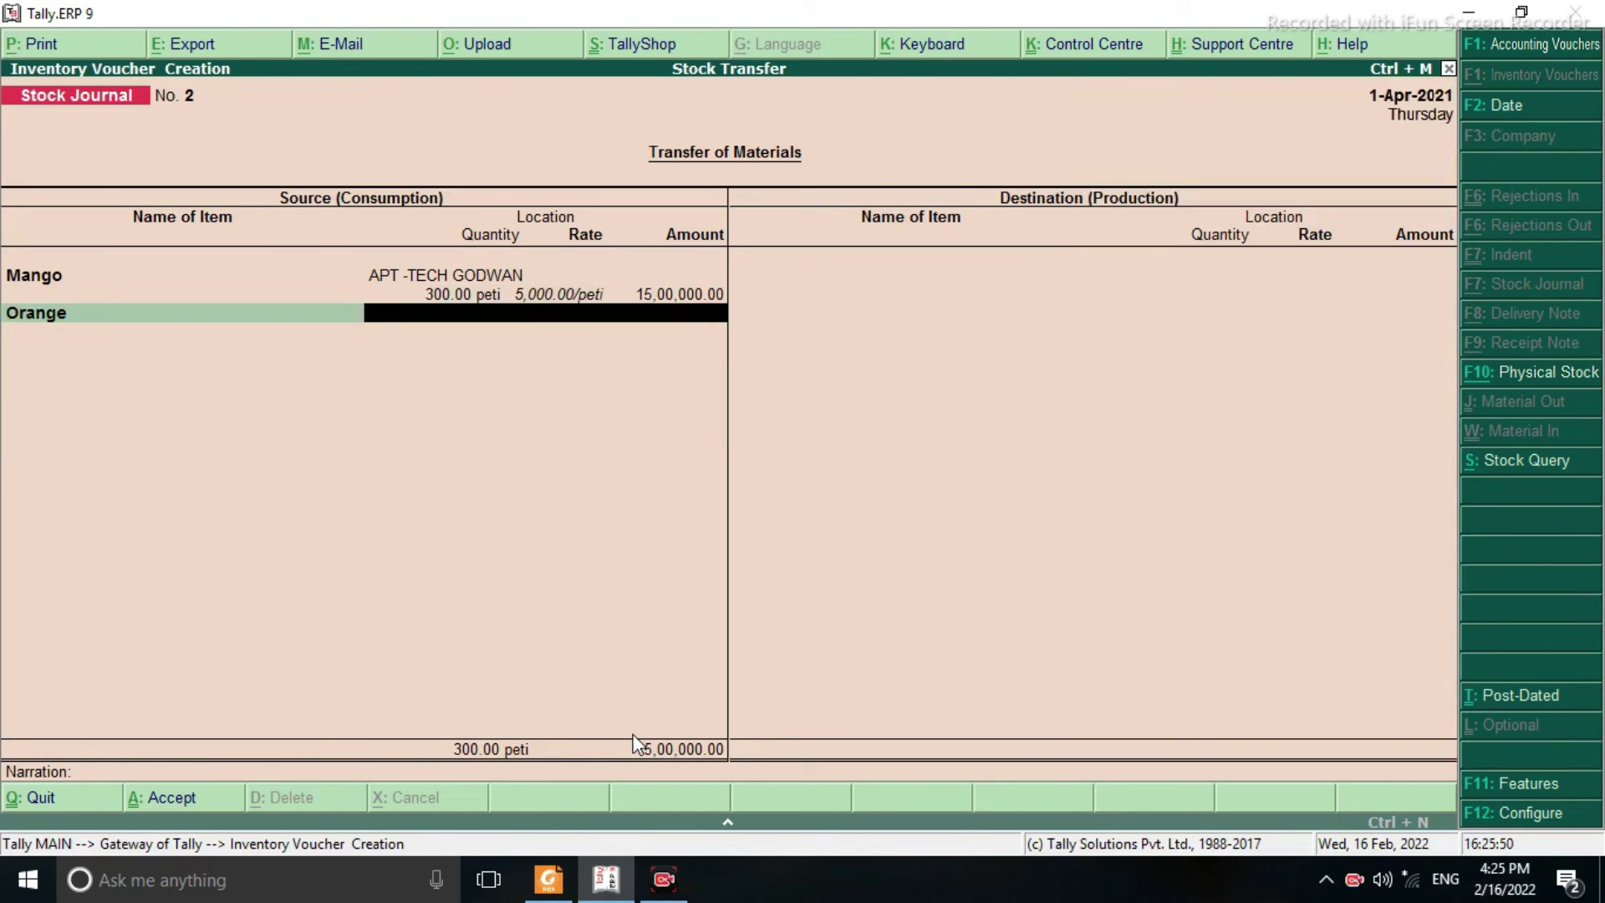
key(Return)
text(30)
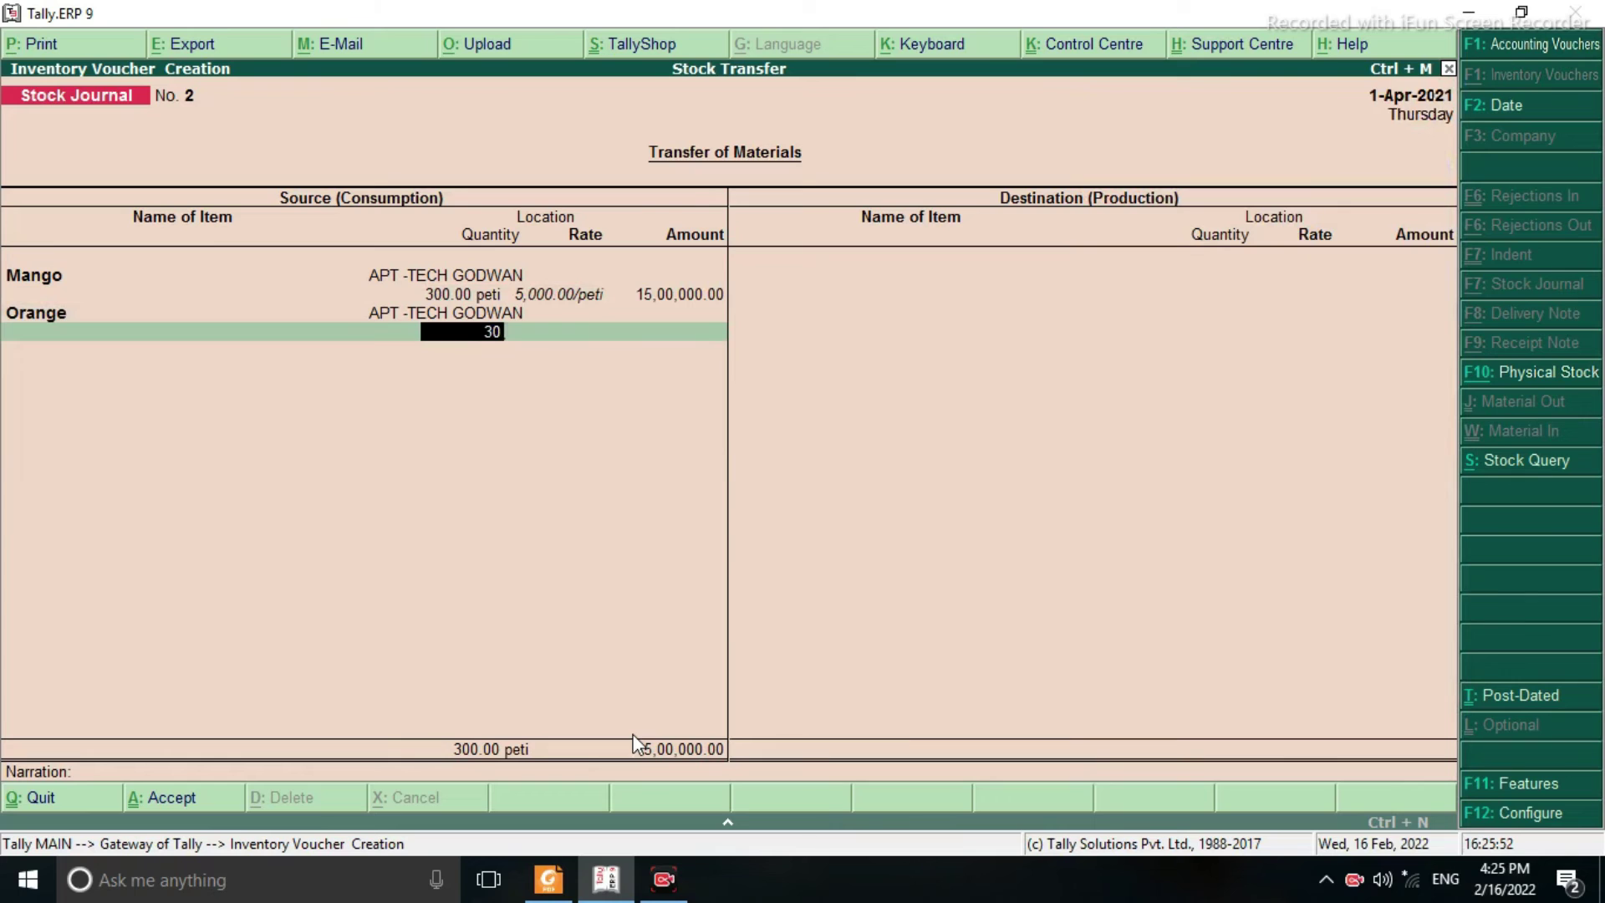
text(0)
key(Return)
key(Return)
key(Return)
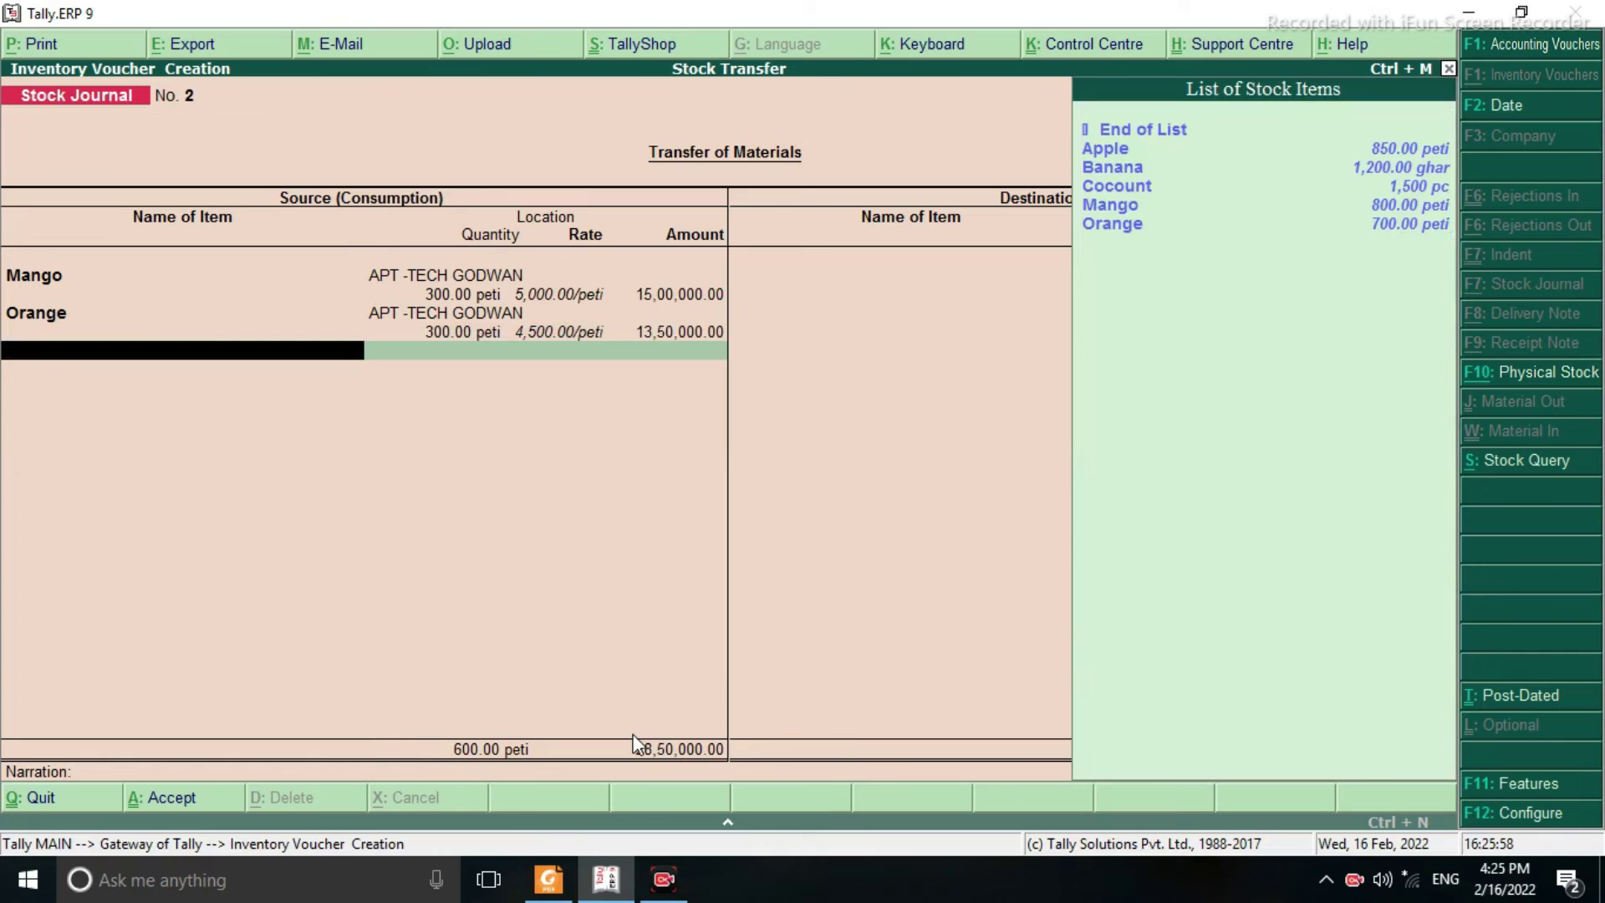
Add Banana as a source item from APT -TECH GODWAN with 600 ghar, accepting the rate of 120 per ghar
text(BA)
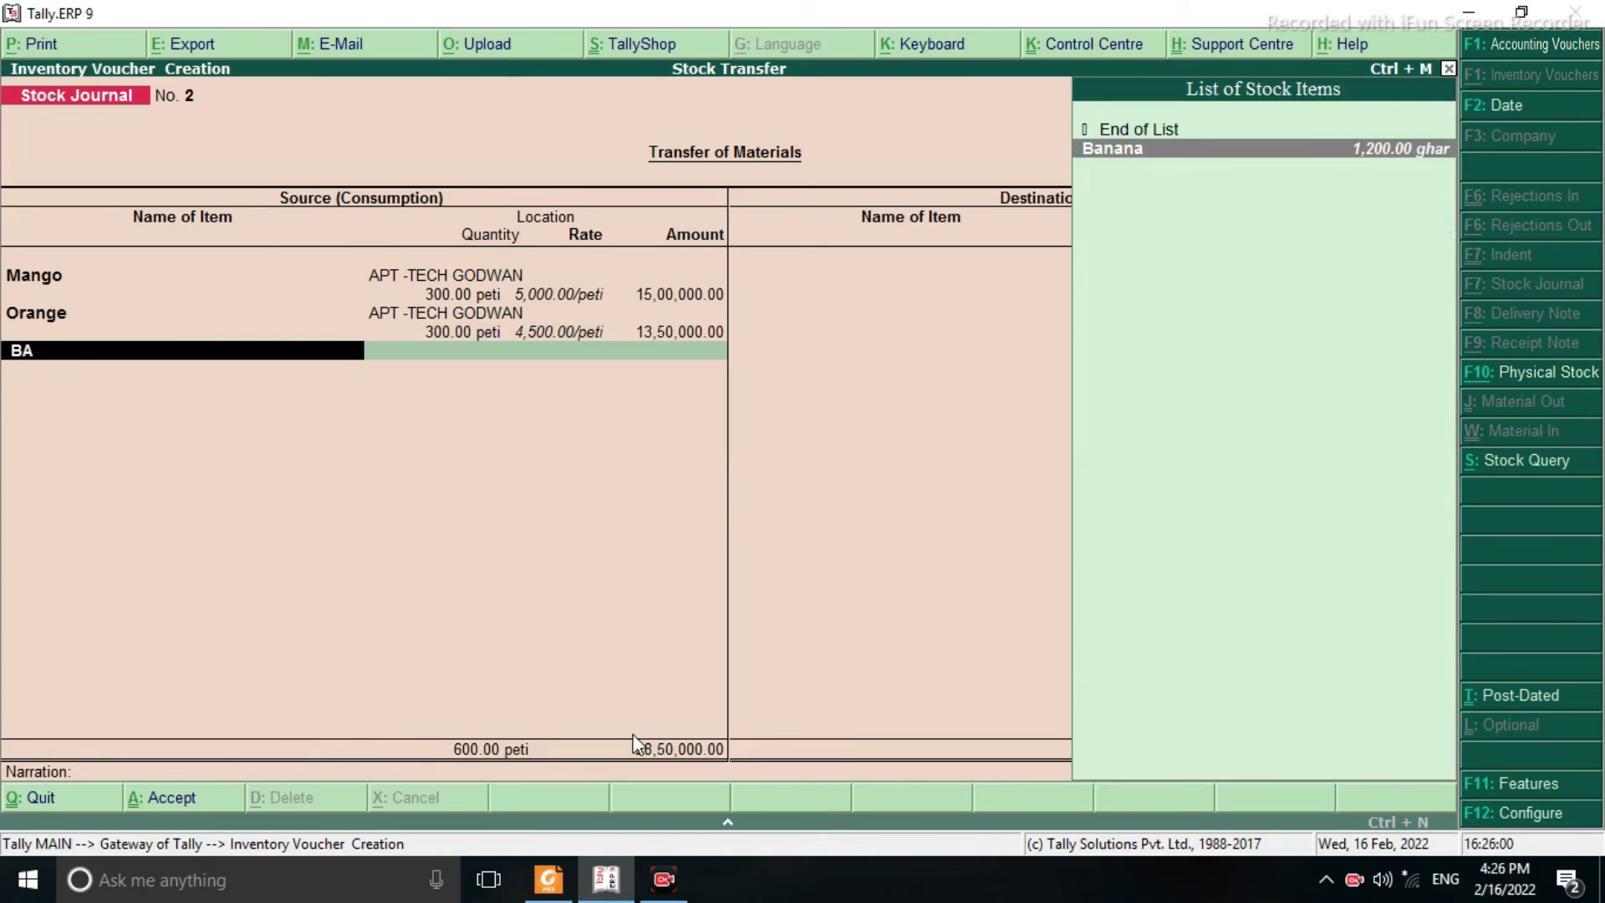
key(Return)
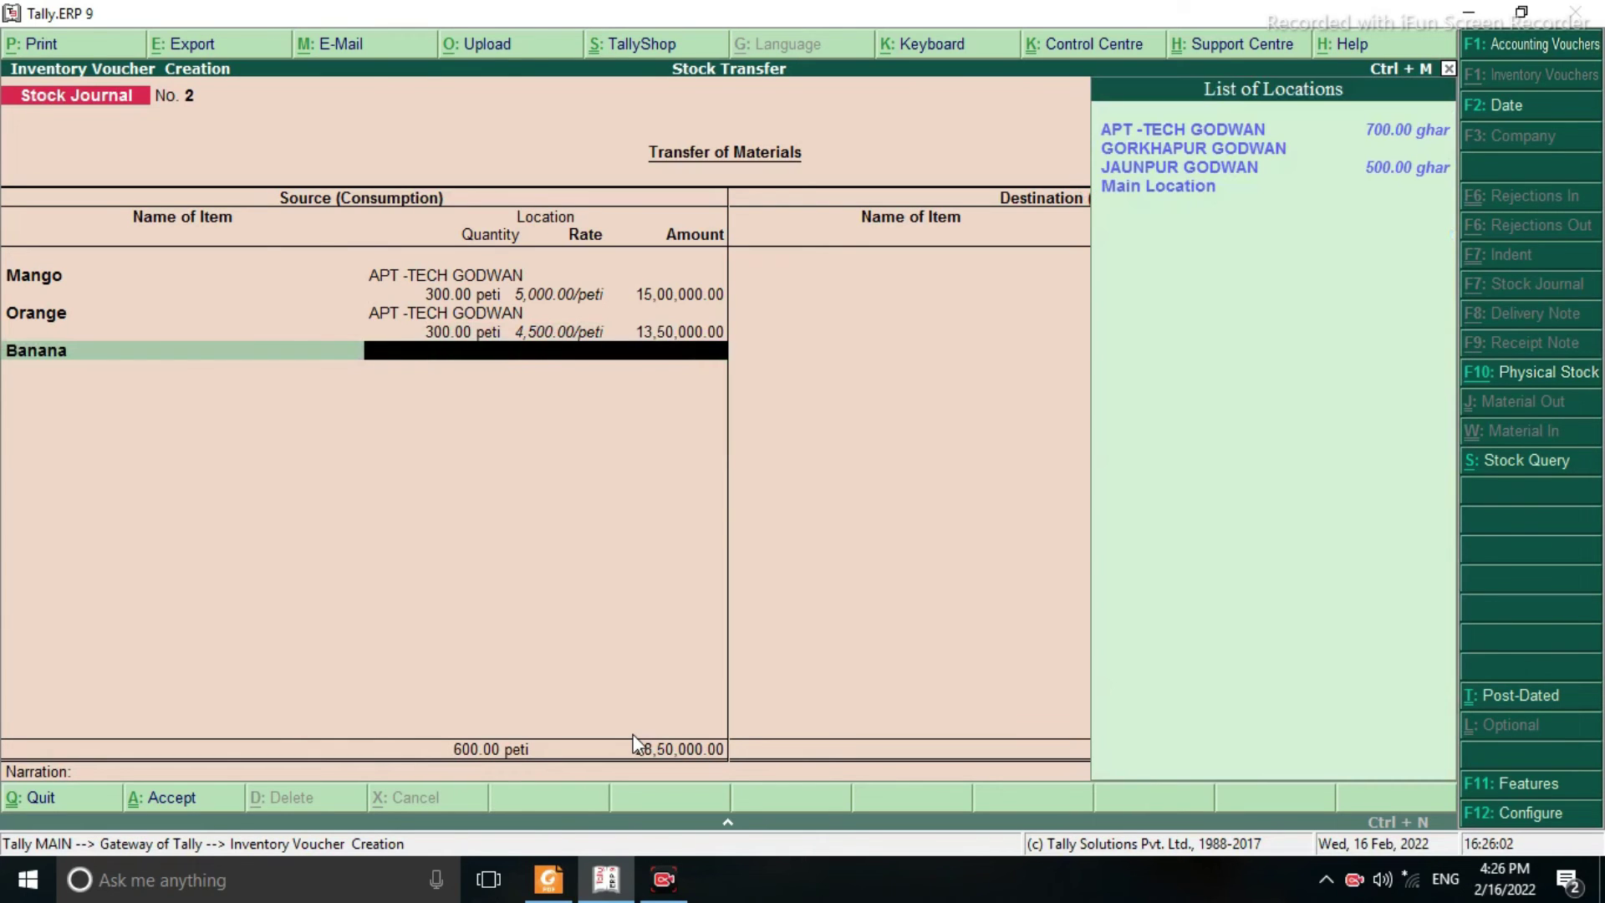
key(Return)
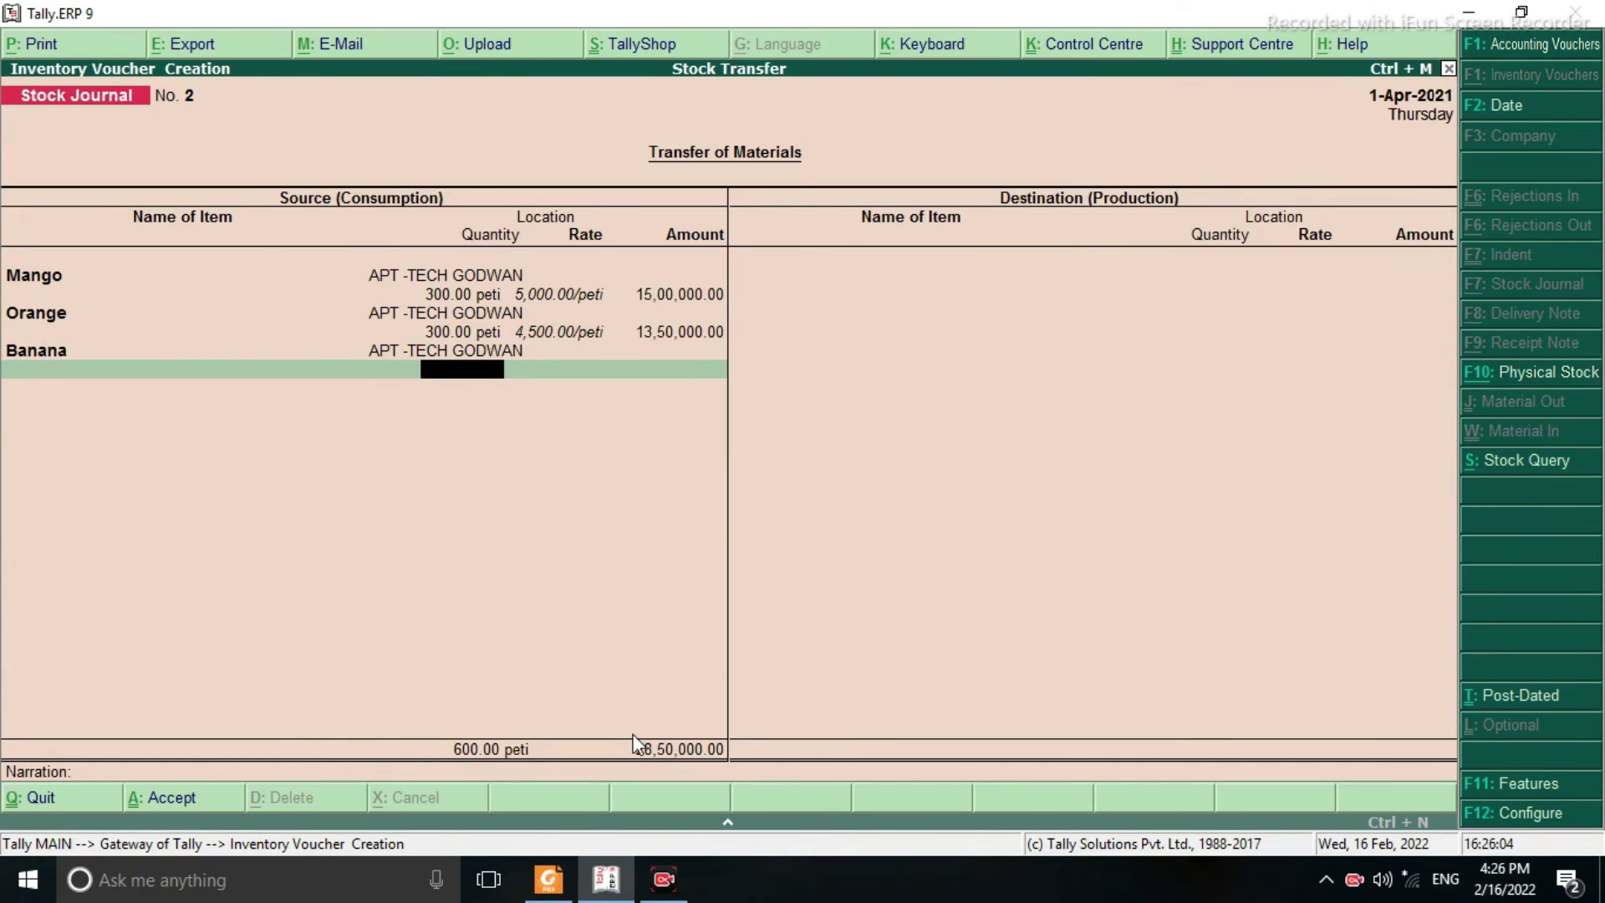
text(600)
key(Return)
key(Return)
key(Return)
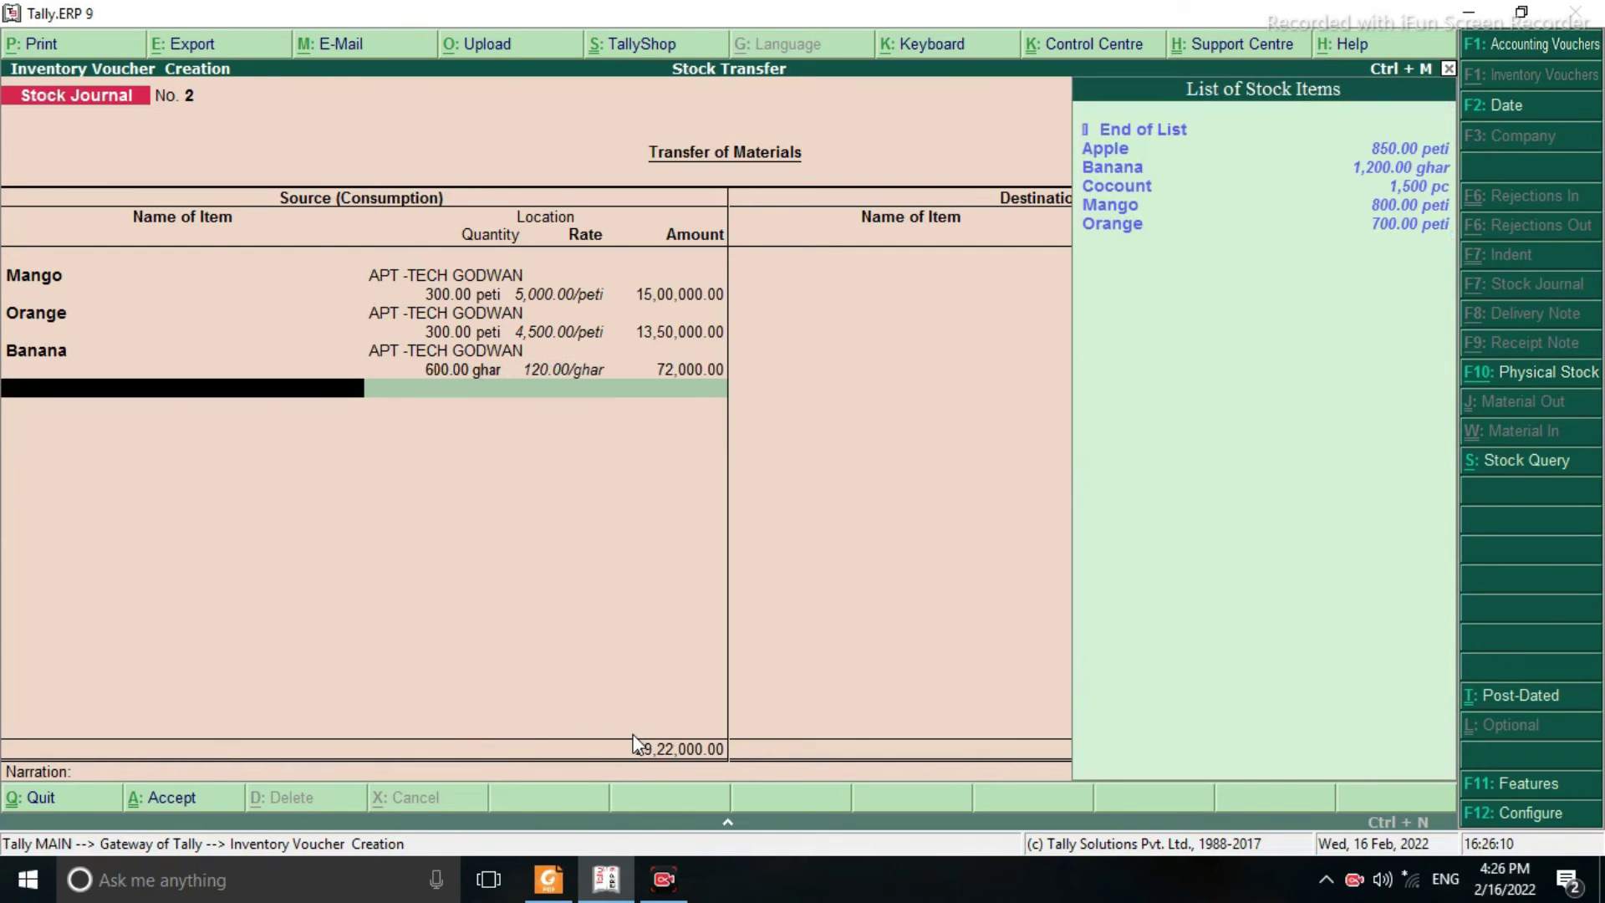
Add Apple as a source item from APT -TECH GODWAN with 350 peti, accepting the rate of 6,500 per peti
text(AP)
key(Return)
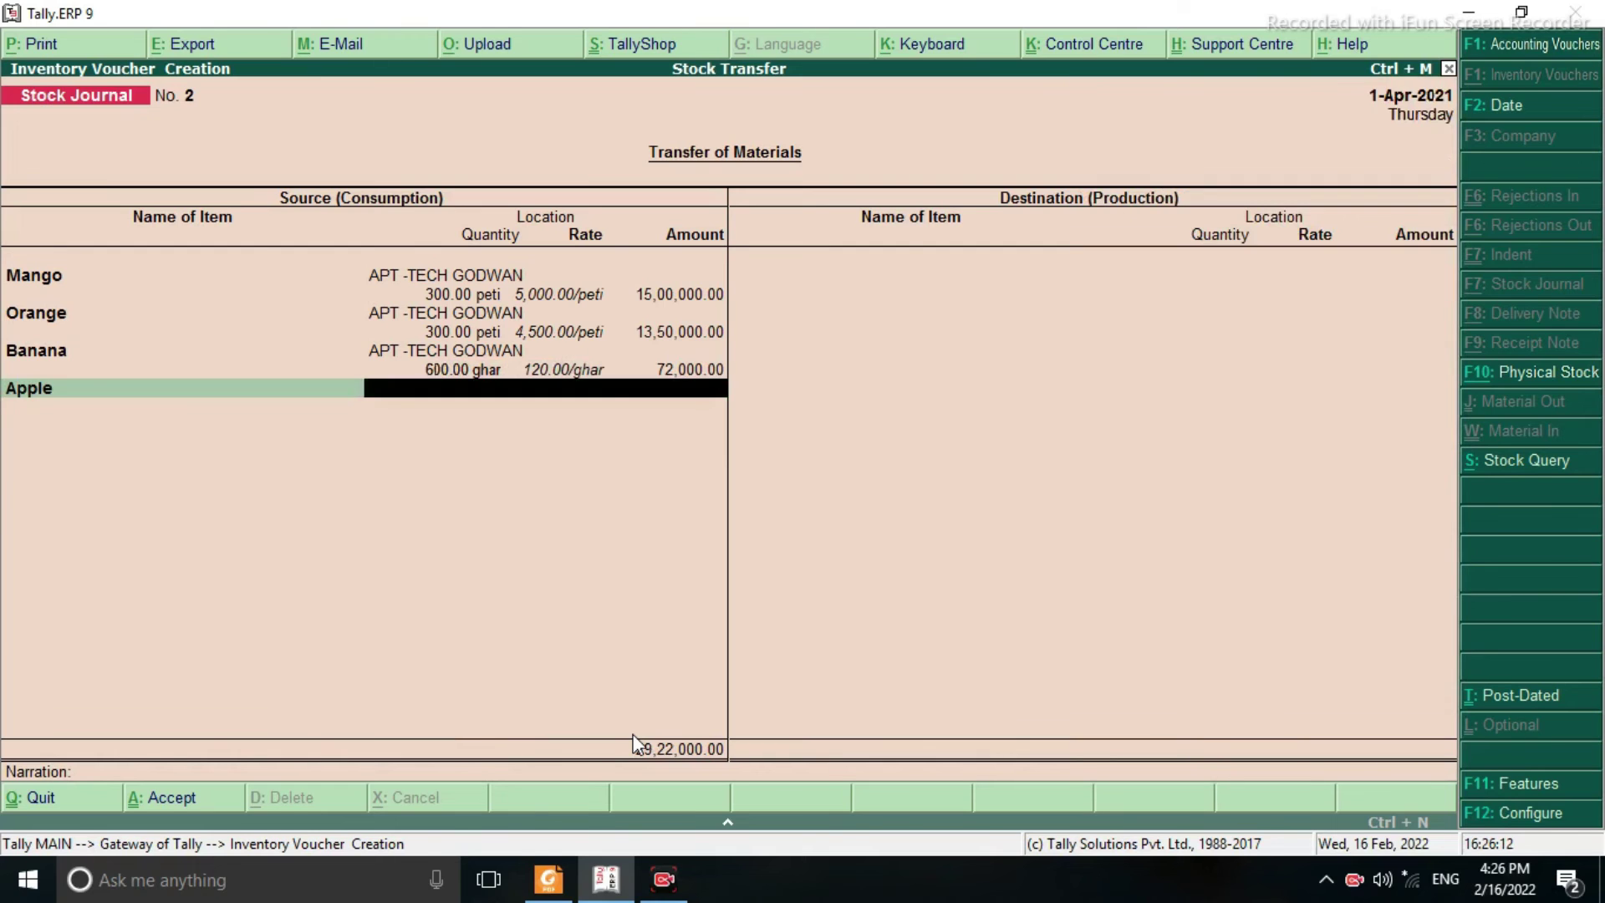
key(Return)
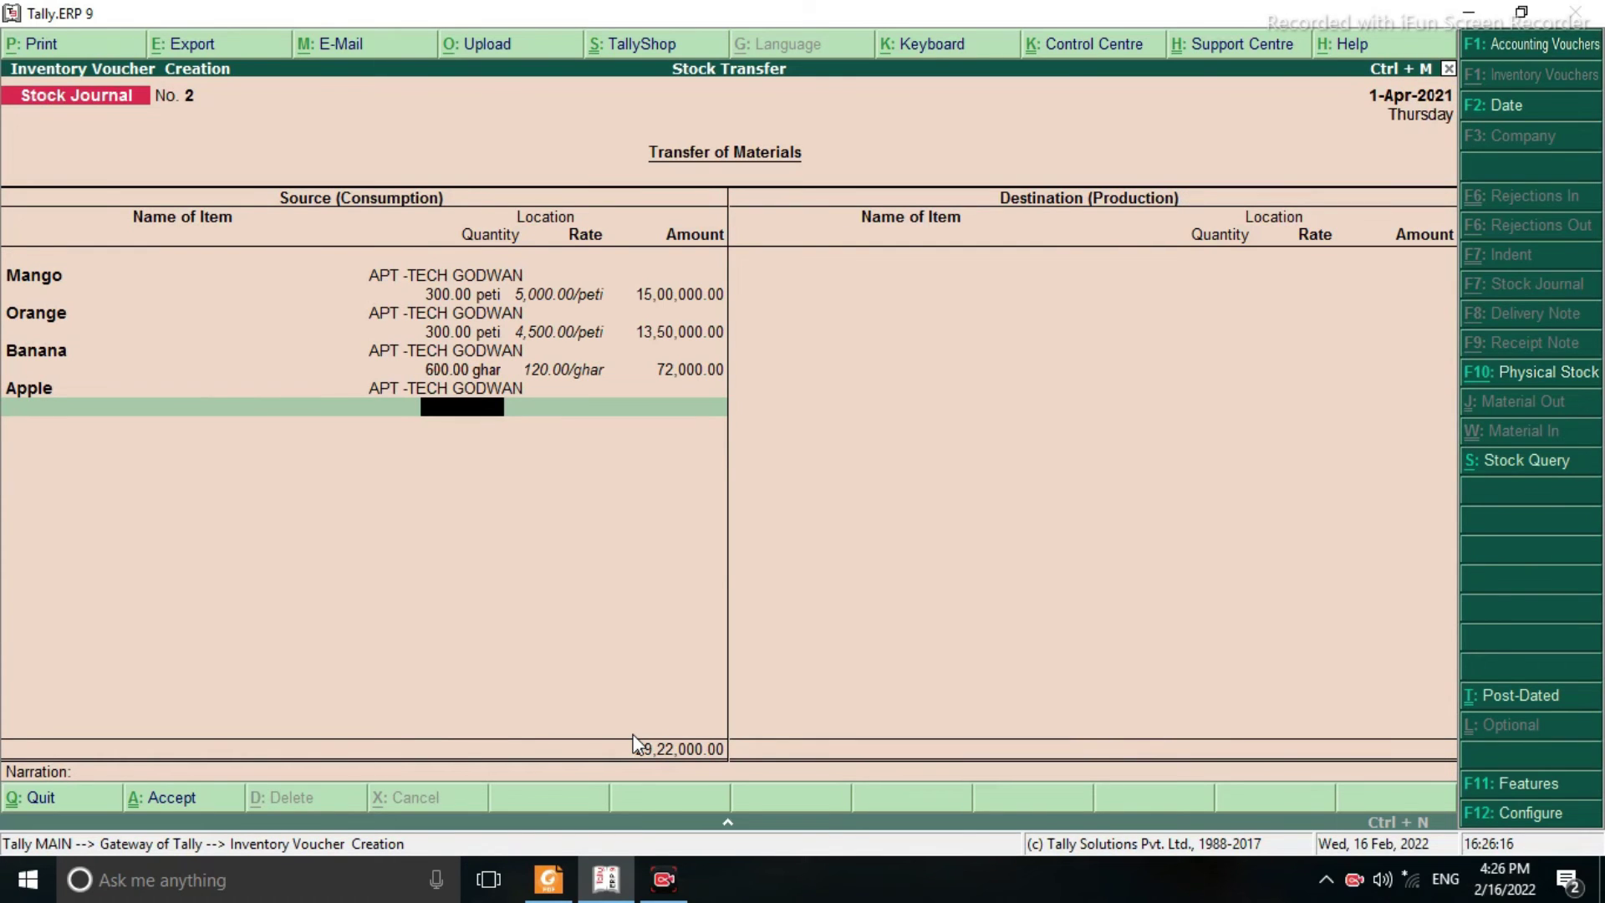
text(350)
key(Return)
key(Return)
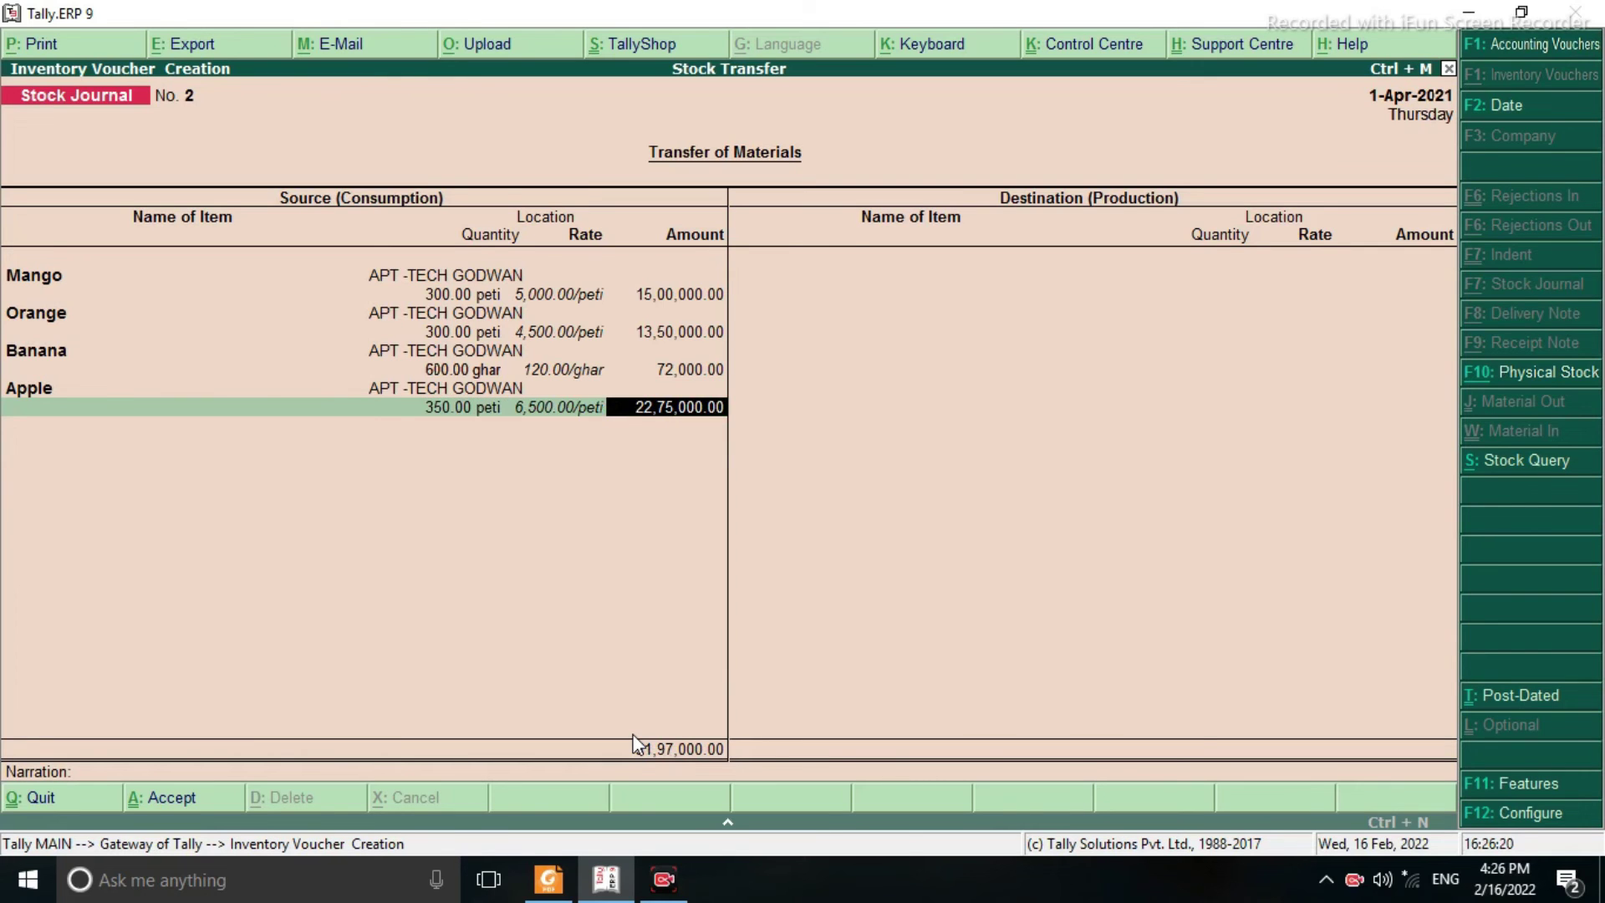
key(Return)
Add Cocount from APT -TECH GODWAN with 500 pc at the offered 25 per pc, and end the source list
text(Co)
key(Return)
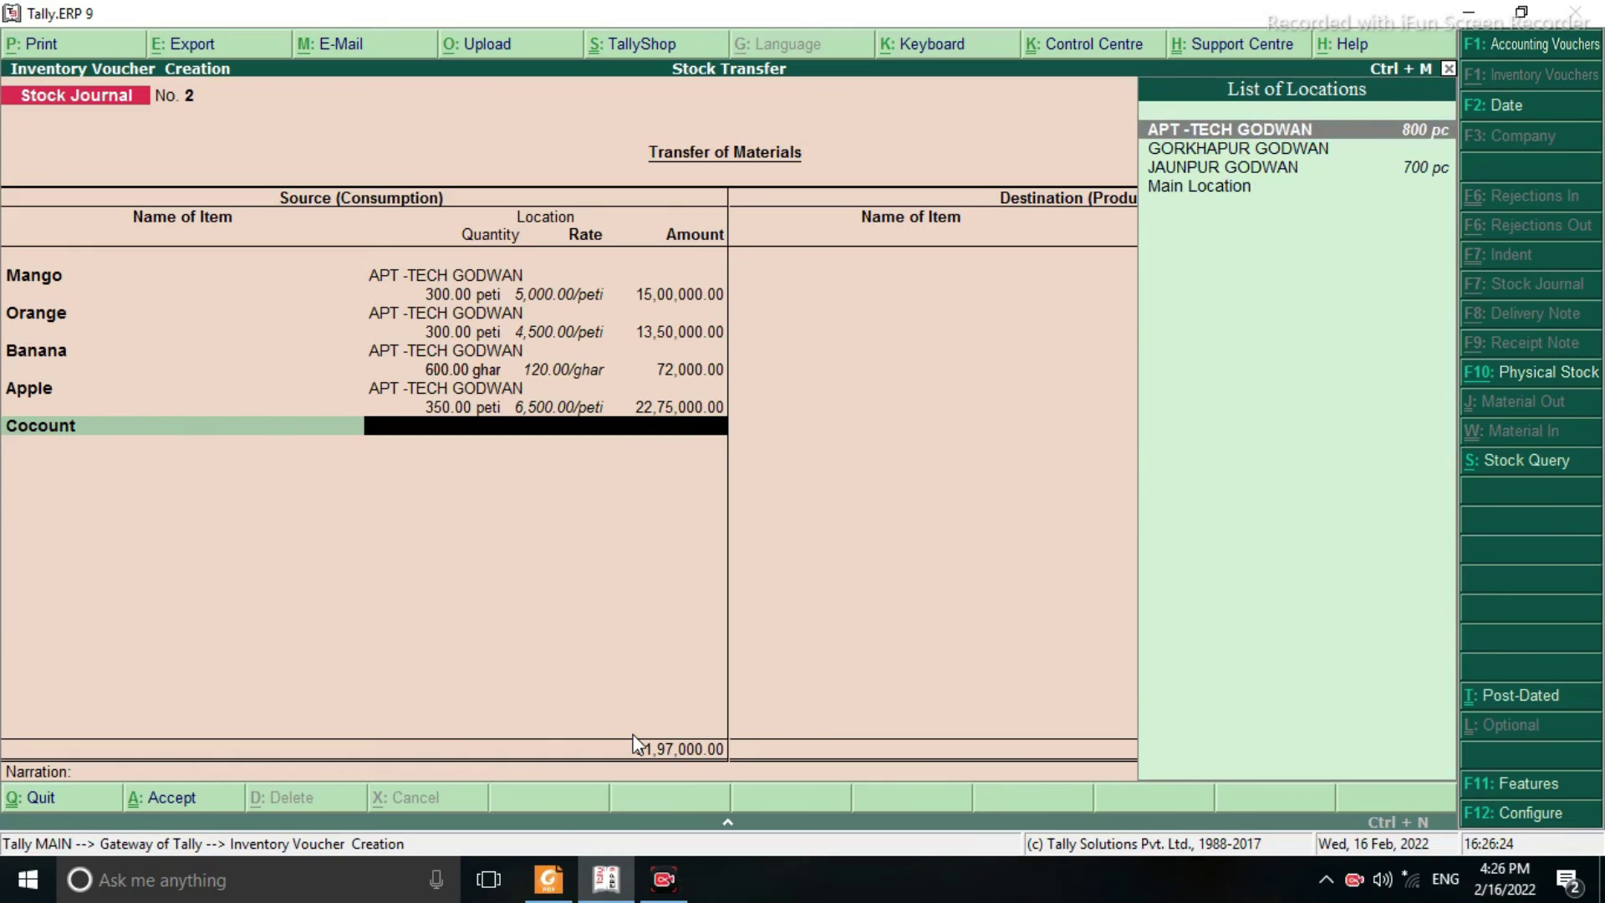
key(Return)
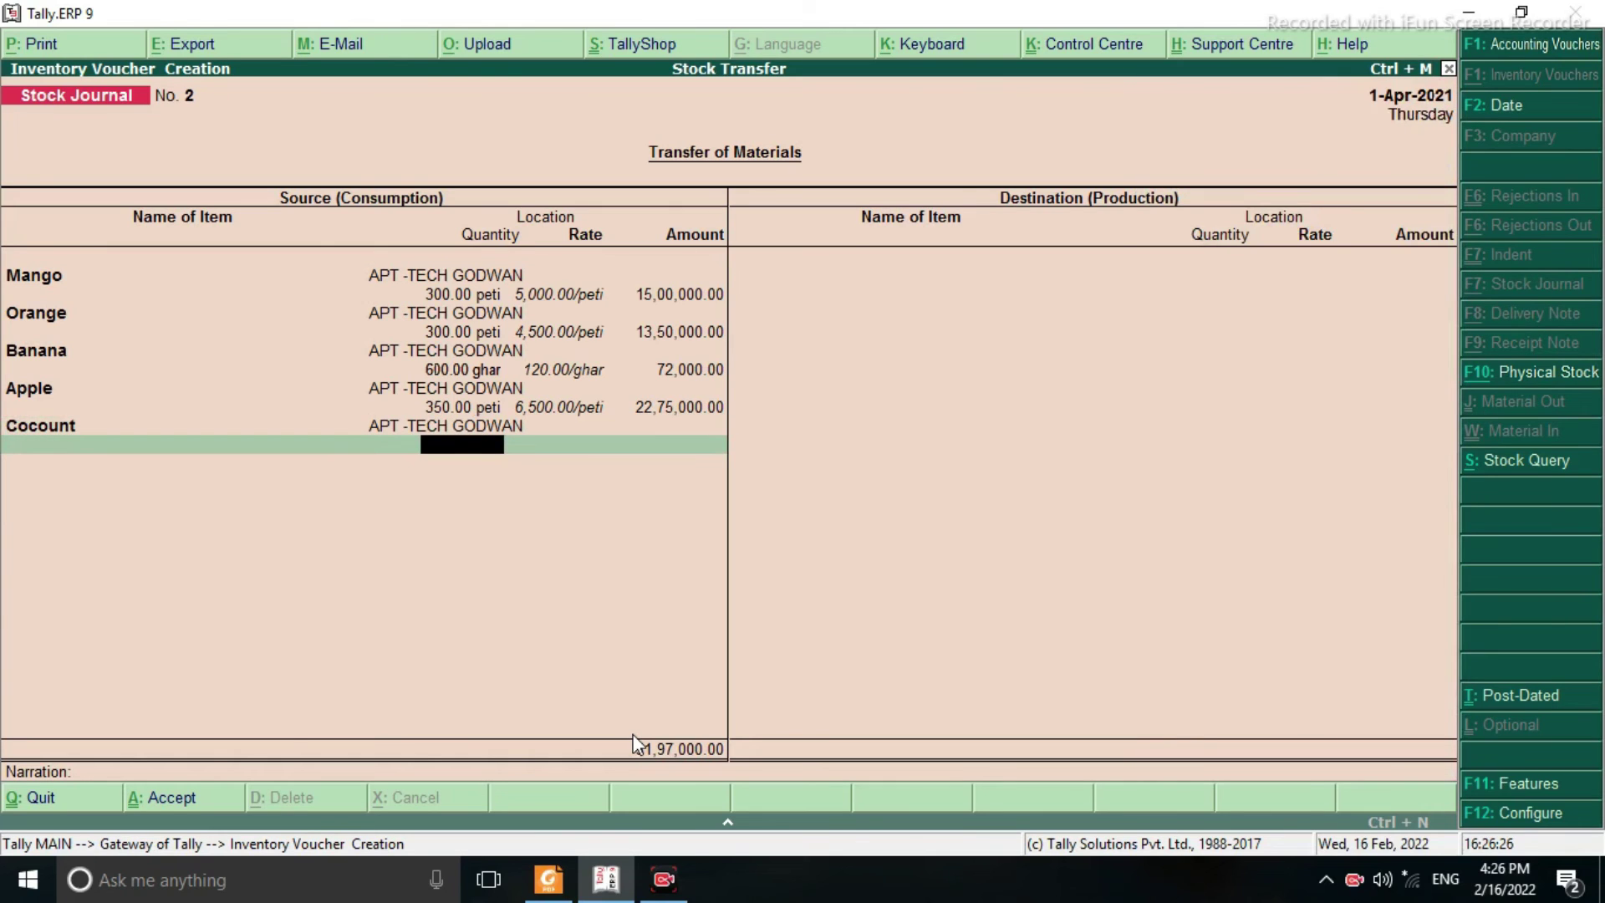
text(500)
key(Return)
key(Return)
key(Return)
key(Return)
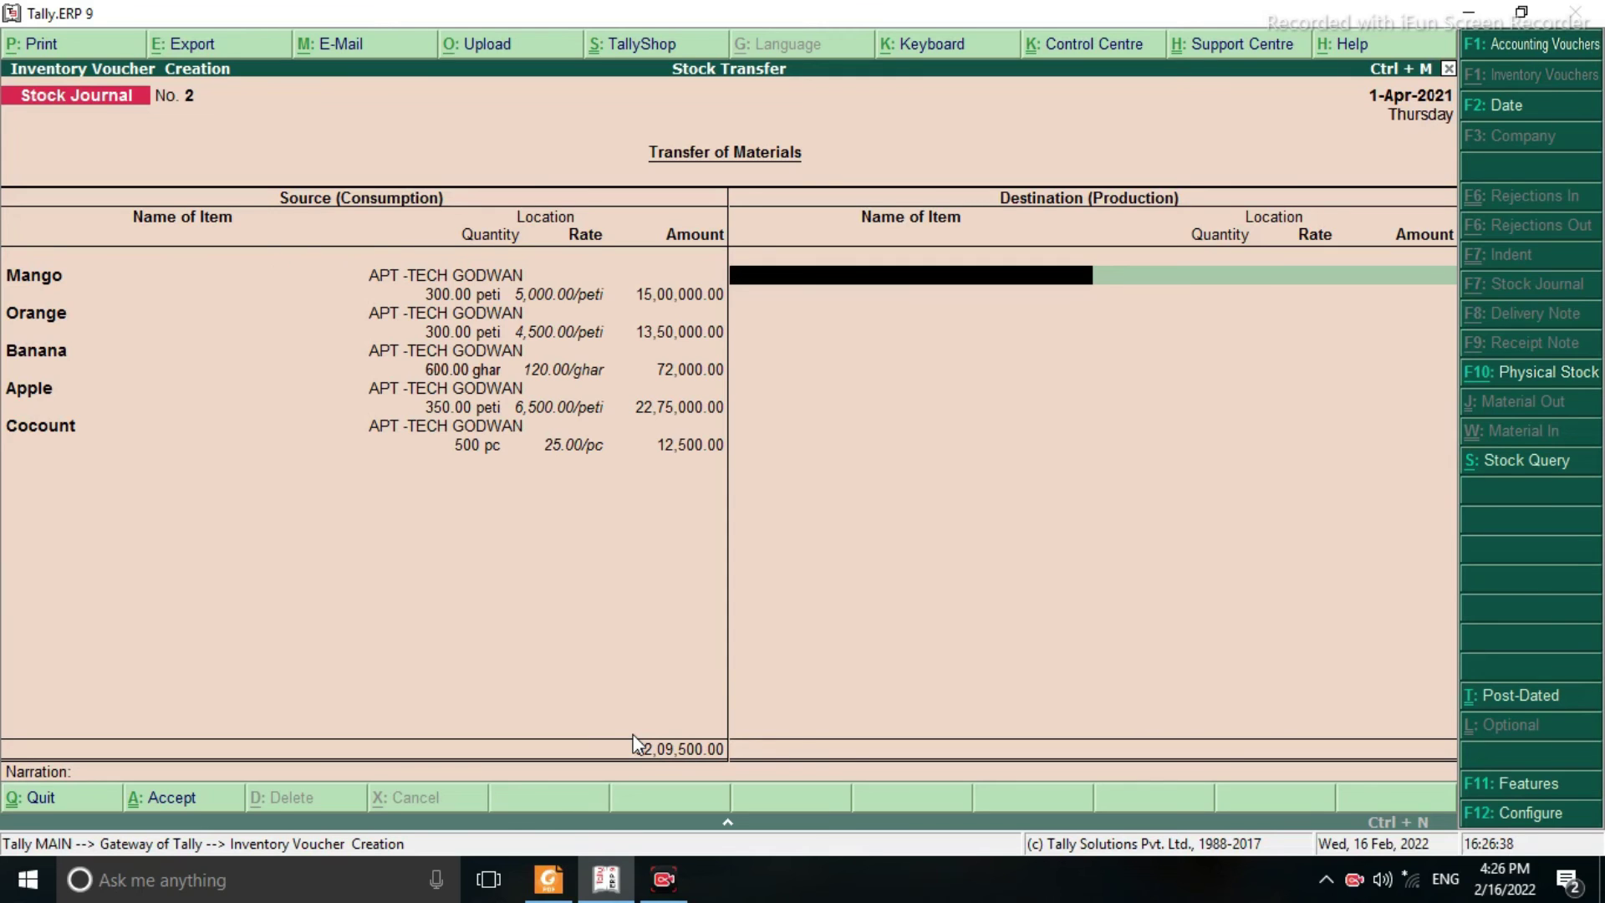
Add Mango as a destination item in GORKHAPUR GODWAN with 300 peti at a rate of 5,100 per peti
text(man)
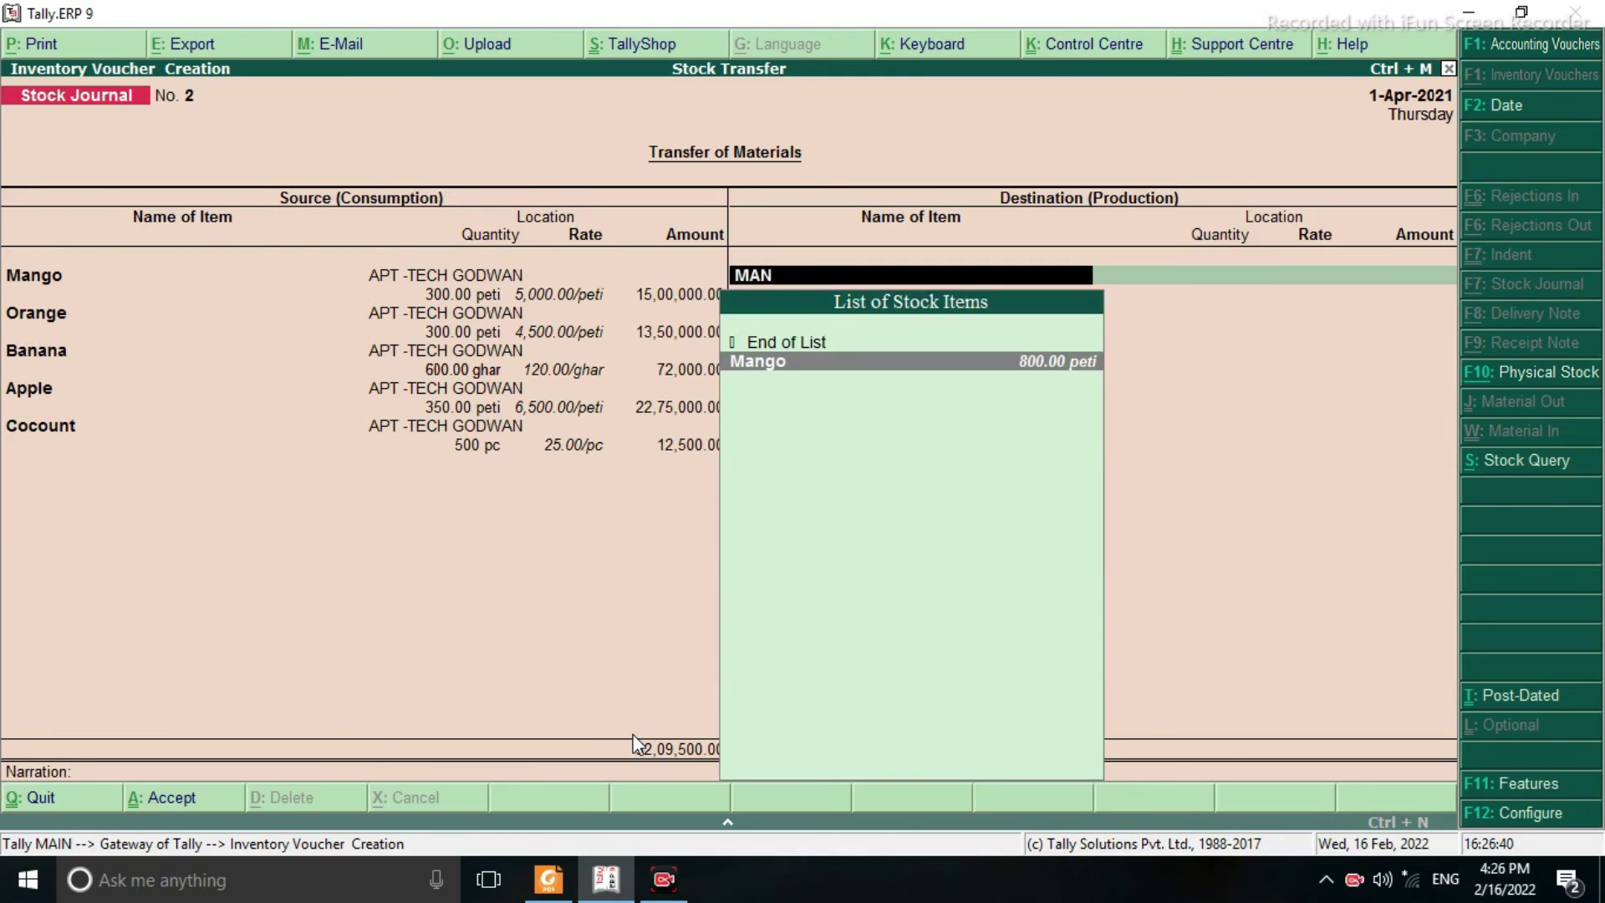
key(Return)
key(Down)
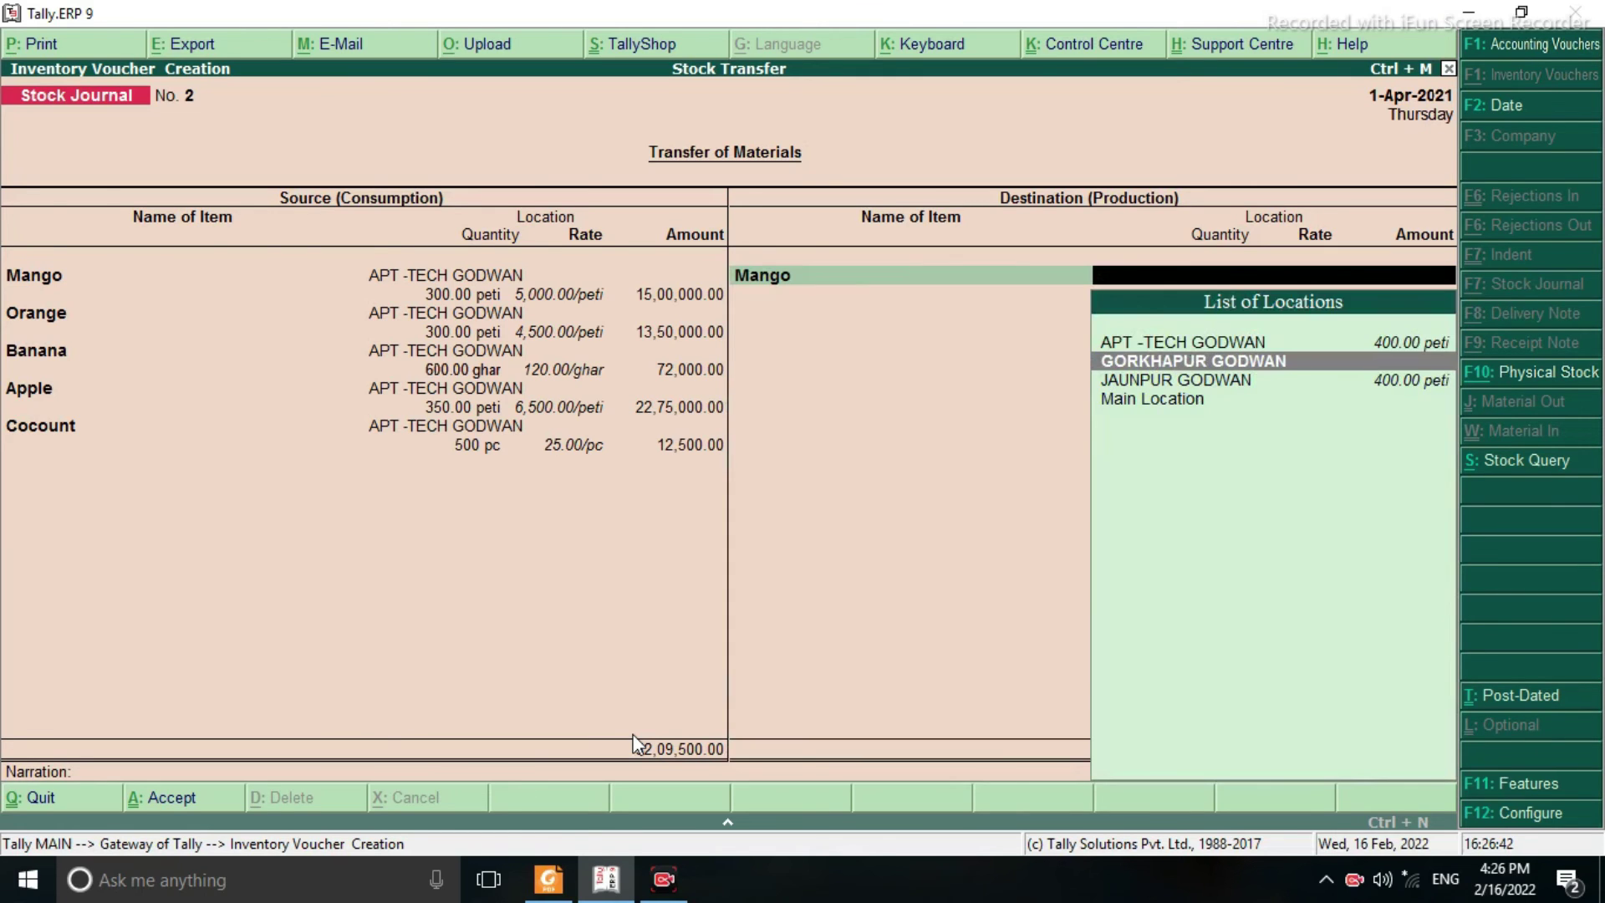
key(Return)
text(300)
key(Return)
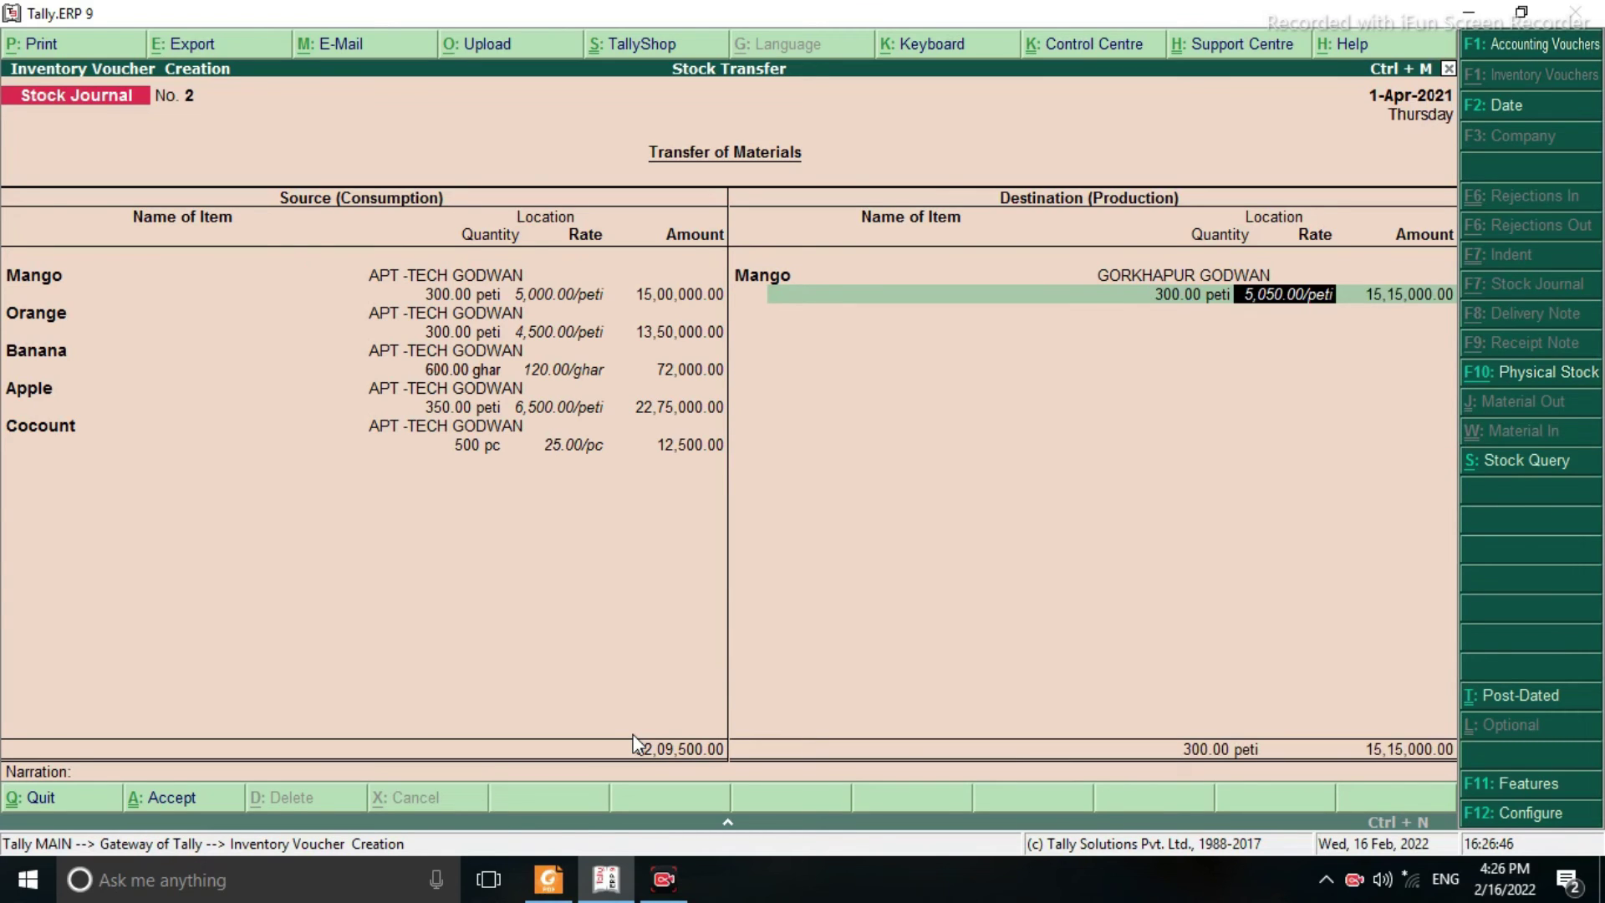
text(5,1)
text(00)
key(Return)
key(Return)
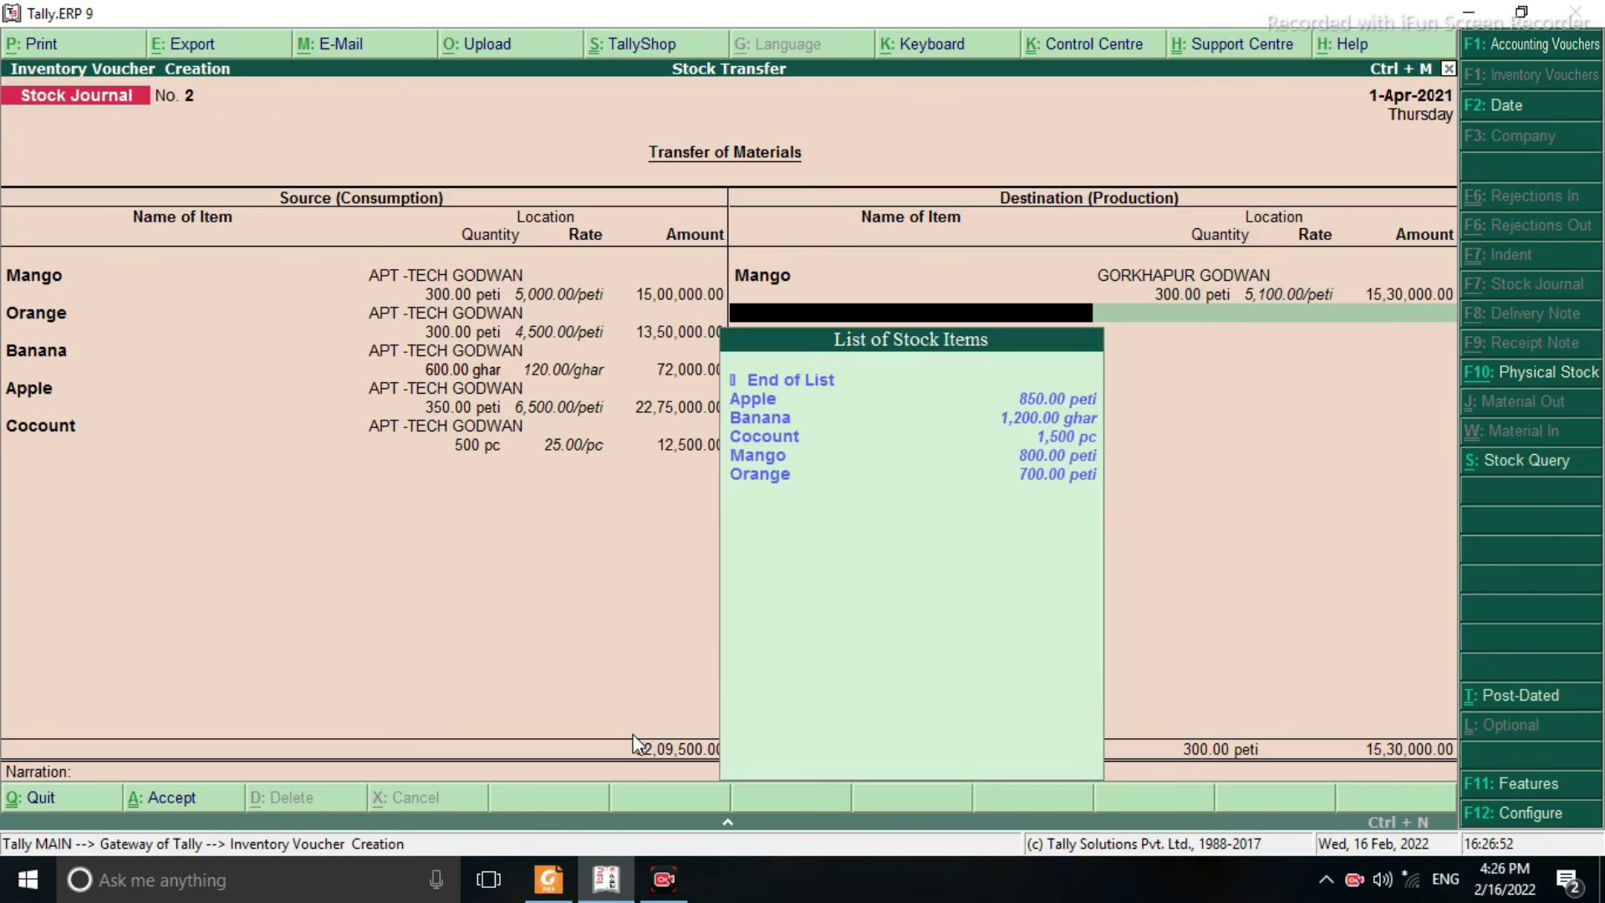
Add Orange as a destination item in GORKHAPUR GODWAN with 300 peti at a rate of 4,600 per peti
text(or)
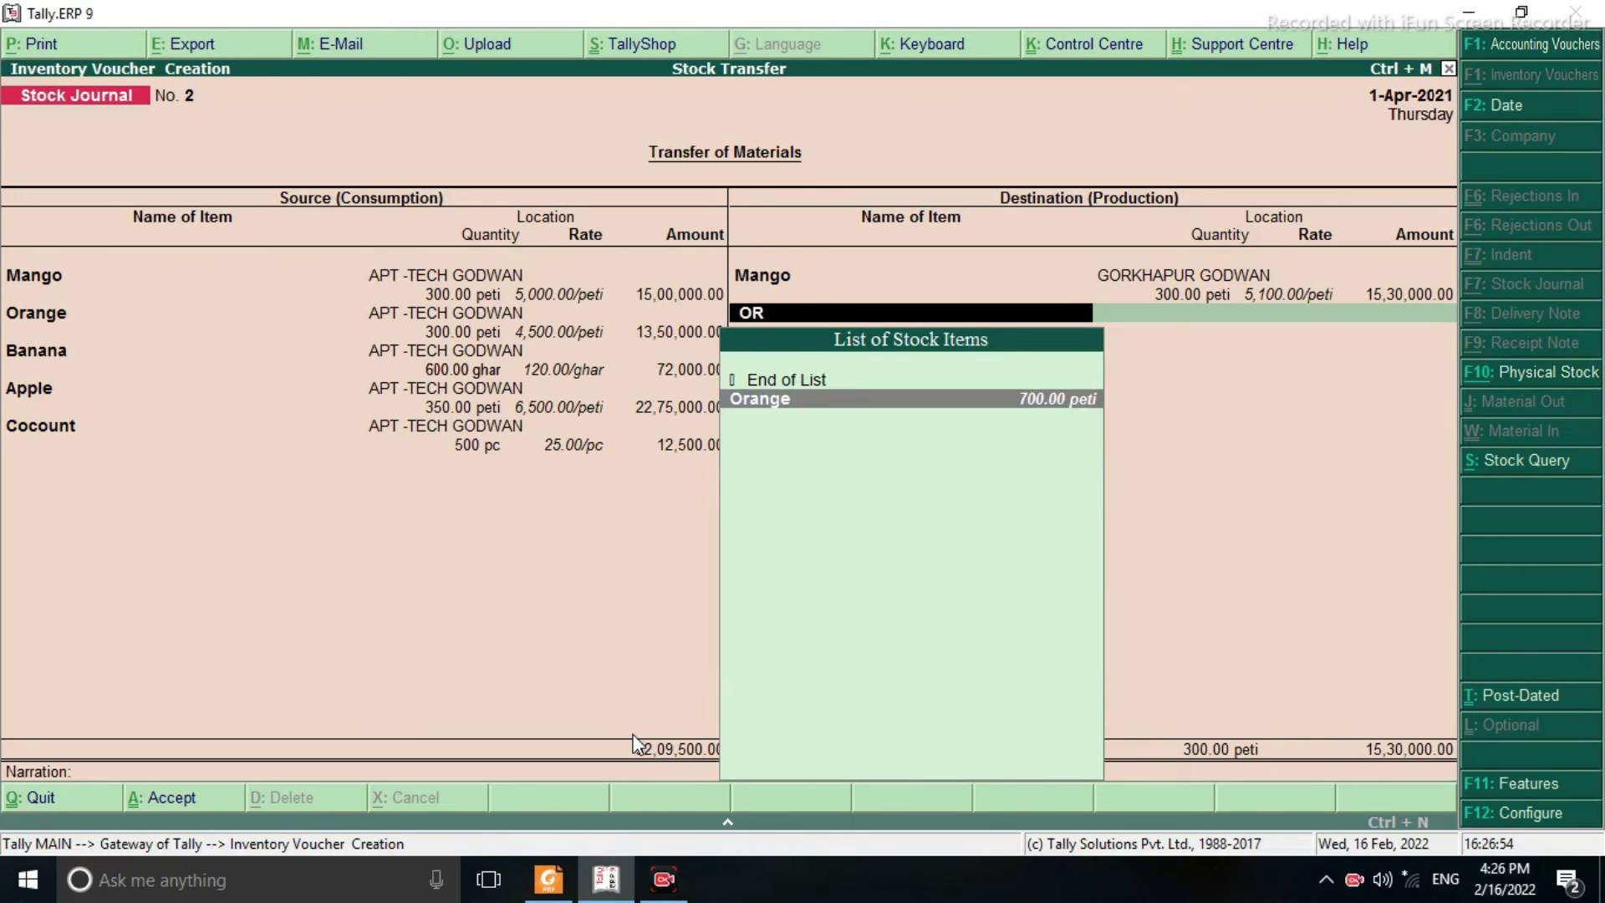
key(Return)
key(Down)
key(Down)
key(Up)
key(Return)
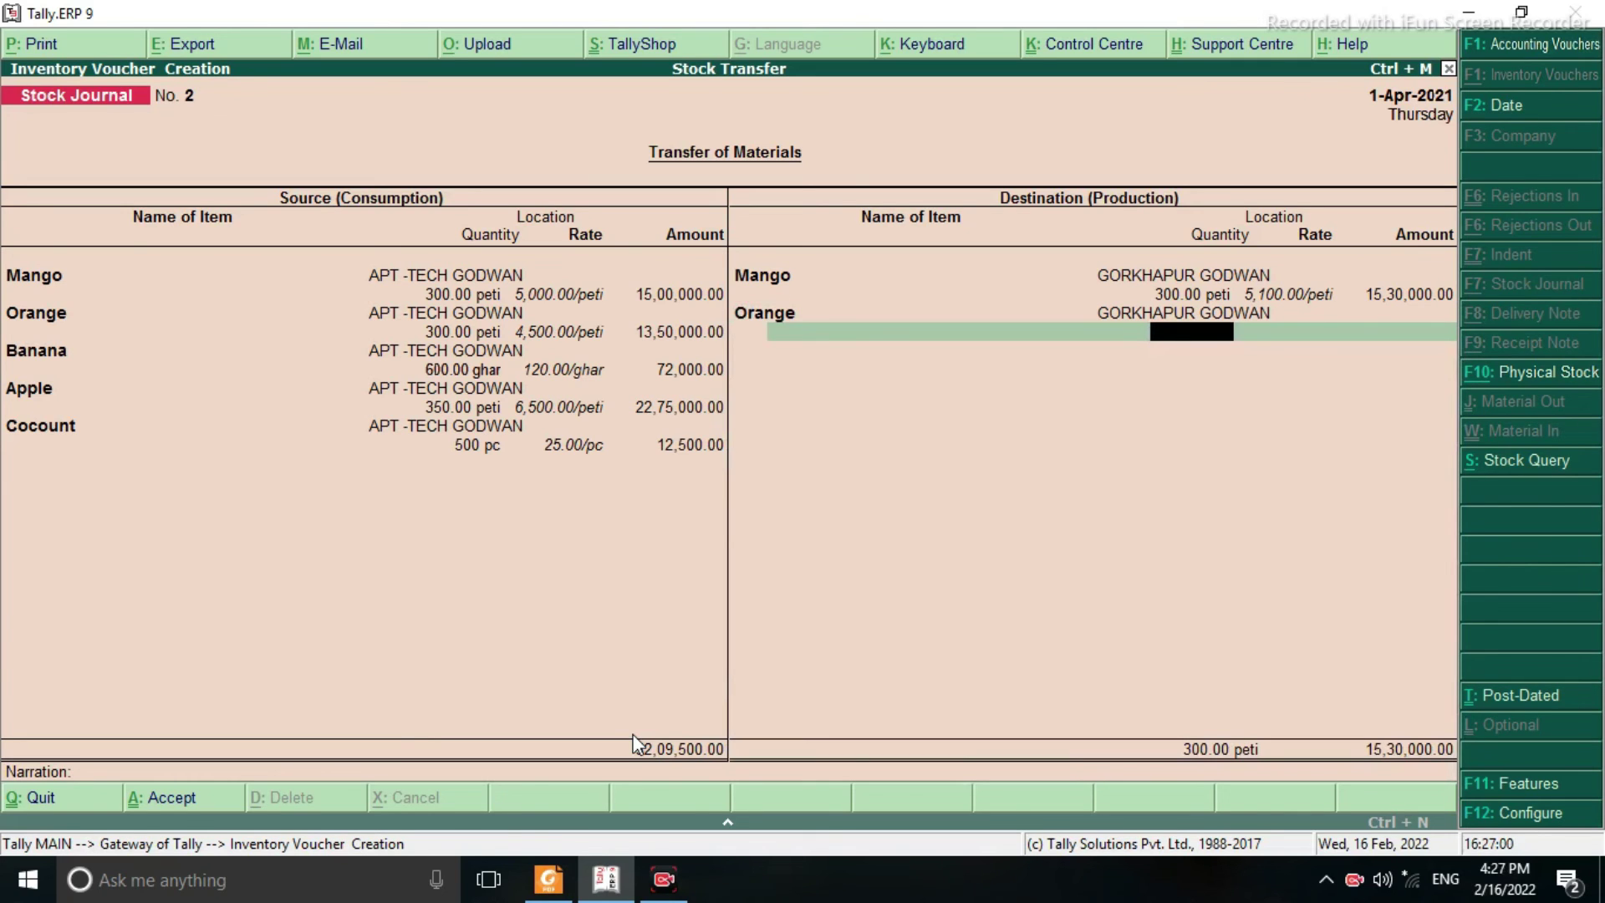
text(300)
key(Return)
text(4600)
key(Return)
key(Return)
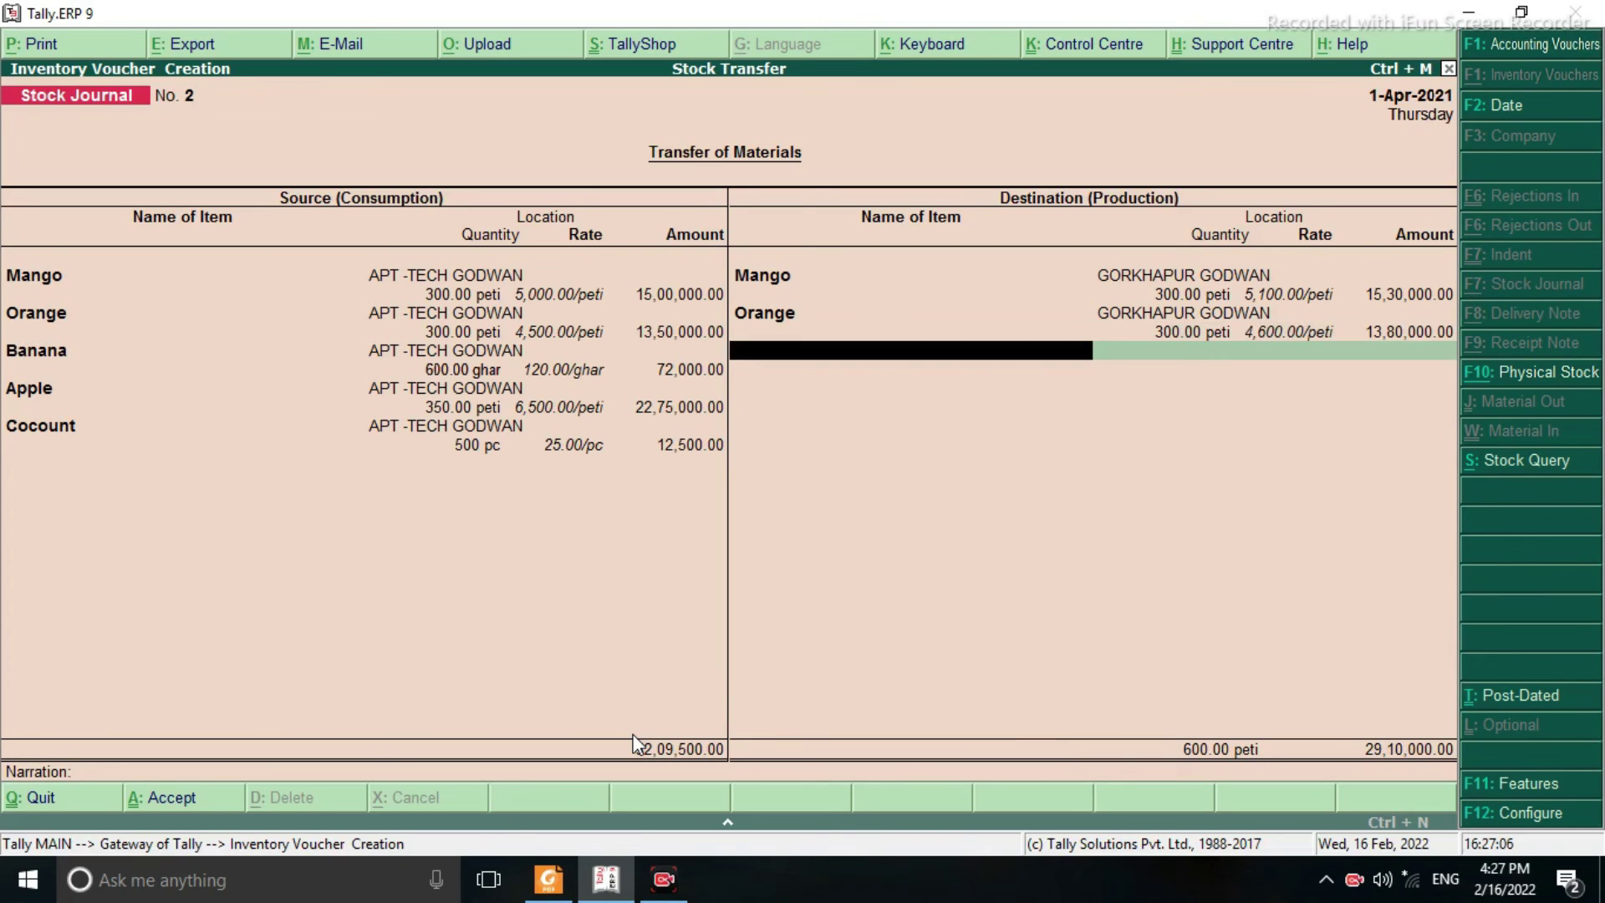
Add Banana as a destination item in GORKHAPUR GODWAN with 600 ghar at a rate of 130 per ghar
text(Ban)
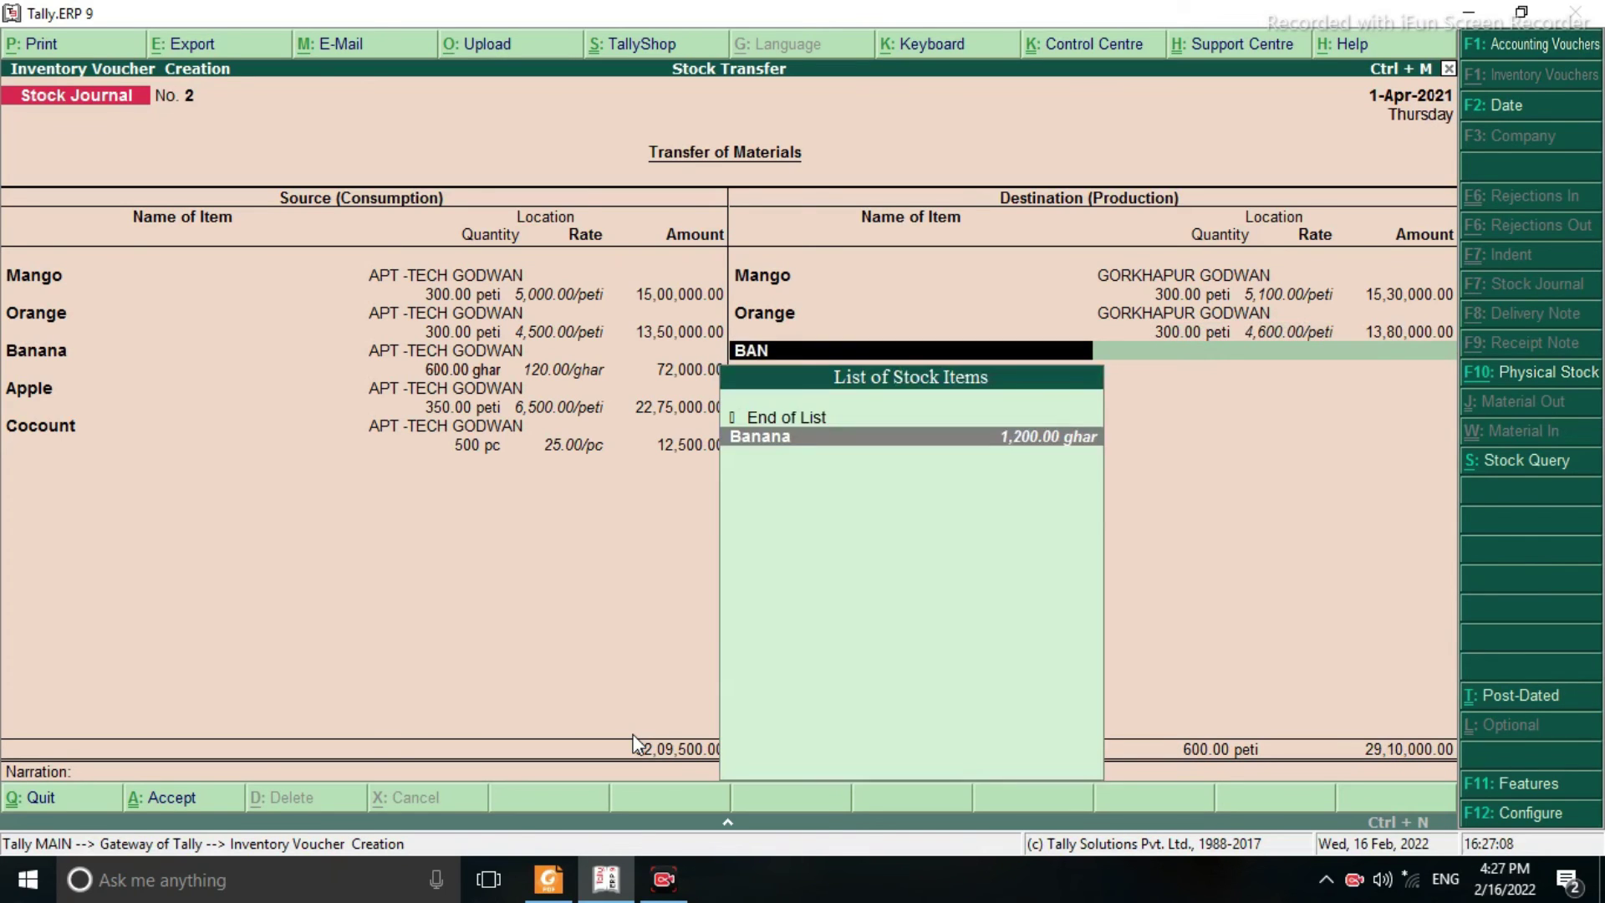
key(Return)
key(Down)
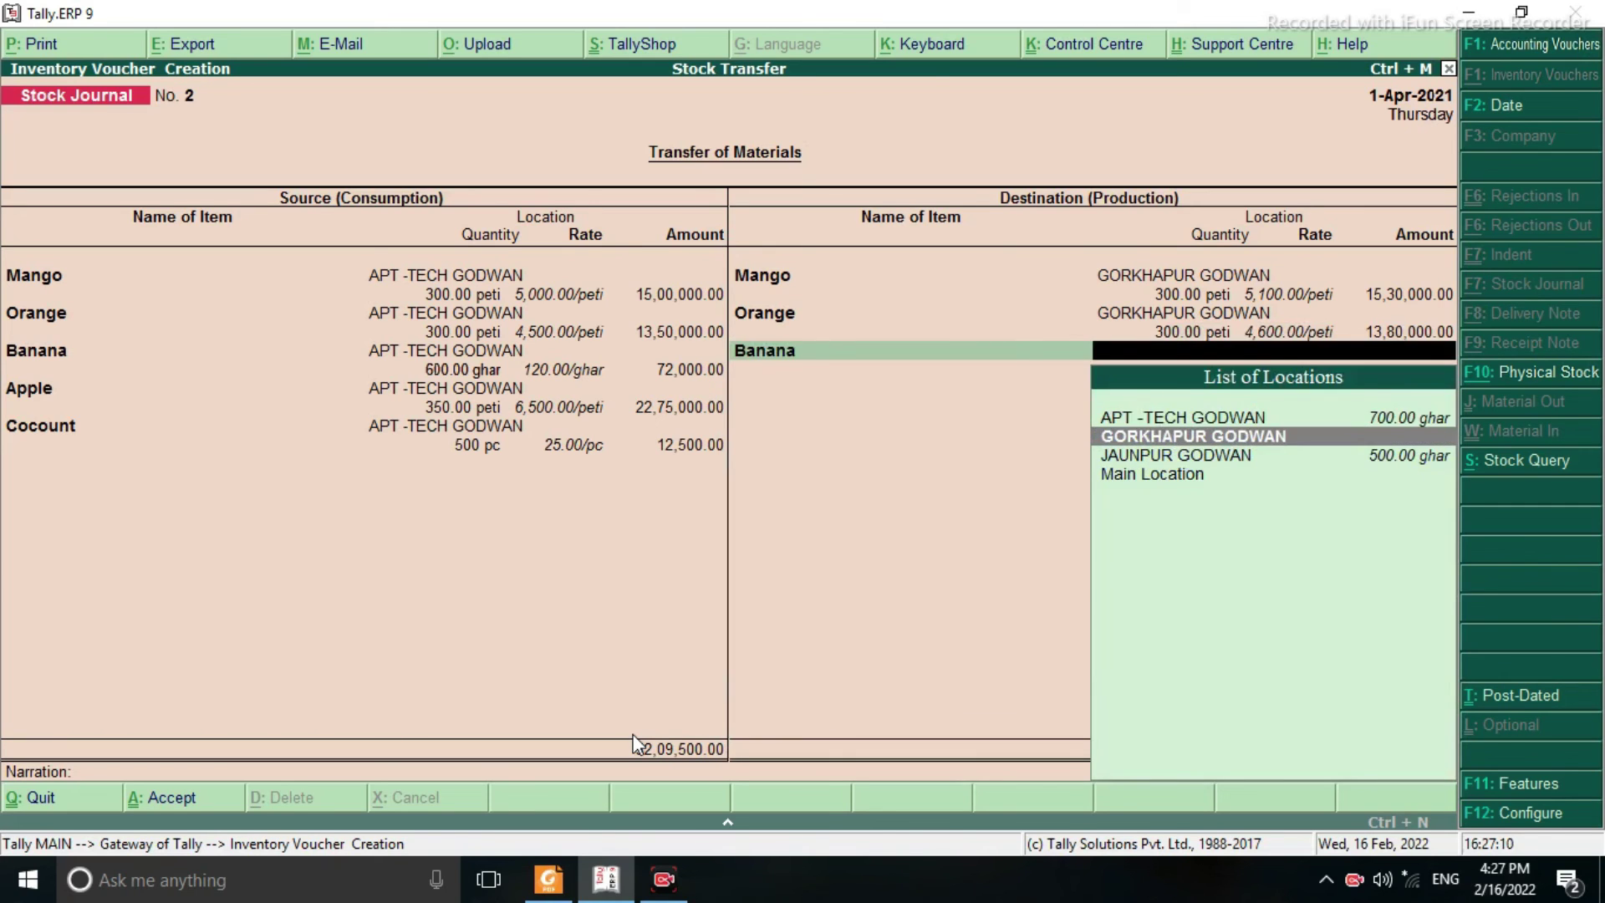
key(Return)
text(600)
key(Return)
text(130)
key(Return)
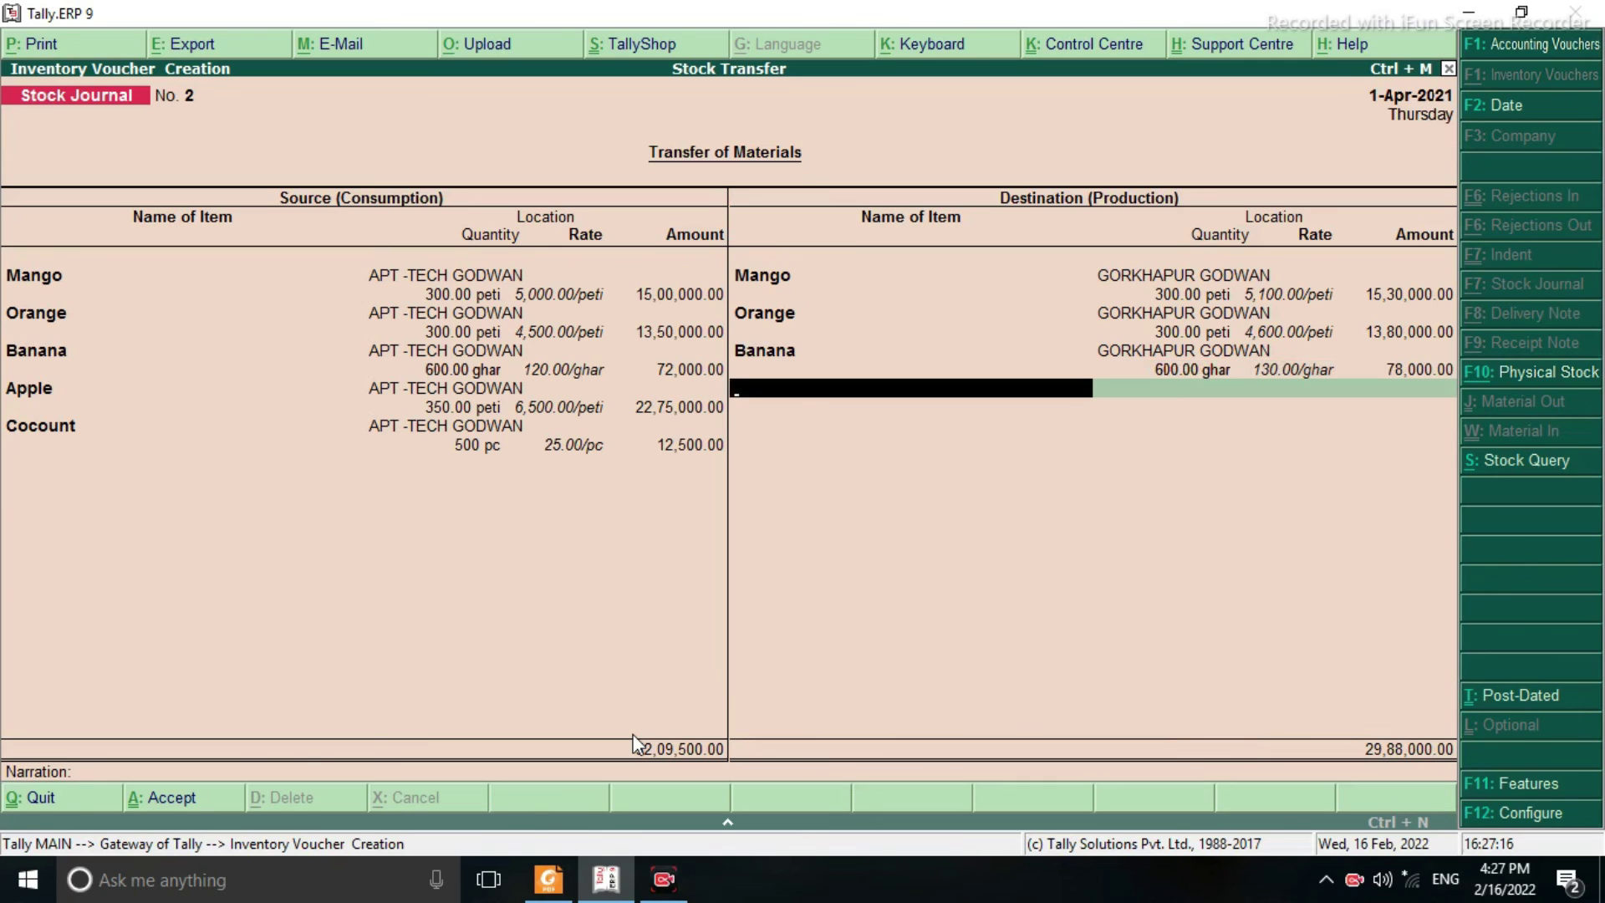
Add Apple as a destination item in GORKHAPUR GODWAN with 350 peti at a rate of 6,700 per peti
text(AP)
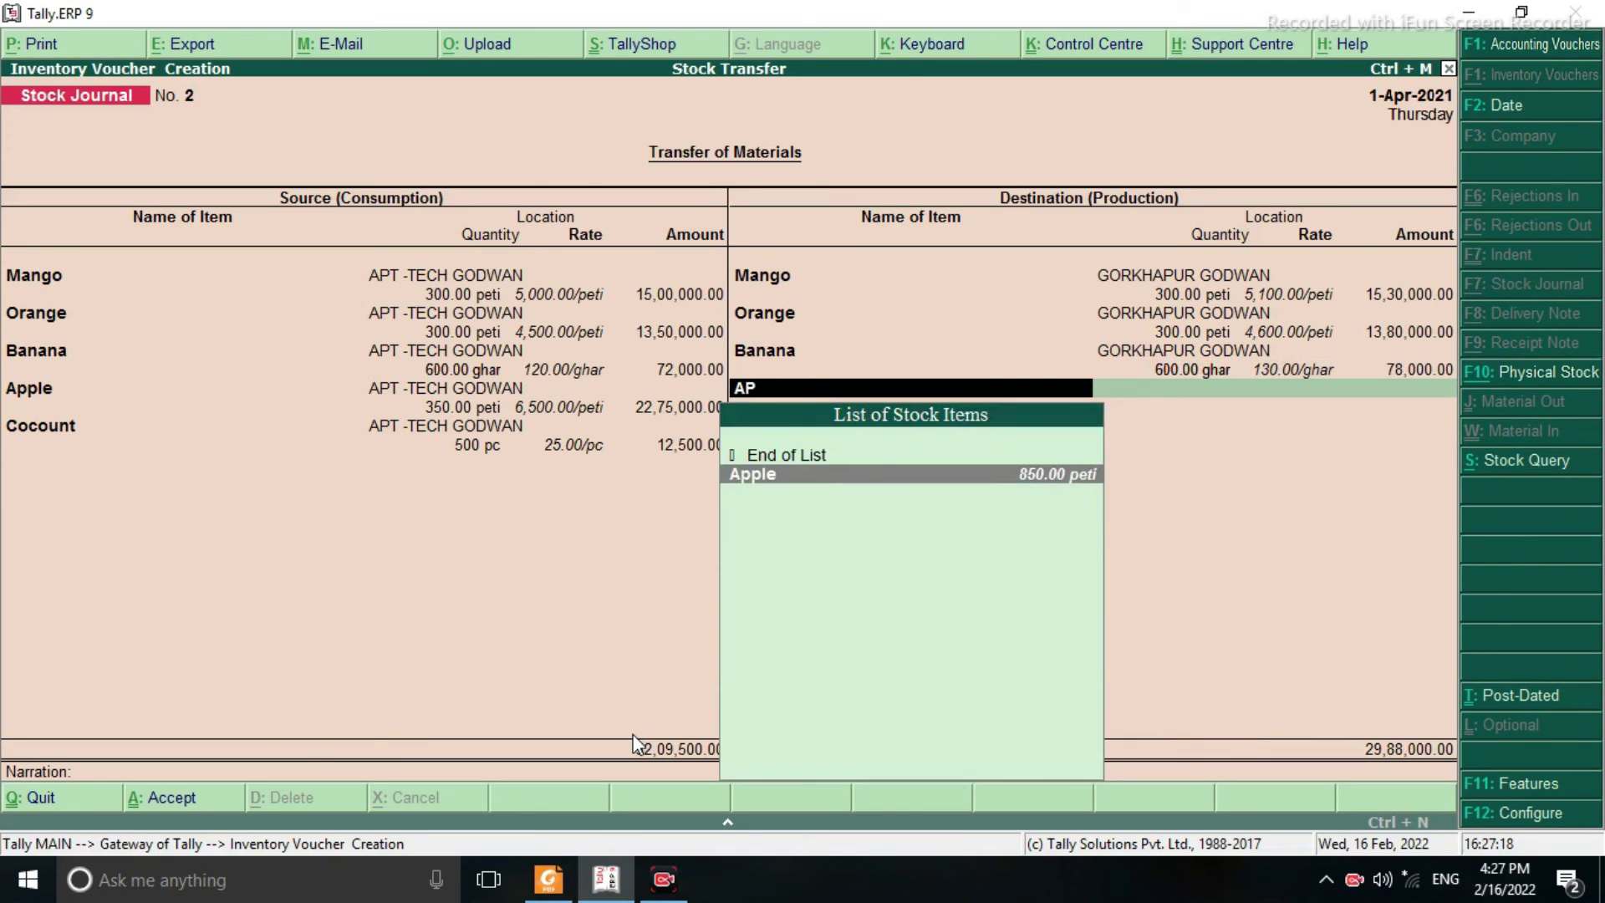
key(Return)
key(Down)
key(Return)
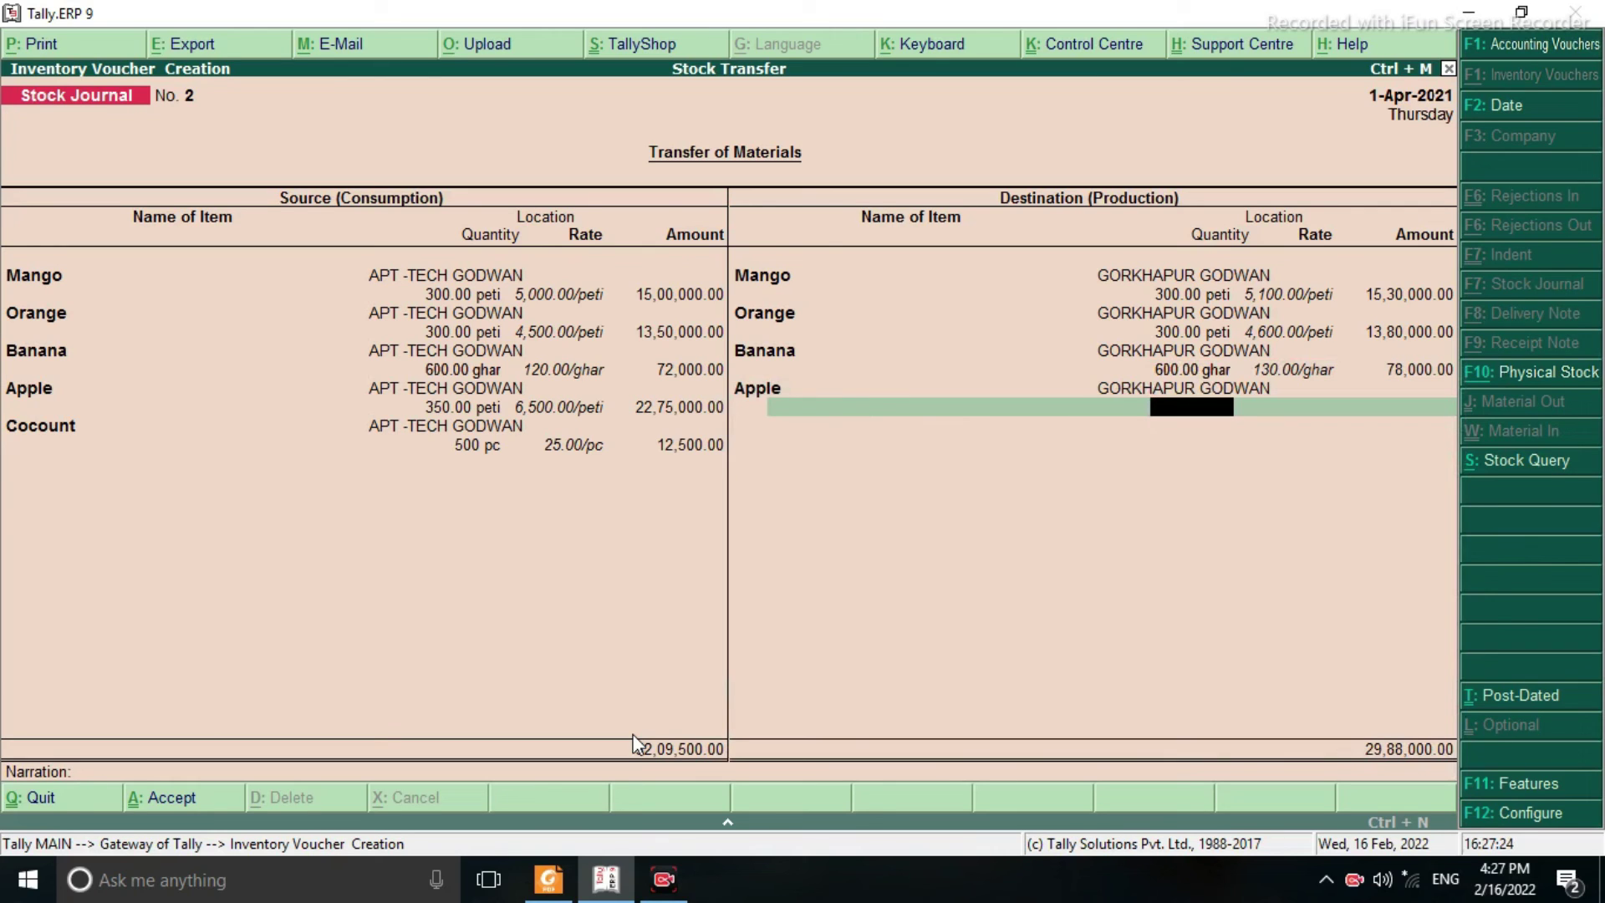
text(350)
key(Return)
text(6,700)
key(Return)
key(Return)
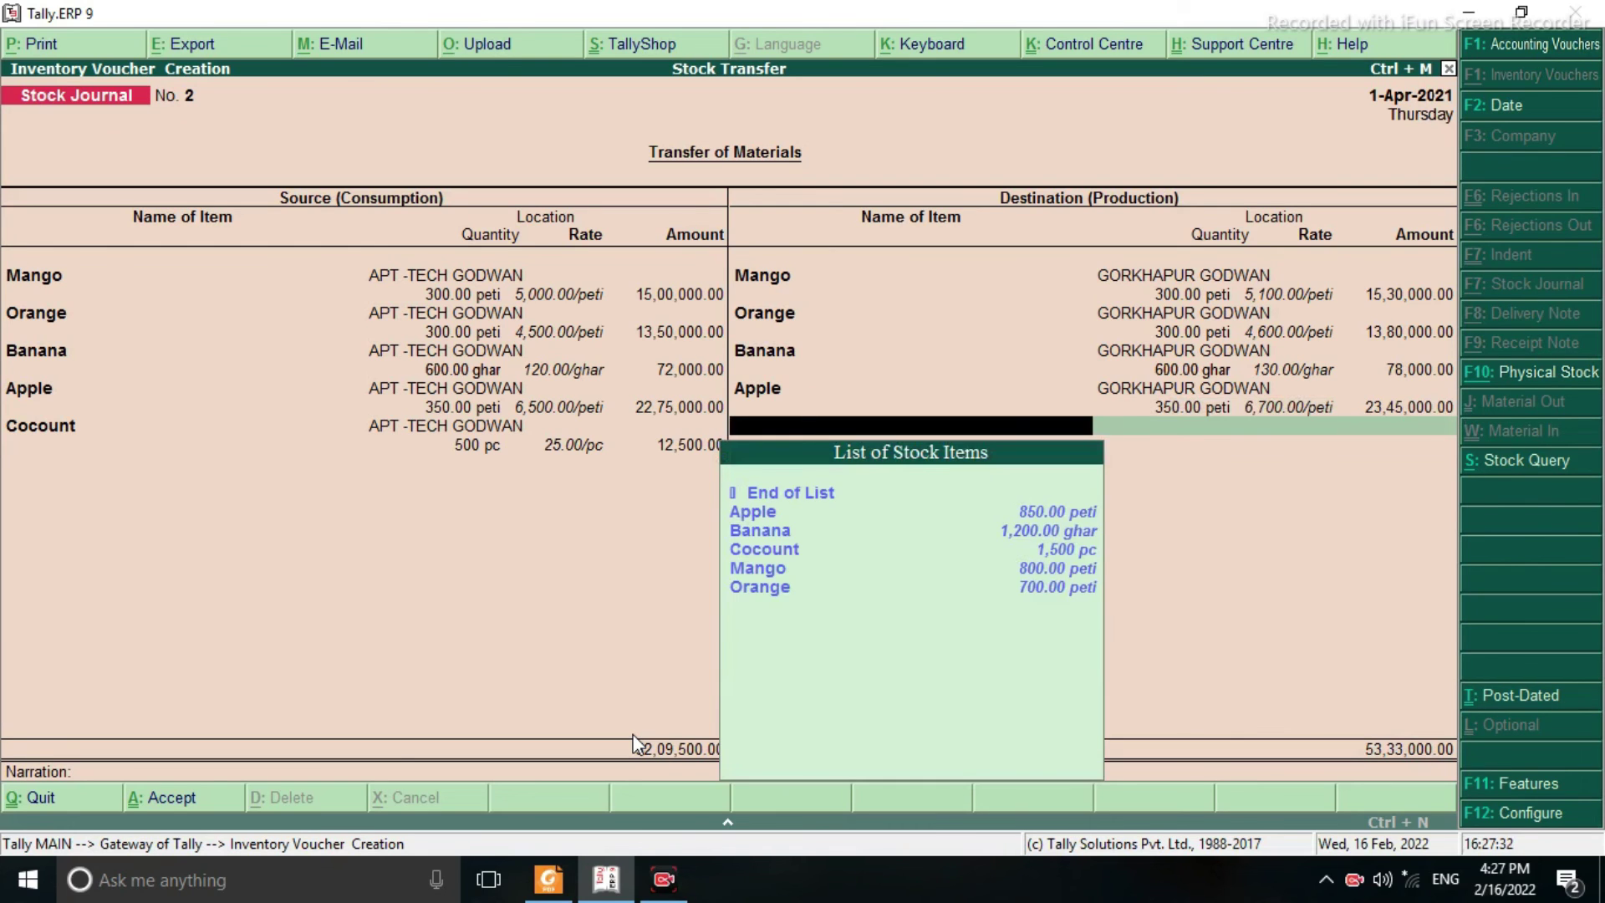
Add Cocount as the last destination item and choose GORKHAPUR GODWAN as its location
key(Down)
key(Down)
key(Down)
key(Down)
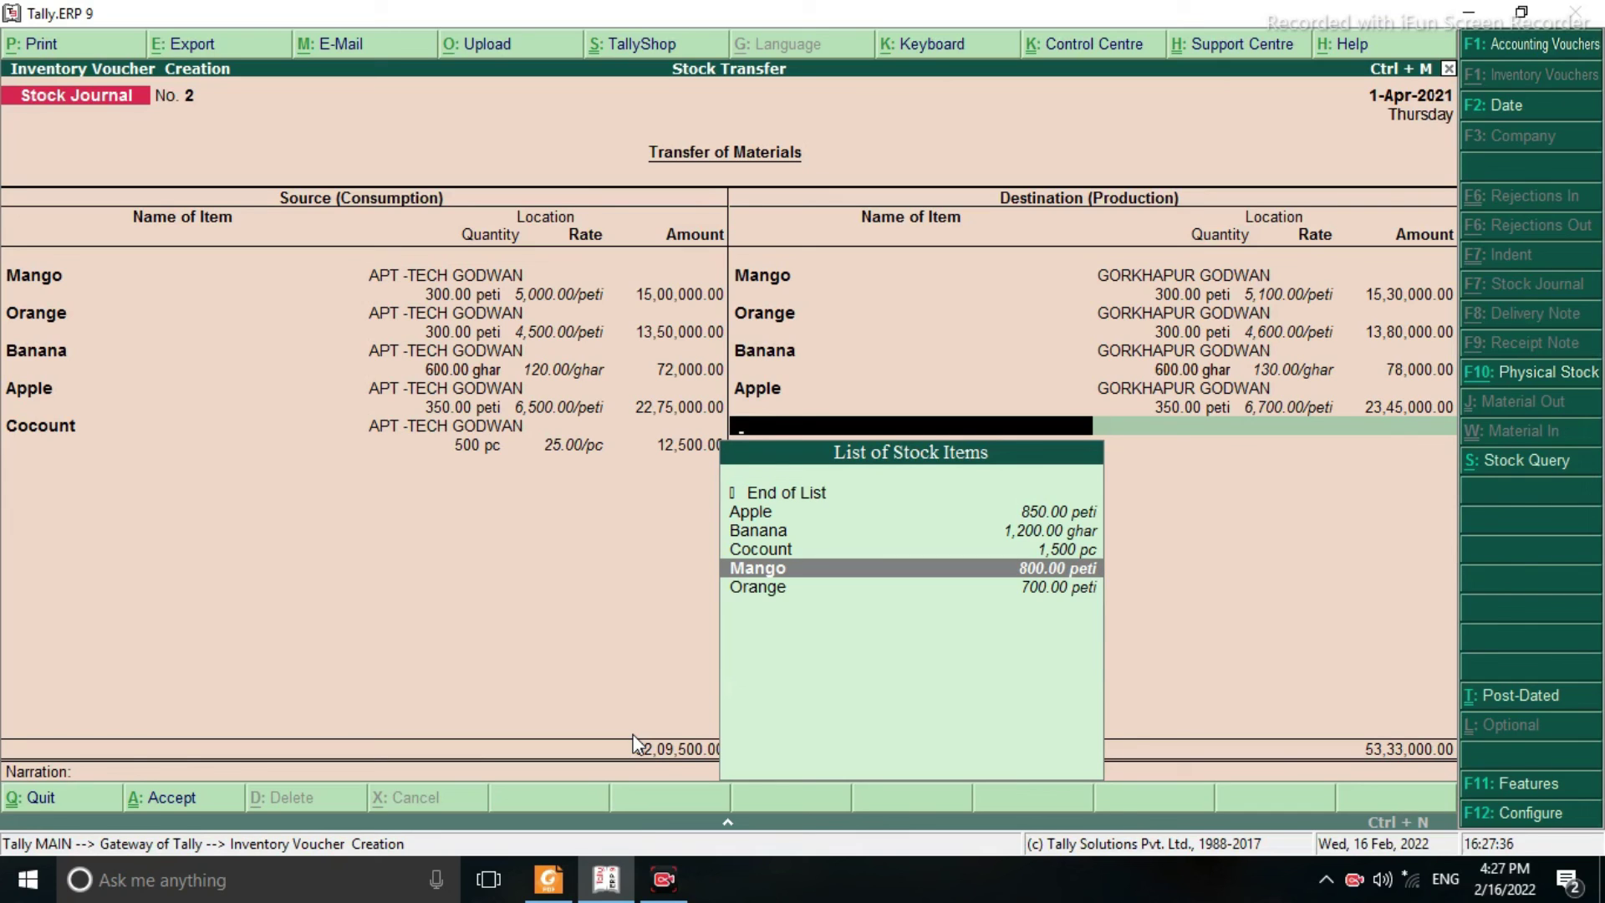
key(Down)
key(Up)
key(Up)
key(Return)
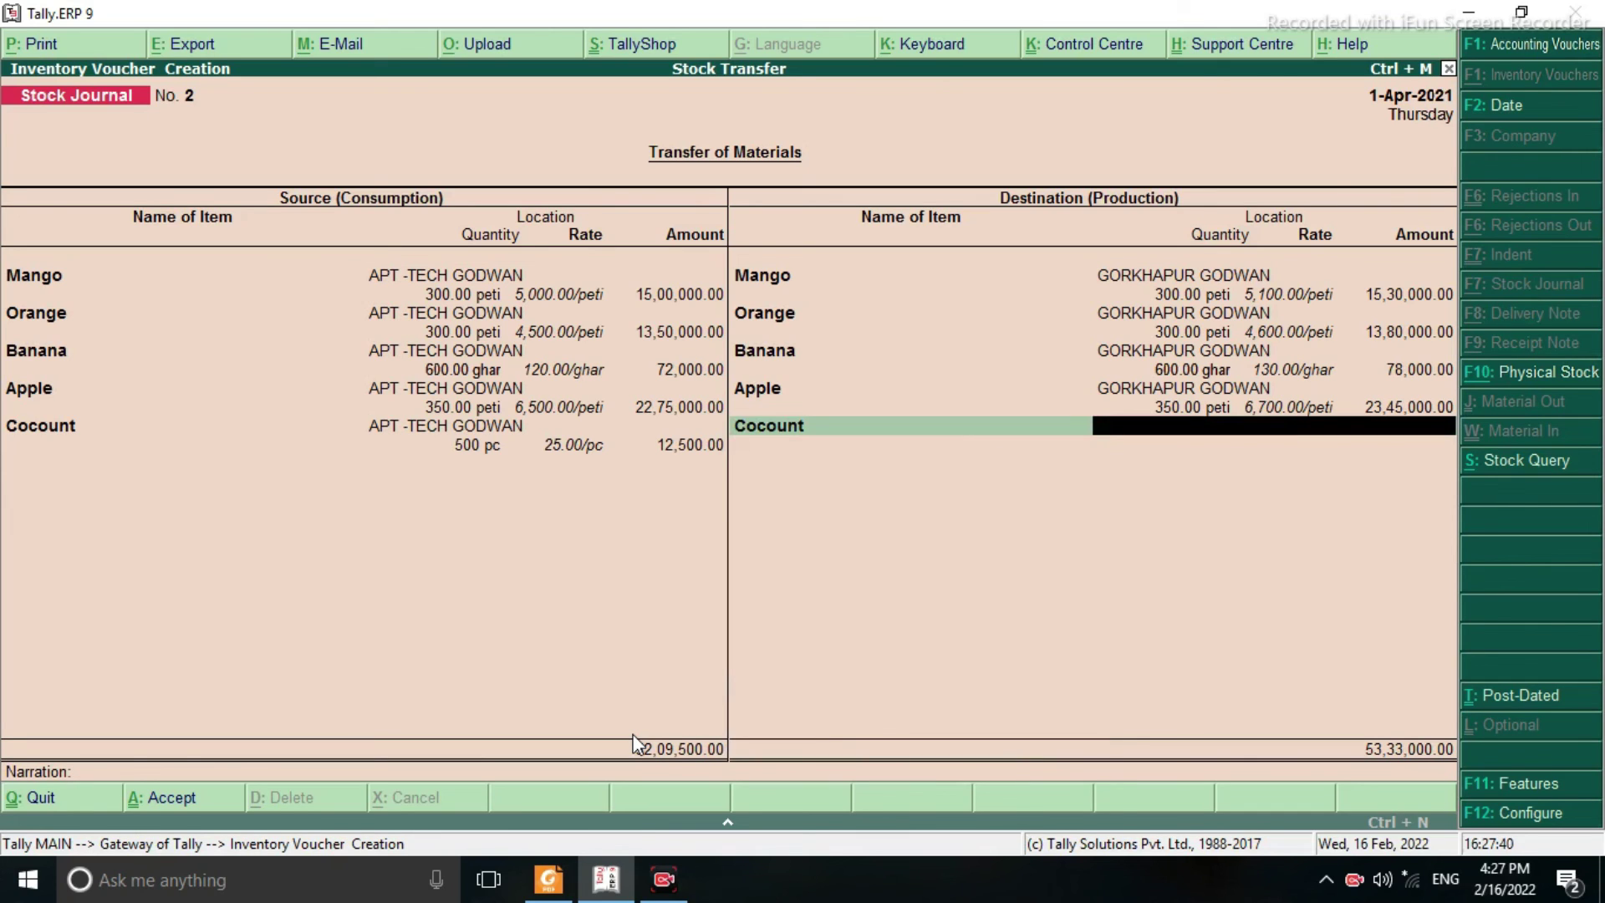
text(0)
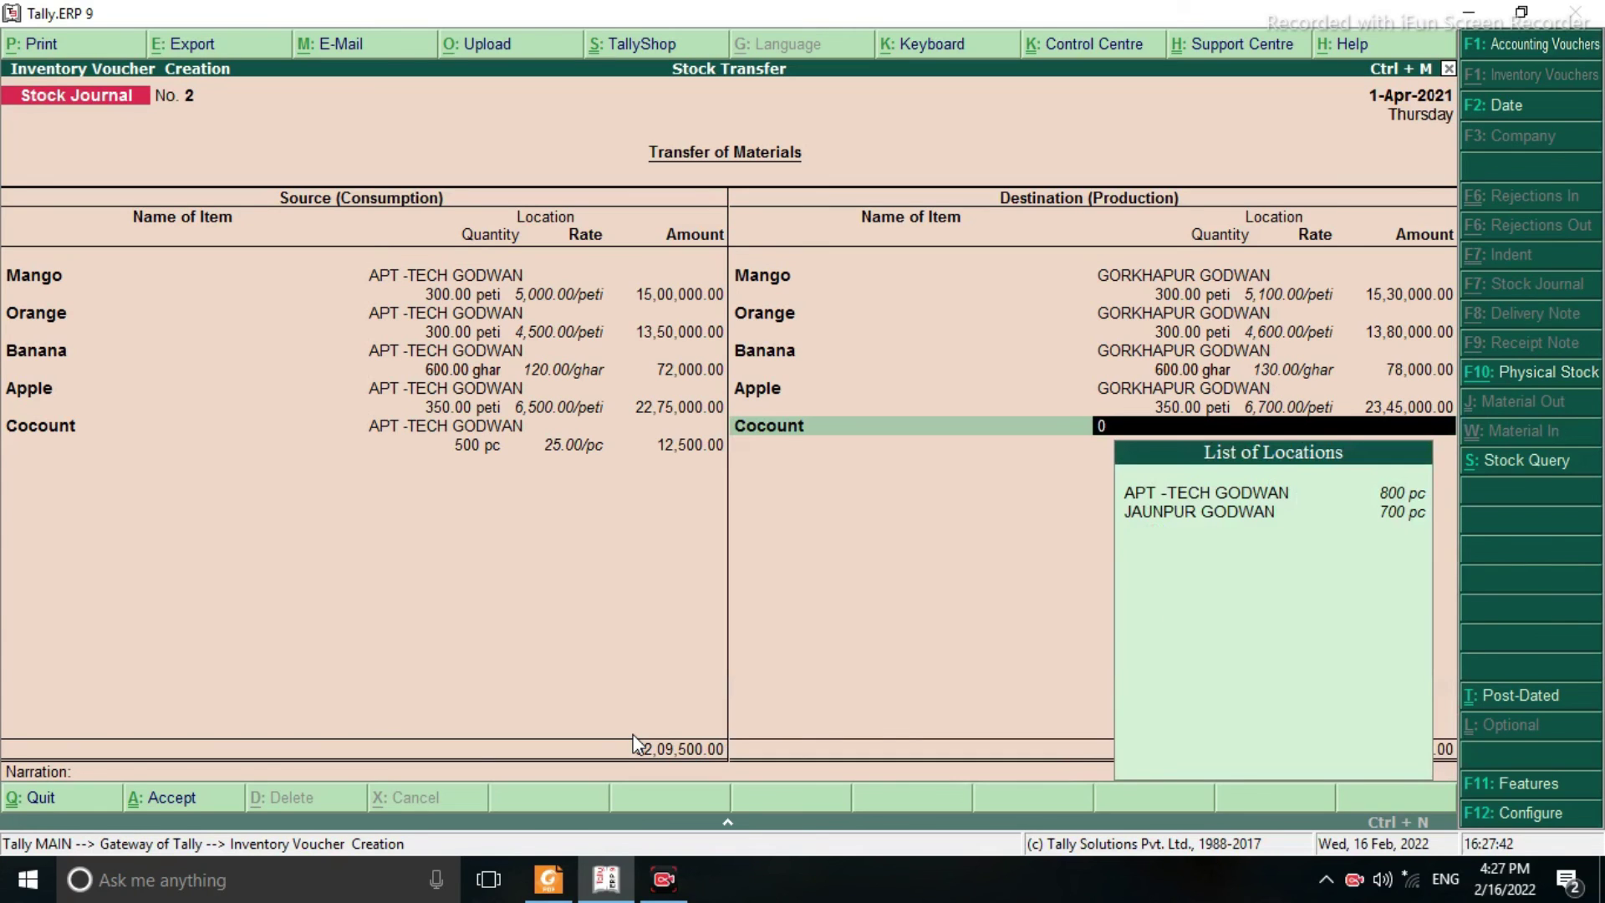
key(Down)
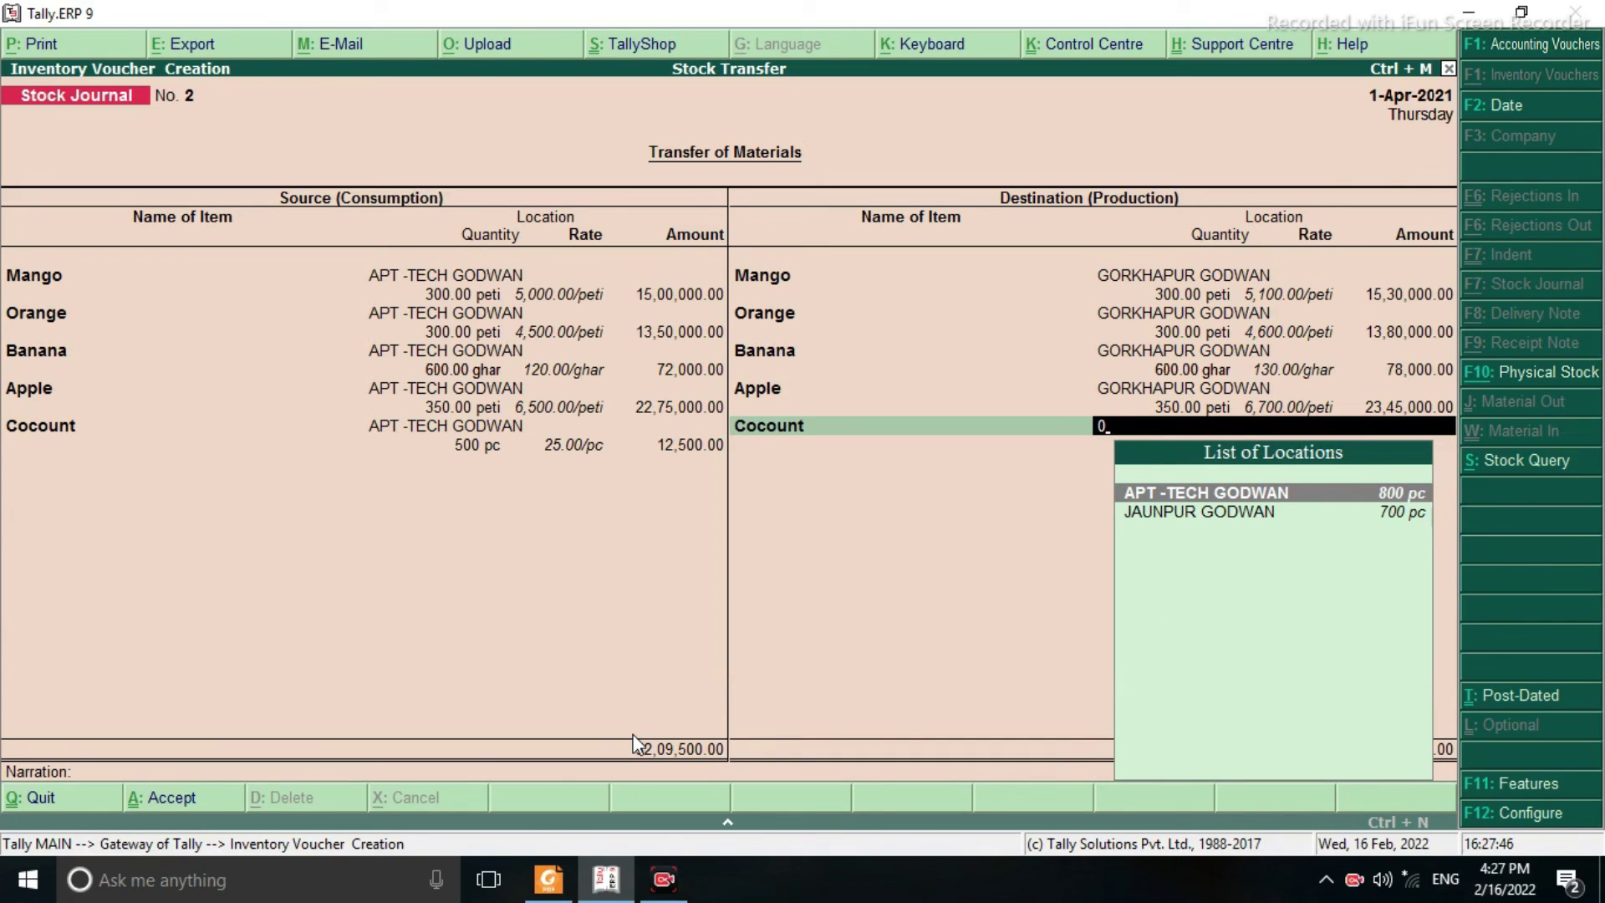
key(BackSpace)
key(Down)
key(Return)
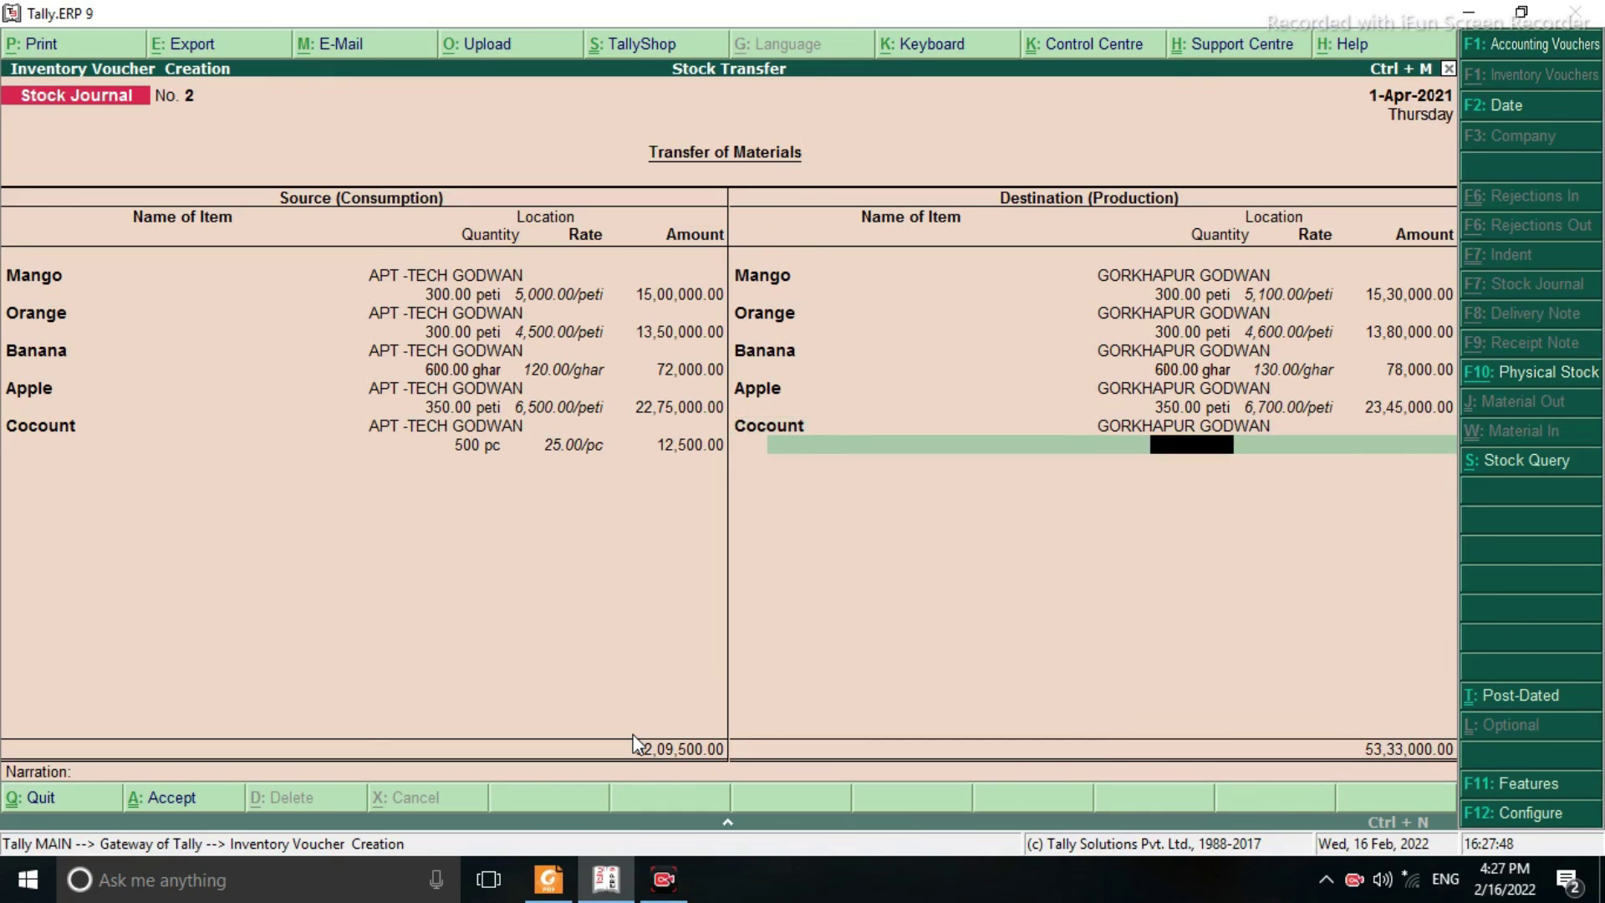
Set the destination Cocount quantity to 500 pc
text(30)
key(Return)
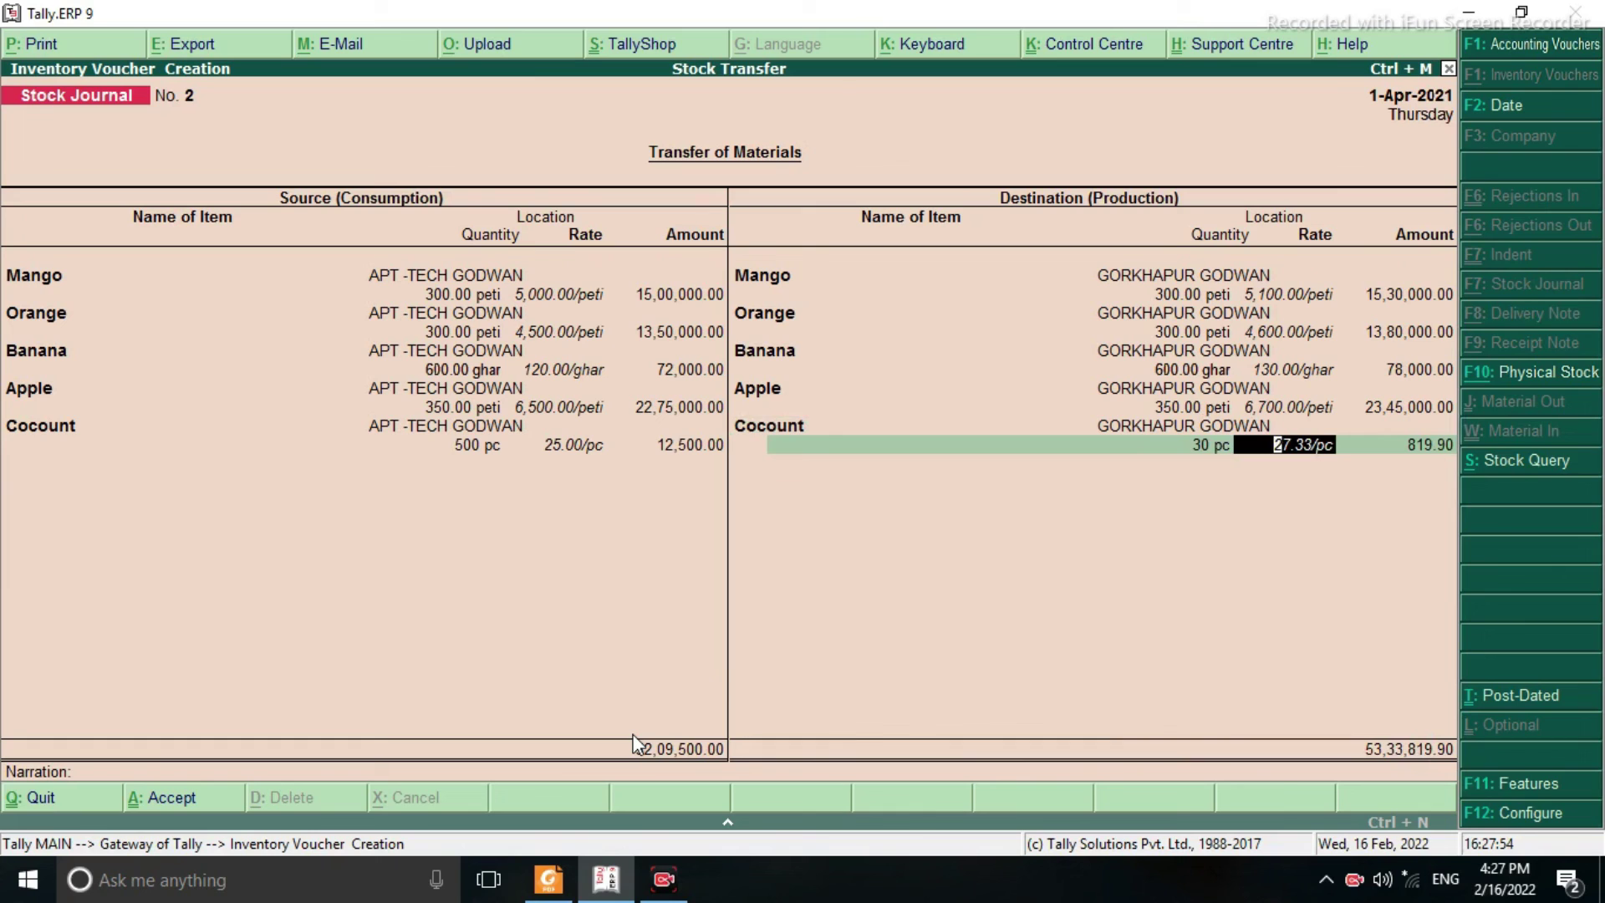
key(BackSpace)
text(500)
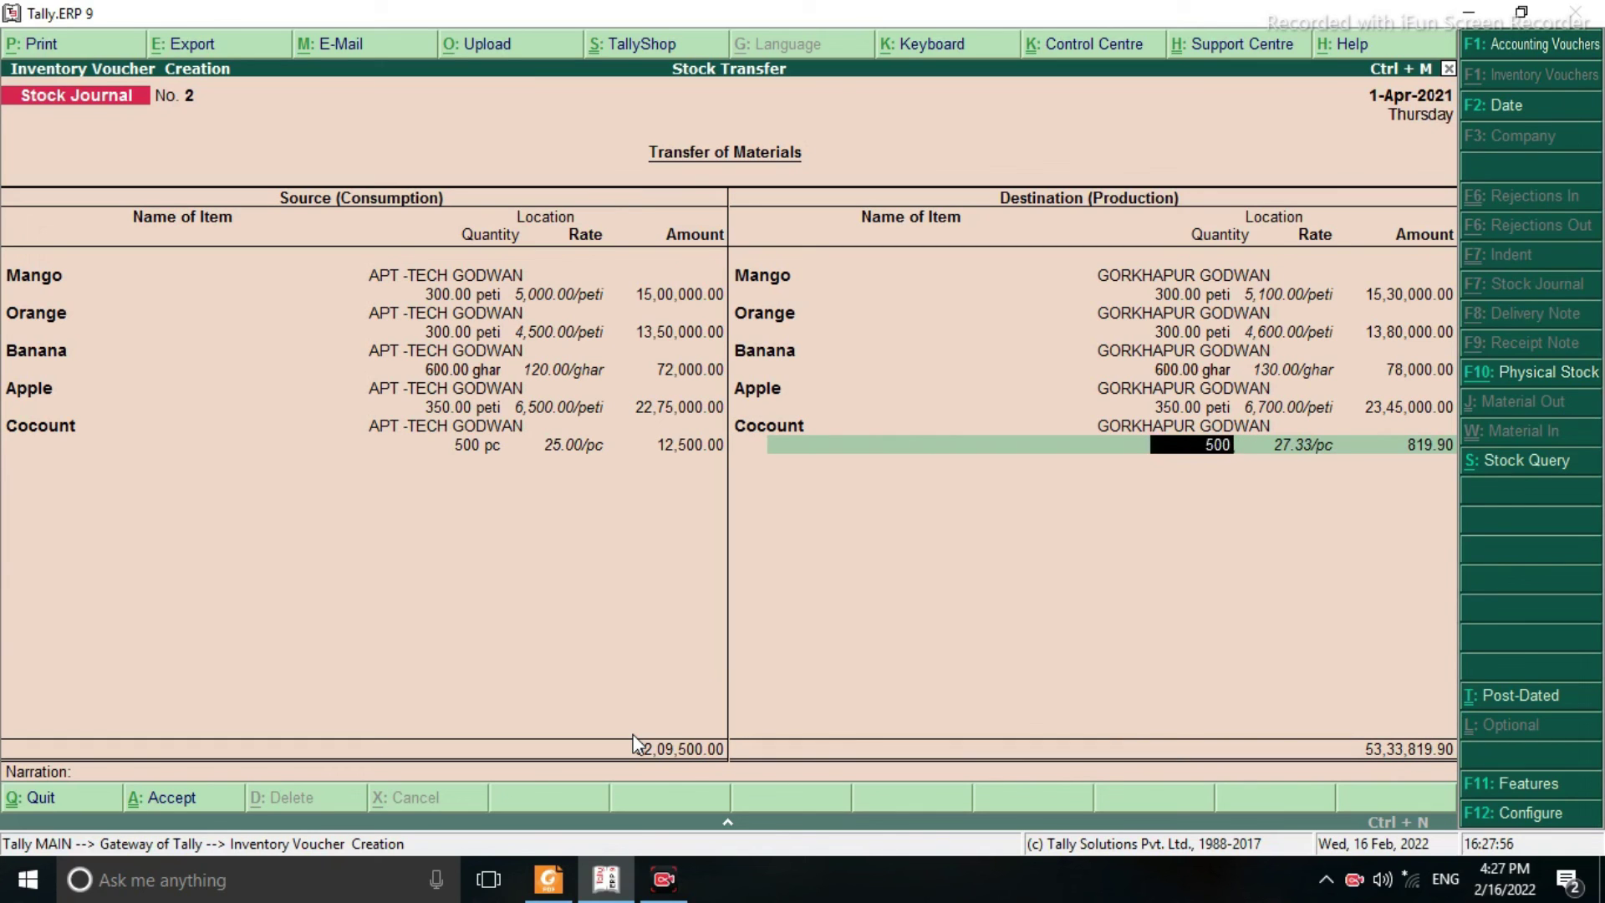
key(Return)
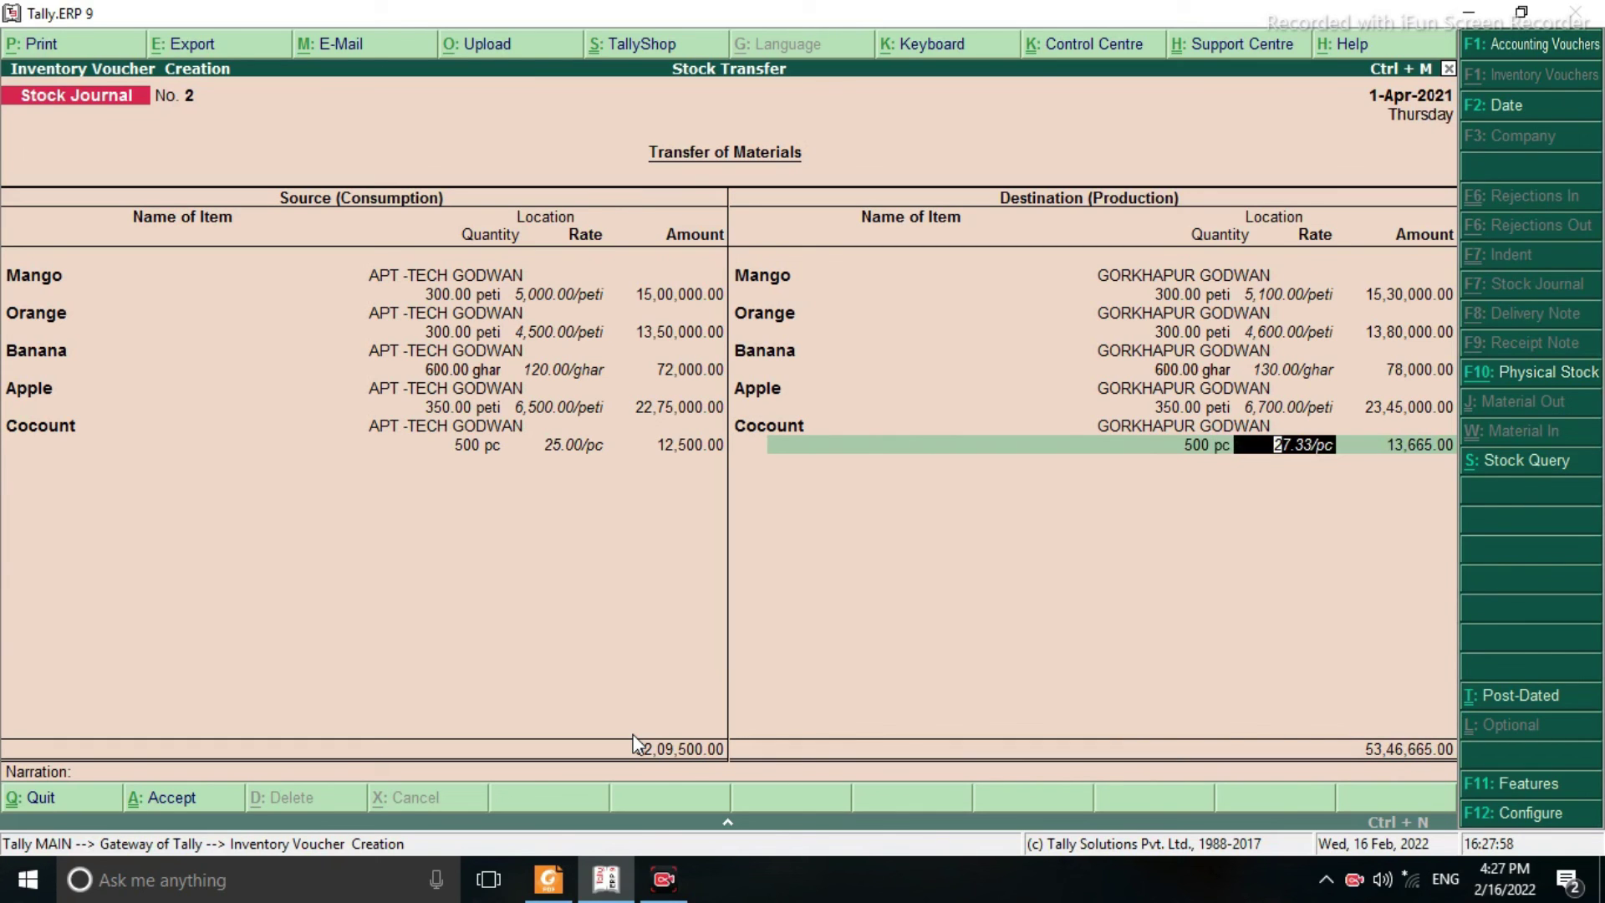
Set the destination Cocount rate to 30 per pc, save the stock journal without a narration, and leave voucher entry
text(30)
key(Return)
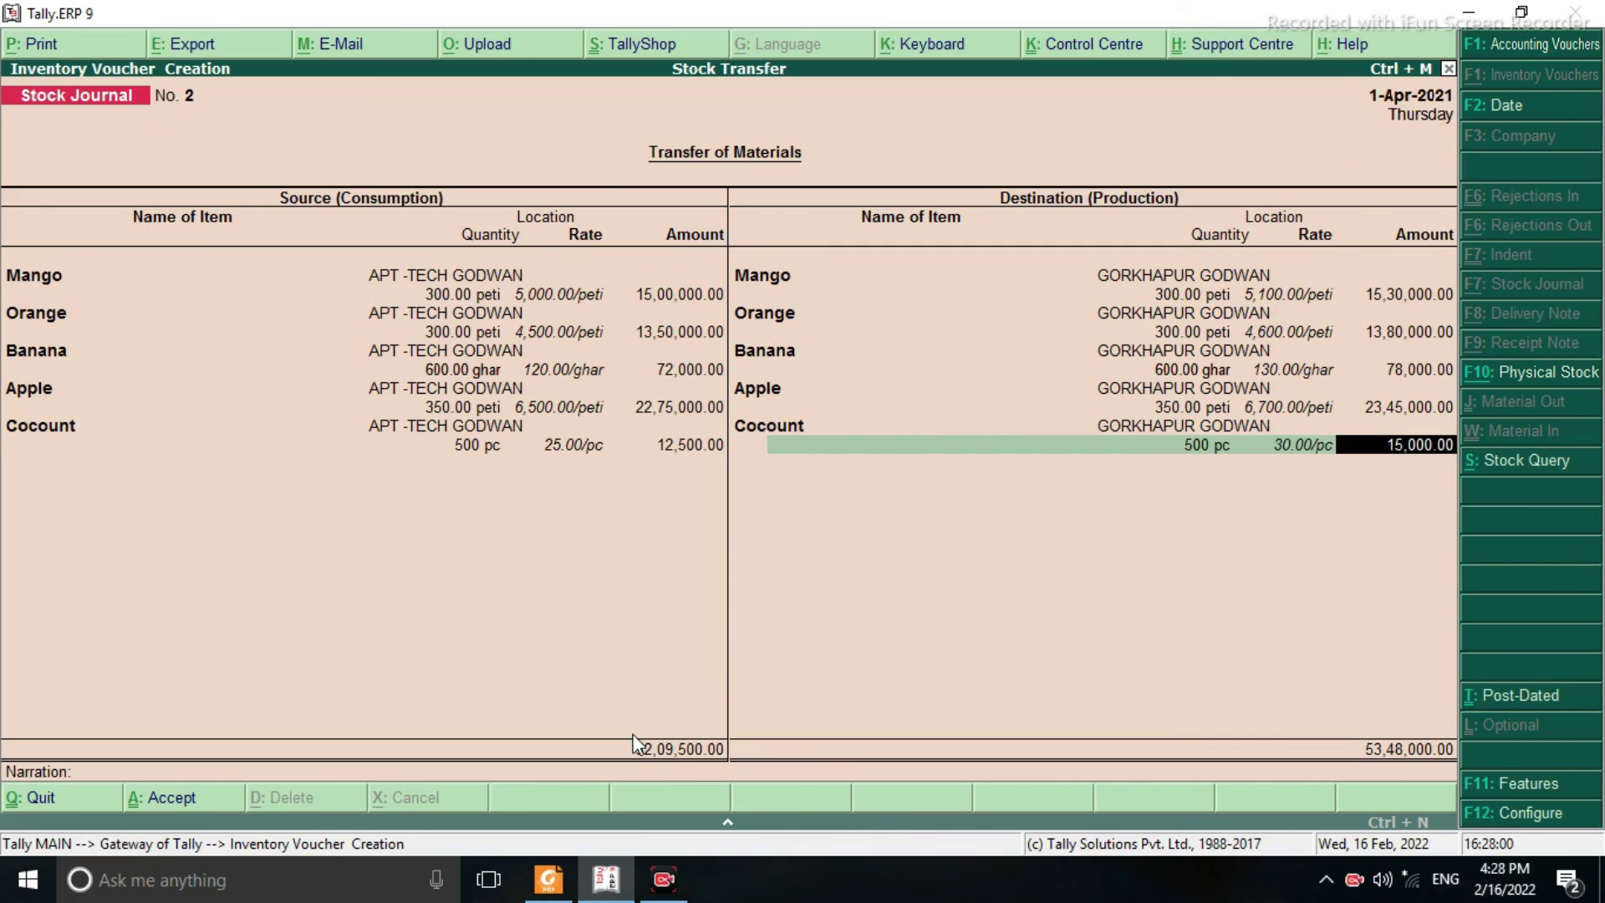
key(Return)
key(Return)
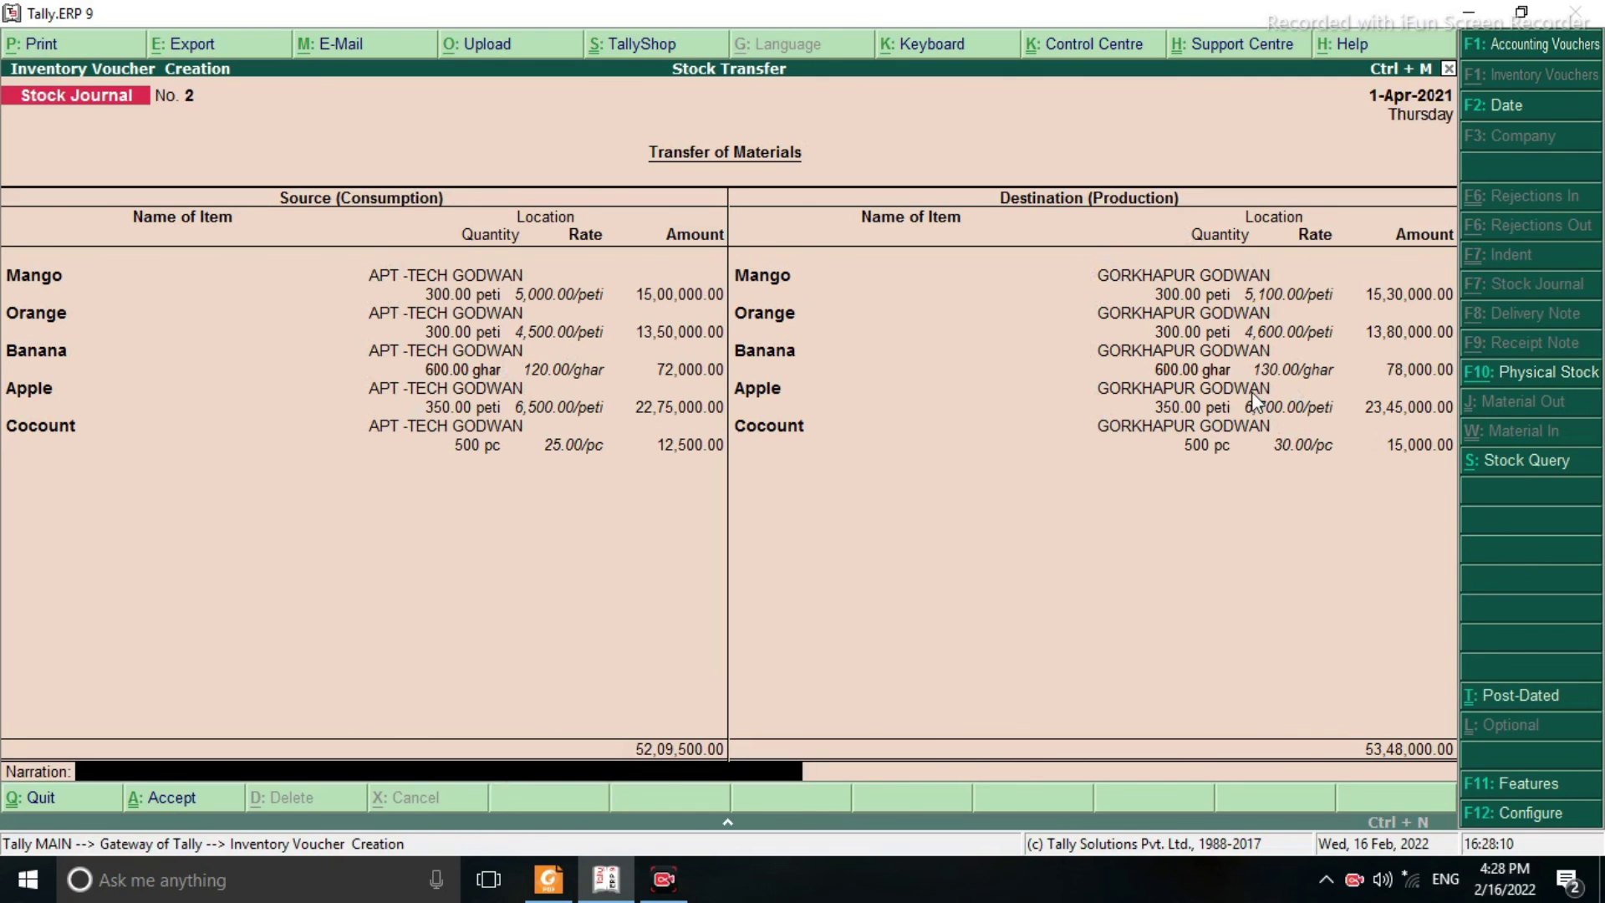
key(Return)
key(Return)
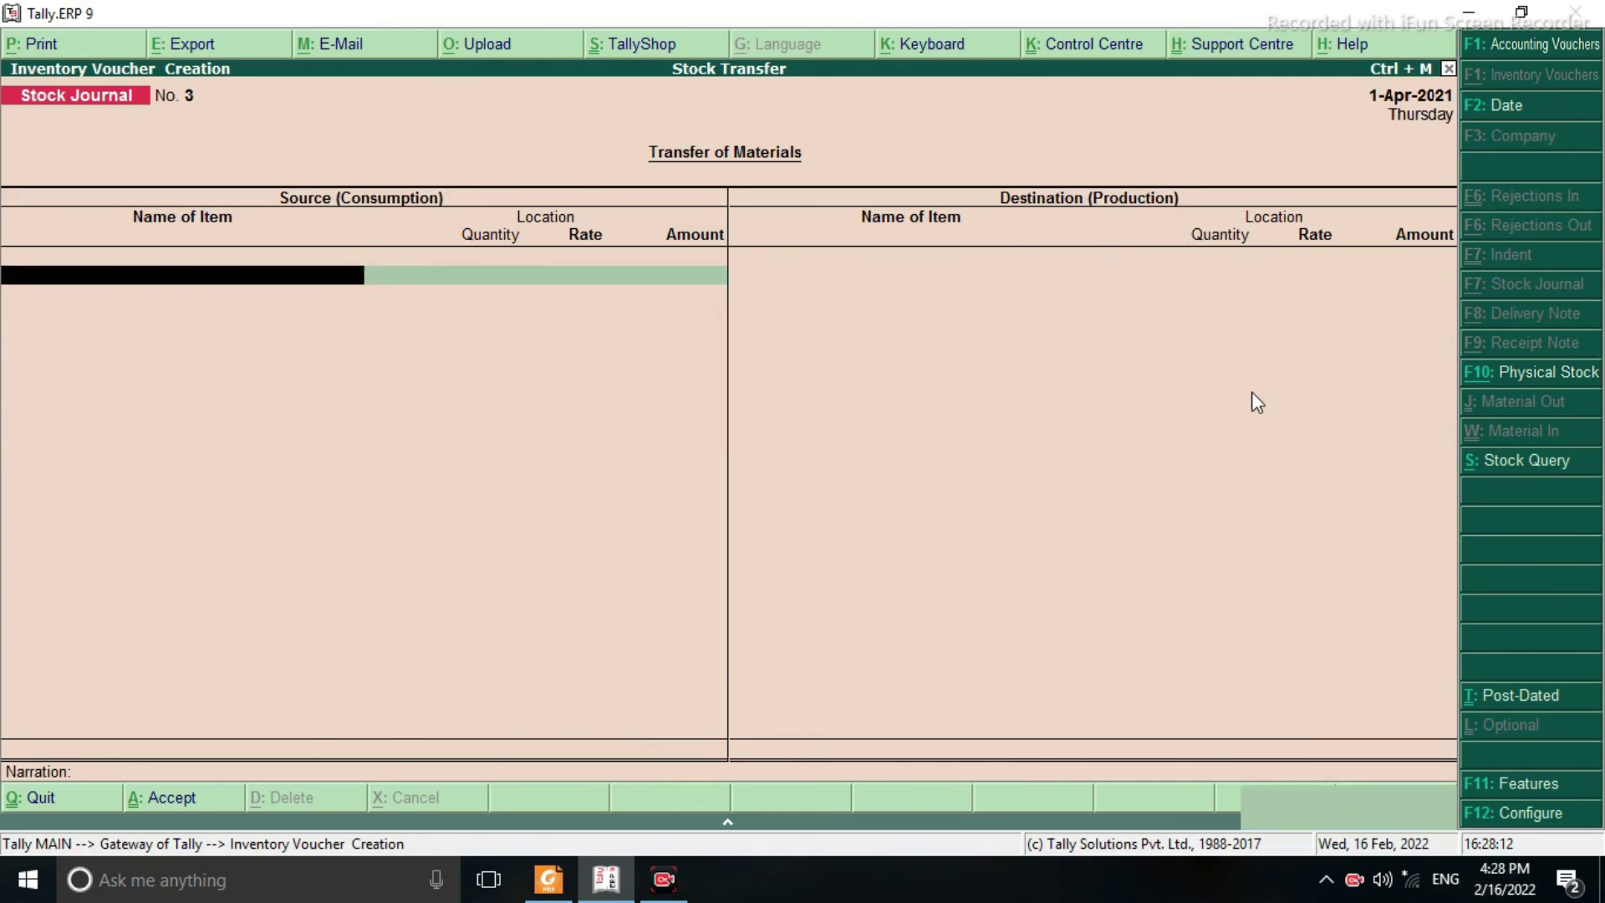
key(Escape)
Open the Locations report in Statements of Inventory to choose a godown
key(Down)
key(Down)
key(Down)
key(Down)
key(Down)
key(Down)
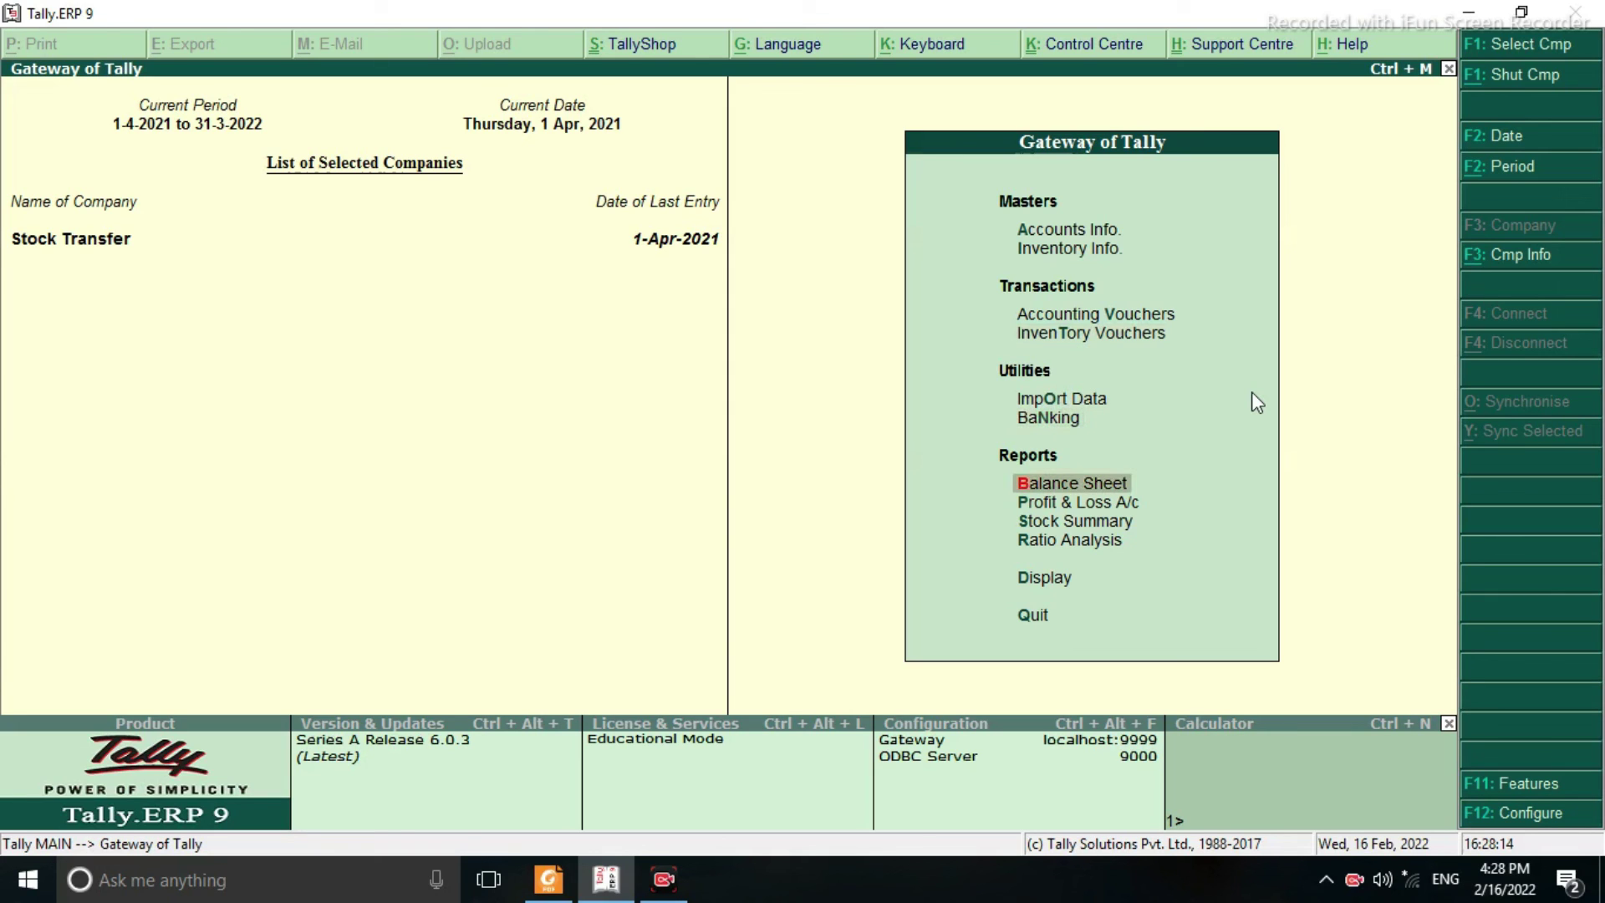
key(Down)
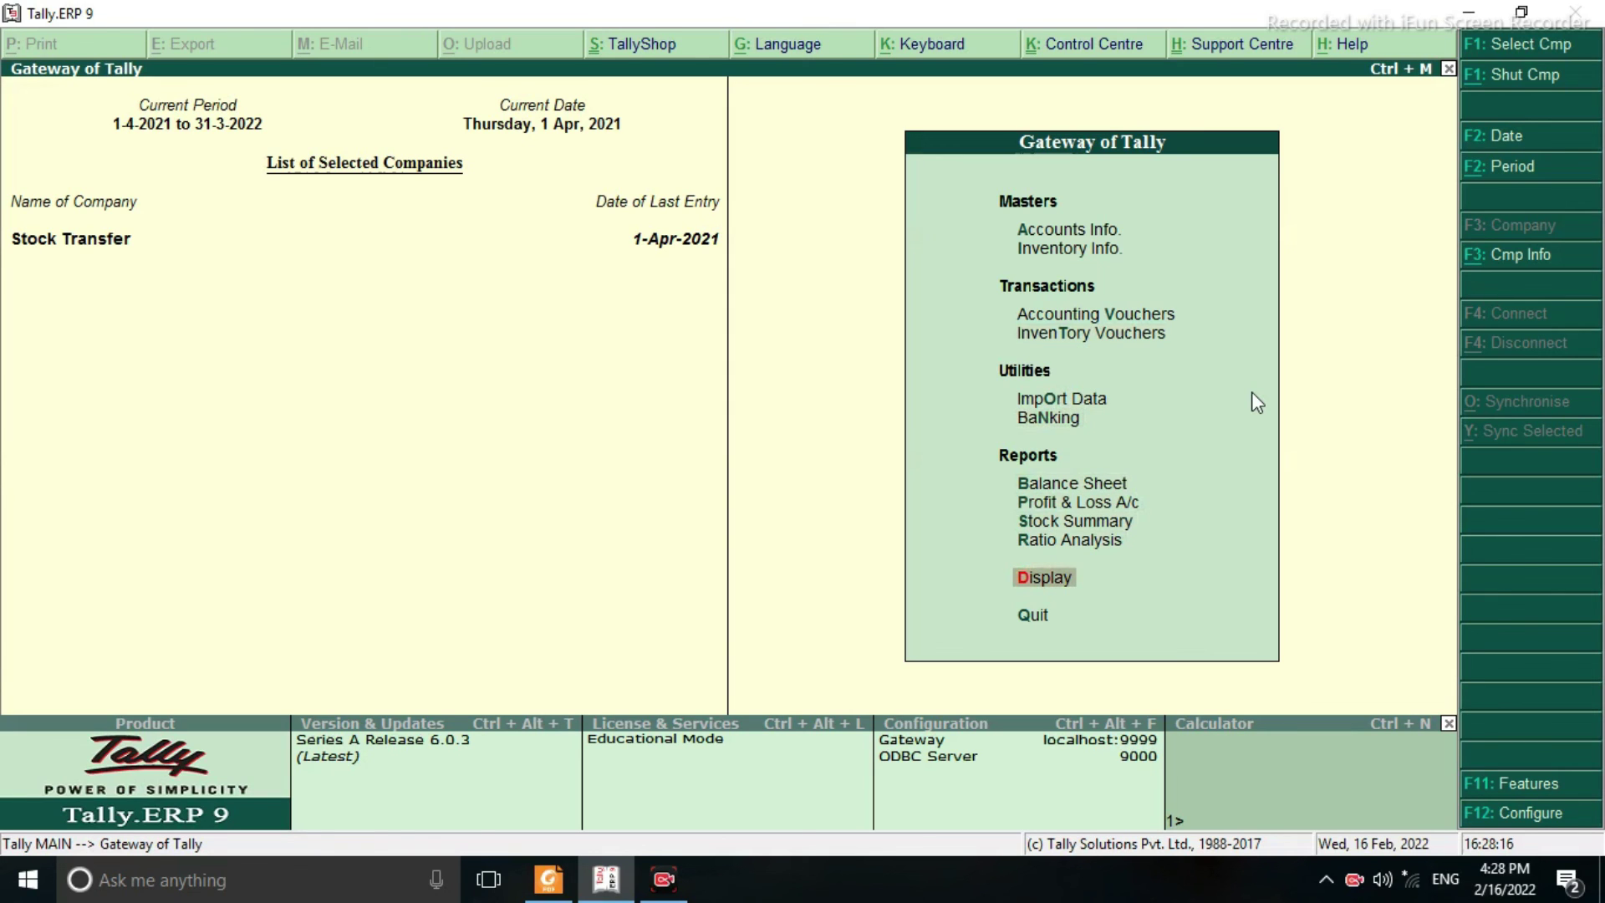
key(Return)
key(Down)
key(Down)
key(Down)
key(Down)
key(Down)
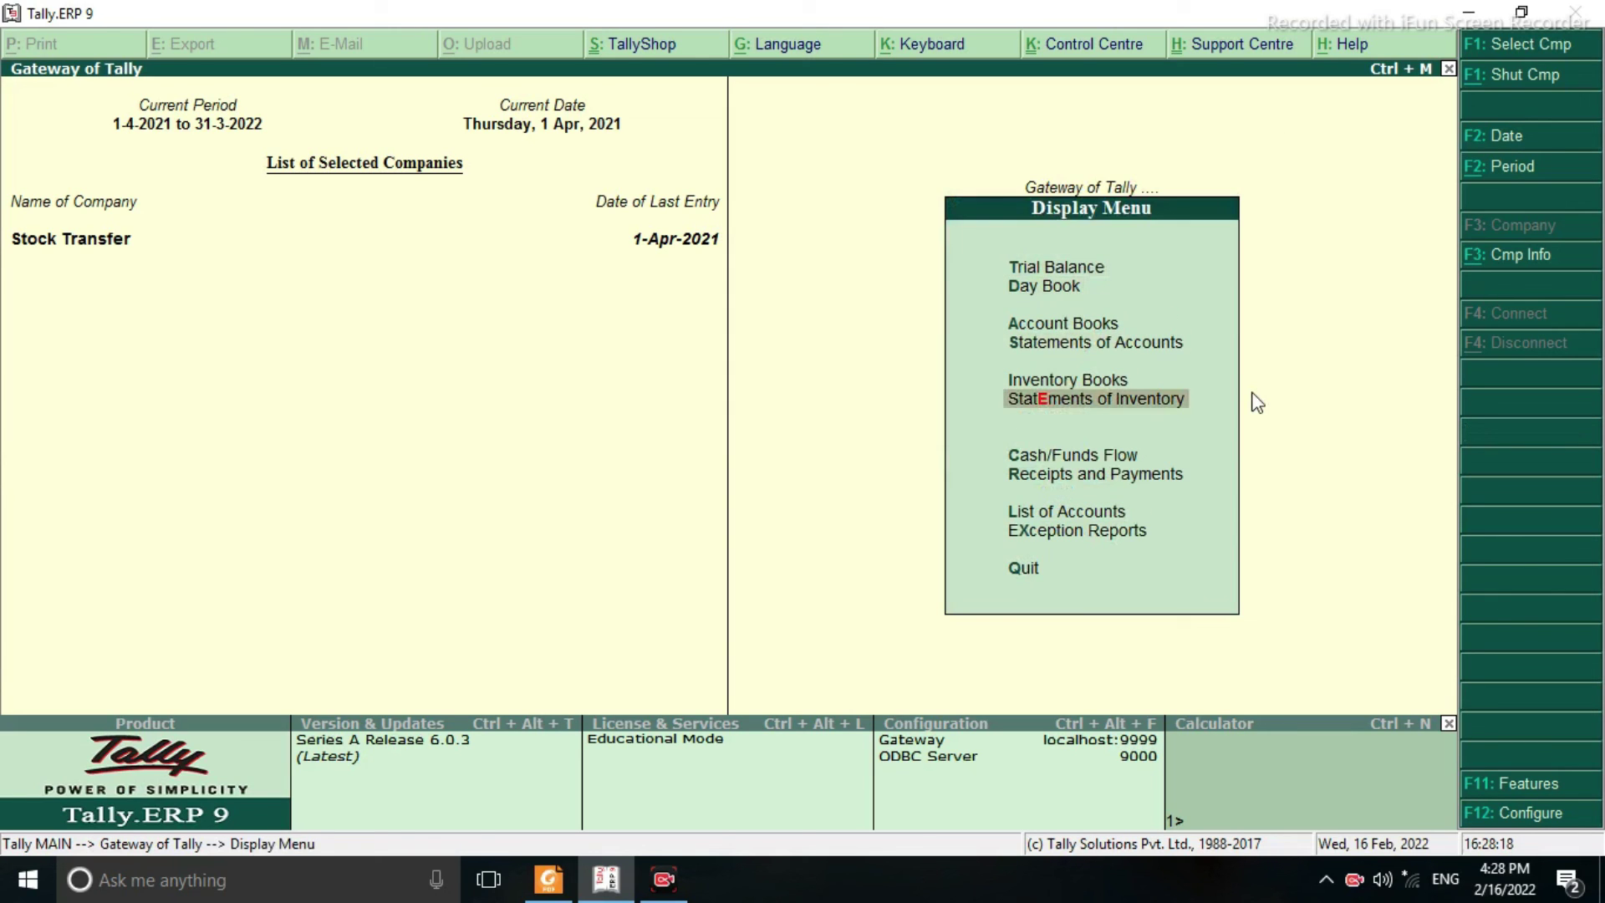
key(Return)
key(Return)
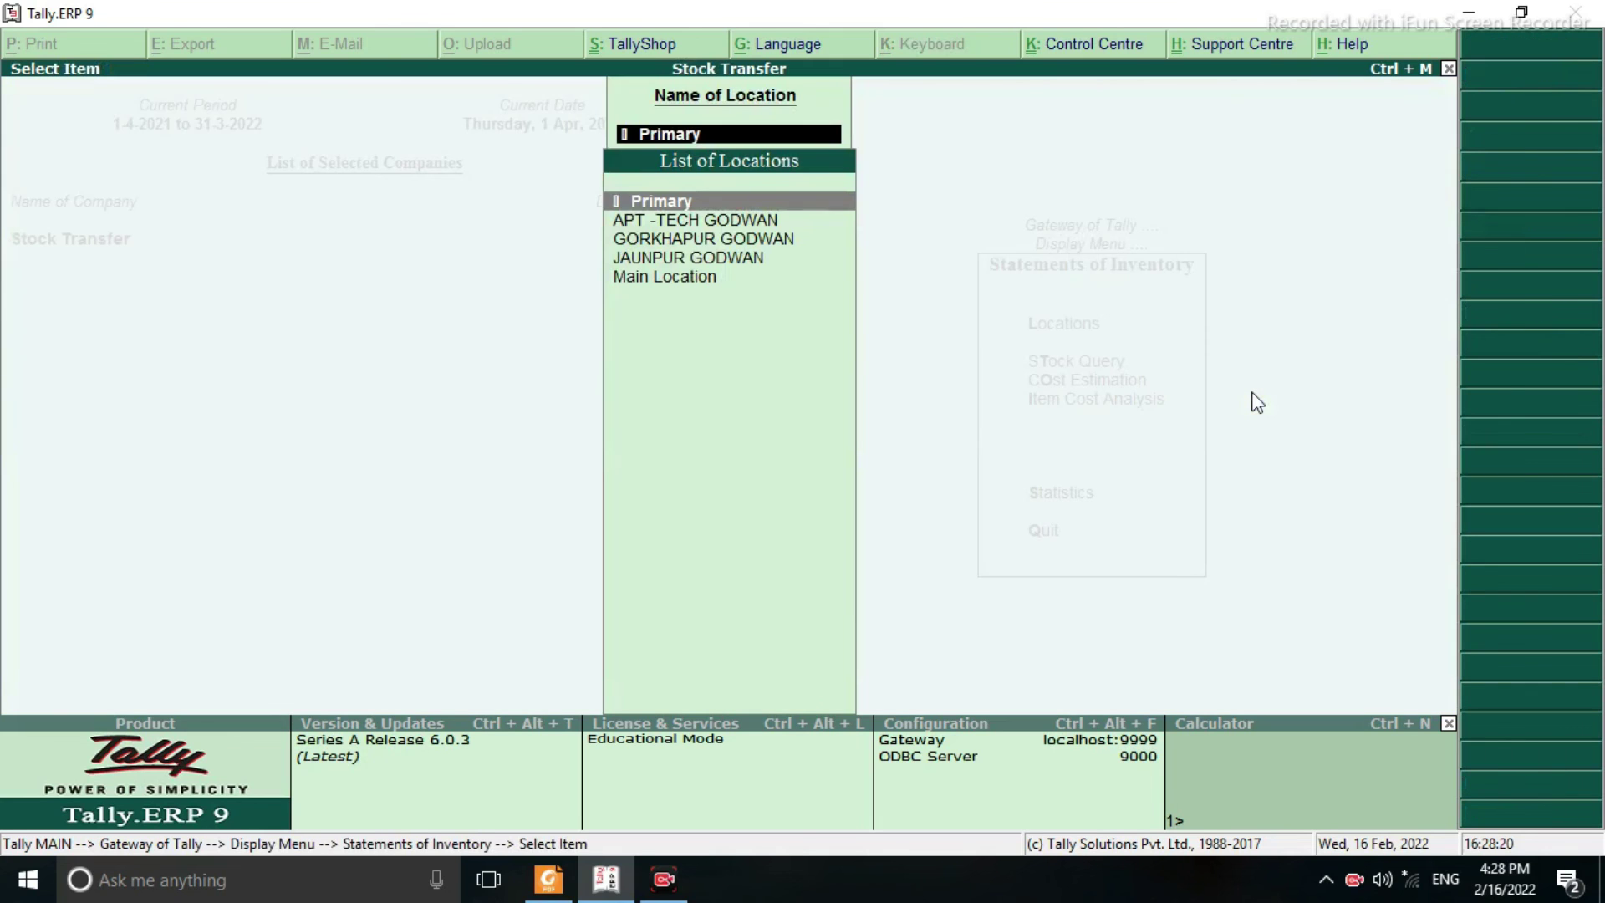
Review the closing quantity, rate and value of each fruit in the APT -TECH GODWAN location summary
key(Down)
key(Return)
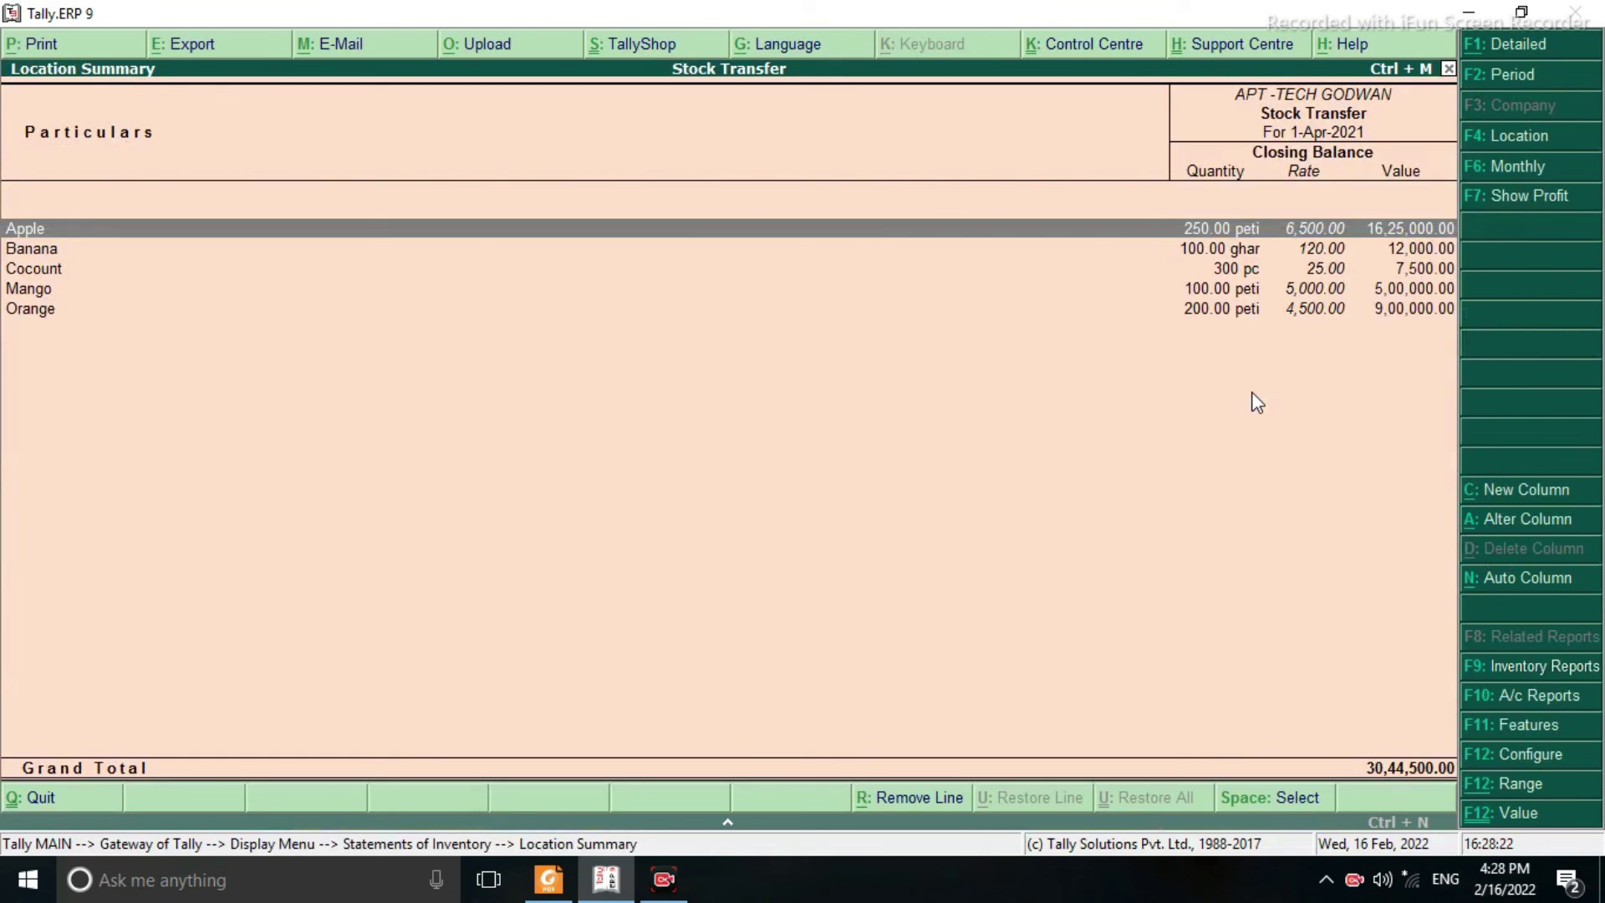
key(Down)
key(Down)
key(Down)
key(Down)
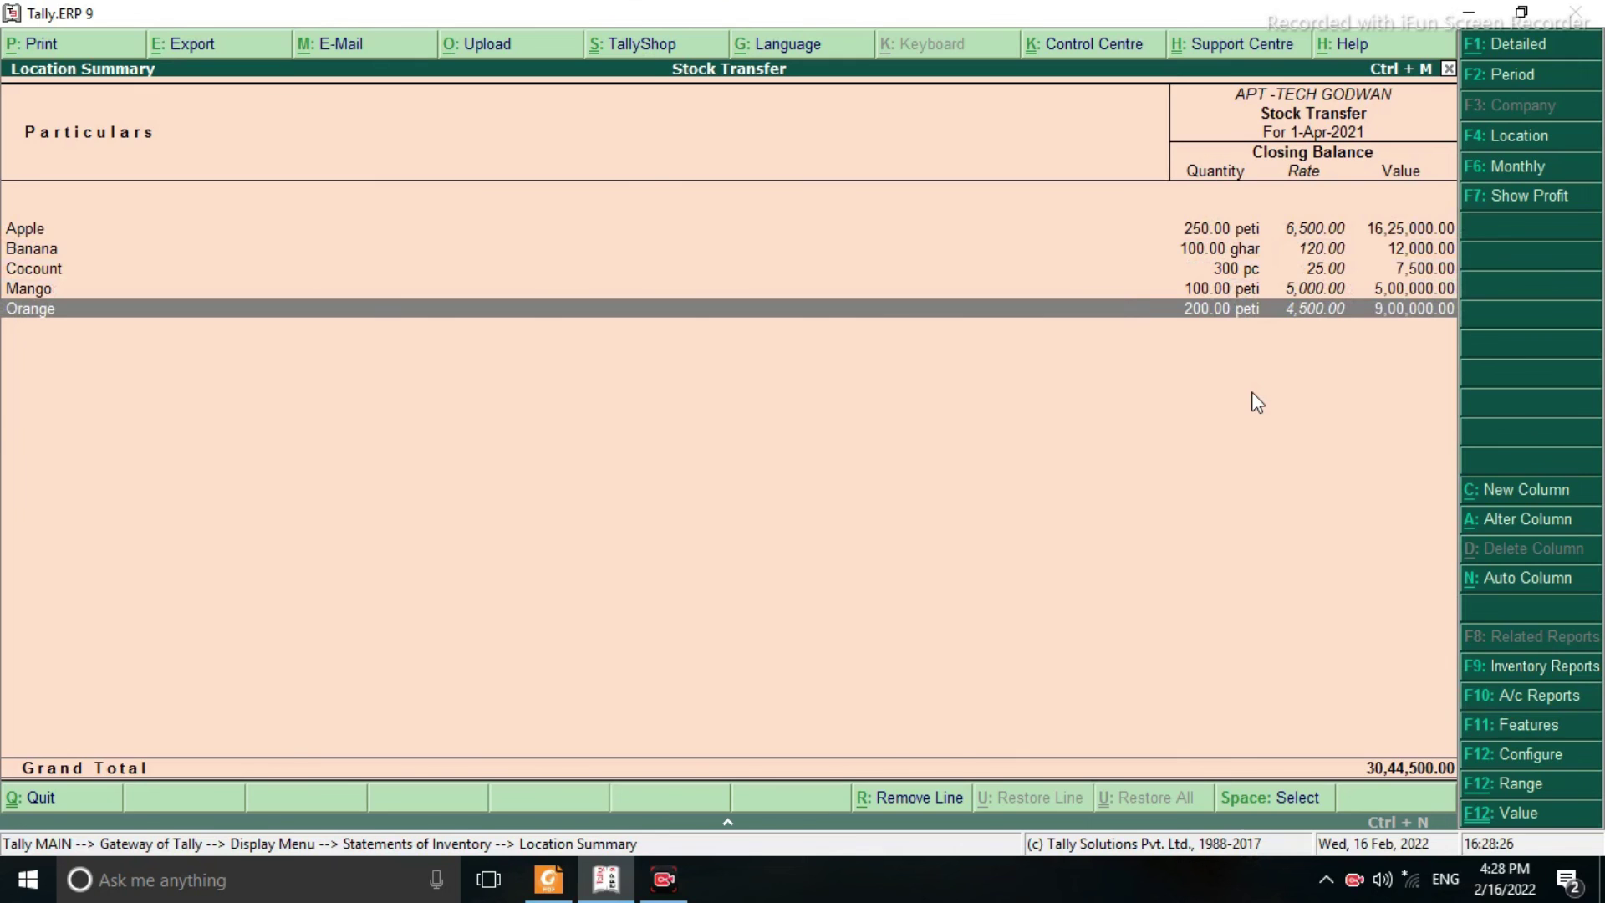
Review the closing balances of all items in the GORKHAPUR GODWAN location summary
key(Escape)
key(Down)
key(Return)
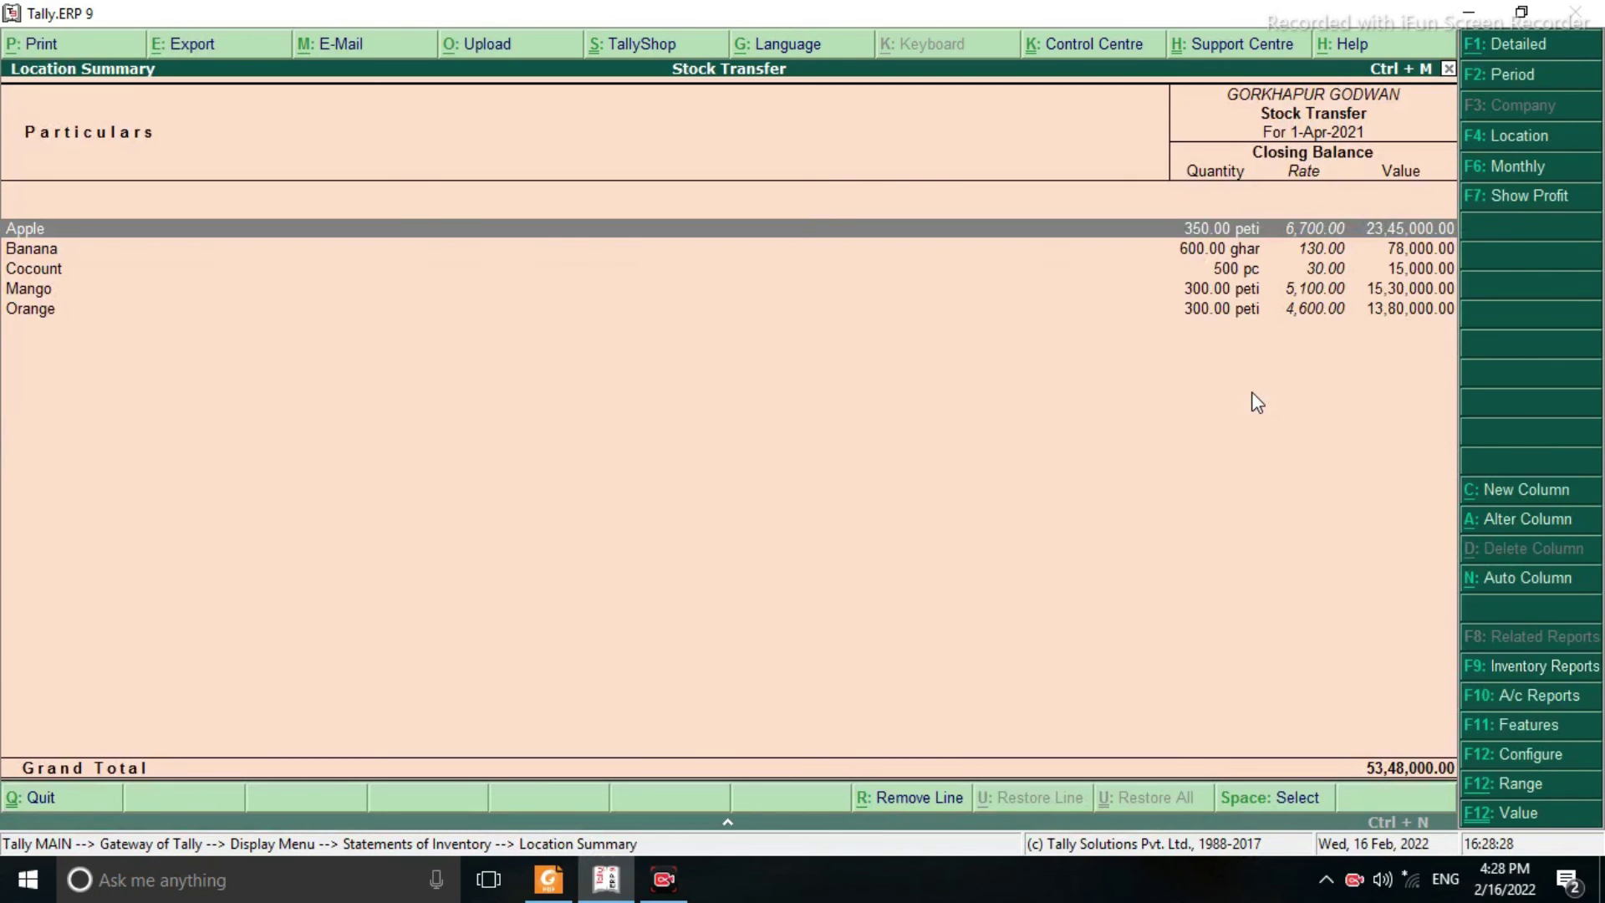
key(Down)
key(Down)
key(Down)
key(Down)
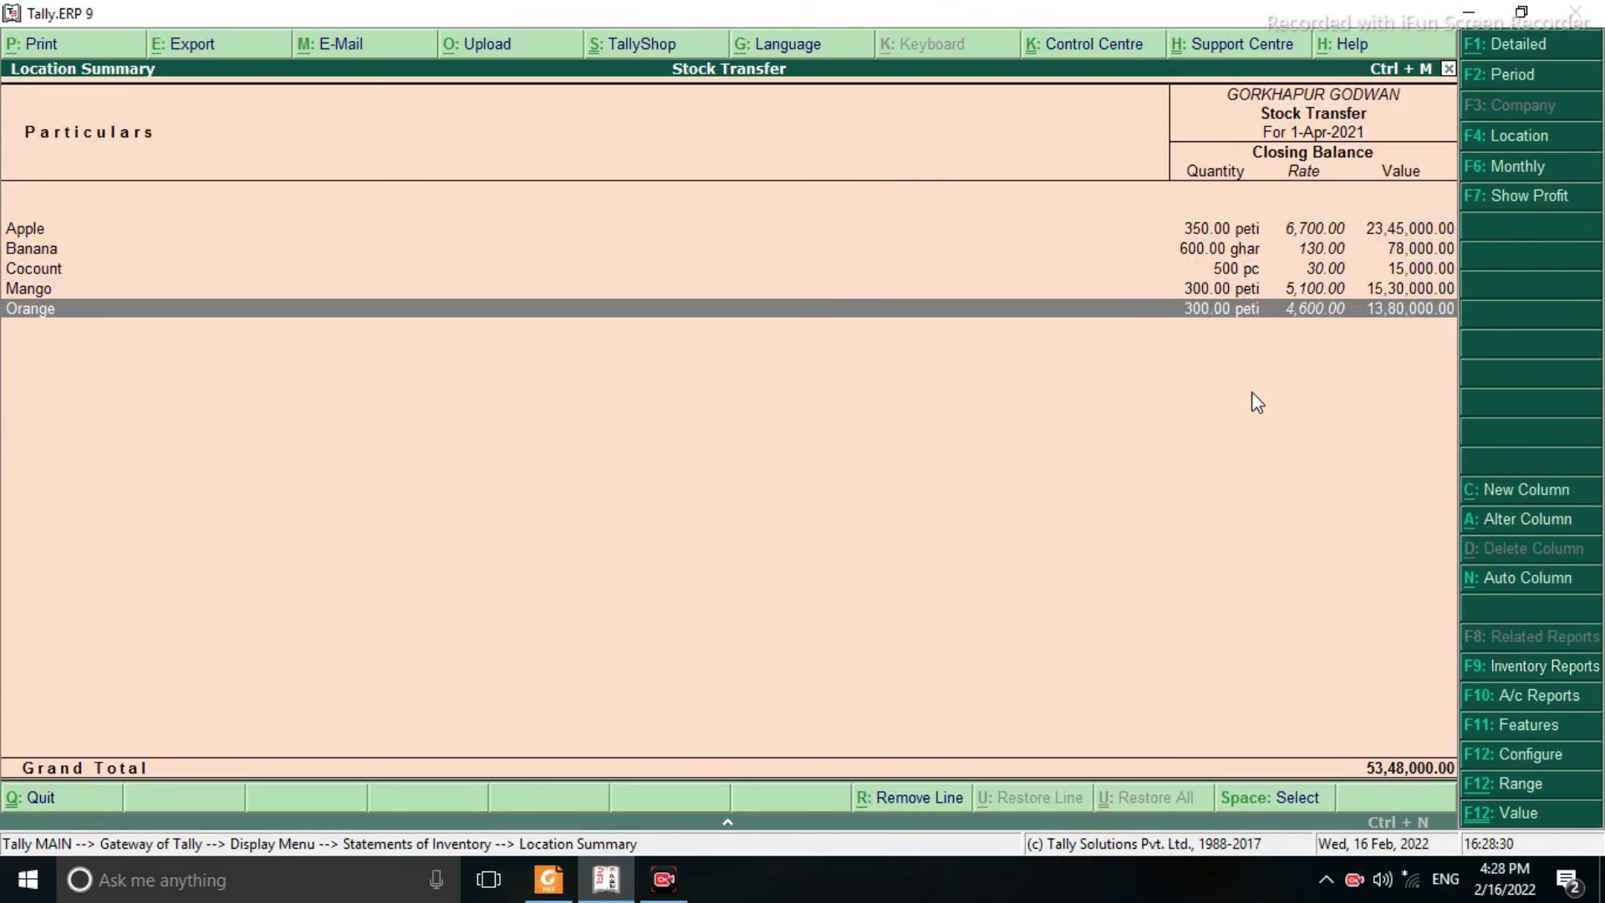
Check the closing stock in the JAUNPUR GODWAN location summary and return to the Gateway of Tally
key(Escape)
key(Down)
key(Down)
key(Up)
key(Return)
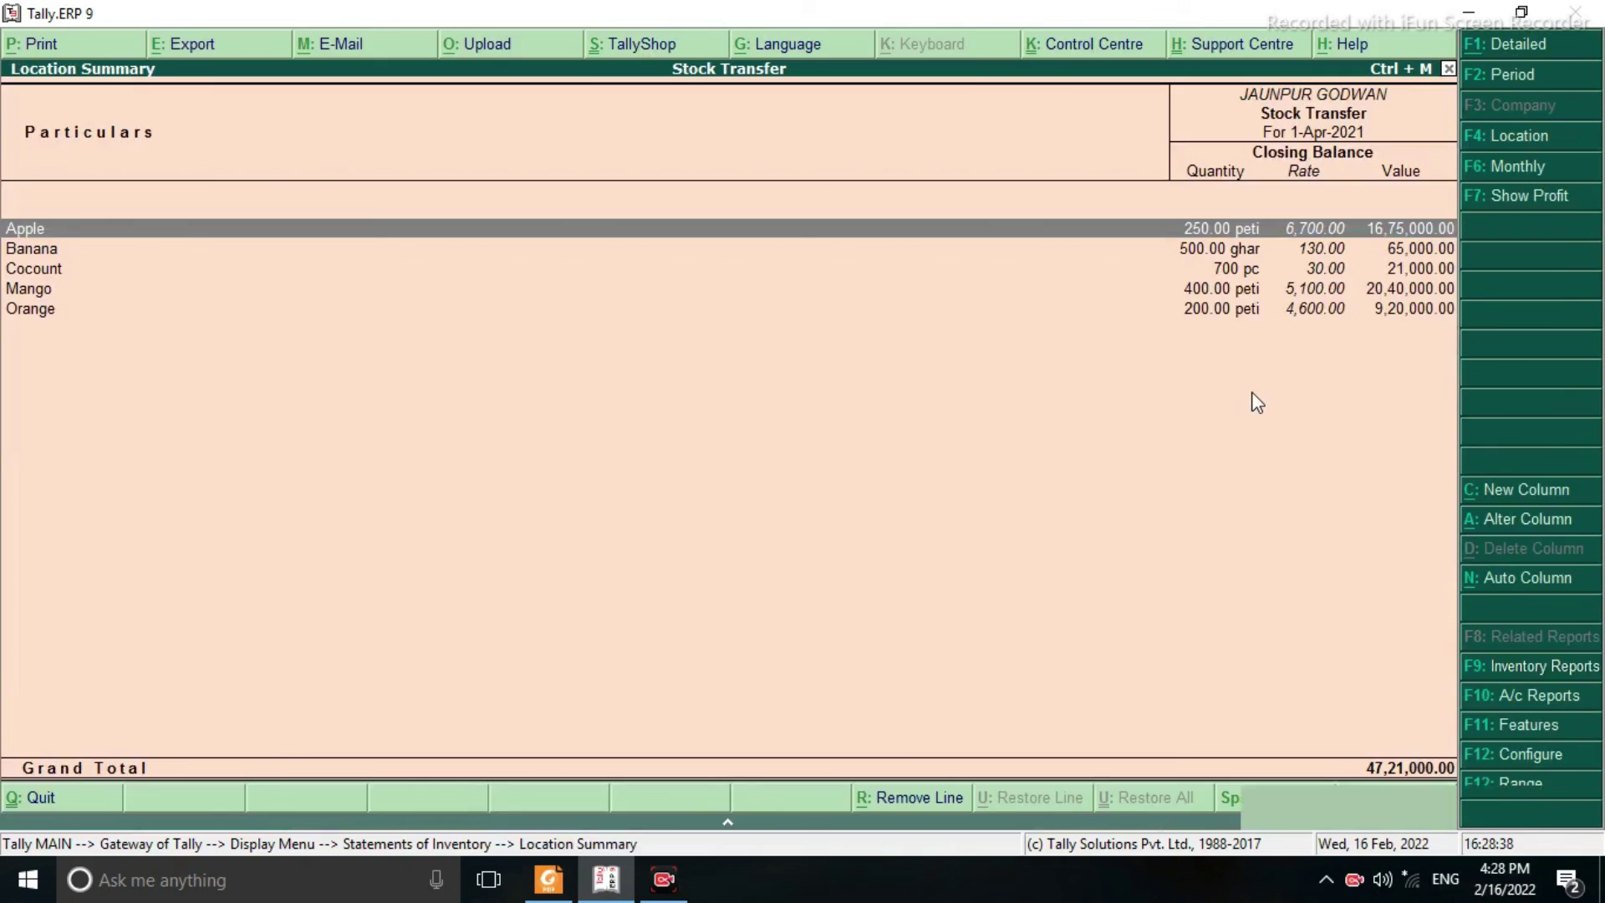
key(Escape)
key(Escape)
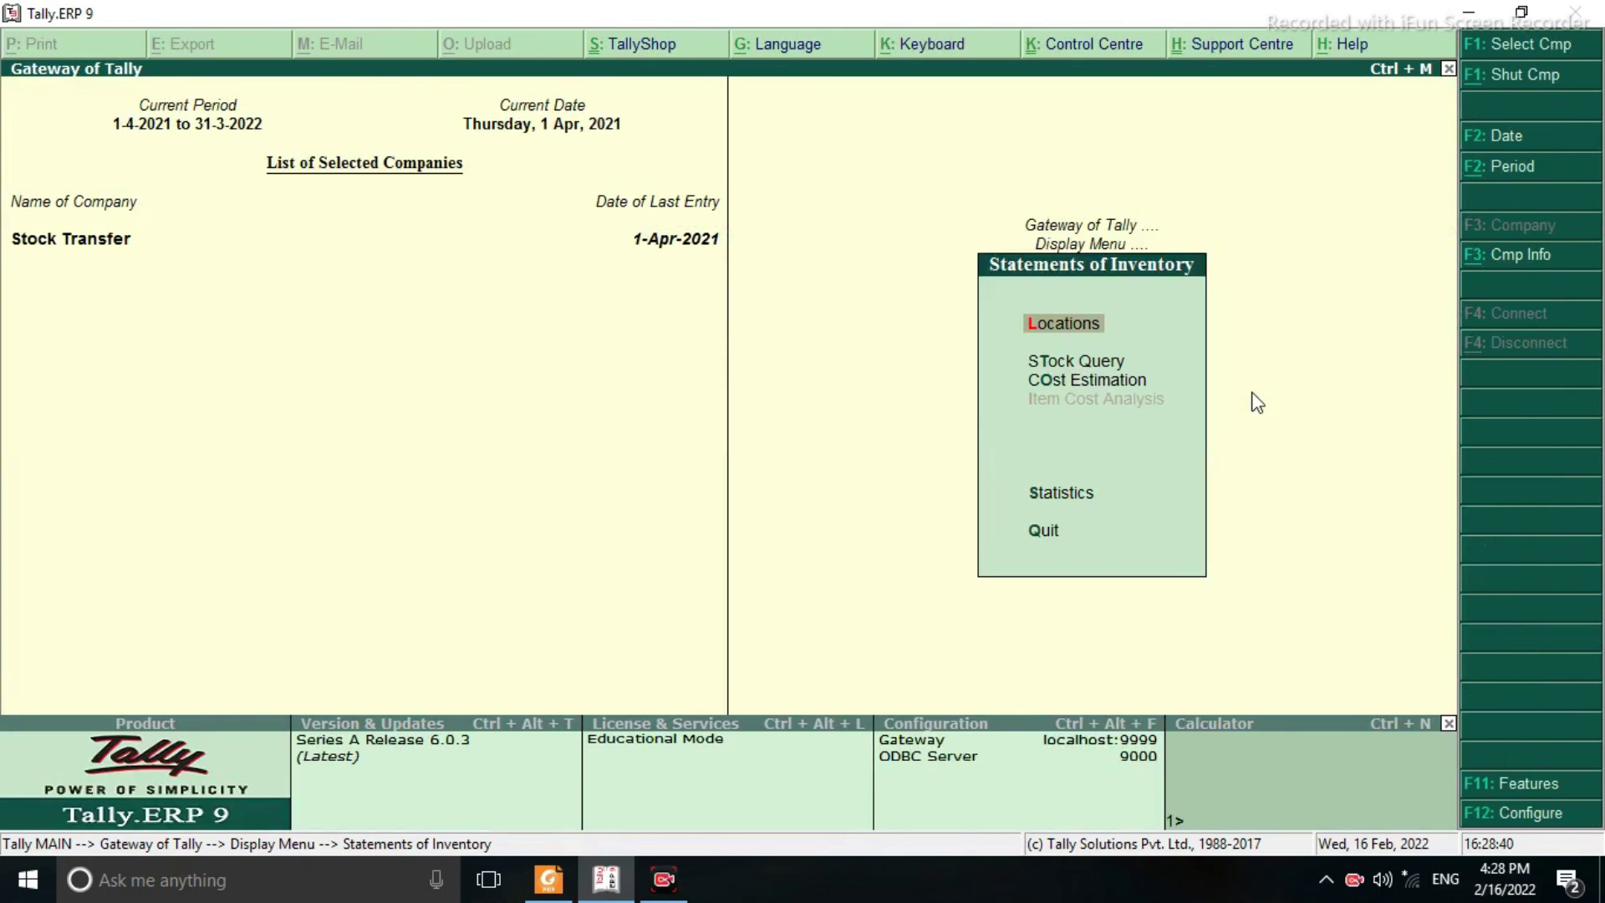
key(Escape)
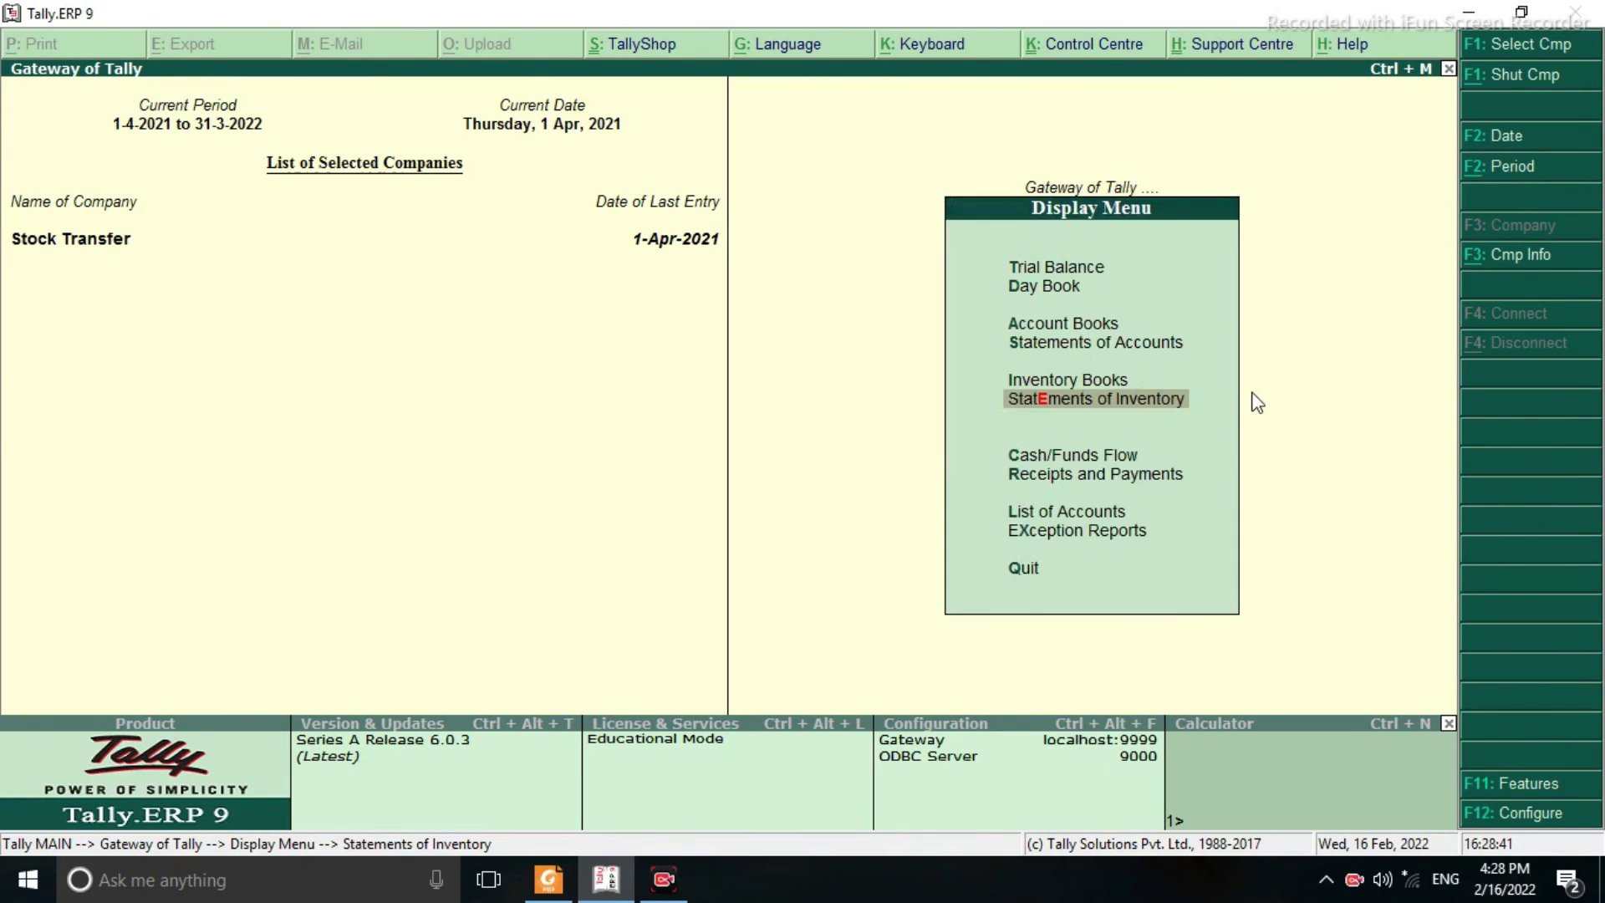
key(Escape)
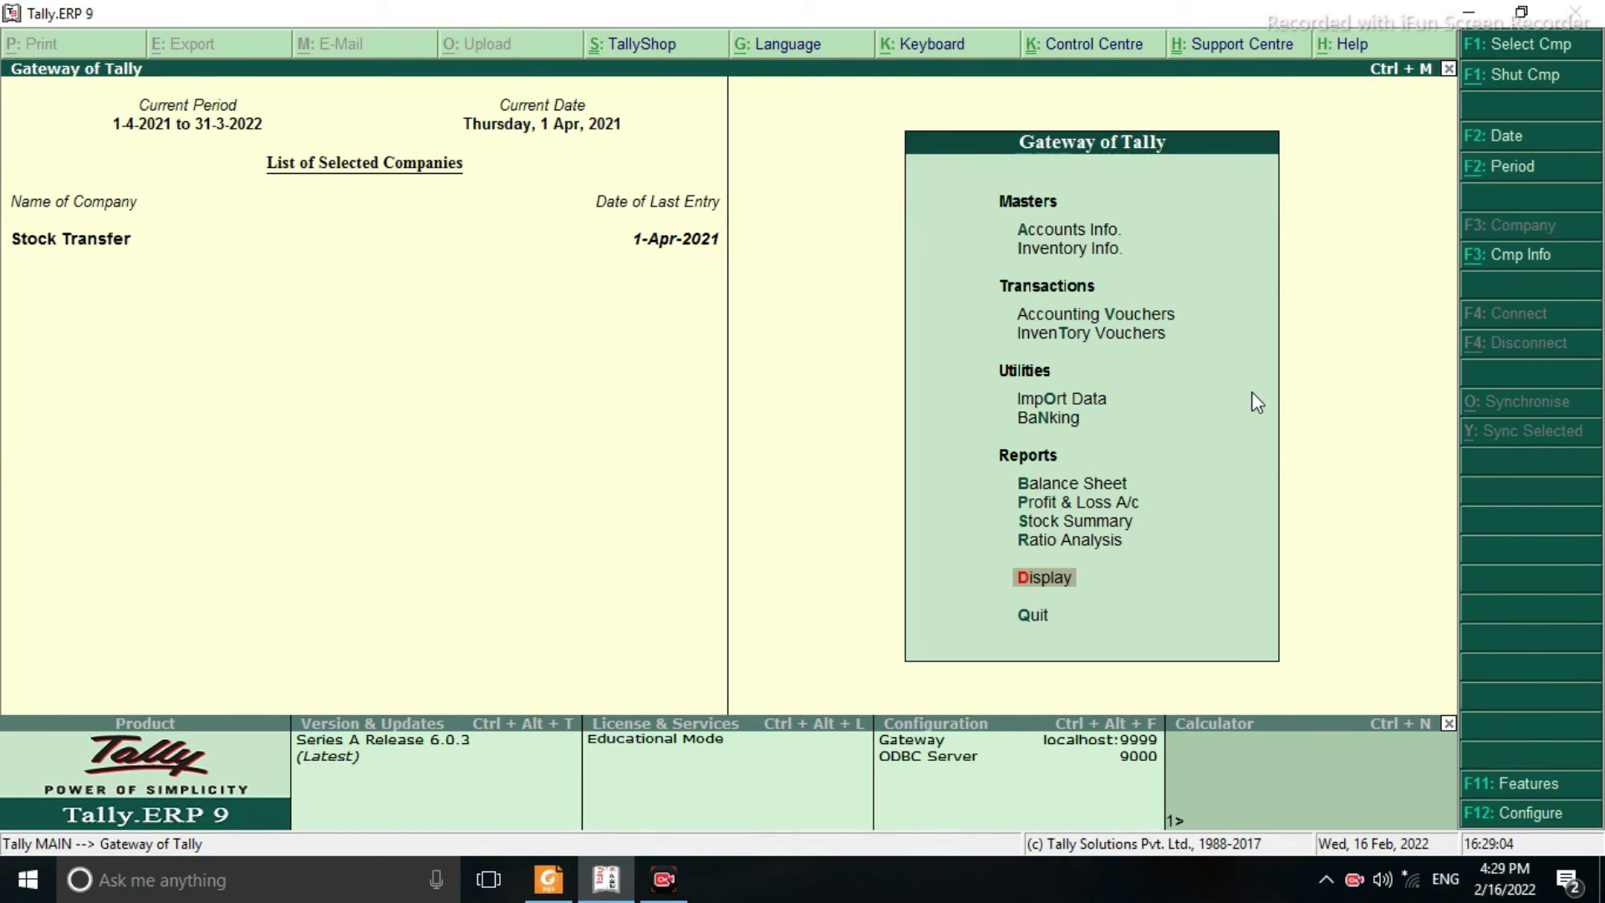
Open the Stock Transfers register from Inventory Books and list the April stock journal vouchers
key(Return)
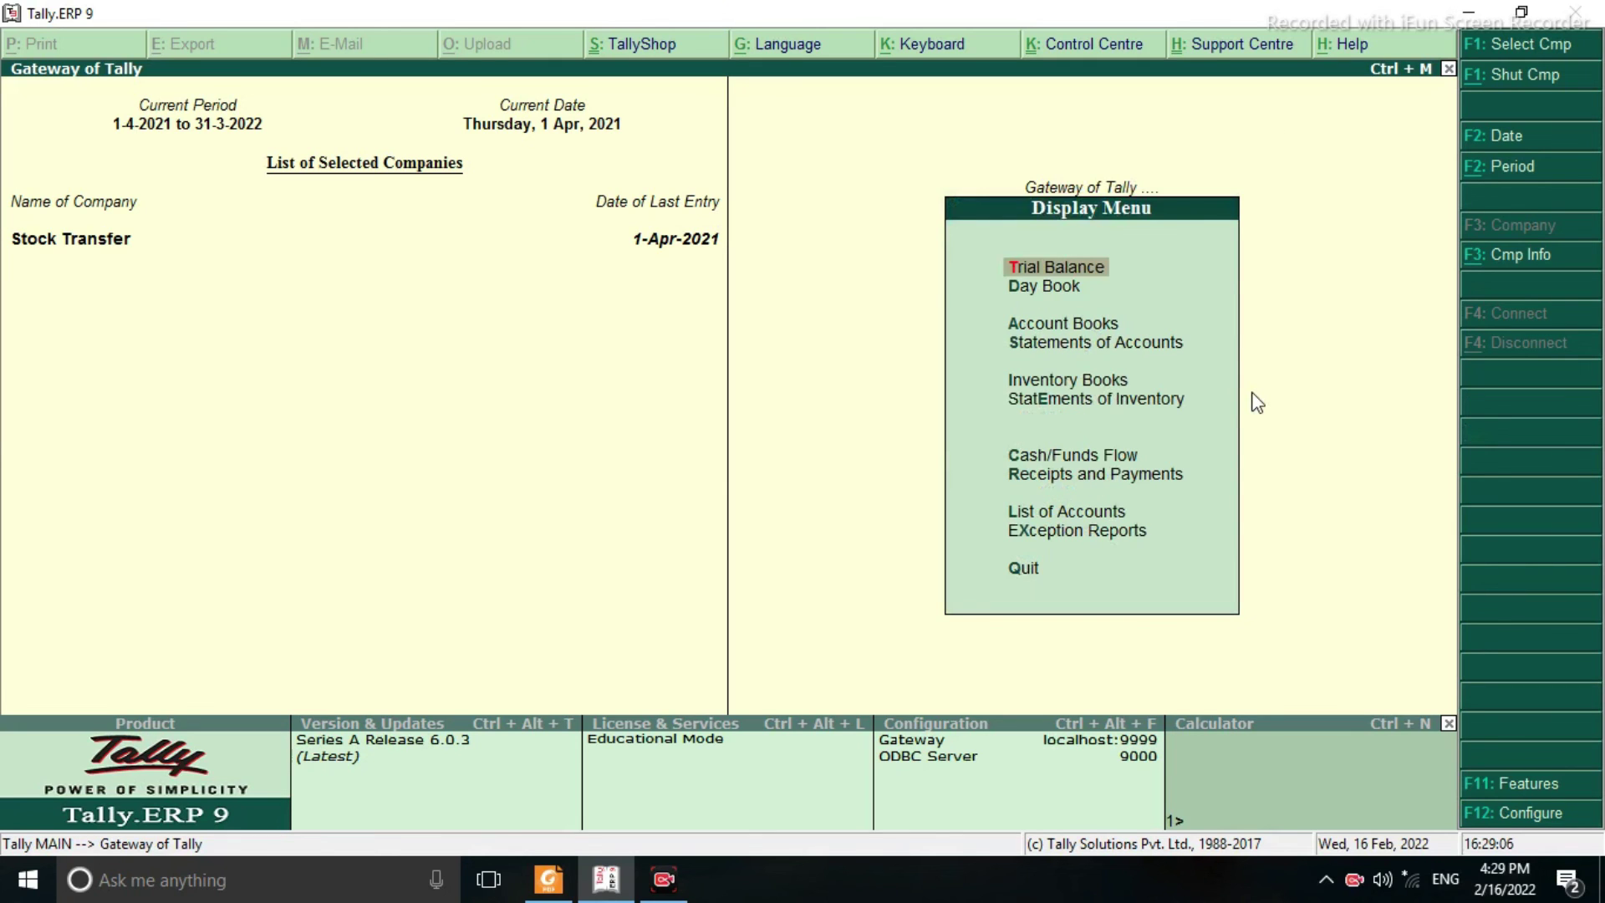
key(Down)
key(Down)
key(Down)
key(Down)
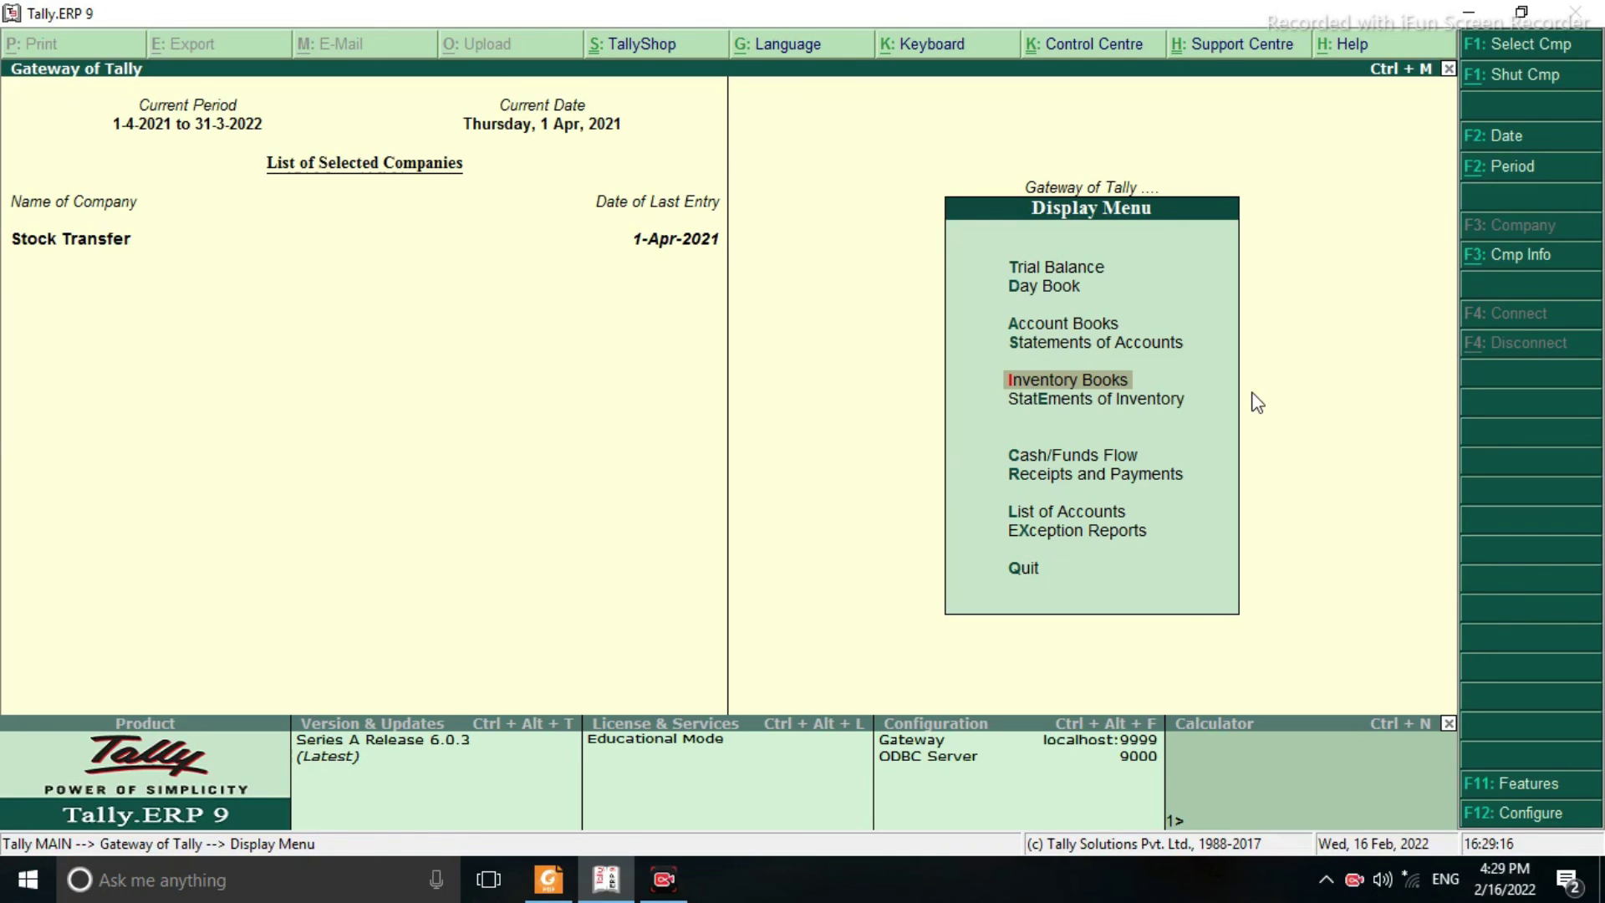
key(Return)
key(Down)
key(Down)
key(Down)
key(Up)
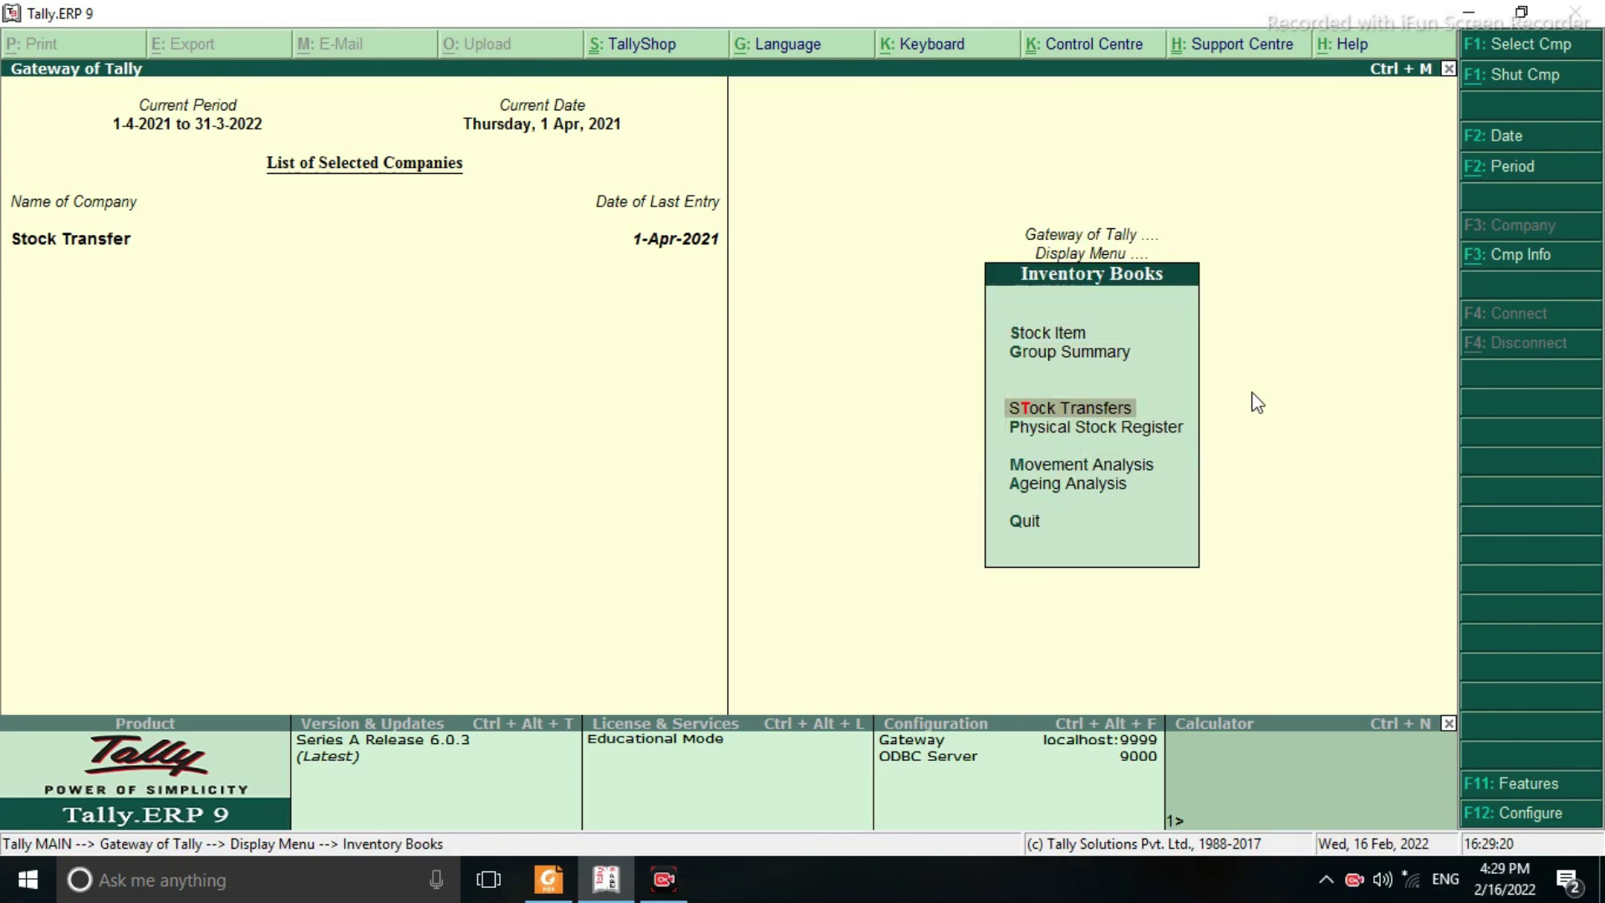
key(Return)
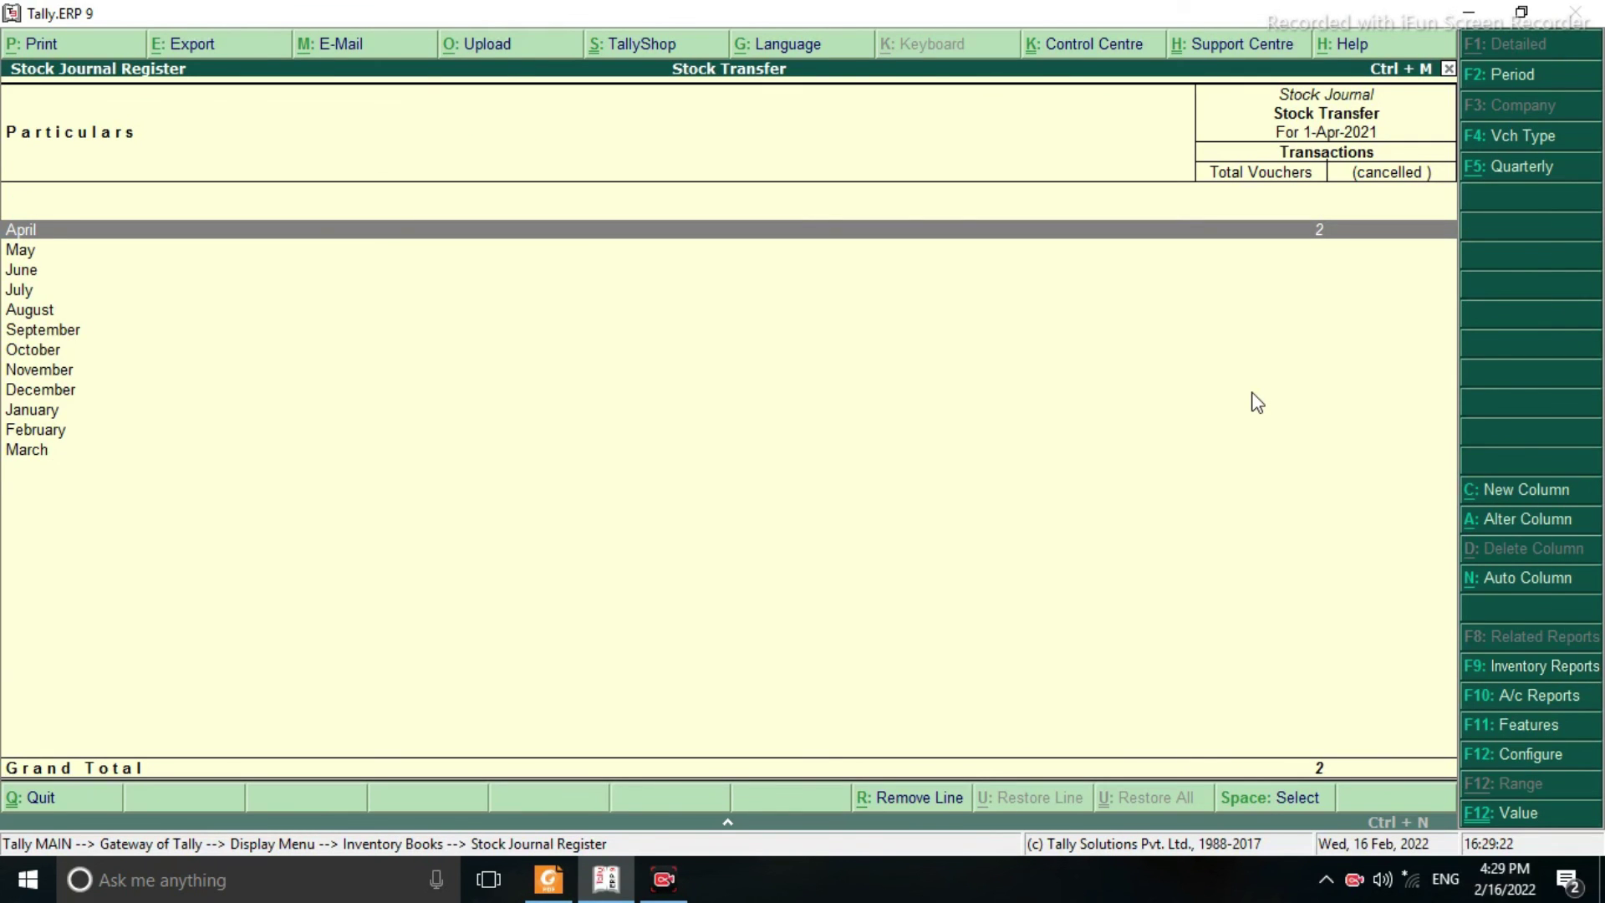
key(Return)
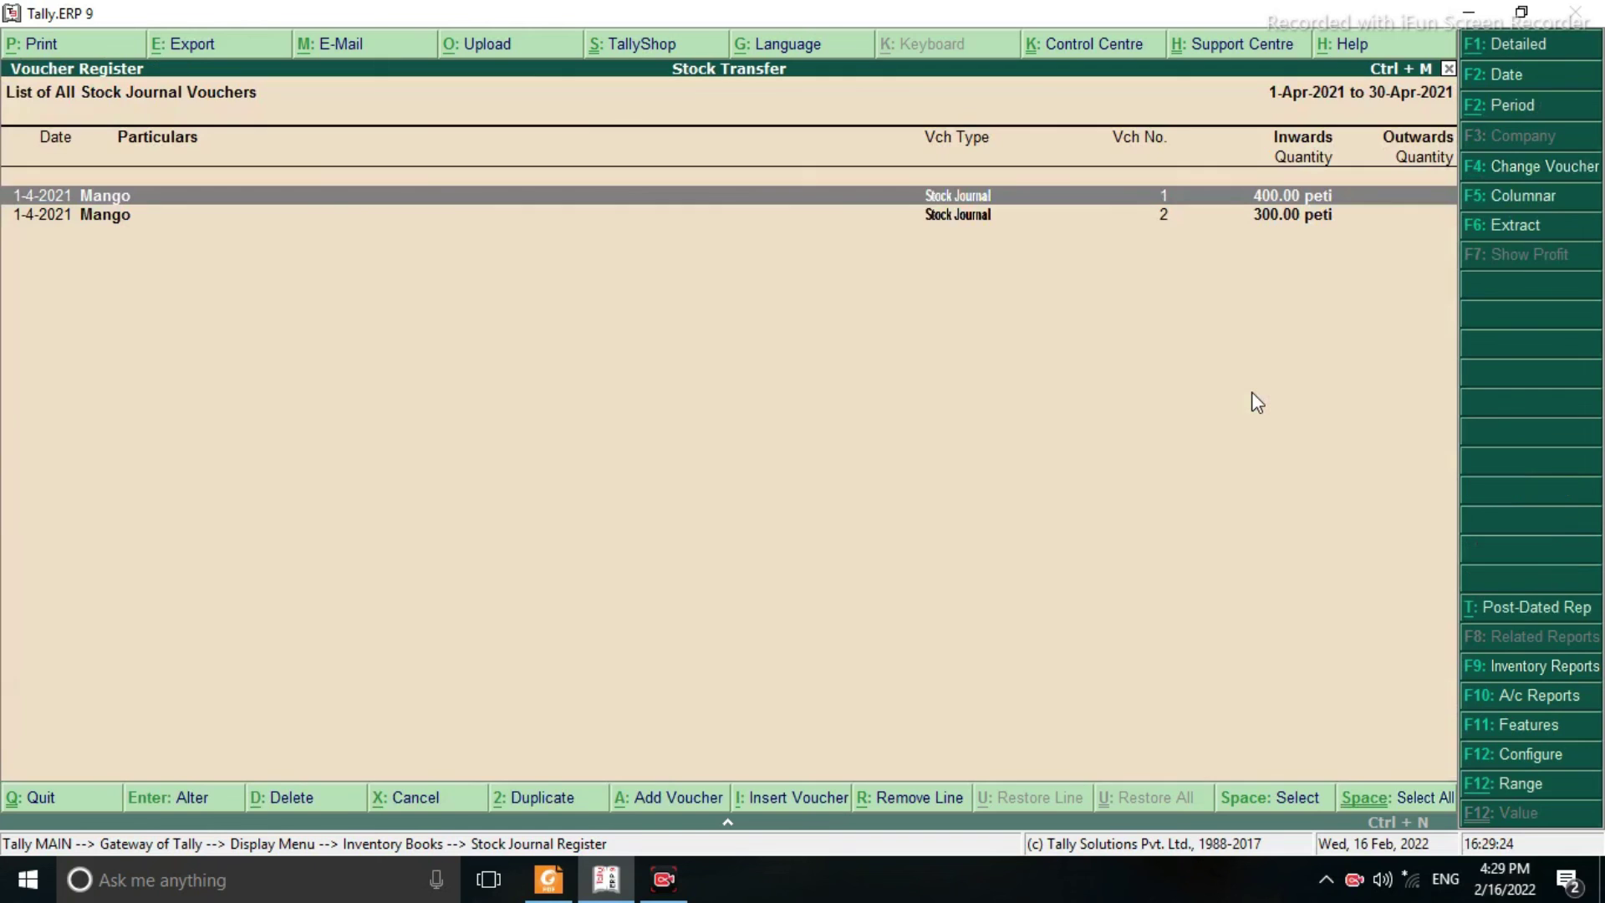
Examine stock journal No. 1, the transfer from APT -TECH GODWAN to JAUNPUR GODWAN, and exit it without changes
key(Down)
key(Up)
key(Return)
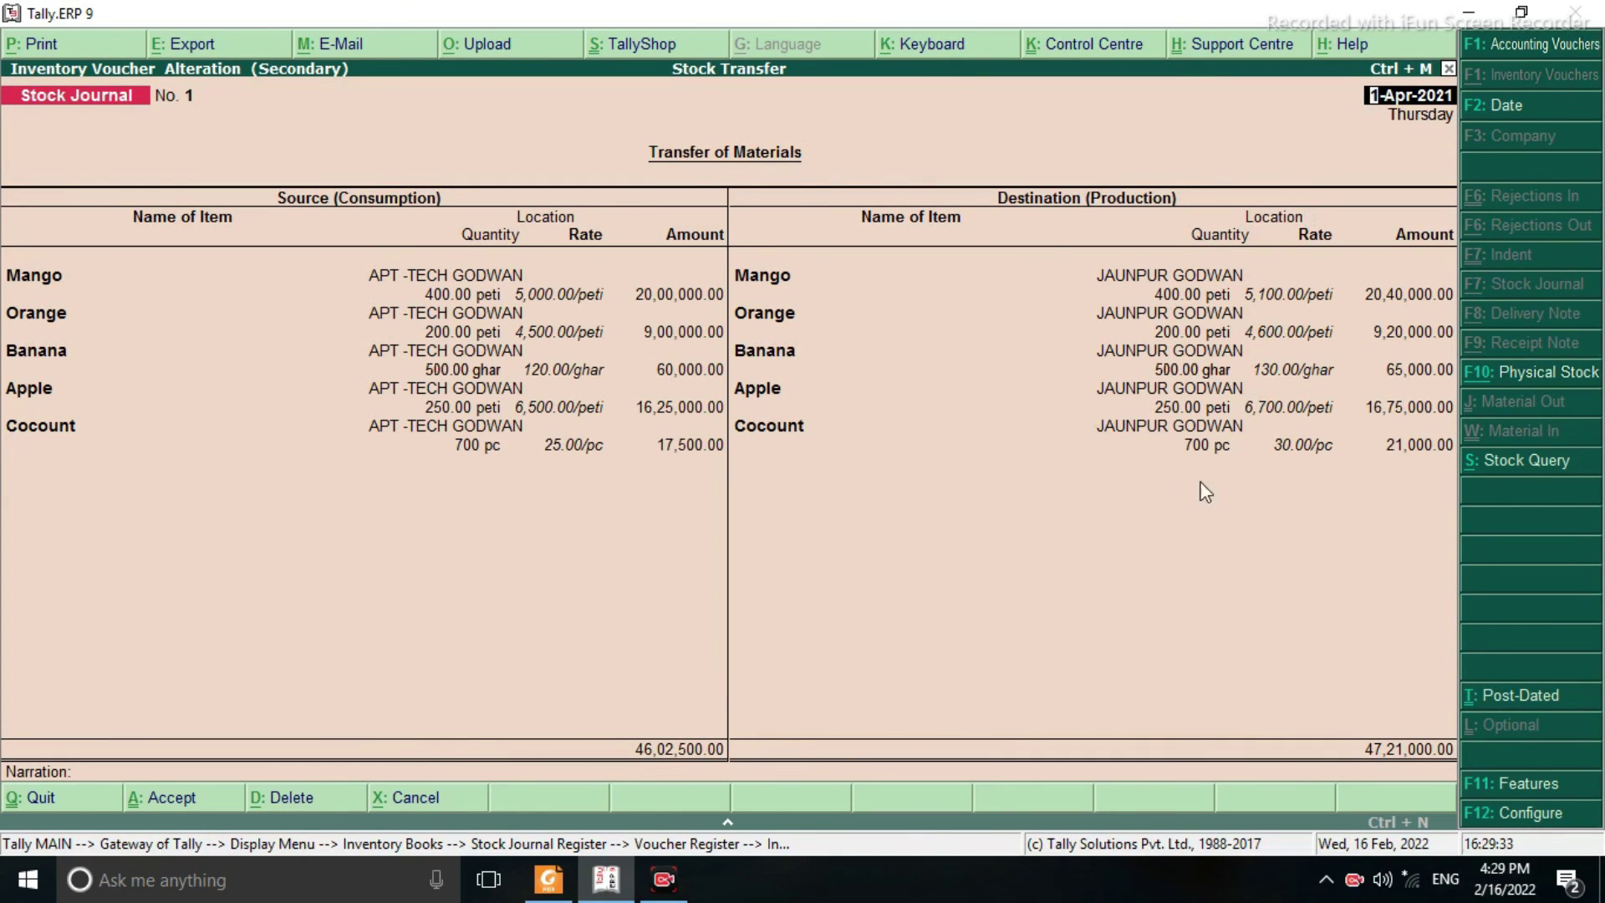
key(Escape)
key(Return)
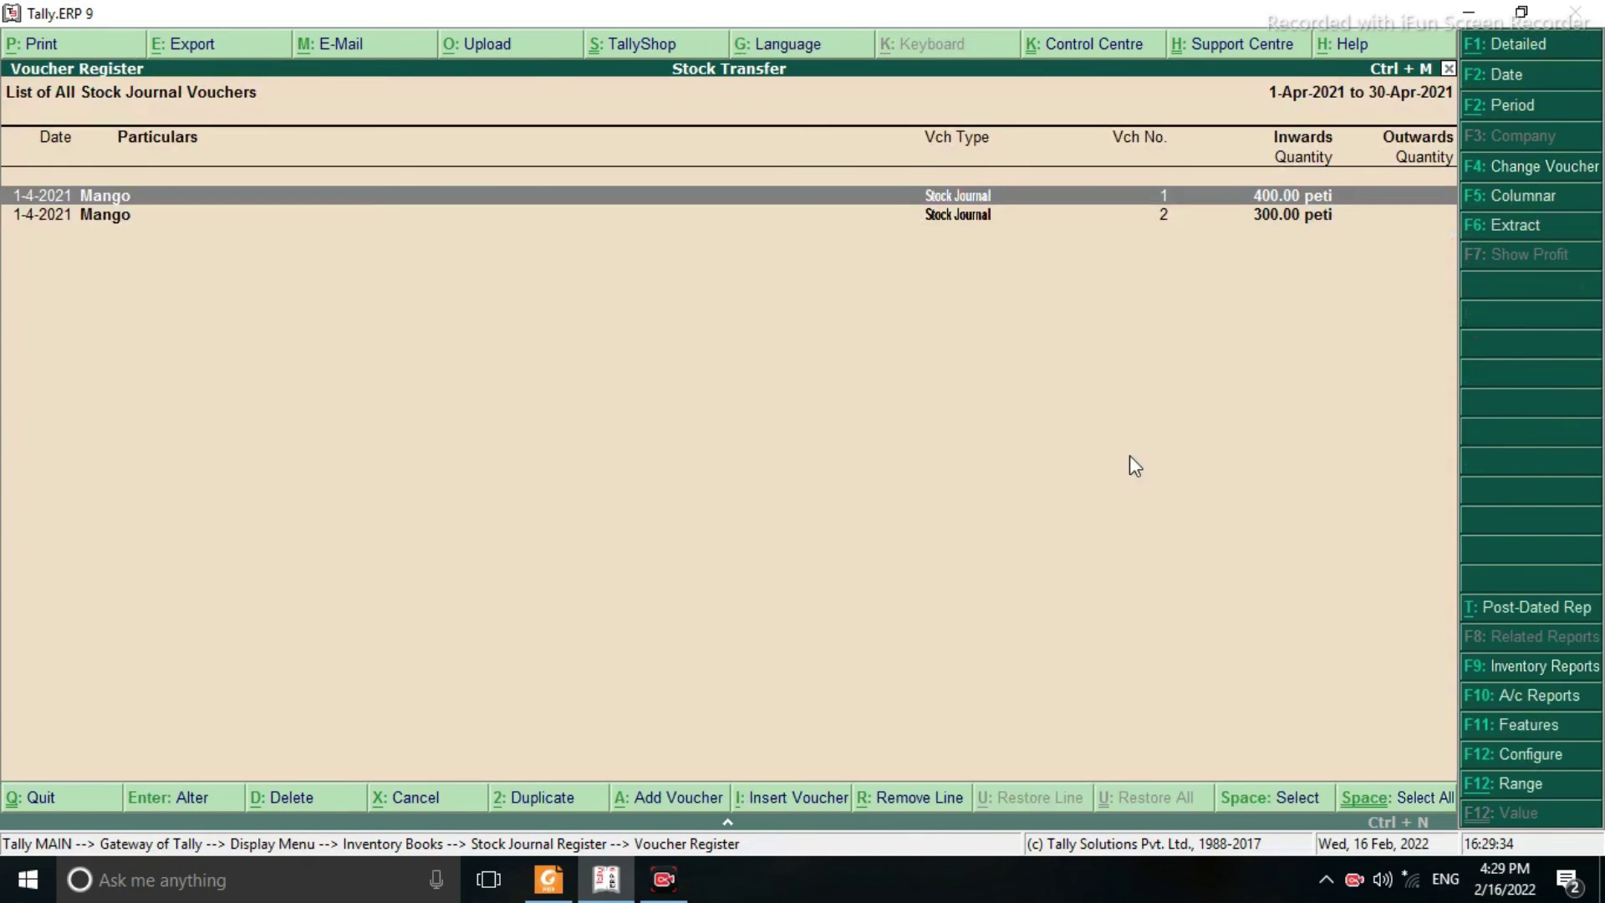
Examine stock journal No. 2, the transfer to GORKHAPUR GODWAN, and go back to Inventory Books
key(Down)
key(Return)
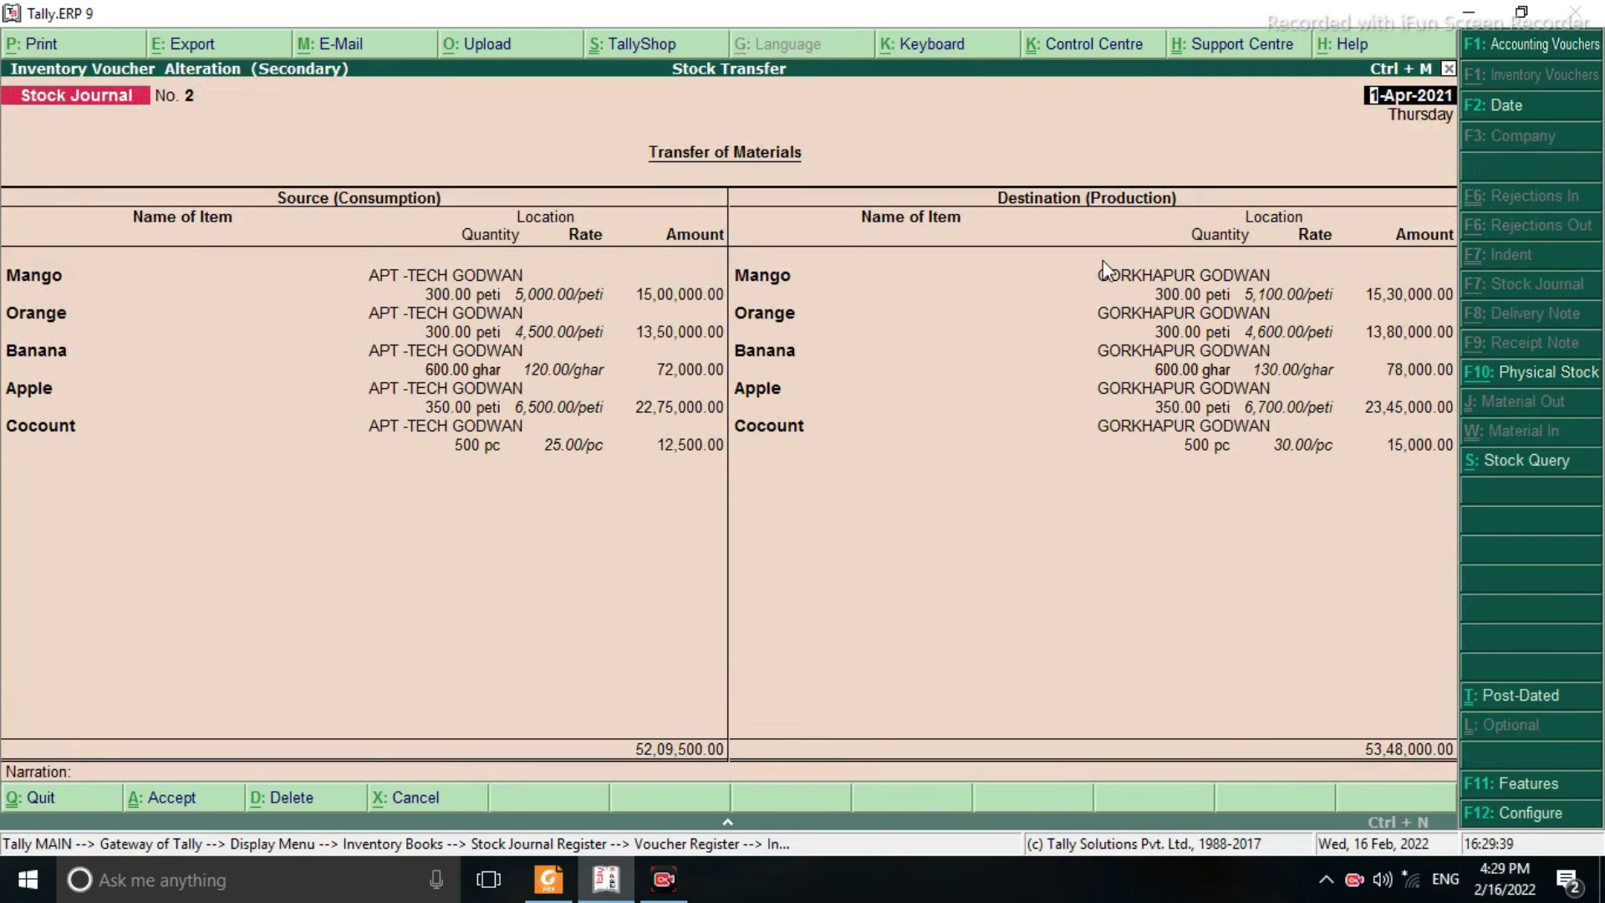
key(Escape)
key(Return)
key(Escape)
key(Escape)
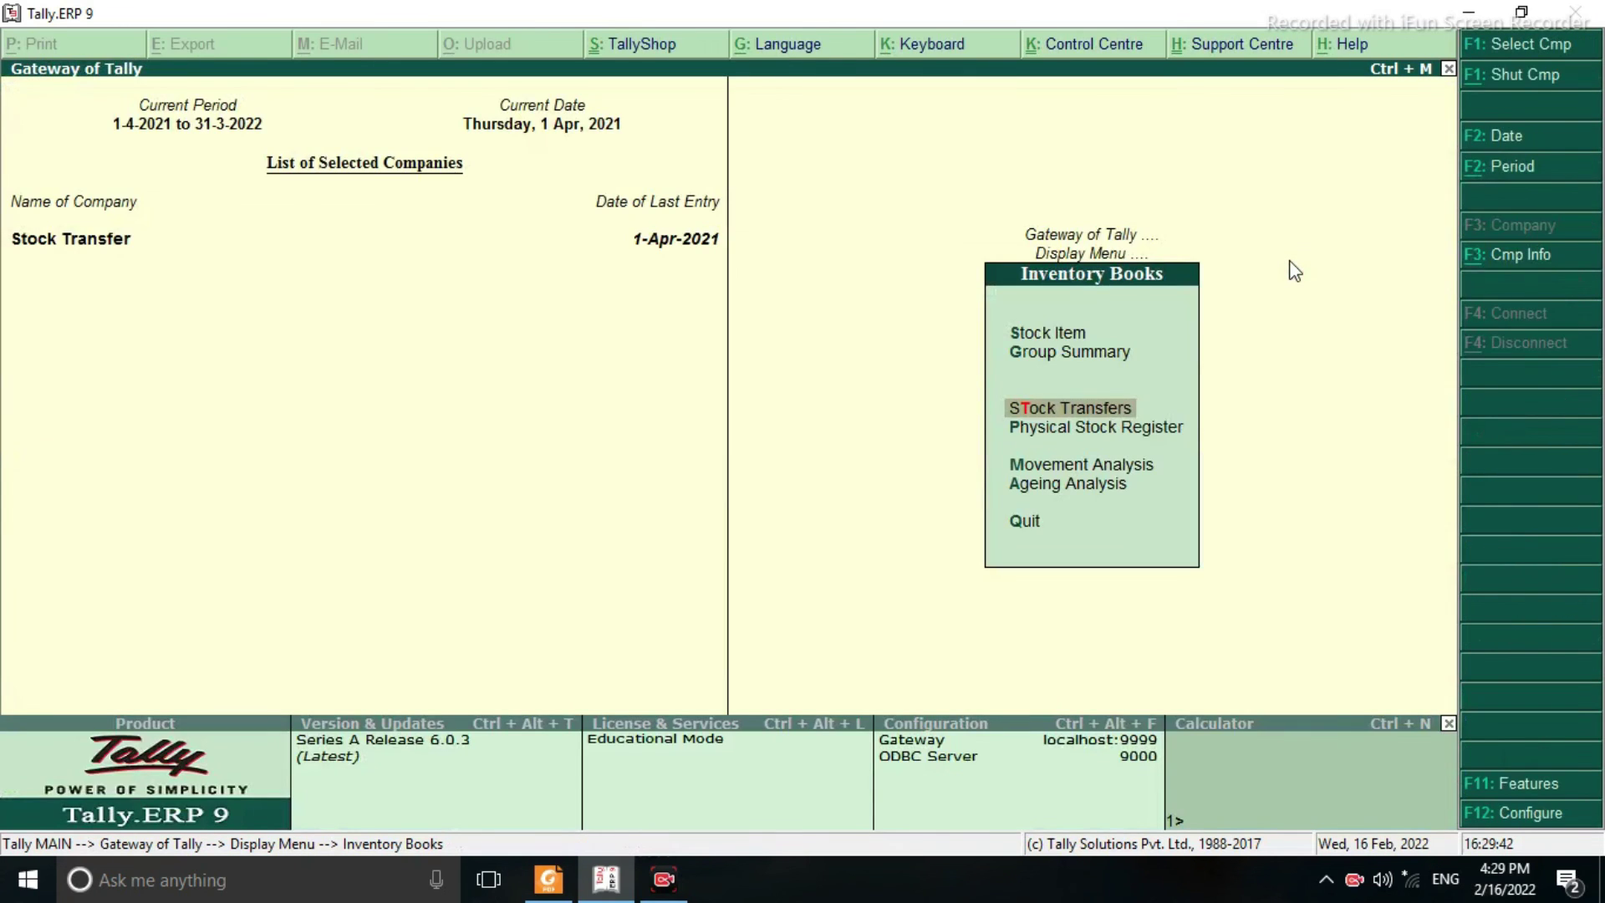
View the stock item monthly summary for Orange and return to the Gateway of Tally
key(Down)
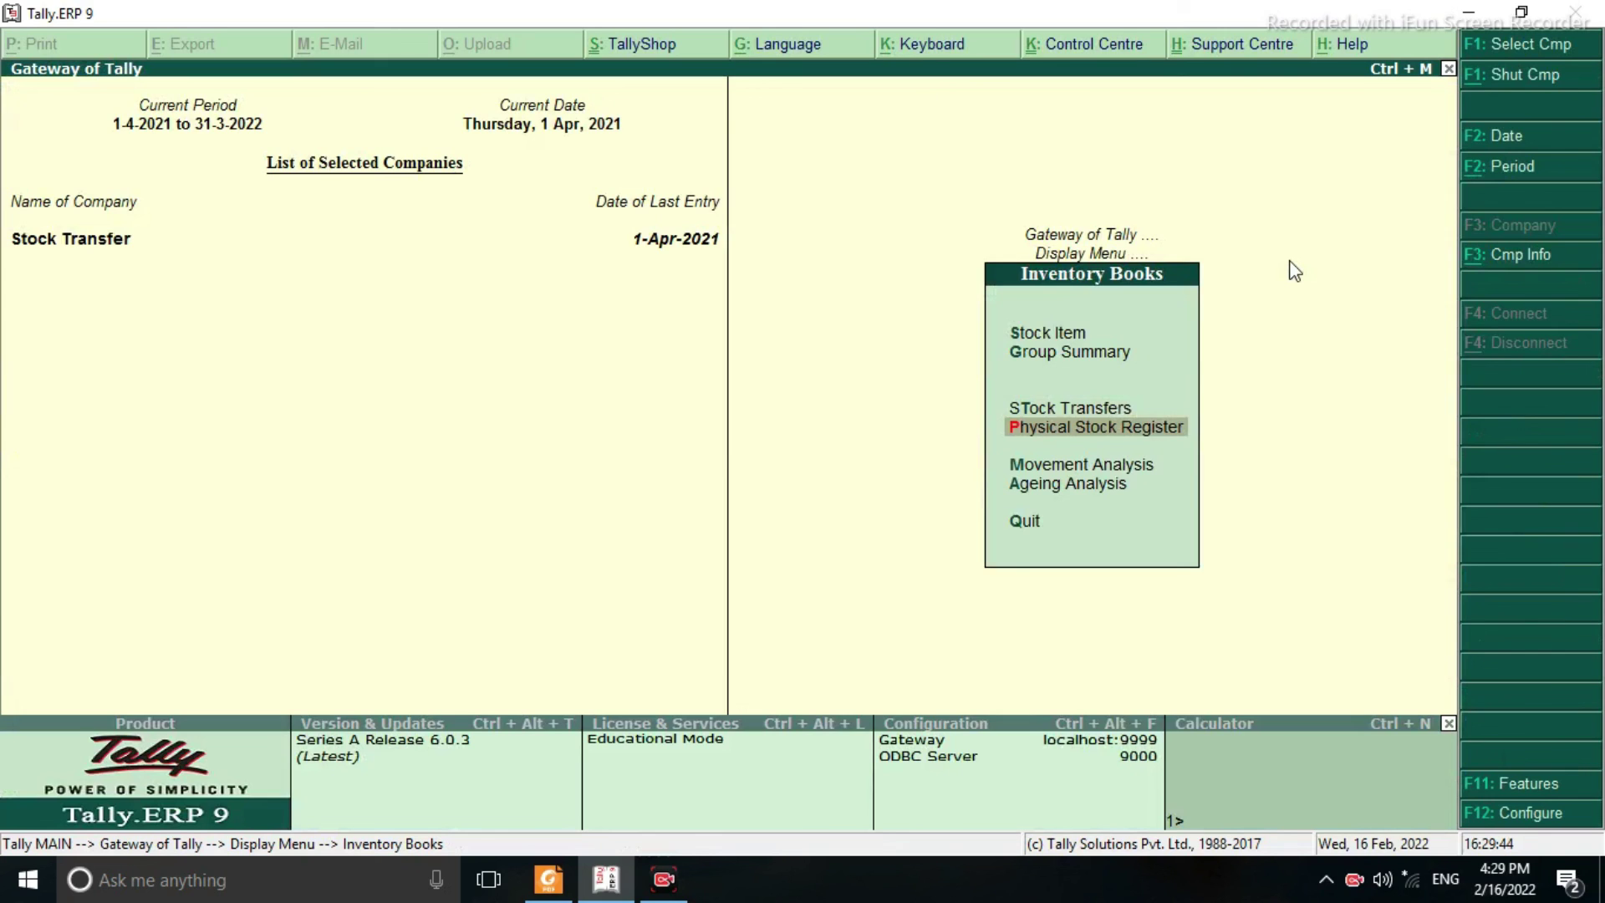
key(Up)
key(Up)
key(Up)
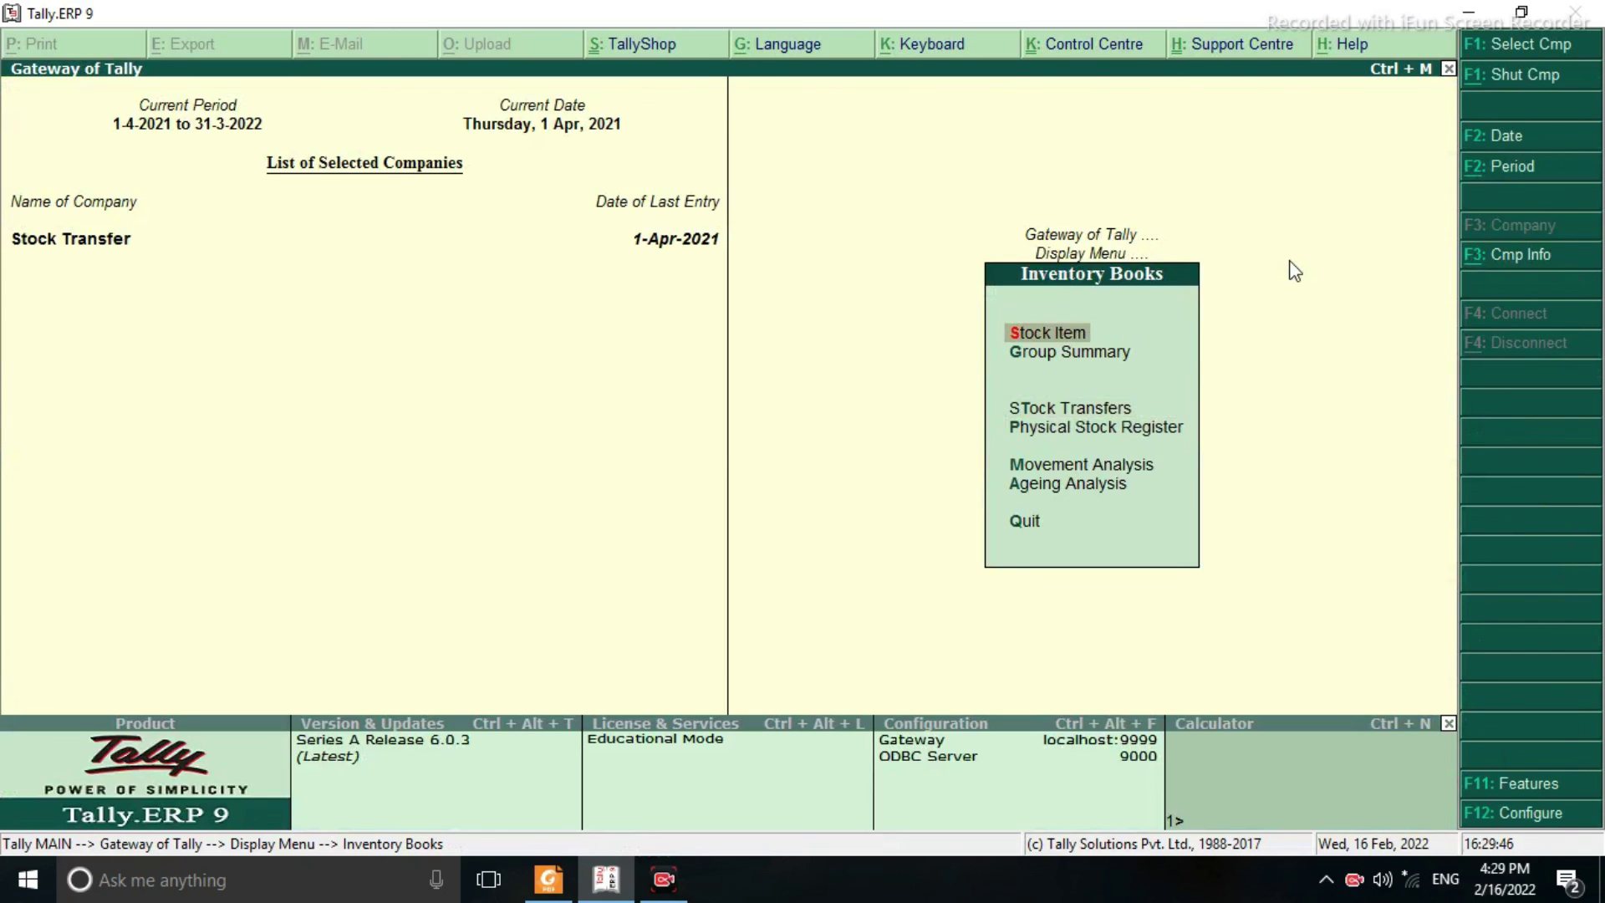
key(Return)
key(Down)
key(Down)
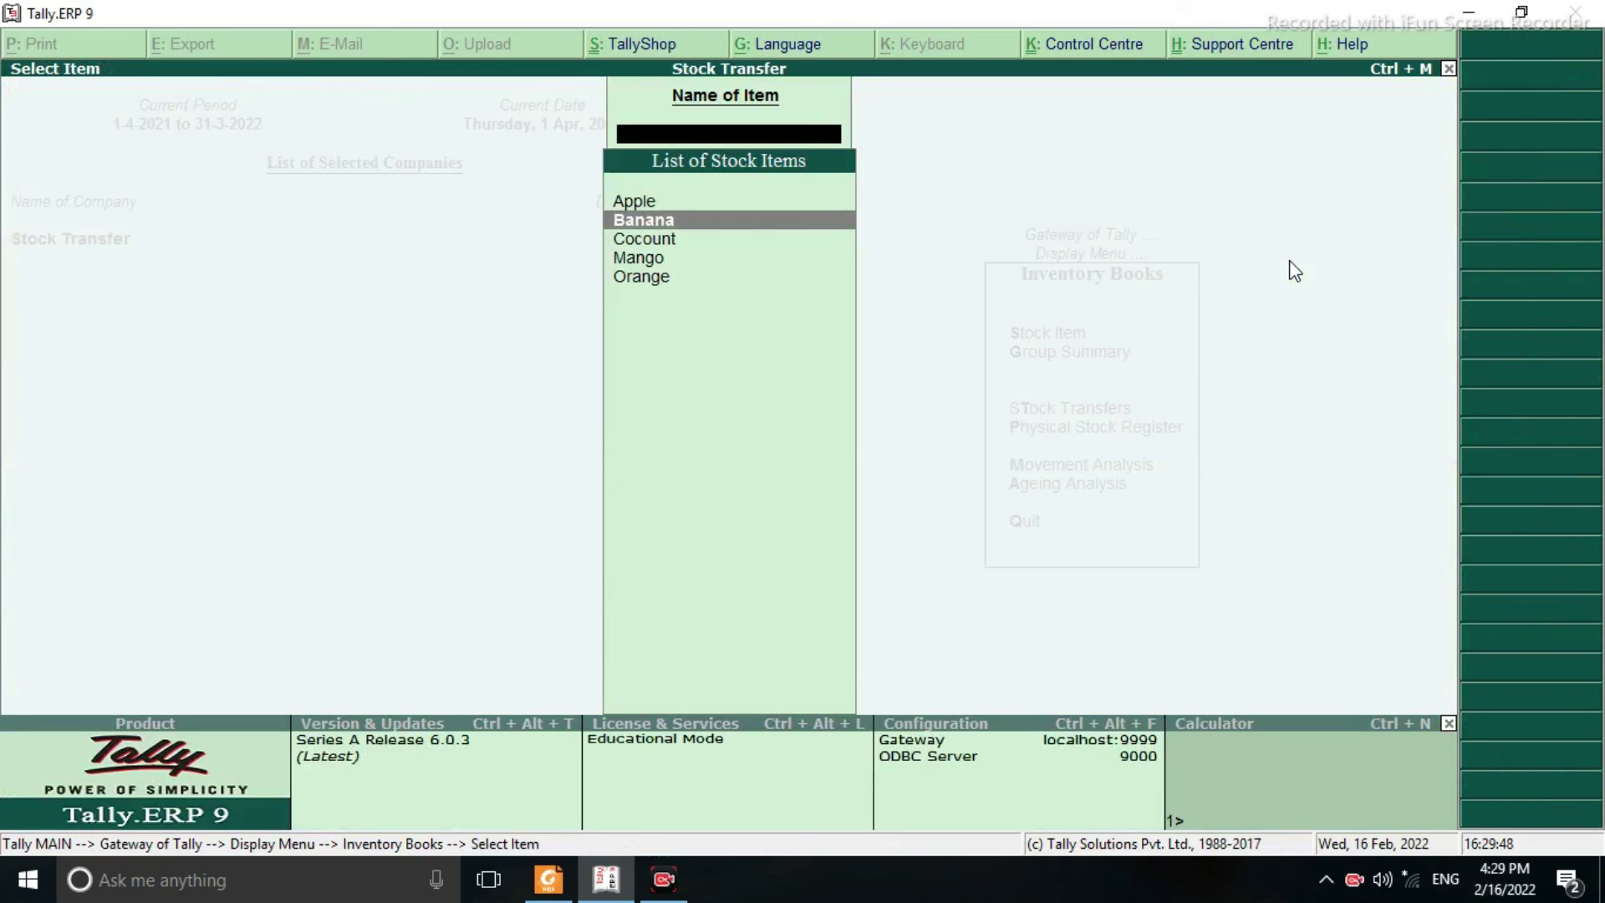
key(Down)
key(Down)
key(Return)
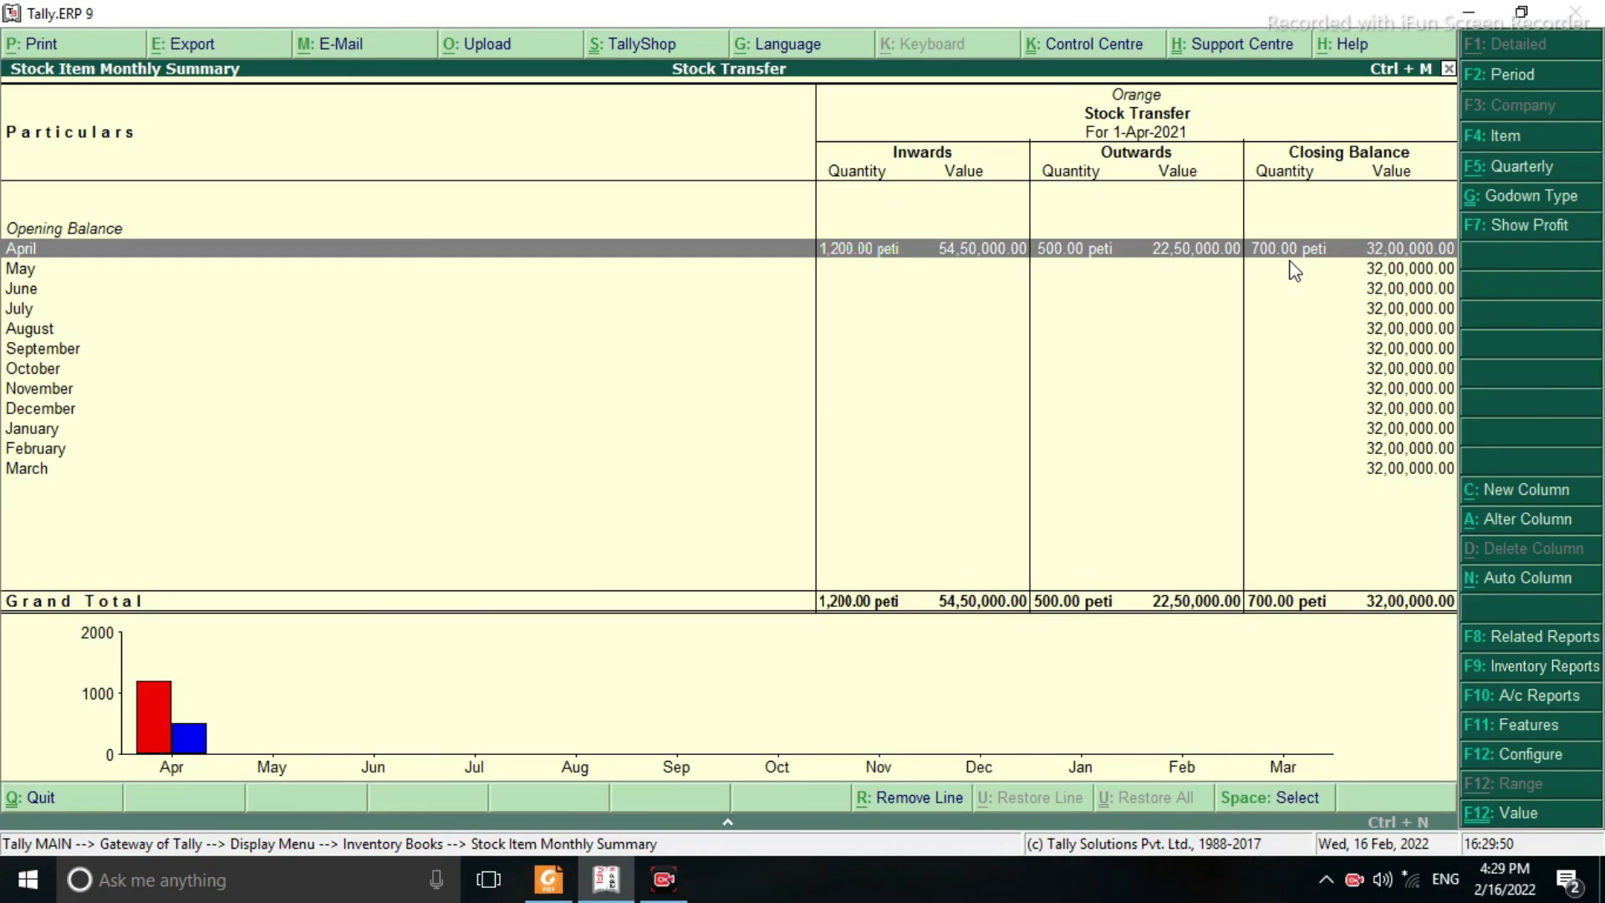
key(Escape)
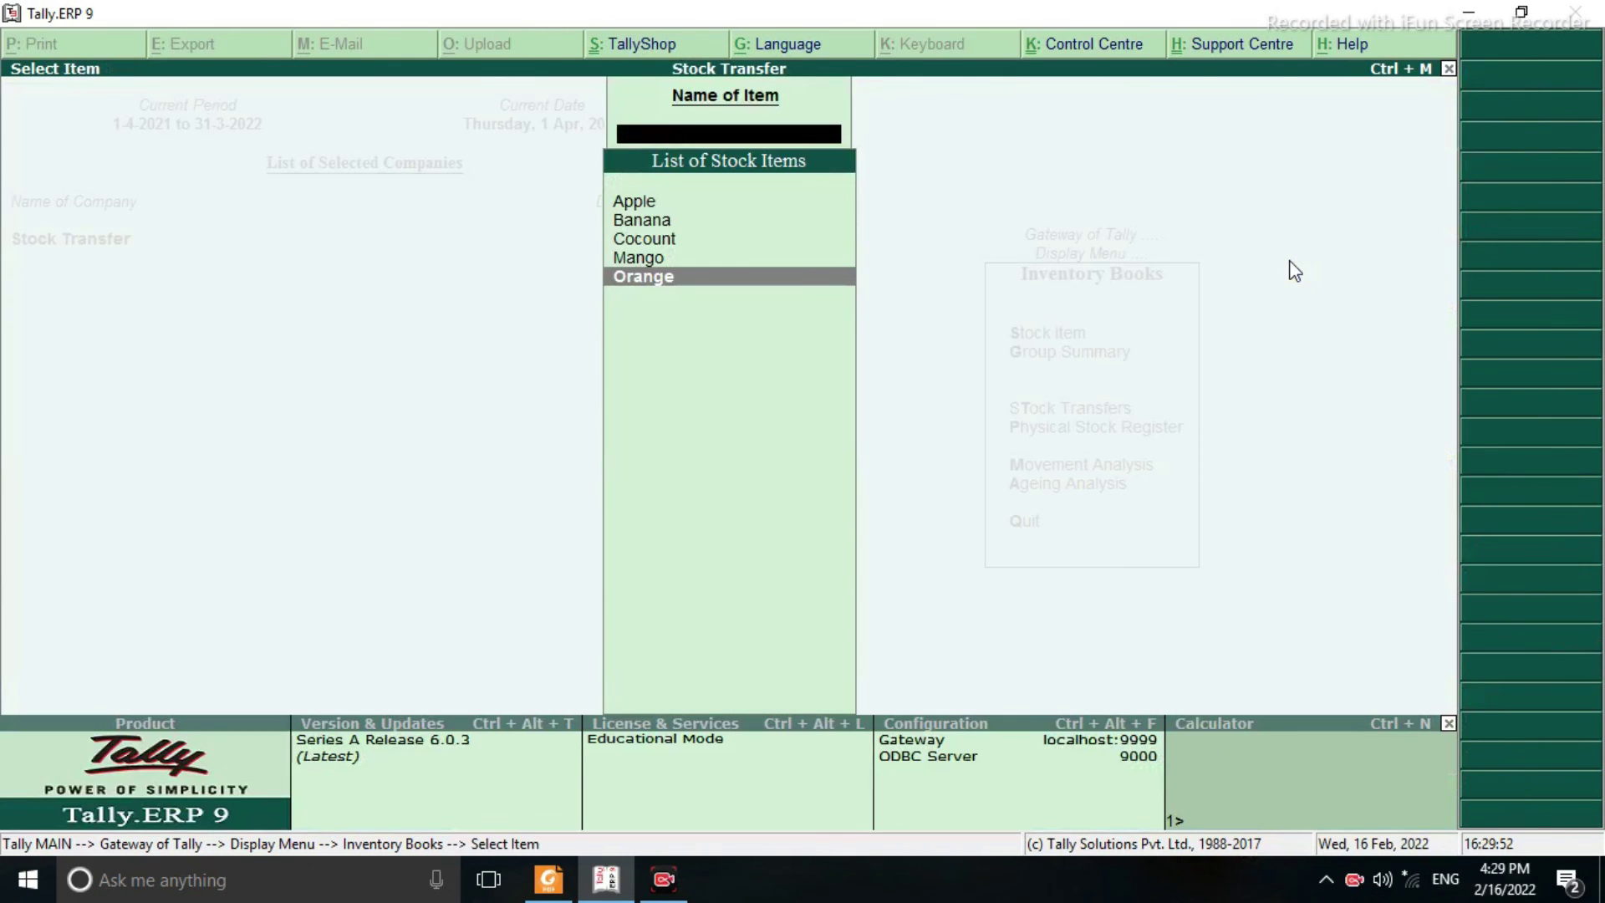
key(Escape)
key(Escape)
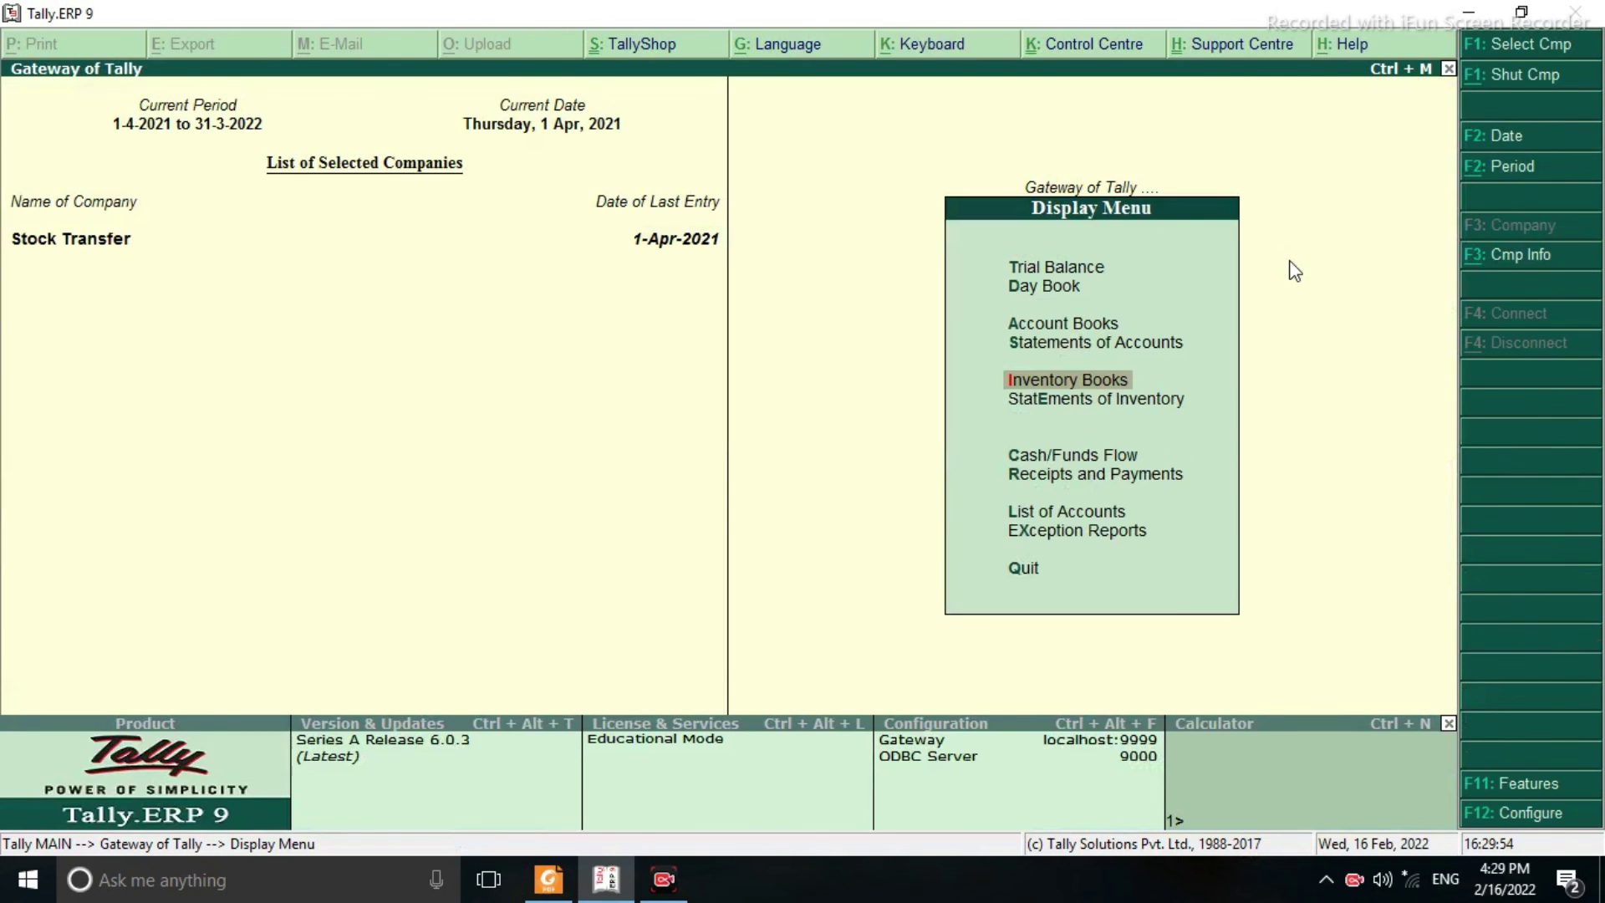
key(Escape)
key(Escape)
key(Escape)
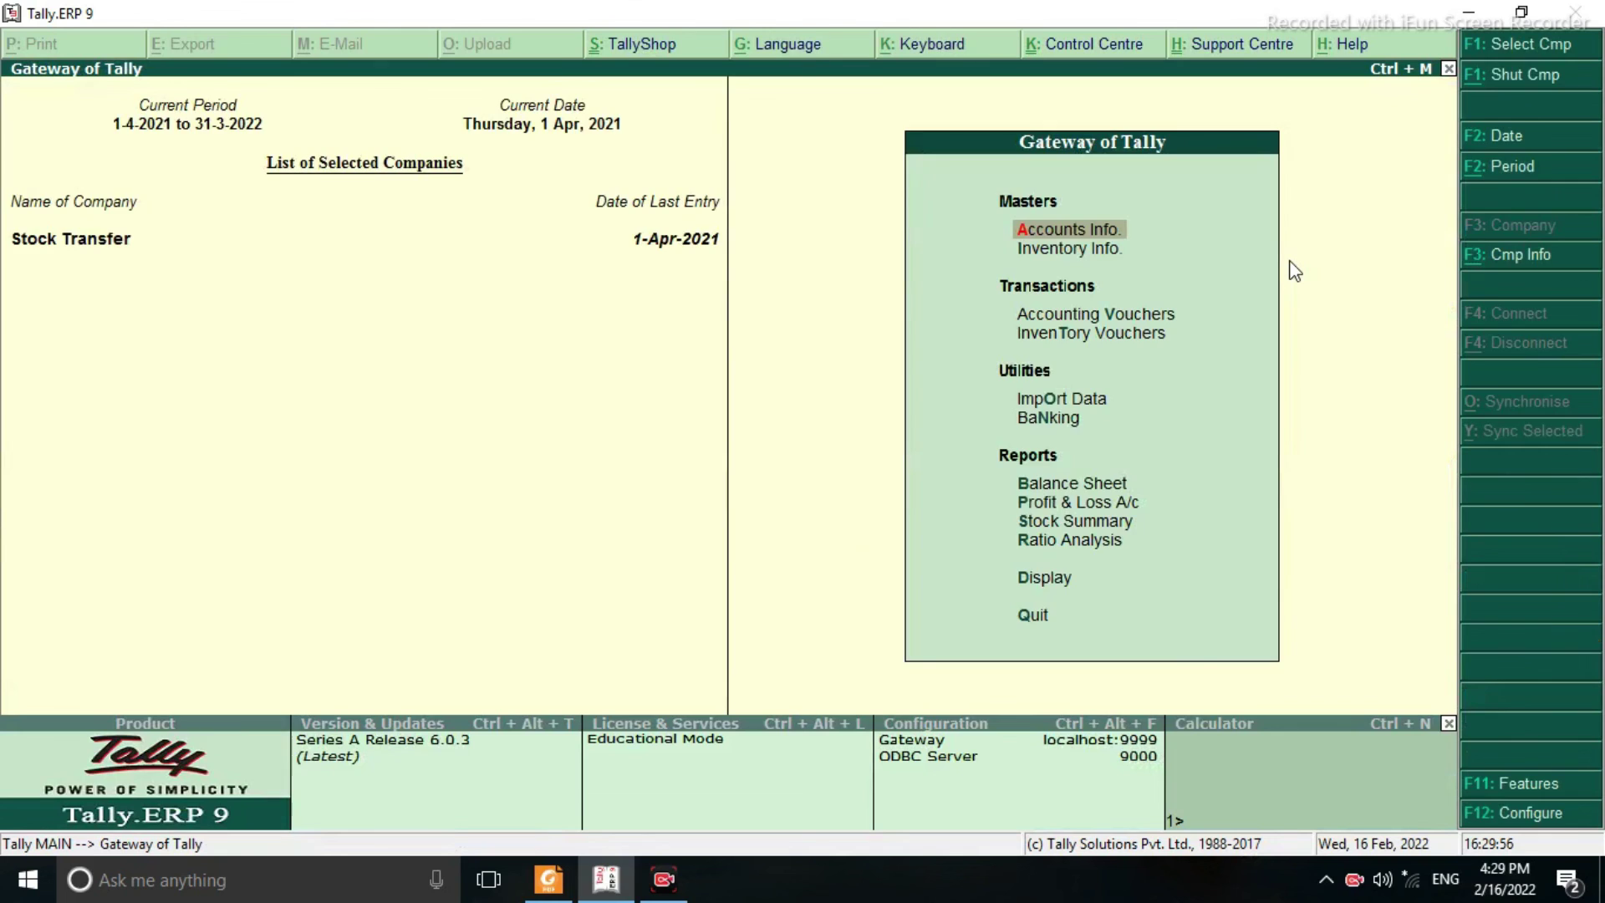